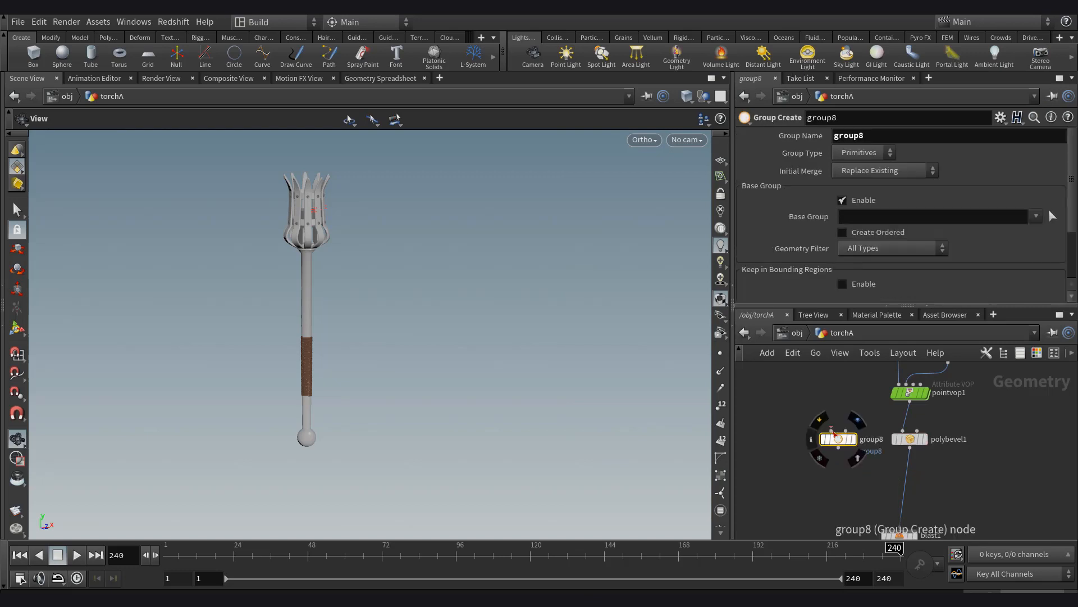
Branch the new Group Create node off pointvop1 beside polybevel1 and name its group base.
left_click_drag(838, 439, 811, 438)
left_click(825, 440)
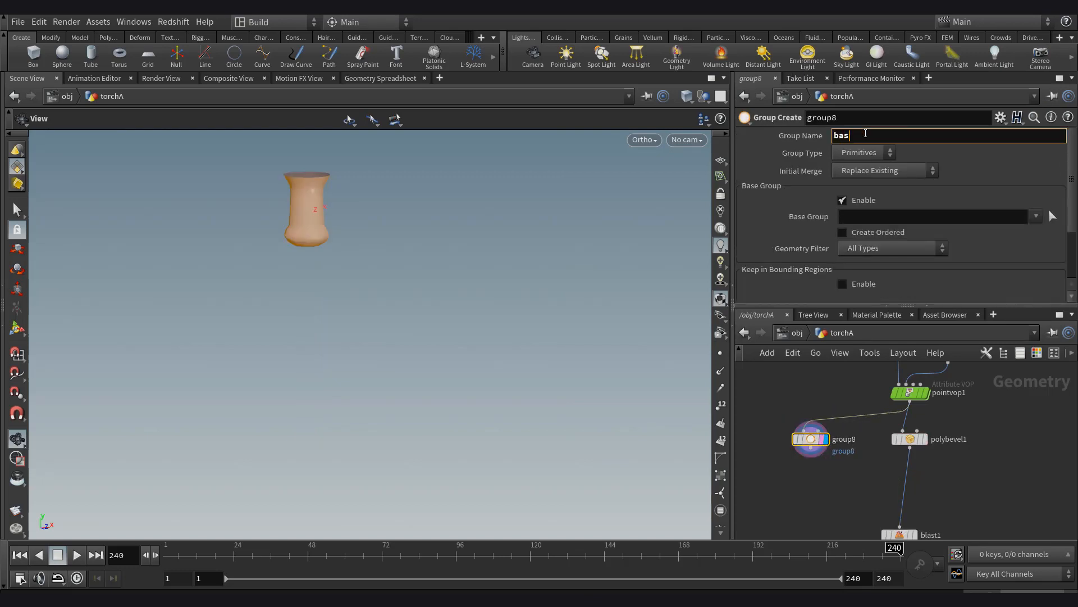
Insert a Group Transfer node between polybevel1 and blast1, feed group8 into its second input, and display it.
key("Tab")
type("group t")
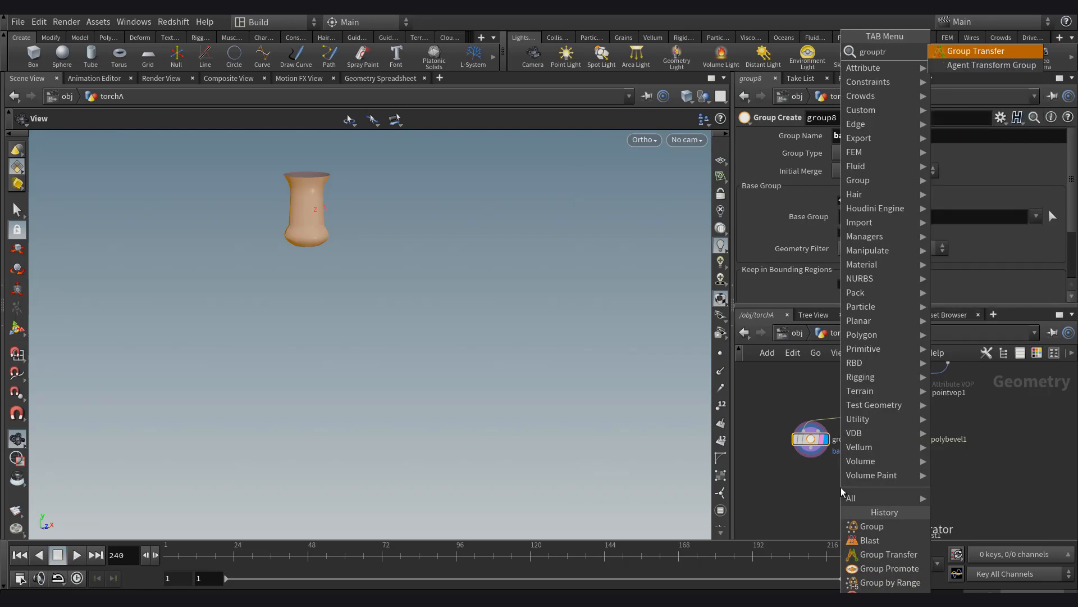
key("Return")
middle_click_drag(841, 487, 841, 458)
scroll(841, 457, "down", 1)
left_click(899, 461)
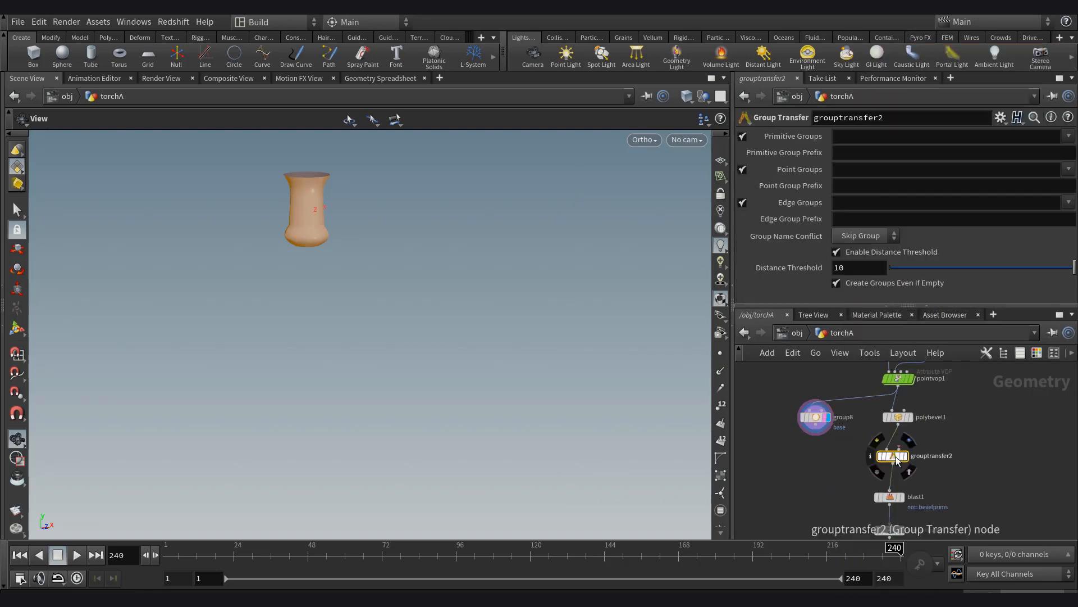
left_click(816, 425)
scroll(916, 460, "up", 3)
left_click(898, 453)
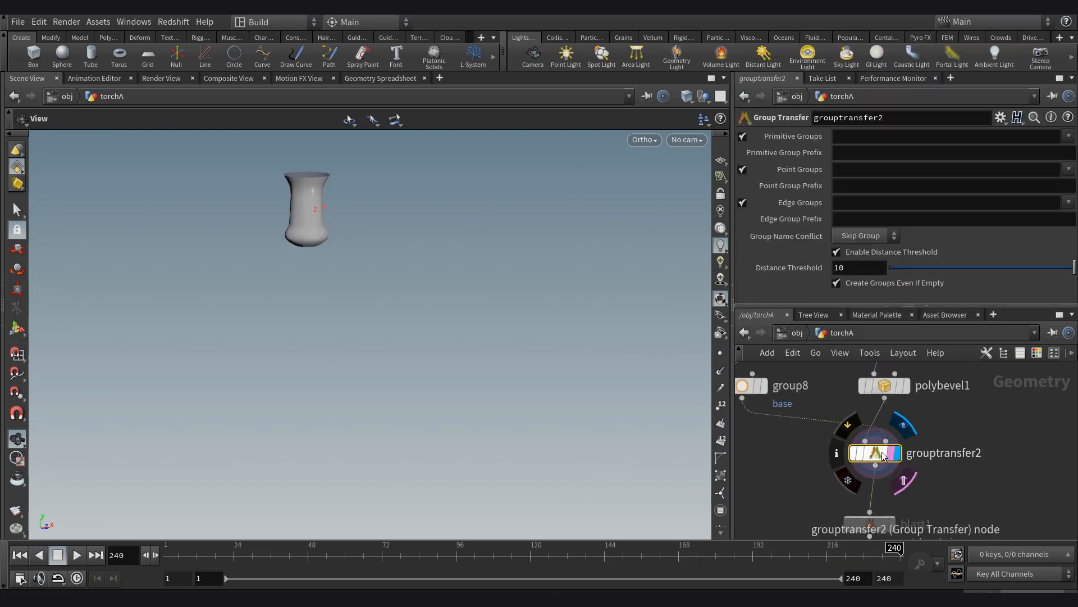
Transfer the base primitive group with a distance threshold of 0.91.
middle_click_drag(314, 293, 341, 318)
key("f")
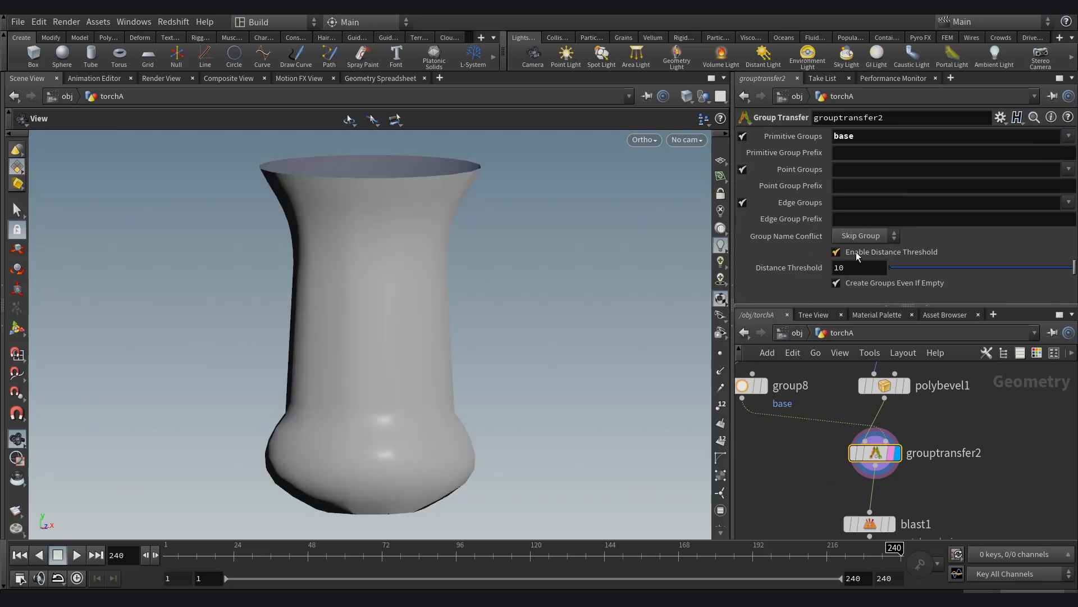
middle_click_drag(901, 519, 926, 467)
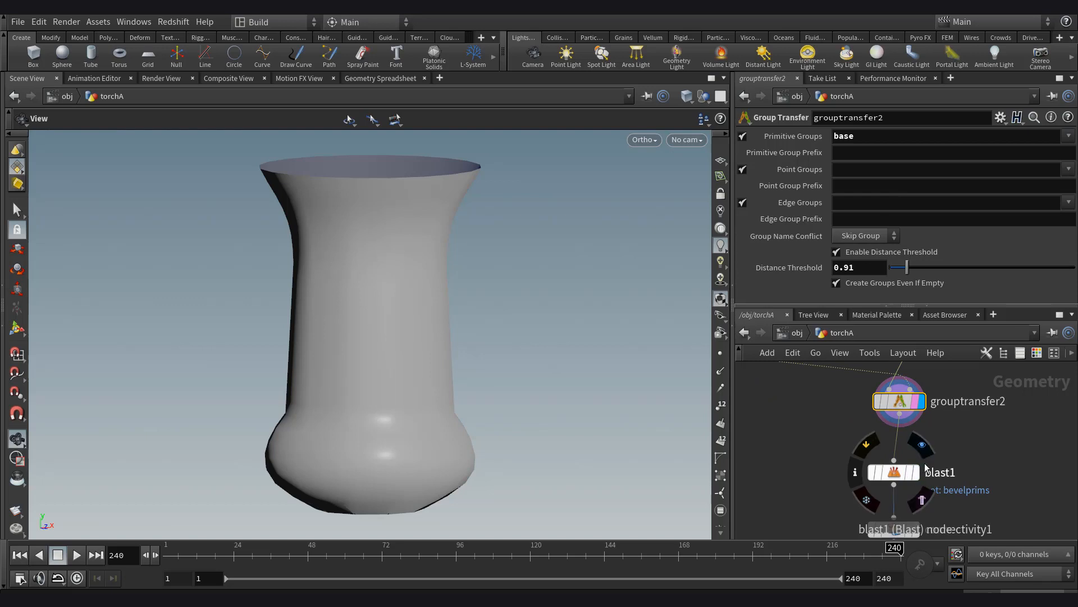
Display blast1 and replace its bevelprims group with base.
left_click(917, 471)
left_click(896, 472)
left_click_drag(894, 138, 761, 167)
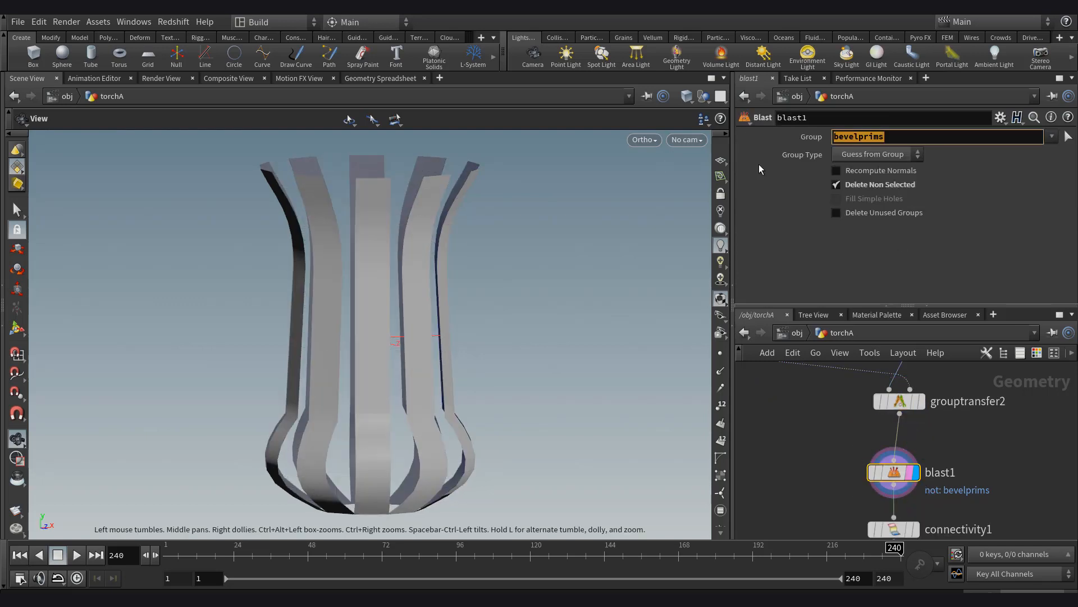
key("BackSpace")
left_click(1054, 135)
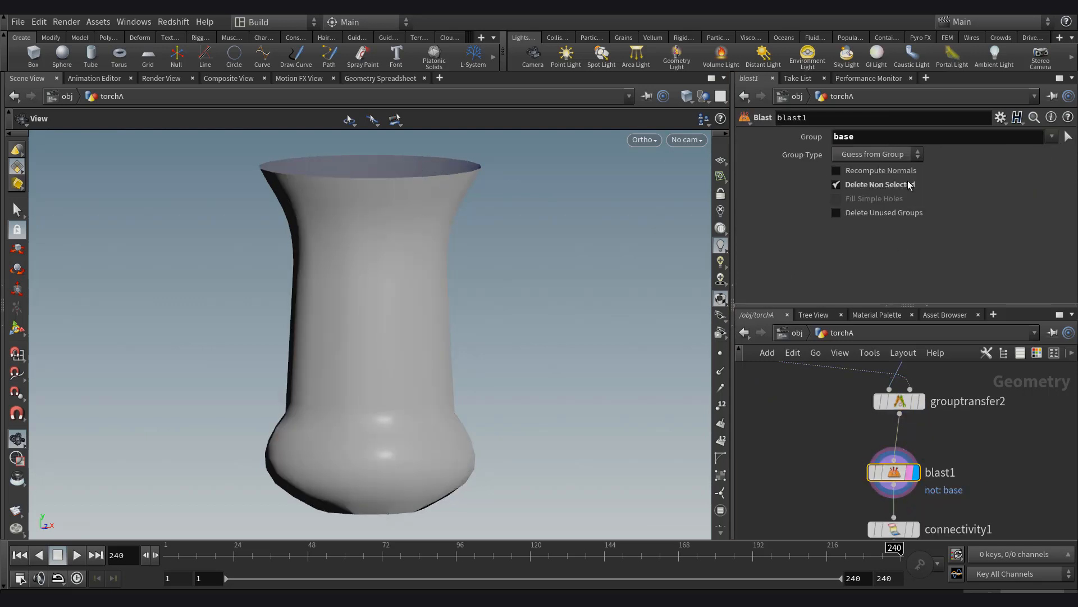
Set grouptransfer2's distance threshold to 0.12 and turn off Delete Non Selected on blast1.
left_click(900, 396)
left_click_drag(898, 270, 894, 270)
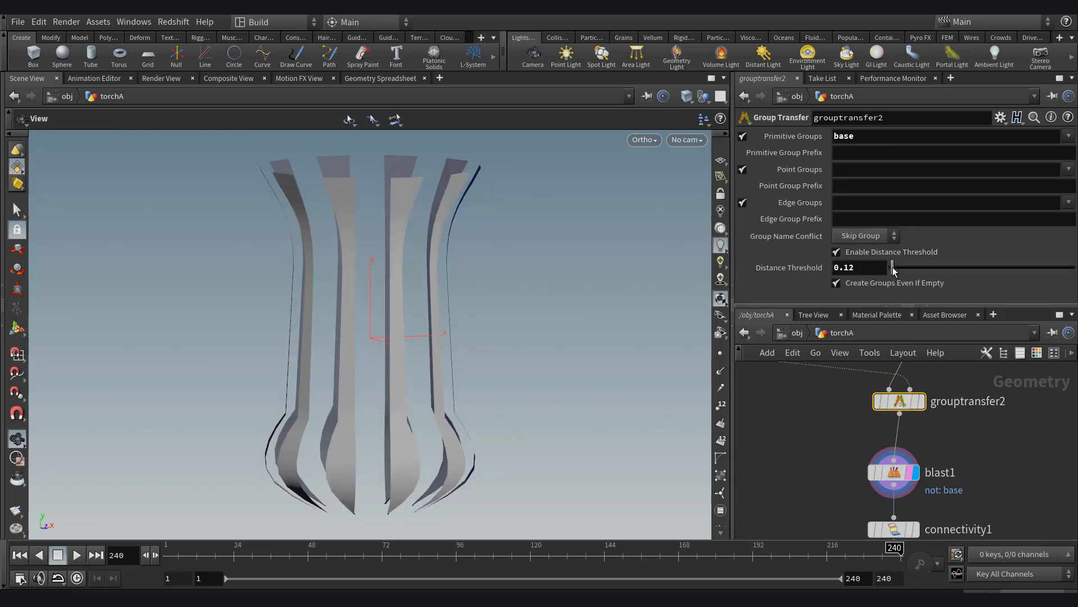
left_click(897, 478)
left_click(871, 187)
mouse_move(405, 356)
left_mouse_down()
mouse_move(460, 376)
mouse_move(461, 330)
mouse_move(501, 354)
mouse_move(378, 378)
mouse_move(393, 371)
left_mouse_up()
scroll(905, 485, "down", 5)
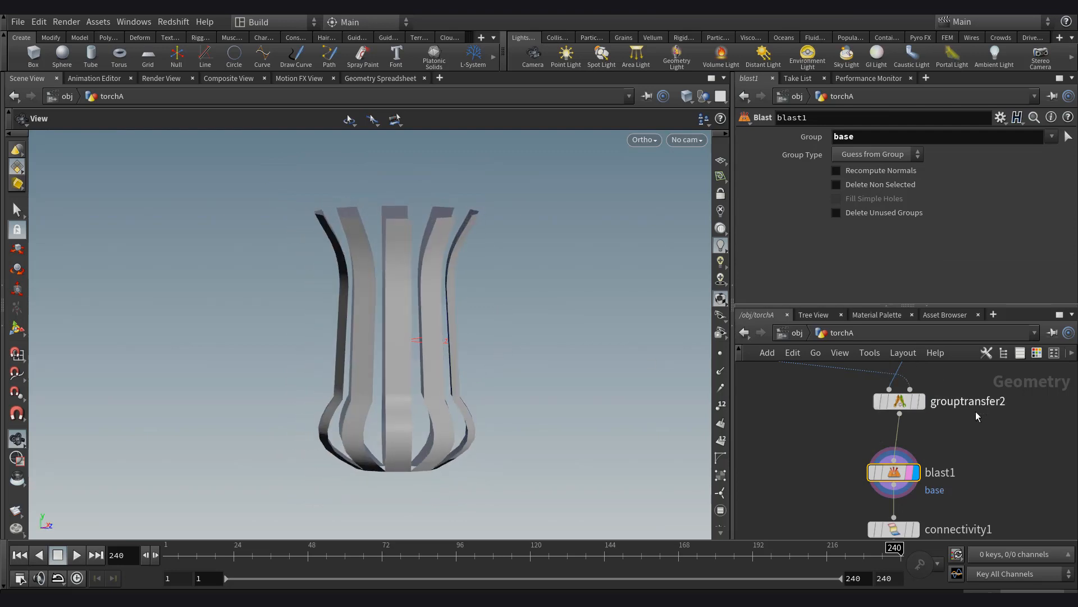
Display the OUTPOUT_TORCH null at the end of the network and inspect the complete torch.
scroll(905, 485, "down", 4)
middle_click_drag(917, 510, 919, 388)
scroll(893, 459, "up", 6)
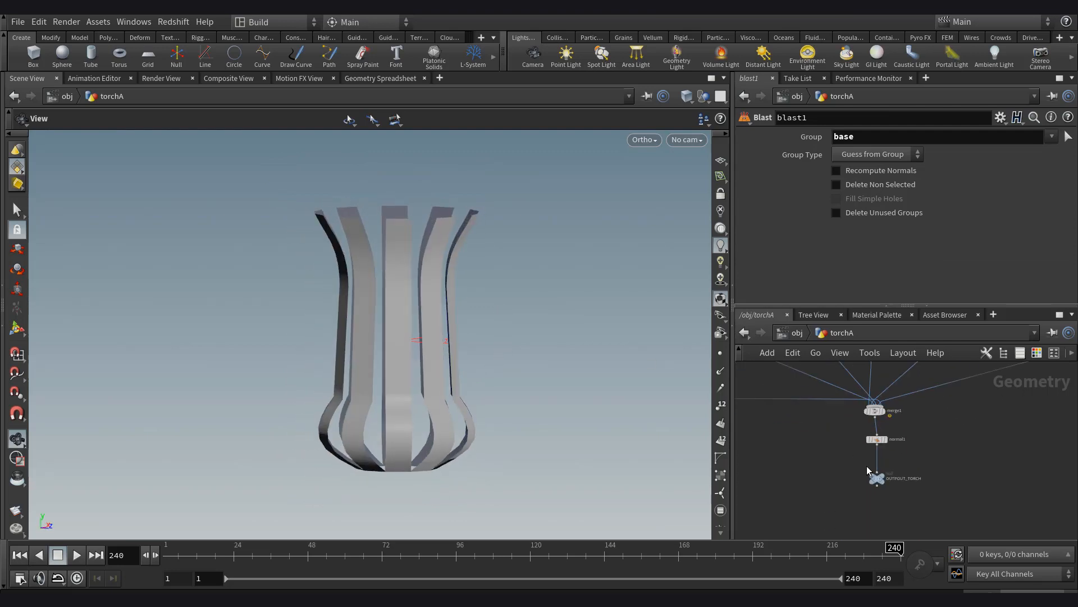
left_click(863, 457)
left_click(861, 480)
scroll(490, 362, "down", 6)
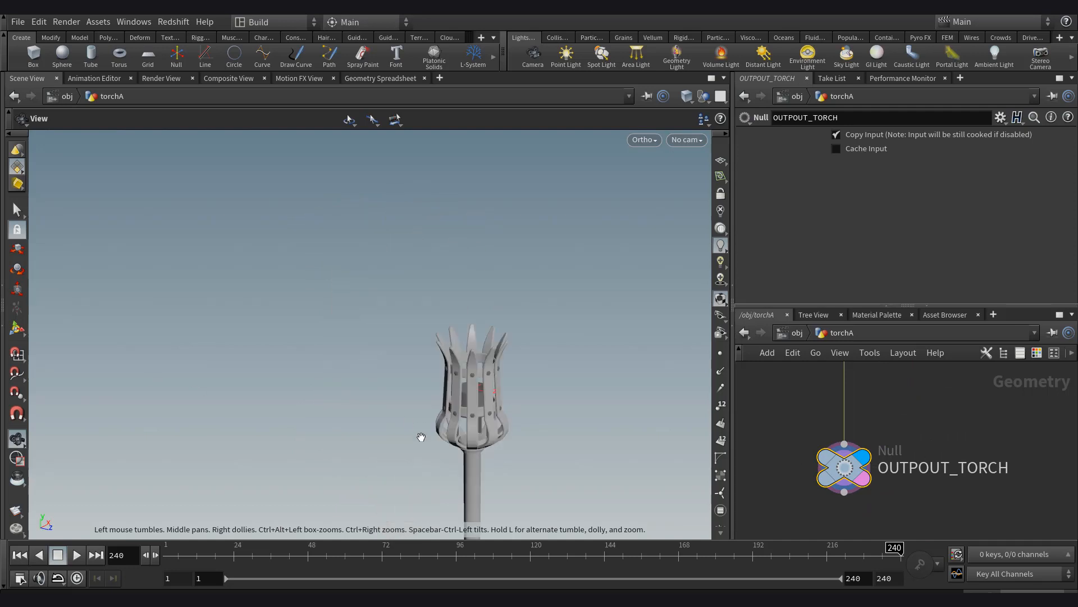
middle_click_drag(419, 436, 392, 260)
left_click_drag(393, 259, 340, 290)
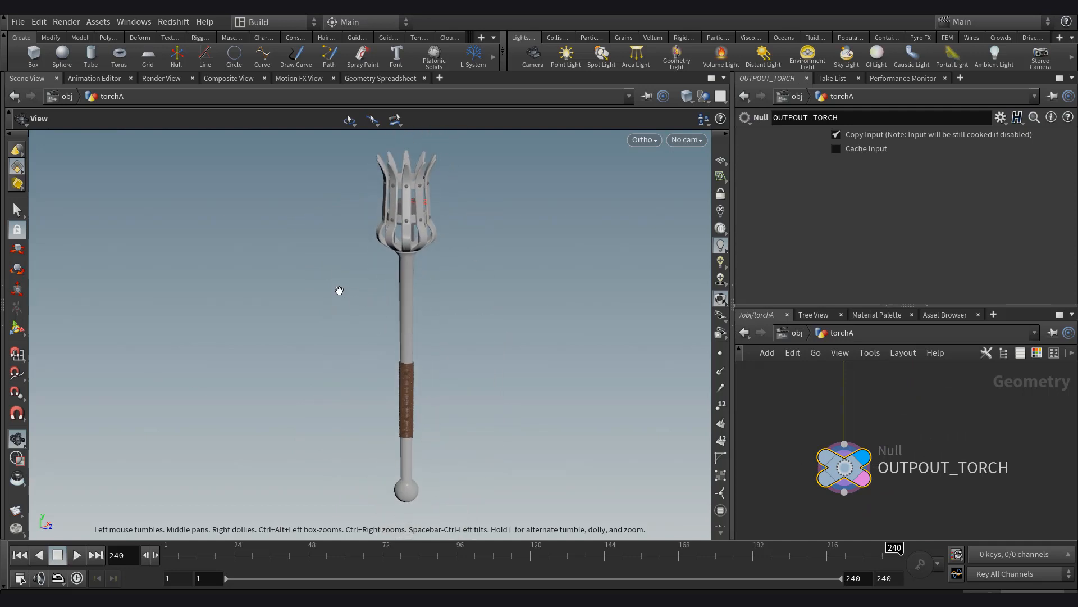
scroll(949, 432, "down", 3)
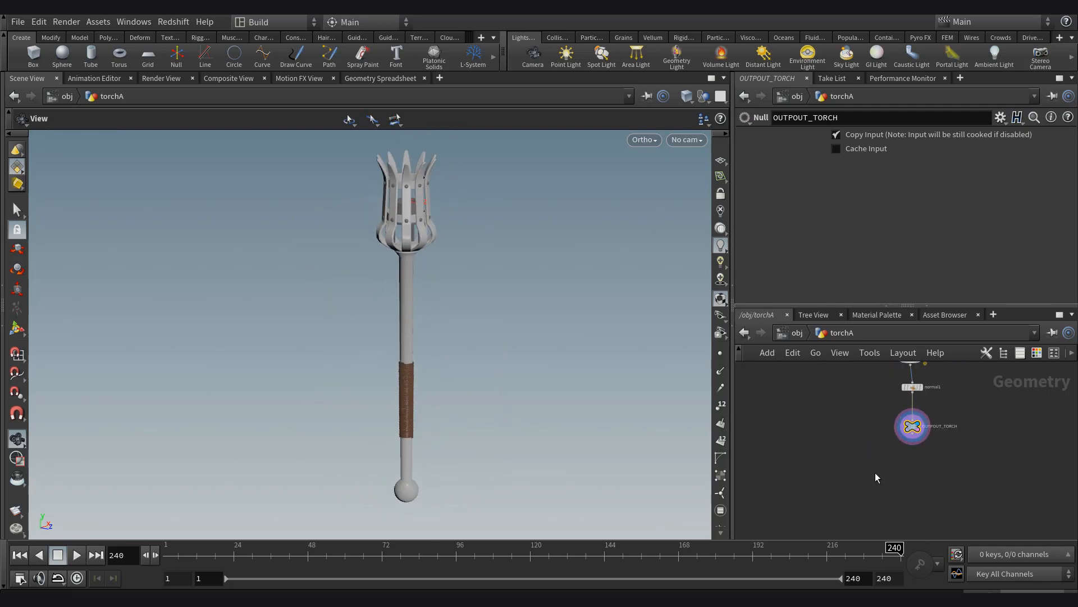
Add a Line node beside OUTPOUT_TORCH.
key("Tab")
type("line")
key("Return")
left_click(815, 460)
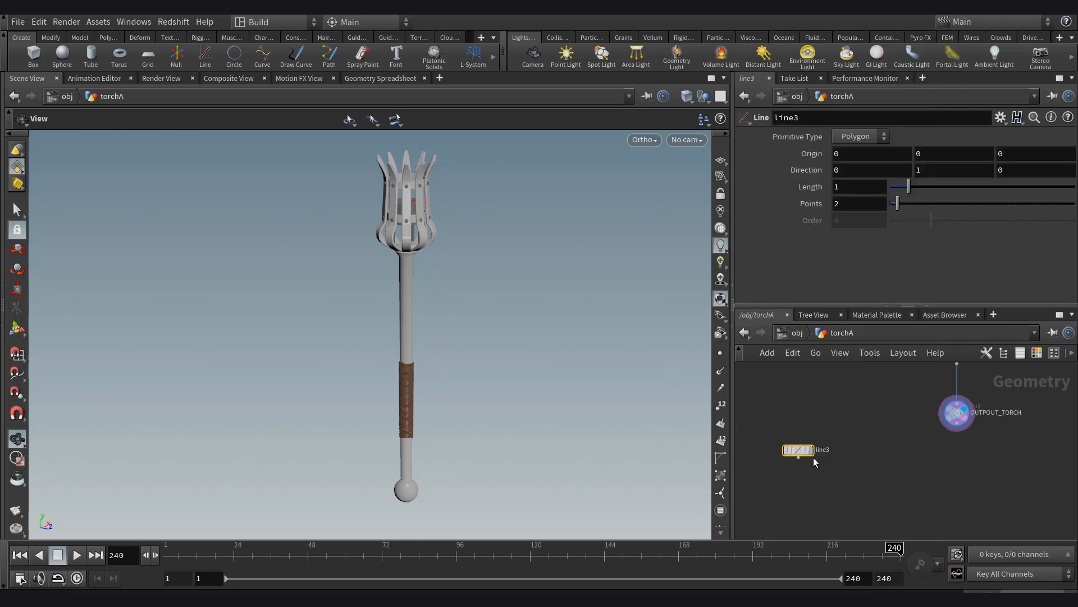
Add a Match Size node with line3 as its first input and OUTPOUT_TORCH as its size reference.
key("Tab")
type("match")
key("Return")
left_click(799, 489)
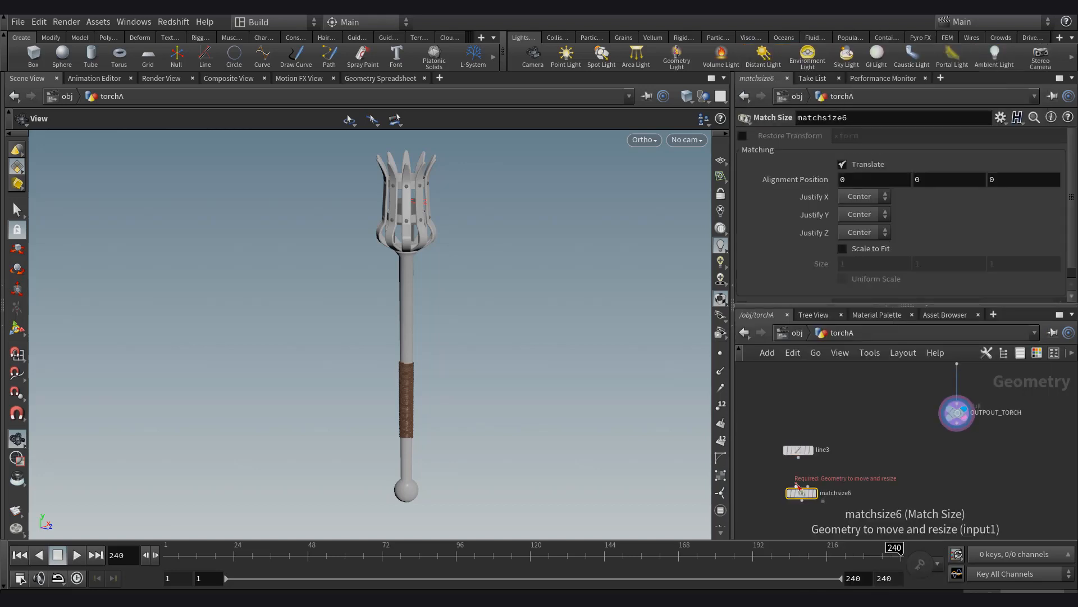
left_click_drag(798, 484, 800, 462)
left_click_drag(941, 431, 950, 427)
Display matchsize6 and turn on Scale to Fit so the line takes the torch's height.
scroll(841, 478, "up", 4)
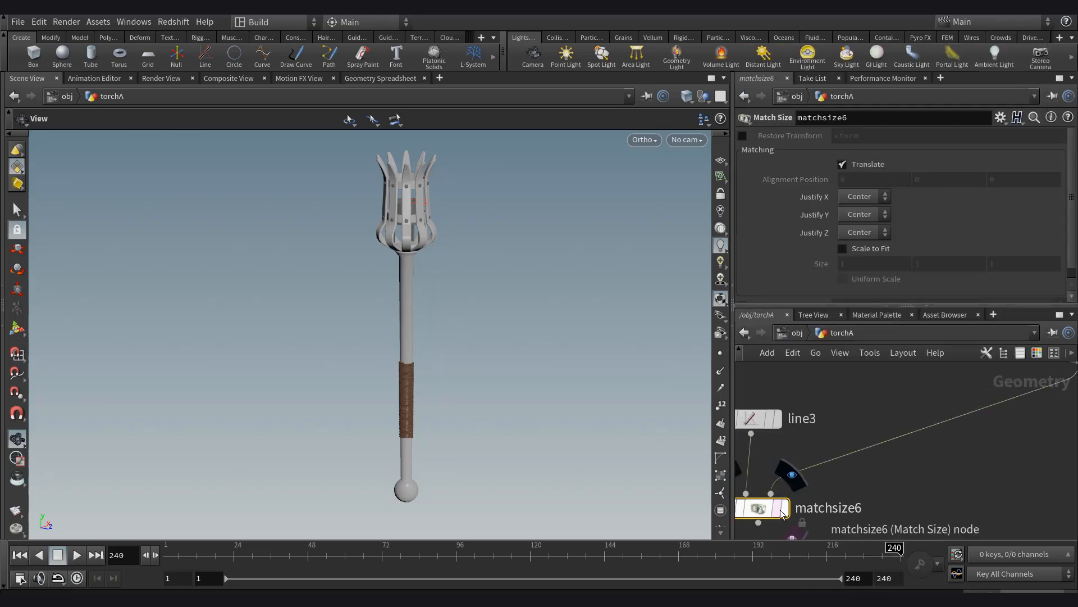
left_click(785, 508)
left_click_drag(437, 326, 388, 327)
scroll(899, 451, "down", 4)
Insert a Transform node between OUTPOUT_TORCH and matchsize6 and display it.
key("Tab")
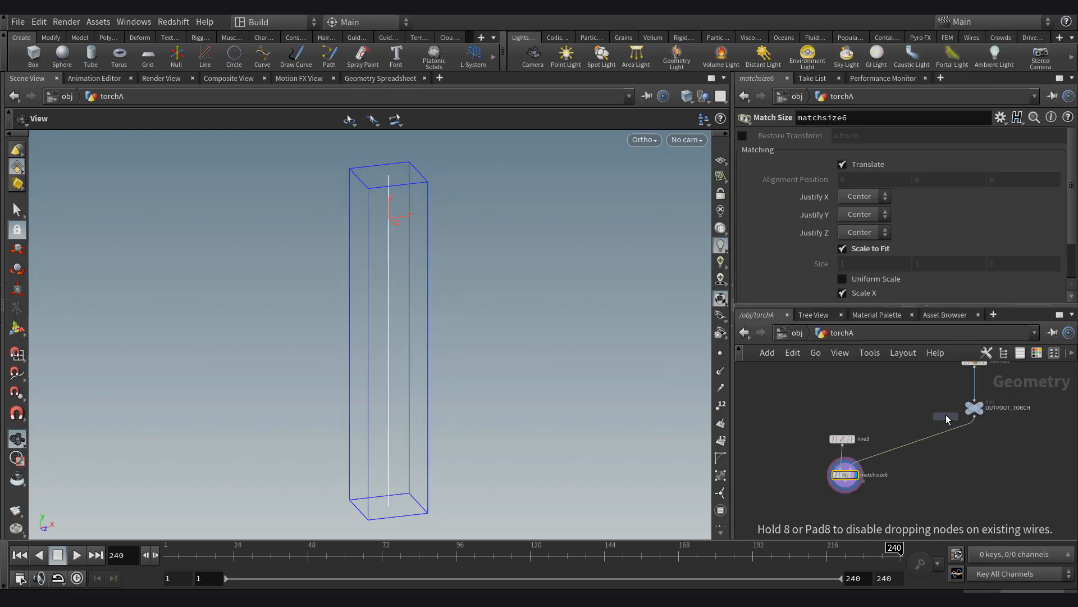
left_click(950, 435)
left_click_drag(951, 436, 969, 450)
left_click(981, 450)
Add a Merge node combining matchsize6 with transform5 and display the merged result.
middle_click_drag(903, 503, 916, 473)
key("Tab")
type("merge")
key("Return")
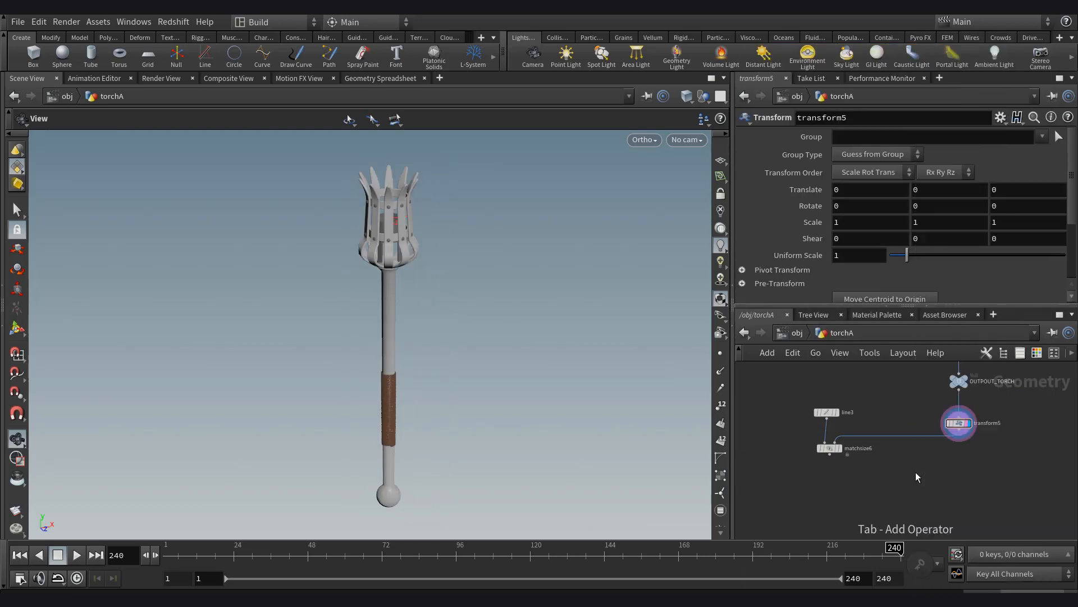
left_click(914, 488)
left_click_drag(885, 476, 919, 486)
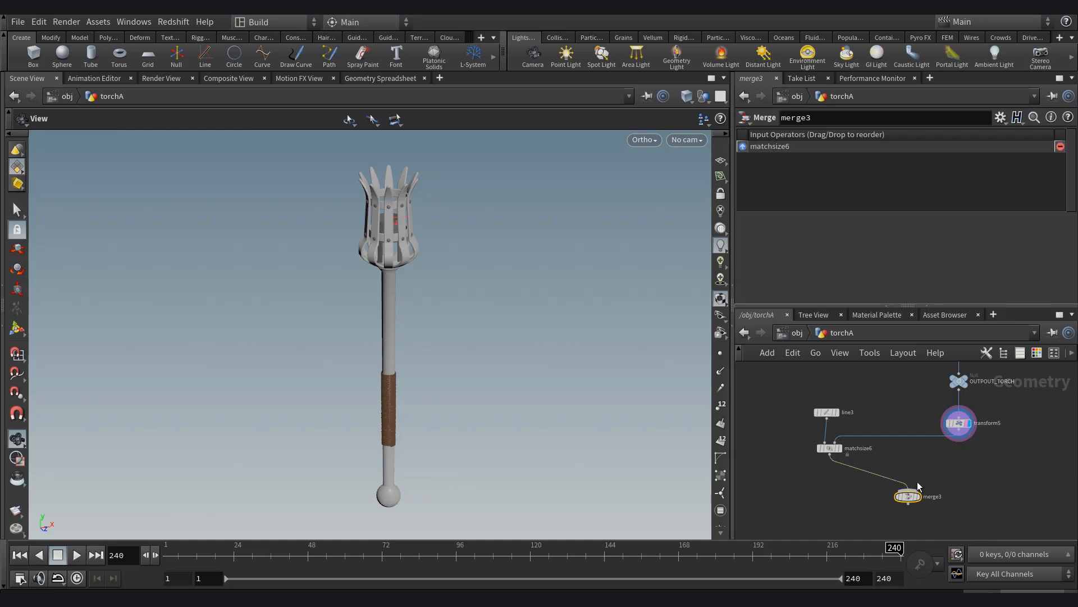
left_click_drag(967, 440, 963, 435)
scroll(934, 481, "up", 3)
left_click(905, 508)
left_click_drag(890, 509, 946, 517)
Set Justify Z on matchsize6 to Min so the line sits at the torch's side.
middle_click_drag(889, 431, 957, 453)
left_click(822, 444)
left_click_drag(449, 314, 539, 323)
left_click(864, 232)
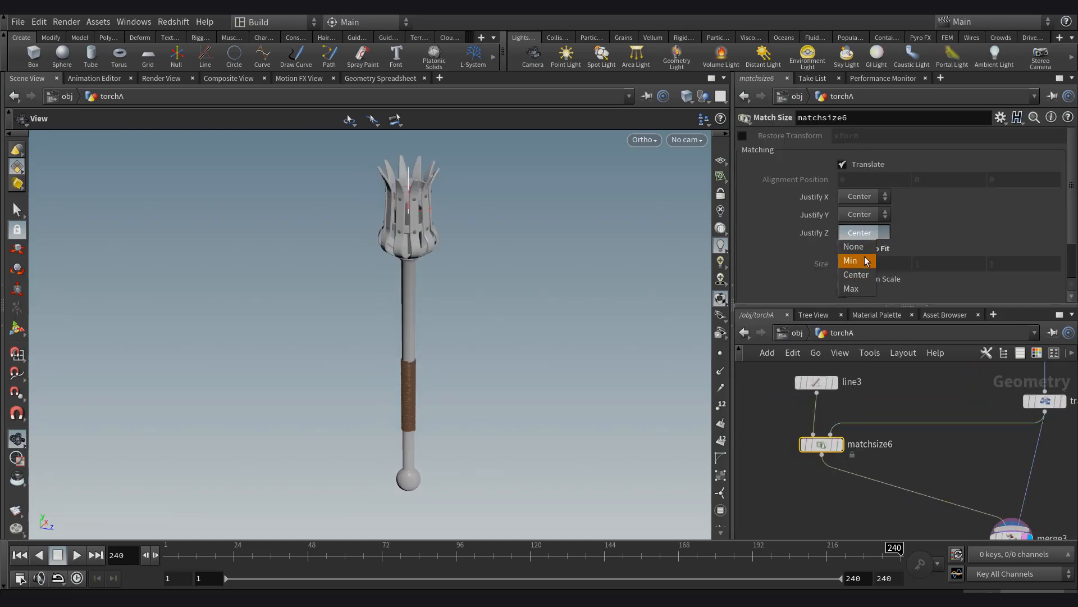
left_click(867, 260)
left_click_drag(508, 284, 646, 315)
Color the transform5 node green and rename it ORIENTATION_TORCH.
middle_click_drag(872, 436, 784, 474)
left_click(958, 439)
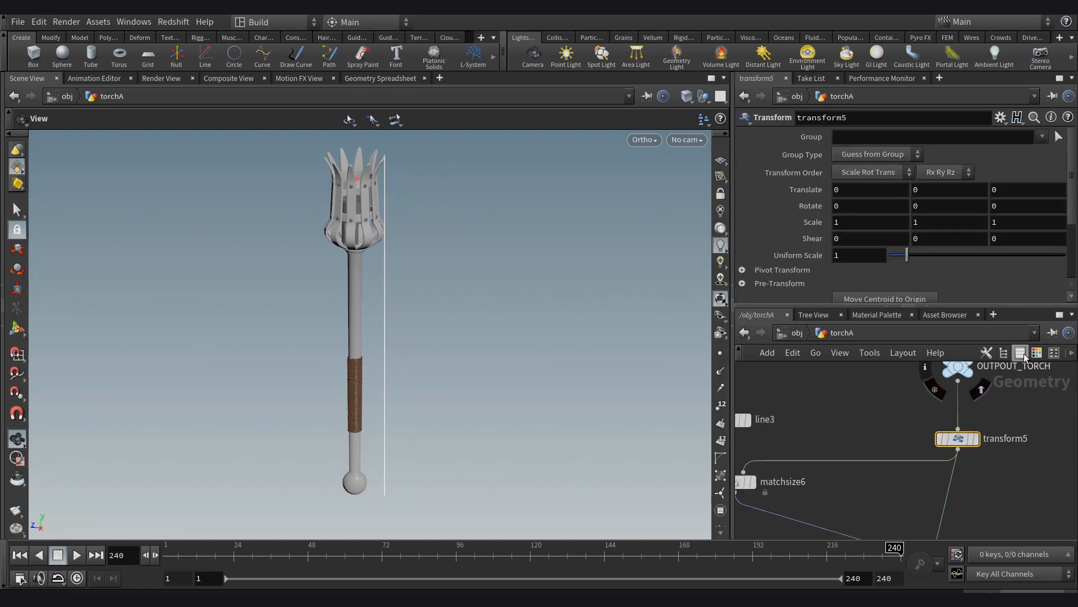
left_click(1036, 353)
left_click(1016, 491)
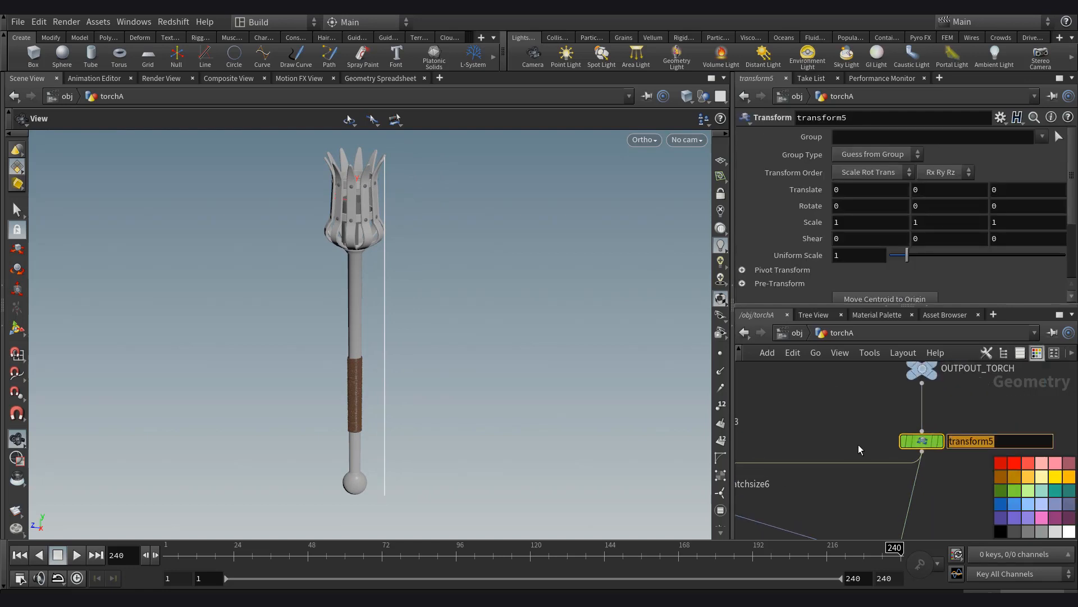
type("TORCH")
key("Return")
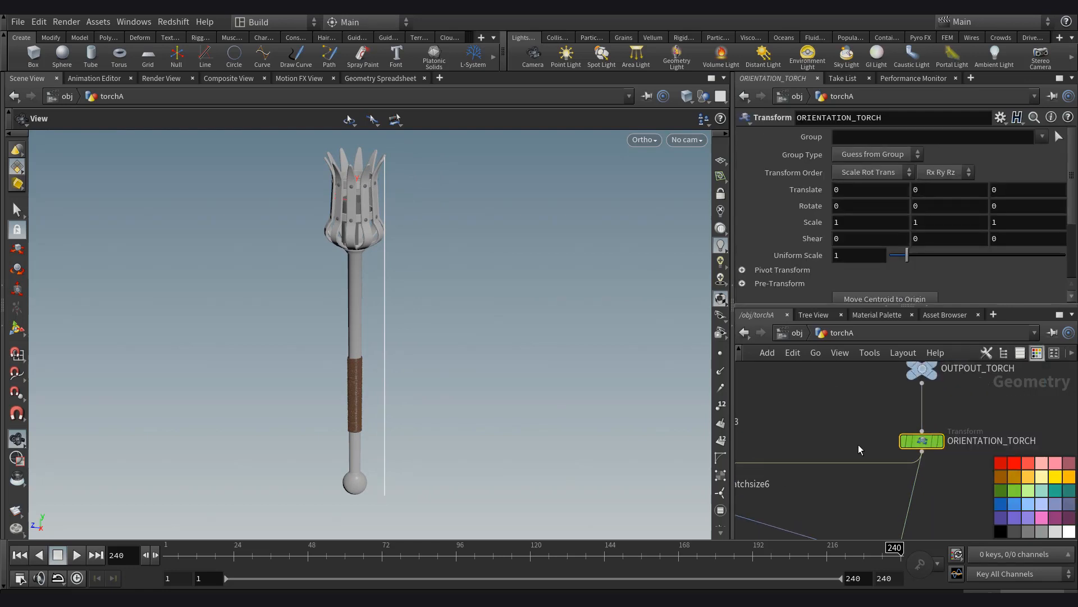
Try a 10-degree Z rotation on ORIENTATION_TORCH and reset it to the default.
mouse_move(1007, 206)
middle_mouse_down()
mouse_move(942, 211)
mouse_move(991, 207)
middle_mouse_up()
left_click_drag(1035, 206, 892, 224)
type("10")
key("Return")
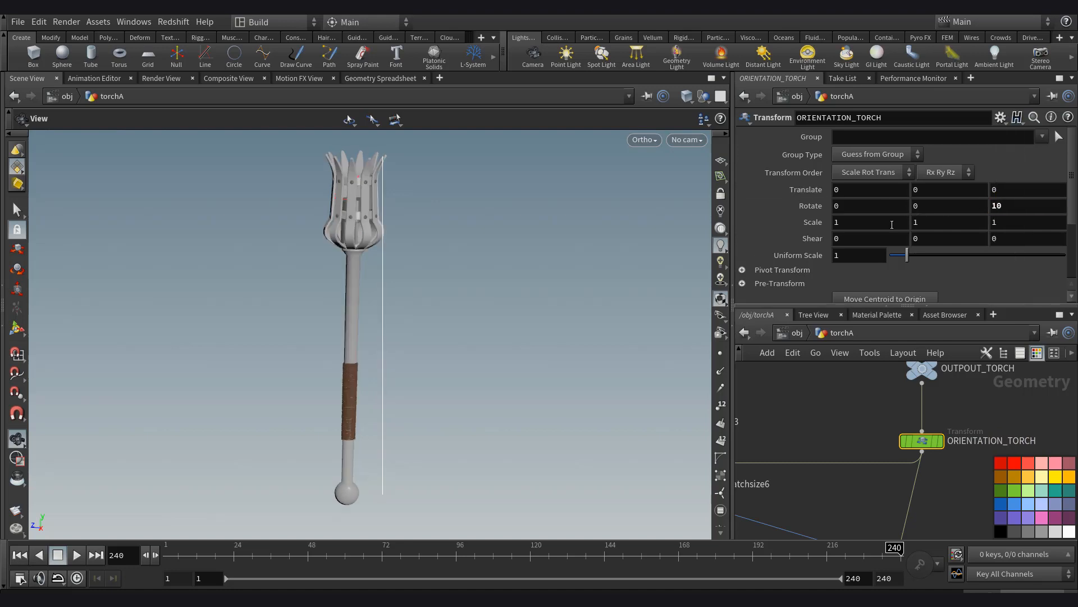
middle_click(1031, 207, "ctrl")
Tilt the torch 44.5 degrees about X in ORIENTATION_TORCH.
middle_click_drag(868, 206, 93, 174)
middle_click(848, 208, "ctrl")
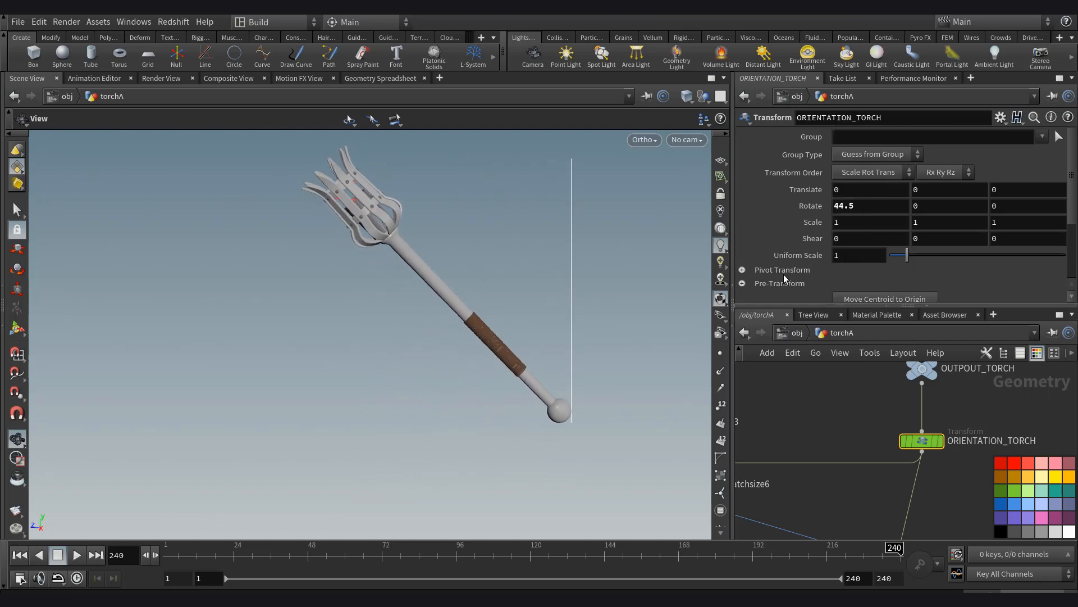
left_click_drag(579, 264, 503, 299)
mouse_move(503, 299)
right_mouse_down()
mouse_move(486, 273)
mouse_move(526, 287)
right_mouse_up()
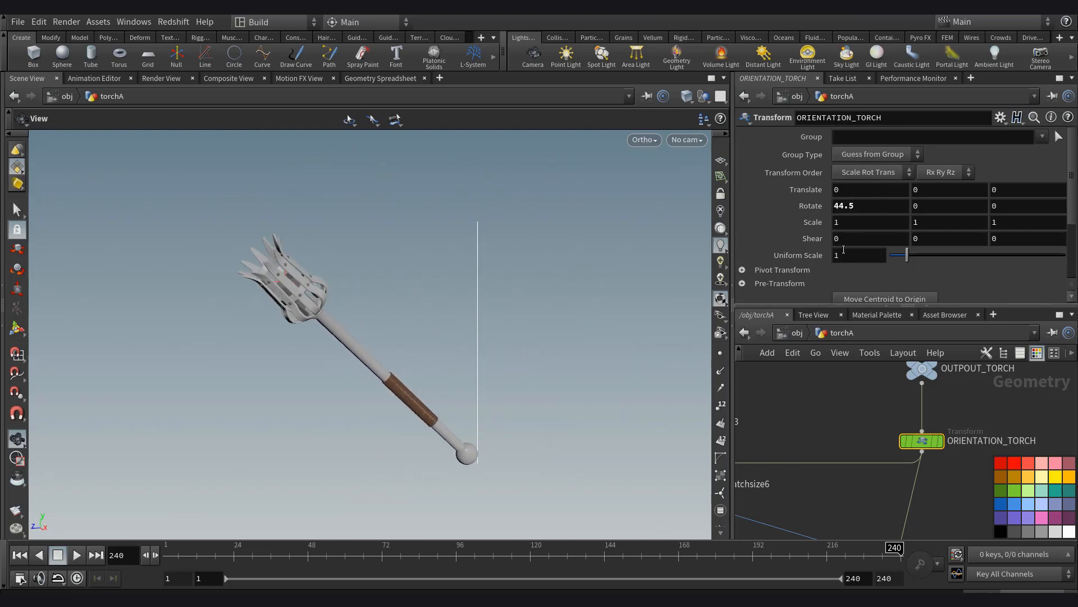
Set ORIENTATION_TORCH's pivot translate to $ZMAX in X and $YMIN in Y.
scroll(837, 246, "down", 2)
left_click(741, 217)
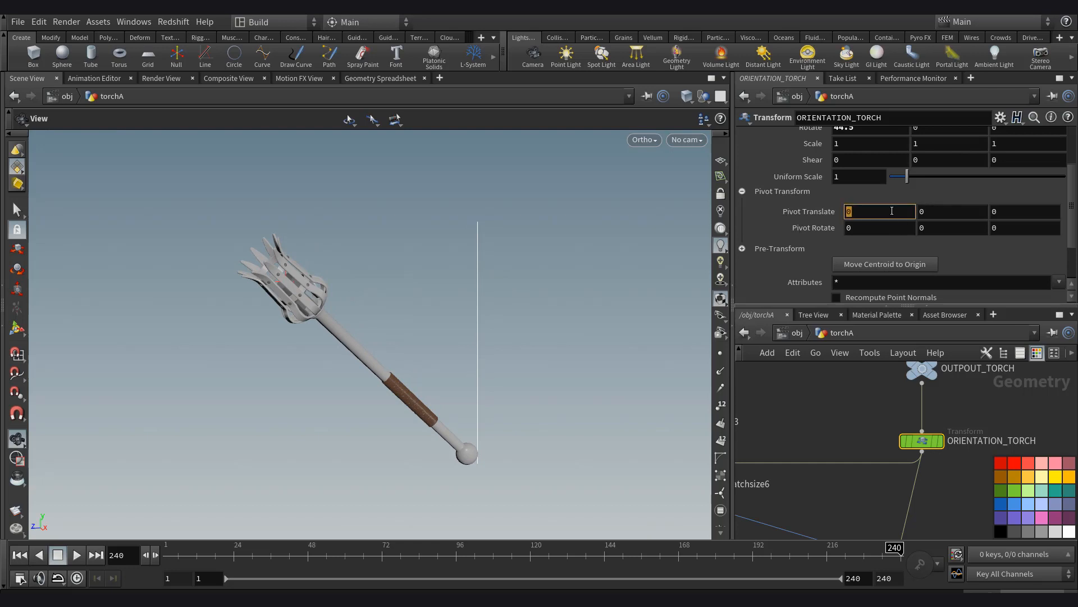
type("$Z")
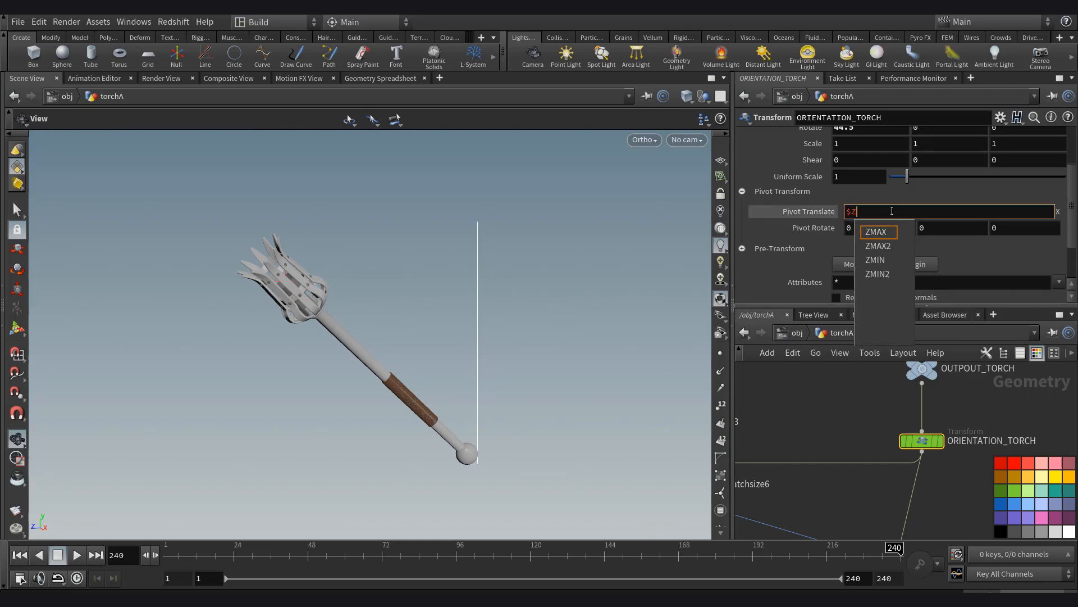
type("MAX")
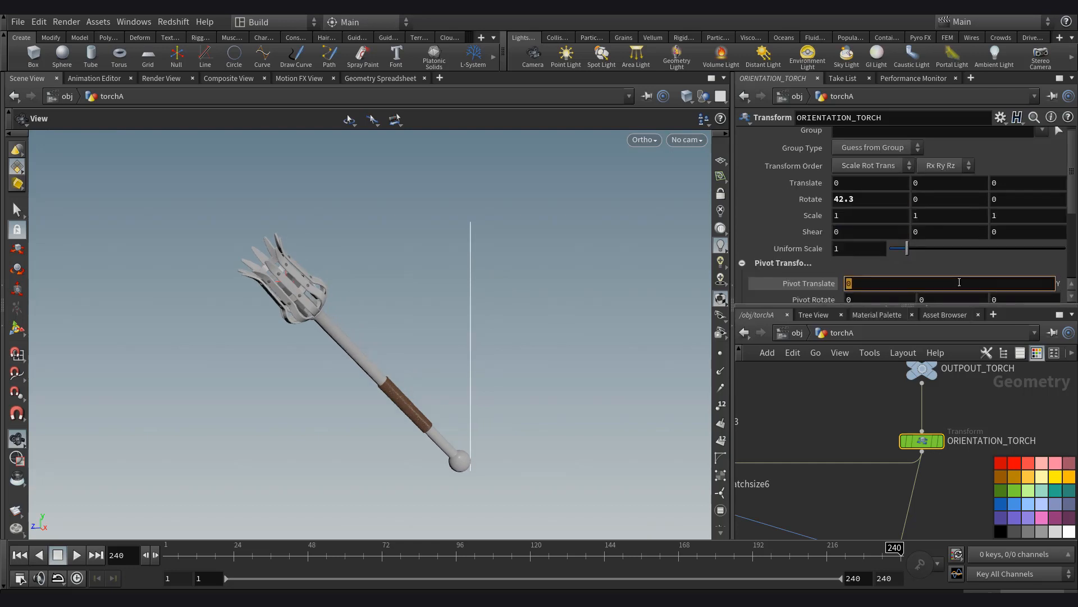
type("$YMIN")
key("Return")
Test the new pivot by varying the X rotation against the reference grid, ending at 39.412 degrees.
middle_click_drag(860, 198, 590, 269)
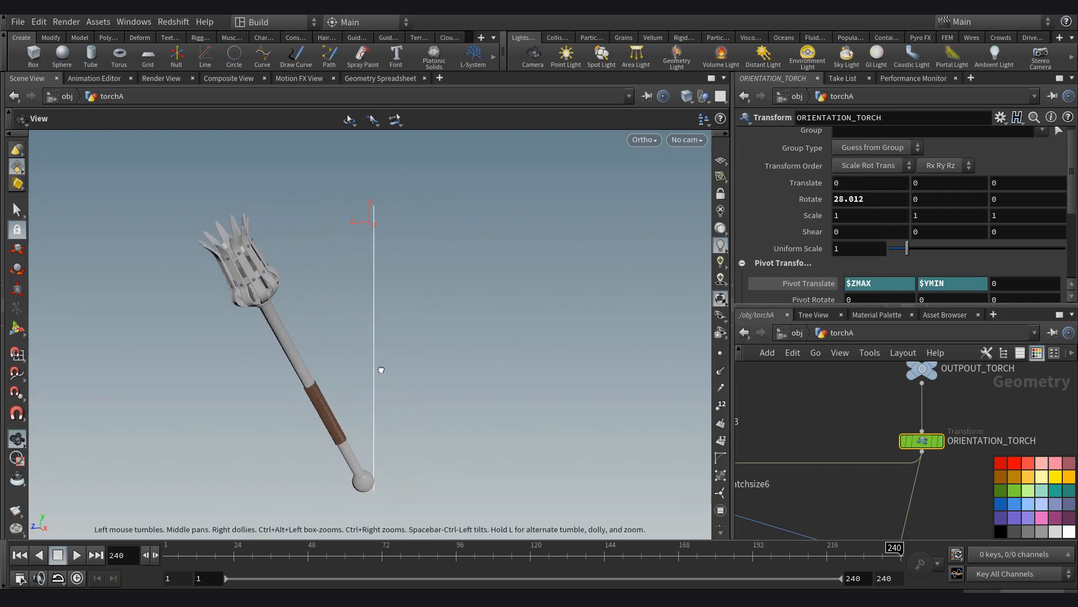
left_click_drag(378, 368, 387, 390)
left_click(720, 161)
left_click_drag(320, 337, 354, 393)
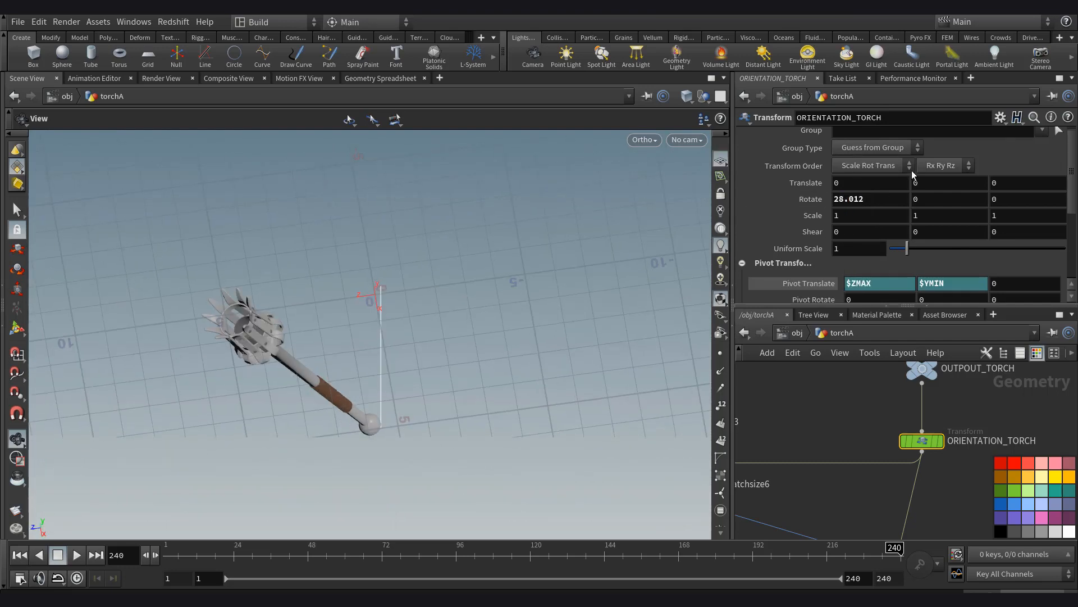
middle_click_drag(848, 200, 360, 188)
left_click_drag(314, 433, 292, 318)
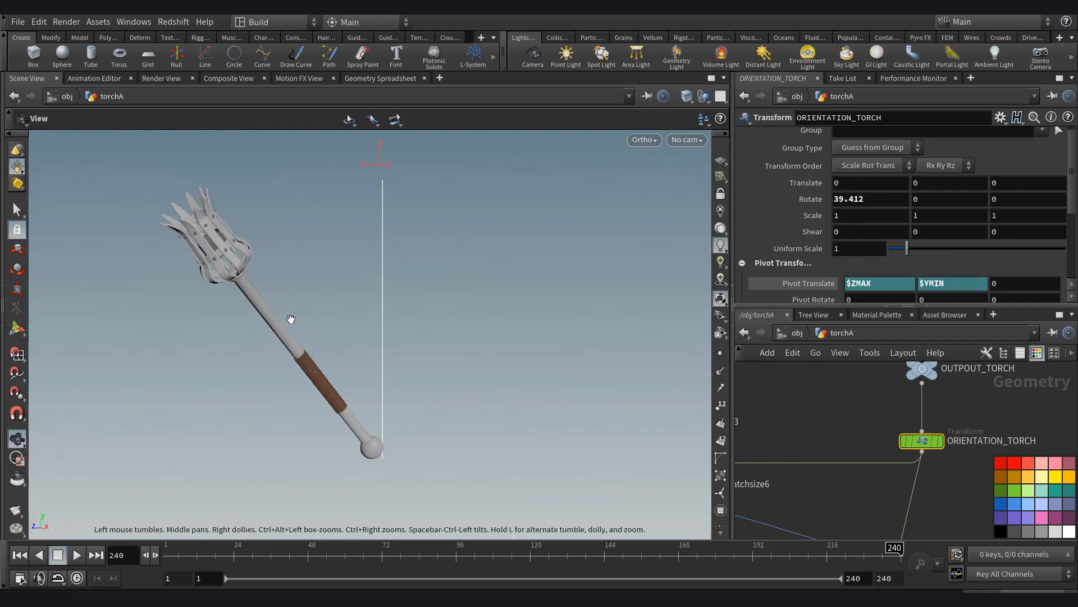
middle_click_drag(364, 429, 389, 463)
Add a Curve node beside matchsize6, turn on the reference grid, and display the curve node.
scroll(872, 430, "down", 4)
middle_click_drag(873, 430, 968, 387)
left_click(824, 425)
left_click(720, 161)
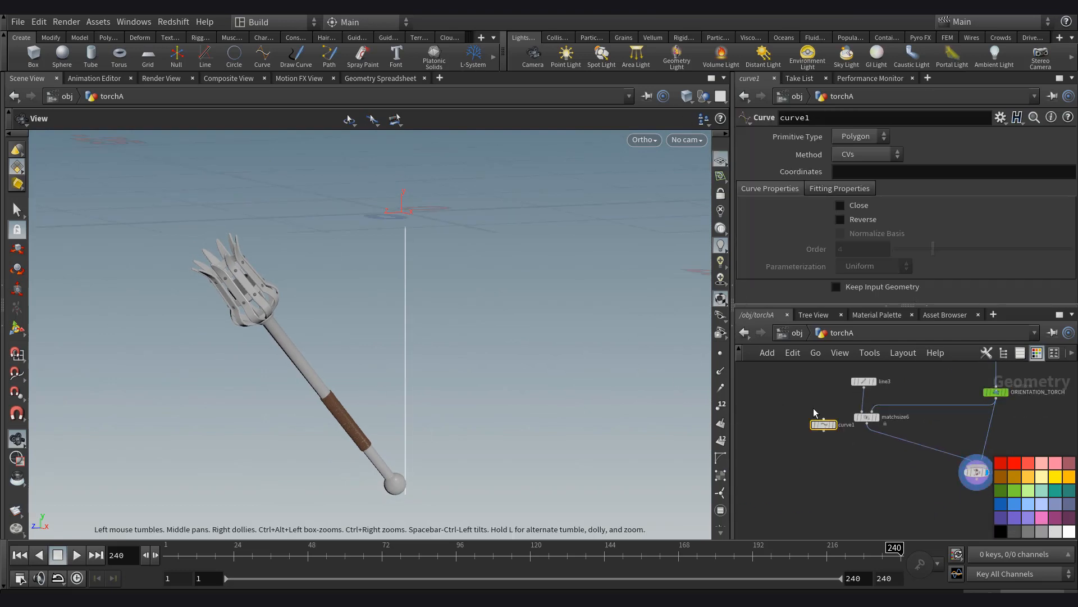
left_click(834, 425)
Switch the viewport to the Front orthographic view.
left_click(644, 139)
mouse_move(672, 172)
left_click(758, 196)
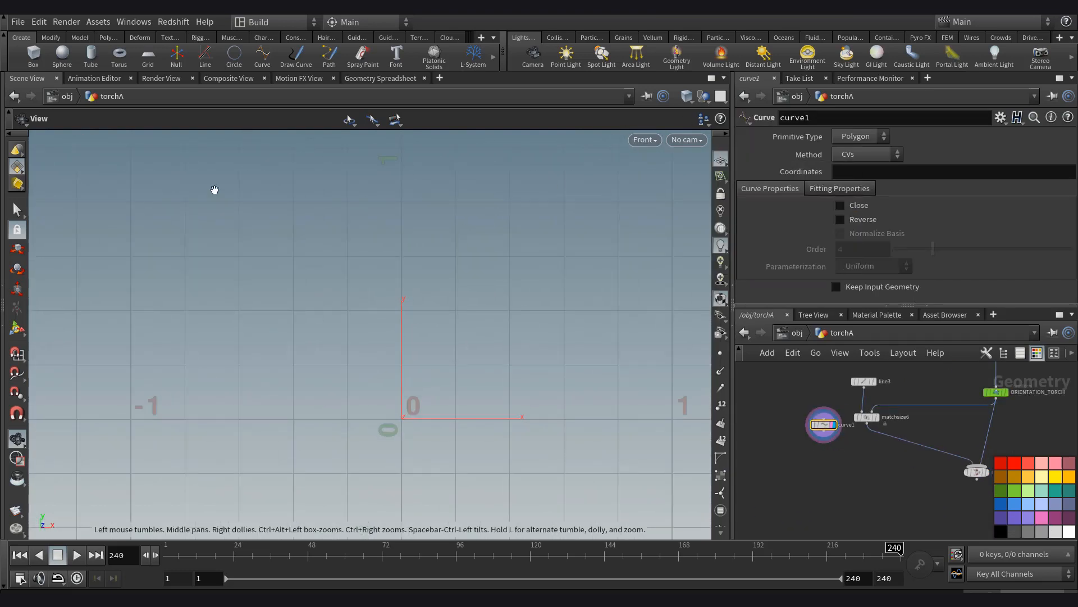
Draw an open polygon curve that runs out from near the origin, rises to a peak and curls back into a hook.
left_click(17, 329)
right_click_drag(347, 337, 264, 247, "alt")
middle_click_drag(264, 247, 303, 332, "alt")
key("Return")
left_click_drag(958, 172, 526, 193)
key("BackSpace")
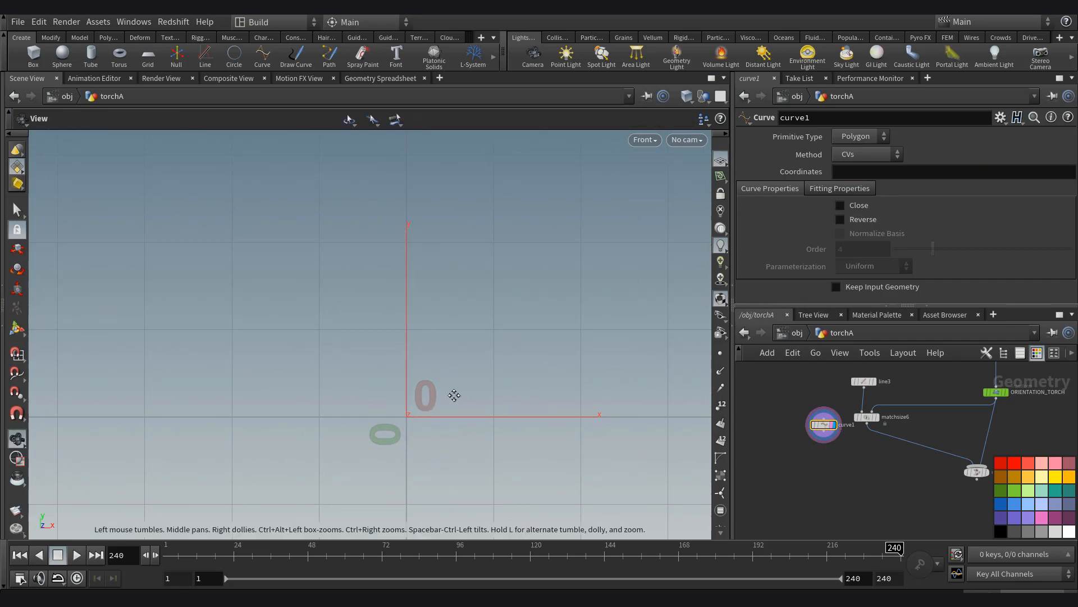
middle_click_drag(454, 393, 204, 394, "alt")
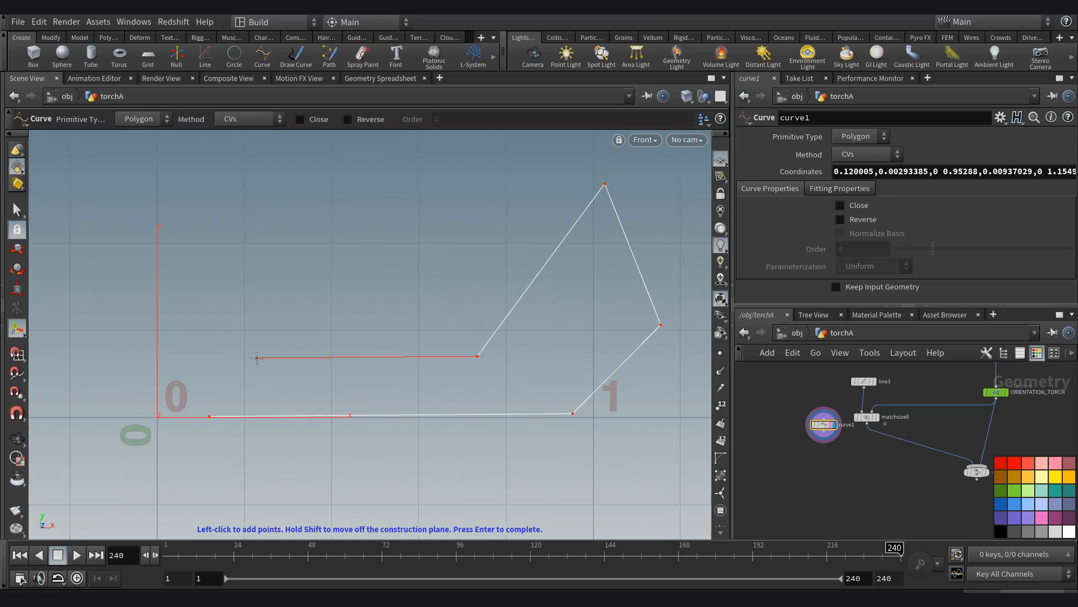
key("Escape")
Add a Resample node below curve1, wire the curve into it and display it.
key("Tab")
type("res")
key("Return")
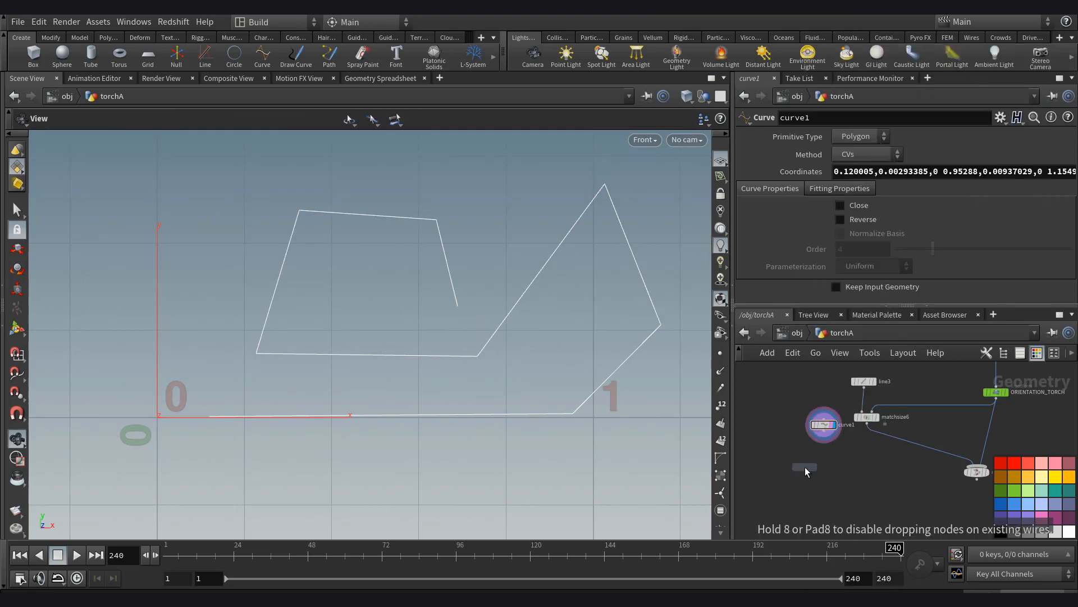
left_click(805, 467)
scroll(809, 463, "up", 3)
left_click_drag(799, 462, 833, 413)
left_click(818, 472)
middle_click_drag(458, 281, 386, 298)
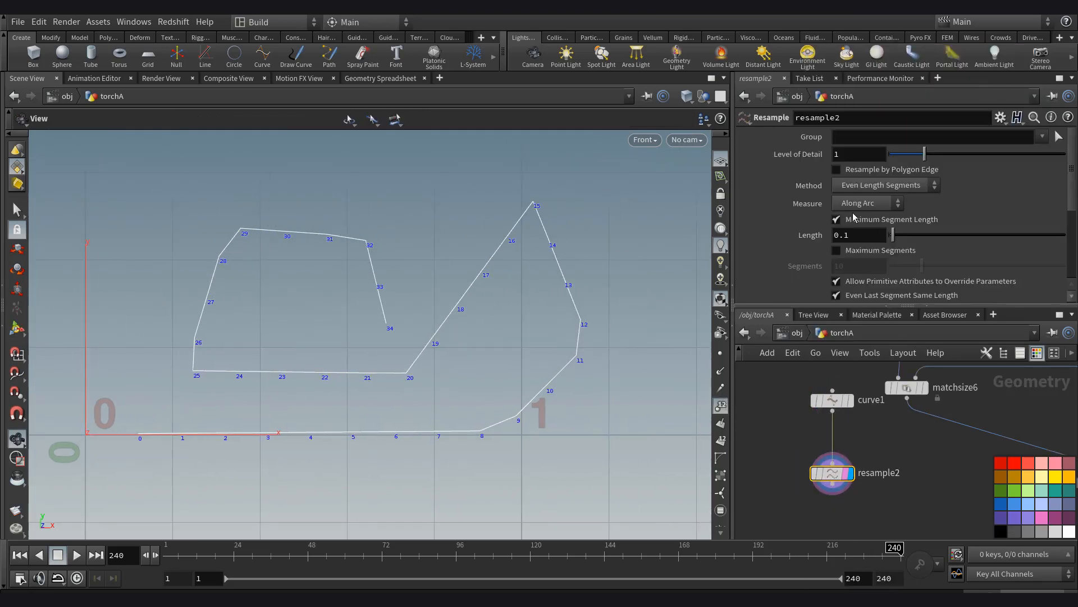
Turn off the maximum segment length on resample2 and treat polygons as Subdivision Curves.
left_click(872, 223)
scroll(887, 236, "down", 4)
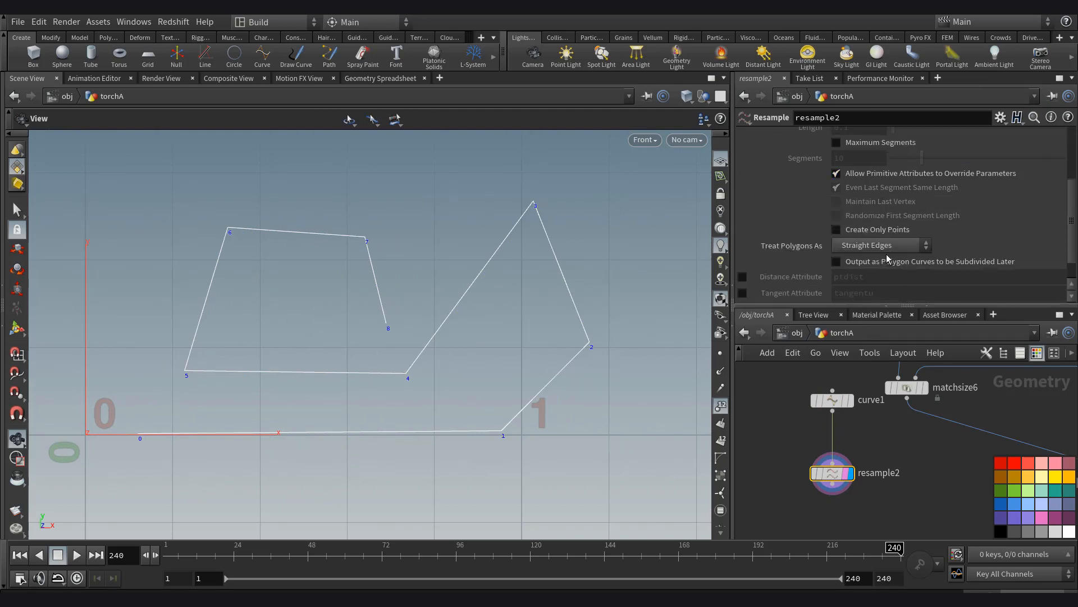
left_click(893, 247)
left_click(883, 273)
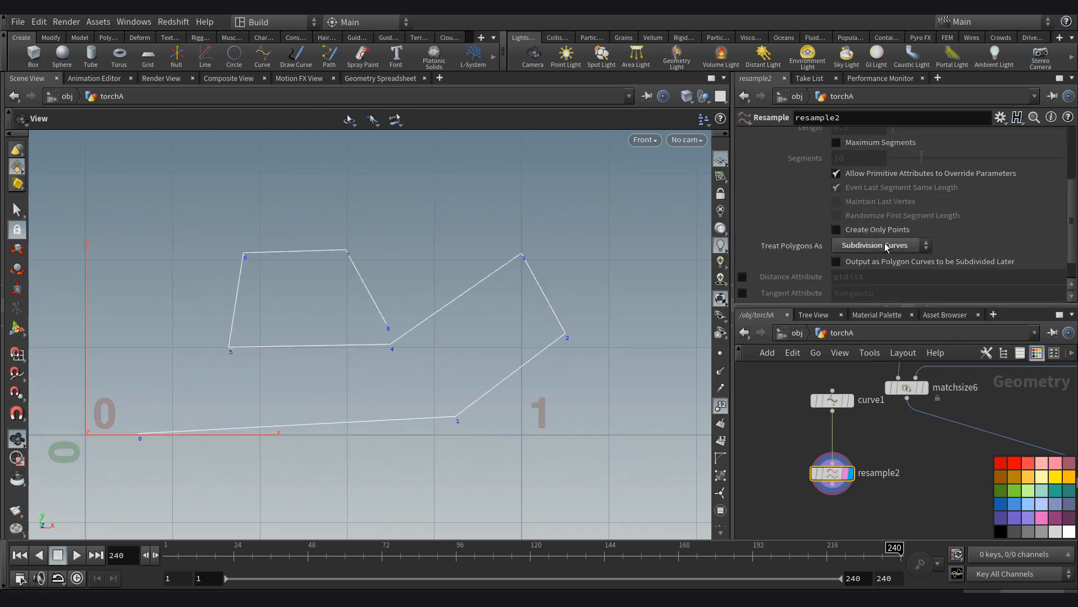
Enable Maximum Segments on resample2 and set the segments to 47.
scroll(885, 253, "up", 2)
left_click(872, 198)
left_click_drag(902, 212, 987, 216)
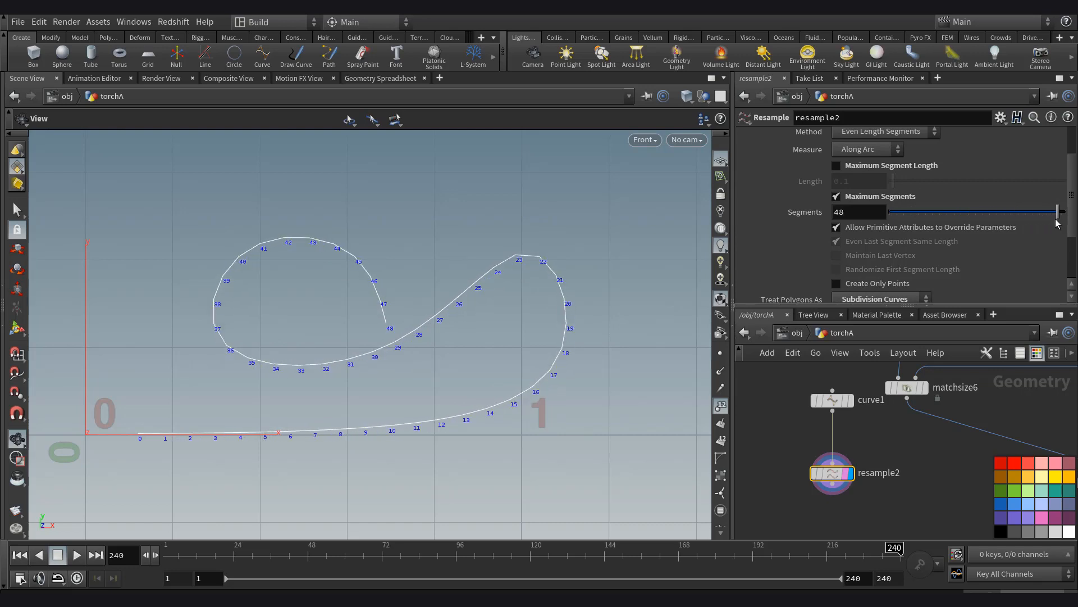
left_click_drag(1056, 223, 1053, 222)
Edit curve1's points to enlarge the outer bend, moving its lower corner, outermost point and peak outward.
left_click(821, 400)
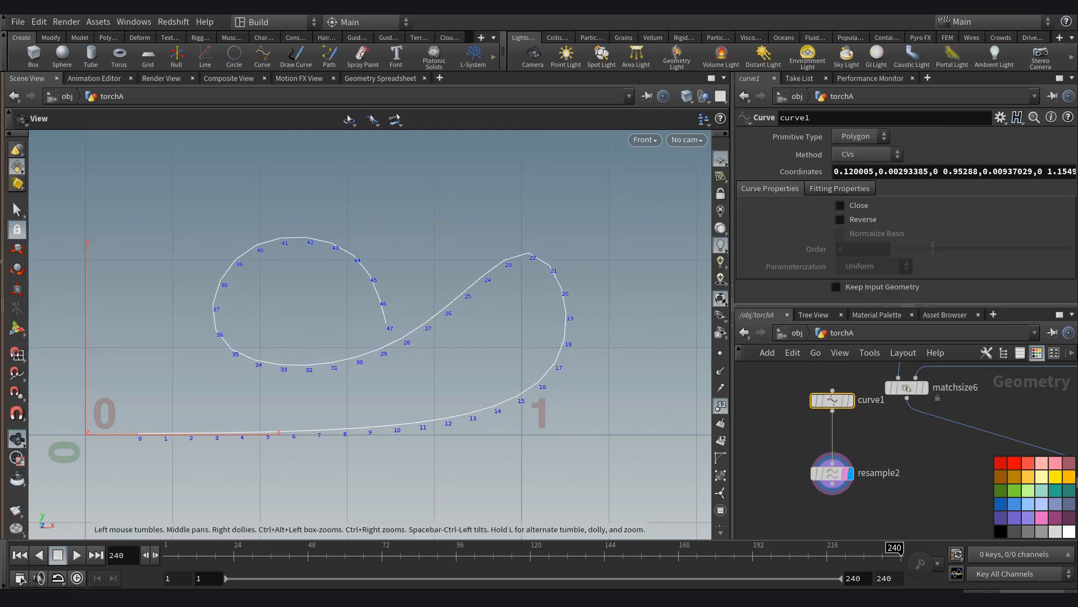
key("Return")
left_click_drag(541, 434, 634, 434)
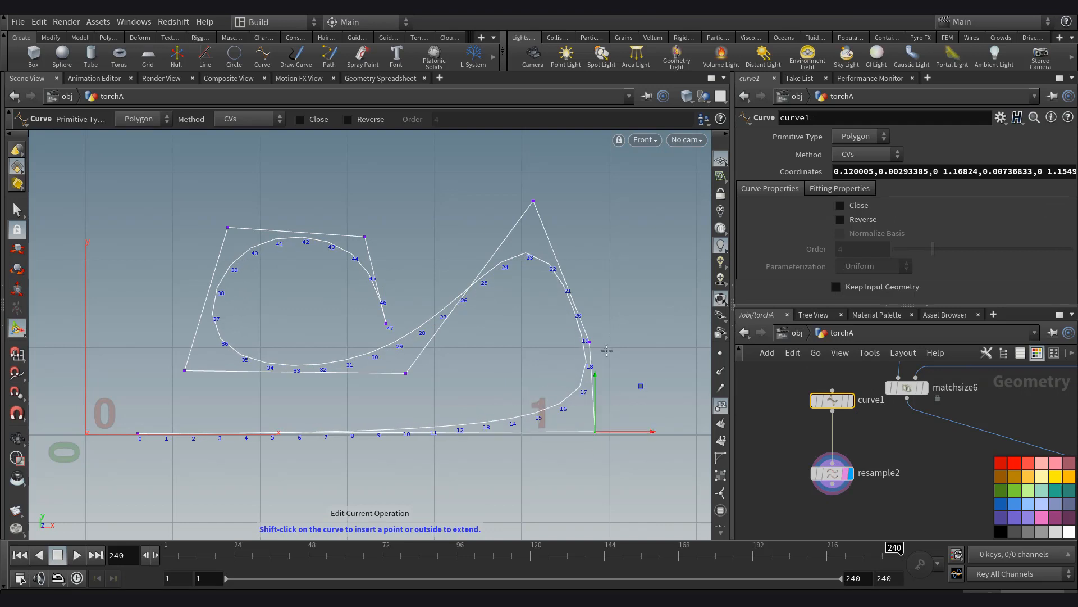
left_click_drag(589, 342, 628, 301)
left_click_drag(531, 203, 530, 190)
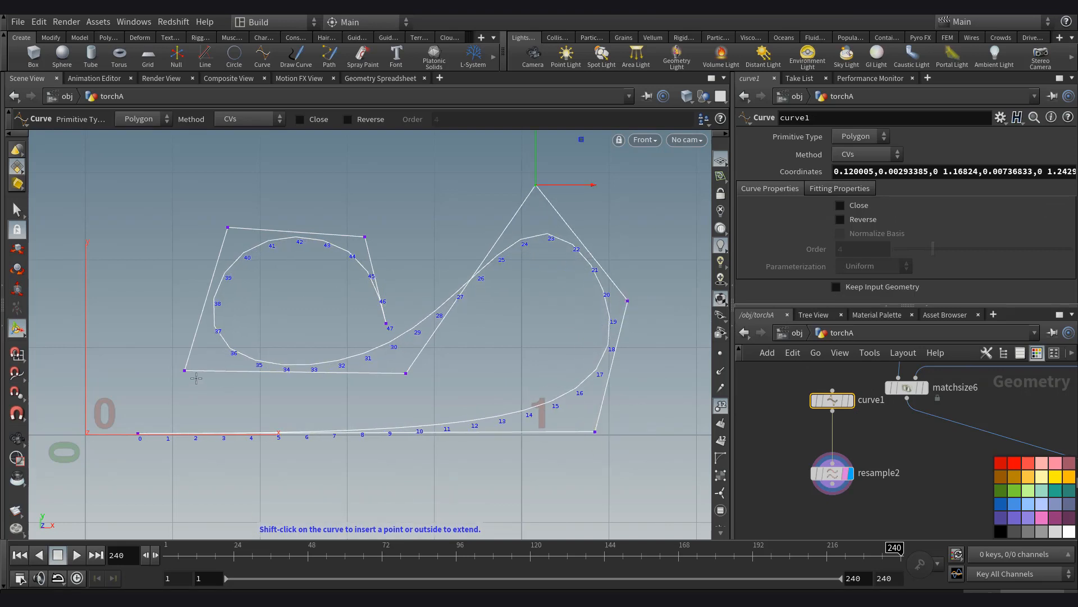
Widen the curl of curve1 by moving its lower and upper corner points and shifting the end point inside the loop.
left_click_drag(185, 370, 143, 394)
left_click_drag(407, 373, 438, 413)
left_click_drag(228, 227, 157, 227)
left_click_drag(360, 242, 272, 238)
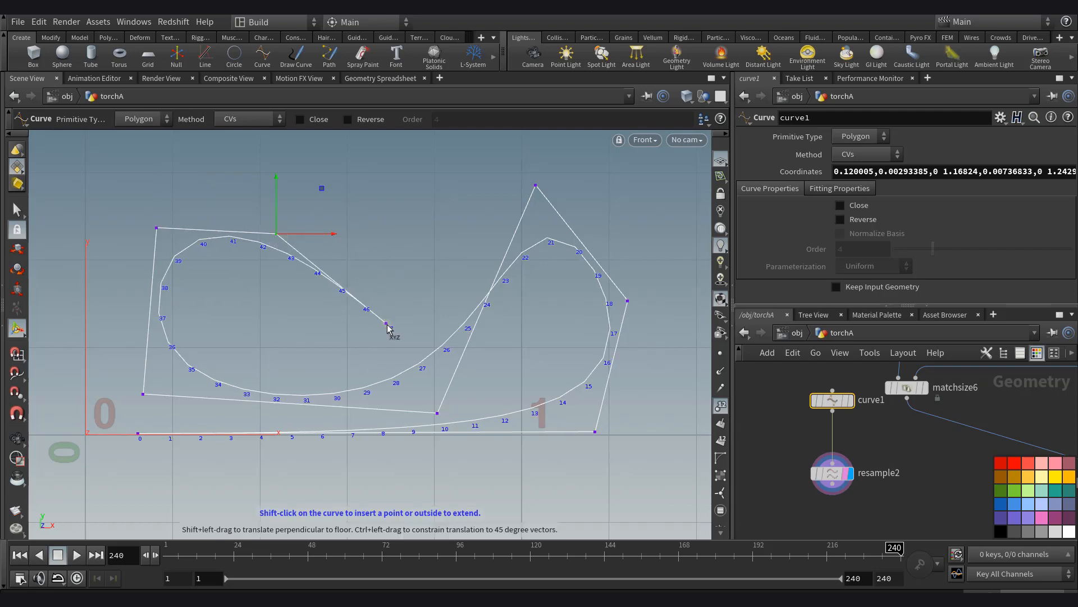
left_click_drag(389, 325, 289, 347)
Select resample2 and switch the viewport to the perspective view.
scroll(911, 494, "down", 1)
middle_click_drag(911, 494, 905, 450)
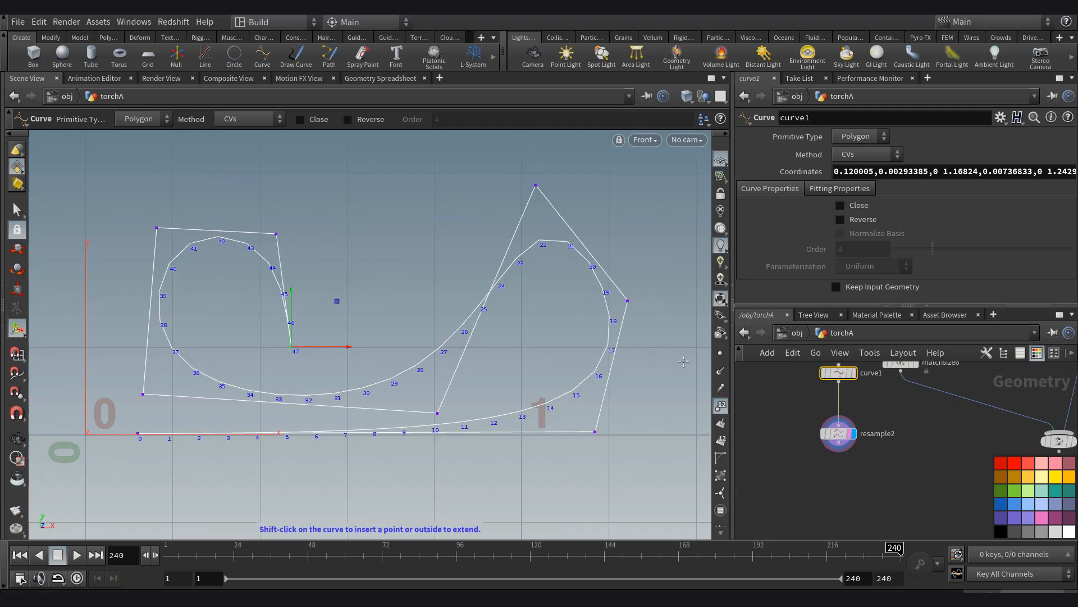
left_click(839, 433)
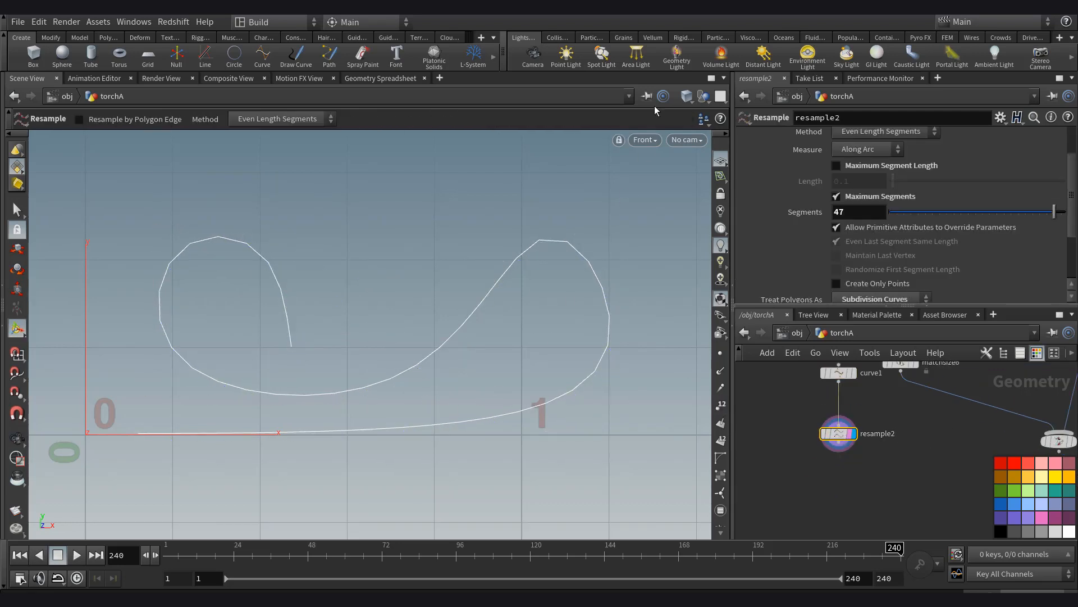
left_click(645, 139)
mouse_move(660, 170)
left_click(752, 169)
left_click_drag(455, 315, 607, 343, "alt")
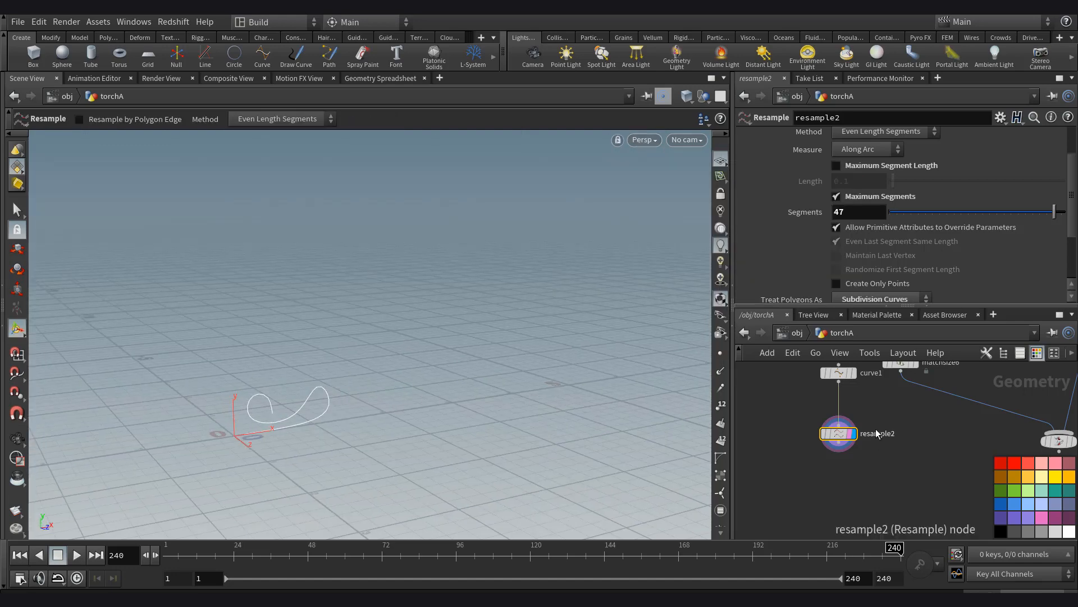
Display matchsize6 and examine how the reference line sits relative to the curve.
middle_click_drag(877, 425, 868, 453)
left_click(906, 391)
left_click_drag(562, 363, 457, 392, "alt")
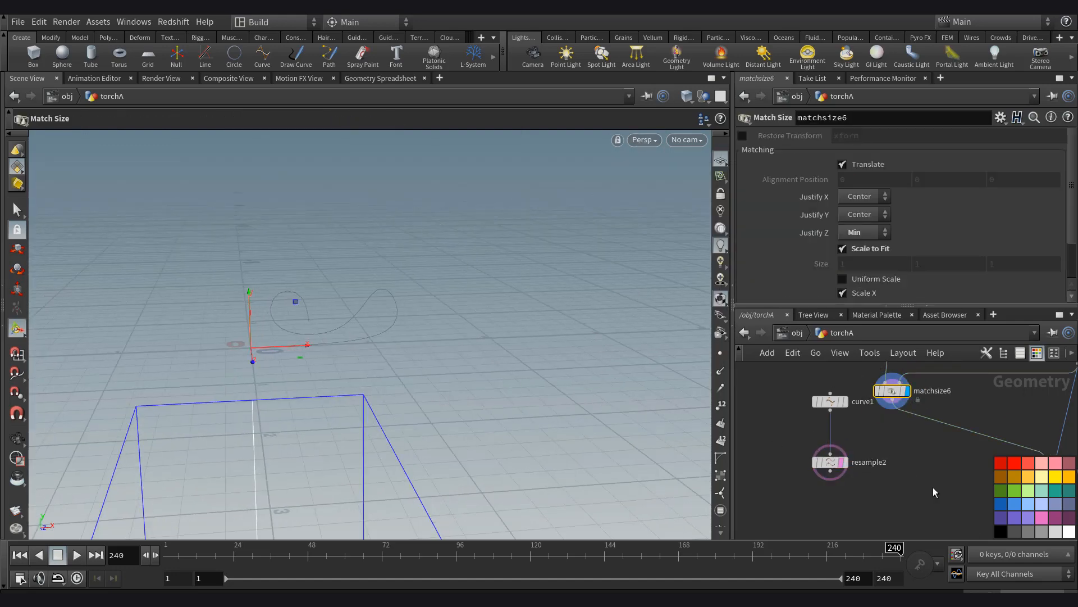
middle_click_drag(933, 488, 918, 483)
left_click_drag(427, 373, 488, 375, "alt")
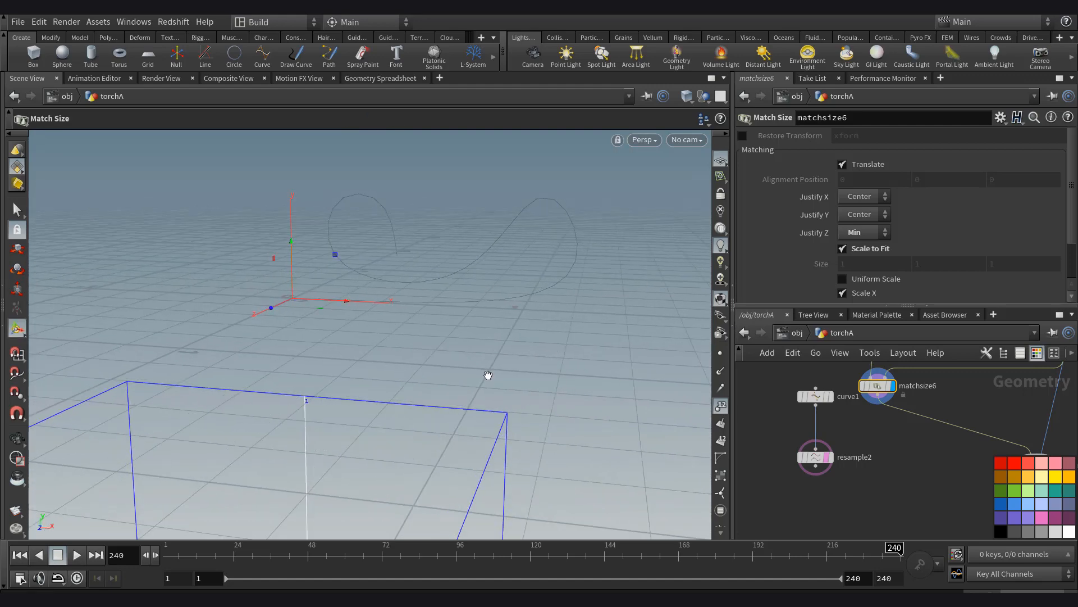
Add a Resample node below matchsize6, wire the reference line into it and display it.
middle_click_drag(868, 494, 853, 454)
scroll(850, 462, "down", 1)
scroll(855, 447, "up", 1)
key("Tab")
type("match")
key("Return")
left_click(852, 484)
left_click_drag(852, 372, 853, 475)
scroll(872, 486, "up", 2)
left_click(866, 481)
left_click(858, 482)
Turn off the reference grid and frame the upper end of the resampled line with its point numbers.
right_click_drag(424, 467, 306, 469, "alt")
middle_click_drag(305, 469, 362, 318, "alt")
left_click_drag(361, 318, 366, 366, "alt")
right_click_drag(366, 366, 275, 360, "alt")
left_click(722, 162)
right_click_drag(348, 439, 373, 450, "alt")
middle_click_drag(373, 450, 485, 395, "alt")
Add a Group by Range node below resample3, connect it and display it.
middle_click_drag(865, 533, 865, 484)
key("Tab")
type("groupra")
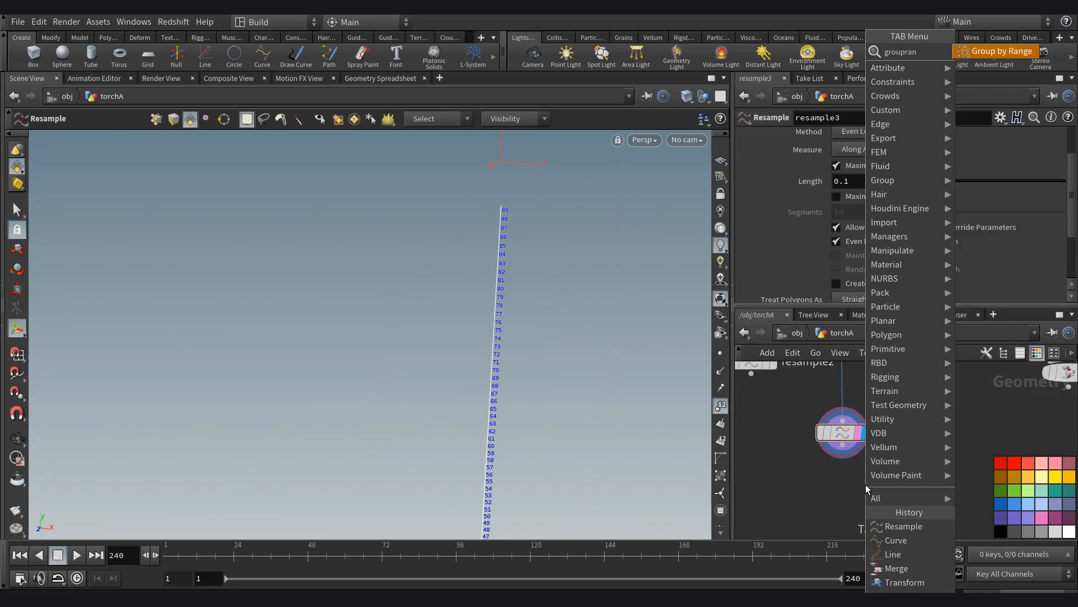
key("Return")
left_click(850, 507)
left_click_drag(843, 445, 843, 494)
left_click(864, 507)
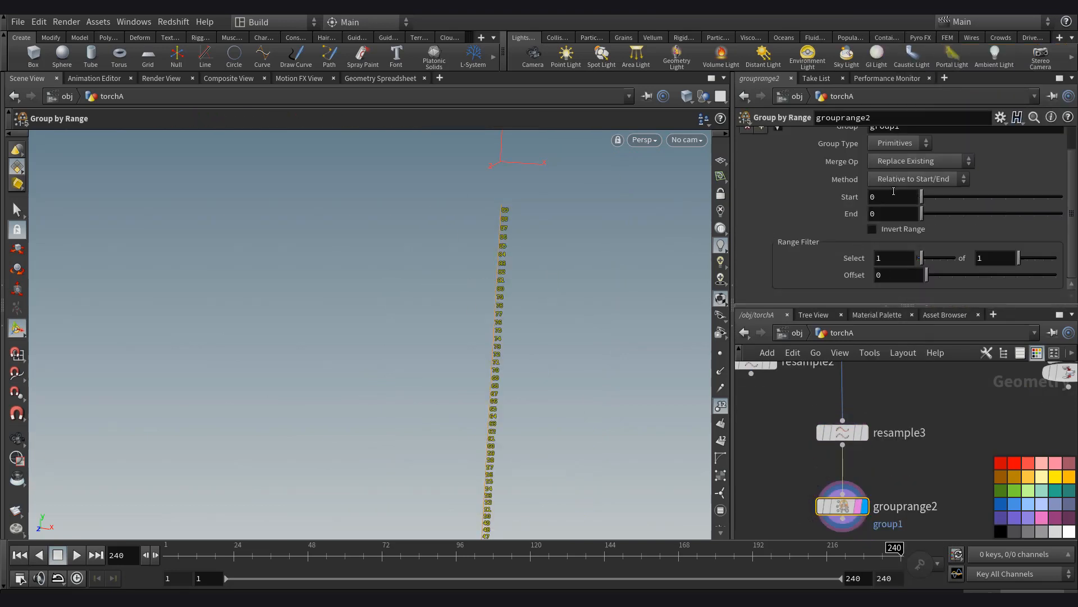
Set grouprange2 to create a Points group named toppoint with End at 1 and the range inverted.
scroll(895, 178, "up", 1)
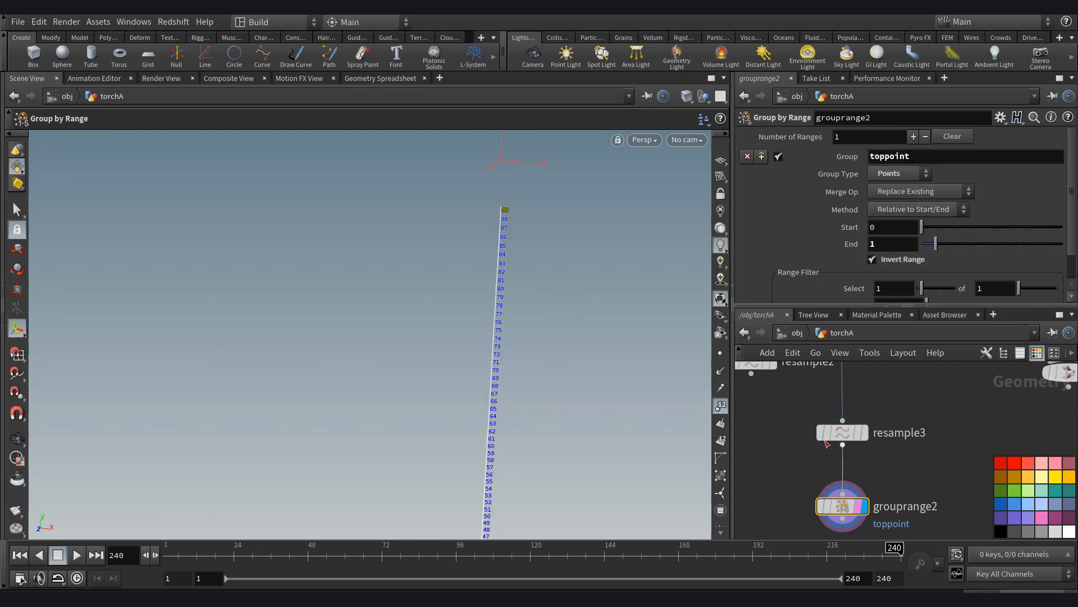
right_click_drag(560, 348, 397, 342, "alt")
middle_click_drag(905, 475, 917, 444)
right_click_drag(924, 449, 831, 474)
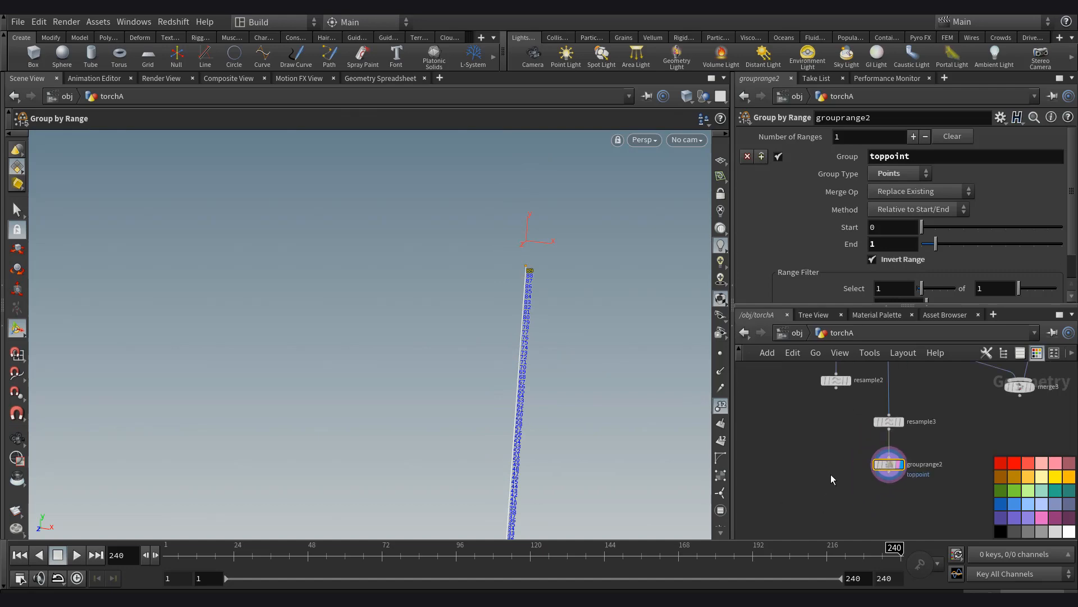
Add a Delete node fed by grouprange2 and display it.
key("Tab")
type("b")
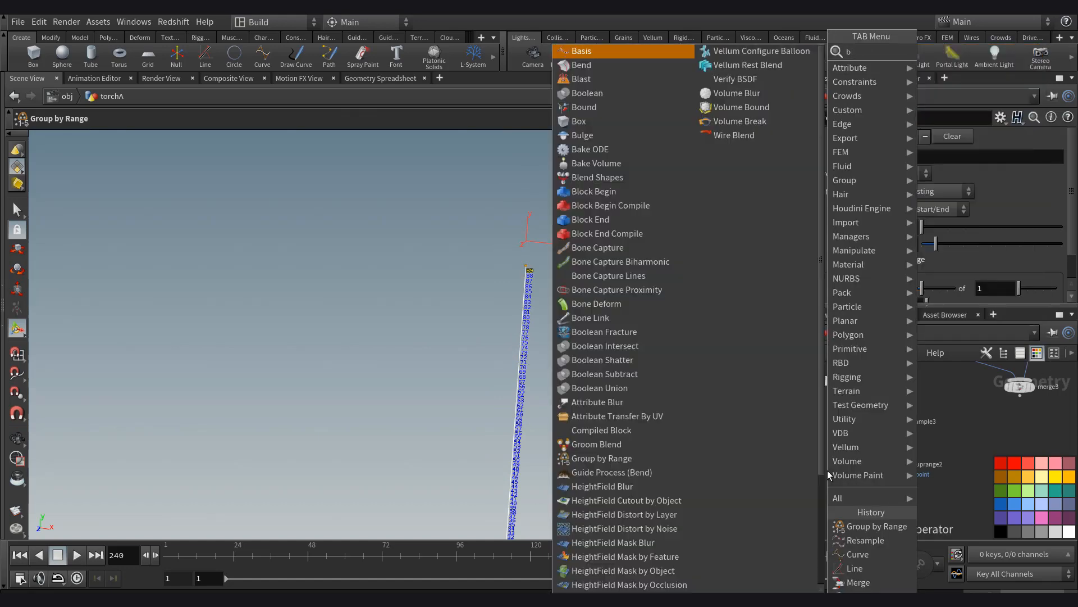
key("BackSpace")
type("delet")
key("Return")
left_click(820, 487)
scroll(820, 494, "up", 3)
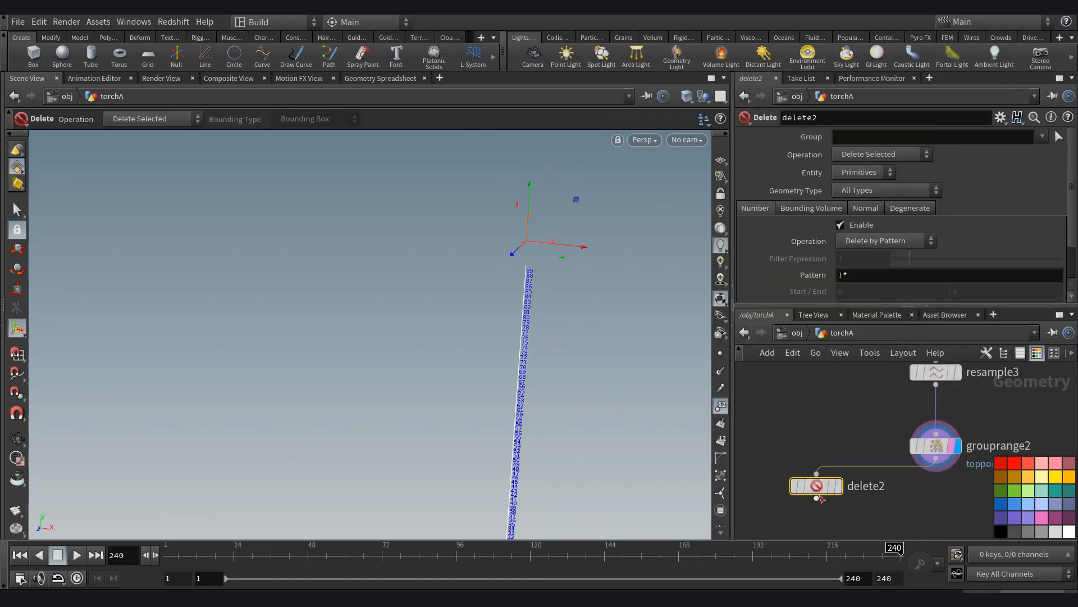
left_click(838, 486)
left_click_drag(837, 487, 832, 487)
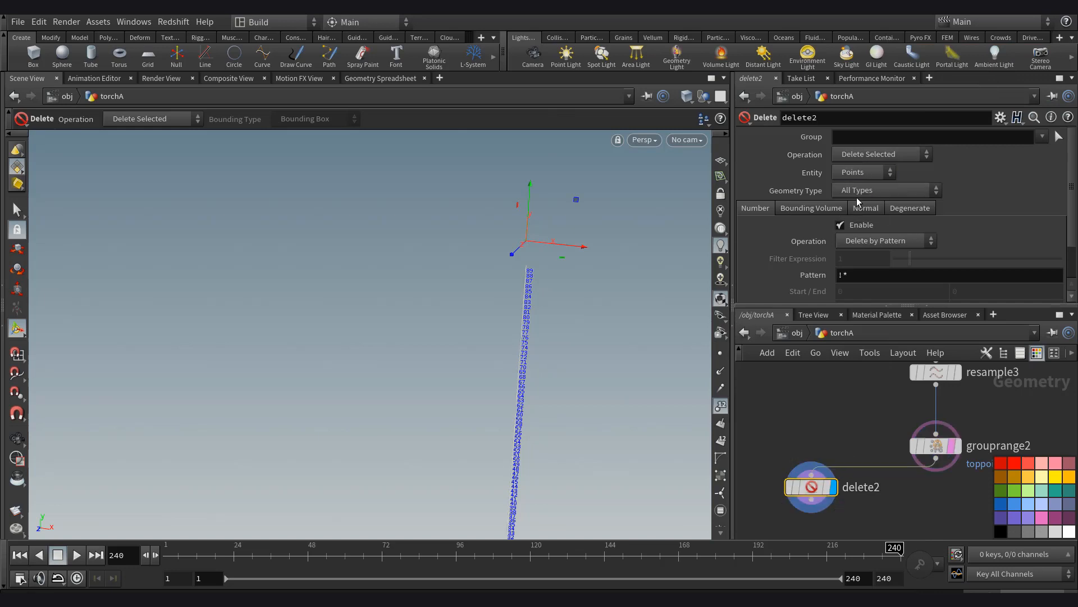
Configure delete2 to work on Points with the toppoint group and the Delete Non-Selected operation.
left_click(874, 240)
left_click(1043, 137)
left_click(999, 165)
left_click(893, 159)
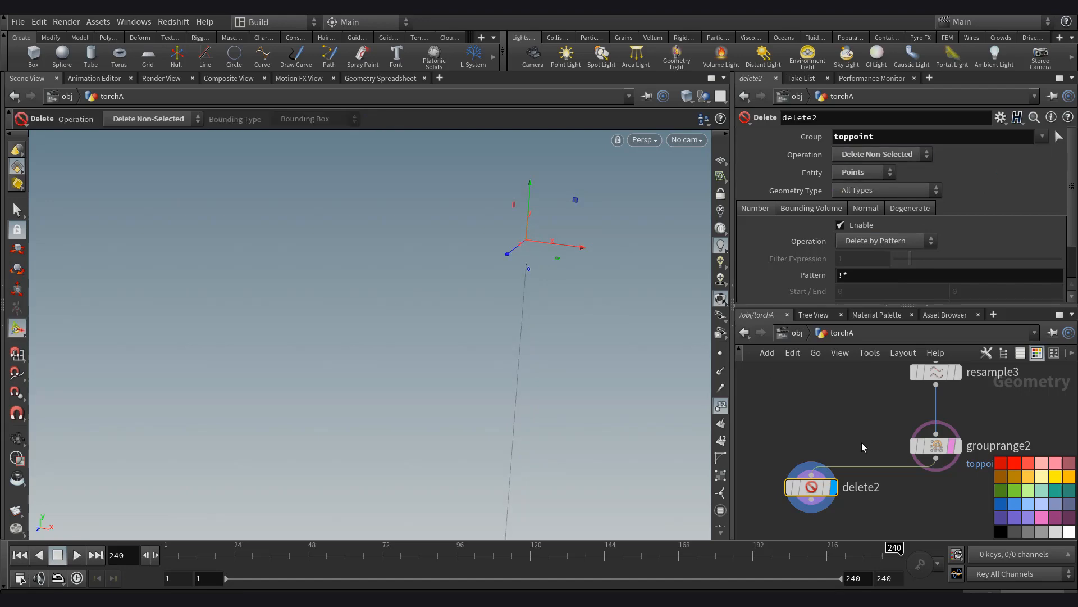
Add a Copy Stamp node below delete2.
left_click_drag(618, 188, 584, 211, "alt")
middle_click_drag(825, 416, 1043, 385)
scroll(901, 445, "down", 4)
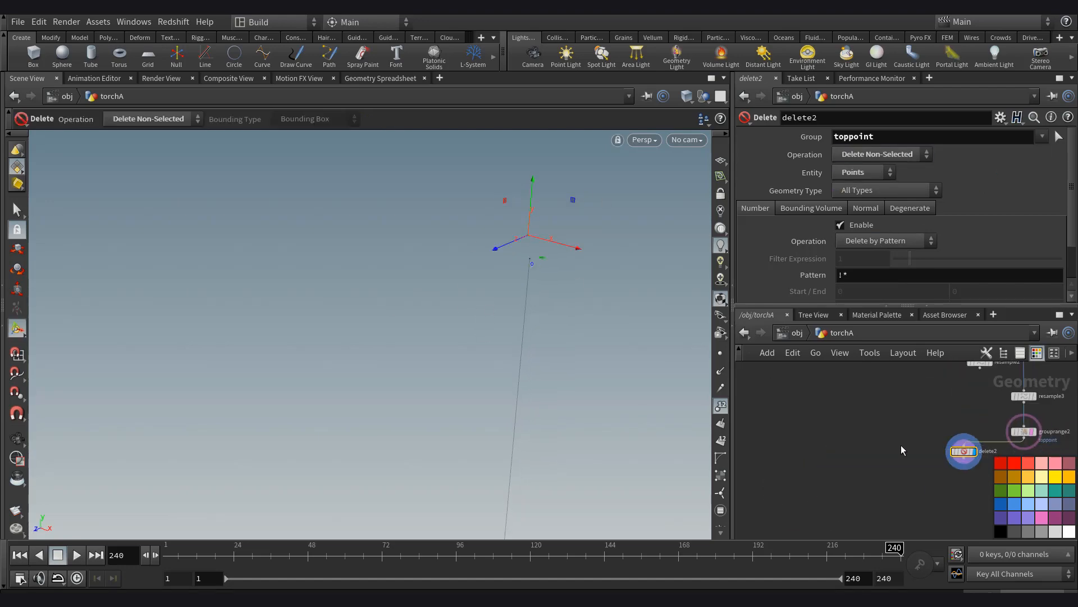
scroll(902, 445, "up", 2)
key("Tab")
type("copyto")
key("Return")
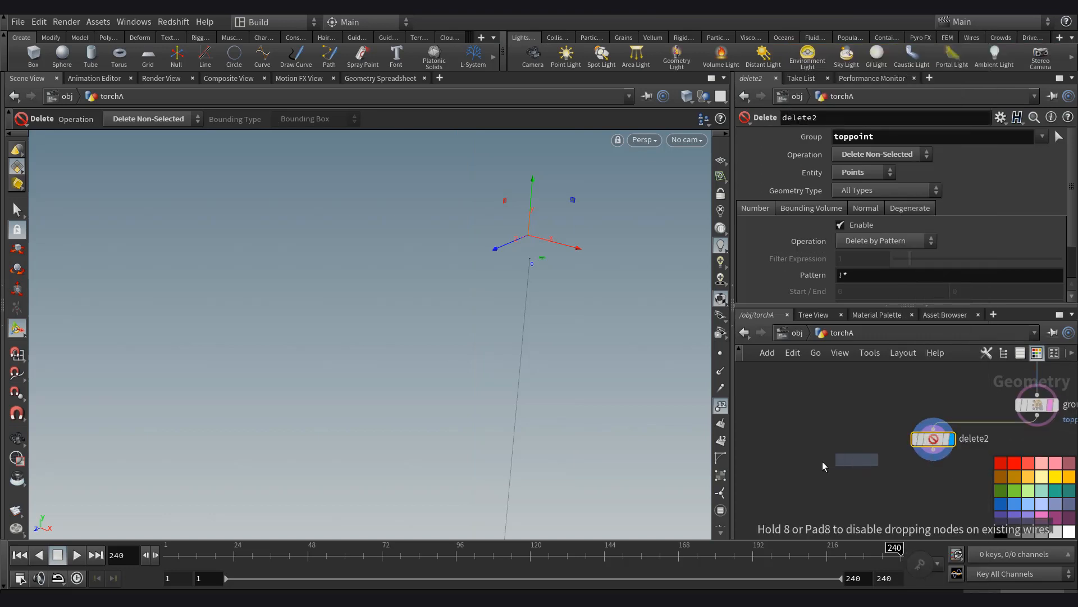
left_click(850, 477)
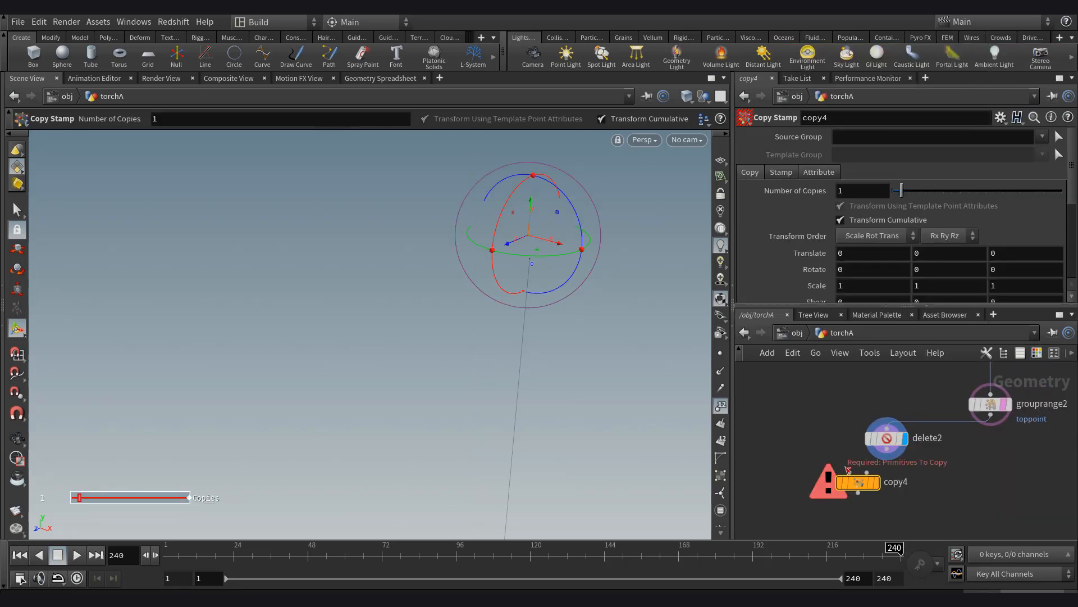
Wire resample2 and delete2 into copy4 as the source curve and template point, and display copy4.
left_click(848, 472)
middle_click_drag(845, 395, 836, 502)
scroll(836, 502, "down", 3)
left_click(875, 444)
left_click_drag(833, 372, 887, 450)
left_click_drag(878, 436, 767, 474)
middle_click_drag(814, 489, 806, 419)
scroll(806, 419, "up", 1)
scroll(831, 474, "up", 3)
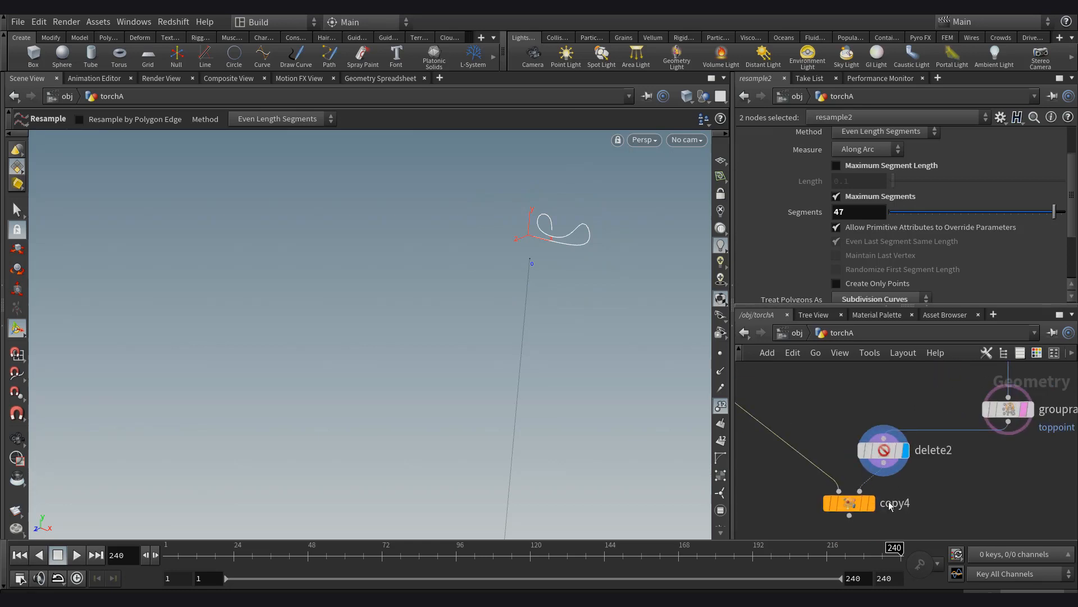
left_click(871, 503)
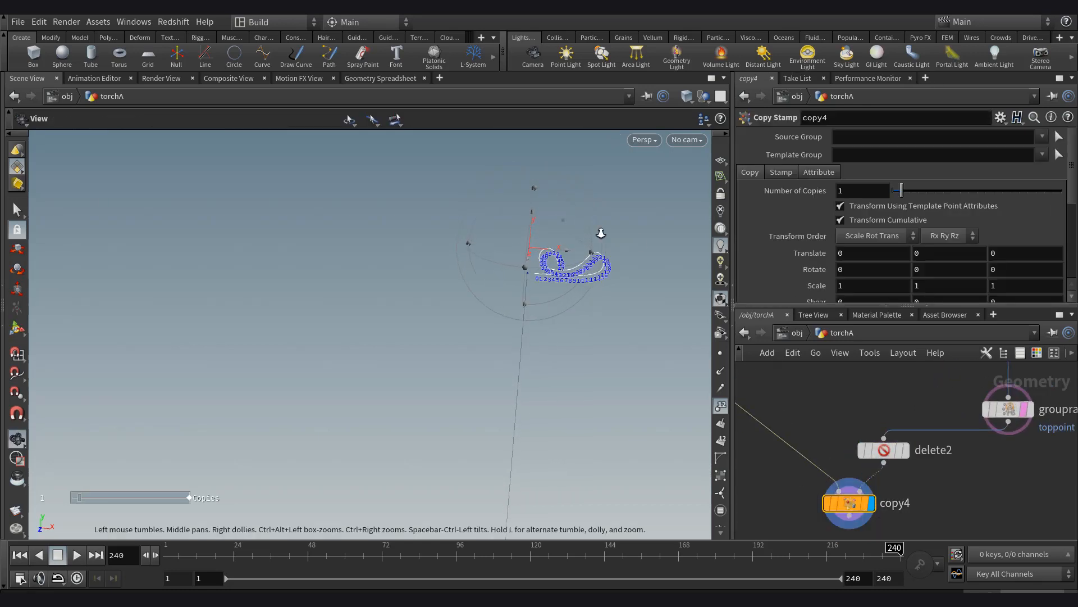
Turn off Transform Cumulative on copy4, undo a trial 90-degree X rotation, and set the Y rotation to 90.
key("Return")
type("90")
key("Return")
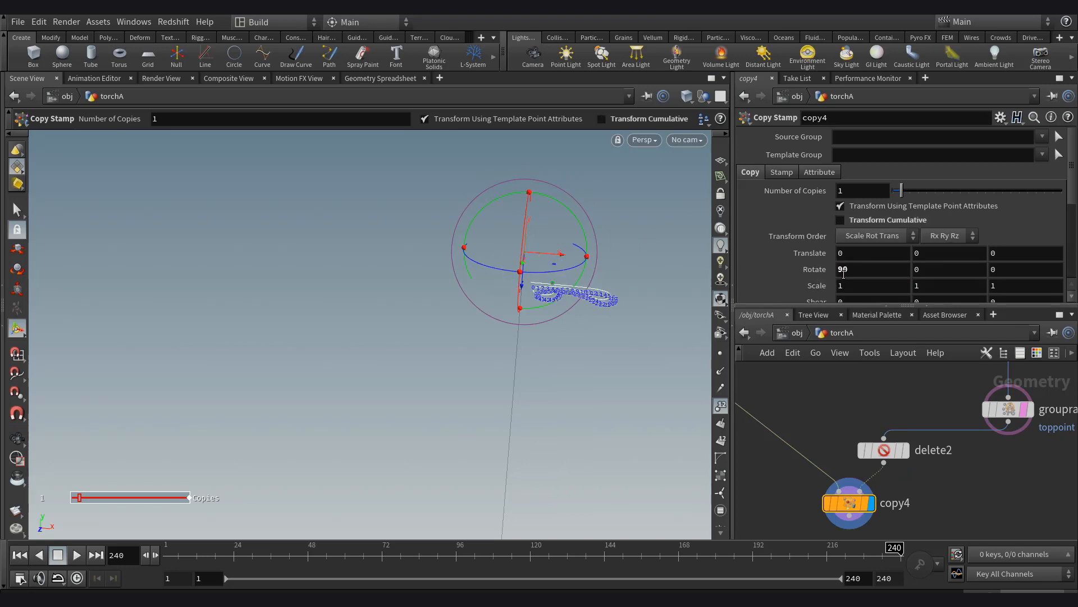
key("ctrl+z")
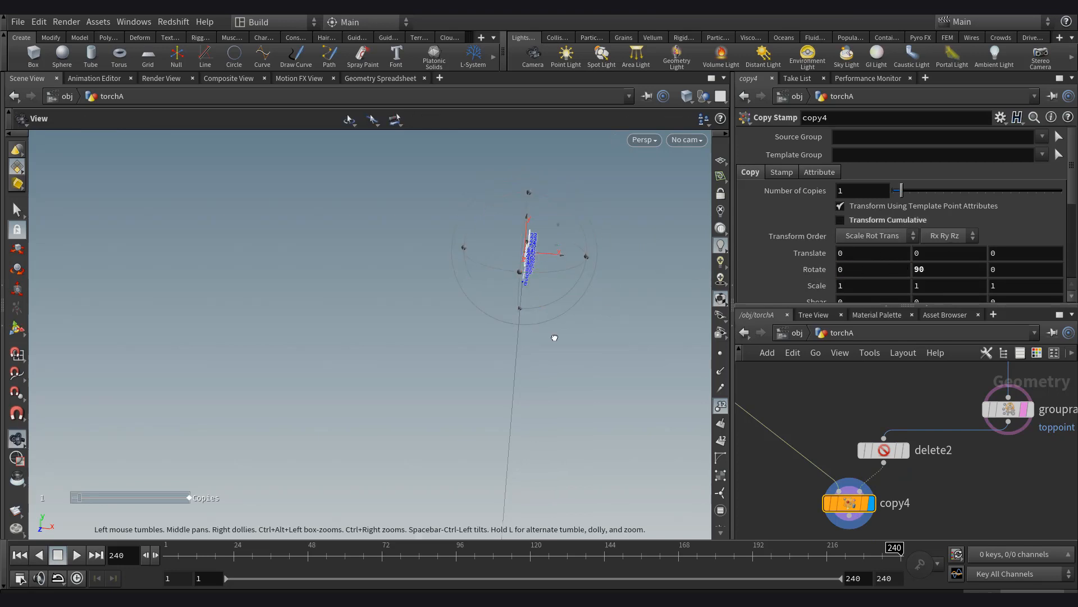
left_click_drag(554, 337, 609, 350, "alt")
Feed copy4 into merge3 in place of the reference line and display merge3 with the torch.
scroll(1020, 452, "down", 6)
middle_click_drag(1025, 460, 892, 452)
left_click_drag(934, 402, 778, 438)
scroll(925, 479, "up", 3)
scroll(942, 499, "up", 1)
middle_click_drag(942, 499, 919, 437)
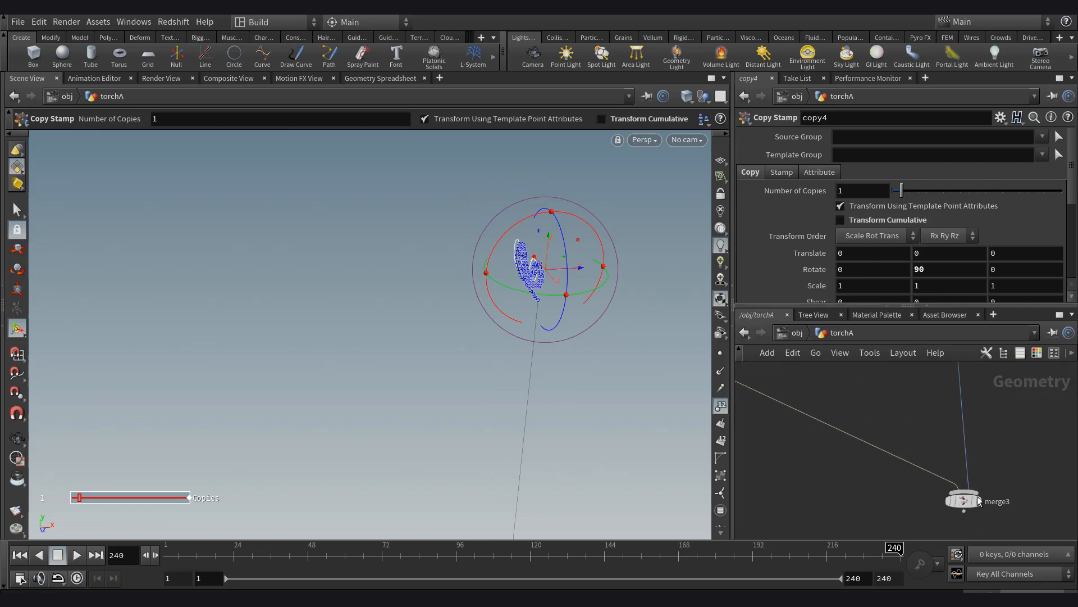
left_click(975, 499)
left_click_drag(595, 356, 516, 342, "alt")
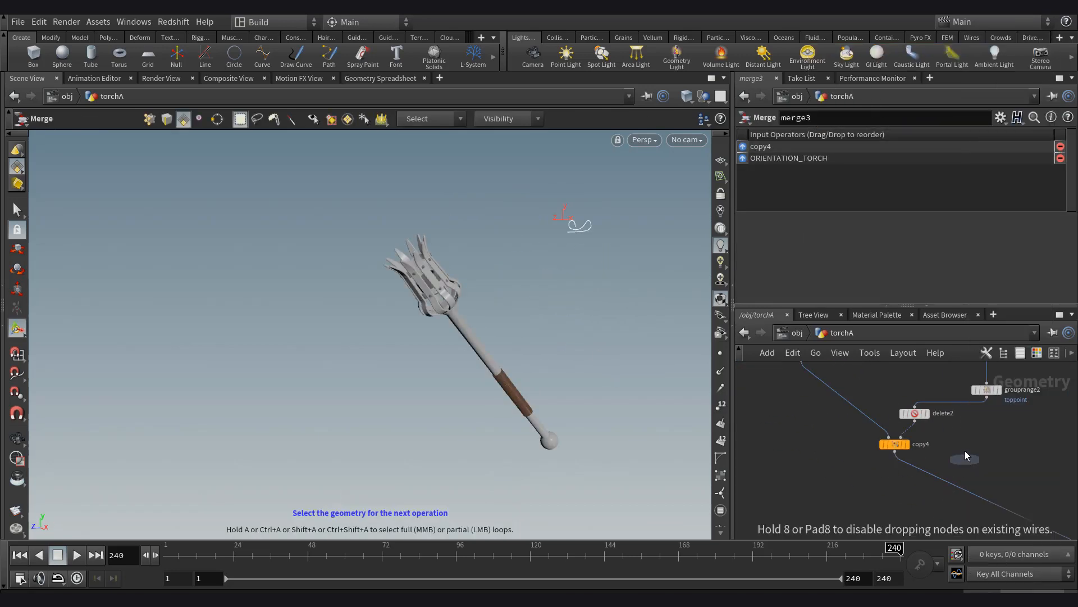
Insert a Merge node between copy4 and merge3 that combines copy4 with the line from grouprange2.
left_click(957, 487)
left_click_drag(956, 479, 987, 397)
scroll(987, 491, "up", 2)
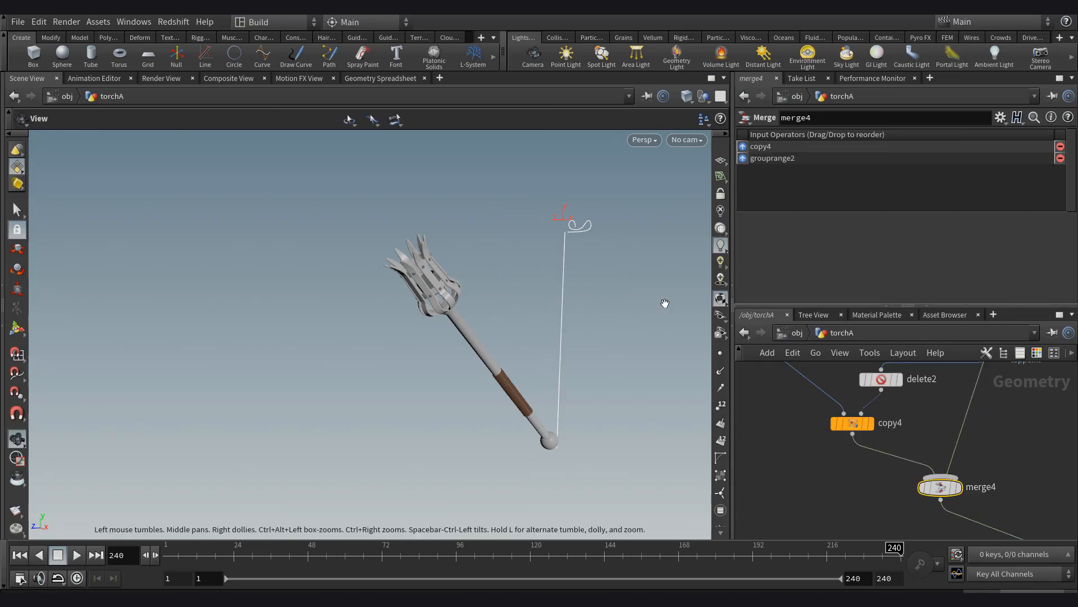
left_click_drag(665, 302, 647, 304, "alt")
Set copy4's rotation to 90 degrees in X and 90 degrees in Z with Y at 0, standing the hook upright above the line.
scroll(929, 425, "up", 1)
left_click(835, 451)
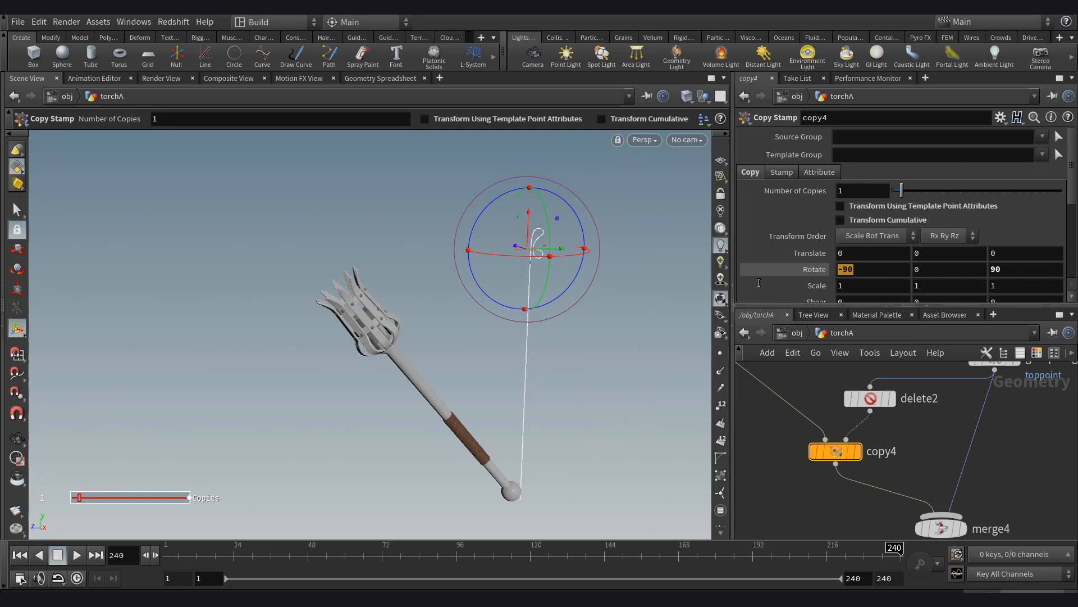
right_click_drag(551, 209, 551, 354, "alt")
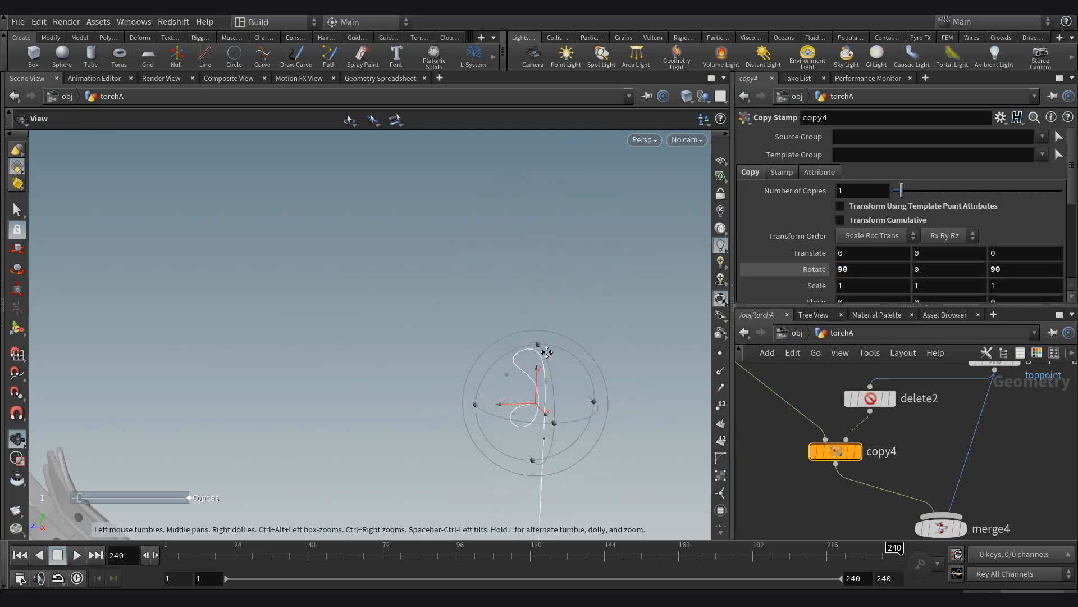
middle_click_drag(551, 358, 496, 281, "alt")
right_click_drag(495, 282, 494, 270, "alt")
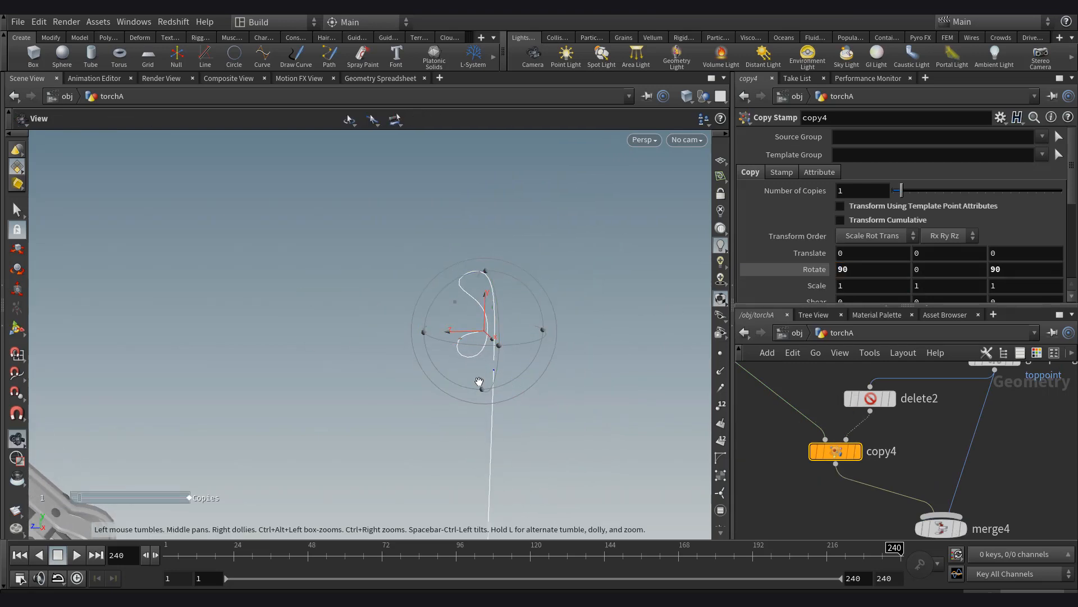
Examine the point numbers where the hook's base meets the top of the reference line.
right_click_drag(479, 383, 502, 389, "alt")
left_click(721, 405)
right_click_drag(597, 393, 789, 414, "alt")
key("Return")
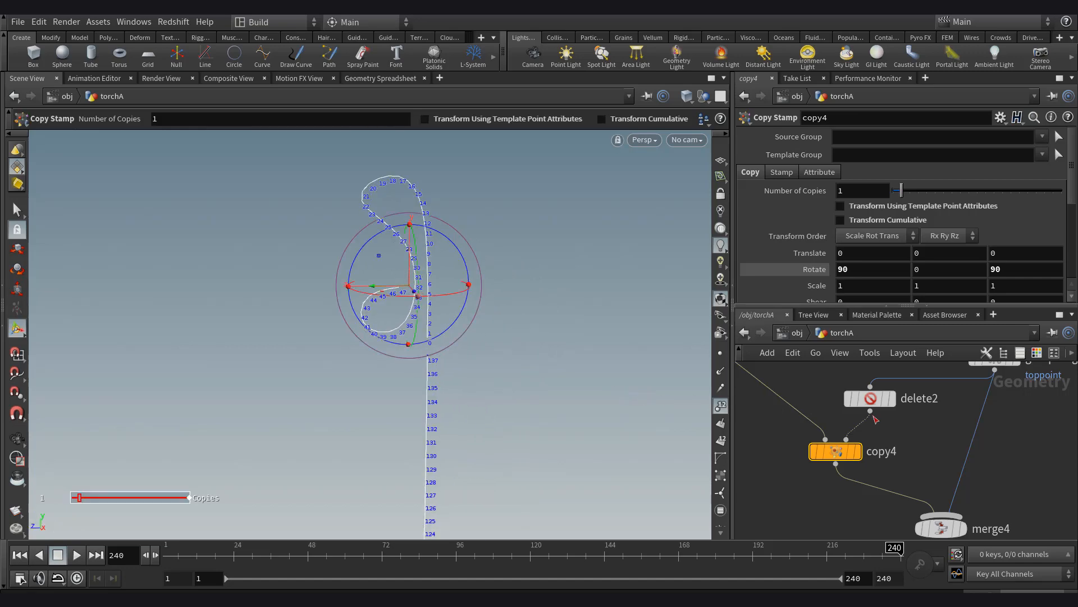
scroll(897, 421, "down", 2)
middle_click_drag(496, 383, 392, 359, "alt")
right_click_drag(483, 365, 376, 360, "alt")
middle_click_drag(281, 387, 337, 284, "alt")
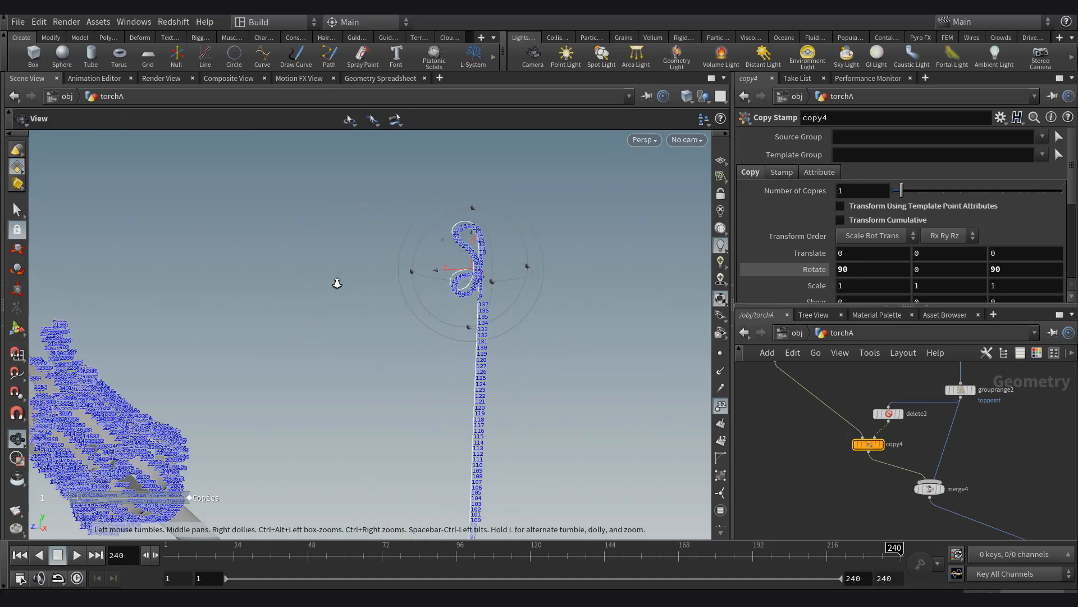
right_click_drag(337, 284, 270, 275, "alt")
left_click(720, 406)
right_click_drag(545, 339, 588, 315, "alt")
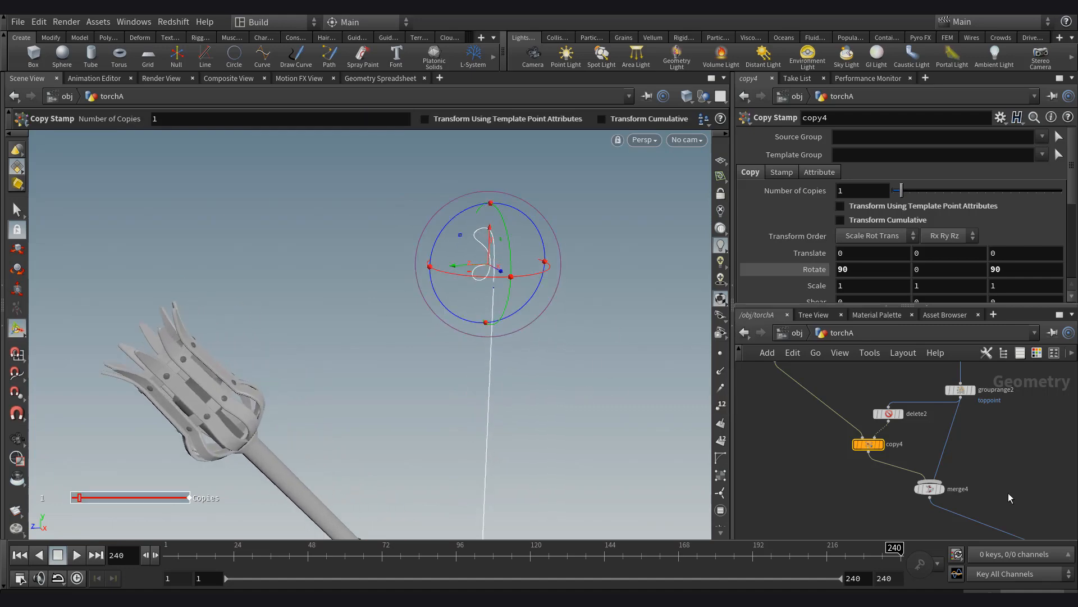
Display resample2 and insert a Group Create node between it and copy4.
middle_click_drag(1011, 498, 978, 465)
left_click_drag(909, 457, 937, 475)
middle_click_drag(887, 474, 891, 475)
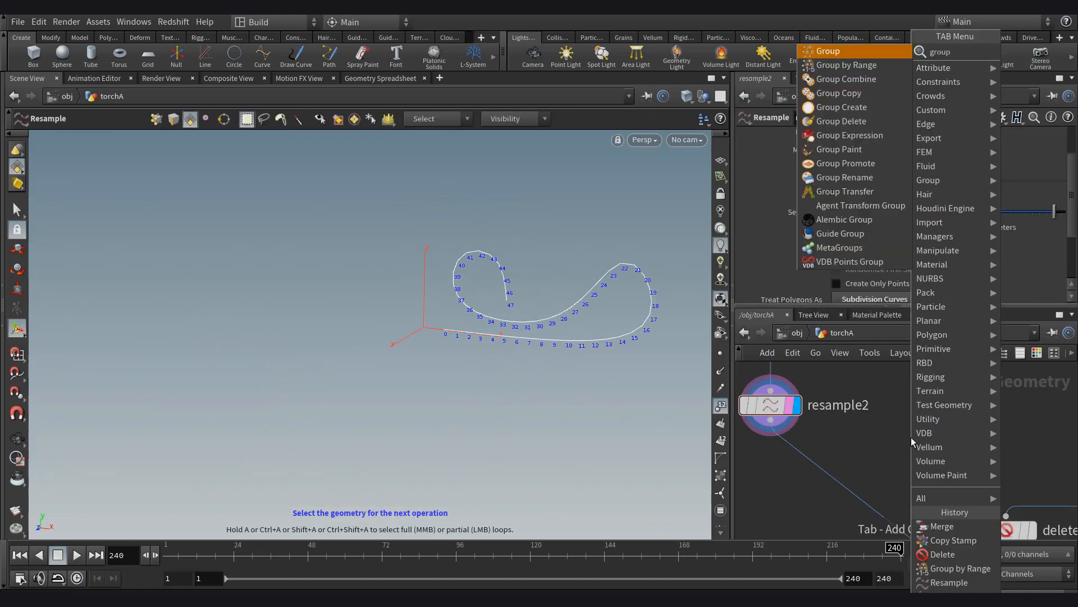
key("Return")
left_click(797, 466)
left_click_drag(798, 466, 785, 467)
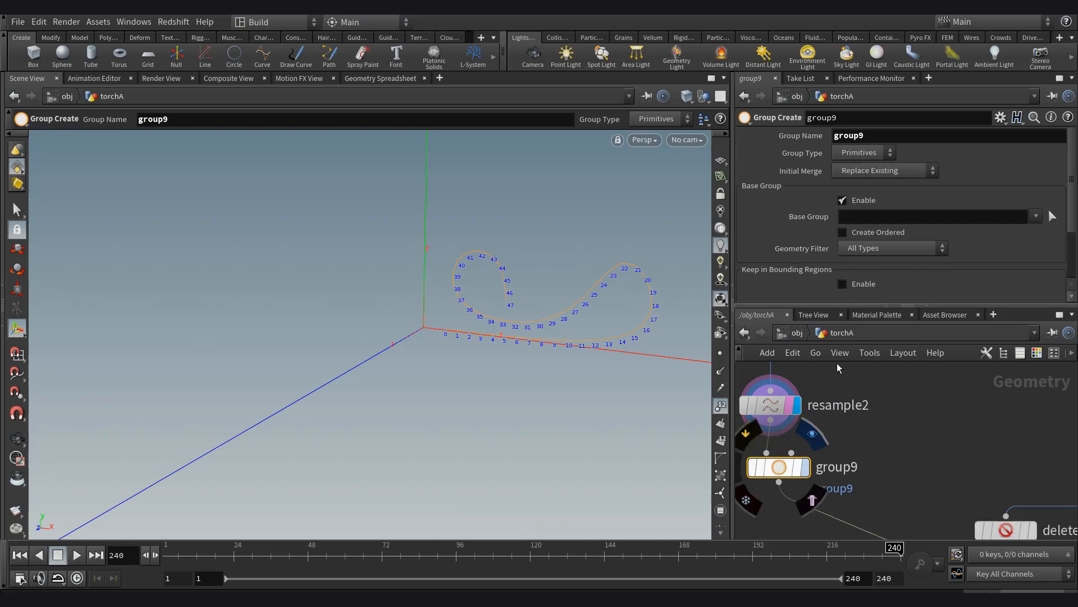
Name the new group base, set its type to Points and limit its base group to point 0.
left_click(866, 206)
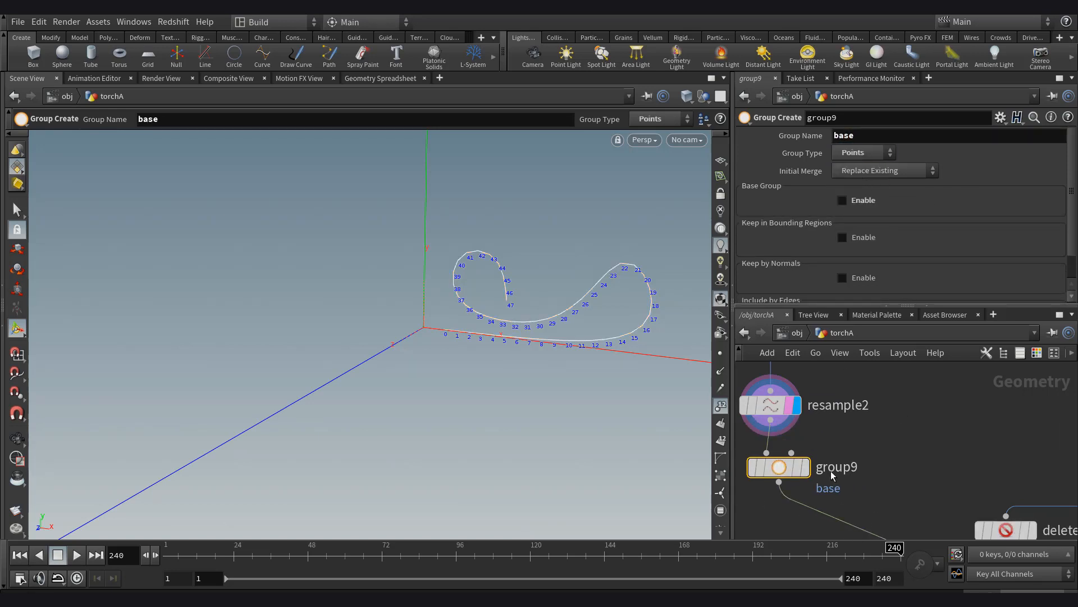
key("r")
left_click(864, 201)
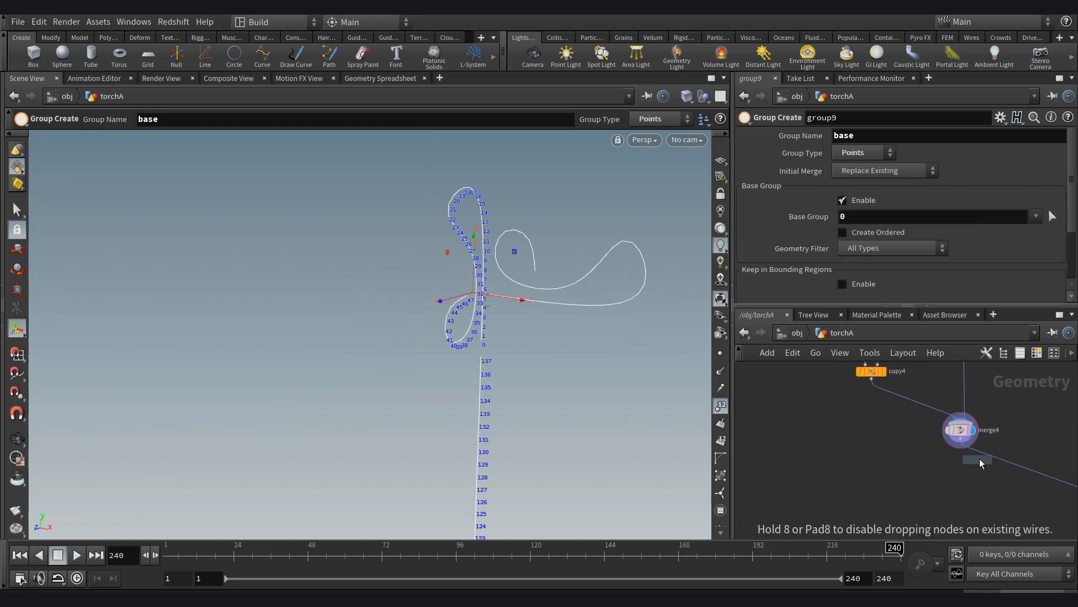
Insert and display a Group Combine node after merge4 that sets base to the union of base and toppoint.
left_click(992, 459)
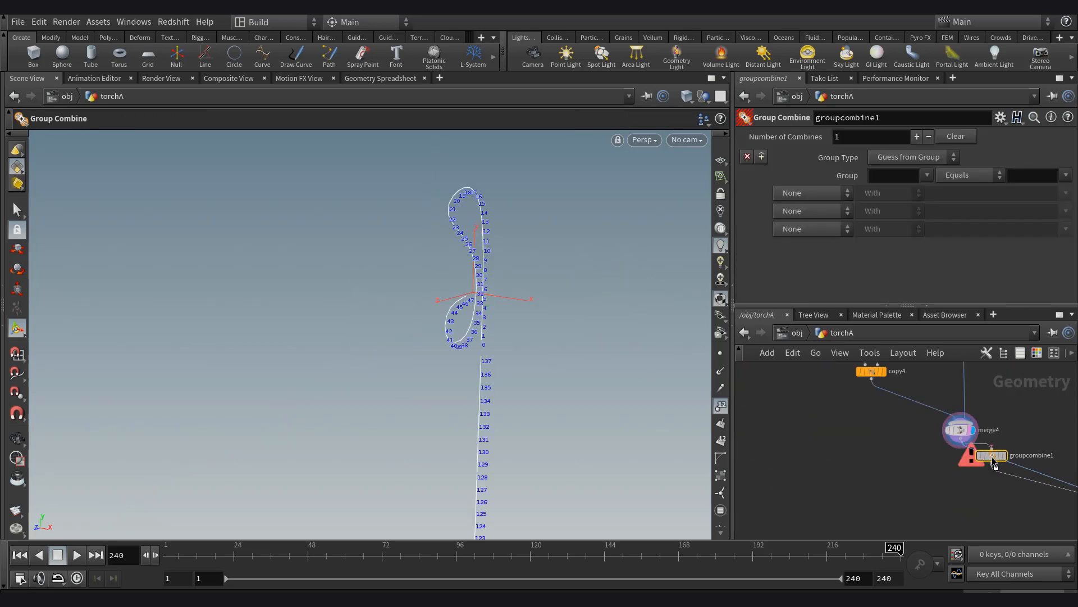
left_click_drag(993, 459, 933, 461)
scroll(976, 463, "up", 3)
left_click(981, 469)
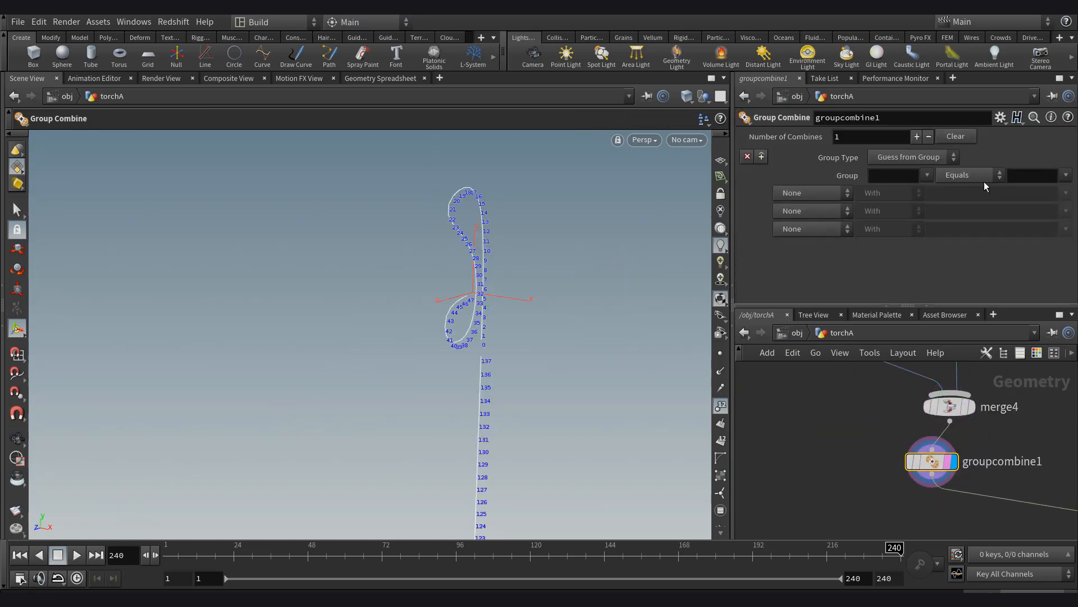
left_click(817, 221)
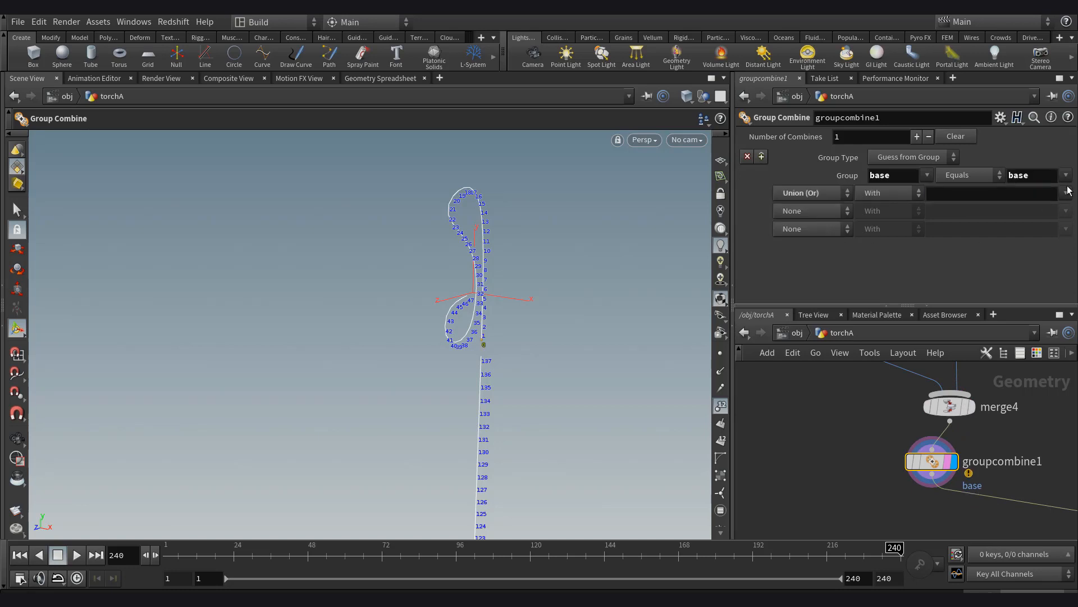
middle_click_drag(429, 328, 491, 314)
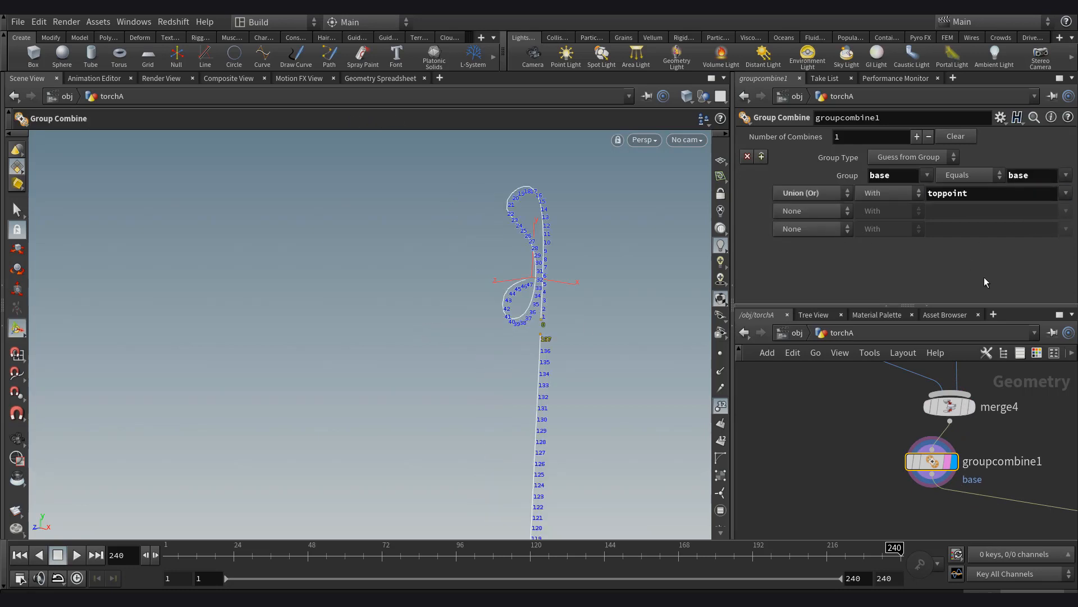
Insert and display a Fuse node after groupcombine1, restricted to the base group with a snap distance of 10.
key("Tab")
type("fuse")
key("Return")
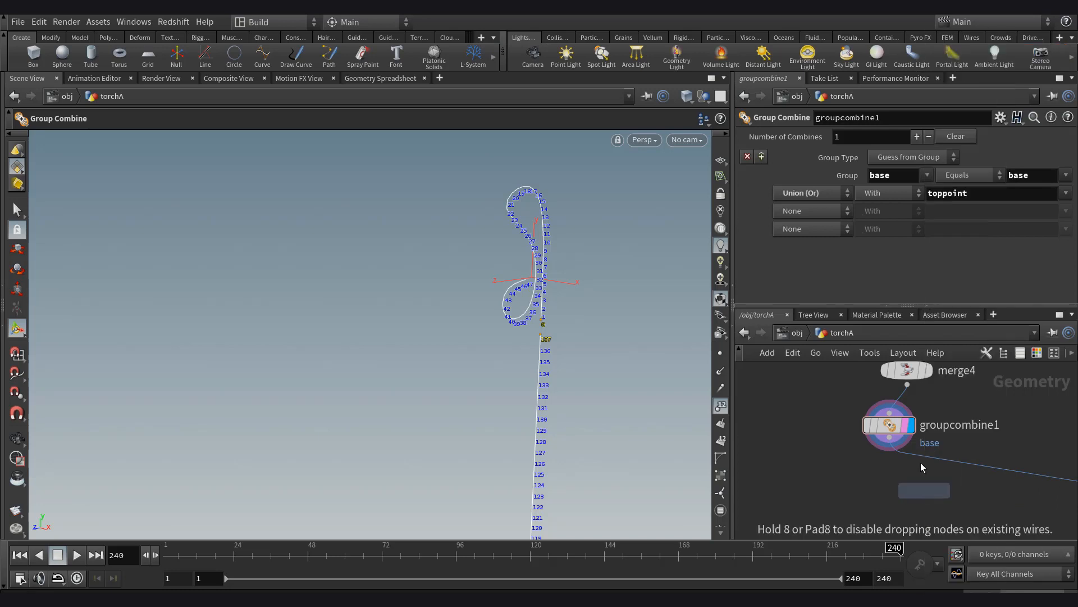
left_click(922, 486)
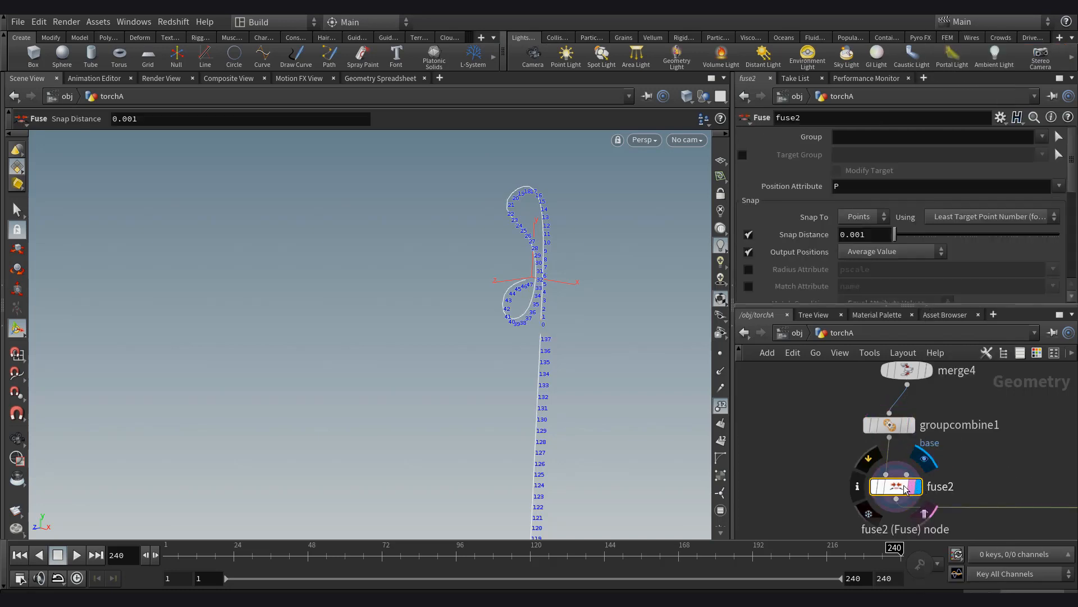
left_click(1043, 137)
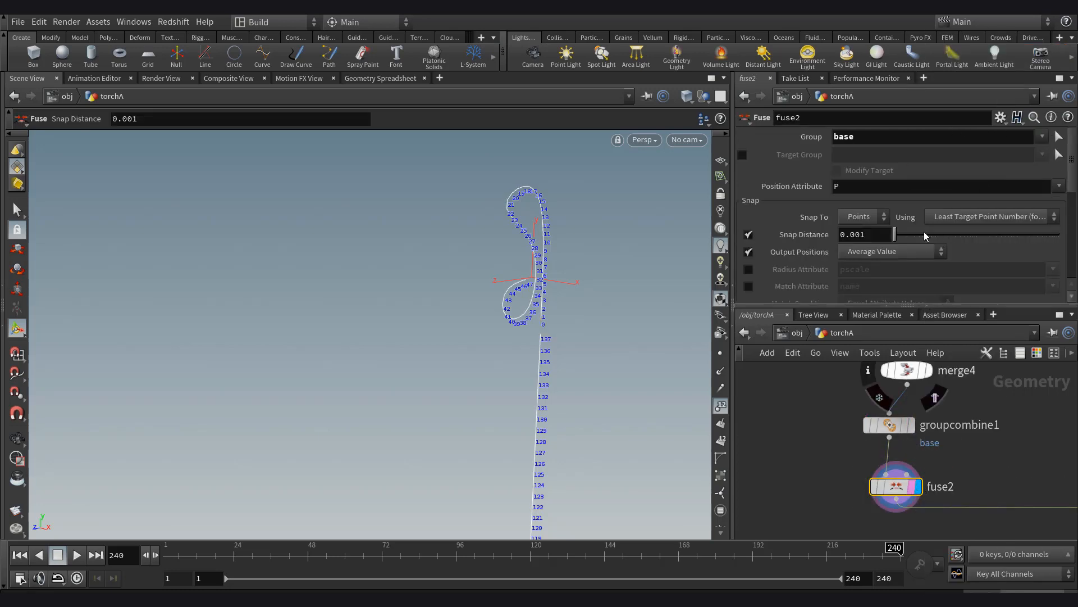
left_click_drag(924, 236, 1059, 236)
left_click_drag(474, 366, 595, 346, "alt")
left_click_drag(478, 344, 405, 369, "alt")
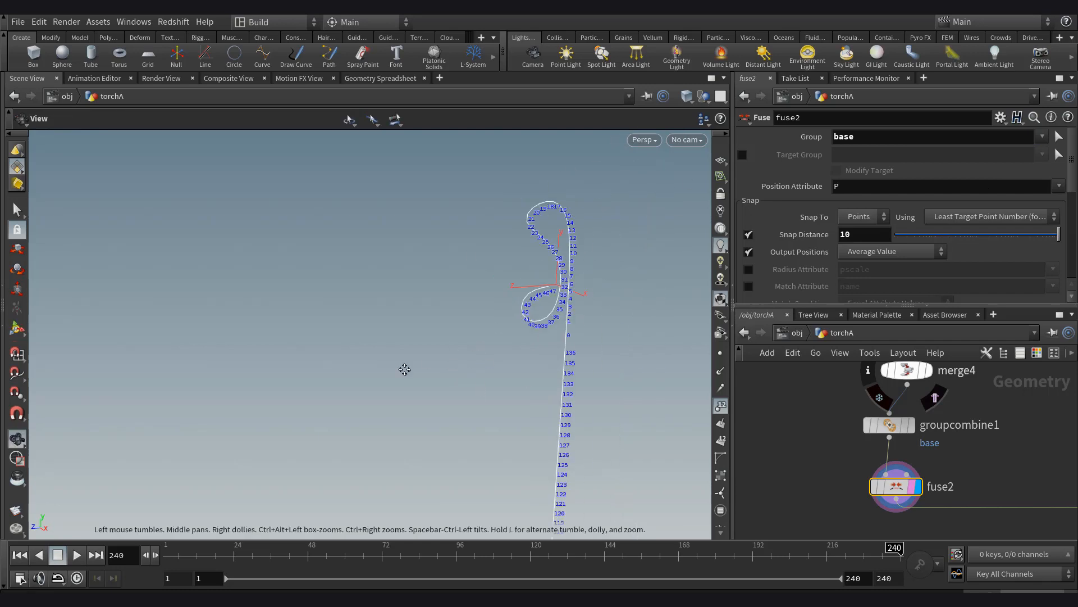
Display merge3 without point numbers and raise fuse2's snap distance to 100.
scroll(539, 360, "down", 2)
middle_click_drag(587, 325, 523, 356, "alt")
middle_click_drag(942, 441, 899, 447)
scroll(898, 448, "down", 3)
middle_click_drag(1050, 494, 947, 489)
scroll(947, 488, "up", 2)
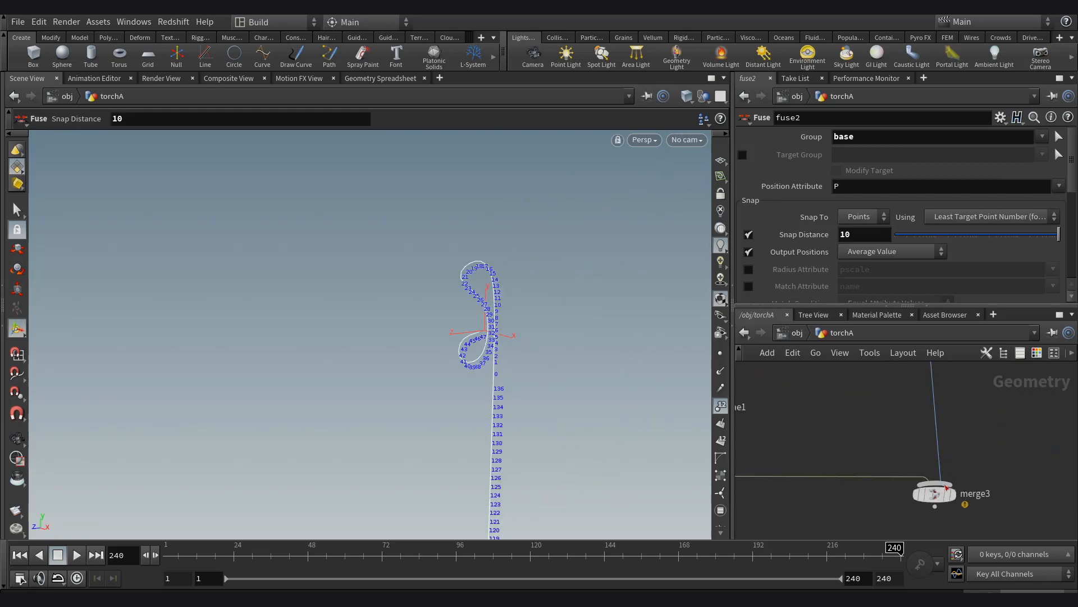
left_click(953, 496)
left_click(721, 406)
scroll(564, 438, "down", 4)
middle_click_drag(466, 438, 457, 322, "alt")
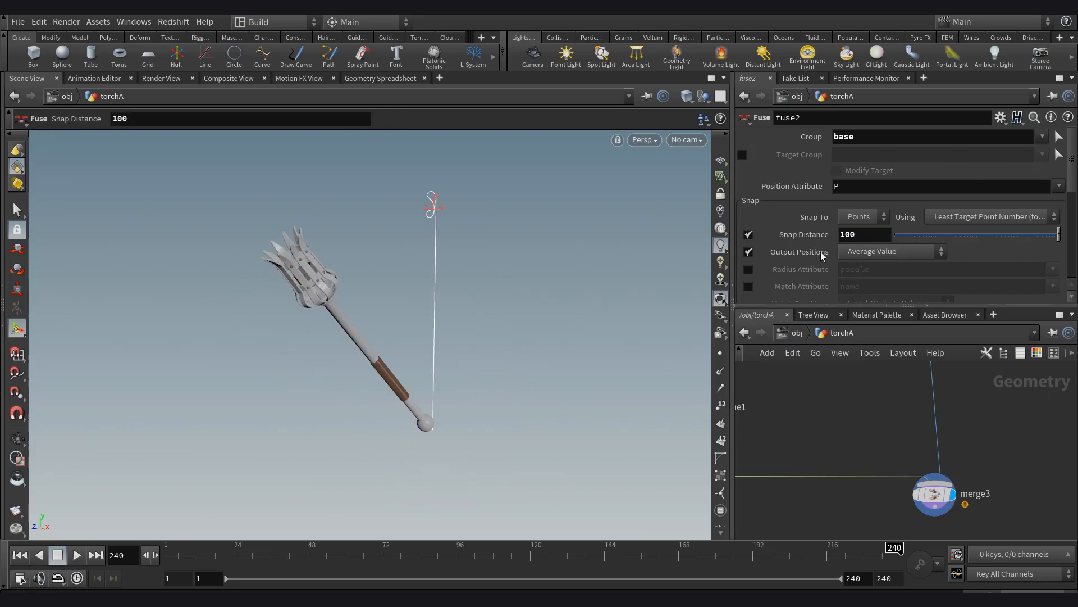
Insert a Transform node between copy4 and merge4 and color it green.
scroll(902, 420, "down", 4)
middle_click_drag(880, 410, 947, 453)
scroll(893, 417, "up", 2)
key("Tab")
type("tr")
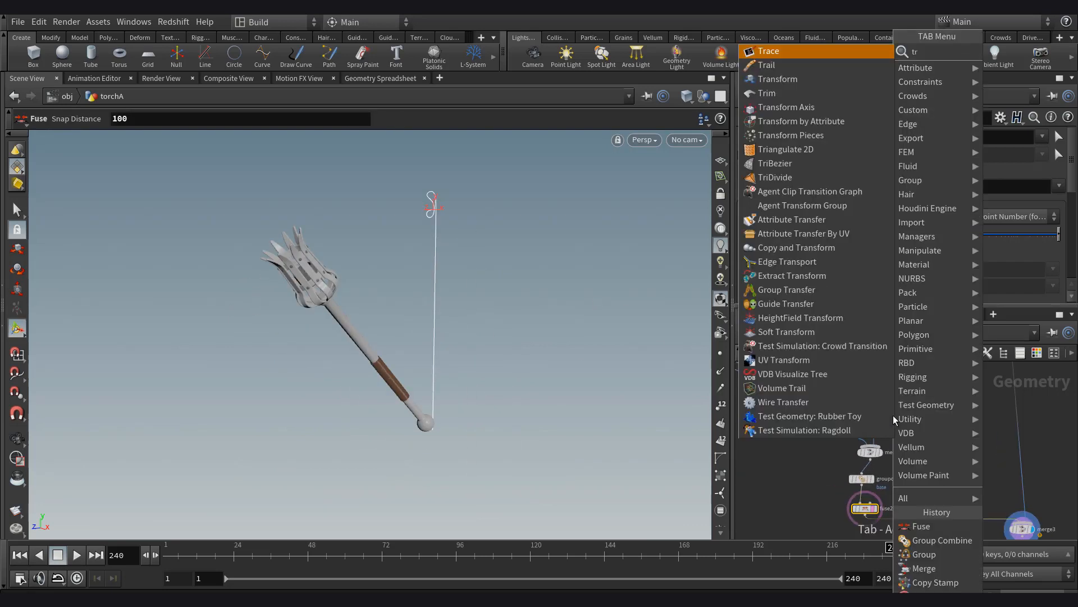
key("Down")
key("Down")
key("Return")
left_click(895, 419)
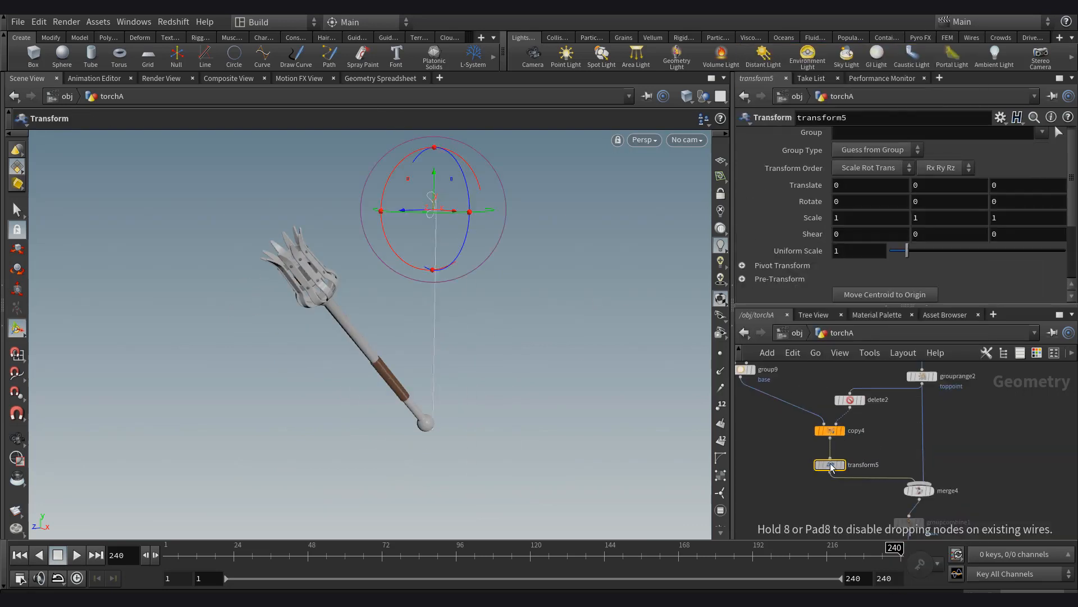
left_click(1038, 353)
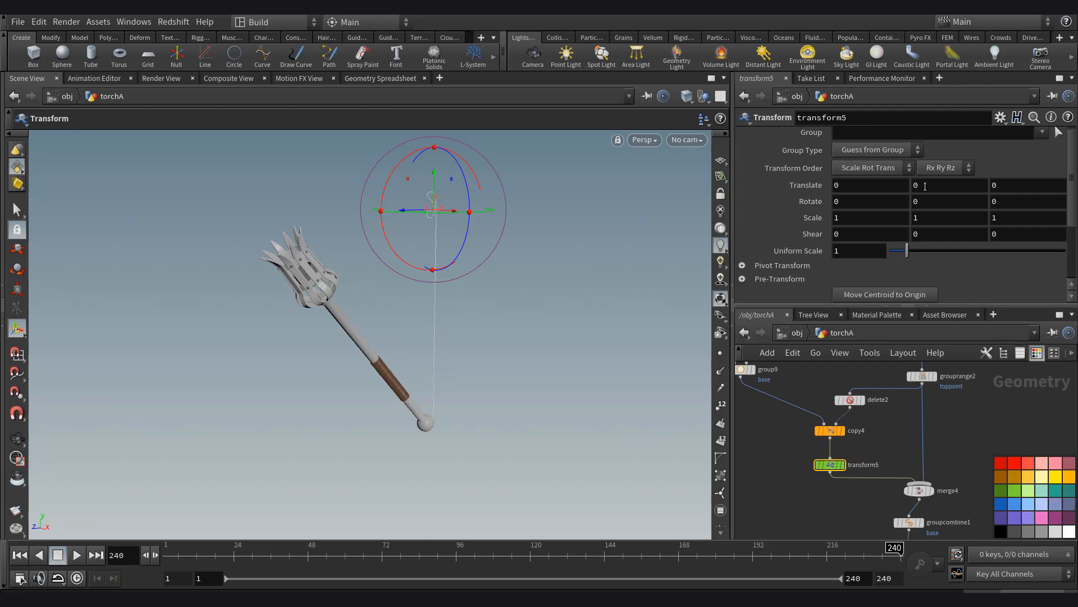
Move the hook 1.5 units up in Y with the new Transform node and rename the node offset_ornament.
middle_click_drag(925, 186, 949, 202)
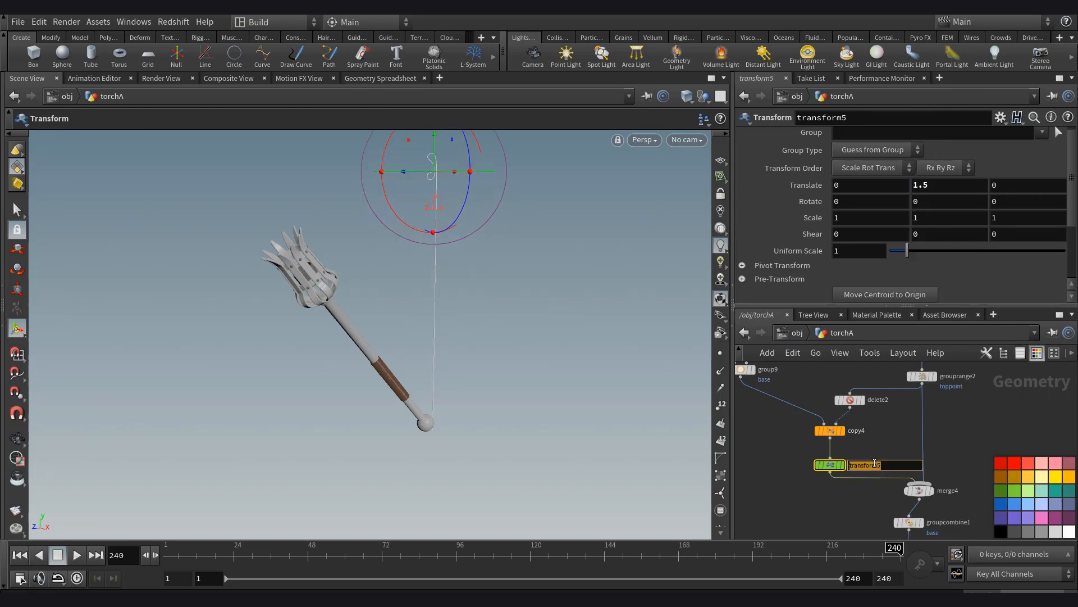
type("ent")
key("Return")
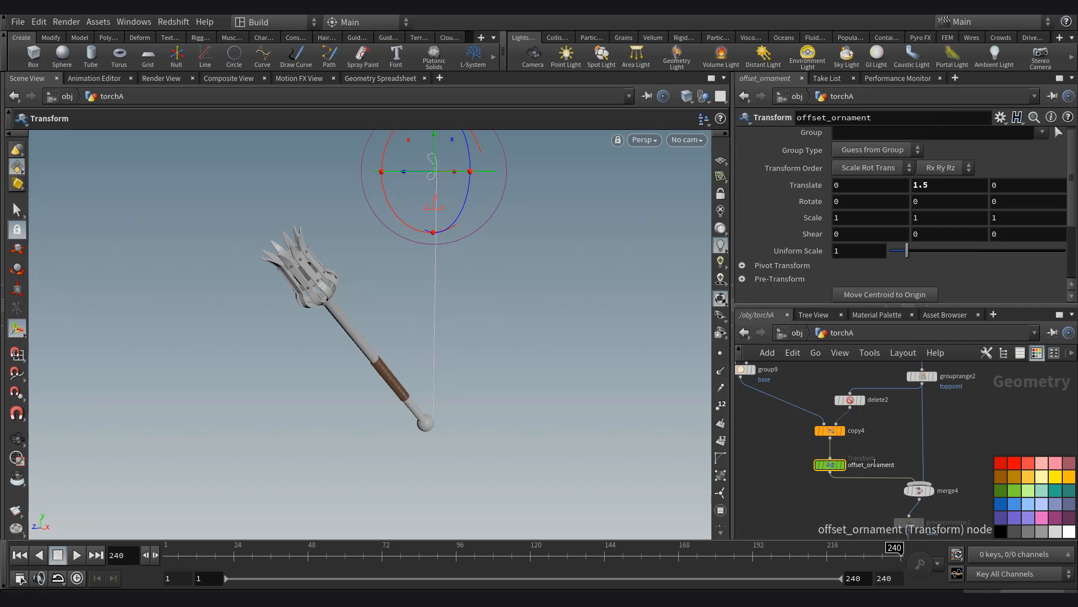
scroll(876, 457, "up", 2)
left_click_drag(409, 250, 394, 261, "alt")
middle_click_drag(393, 262, 404, 296, "alt")
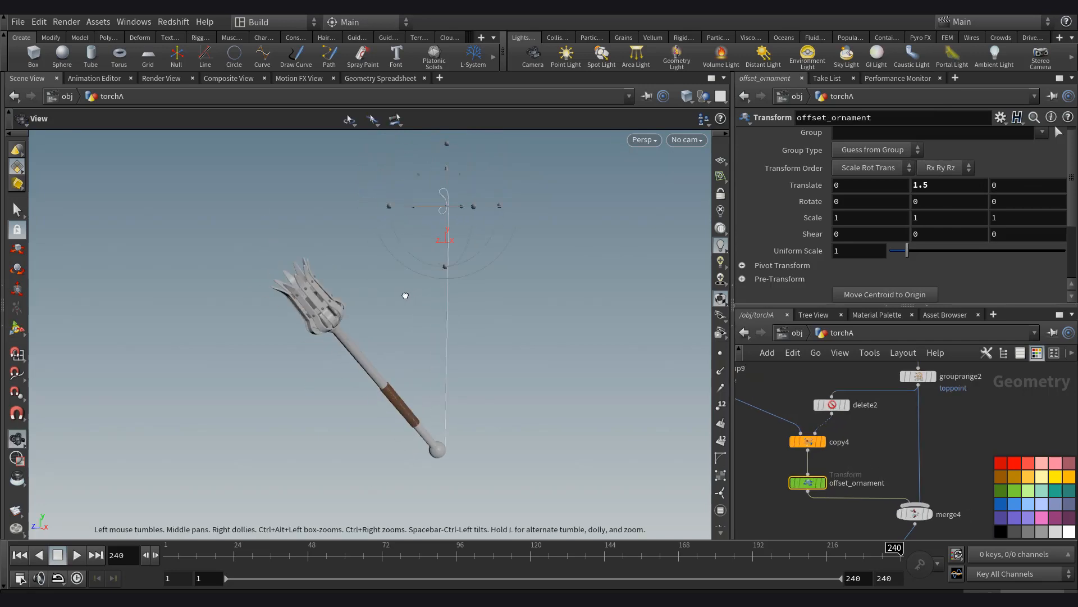
mouse_move(943, 186)
middle_mouse_down()
mouse_move(877, 190)
mouse_move(979, 190)
mouse_move(945, 190)
middle_mouse_up()
left_click_drag(572, 373, 520, 396, "alt")
Adjust the X rotation of the ORIENTATION_TORCH node to 40.032 degrees.
middle_click_drag(940, 446, 887, 462)
scroll(877, 450, "down", 5)
scroll(914, 420, "up", 3)
left_click(959, 397)
scroll(875, 253, "up", 1)
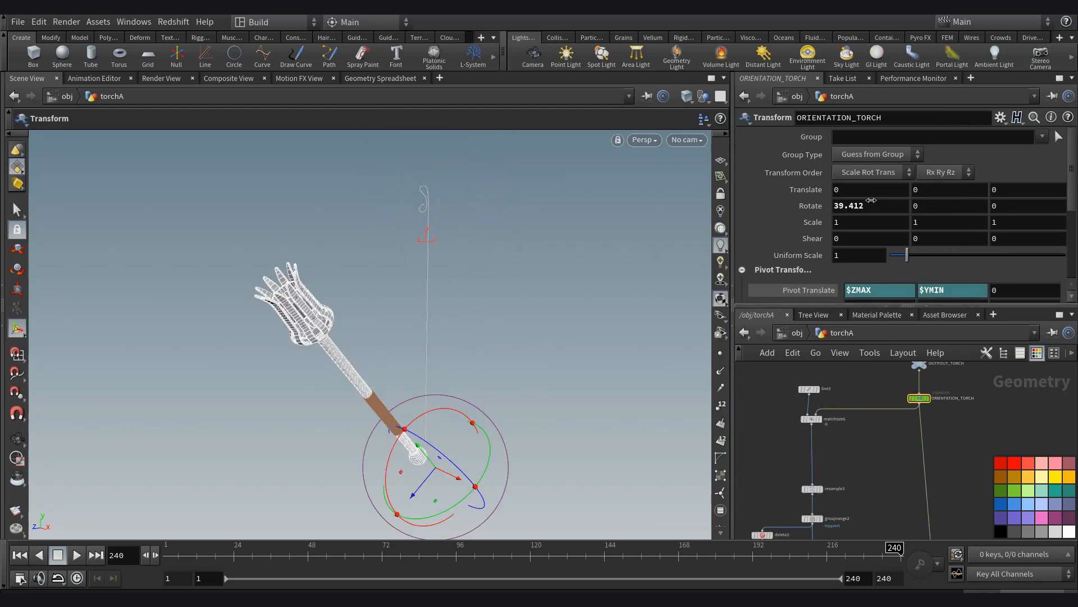
middle_click_drag(871, 201, 787, 238)
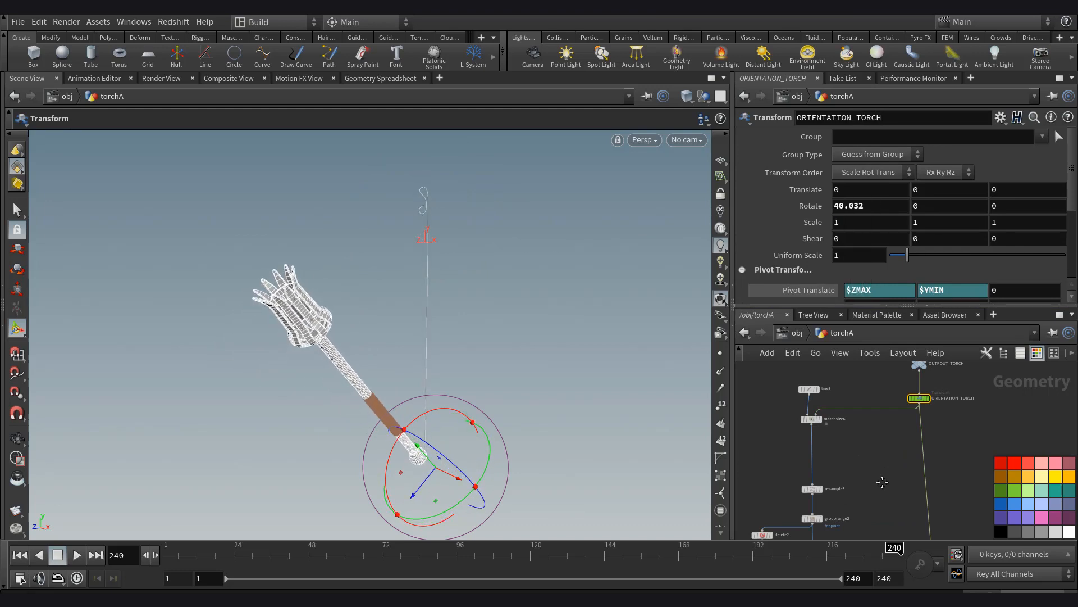
Select merge3 and close the node color palette.
scroll(882, 481, "down", 3)
middle_click_drag(927, 525, 910, 351)
scroll(901, 407, "up", 3)
left_click_drag(901, 407, 885, 417)
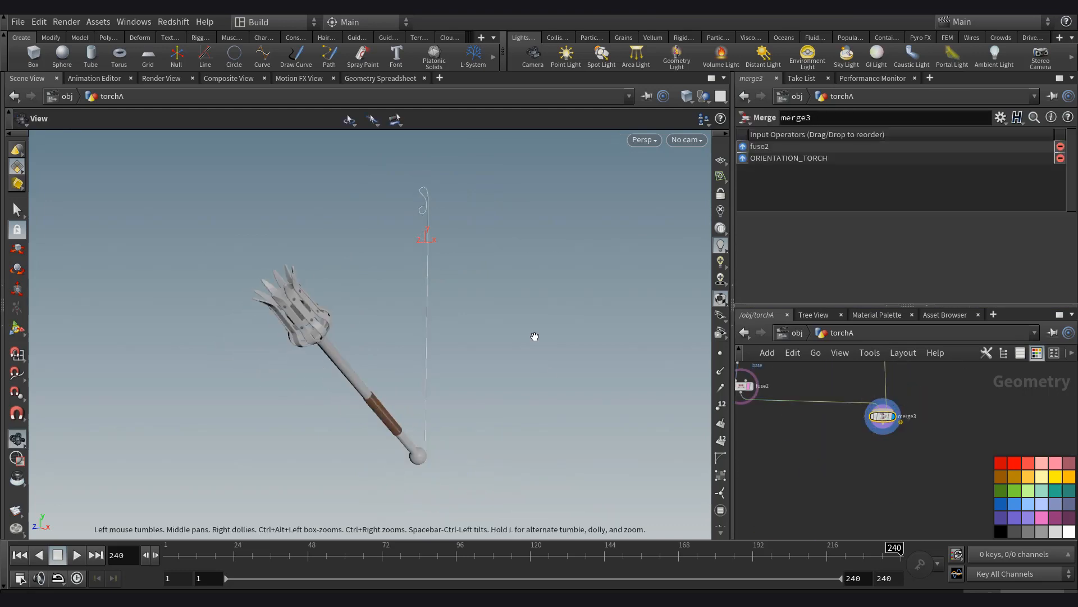
left_click_drag(534, 337, 553, 340, "alt")
left_click(1037, 353)
scroll(969, 472, "down", 3)
scroll(836, 464, "up", 3)
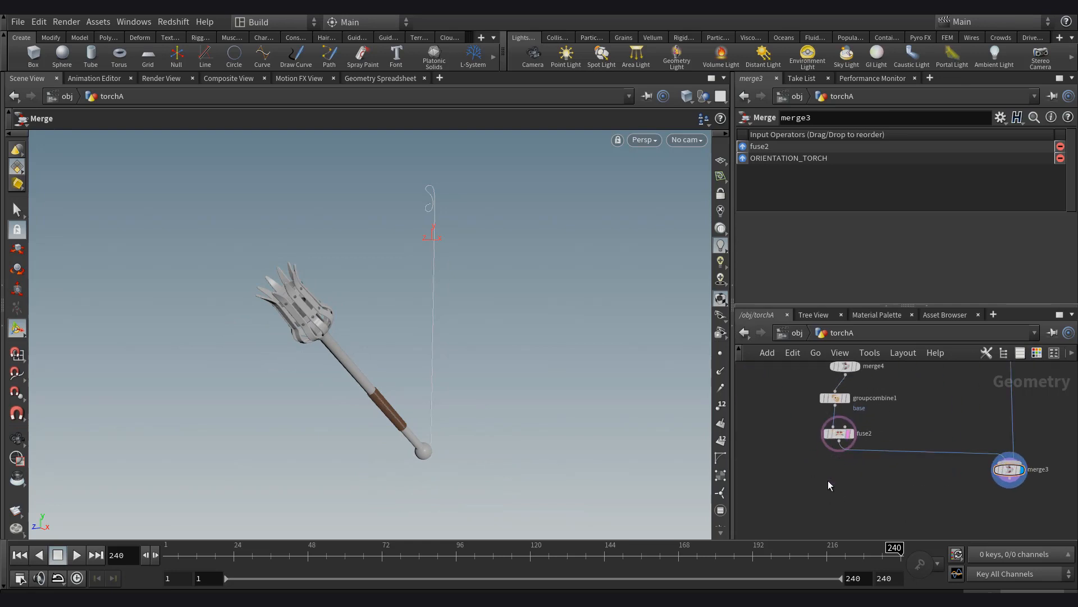
Add a Sweep node below fuse2.
key("Tab")
type("null")
key("Return")
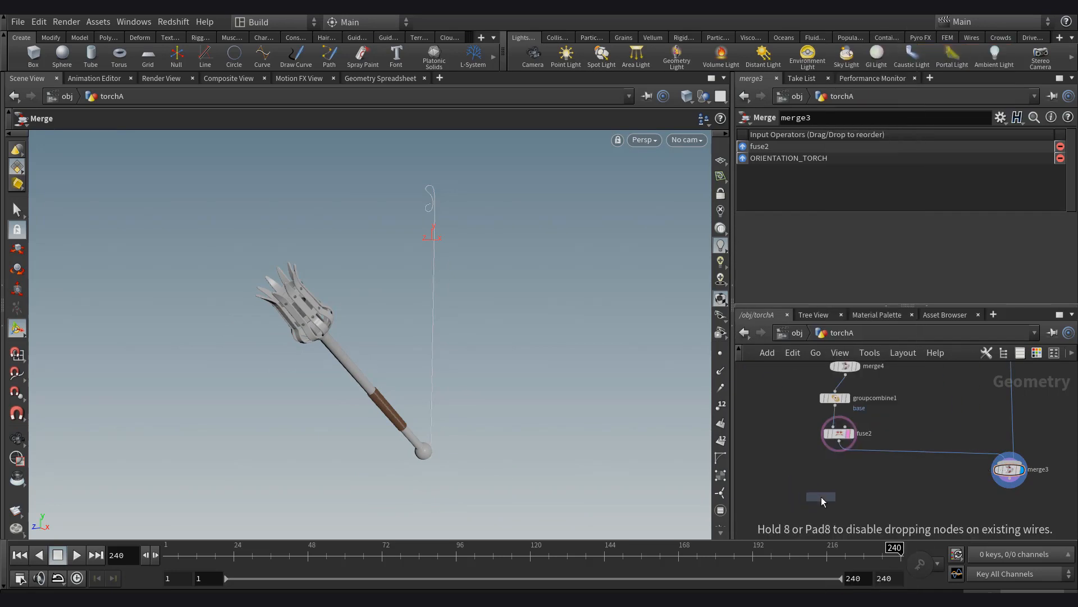
left_click(821, 496)
Add a Grid node beside fuse2 with 2 rows and 2 columns.
key("Tab")
type("grid")
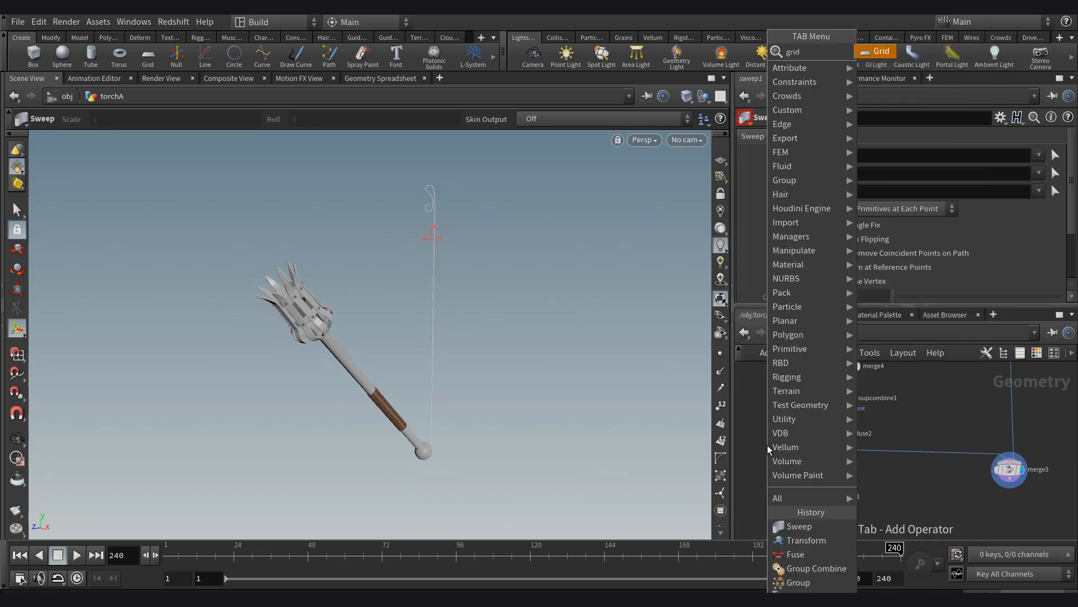
key("Return")
left_click(767, 445)
key("Return")
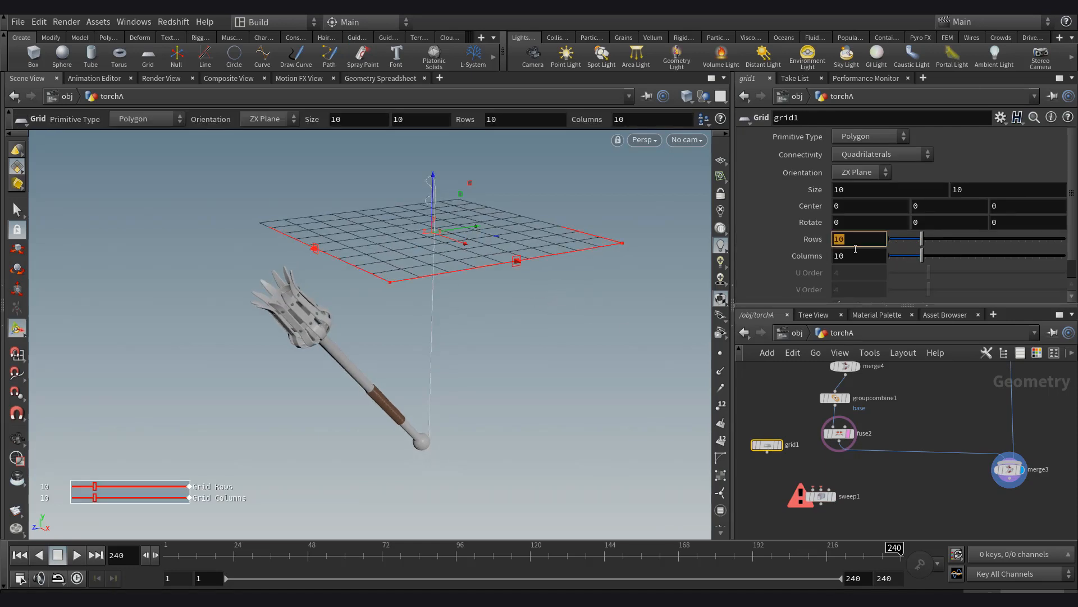
type("2")
key("Tab")
type("2")
Wire grid1 as the cross-section and fuse2 as the backbone of sweep1, and display sweep1.
scroll(811, 489, "up", 3)
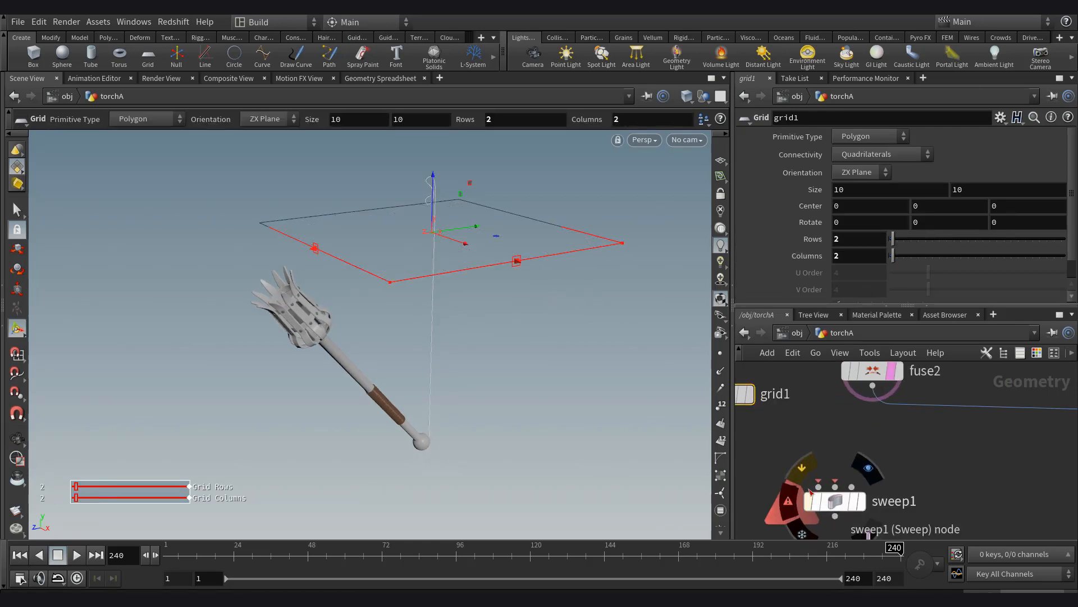
left_click(817, 484)
left_click(745, 395)
scroll(851, 480, "up", 3)
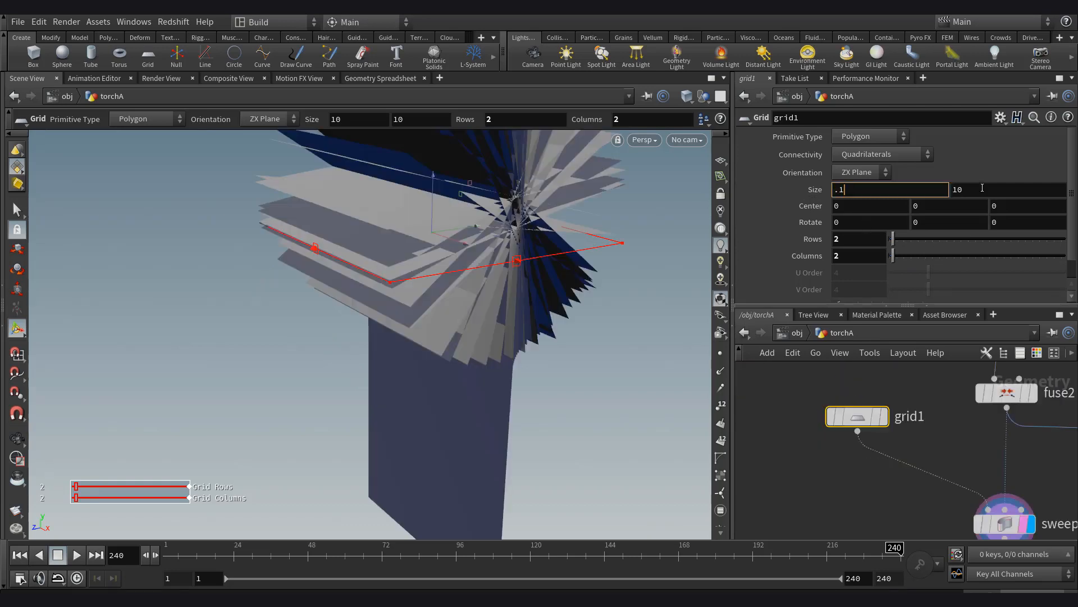
Set grid1's size to 0.1 by 0.1 and its orientation to the XY plane.
left_click_drag(983, 188, 903, 188)
type(".1")
key("Return")
right_click_drag(508, 205, 510, 214, "alt")
middle_click_drag(586, 248, 340, 304, "alt")
right_click_drag(341, 303, 585, 318, "alt")
left_click(868, 189)
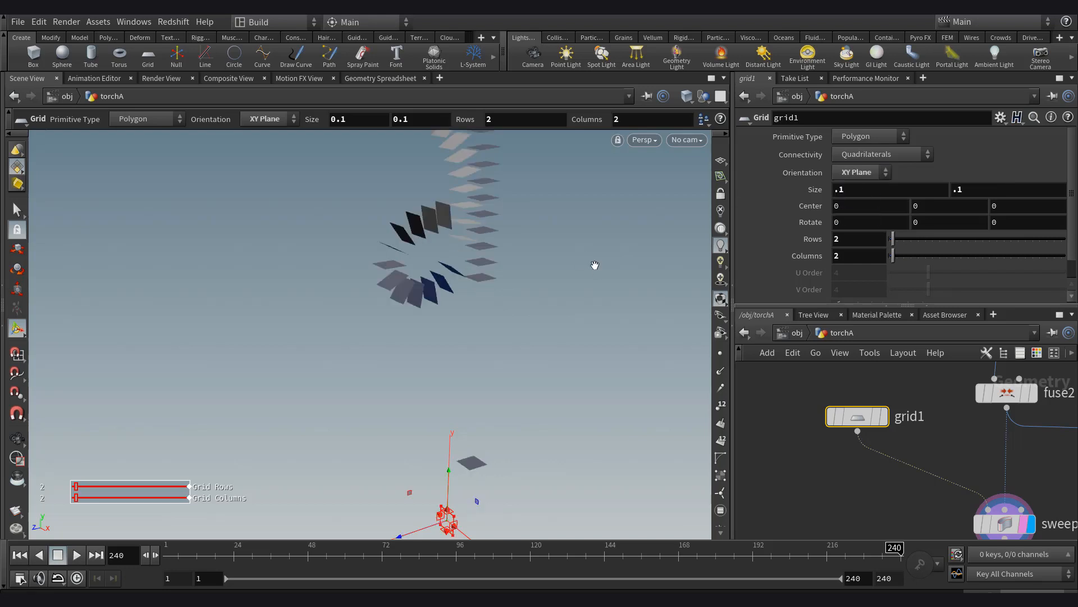
left_click_drag(567, 314, 475, 289, "alt")
Add a Skin node below sweep1, wire it to the sweep's output, and display it.
middle_click_drag(975, 449, 880, 373)
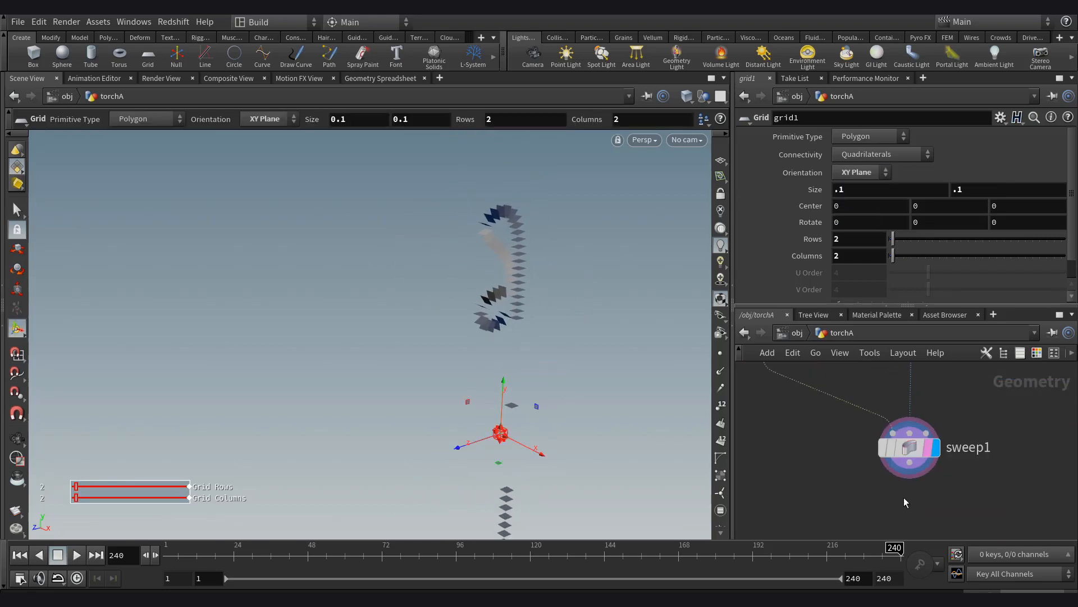
scroll(905, 499, "down", 1)
right_click(908, 468)
type("skin")
key("Return")
left_click(911, 502)
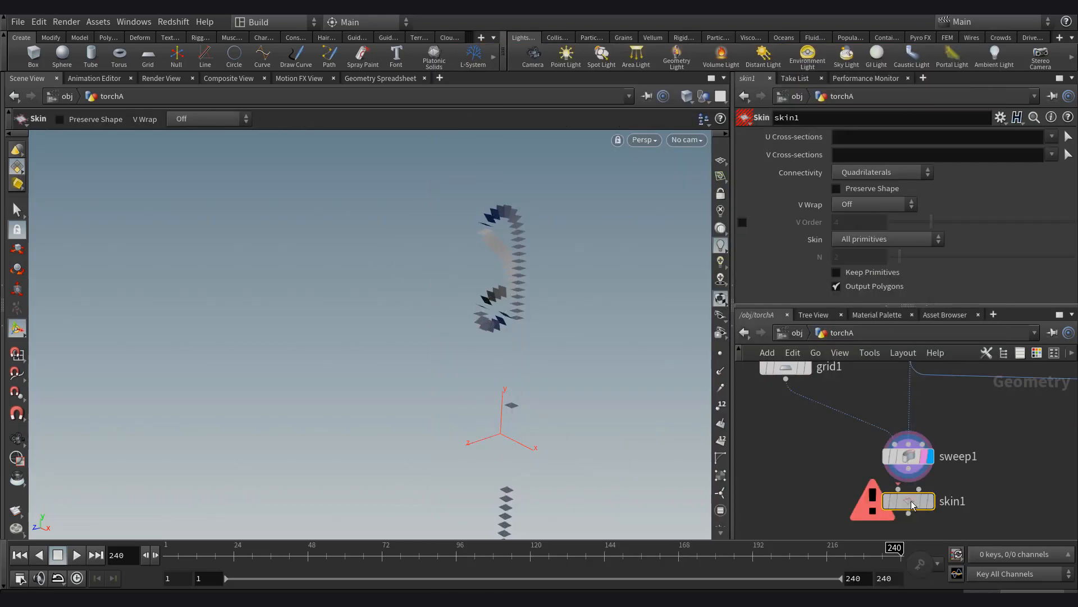
left_click_drag(911, 502, 904, 520)
left_click_drag(908, 469, 892, 508)
middle_click_drag(912, 509, 900, 456)
scroll(900, 456, "up", 2)
left_click(917, 473)
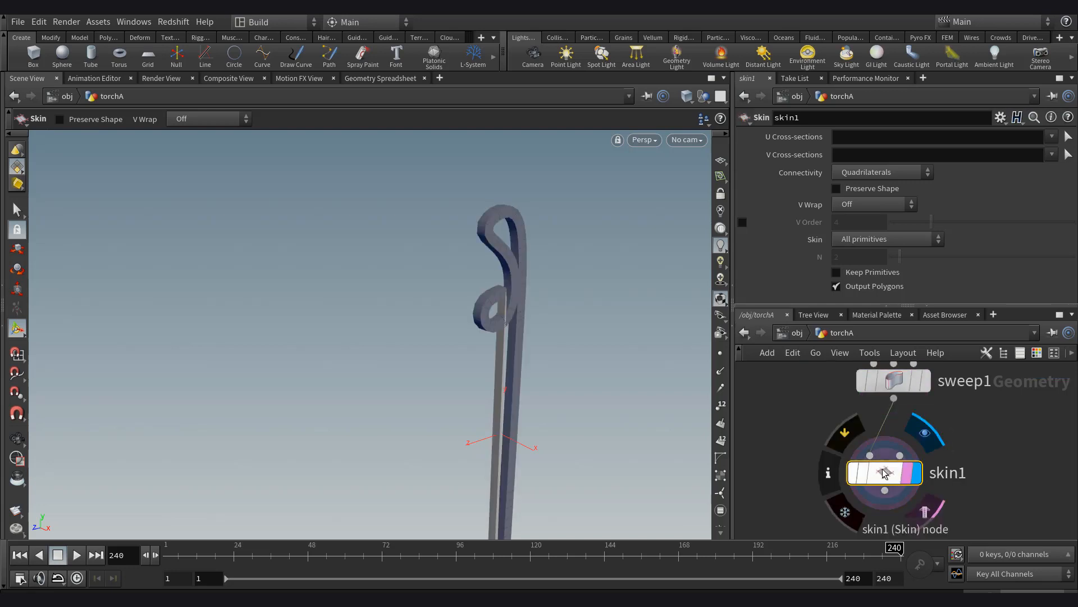
Insert a Reverse node between fuse2 and sweep1 and delete sort1.
left_click_drag(474, 366, 438, 387, "alt")
scroll(893, 394, "down", 2)
middle_click_drag(893, 393, 872, 512)
right_click(869, 454)
type("reverse")
key("Return")
left_click(875, 446)
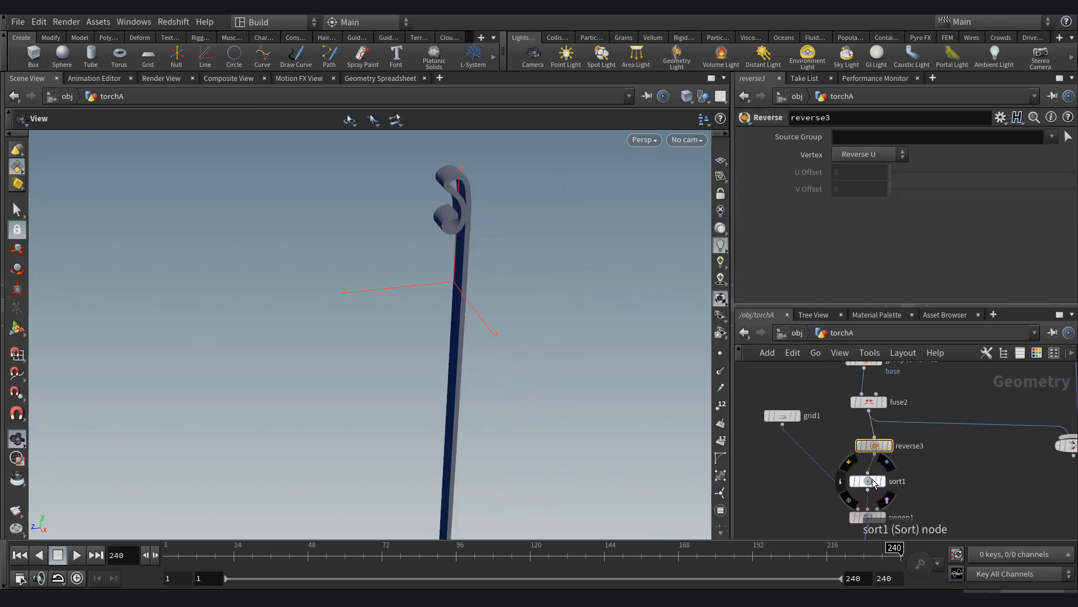
left_click(872, 480)
key("Delete")
mouse_move(561, 382)
left_mouse_down("alt")
mouse_move(382, 363)
mouse_move(414, 344)
mouse_move(568, 393)
left_mouse_up("alt")
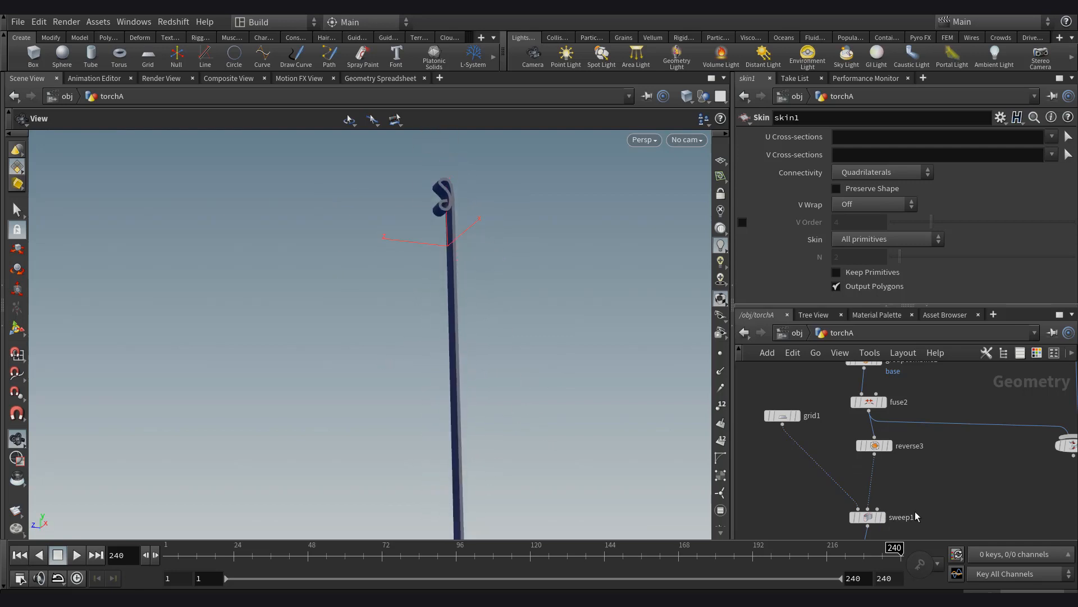
Add a second Reverse node below skin1, display it, and inspect the open lower end of the ornament.
middle_click_drag(915, 512, 899, 388)
left_click_drag(850, 464, 861, 429)
right_click(863, 430)
key("Return")
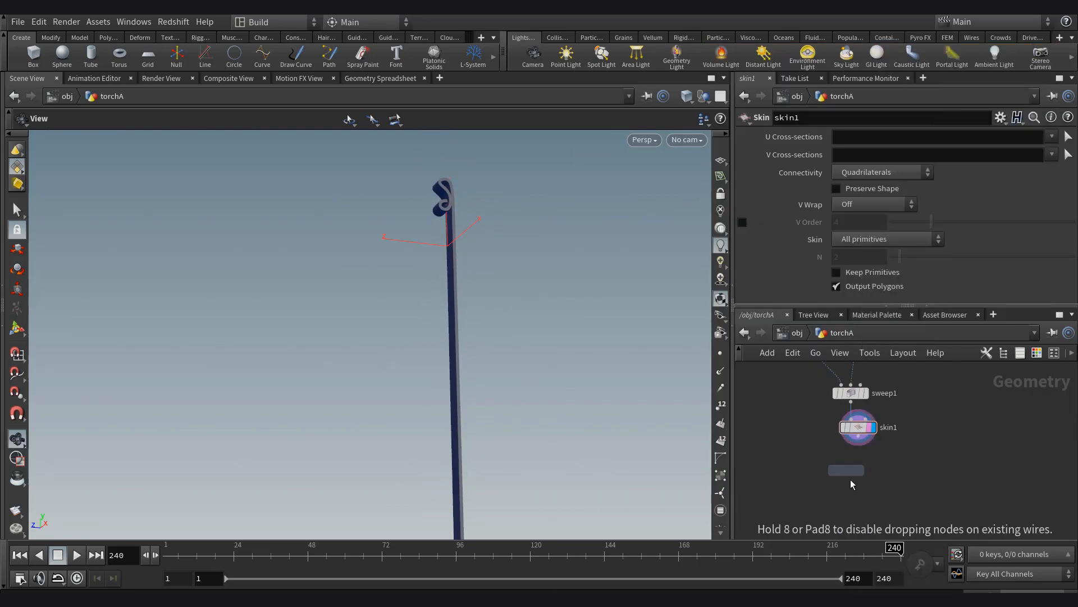
left_click(852, 482)
left_click(851, 472)
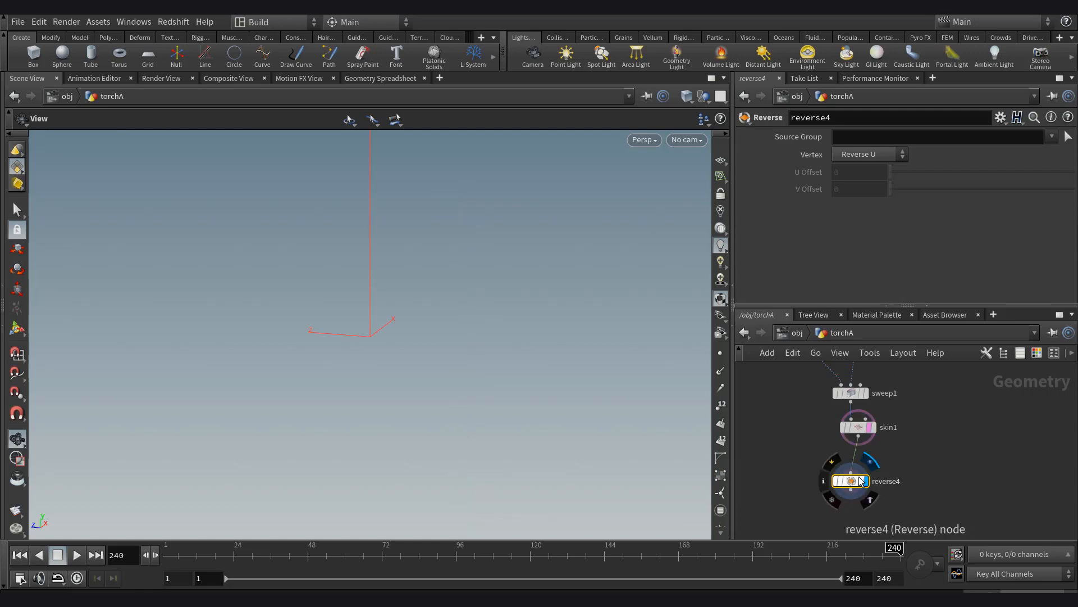
left_click_drag(861, 481, 868, 466)
left_click(873, 466)
key("space+f")
left_click_drag(394, 399, 405, 444)
middle_click_drag(319, 469, 303, 388)
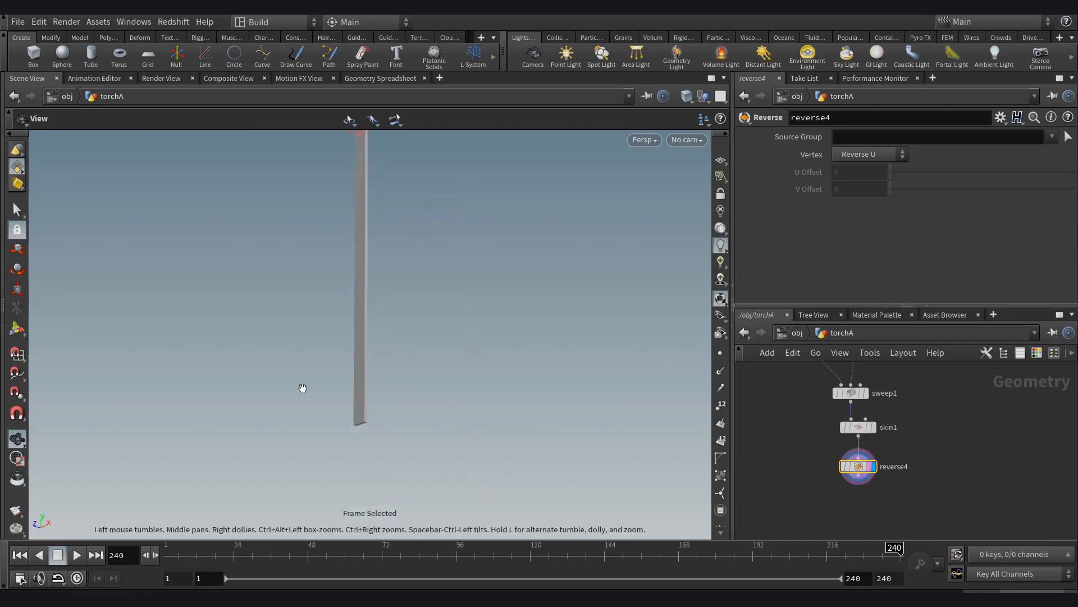
left_click_drag(303, 388, 489, 388)
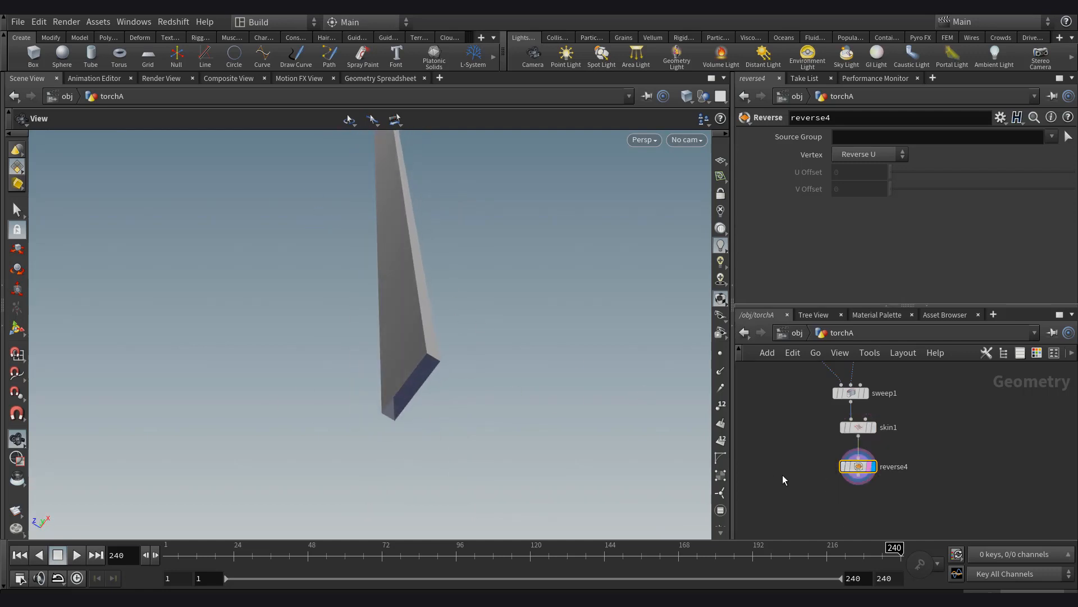
Add a PolyFill node below reverse4 and display it to cap the ornament's open ends.
key("Tab")
type("polyf")
key("Return")
middle_click_drag(853, 517, 855, 469)
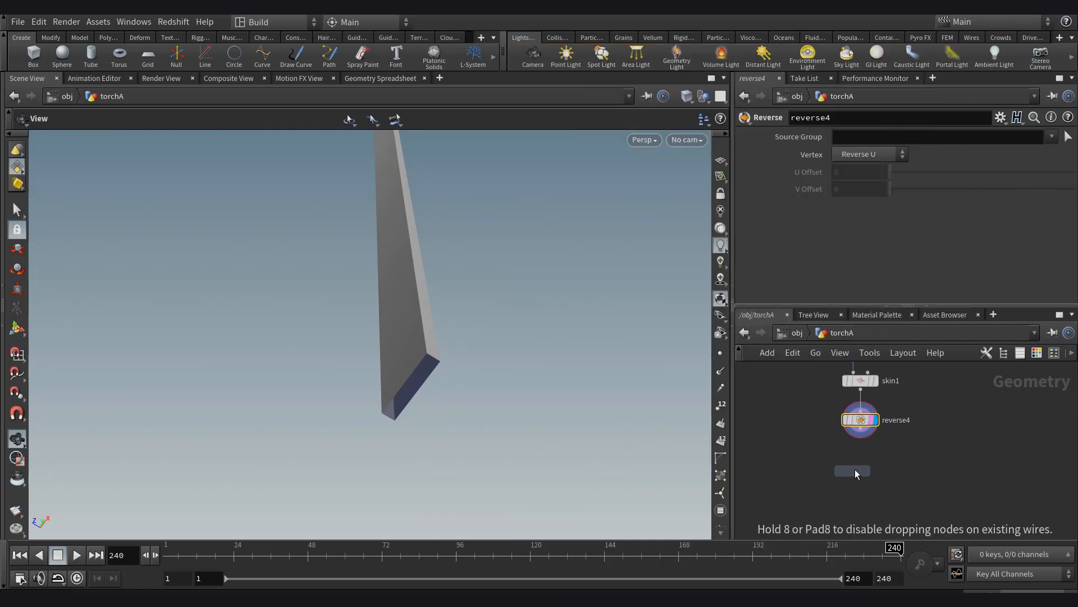
left_click(855, 469)
left_click(870, 470)
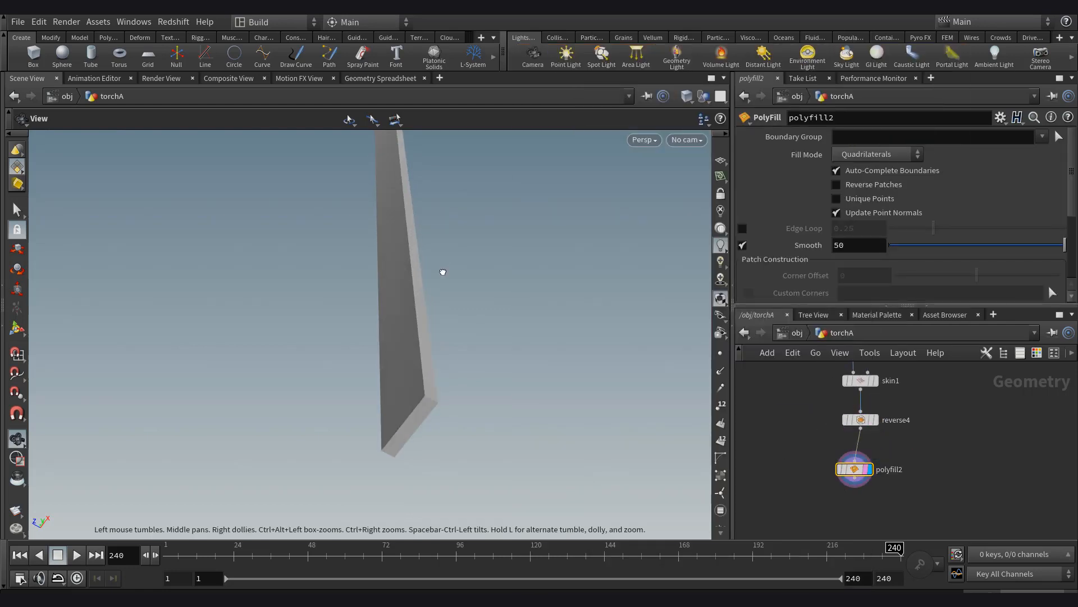
key("w")
key("w")
mouse_move(462, 298)
left_mouse_down()
mouse_move(521, 364)
mouse_move(551, 175)
mouse_move(472, 241)
mouse_move(486, 244)
left_mouse_up()
Move the nodes below reverse3 further down and display reverse3 to view the backbone curve.
scroll(892, 440, "down", 3)
mouse_move(892, 439)
middle_mouse_down()
mouse_move(885, 493)
mouse_move(897, 452)
middle_mouse_up()
scroll(892, 488, "down", 2)
left_click_drag(903, 477, 879, 498)
left_click_drag(852, 389, 840, 469)
scroll(885, 393, "up", 5)
left_click(885, 406)
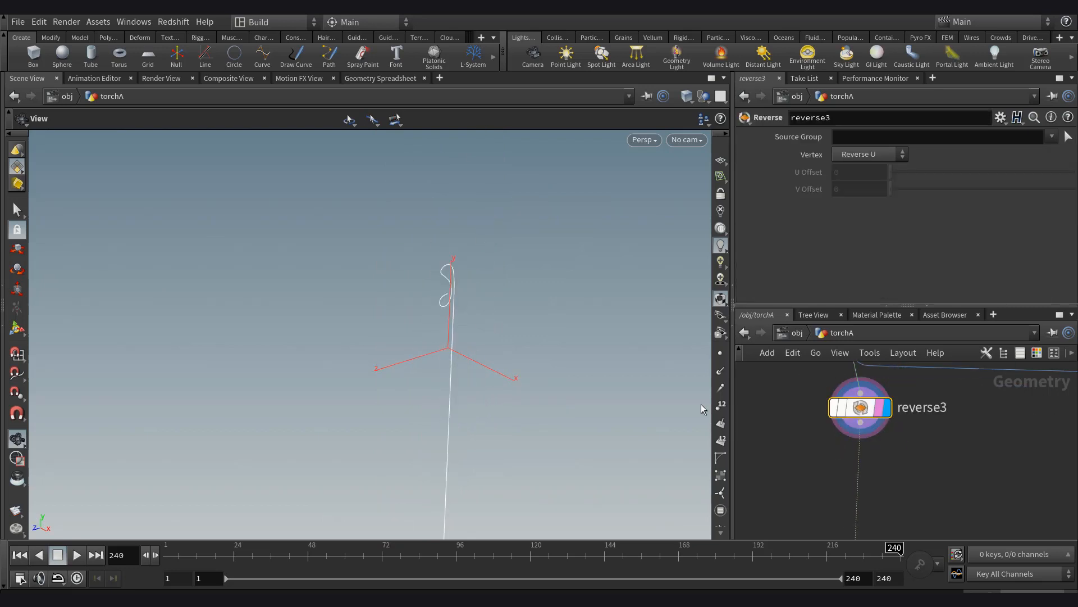
left_click_drag(691, 404, 646, 407)
Select the downstream ornament nodes, including merge4, and move them down to make room in the network.
scroll(921, 413, "down", 2)
mouse_move(934, 410)
middle_mouse_down()
mouse_move(939, 477)
mouse_move(923, 403)
middle_mouse_up()
scroll(937, 475, "down", 4)
left_click_drag(870, 426, 998, 382)
left_click_drag(987, 402, 991, 490)
scroll(928, 449, "up", 6)
middle_click_drag(916, 370, 955, 467)
left_click(909, 472)
scroll(953, 426, "down", 6)
scroll(884, 494, "up", 2)
left_click_drag(845, 484, 983, 393)
middle_click_drag(950, 421, 945, 469)
left_click_drag(864, 520, 949, 476)
scroll(931, 501, "down", 5)
middle_click_drag(930, 500, 919, 408)
left_click_drag(922, 411, 927, 463)
scroll(930, 462, "down", 2)
middle_click_drag(930, 462, 930, 415)
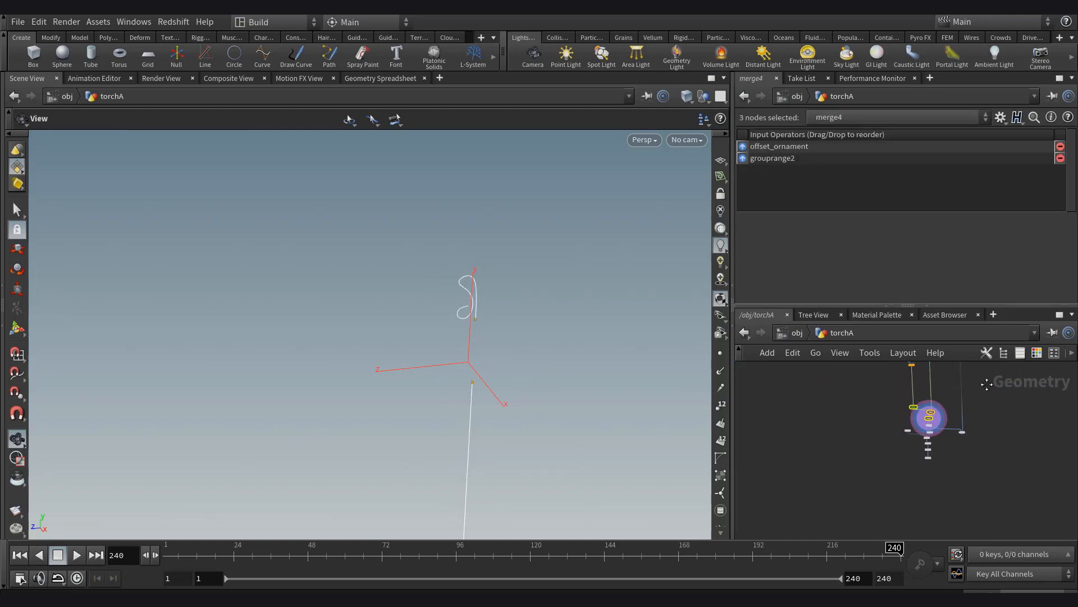
Display grouprange2 to isolate the straight reference line.
middle_click_drag(987, 382, 986, 424)
scroll(929, 395, "up", 6)
left_click(930, 399)
left_click(915, 400)
middle_click_drag(999, 483, 972, 430)
Insert a Point VOP node on the wire below grouprange2.
key("Tab")
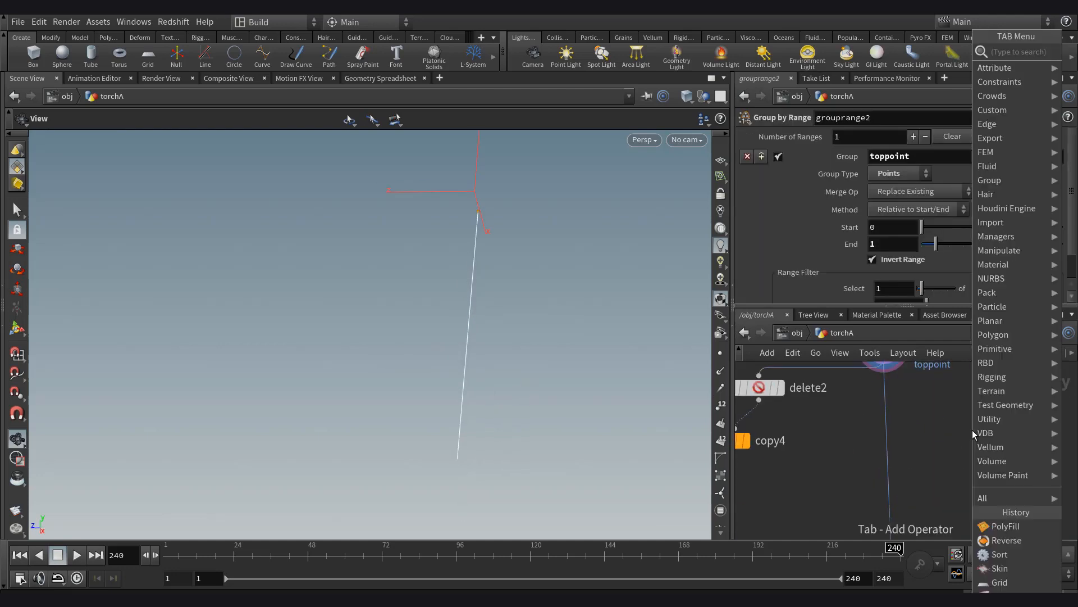
key("Escape")
key("Tab")
type("poi")
middle_click_drag(910, 411, 899, 436)
key("Return")
scroll(901, 452, "down", 2)
left_click(878, 507)
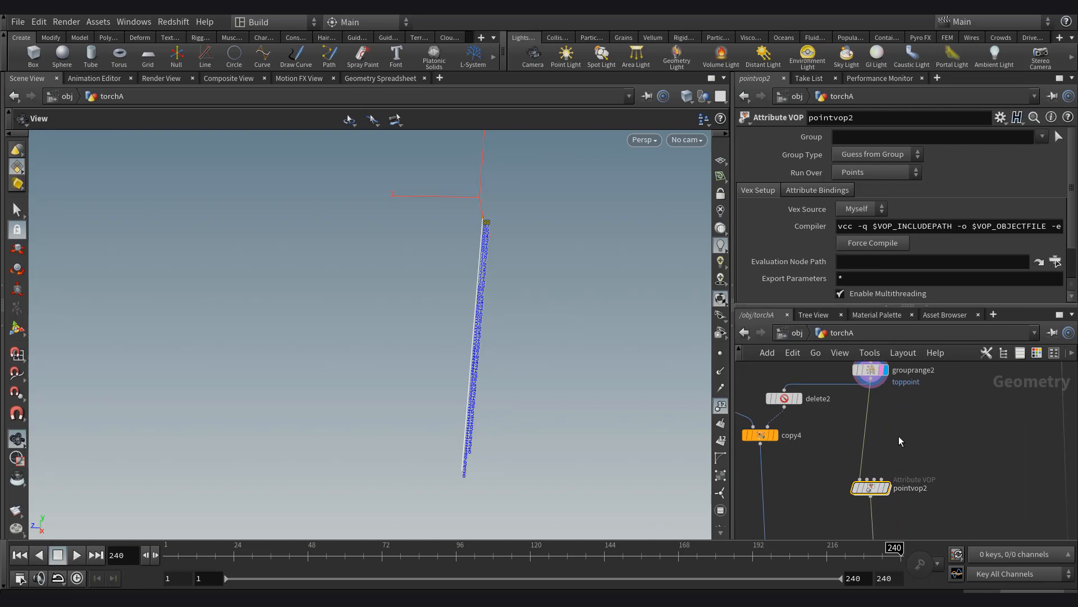
Add a Transform node fed by grouprange2, wire it into pointvop2's second input, and set its Z translation to 0.5.
key("Tab")
type("tr")
key("Down")
key("Down")
key("Return")
left_click(899, 435)
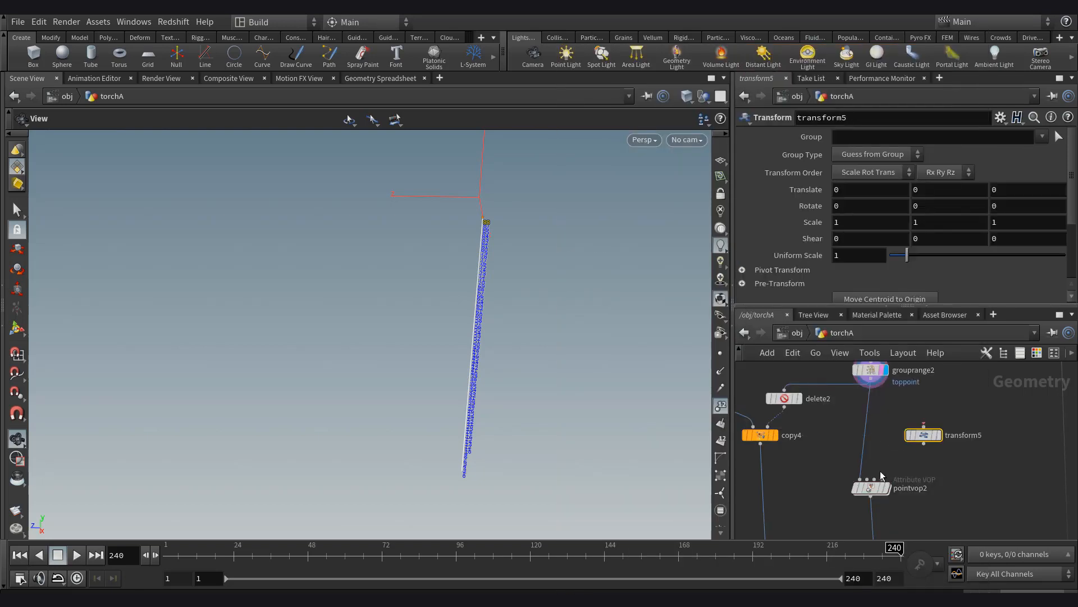
mouse_move(924, 434)
scroll(926, 437, "up", 1)
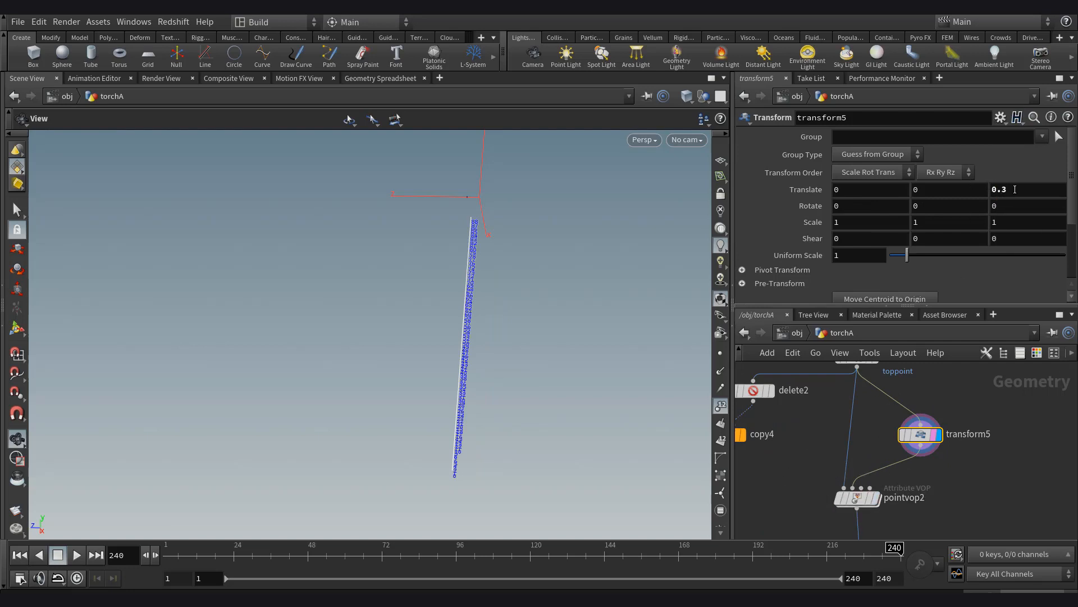
type("5")
key("Return")
Color transform5 and pointvop2 green and display pointvop2.
left_click(1037, 351)
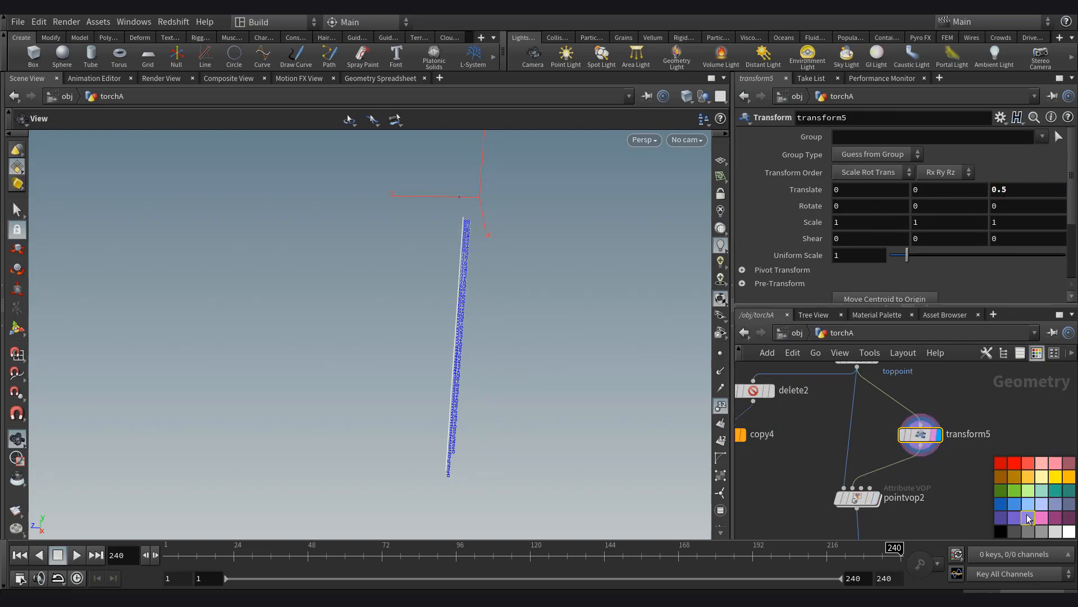
left_click_drag(865, 508, 871, 497)
left_click(1019, 492)
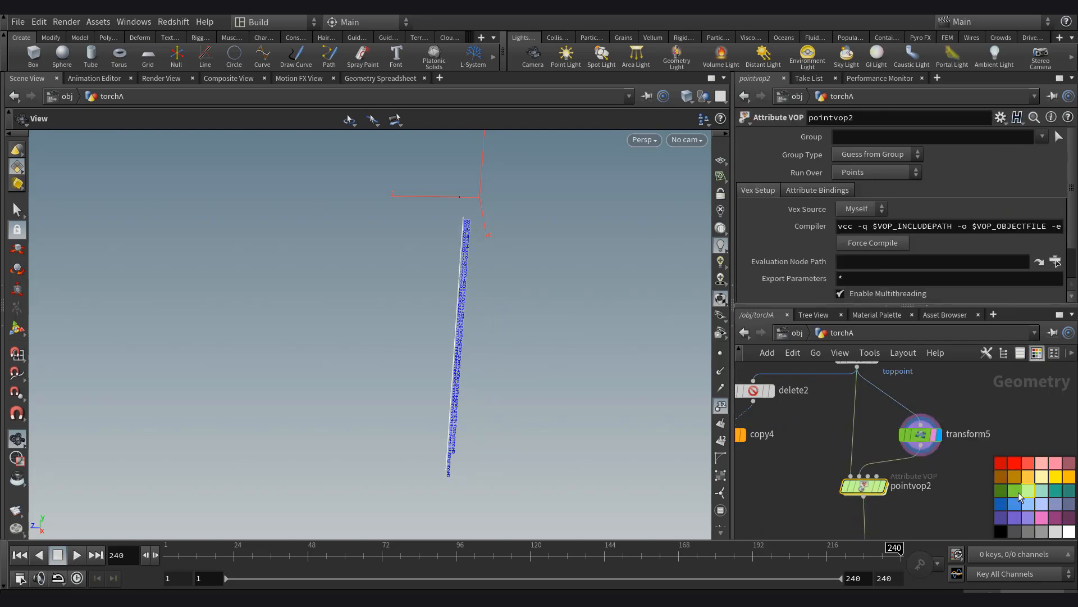
left_click(883, 487)
Find pointvop1 below group1 in the torch network and rename it spline_control_01.
scroll(905, 421, "down", 5)
middle_click_drag(911, 427, 908, 499)
scroll(980, 404, "down", 3)
middle_click_drag(979, 405, 908, 513)
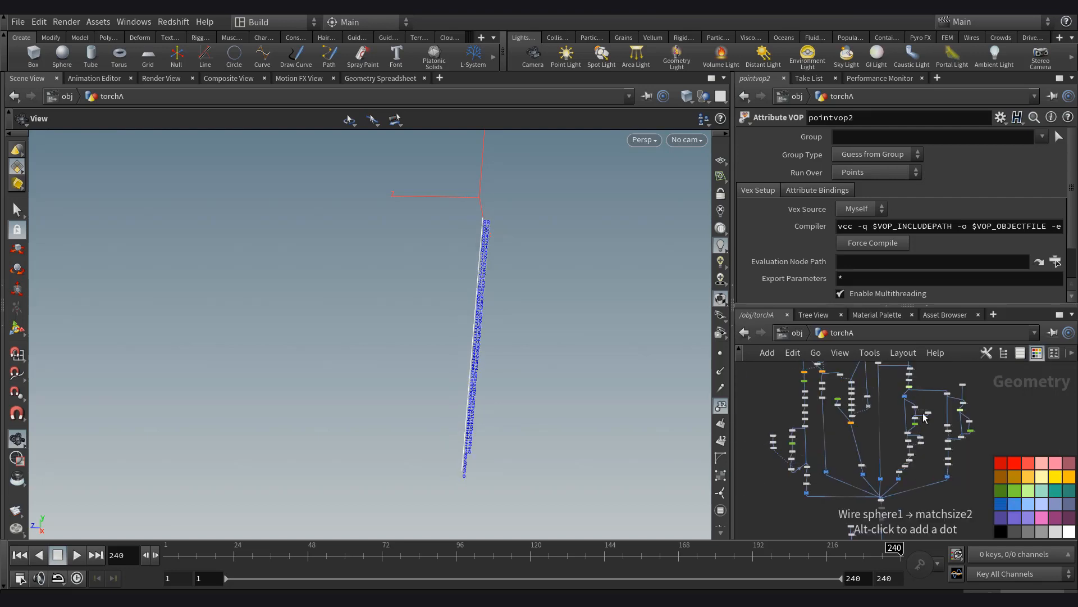
middle_click_drag(924, 416, 929, 505)
middle_click_drag(901, 389, 890, 460)
scroll(871, 464, "up", 8)
middle_click_drag(840, 405, 880, 492)
left_click(843, 474)
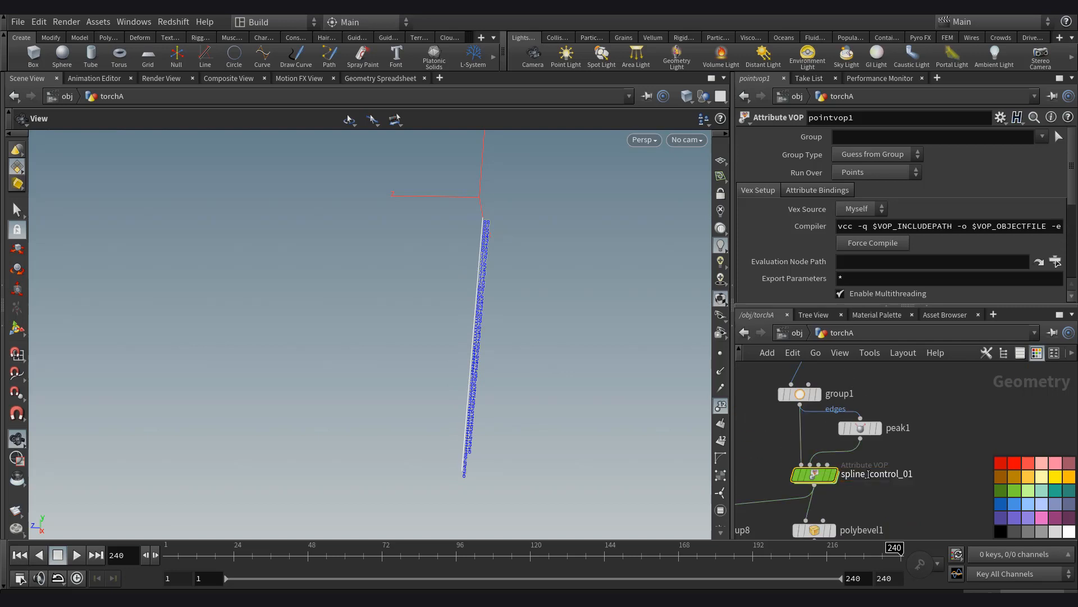
Replace pointvop2 with a pasted copy of spline_control_01 and display the copy.
scroll(837, 477, "down", 8)
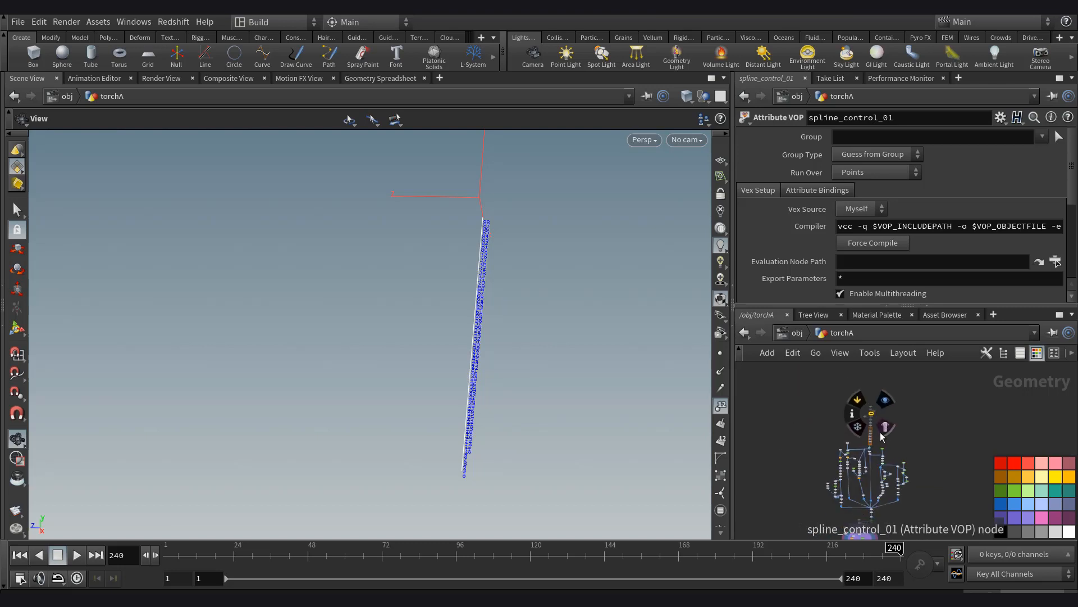
middle_click_drag(835, 443, 854, 371)
scroll(888, 438, "up", 8)
middle_click_drag(888, 438, 889, 472)
key("ctrl+v")
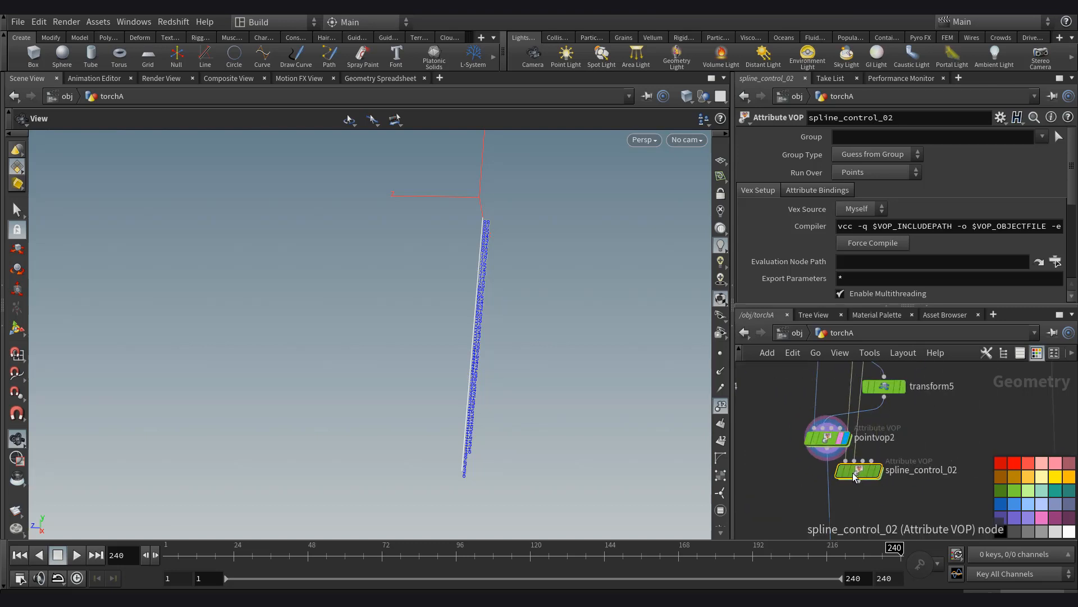
left_click_drag(858, 473, 834, 435)
left_click(827, 437)
key("Delete")
scroll(852, 442, "up", 3)
left_click(855, 440)
Set transform5's Z translation to -0.7, wire it into spline_control_02's second input, and switch to a framed orthographic view.
middle_click_drag(859, 388, 859, 447)
left_click(896, 427)
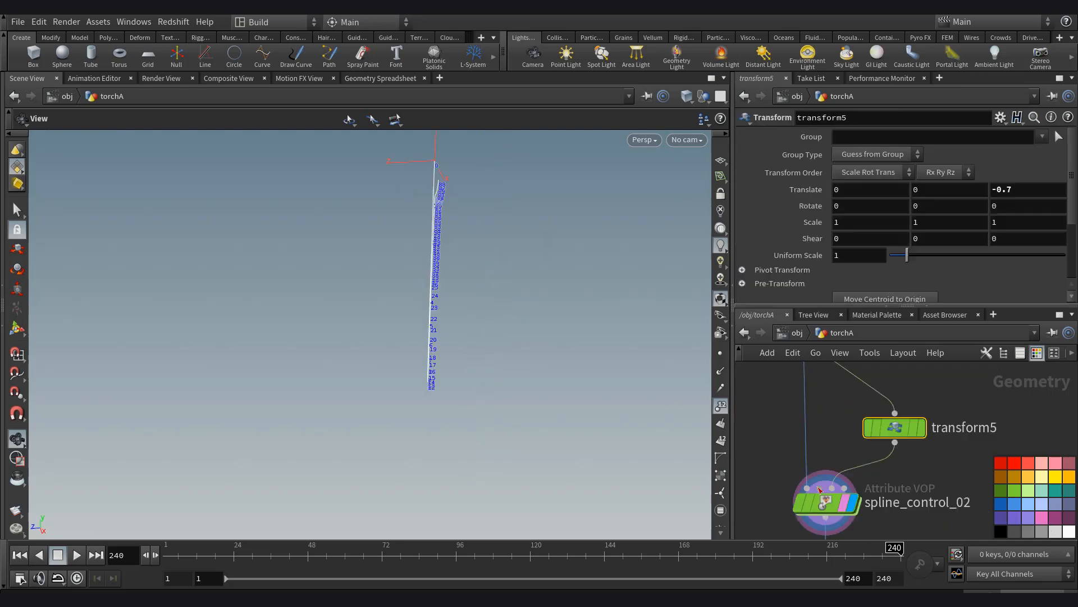
left_click_drag(835, 484, 822, 485)
left_click(830, 499)
middle_click_drag(840, 474, 845, 448)
key("space+g")
key("space+o")
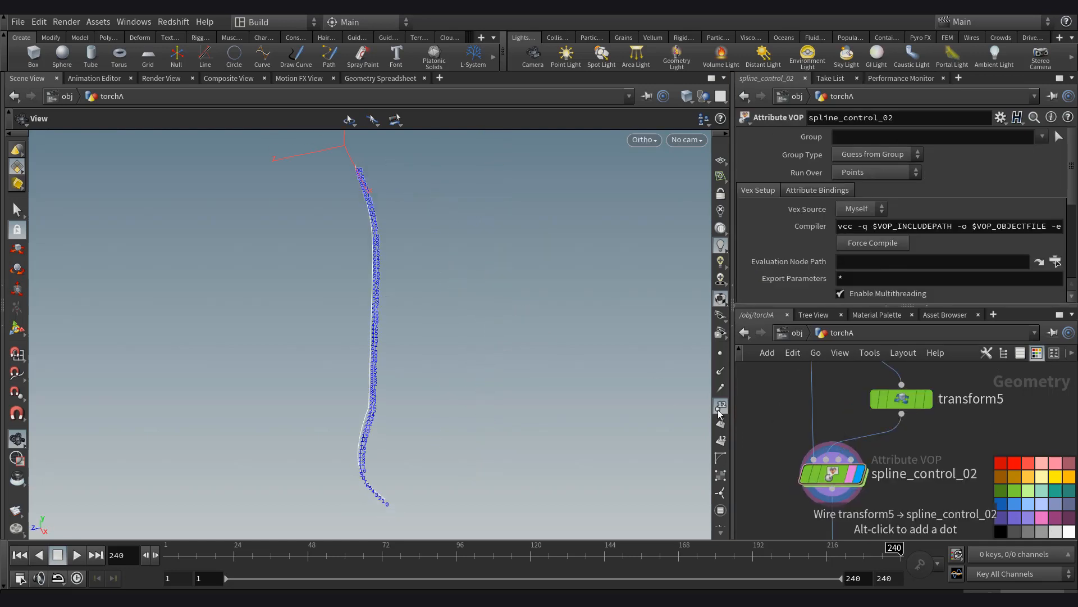
Hide the point numbers and reduce the height_deform ramp to two points, the second at position 0.314 with value 1.
left_click(720, 406)
left_click_drag(635, 365, 657, 367)
scroll(844, 276, "down", 5)
left_click(777, 223)
left_click(1057, 221, "shift")
right_click(1058, 220)
left_click(1026, 251)
left_click_drag(866, 197, 868, 219)
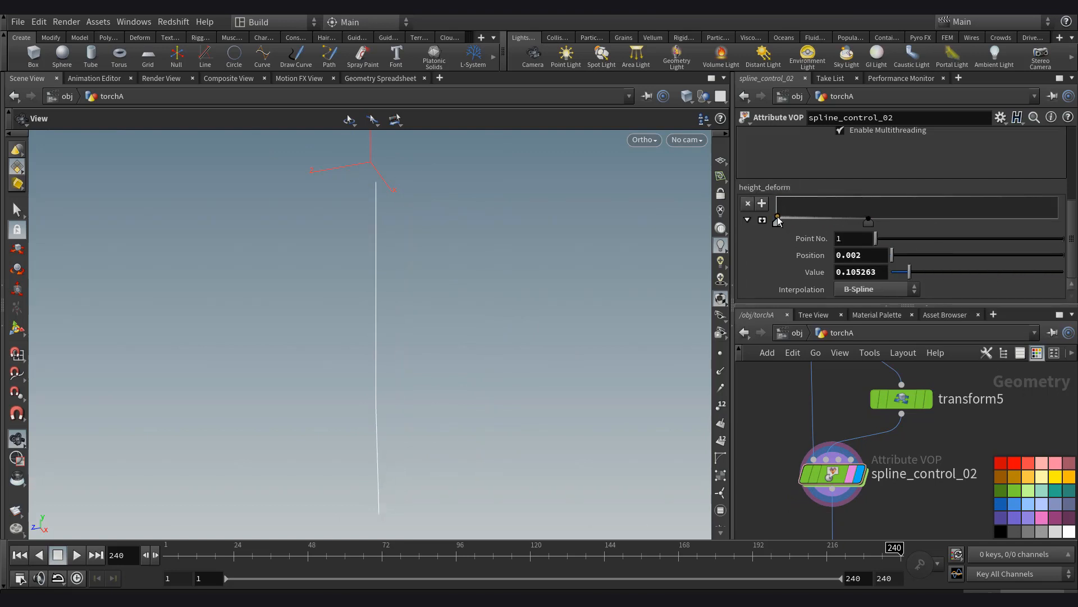
type("1")
key("Return")
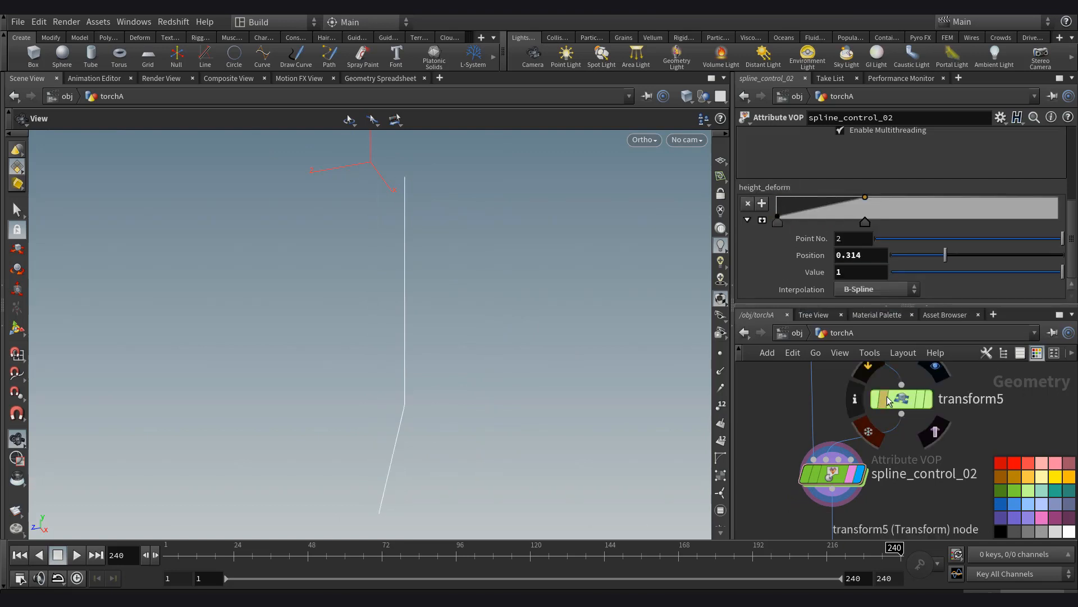
Change transform5's Z translation to bend the line the other way, and shape the height_deform ramp into a peak at position 0.5.
left_click(902, 399)
middle_click_drag(1014, 191, 1068, 192)
left_click(841, 479)
left_click_drag(839, 211, 841, 220)
left_click_drag(922, 204, 917, 220)
double_click(851, 256)
type(".5")
key("Return")
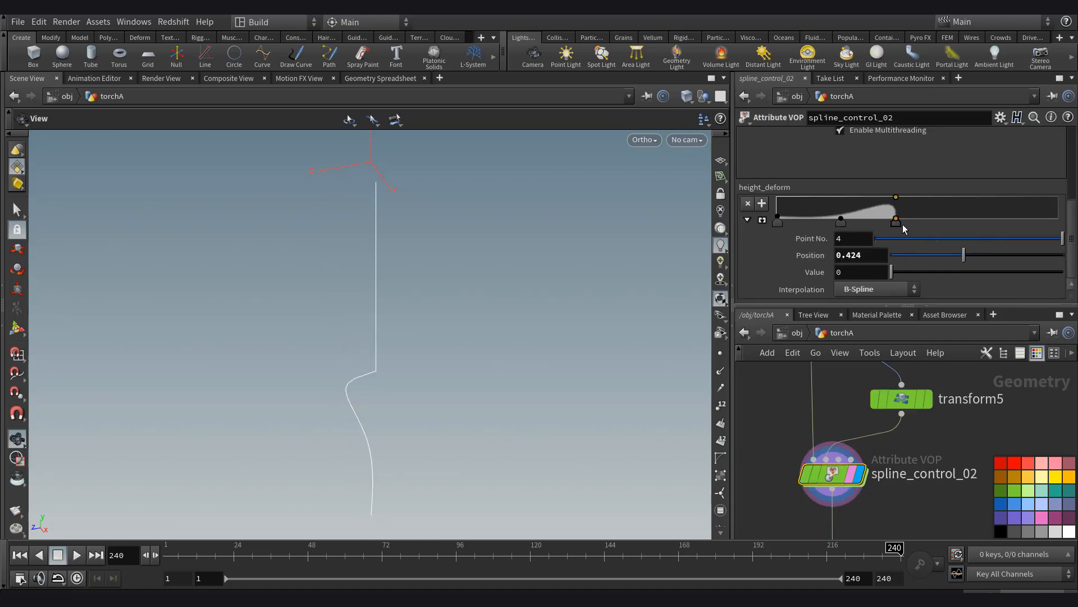
right_click(899, 224)
left_click(907, 250)
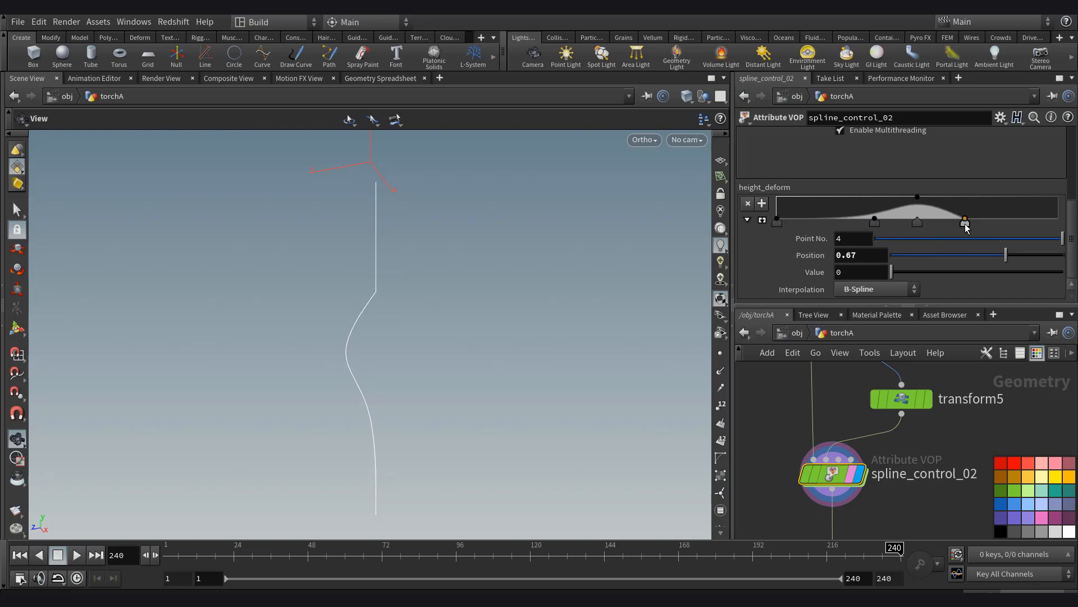
Make the bulge's end points linear in the height_deform ramp, enlarge the ramp and add points at positions about 0.4 and 0.588.
scroll(359, 311, "down", 3)
left_click_drag(337, 313, 366, 291)
right_click(874, 224)
left_click(854, 244)
right_click(966, 226)
left_click(918, 244)
left_click(762, 220)
scroll(854, 247, "down", 3)
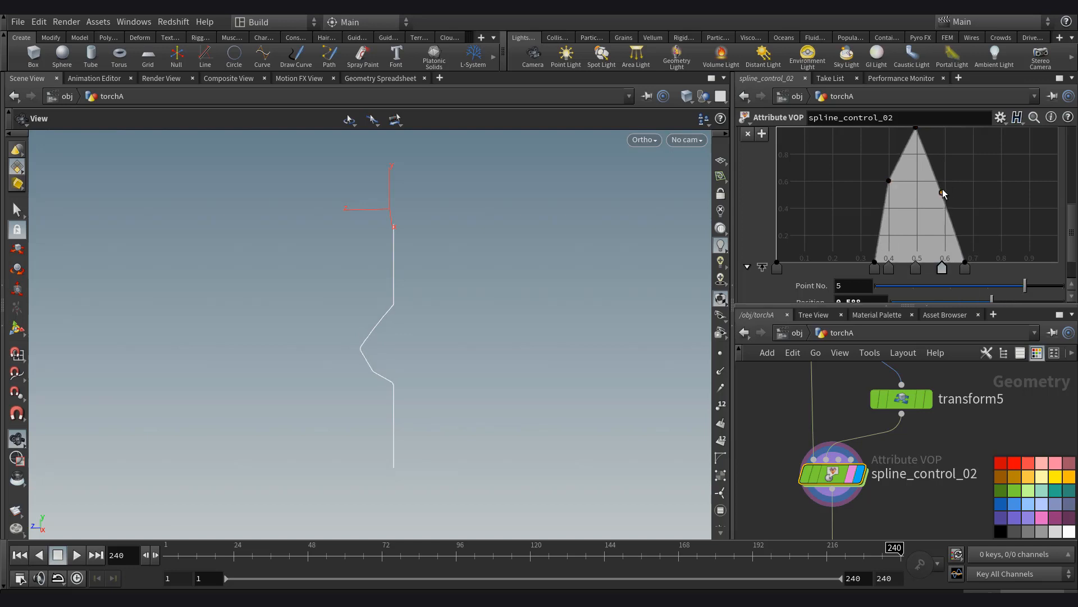
Round off the bulge by switching the ramp's peak and its two neighbouring points to a smooth interpolation.
left_click(916, 268, "shift")
left_click(949, 267, "shift")
right_click(949, 266)
mouse_move(952, 273)
left_click(889, 344)
left_click_drag(587, 273, 574, 273)
scroll(917, 162, "up", 1)
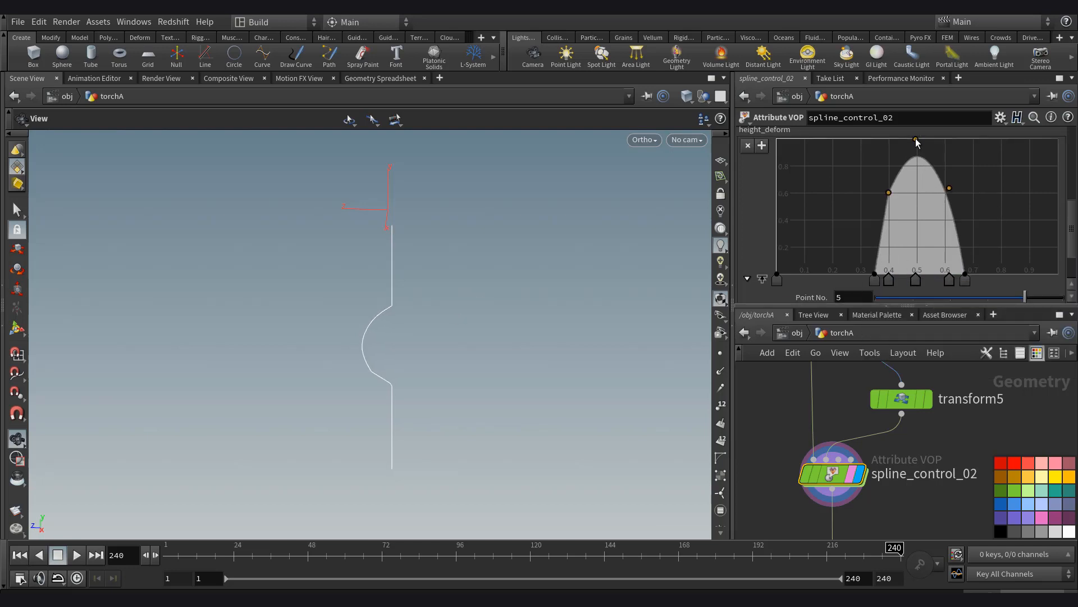
Flatten the ramp's bulge by lowering its peak to about 0.4 and the two neighbouring points to about 0.2.
left_click_drag(916, 140, 917, 202)
left_click(971, 203)
key("ctrl+z")
left_click_drag(951, 250, 919, 220)
left_click_drag(658, 343, 669, 350)
Wire polyfill2 into merge3 in place of its earlier branch input, place merge3 below it and display the merged torch.
middle_click_drag(896, 482, 890, 438)
mouse_move(646, 374)
left_mouse_down()
mouse_move(701, 385)
mouse_move(652, 382)
left_mouse_up()
middle_click_drag(880, 466, 905, 384)
scroll(890, 424, "down", 3)
scroll(882, 520, "up", 3)
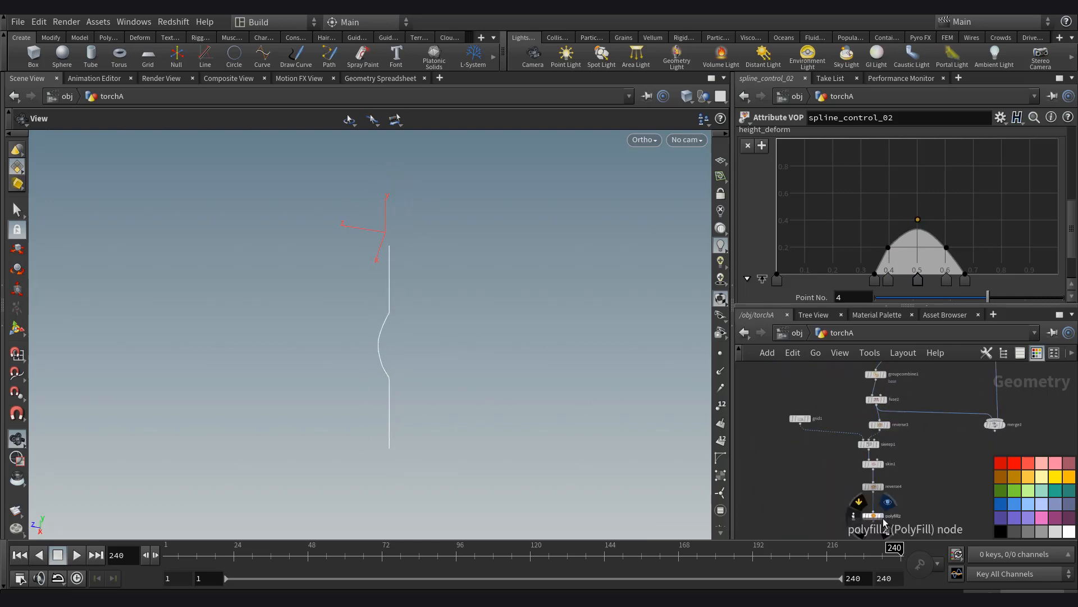
left_click(928, 413)
middle_click_drag(919, 490, 915, 421)
left_click_drag(941, 390, 940, 461)
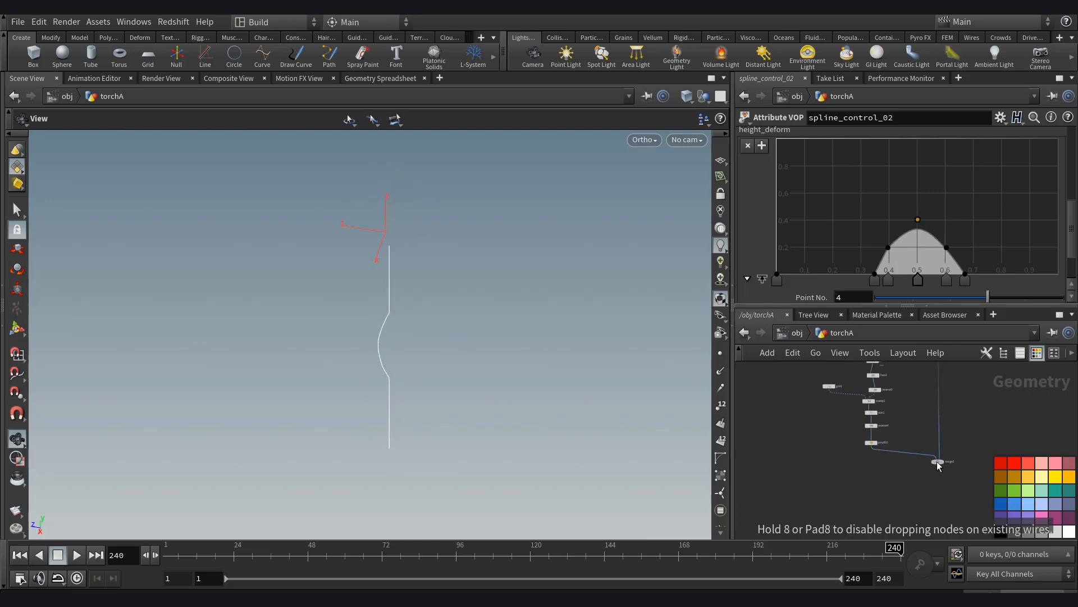
scroll(940, 462, "up", 3)
left_click(938, 463)
left_click(933, 465)
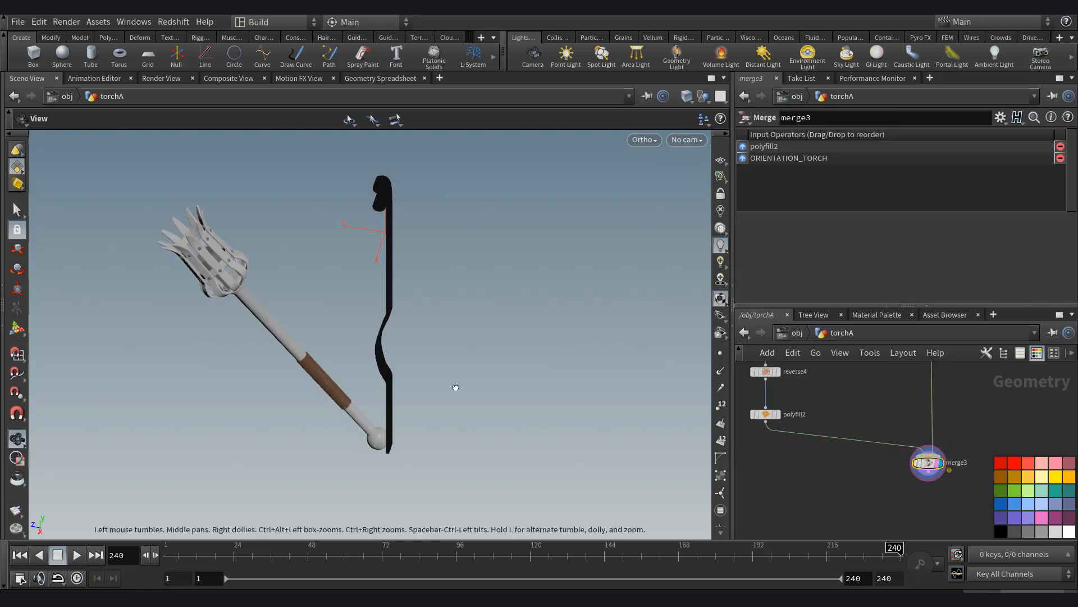
left_click_drag(454, 385, 508, 364)
Insert a Normal node between polyfill2 and merge3 and set its cusp angle to 49.3.
key("Tab")
type("normal")
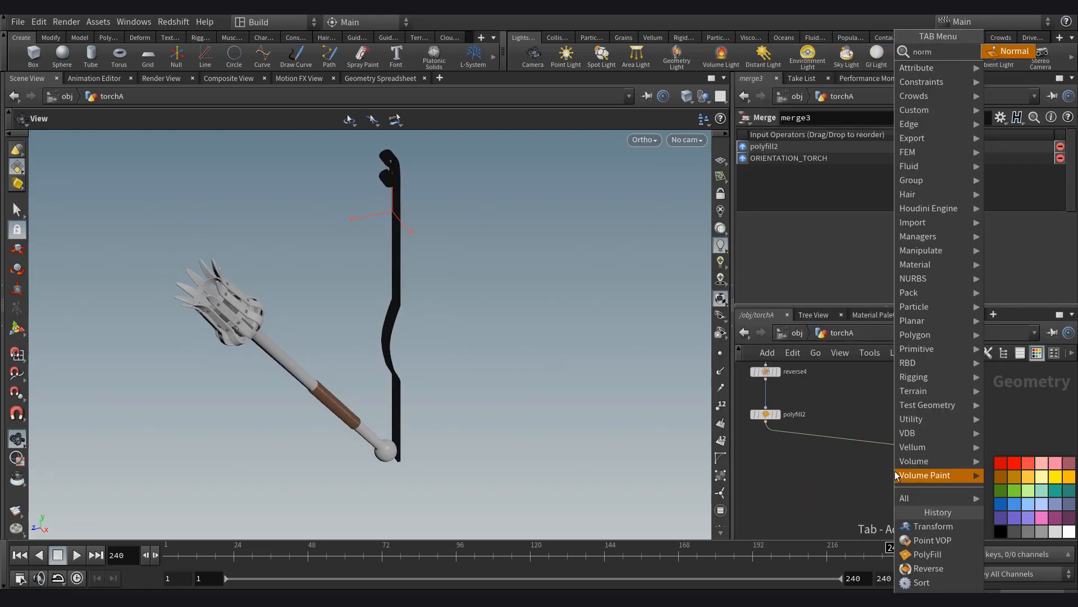
key("Return")
left_click(769, 421)
left_click_drag(463, 322, 477, 315)
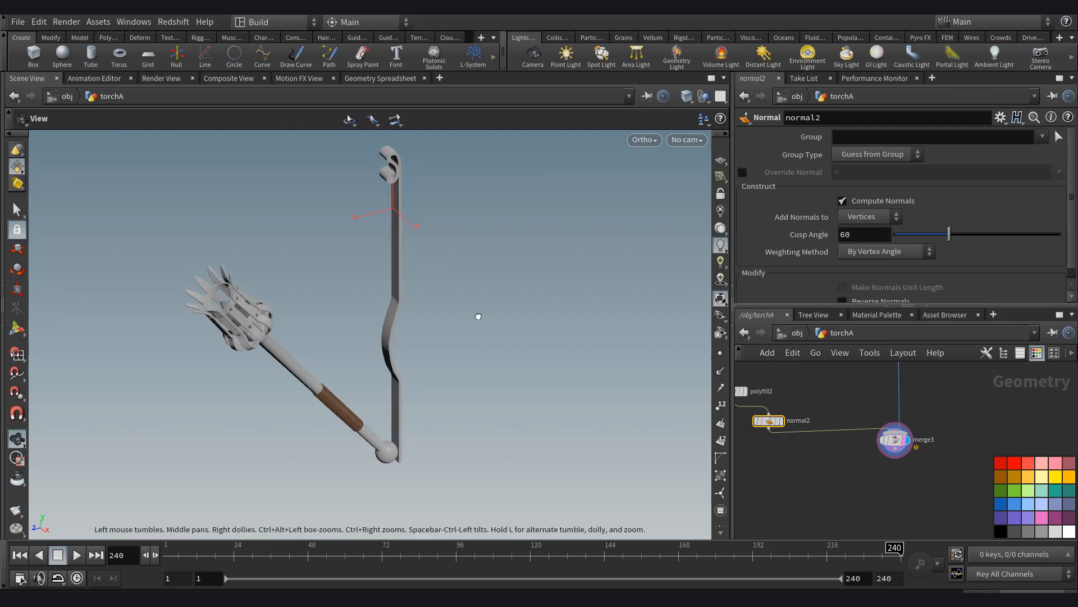
middle_click_drag(755, 421, 809, 422)
left_click_drag(809, 425, 785, 426)
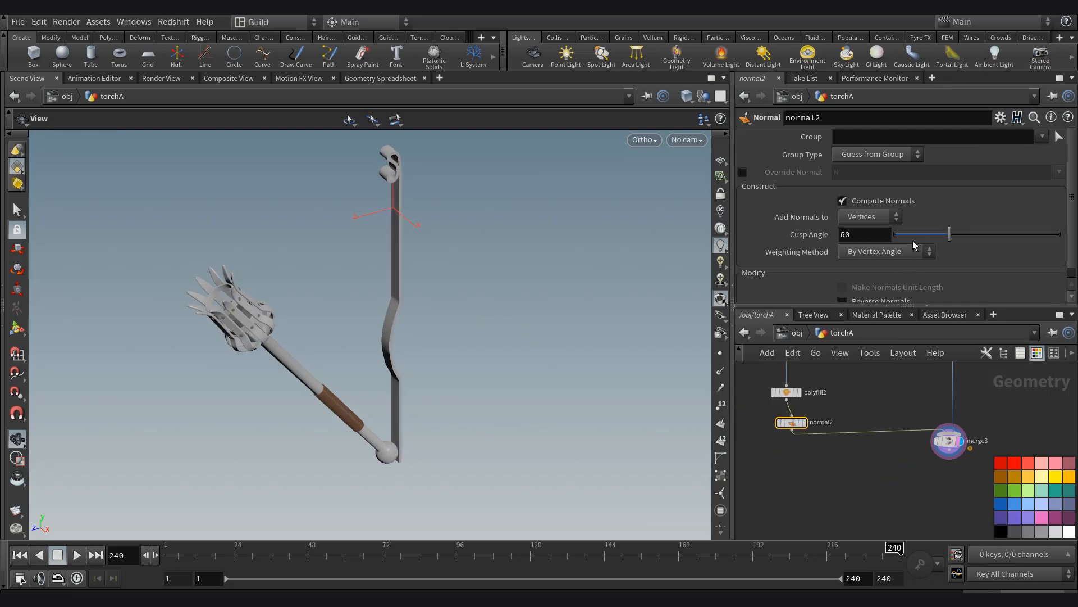
left_click_drag(940, 240, 940, 240)
left_click_drag(422, 333, 441, 301)
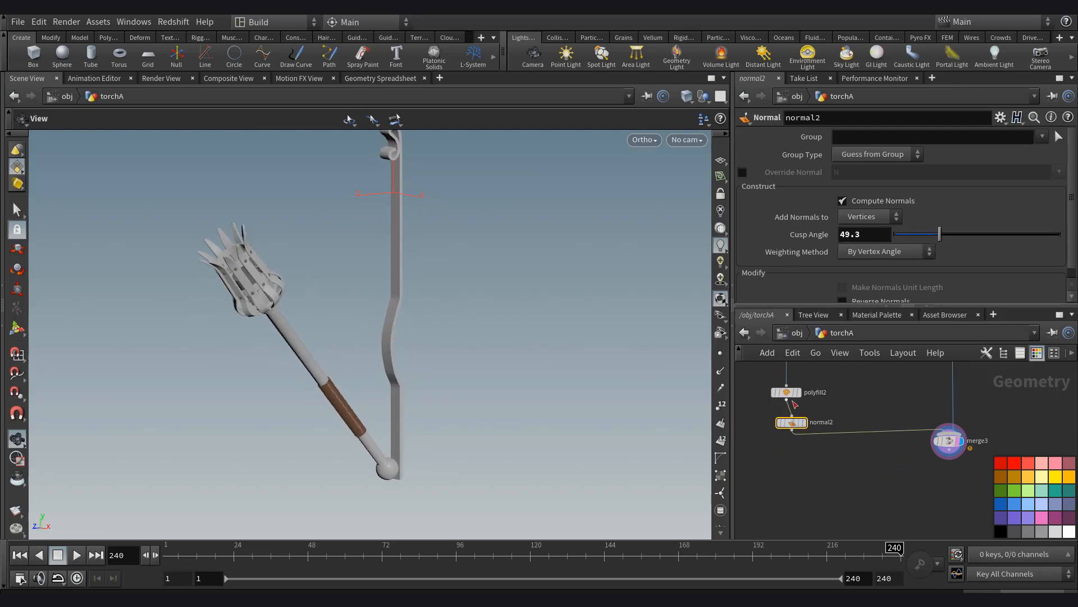
Move the whole bulge in spline_control_02's height_deform ramp to peak at about 0.7, and display that node with point numbers.
middle_click_drag(784, 394, 787, 431)
scroll(848, 504, "down", 4)
middle_click_drag(858, 427, 853, 515)
scroll(856, 499, "up", 1)
middle_click_drag(829, 372, 814, 448)
scroll(814, 448, "up", 2)
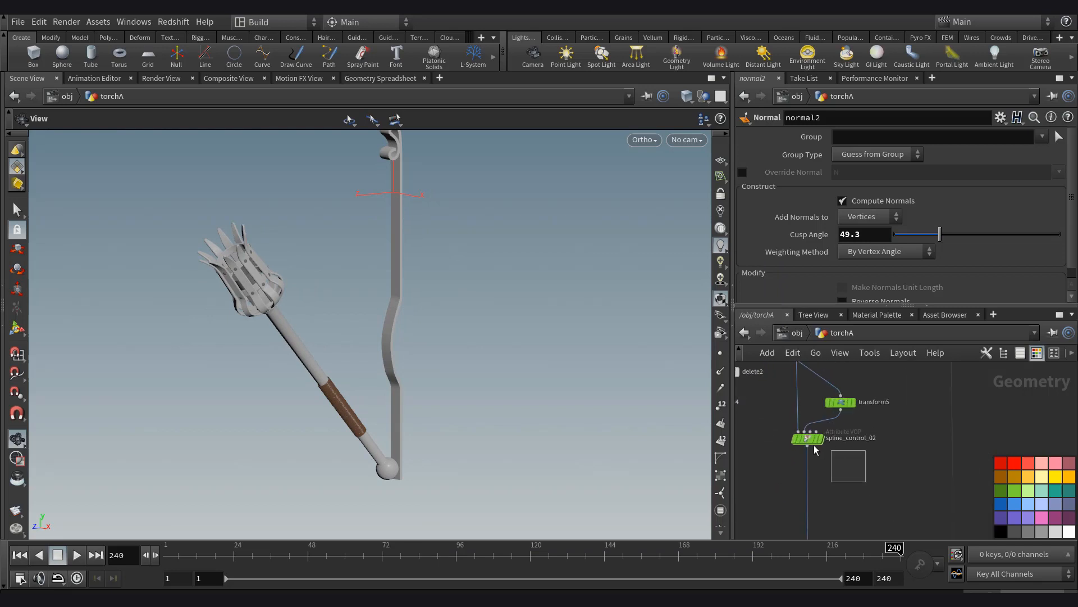
left_click(812, 441)
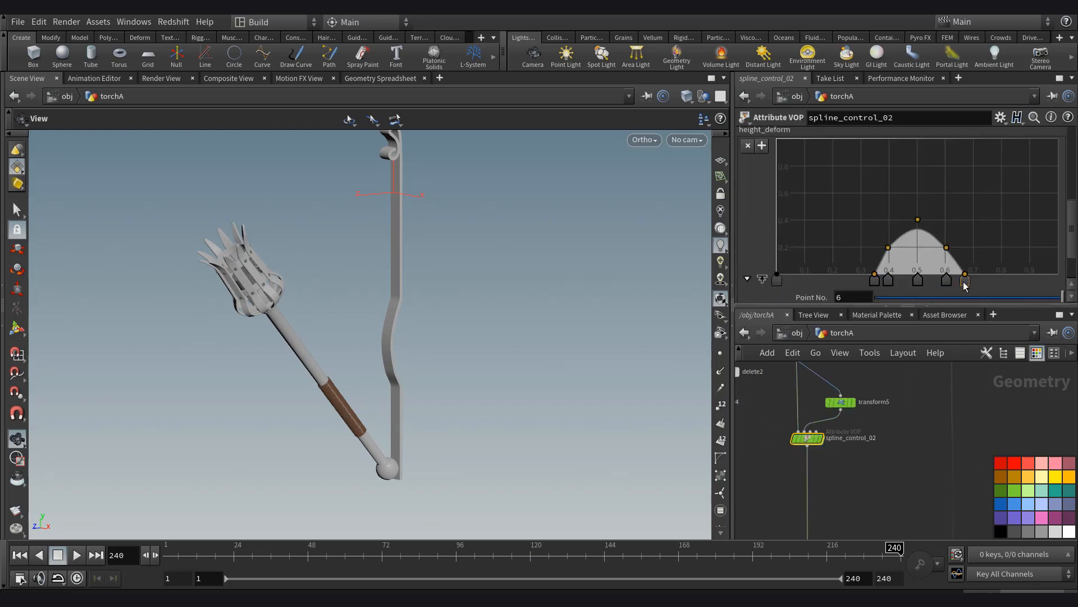
left_click_drag(964, 285, 1046, 285)
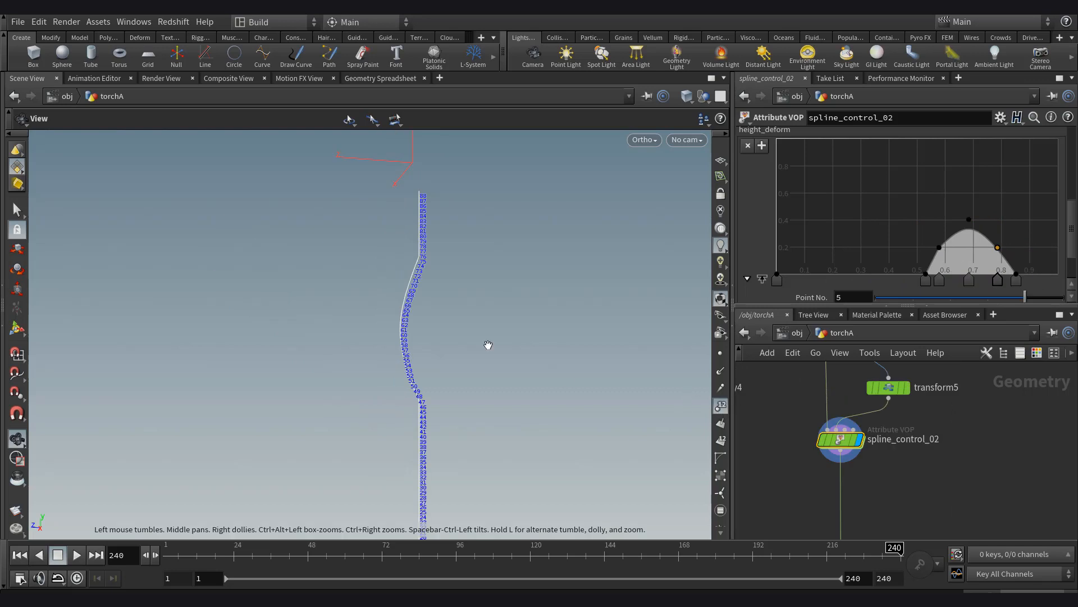
scroll(488, 345, "up", 1)
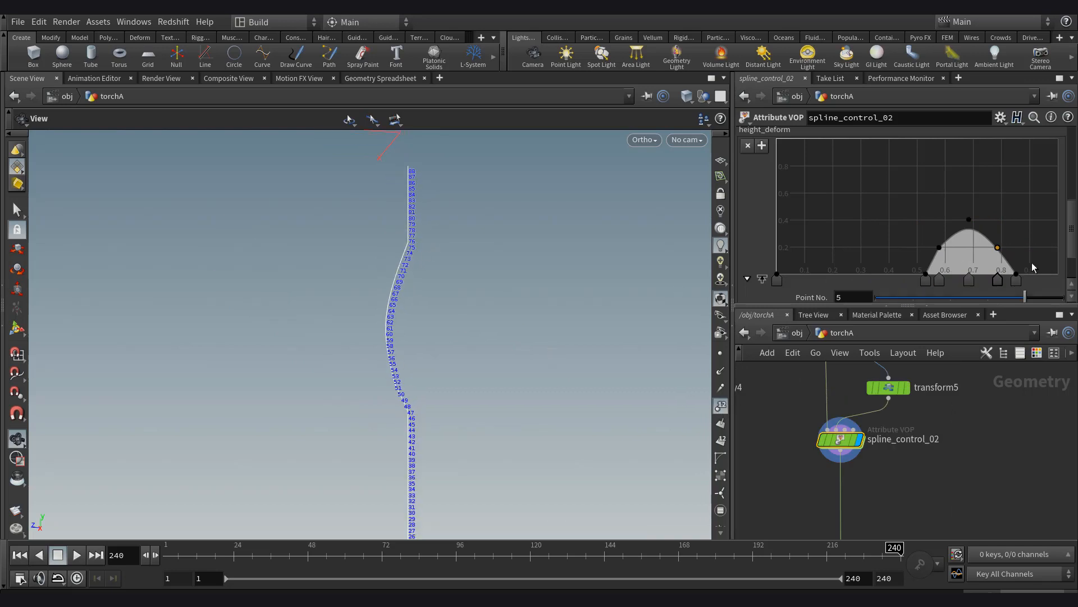
Inside spline_control_02, insert a Bind node named splineval on the wire from the height_deform ramp to the mix bias.
double_click(841, 439)
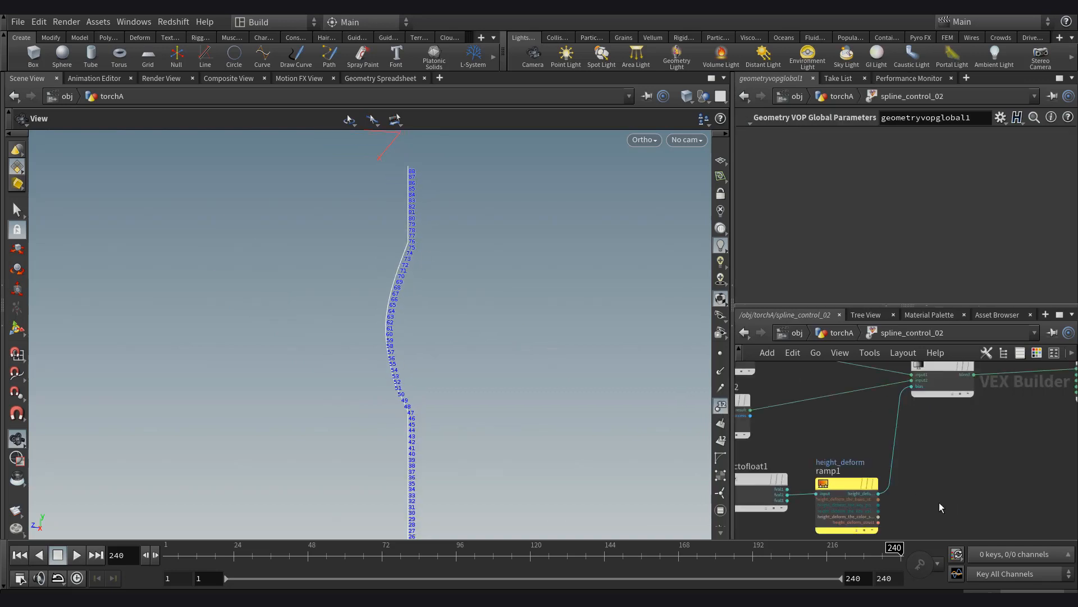
key("Tab")
type("bind")
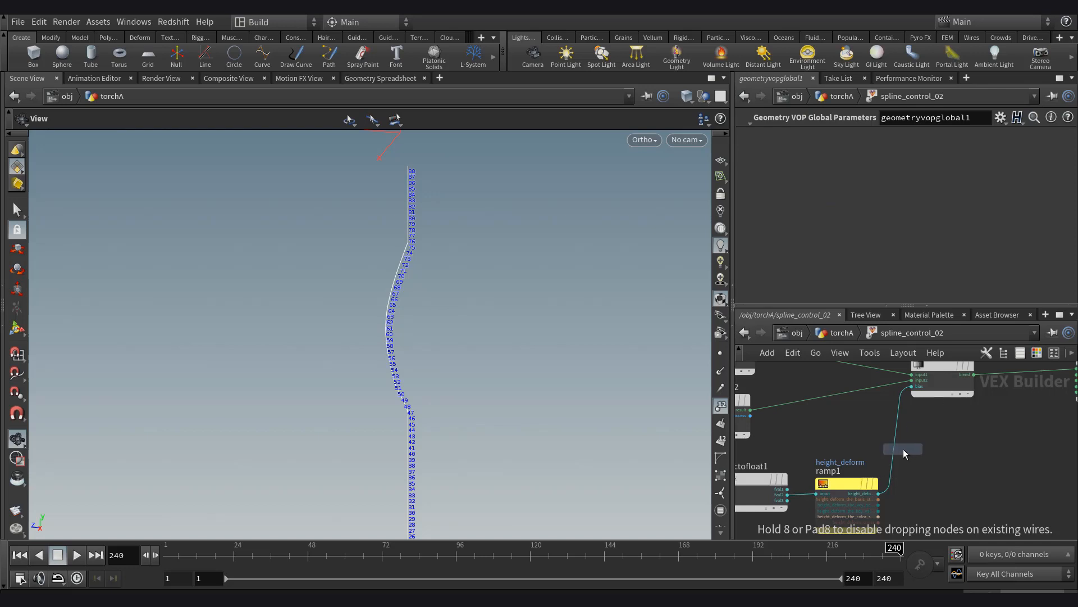
left_click(903, 449)
left_click_drag(875, 451, 936, 451)
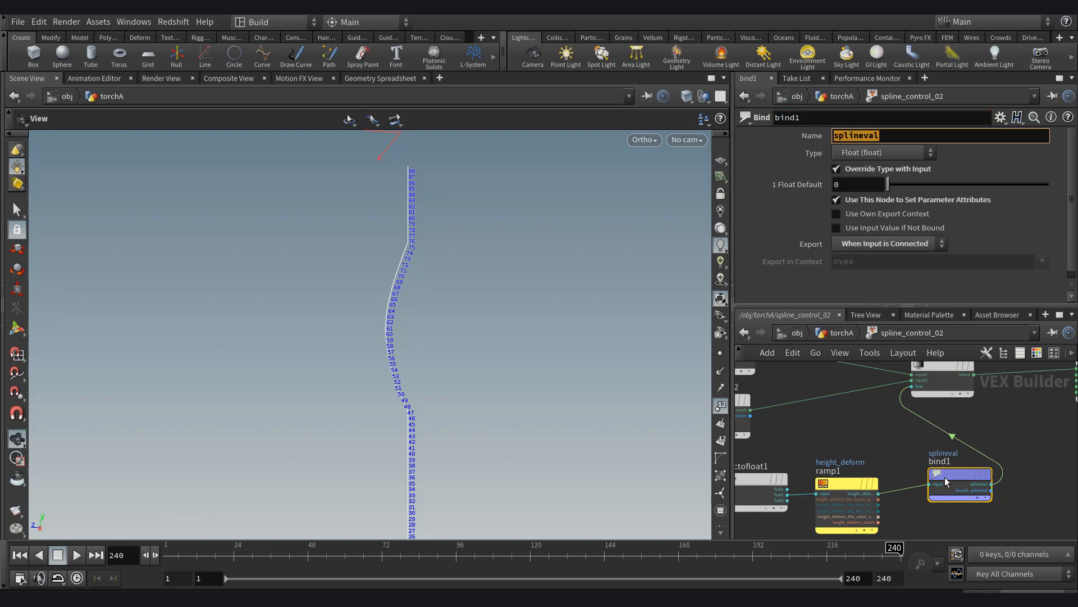
left_click_drag(945, 482, 938, 492)
Return to torchA and examine the splineval values of spline_control_02's points in a geometry spreadsheet.
left_click(842, 333)
right_click(862, 439)
left_click(903, 449)
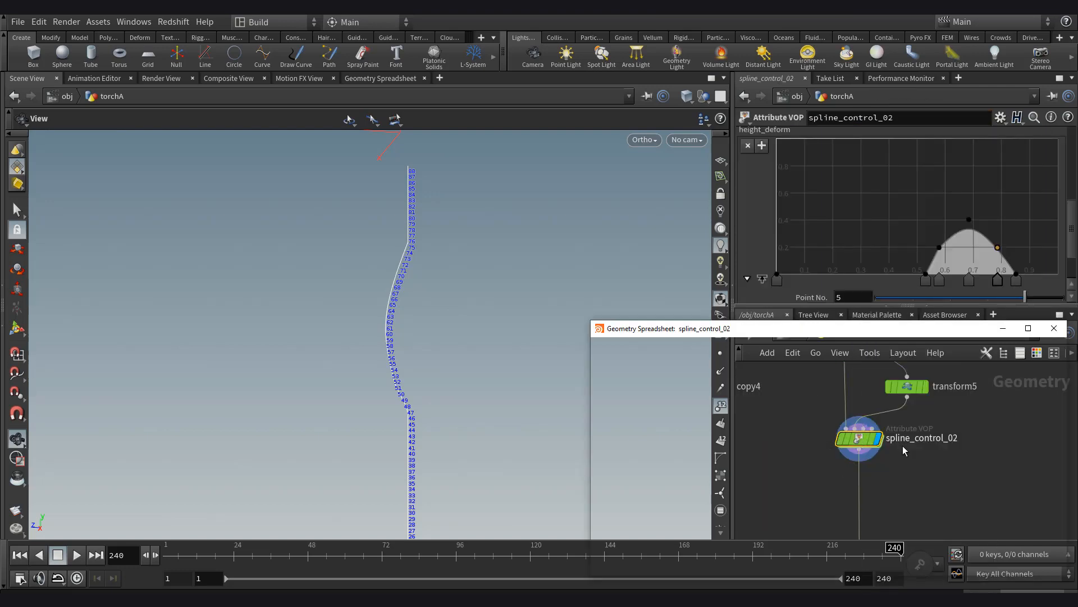
left_click_drag(851, 277, 831, 400)
left_click_drag(651, 444, 654, 295)
scroll(660, 322, "up", 3)
scroll(660, 321, "up", 3)
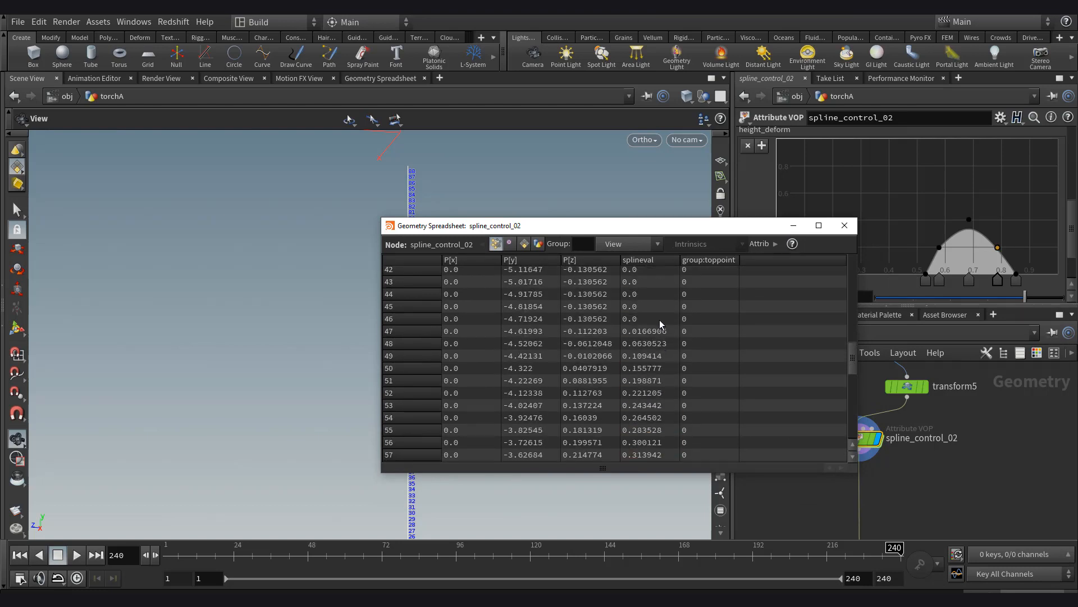
scroll(651, 354, "down", 7)
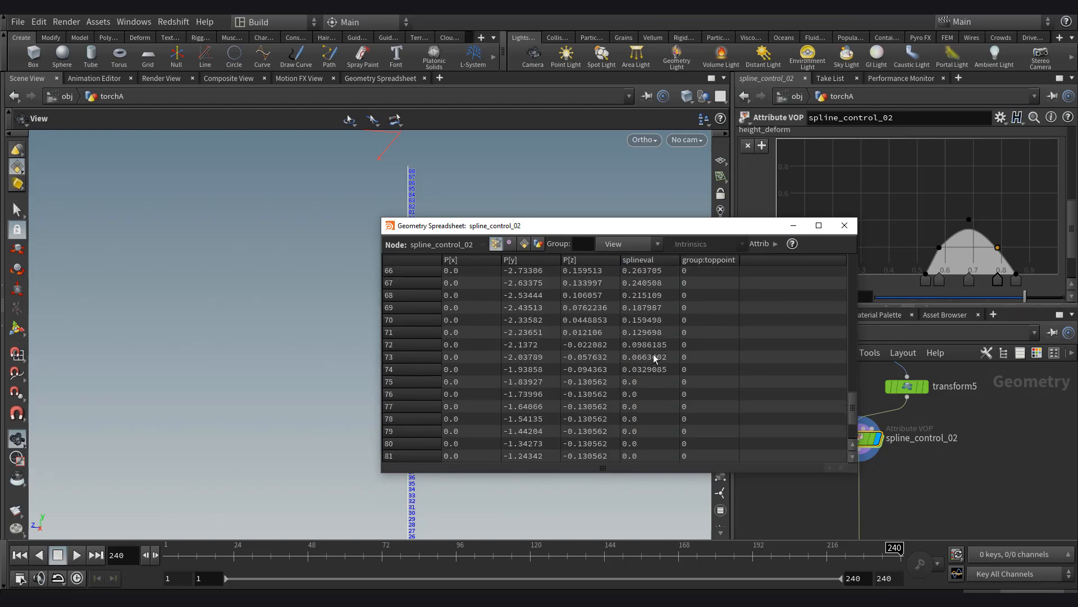
left_click(656, 418, "shift")
scroll(661, 409, "up", 3)
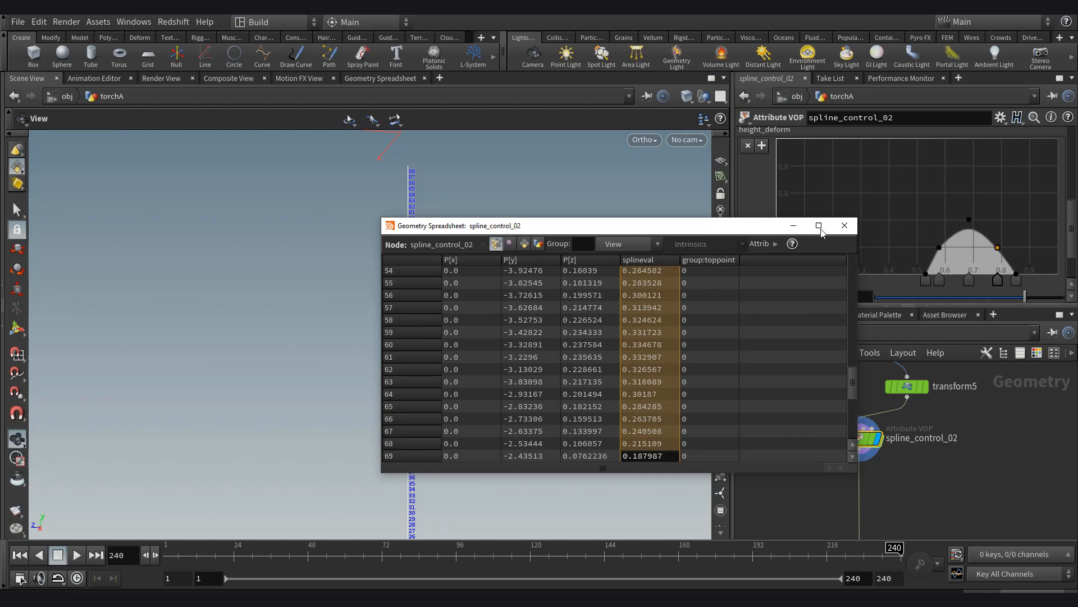
left_click(844, 226)
Insert a Delete node below spline_control_02, display it and set its entity to Points.
middle_click_drag(908, 491, 909, 470)
key("Tab")
type("delete")
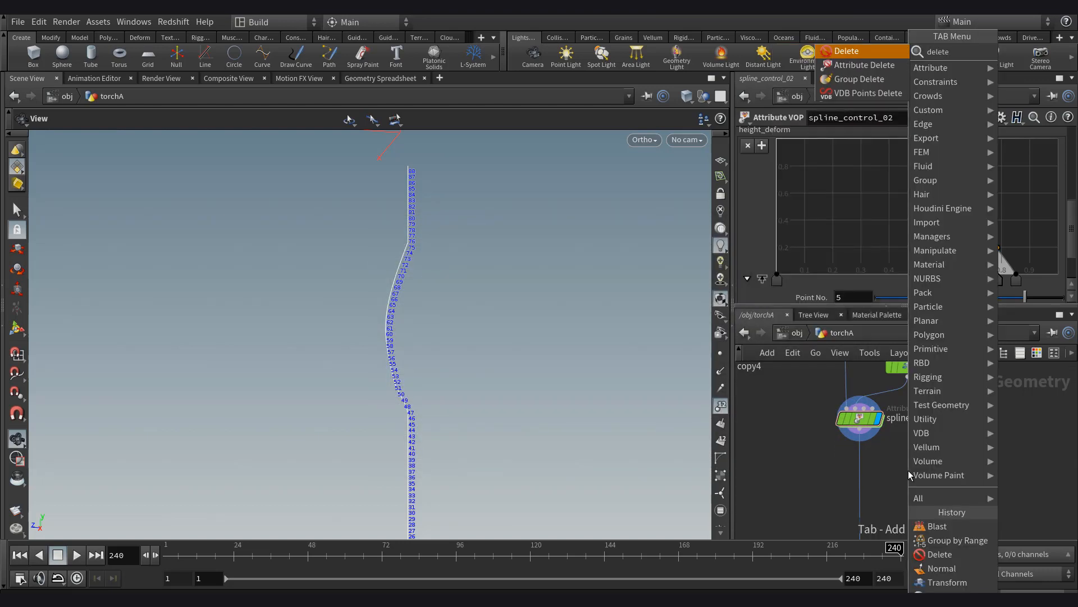
key("Return")
scroll(893, 481, "up", 2)
left_click(861, 481)
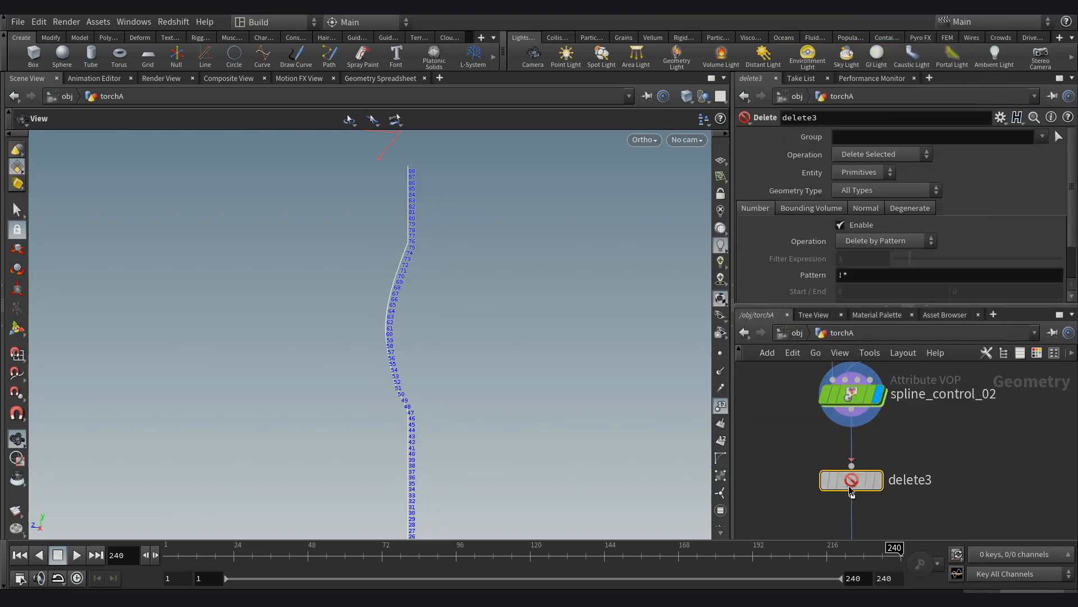
left_click(865, 173)
left_click(865, 185)
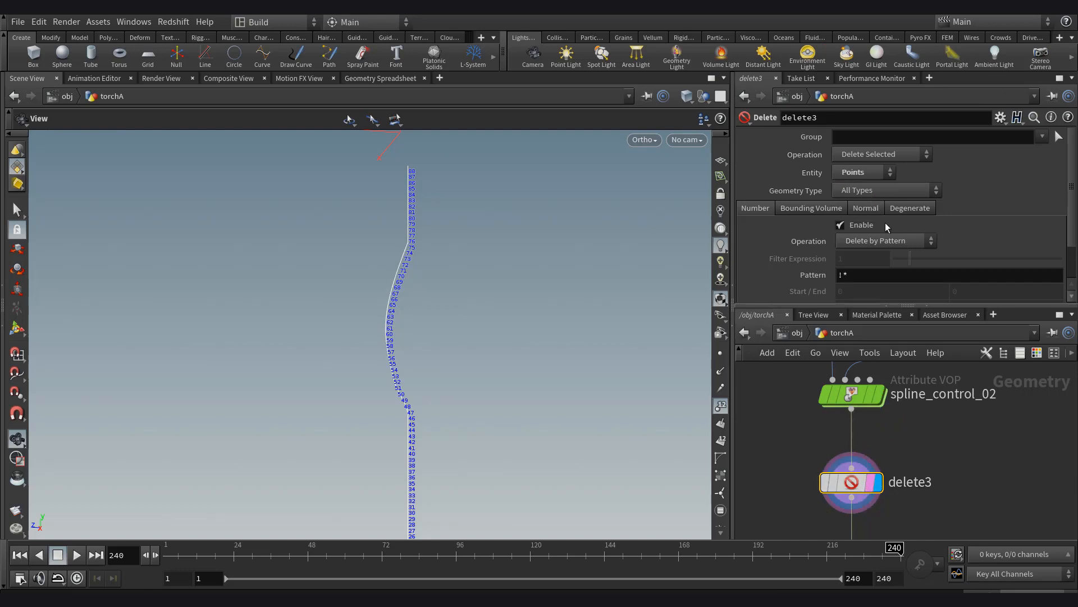
left_click(885, 240)
left_click(882, 281)
left_click(851, 259)
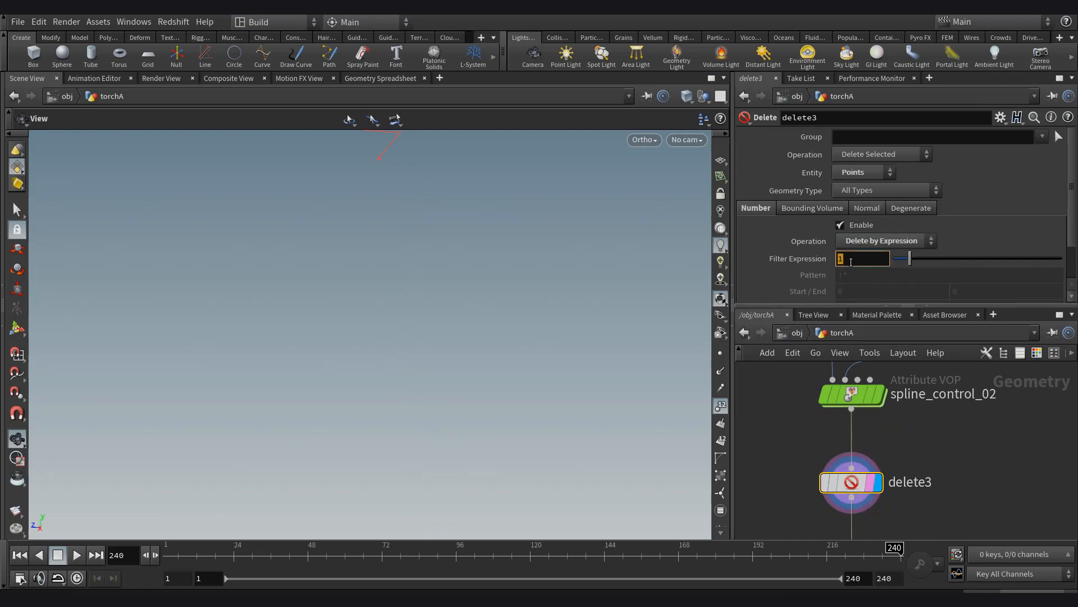
type("@splineval > 0")
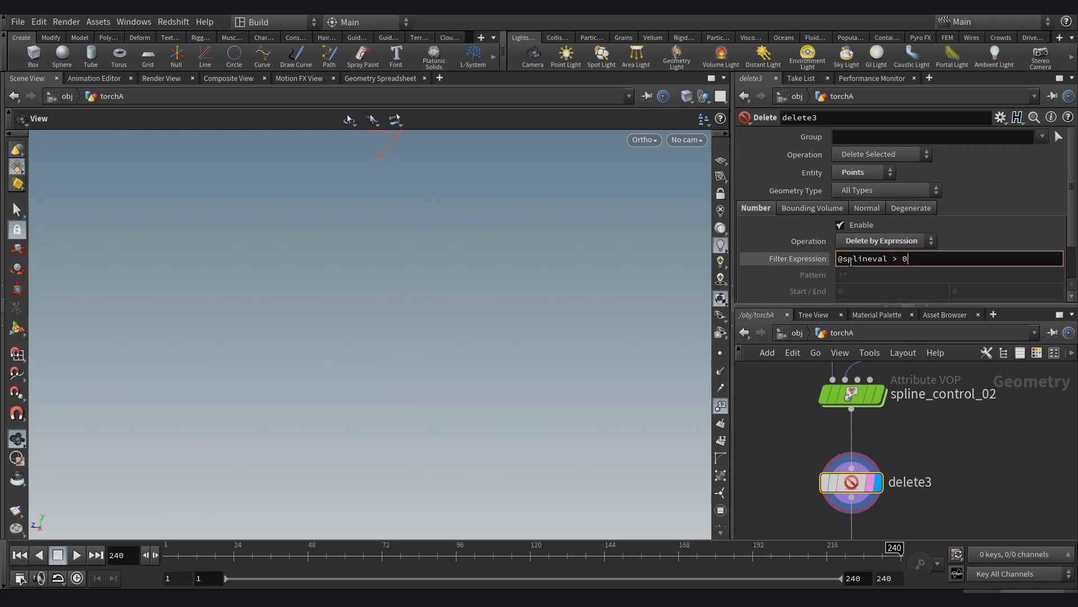
key("Return")
left_click(878, 163)
left_click(877, 181)
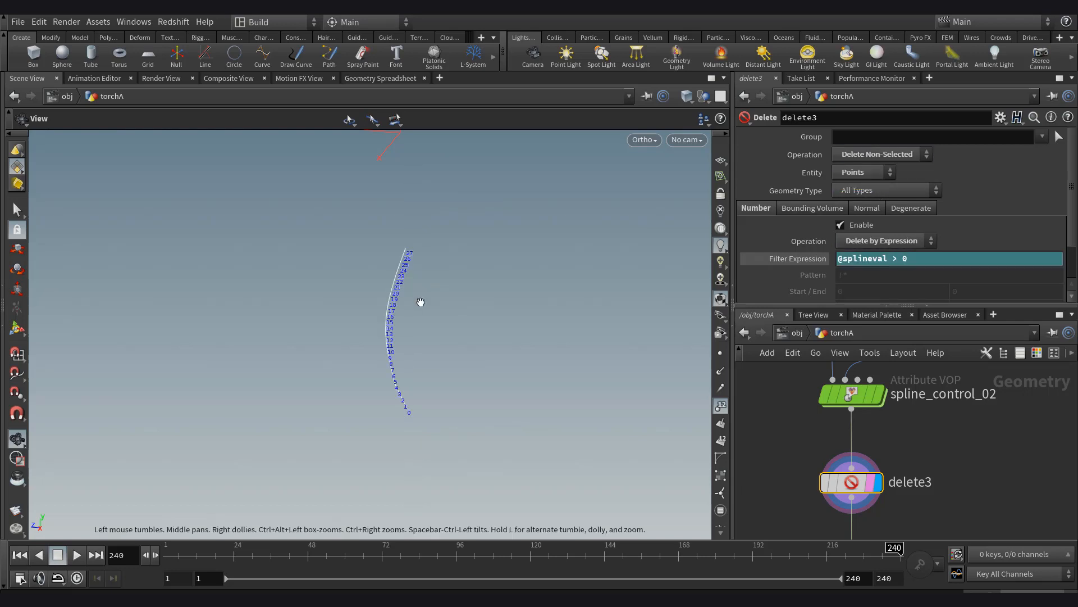
Move delete3 onto a side branch of spline_control_02 and append a displayed Group by Range node to it.
scroll(926, 450, "down", 2)
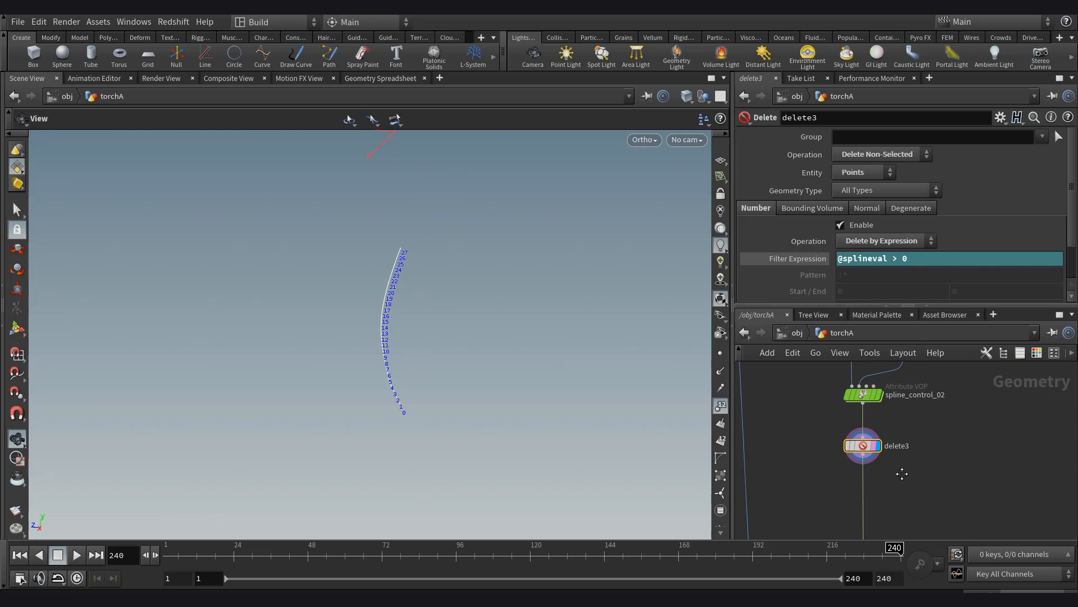
middle_click_drag(902, 474, 894, 465)
left_click_drag(428, 327, 388, 360)
middle_click_drag(879, 438, 840, 400)
key("Tab")
type("pointwr")
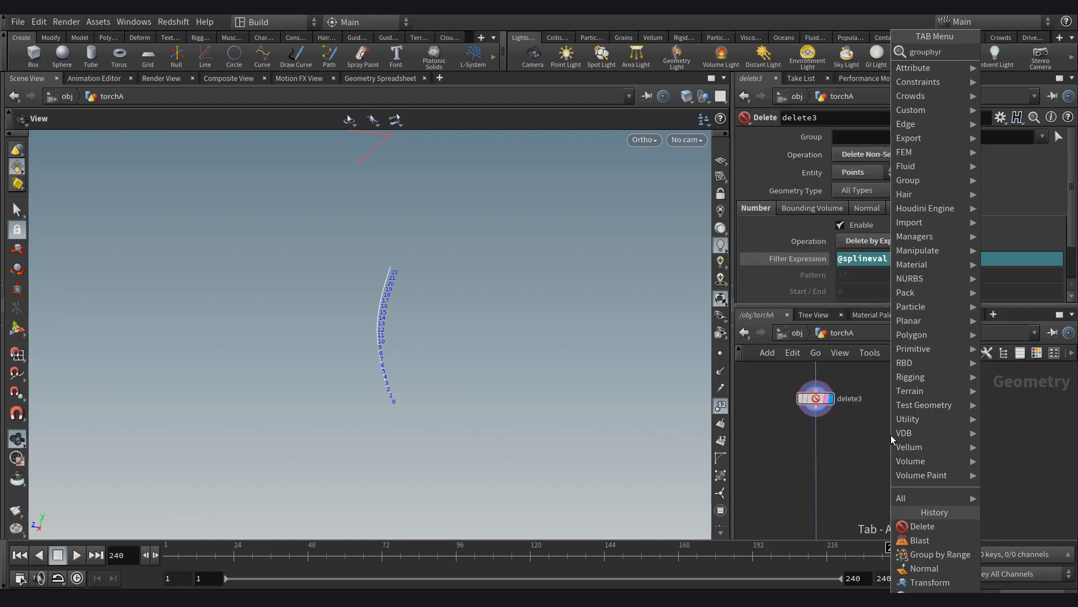
key("Return")
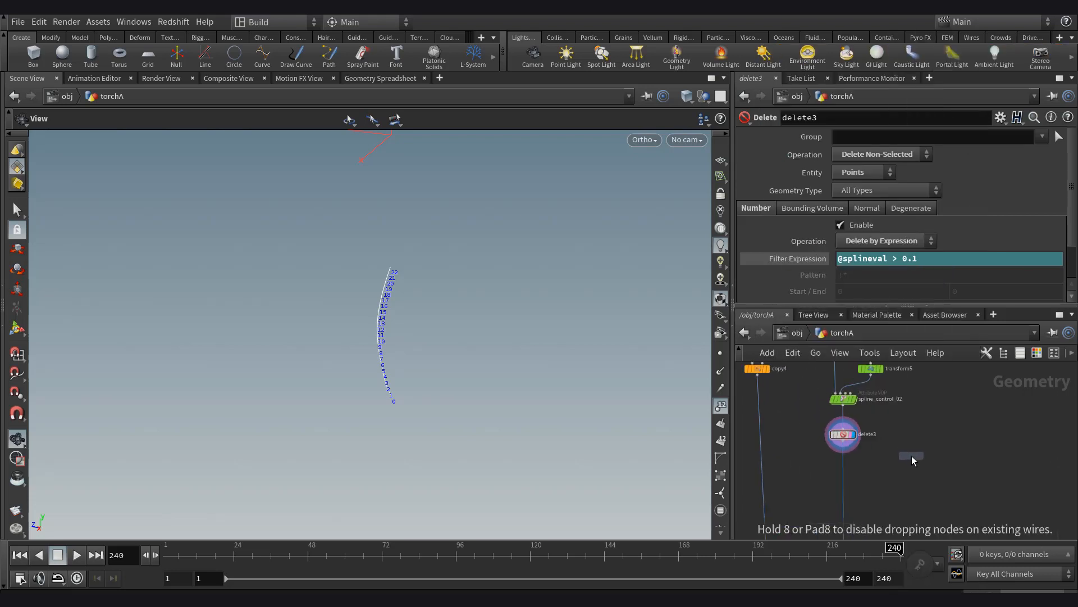
left_click(912, 456)
left_click_drag(844, 438, 902, 434)
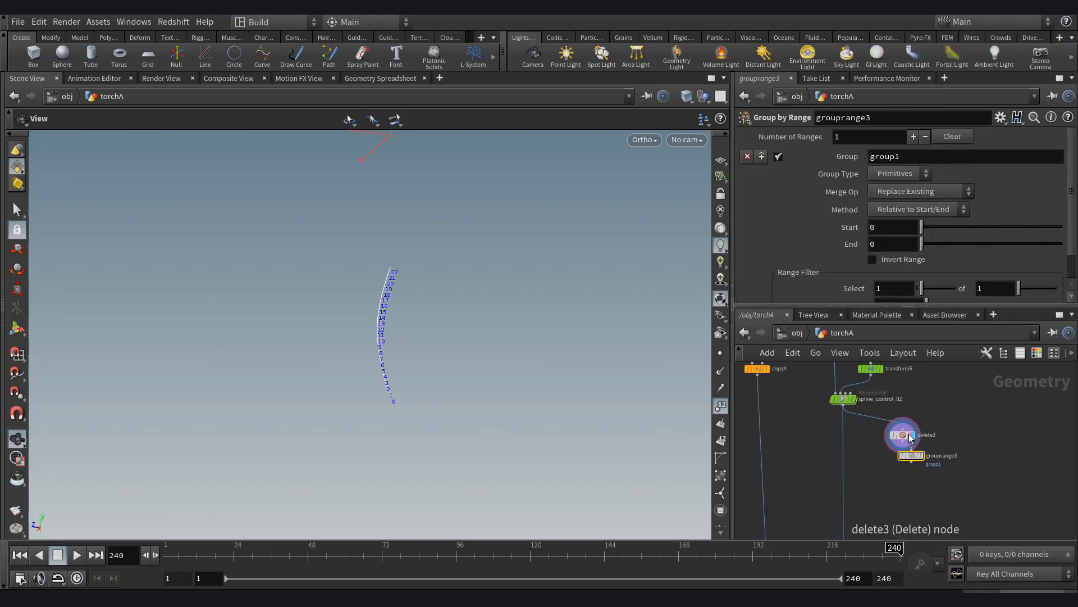
scroll(902, 446, "up", 5)
left_click_drag(924, 475, 905, 469)
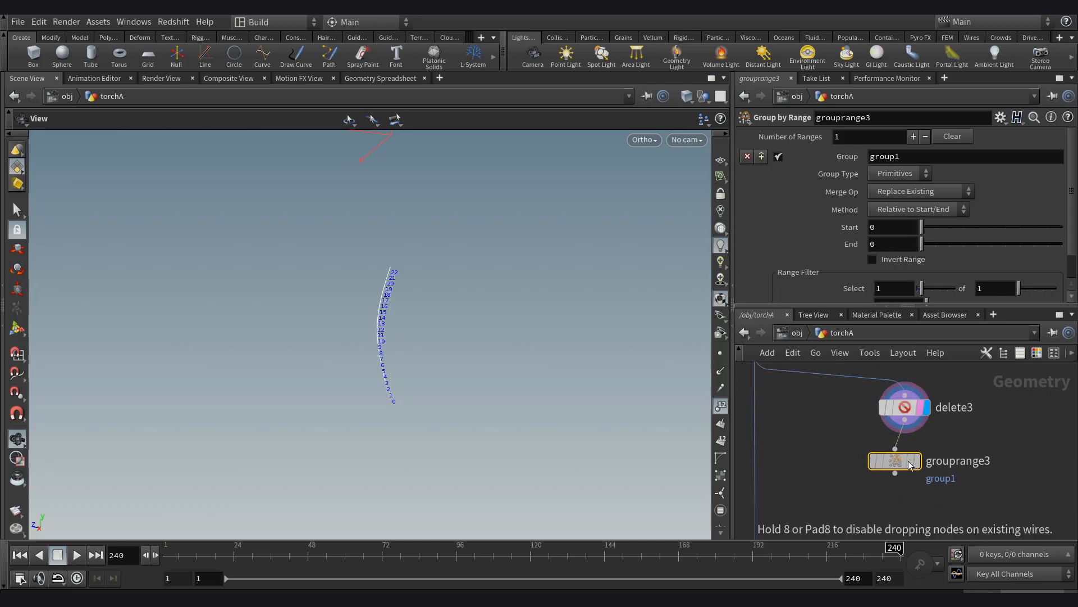
left_click(926, 470)
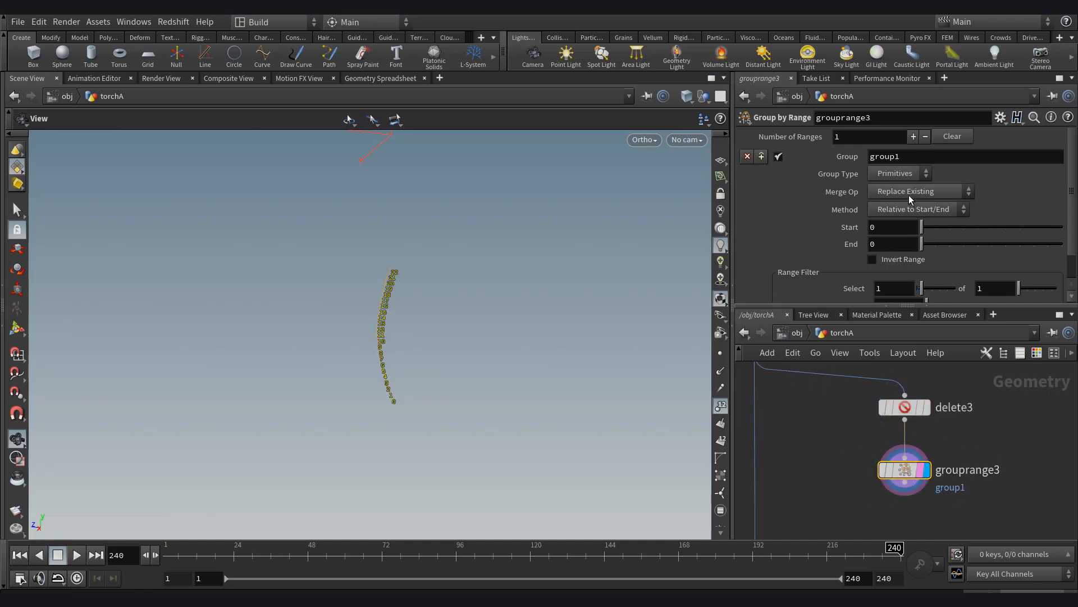
Configure the range group, named middle, for Points using Equal Partitions with 2 partitions.
left_click(886, 187)
left_click(918, 210)
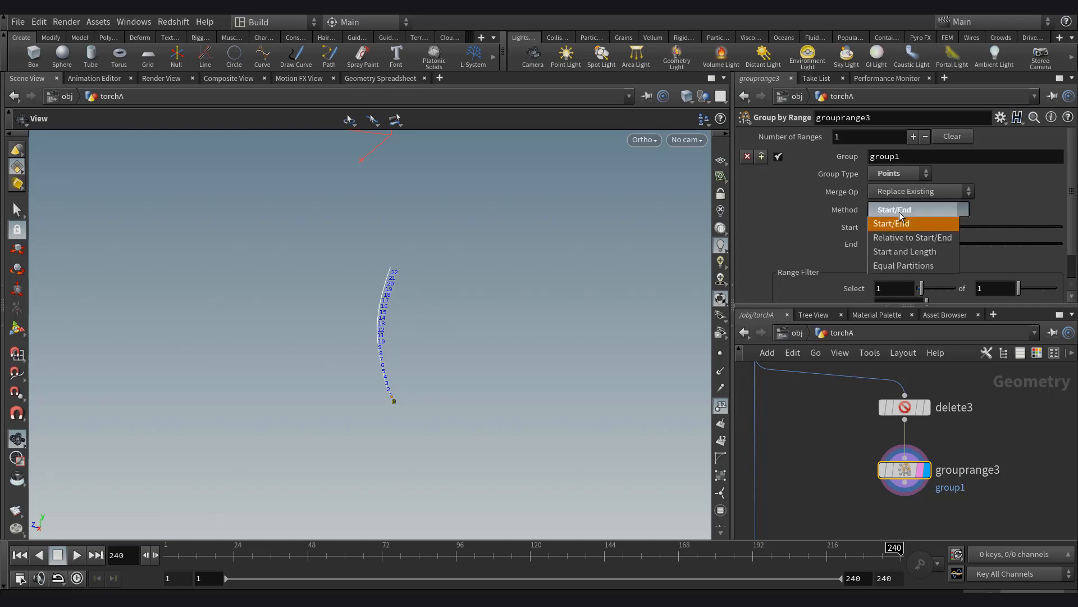
left_click(903, 262)
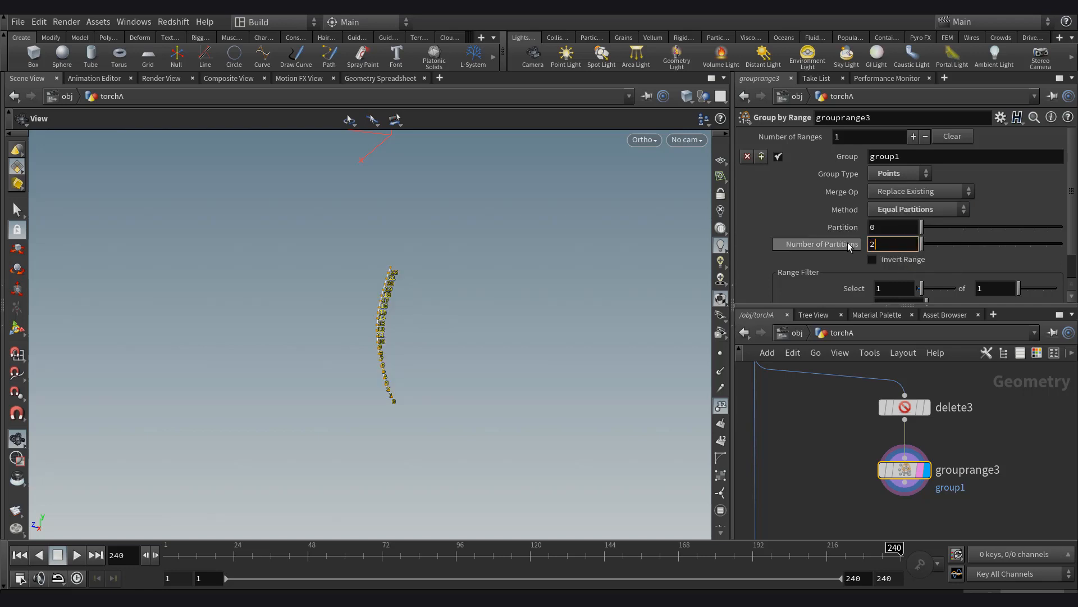
type("2")
key("Return")
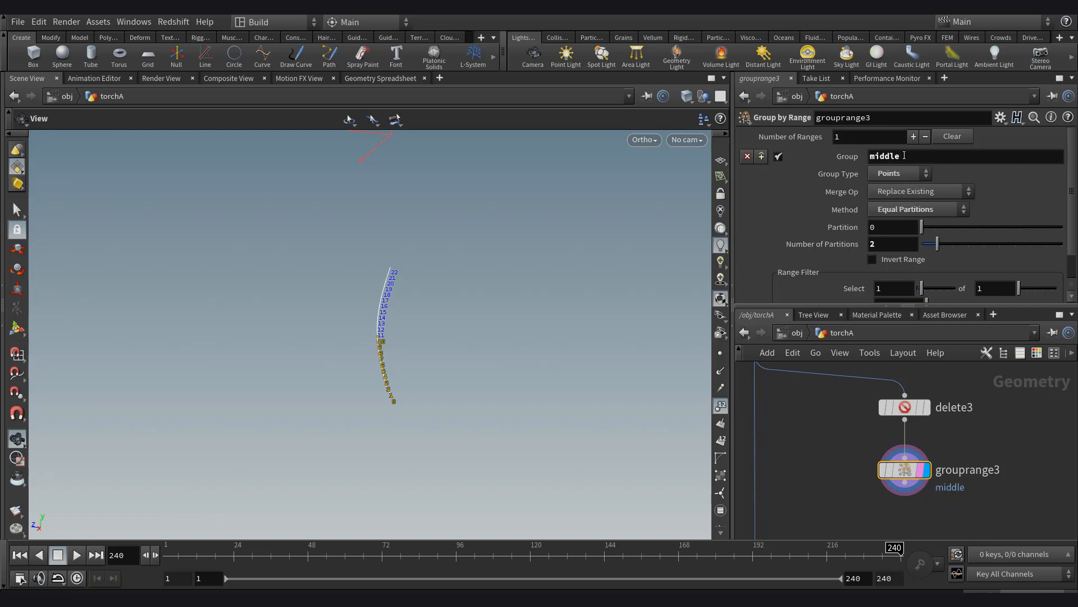
Append a Blast node below grouprange3, display it and set its group to middle.
key("Tab")
type("bl")
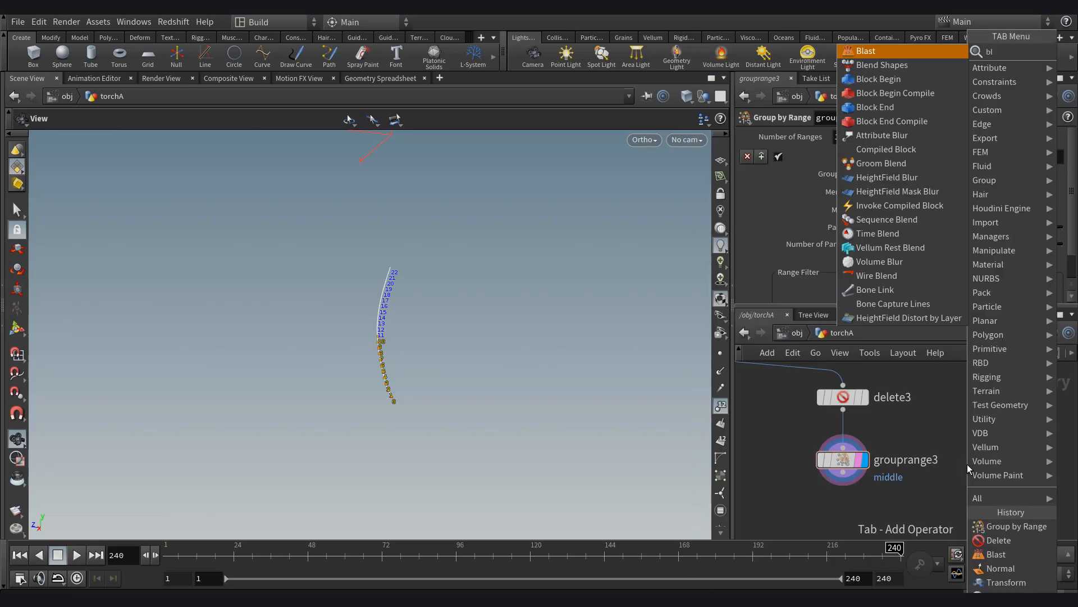
key("Return")
left_click(850, 493)
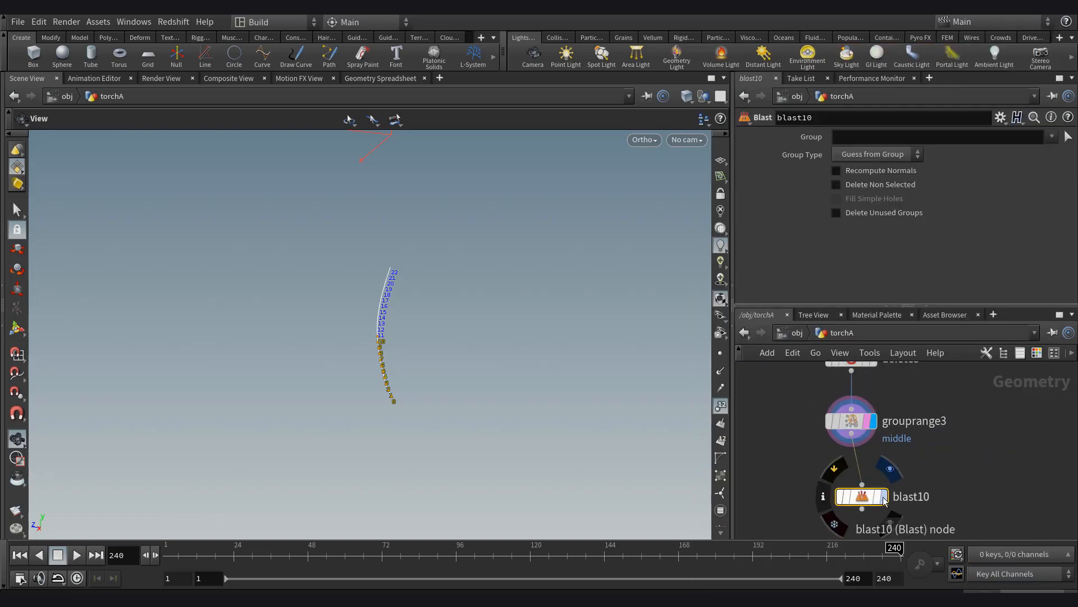
left_click(1053, 137)
left_click(996, 166)
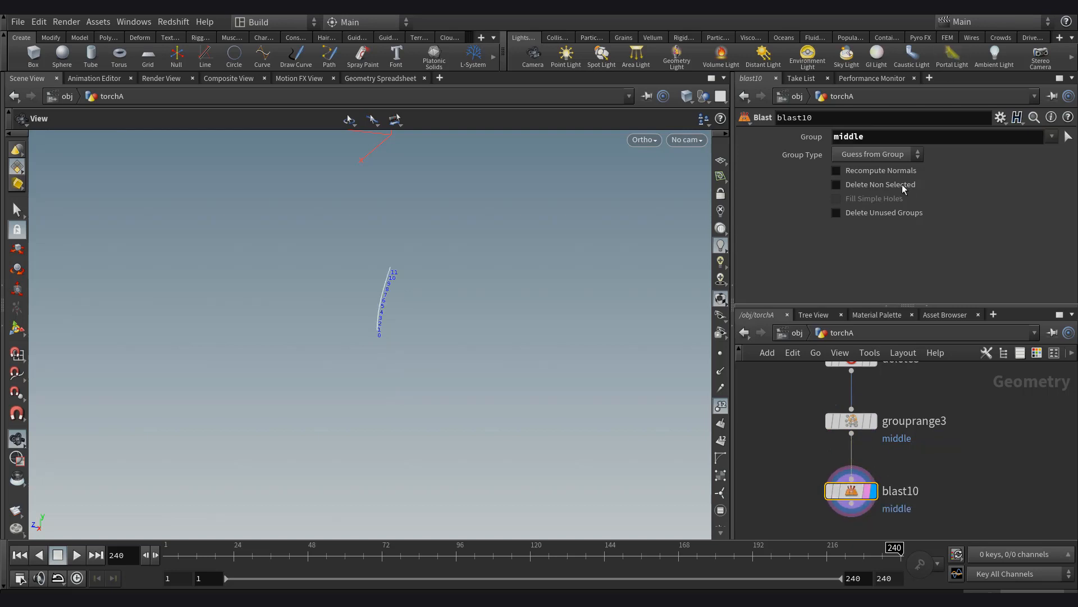
Append a Delete node below blast10.
key("Tab")
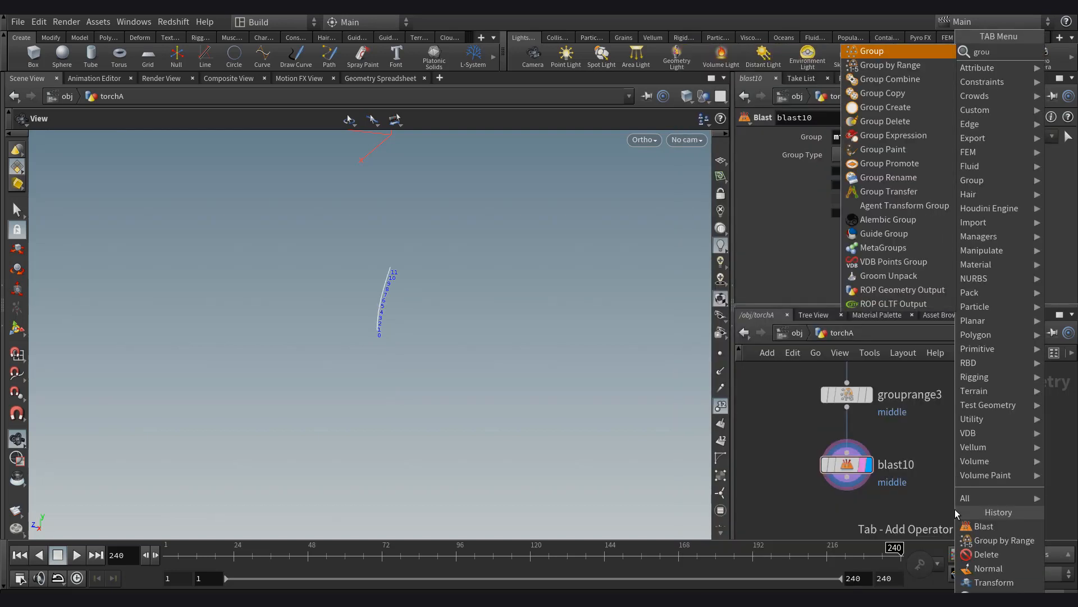
type("del")
key("Return")
middle_click_drag(938, 500, 956, 467)
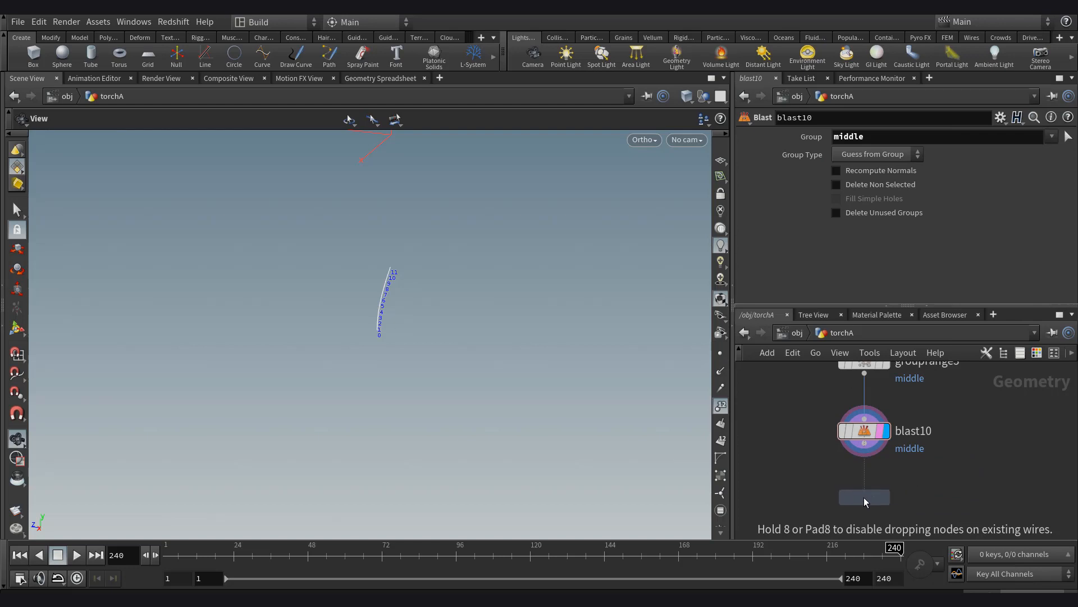
left_click(864, 497)
left_click_drag(864, 486, 878, 459)
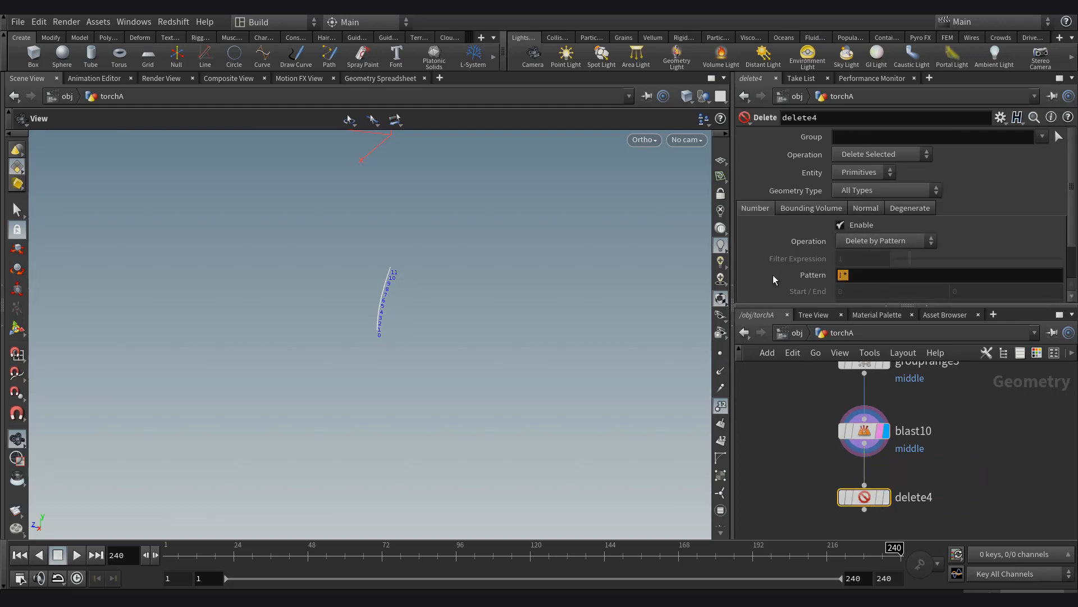
Set delete4 to Delete Non-Selected on Points with the pattern 0, and display it.
type("0")
key("Return")
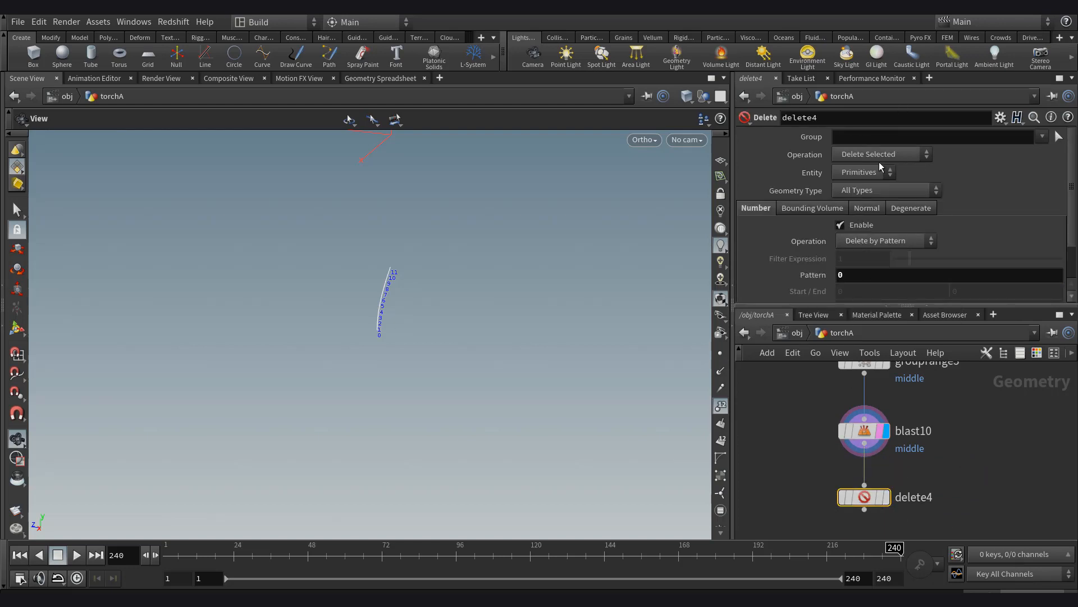
left_click(849, 199)
left_click(880, 154)
left_click(877, 182)
left_click(887, 496)
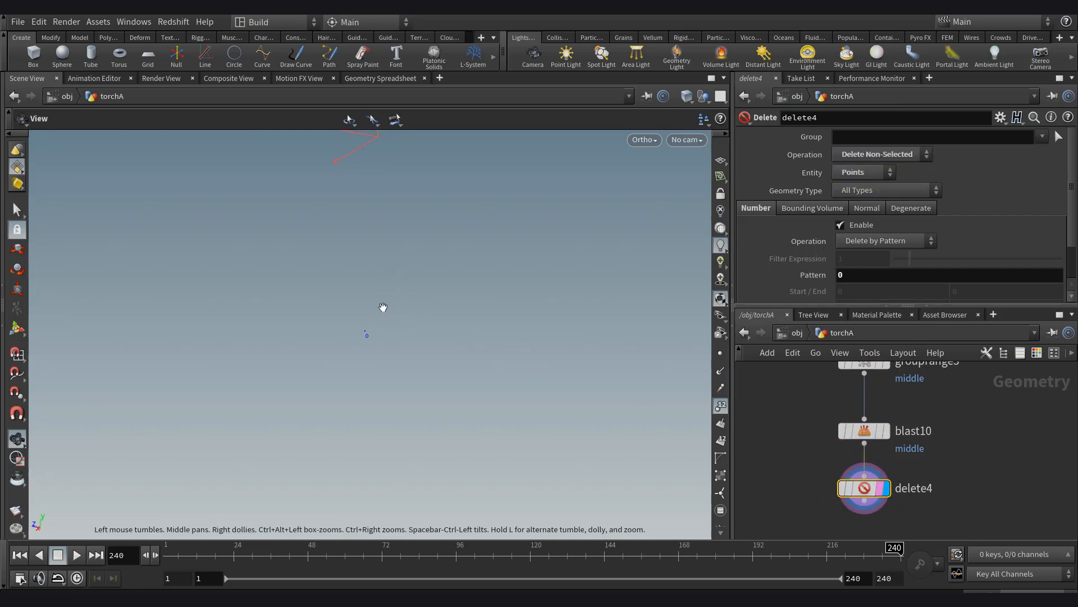
Add a Grid node beside delete4, display it and frame the grid in the viewport.
scroll(881, 406, "down", 2)
scroll(880, 405, "down", 5)
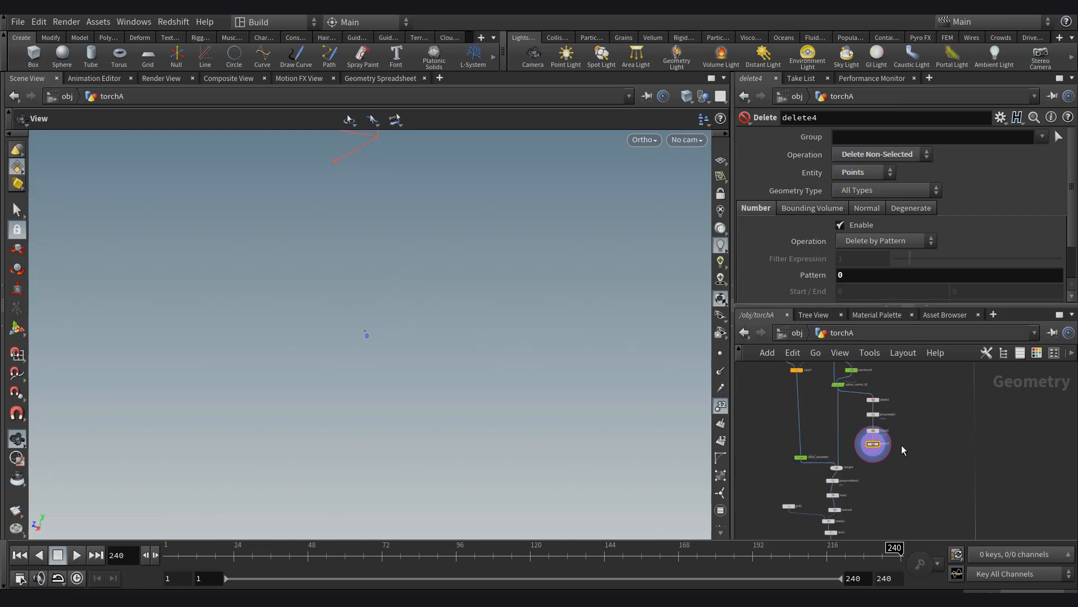
key("Tab")
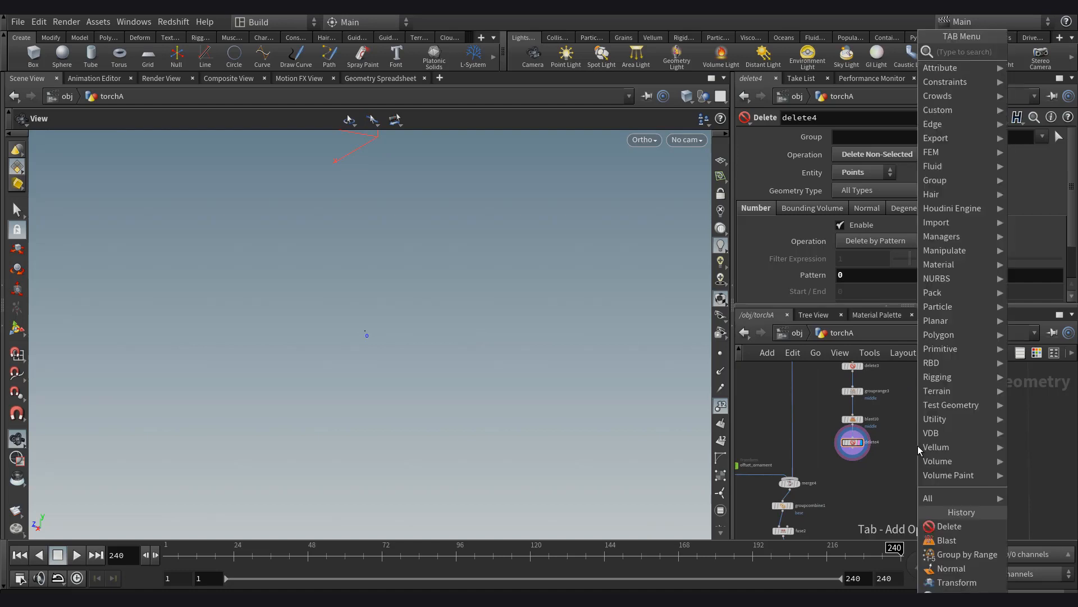
type("grid")
key("Return")
left_click(917, 446)
scroll(926, 446, "up", 3)
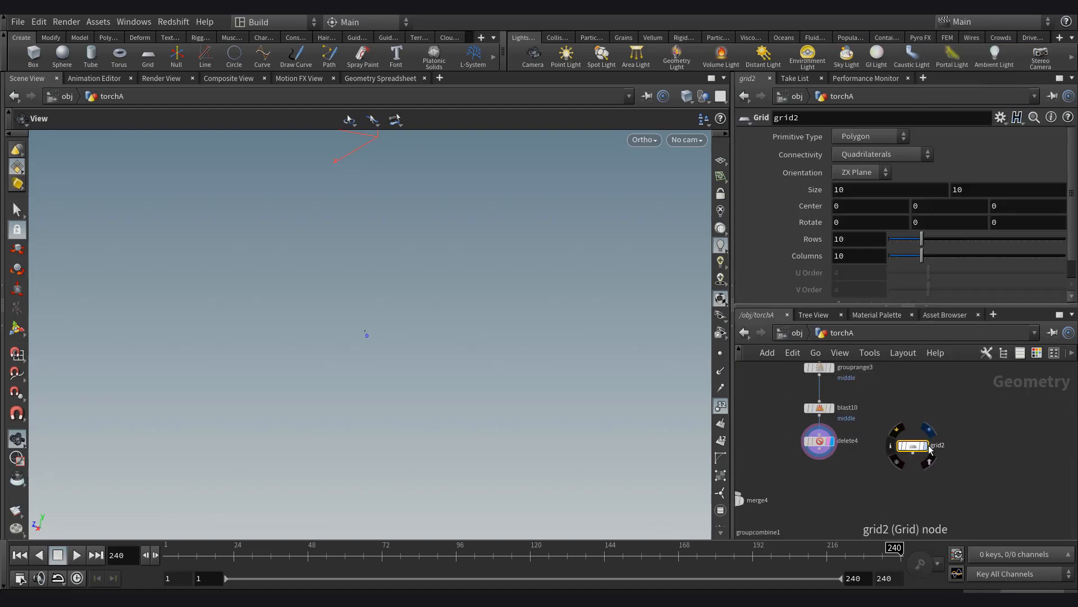
left_click(925, 446)
left_click_drag(922, 447, 963, 420)
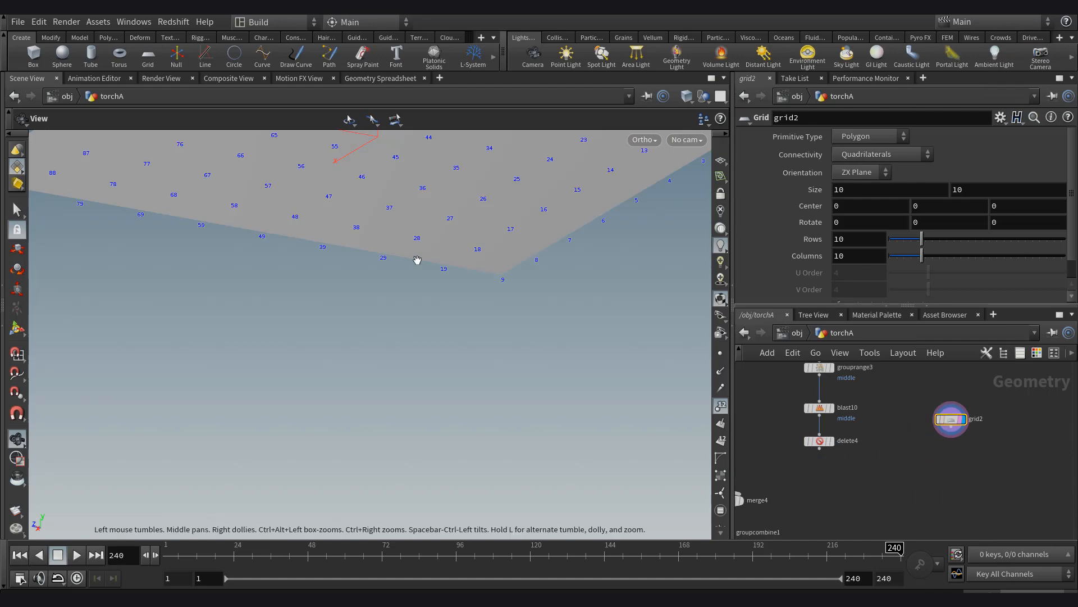
key("space+h")
left_click_drag(400, 319, 362, 306)
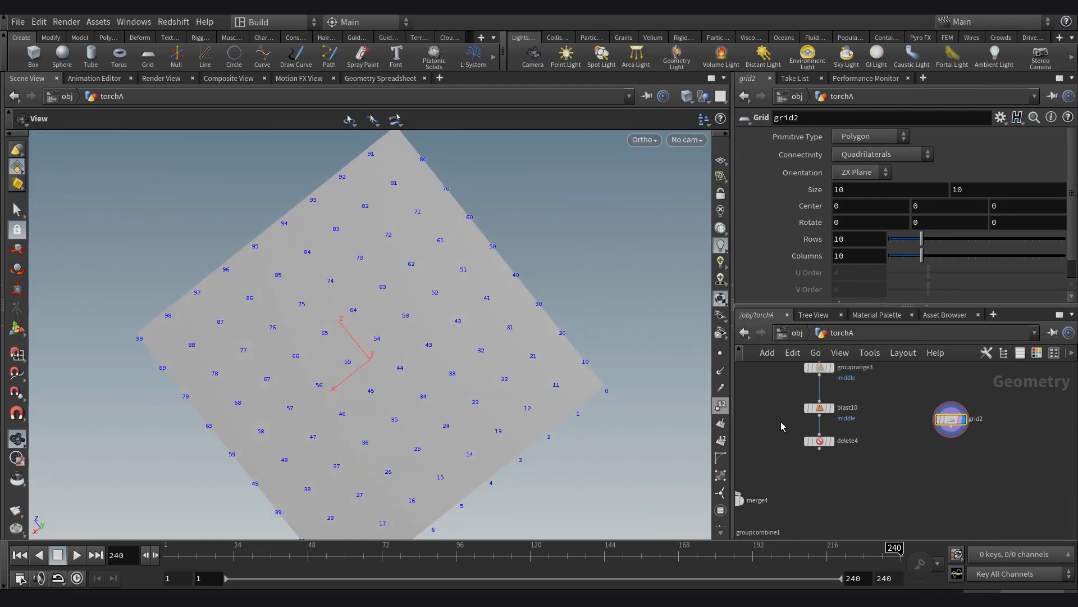
Add a Copy Stamp node below delete4, wired to copy grid2 onto delete4's point, and display it.
key("Tab")
key("Return")
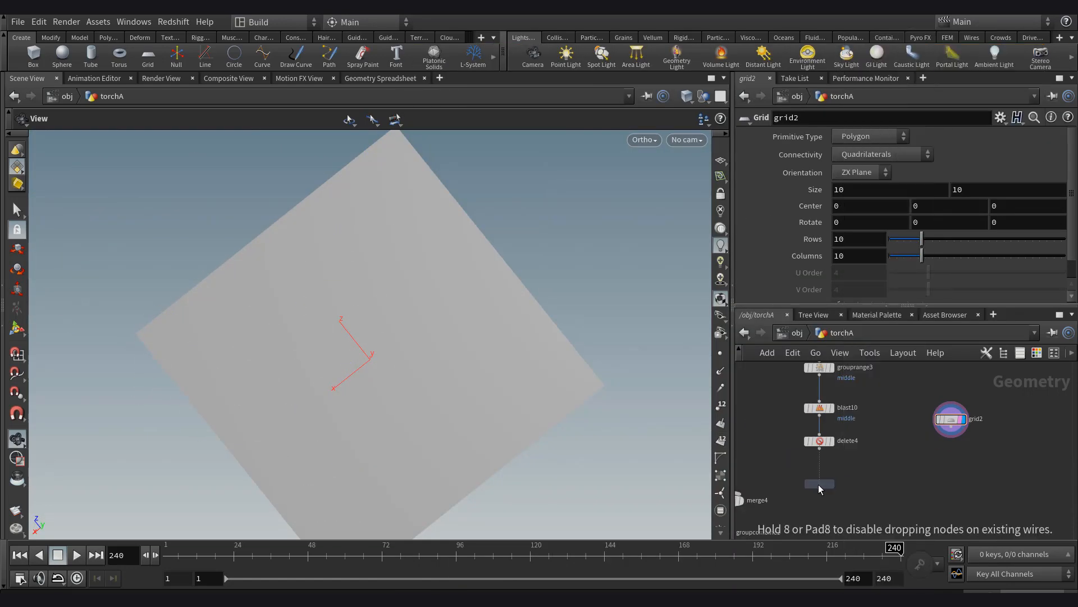
left_click(818, 484)
left_click_drag(814, 476, 813, 437)
scroll(836, 475, "up", 2)
left_click(831, 488)
Wire copy5 into merge3 and display merge3 to show the grid with the whole torch.
scroll(891, 499, "down", 4)
middle_click_drag(898, 509, 914, 420)
scroll(915, 423, "down", 2)
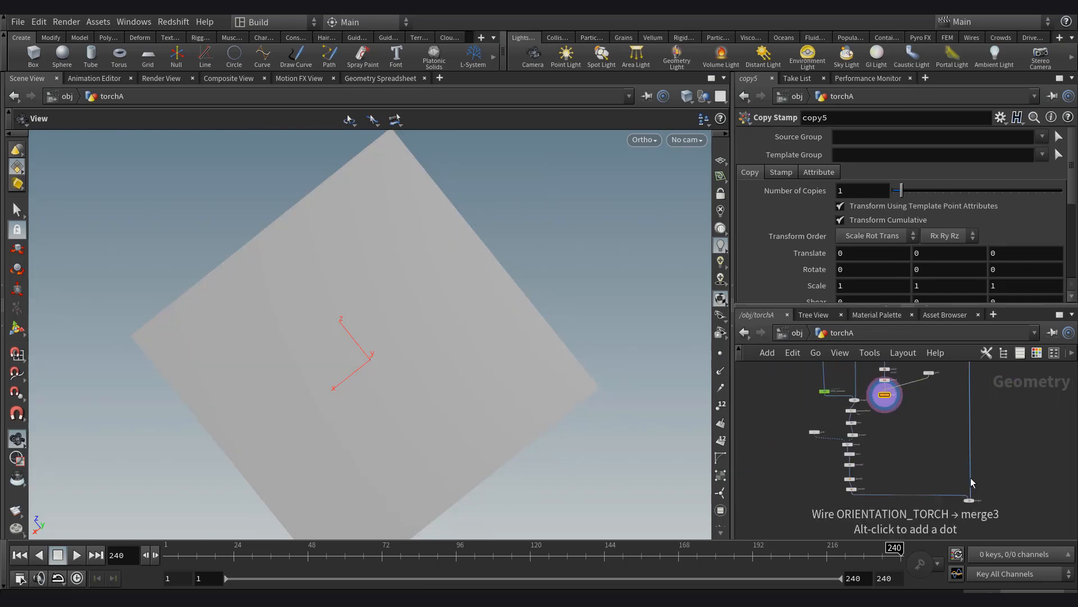
scroll(971, 495, "up", 3)
left_click(970, 499)
middle_click_drag(842, 388, 905, 436)
left_click(880, 419)
middle_click_drag(931, 482, 902, 376)
scroll(958, 448, "up", 3)
left_click(962, 448)
left_click_drag(385, 392, 483, 306)
Set grid2's orientation to XY Plane after trying YZ Plane.
scroll(843, 391, "down", 3)
middle_click_drag(842, 390, 914, 440)
scroll(913, 440, "down", 5)
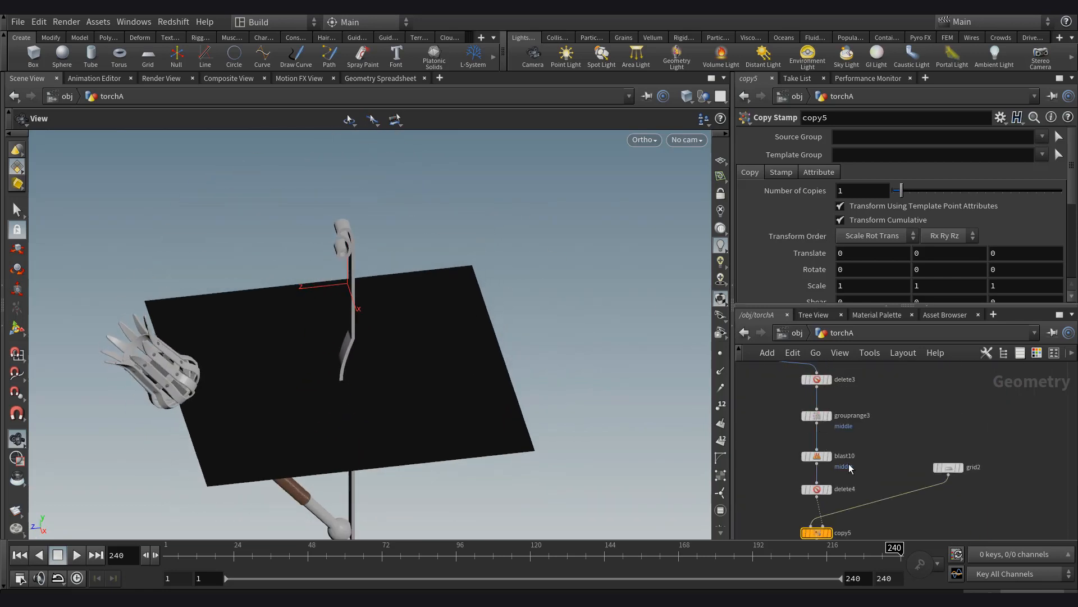
left_click(948, 468)
left_click(868, 173)
left_click(863, 201)
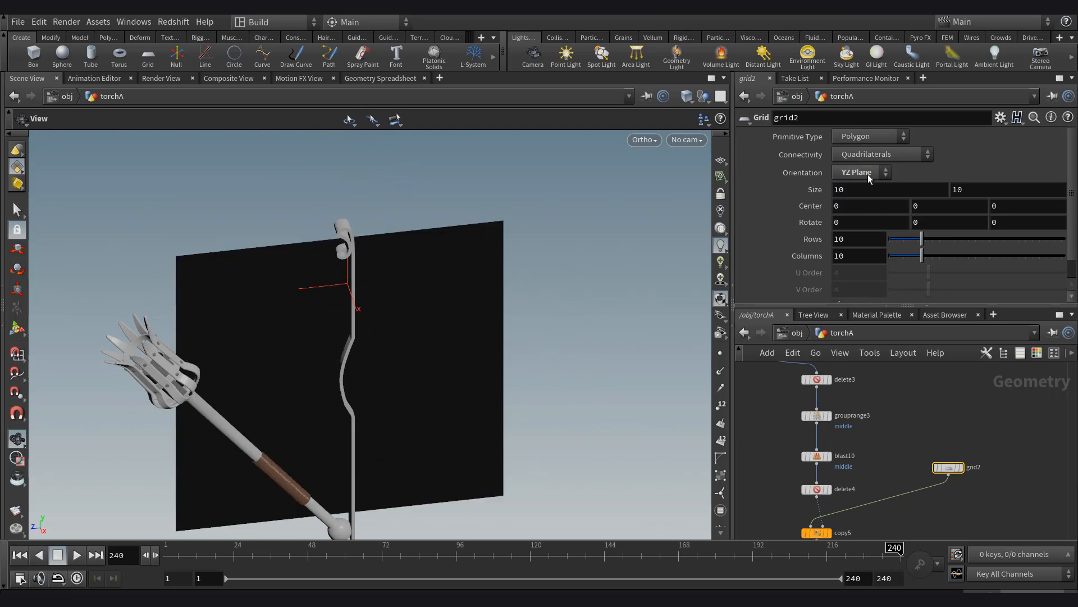
left_click(867, 174)
left_click(862, 187)
left_click_drag(560, 296, 567, 295)
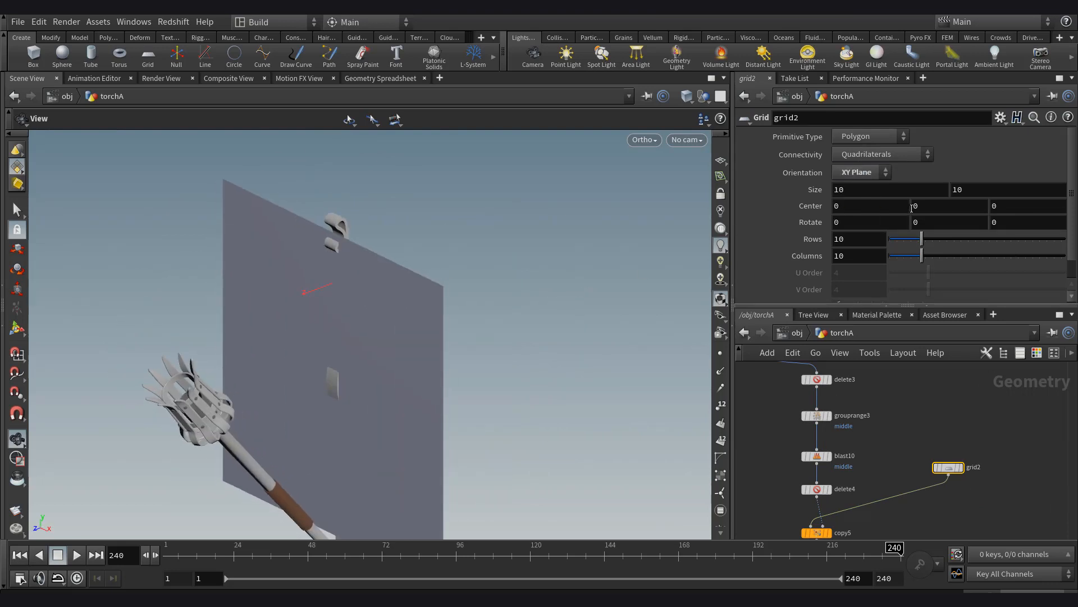
Try rotating grid2 by 45 on the X axis and on the Y axis, and undo both rotations.
type("45")
key("Return")
double_click(933, 223)
type("45")
key("Return")
key("ctrl+z")
key("Return")
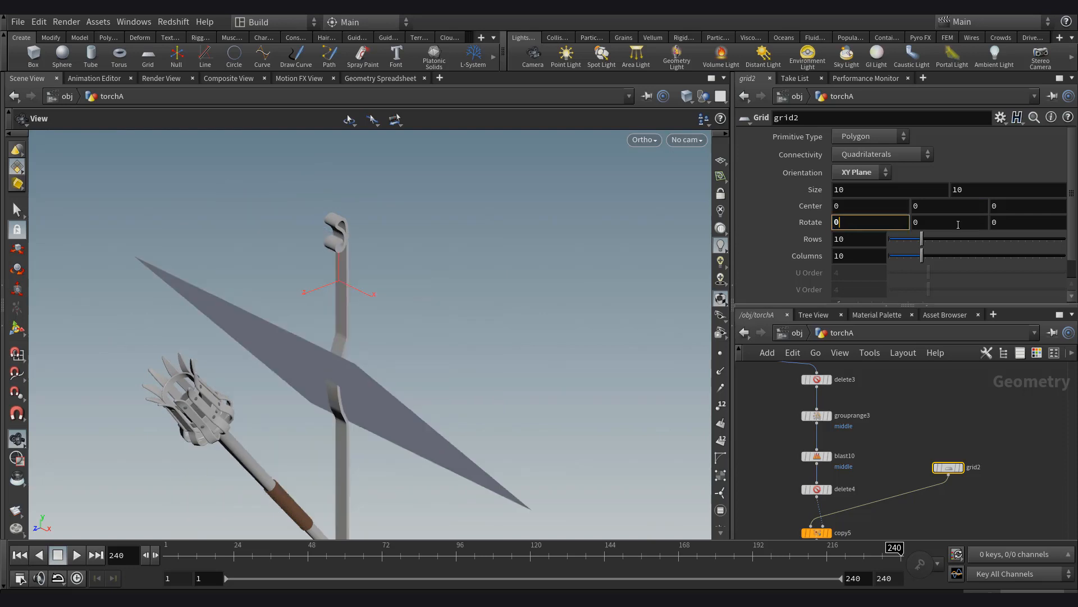
key("ctrl+z")
Rotate grid2 by 45 on the Z axis and set its rows and columns to 2.
double_click(1035, 223)
type("45")
key("Return")
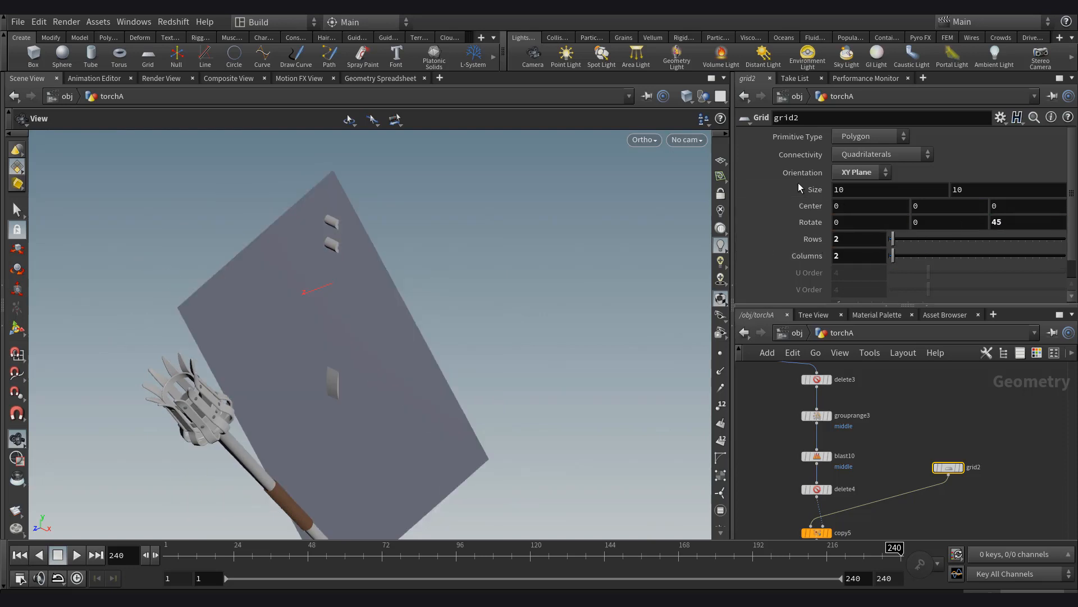
Shrink grid2 to a size of 2.9 by 2.9 so it forms a small diamond plate.
middle_click_drag(801, 188, 357, 242)
left_click_drag(387, 393, 352, 382)
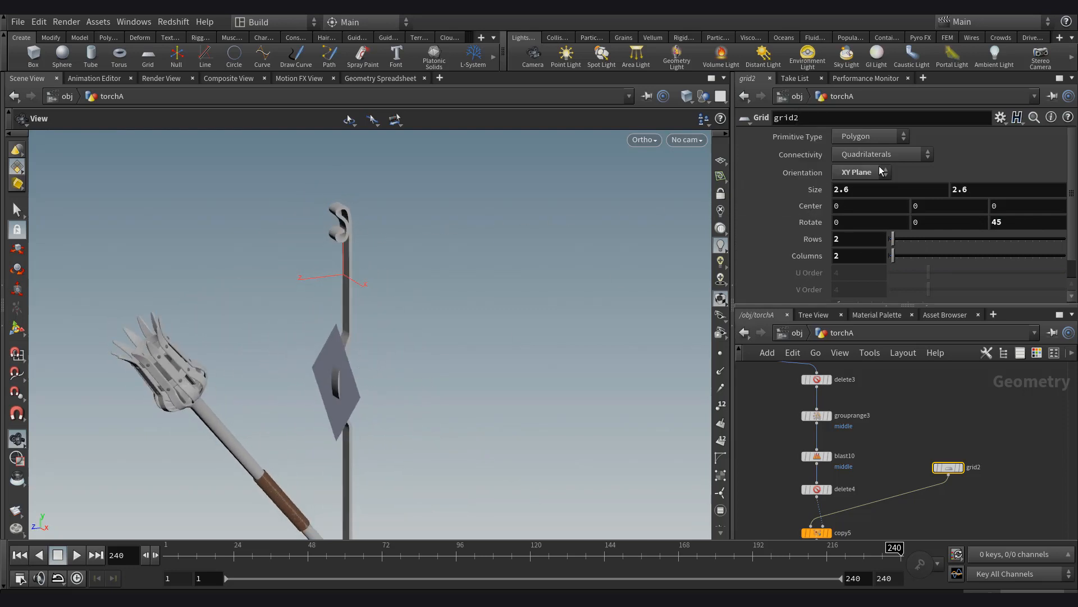
middle_click_drag(811, 189, 828, 191)
middle_click_drag(345, 372, 390, 247)
scroll(390, 247, "up", 1)
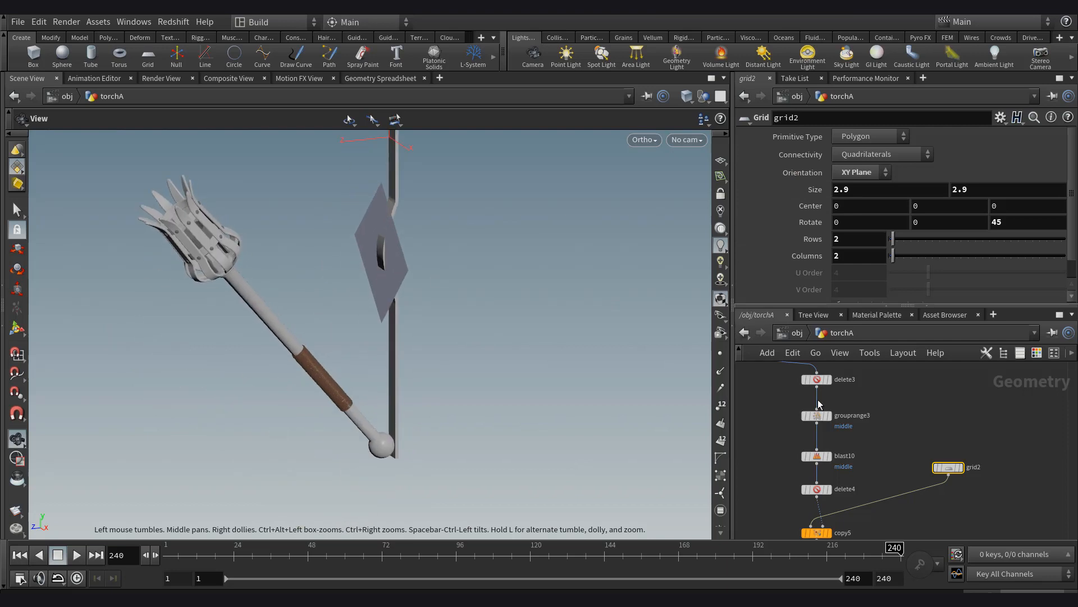
Insert a Match Size node between copy5 and merge3.
middle_click_drag(906, 536, 944, 443)
key("Tab")
type("matcha")
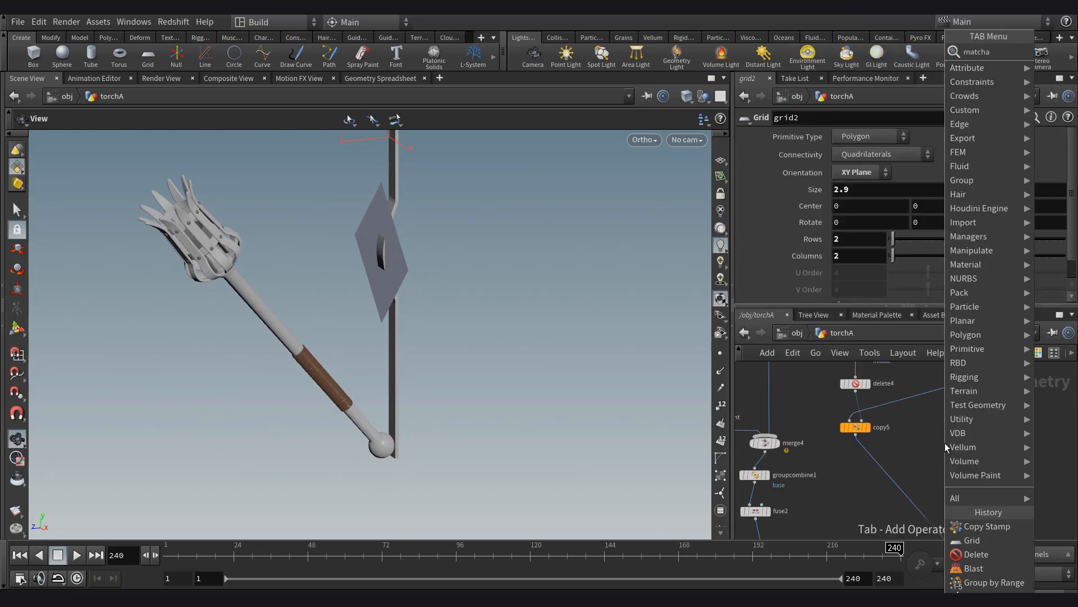
key("Return")
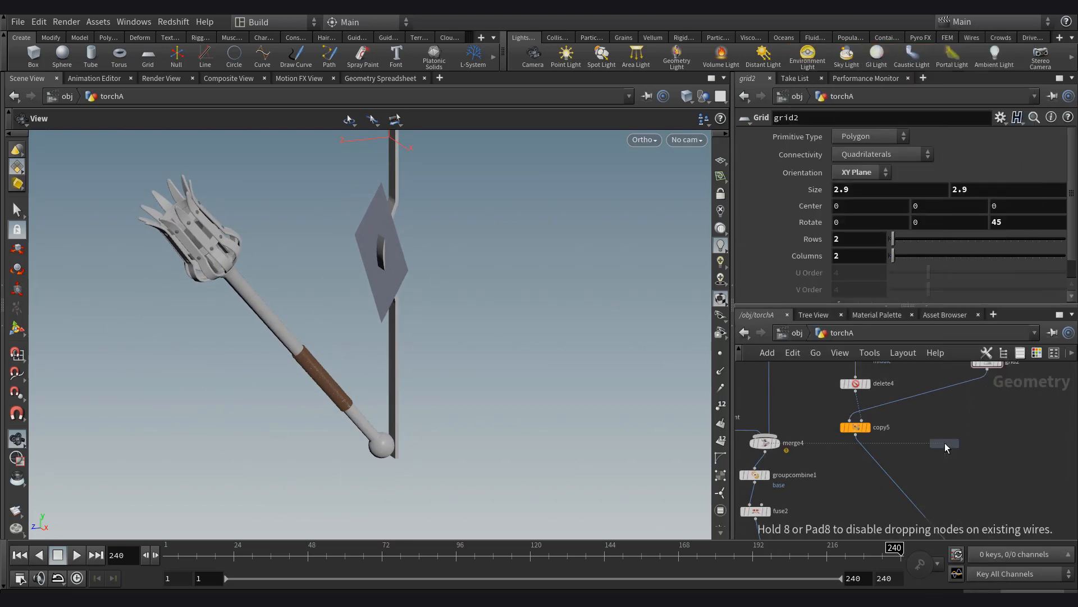
left_click(878, 473)
left_click_drag(878, 472, 857, 474)
Wire merge4 into the second input of matchsize7 as its reference, and display matchsize7.
left_click(862, 468)
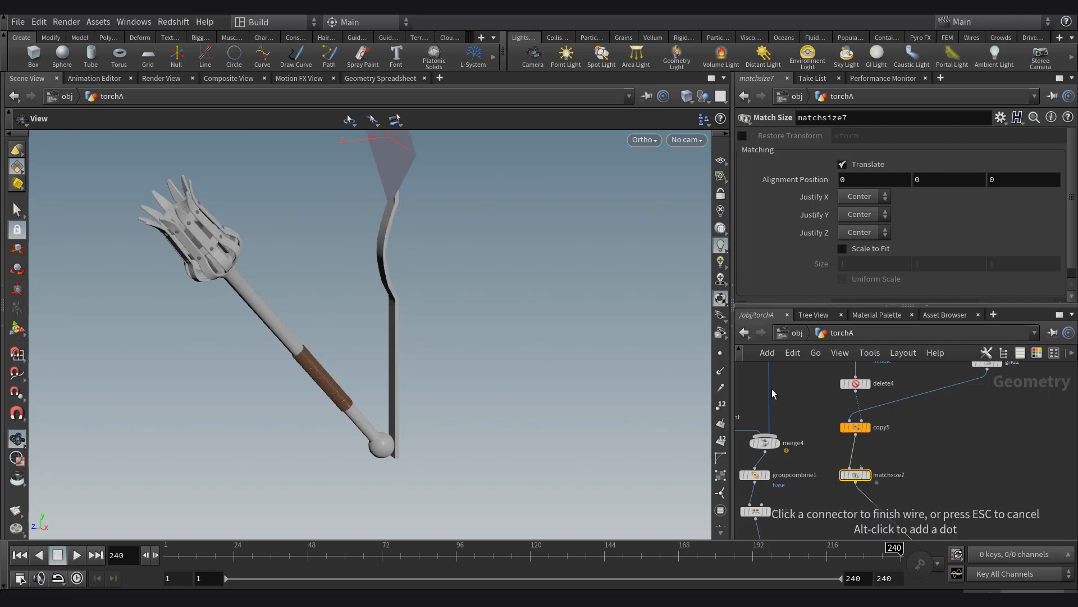
middle_click_drag(795, 381, 852, 409)
scroll(850, 454, "down", 3)
scroll(852, 410, "up", 2)
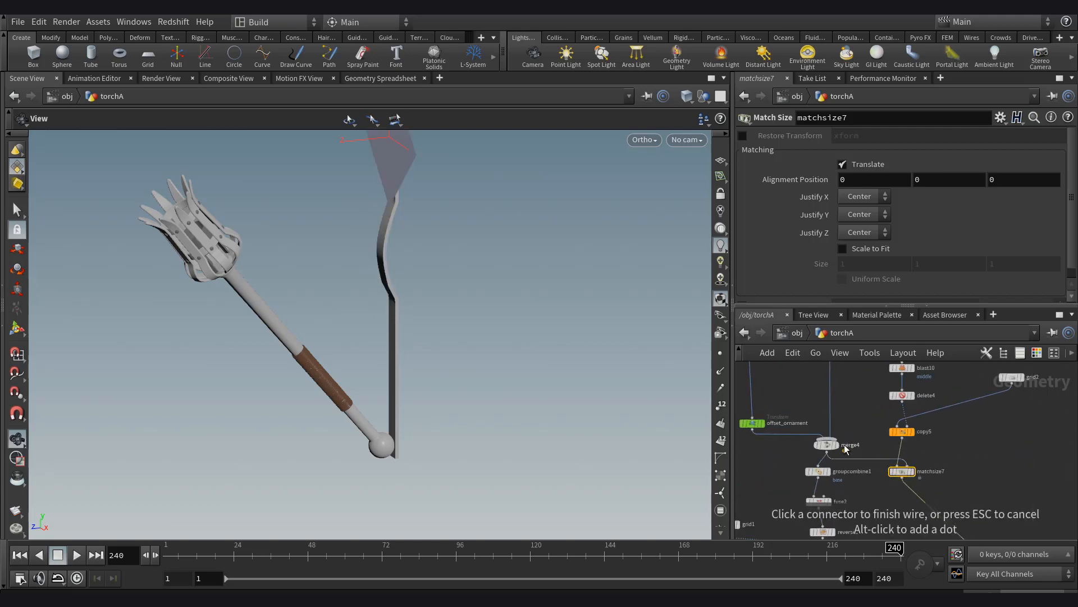
left_click(841, 446)
scroll(932, 470, "up", 2)
left_click(908, 455)
left_click(908, 492)
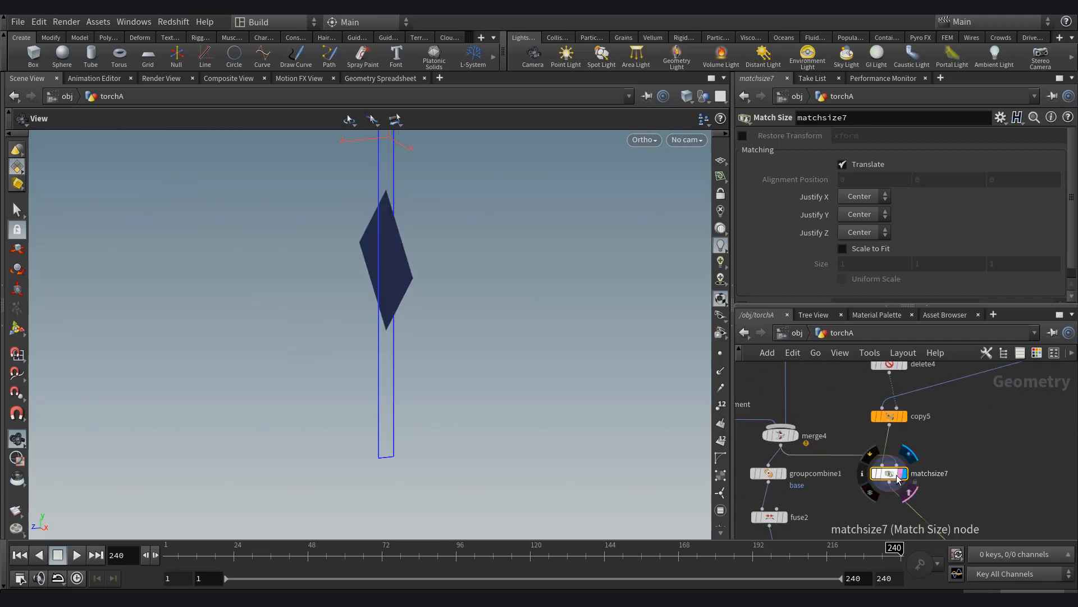
Set matchsize7's Justify Z to Min after trying Max.
left_click_drag(890, 474, 898, 473)
left_click(872, 231)
left_click(854, 289)
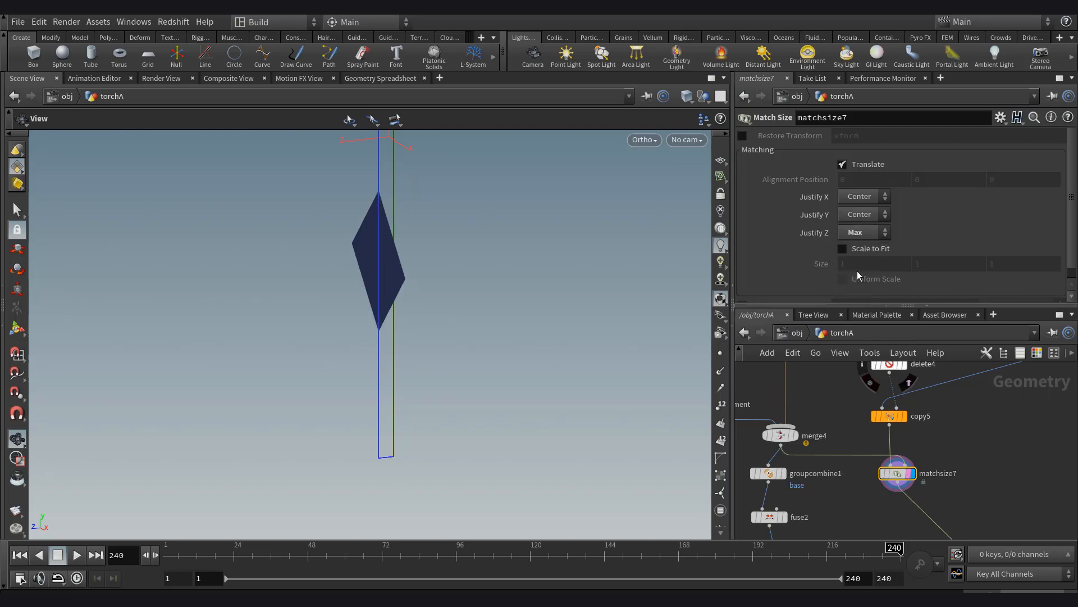
left_click(859, 232)
left_click(851, 261)
Display merge3 and check the diamond plate's alignment against the bent ornament.
scroll(870, 424, "down", 4)
scroll(957, 530, "up", 5)
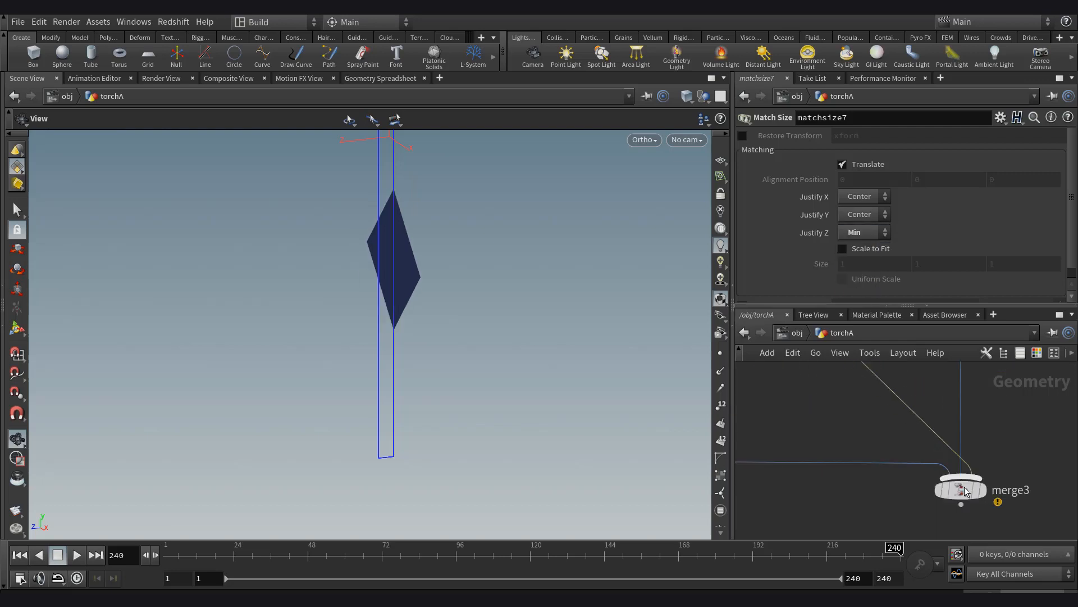
left_click(979, 491)
left_click(984, 490)
left_click_drag(387, 318, 375, 321)
mouse_move(952, 451)
middle_mouse_down()
mouse_move(984, 498)
mouse_move(988, 533)
middle_mouse_up()
scroll(899, 472, "down", 3)
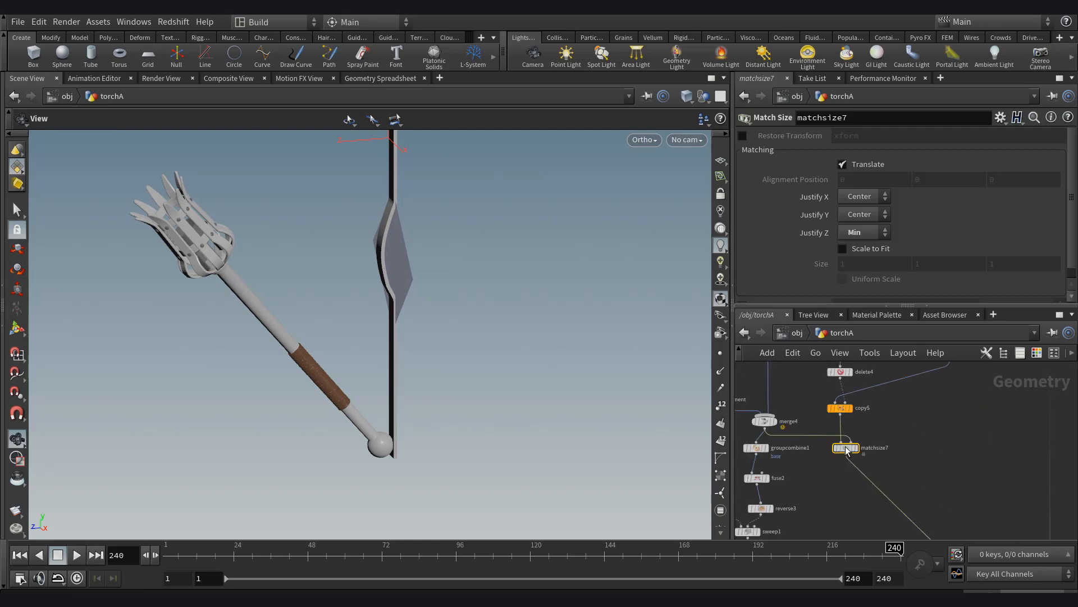
scroll(832, 450, "up", 2)
left_click_drag(414, 325, 464, 315)
Color the grid2 node green in the network.
scroll(945, 466, "down", 4)
left_click(962, 421)
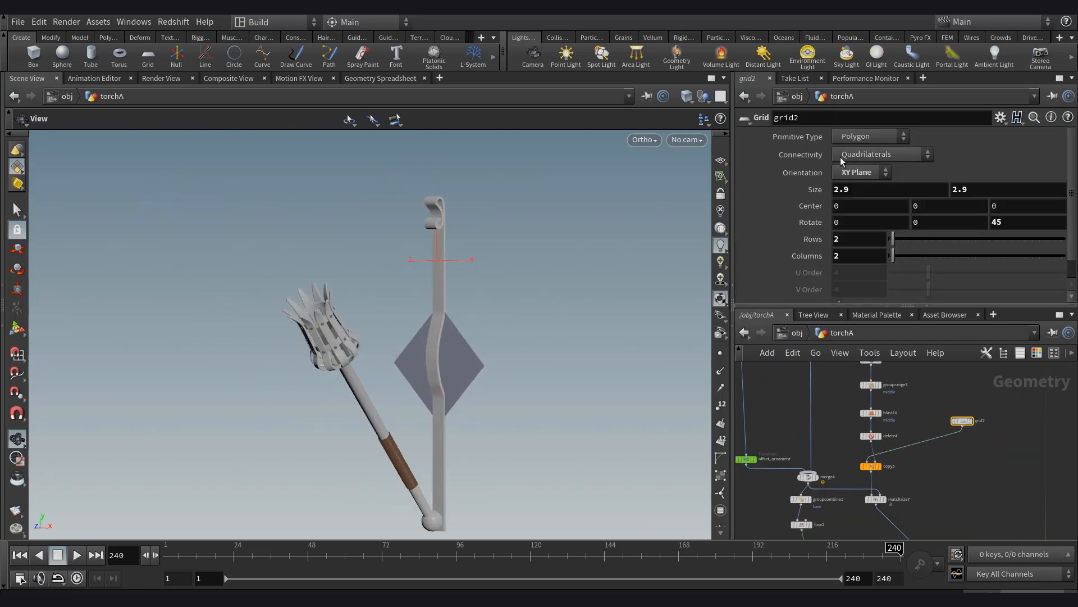
middle_click_drag(853, 193, 830, 194)
left_click_drag(993, 445, 938, 400)
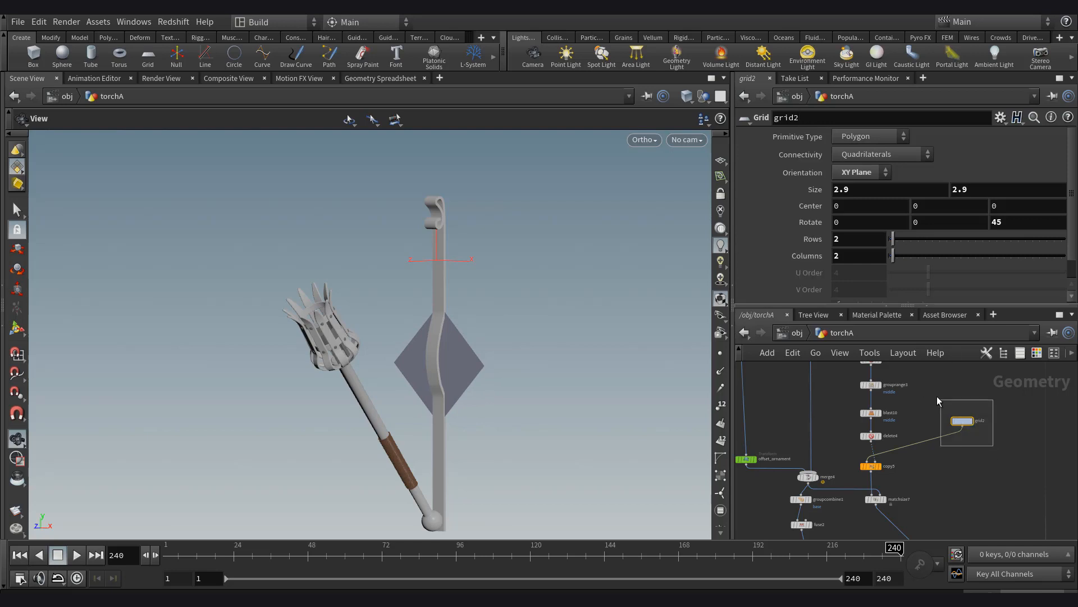
left_click(1037, 355)
scroll(936, 475, "up", 2)
middle_click_drag(935, 475, 935, 462)
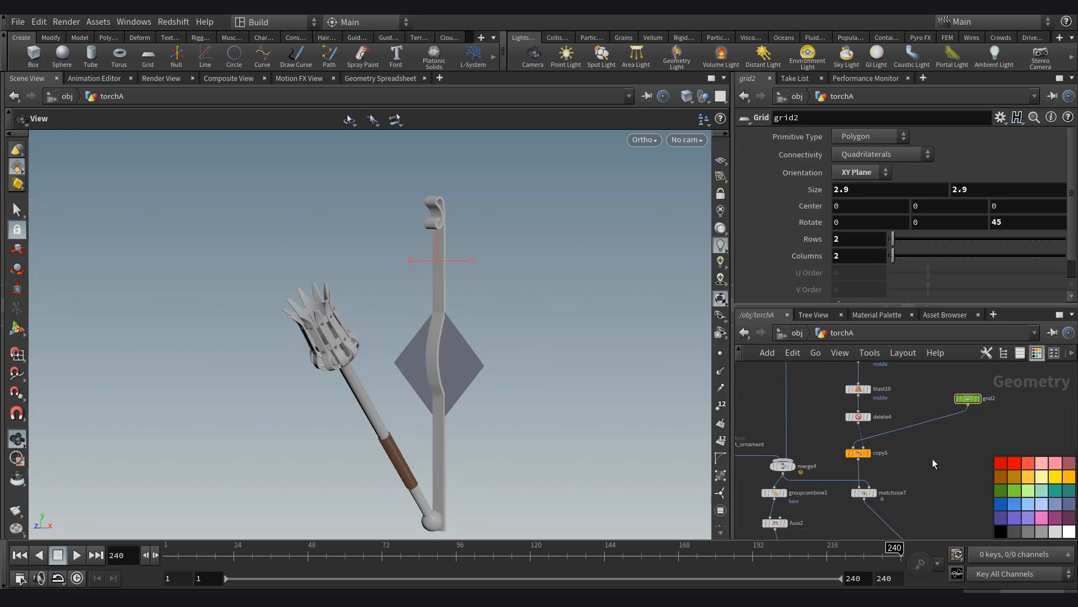
Shift the height_deform ramp's bump in spline_control_02 back along the spline so its peak sits at about 0.5.
middle_click_drag(918, 422, 915, 506)
middle_click_drag(892, 433, 923, 457)
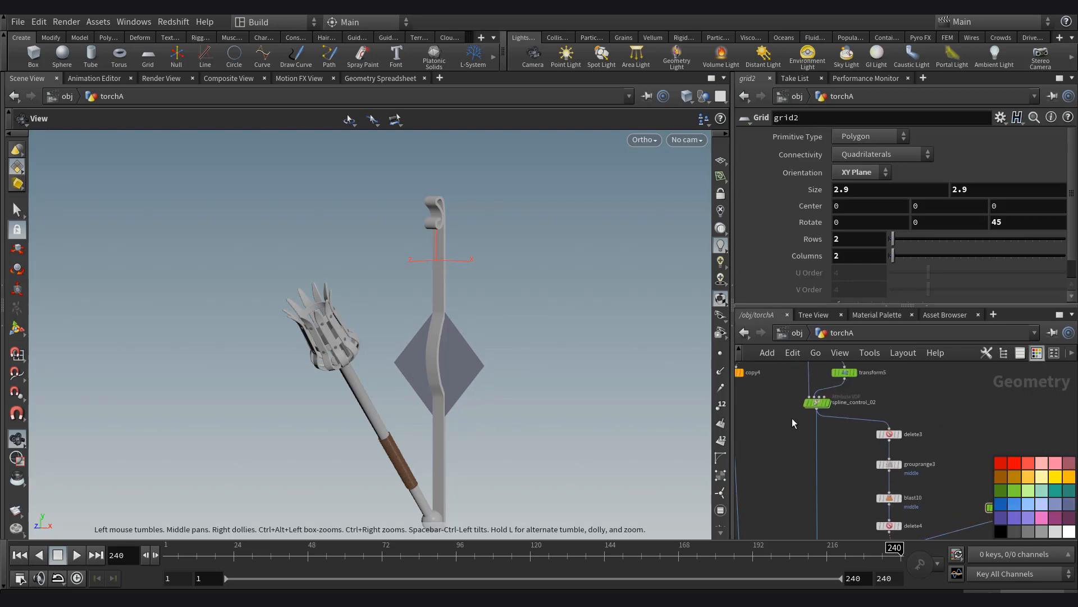
left_click(816, 404)
scroll(851, 377, "up", 2)
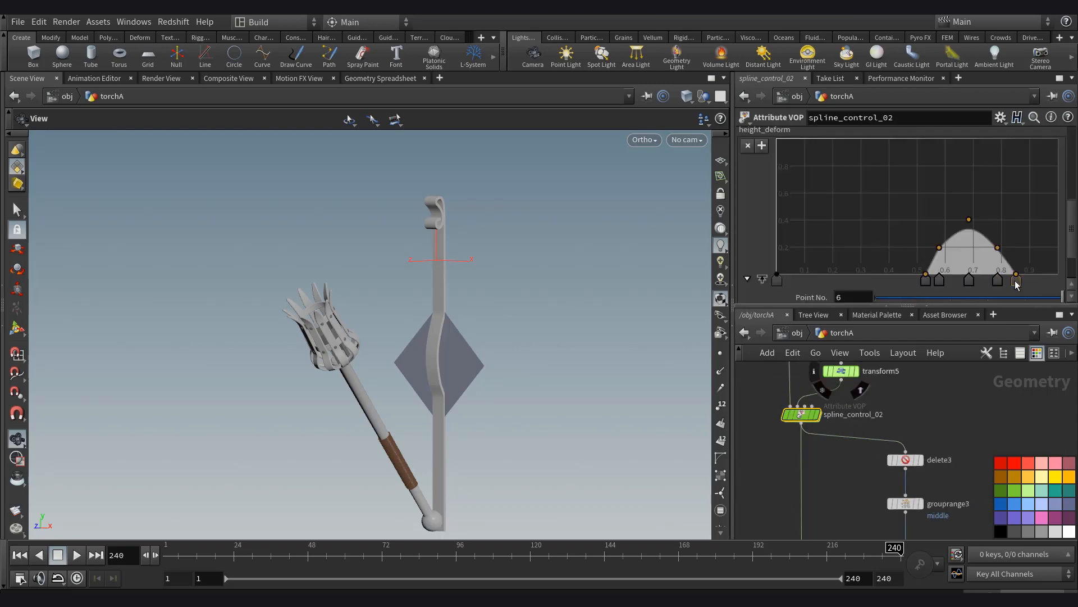
left_click_drag(1016, 282, 962, 281)
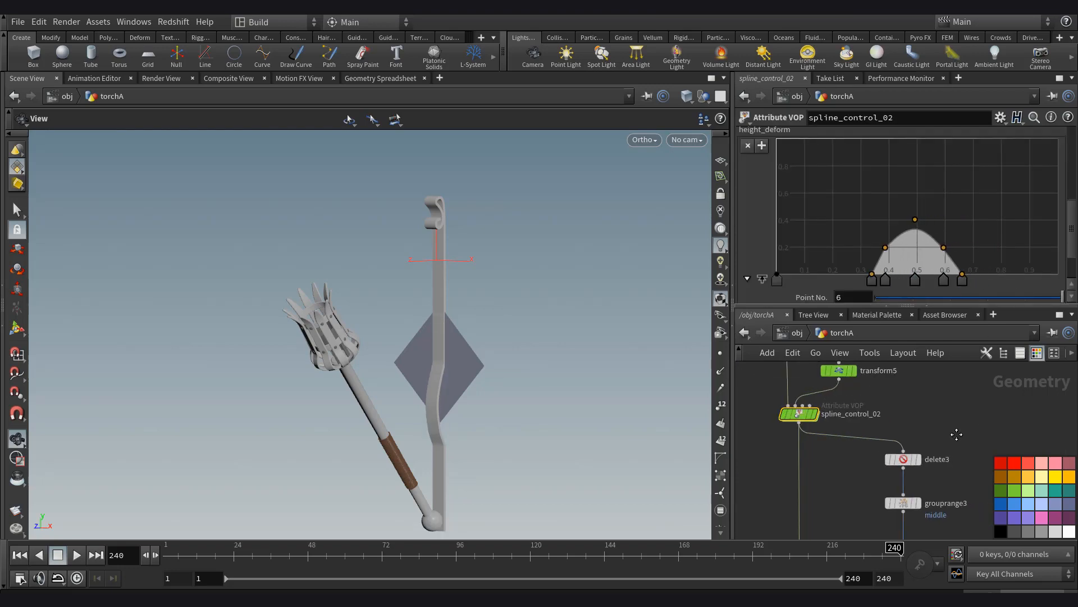
Set matchsize7's Justify Y and Justify X to None so only Z is matched.
middle_click_drag(956, 433, 955, 425)
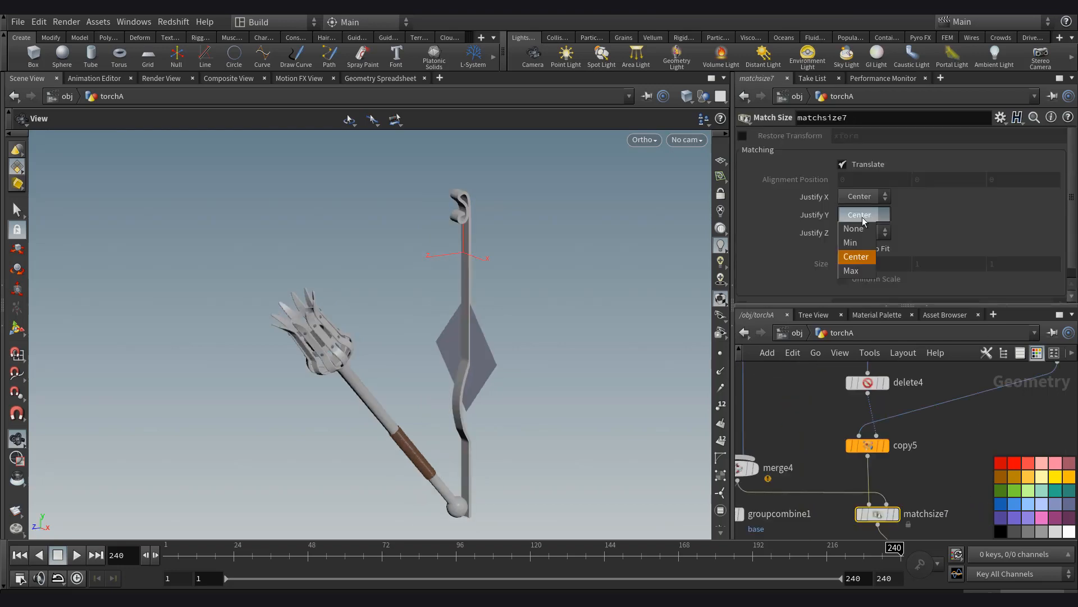
left_click(855, 235)
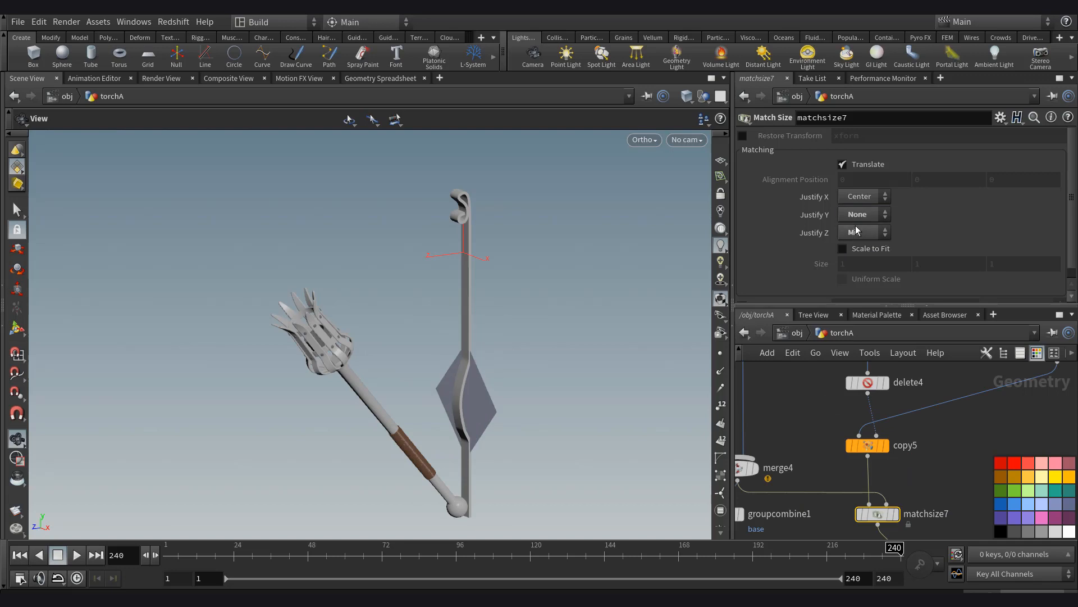
left_click(855, 211)
scroll(817, 448, "down", 5)
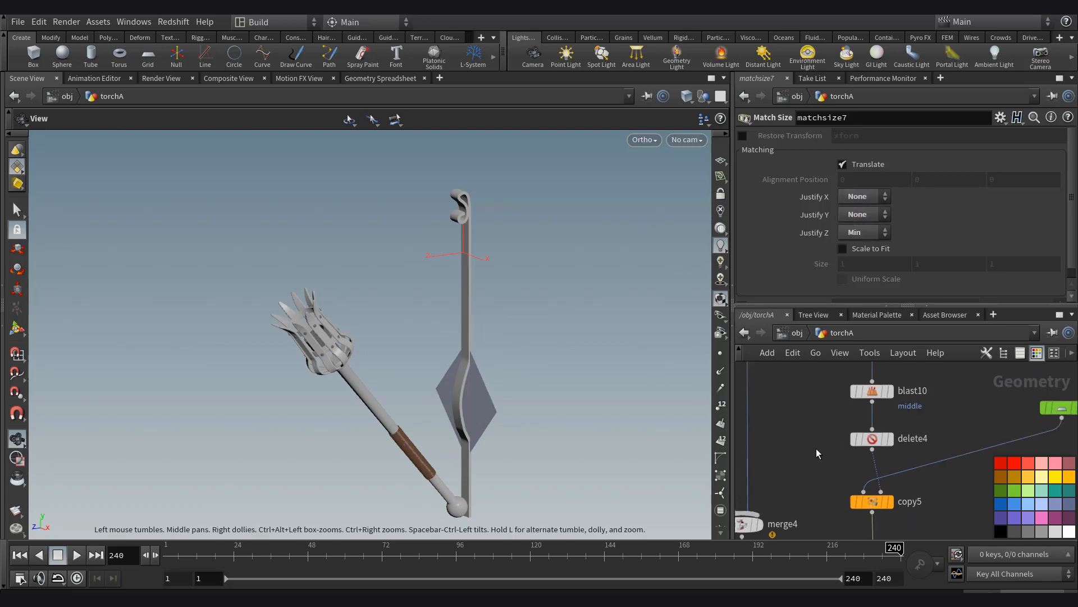
Shift the height_deform ramp's bump in spline_control_02 toward the hooked end and check that the diamond plate follows the bend.
scroll(836, 442, "up", 1)
left_click(850, 464)
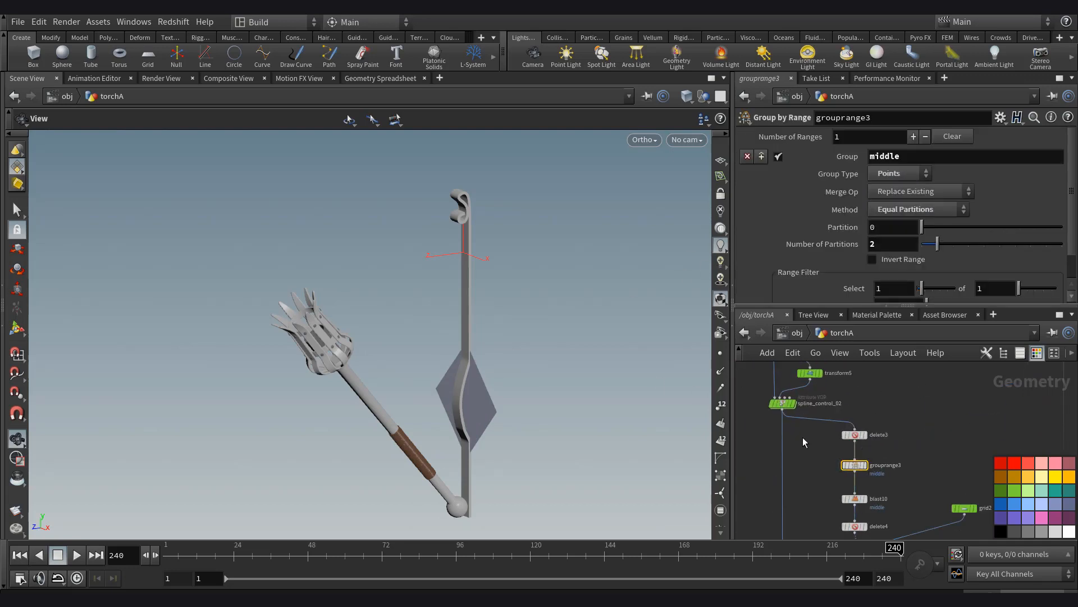
left_click_drag(755, 406, 754, 401)
left_click_drag(934, 281, 973, 292)
left_click_drag(517, 337, 553, 334)
scroll(878, 451, "down", 4)
middle_click_drag(878, 451, 880, 385)
scroll(509, 387, "up", 3)
Hide the network color palette and display matchsize7 to frame the diamond plate on its own.
left_click(1037, 353)
scroll(921, 444, "up", 4)
left_click(957, 410)
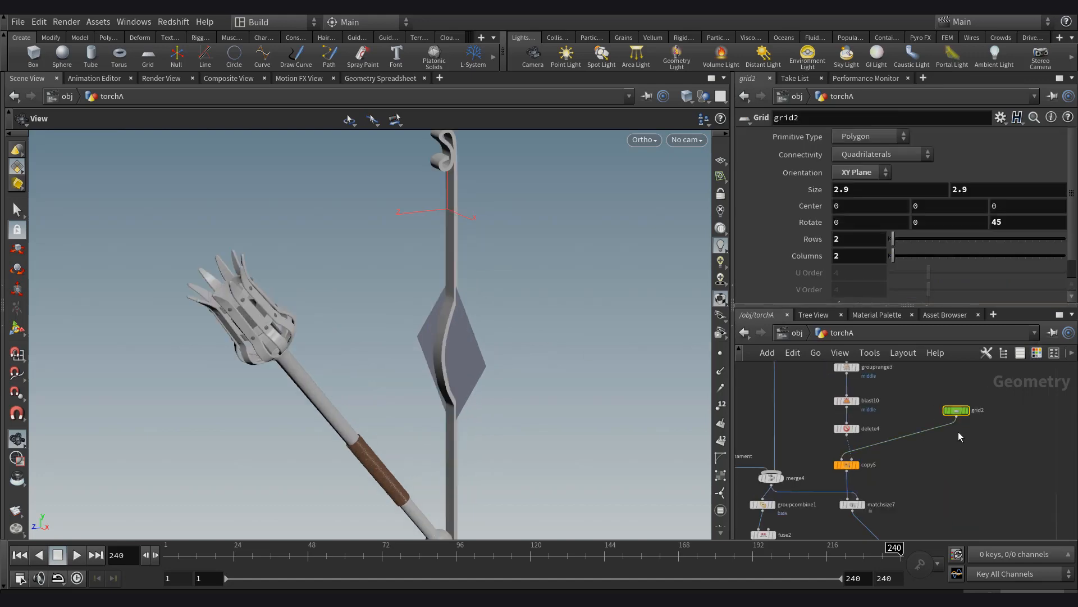
scroll(876, 500, "up", 3)
middle_click_drag(876, 500, 895, 428)
left_click(877, 434)
left_click(861, 433)
key("space+g")
middle_click_drag(418, 361, 413, 375)
scroll(922, 443, "down", 1)
Add a Subdivide node below matchsize7, wire it to matchsize7's output and display it.
key("Tab")
type("s")
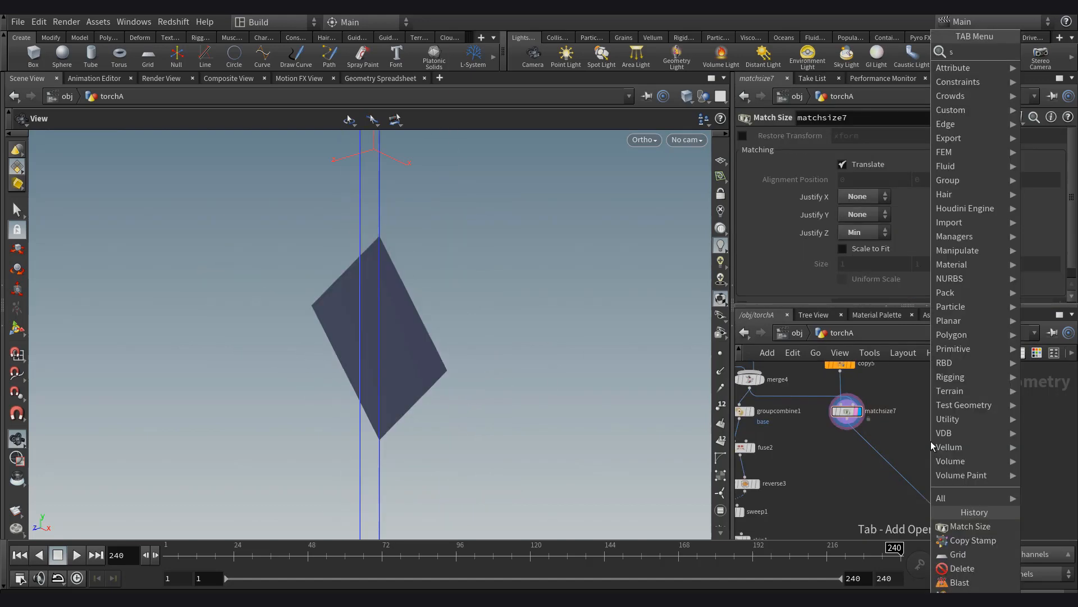
key("Return")
left_click(844, 458)
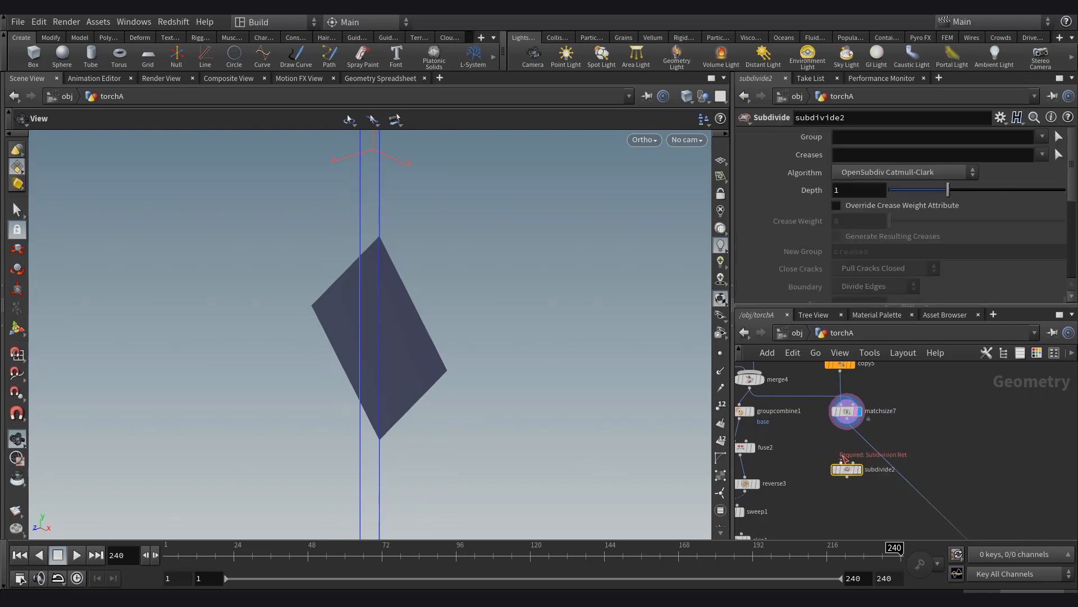
scroll(851, 451, "up", 3)
left_click(866, 483)
scroll(865, 418, "down", 1)
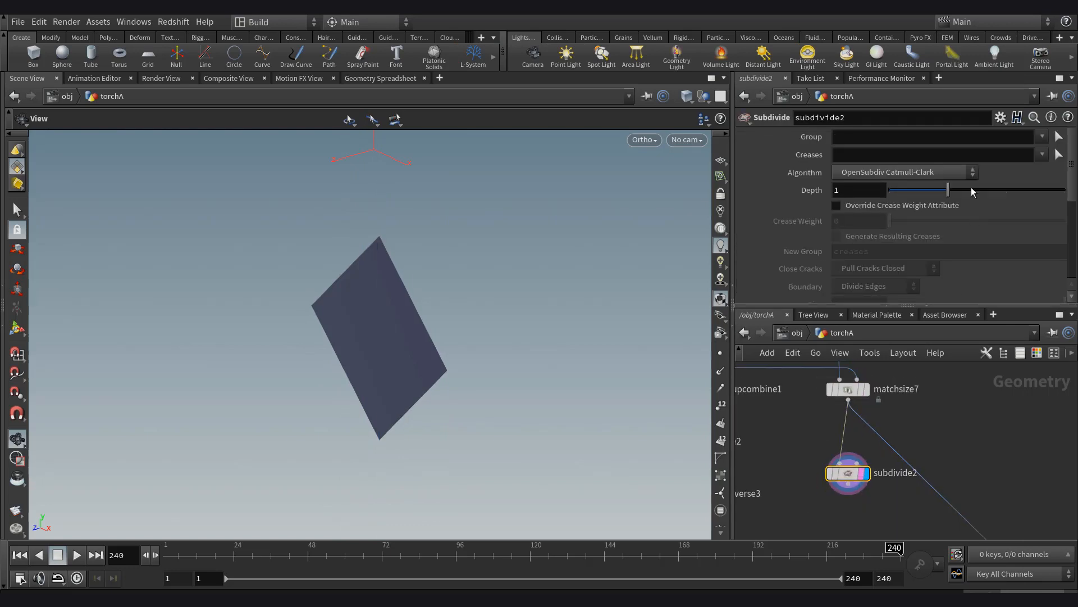
Show the viewport in wireframe and set subdivide2's Depth to 3.
key("shift+w")
left_click_drag(962, 190, 1065, 190)
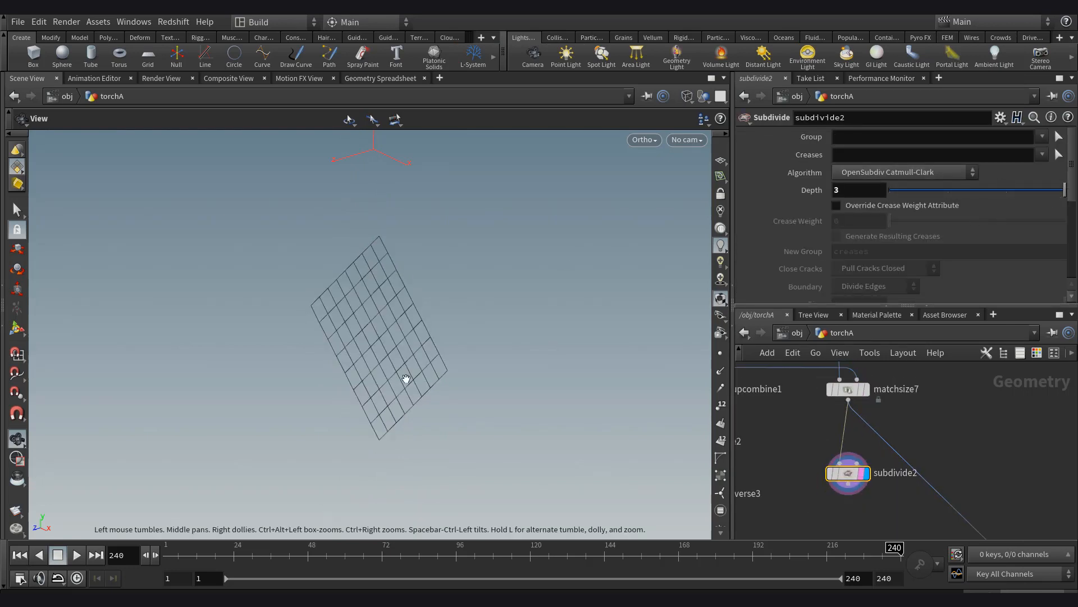
key("shift+w")
key("shift+w")
scroll(902, 448, "down", 3)
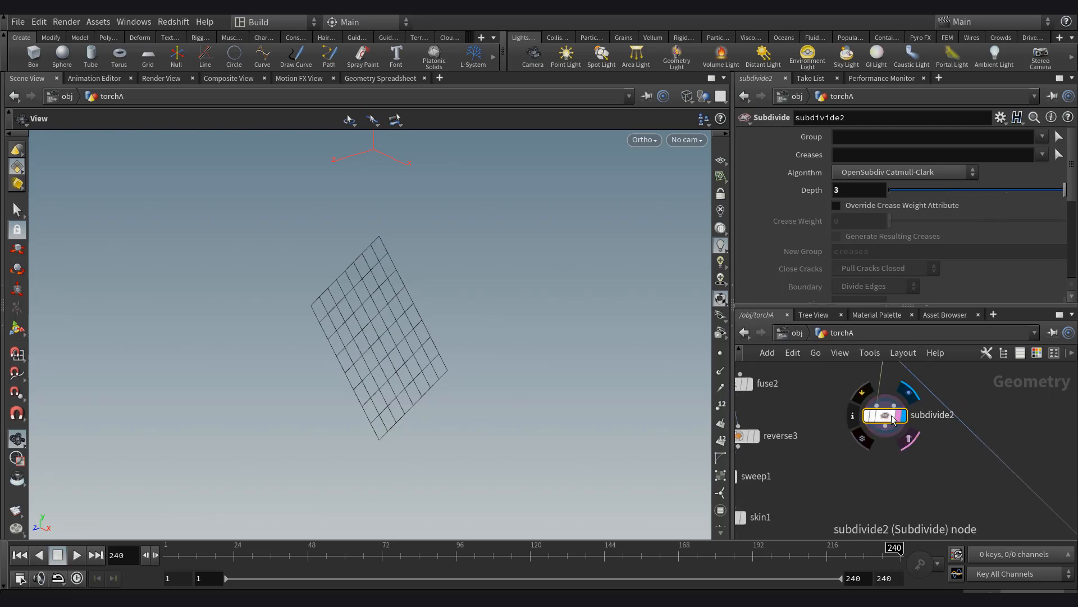
Branch a Group Create node off matchsize7, set its type to Points and name the group corners.
key("Tab")
type("group")
key("Return")
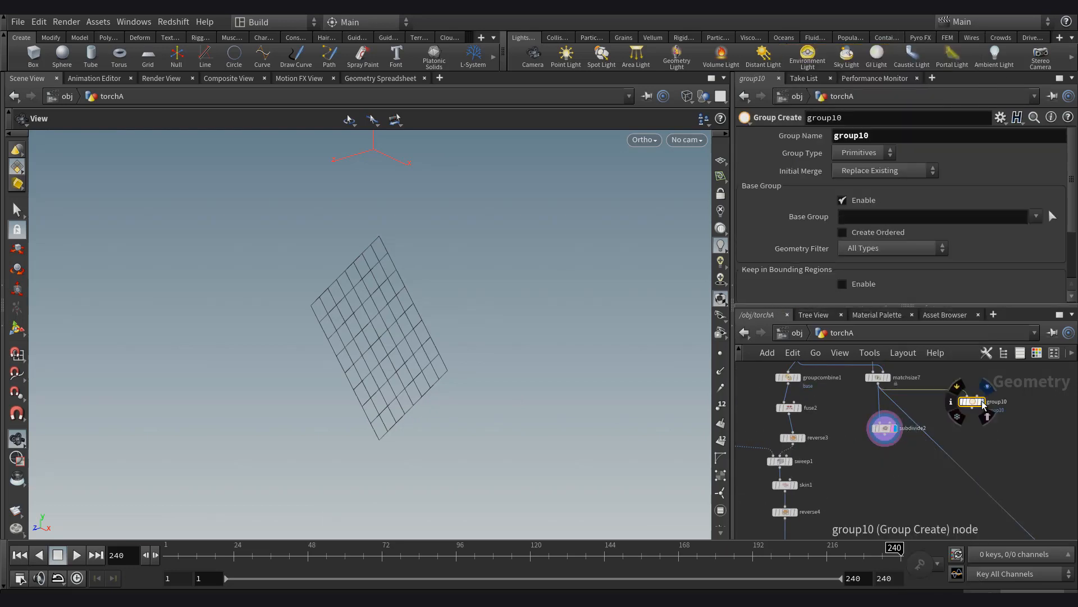
left_click(976, 404)
left_click(852, 153)
left_click(859, 181)
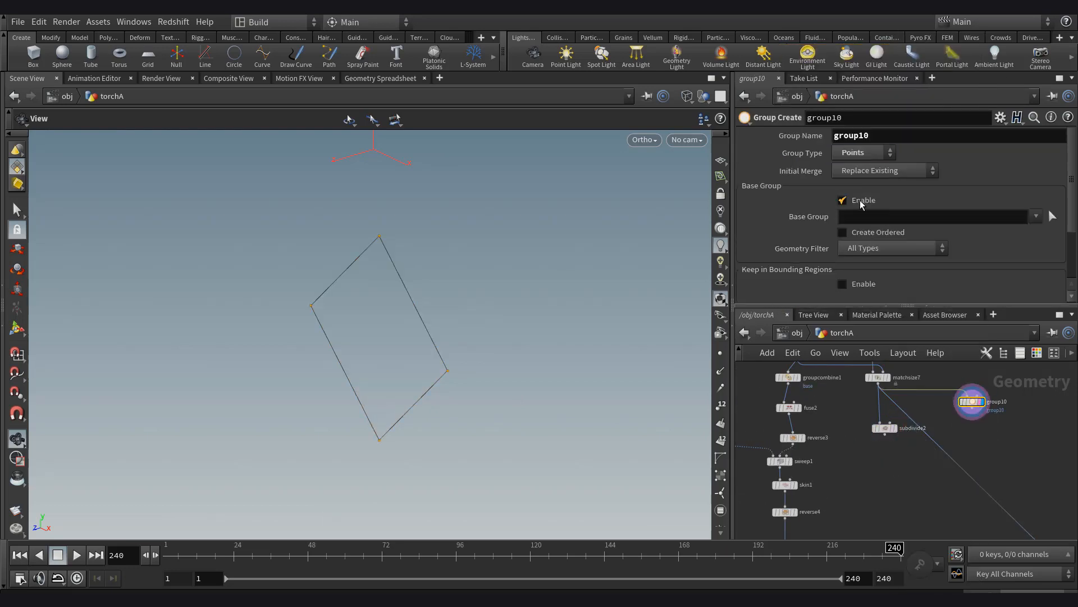
left_click(878, 141)
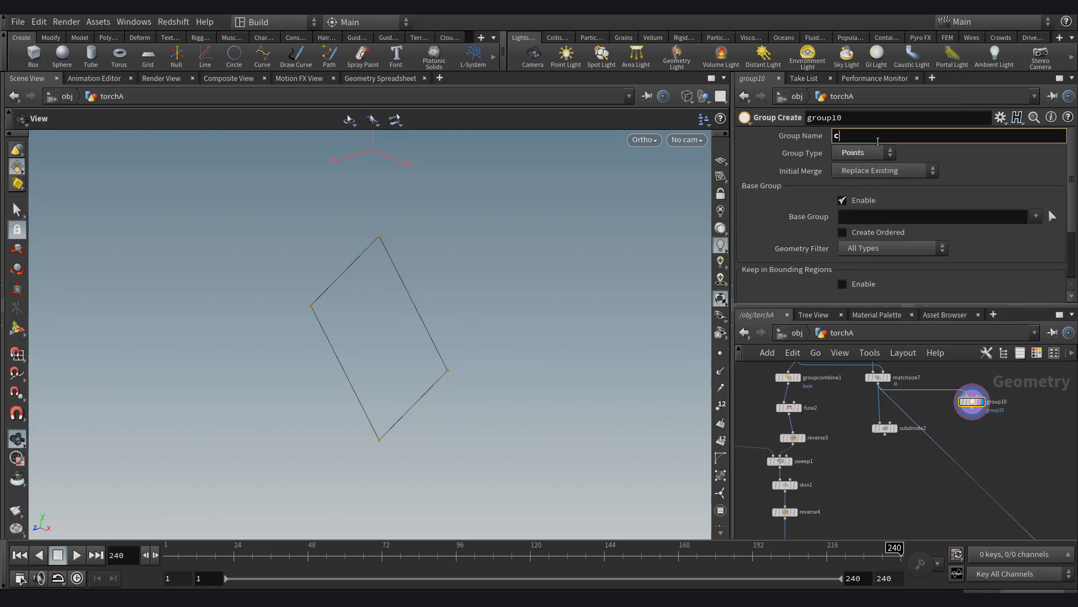
scroll(899, 426, "up", 3)
Display subdivide2 and add a Group Transfer node below it, with the corners group node wired into its second input.
left_click(874, 441)
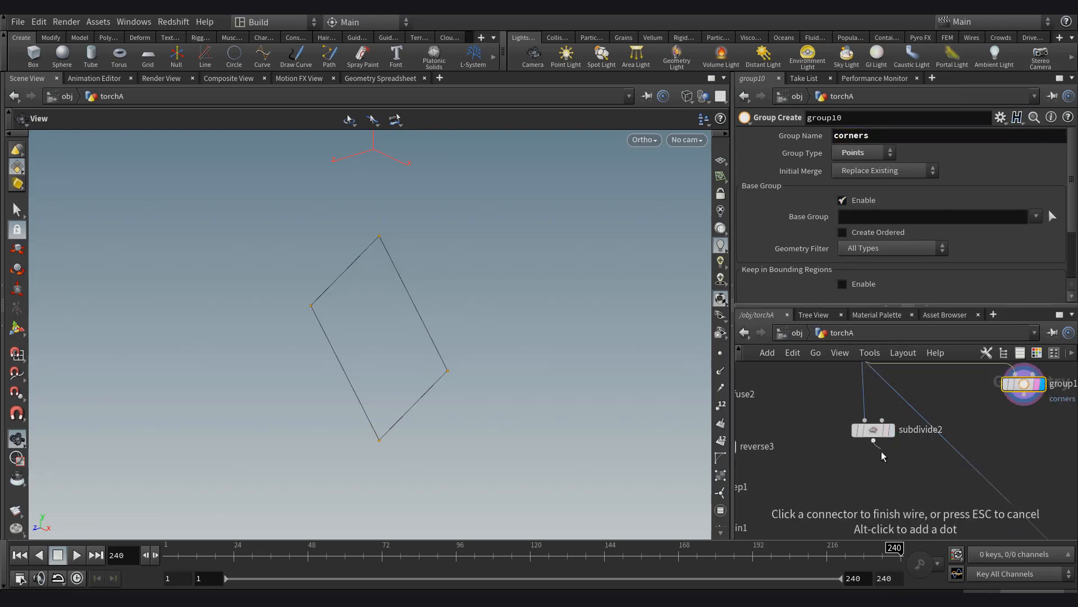
key("Escape")
left_click(892, 431)
key("Tab")
type("groupt")
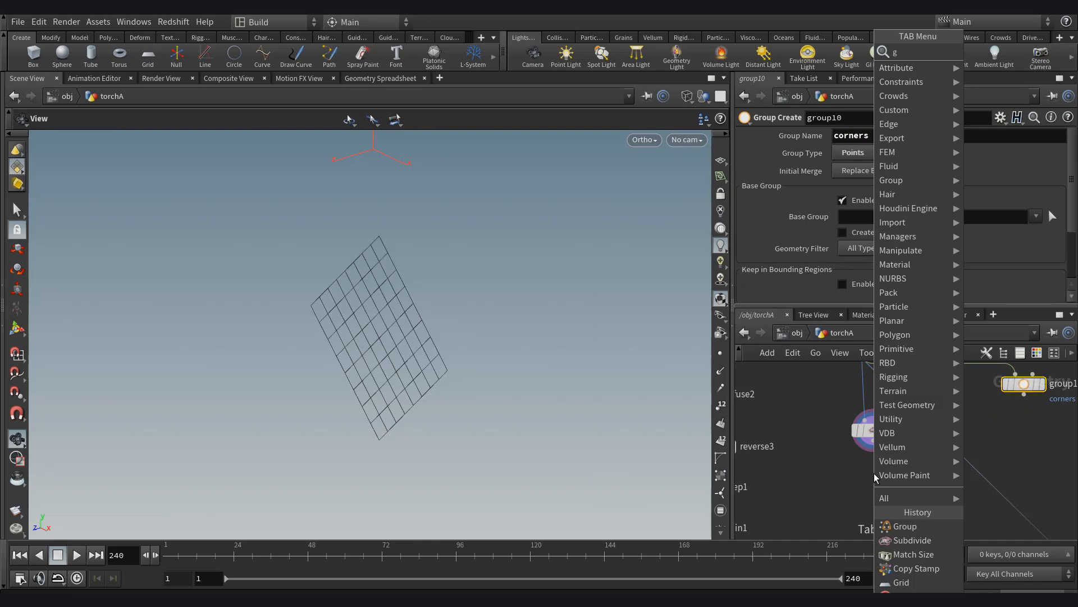
key("Return")
left_click(874, 473)
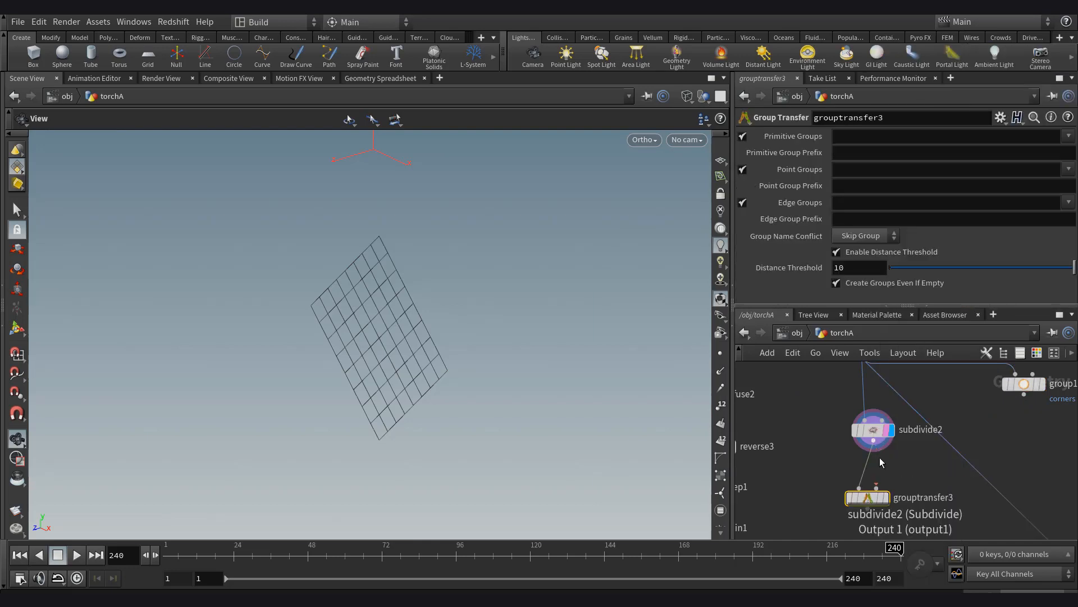
left_click(876, 484)
left_click(1044, 401)
Display grouptransfer3, choose corners as its Point Groups and set the Distance Threshold to 0.55.
middle_click_drag(873, 501, 882, 461)
scroll(882, 462, "up", 1)
left_click_drag(880, 461, 887, 459)
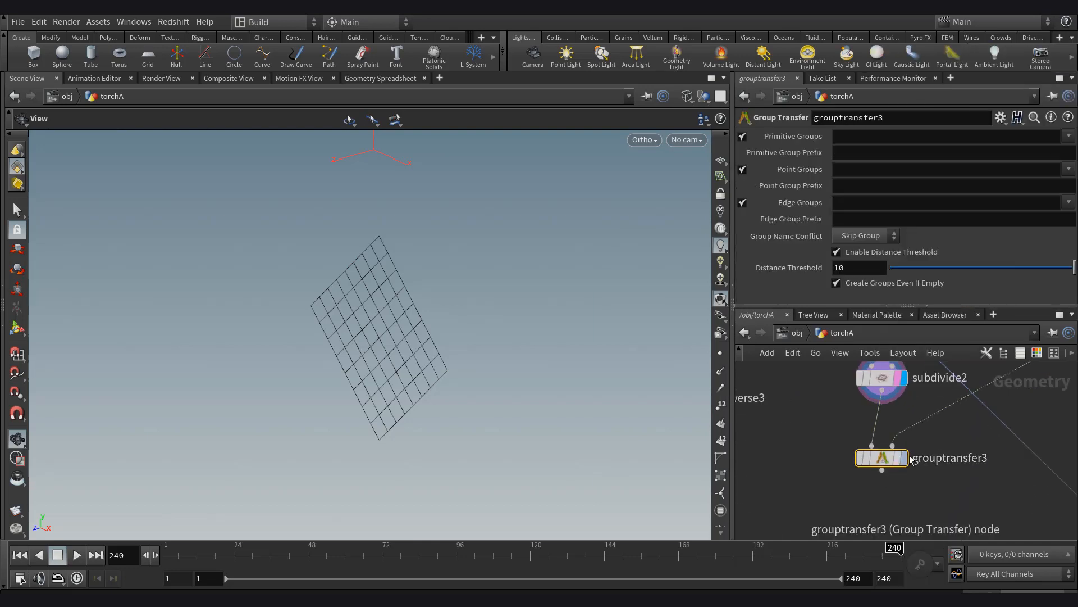
left_click(904, 458)
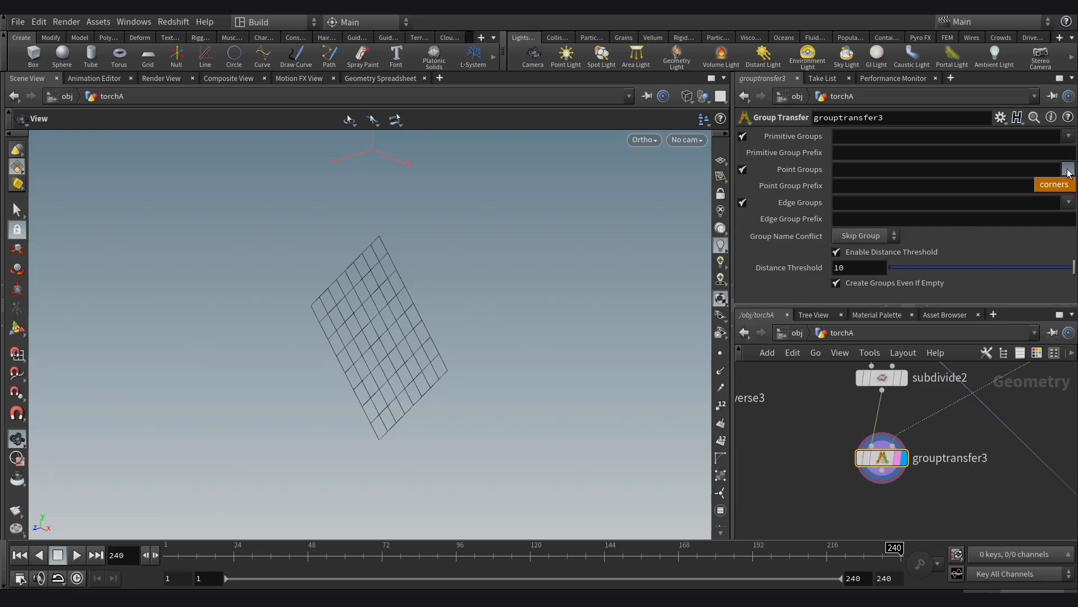
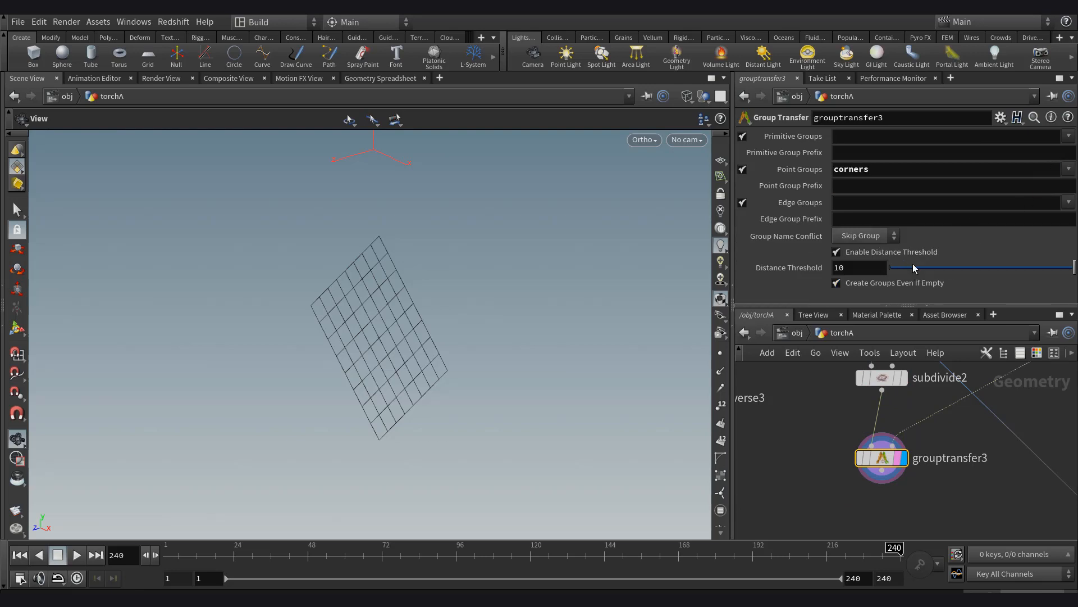
mouse_move(894, 466)
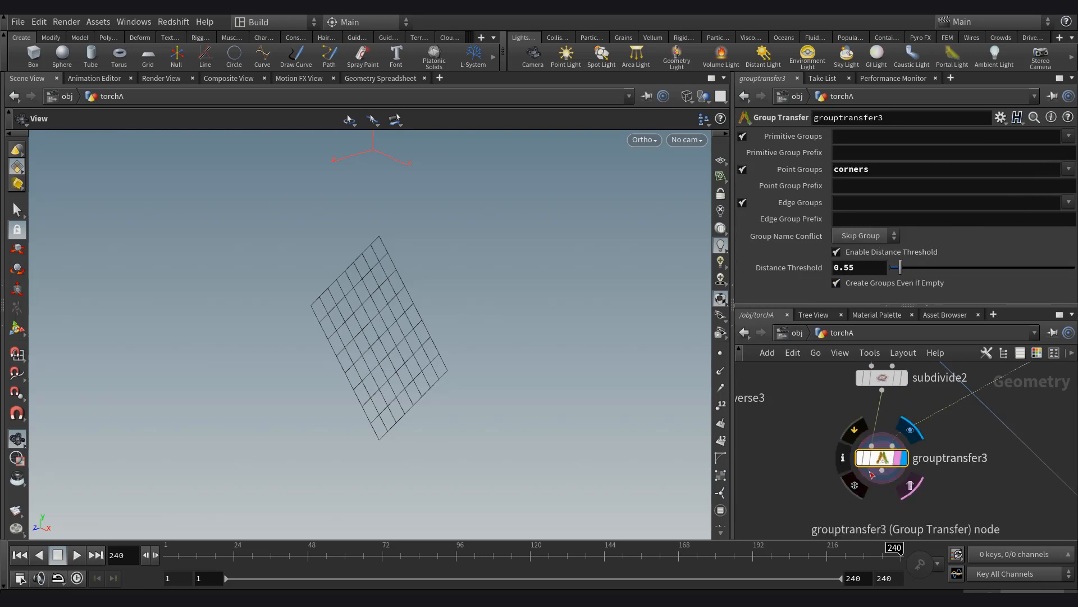
Add and display a Soft Transform node below grouptransfer3, using the corners group with Scale 0.8 on all axes.
middle_click_drag(868, 491, 877, 450)
scroll(878, 449, "up", 1)
key("Tab")
type("softt")
key("Return")
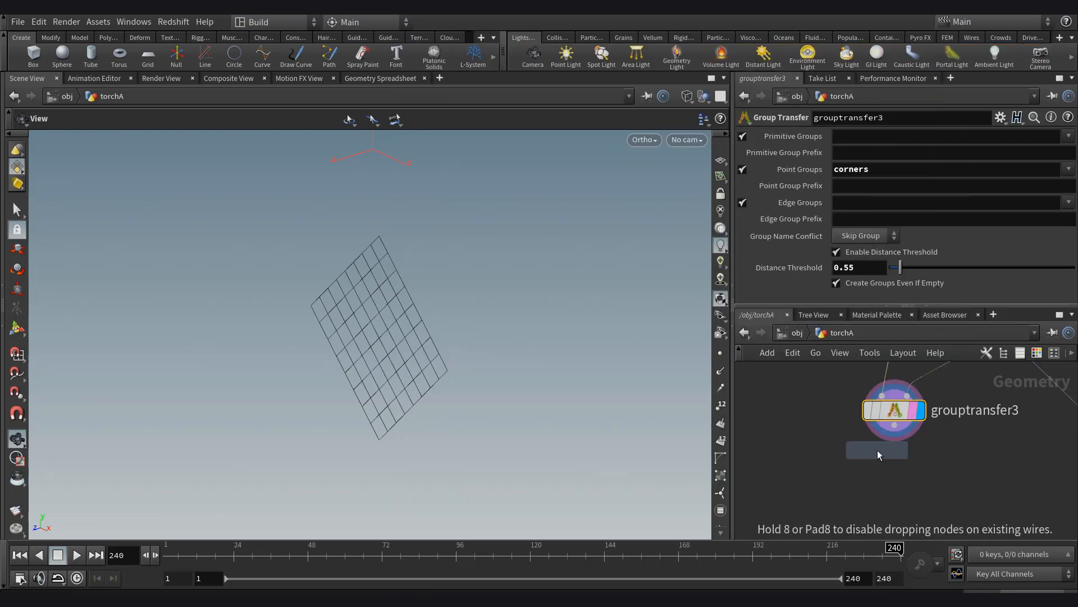
left_click(875, 483)
mouse_move(899, 486)
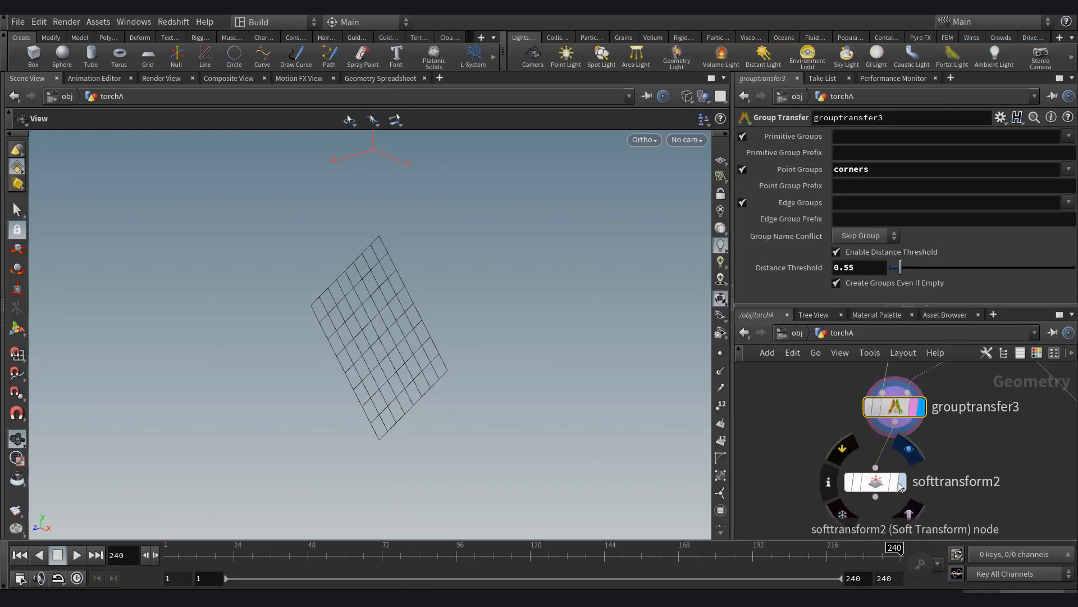
left_click_drag(899, 486, 918, 487)
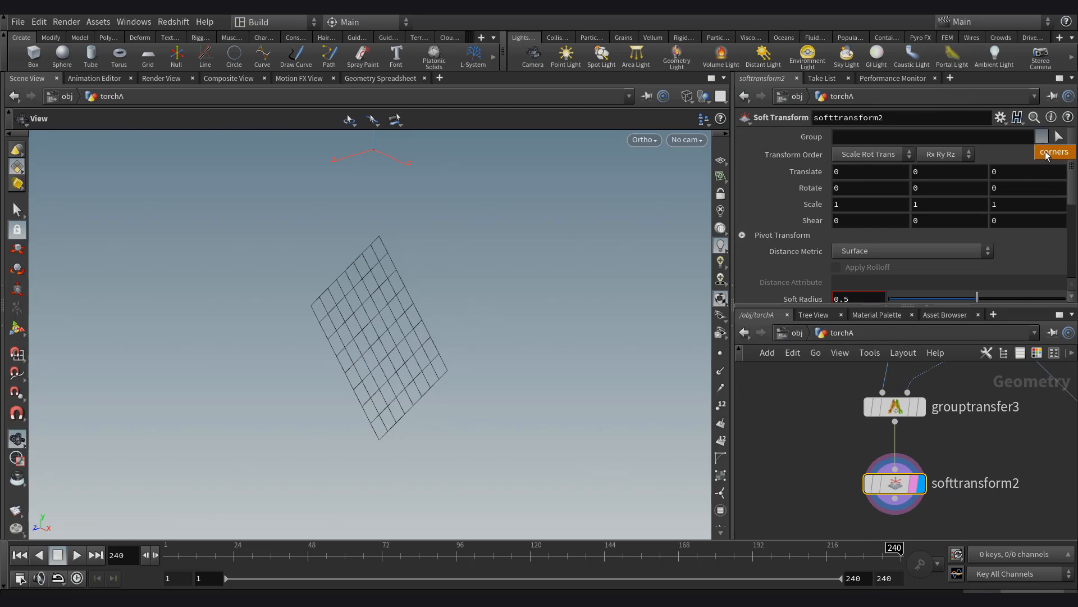
middle_click_drag(814, 204, 783, 205)
scroll(772, 213, "down", 1)
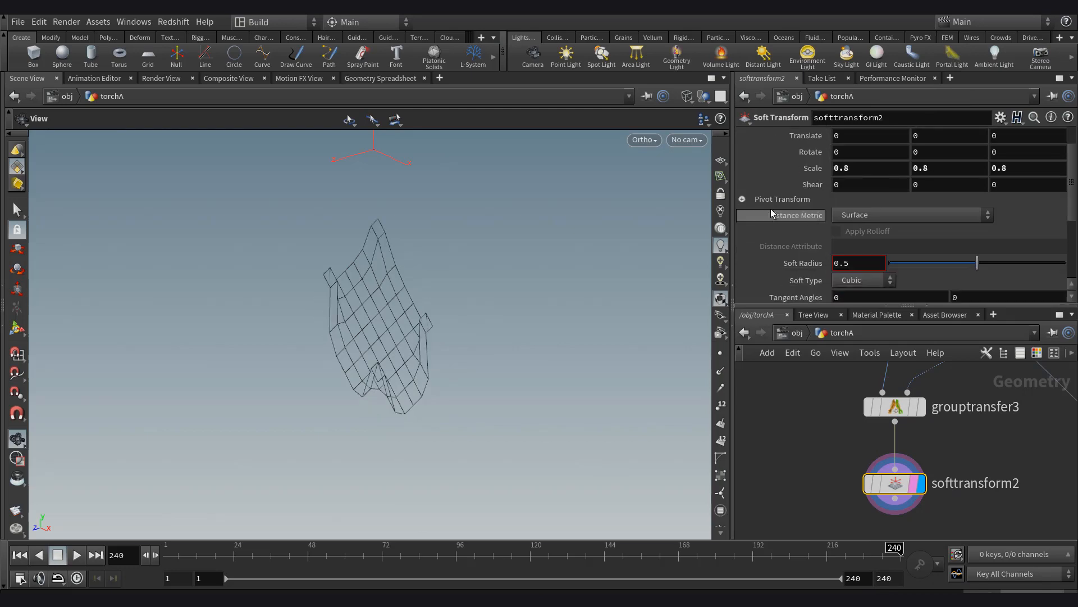
Set softtransform2's Pivot Translate to $GCX, $GCY and $GCZ.
left_click(743, 199)
type("$GCX")
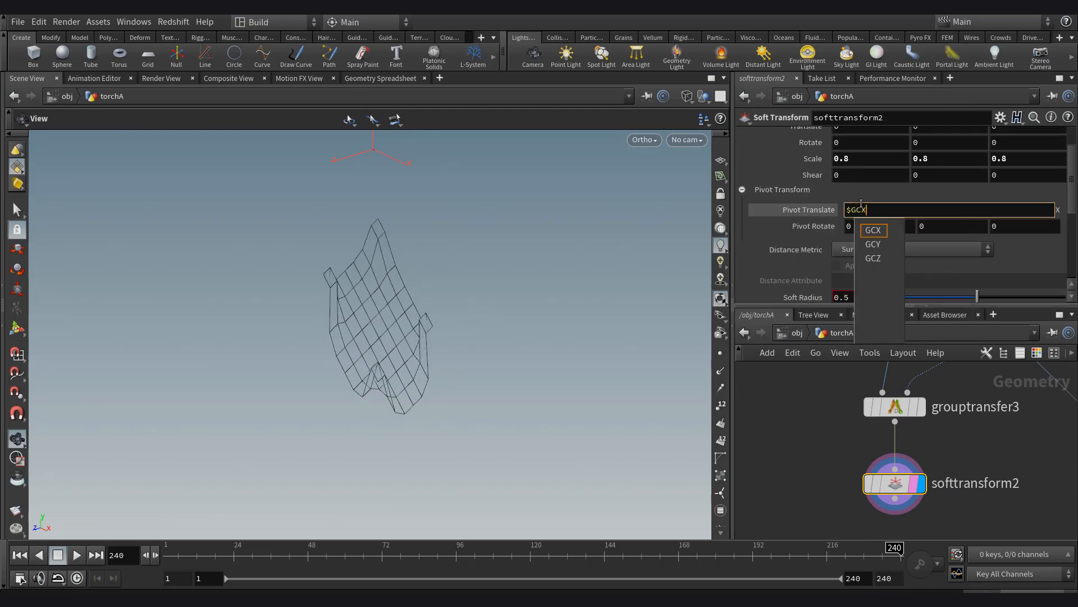
key("ctrl+a")
key("ctrl+c")
key("Tab")
key("ctrl+v")
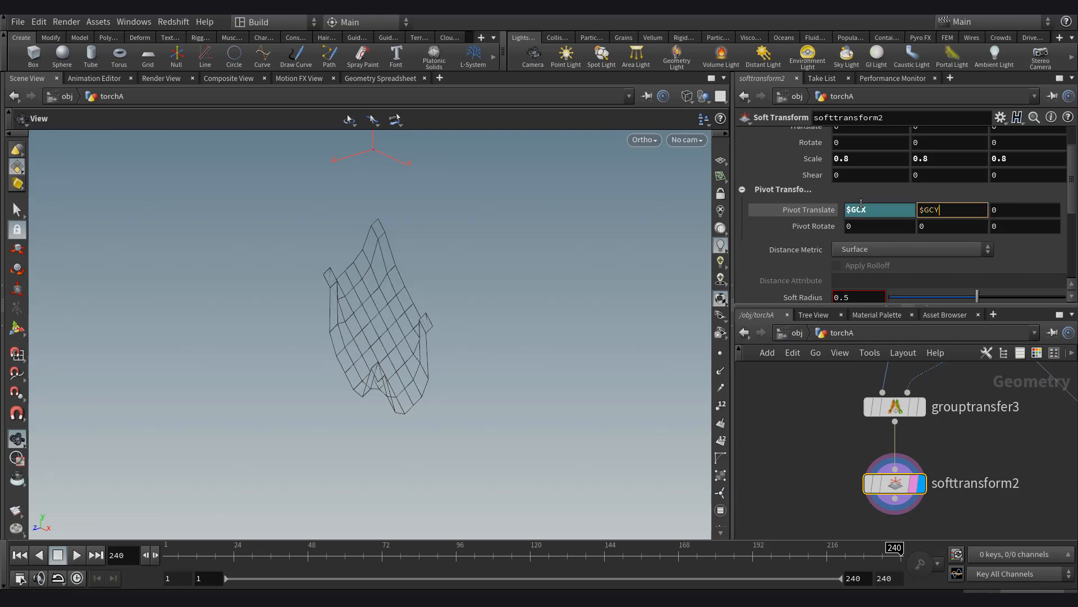
key("Tab")
key("ctrl+v")
key("BackSpace")
type("Z")
key("Return")
scroll(861, 204, "up", 1)
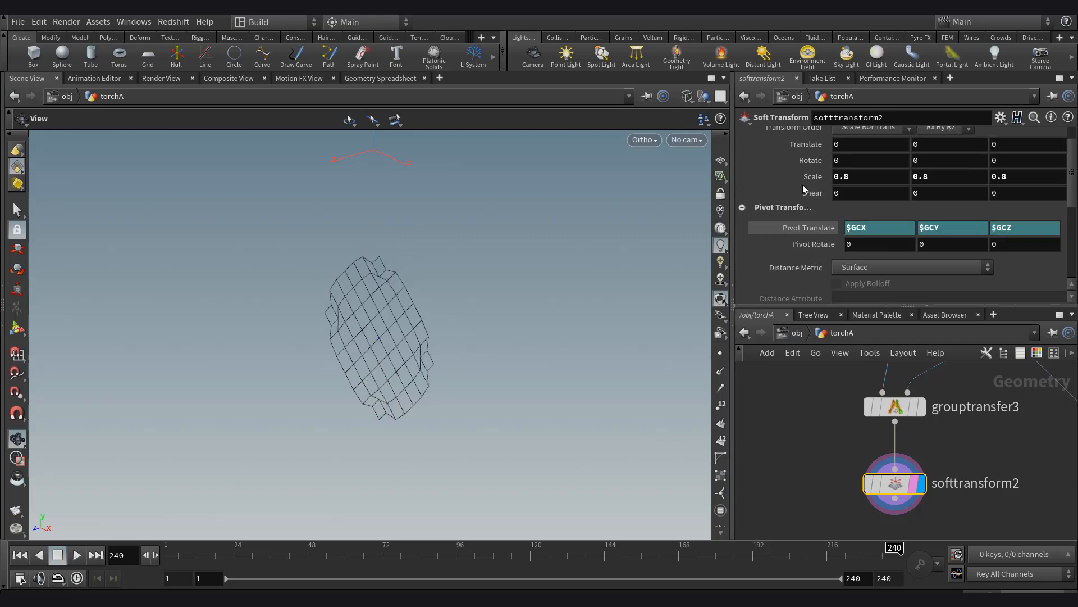
Set softtransform2's Scale to 1.3 on all axes and its Soft Radius to 0.8 after trying 1.
middle_click_drag(804, 176, 859, 164)
scroll(849, 222, "down", 4)
left_click_drag(979, 245, 1065, 245)
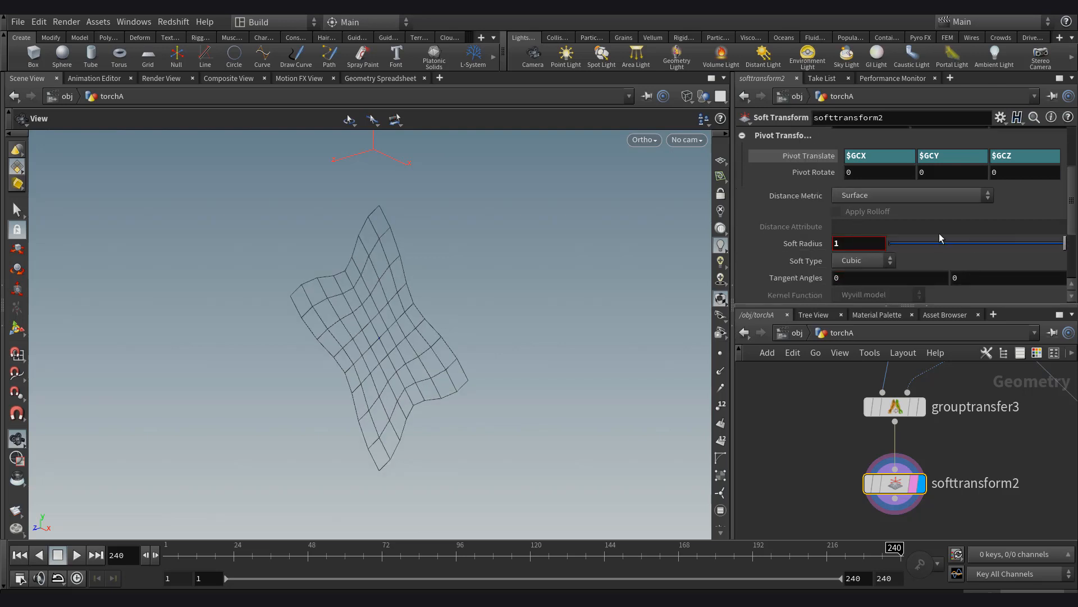
scroll(949, 238, "up", 1)
mouse_move(860, 258)
middle_mouse_down()
mouse_move(878, 256)
mouse_move(844, 257)
middle_mouse_up()
scroll(844, 259, "up", 1)
Set subdivide2's Depth to 4 for a denser plate mesh.
middle_click_drag(863, 385, 859, 457)
scroll(859, 457, "down", 4)
left_click(873, 427)
type("4")
key("Return")
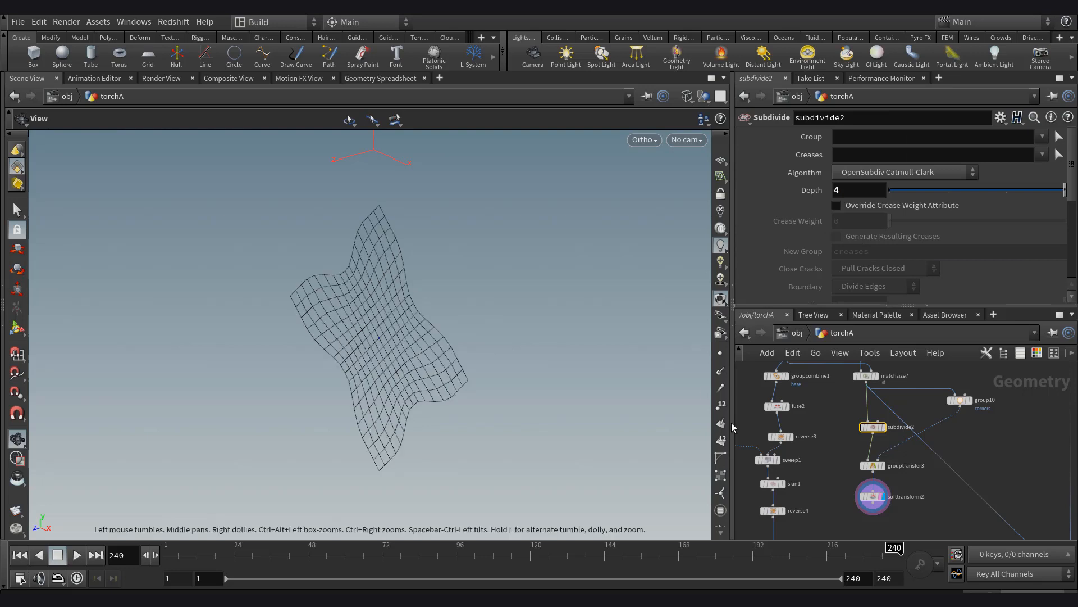
Reduce softtransform2's Soft Radius so the pull stays closer to the plate's corners.
scroll(869, 485, "up", 3)
left_click(875, 502)
mouse_move(818, 140)
middle_mouse_down()
mouse_move(779, 140)
mouse_move(817, 140)
middle_mouse_up()
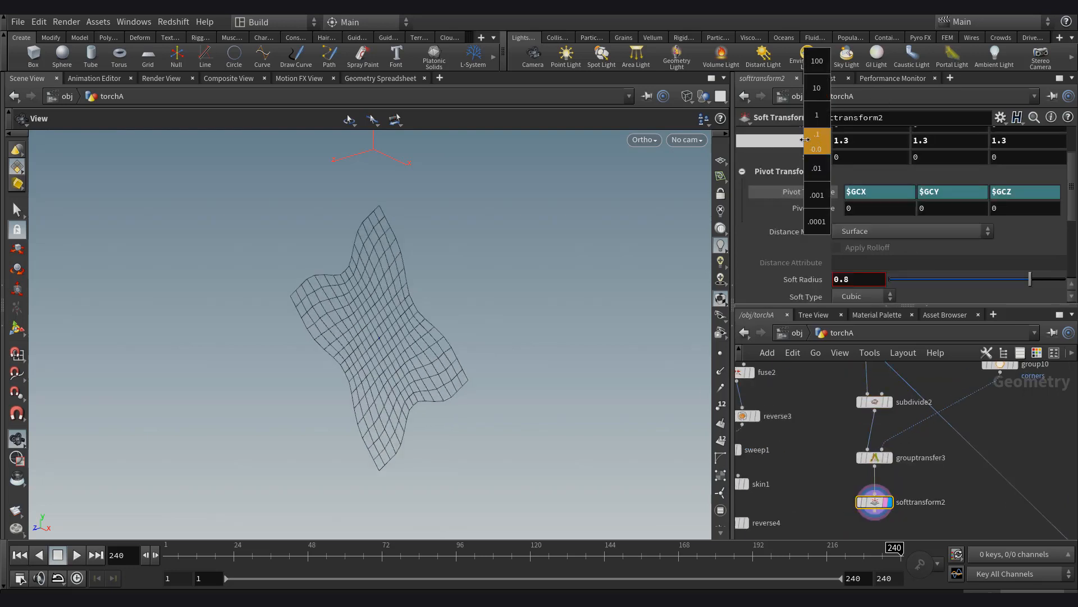
scroll(910, 214, "up", 1)
scroll(1000, 252, "down", 2)
left_click_drag(1032, 262, 939, 262)
Examine the star-shaped plate's outline from several angles in shaded and wireframe display.
mouse_move(539, 273)
left_mouse_down()
mouse_move(446, 298)
mouse_move(424, 356)
mouse_move(354, 324)
left_mouse_up()
key("shift+w")
scroll(354, 324, "down", 2)
mouse_move(354, 324)
left_mouse_down()
mouse_move(494, 342)
mouse_move(512, 328)
mouse_move(415, 343)
left_mouse_up()
key("shift+w")
key("shift+w")
scroll(896, 177, "up", 3)
mouse_move(812, 177)
middle_mouse_down()
mouse_move(795, 176)
mouse_move(807, 177)
middle_mouse_up()
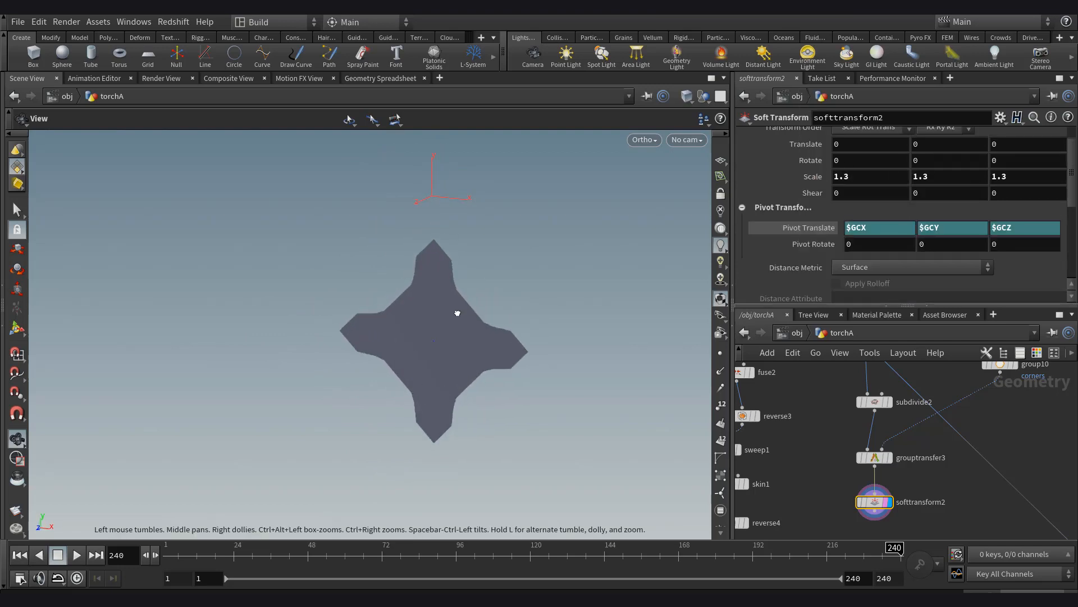
left_click_drag(457, 313, 422, 313)
scroll(1015, 414, "up", 1)
middle_click_drag(1015, 414, 929, 503)
scroll(899, 431, "down", 4)
middle_click_drag(899, 431, 877, 512)
left_click(965, 442)
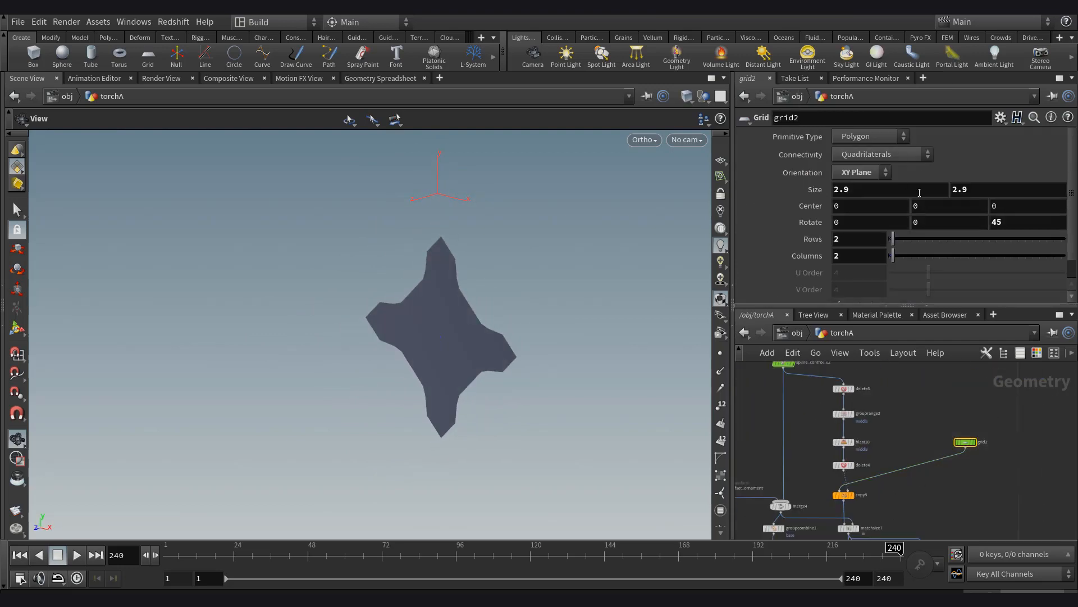
middle_click_drag(961, 189, 976, 189)
key("ctrl+z")
Insert a Transform node between grouptransfer3 and softtransform2 and set its Y Scale to 1.4.
scroll(898, 506, "up", 1)
middle_click_drag(898, 528, 902, 386)
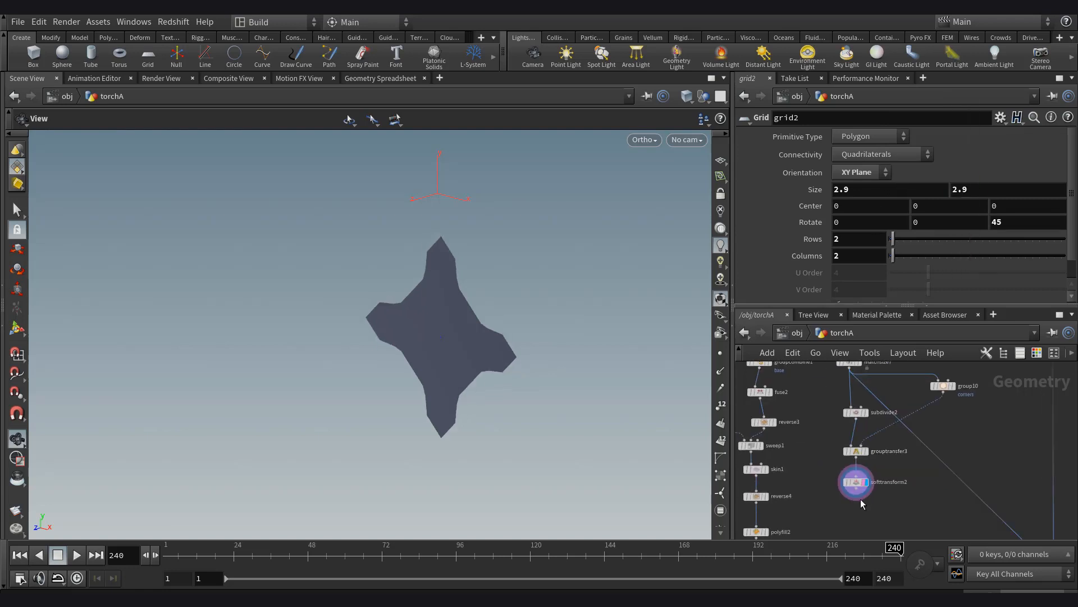
scroll(857, 494, "up", 3)
key("Tab")
type("tr")
key("Down")
key("Down")
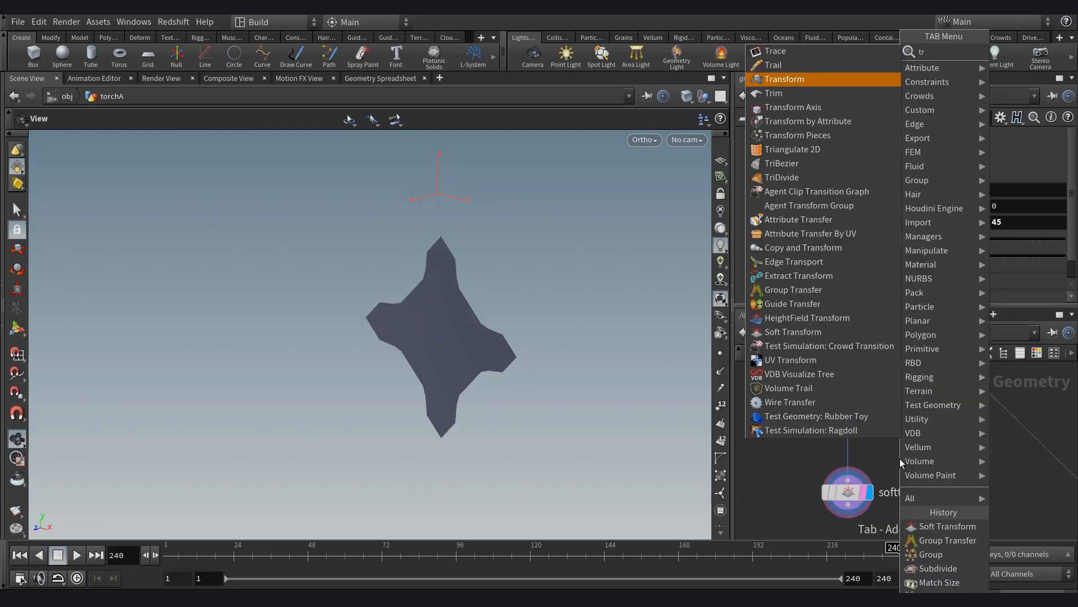
key("Return")
left_click(852, 449)
middle_click_drag(926, 222, 964, 219)
Set transform6's Pivot Translate to $CEX, $CEY and $CEZ so the plate scales about its centre.
left_click(742, 270)
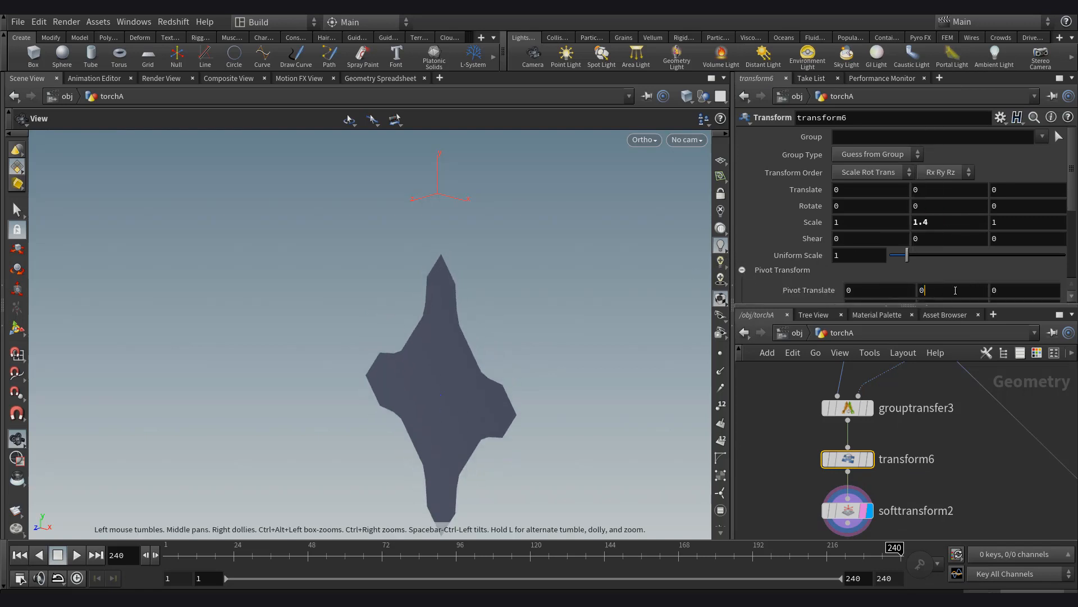
type("$CEY")
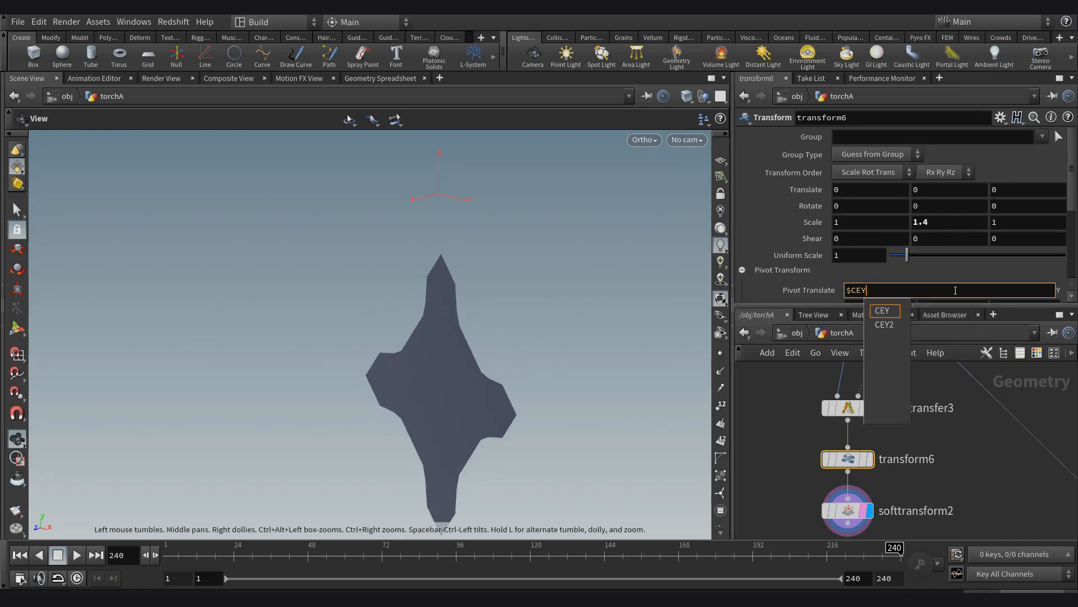
key("Tab")
left_click(877, 289)
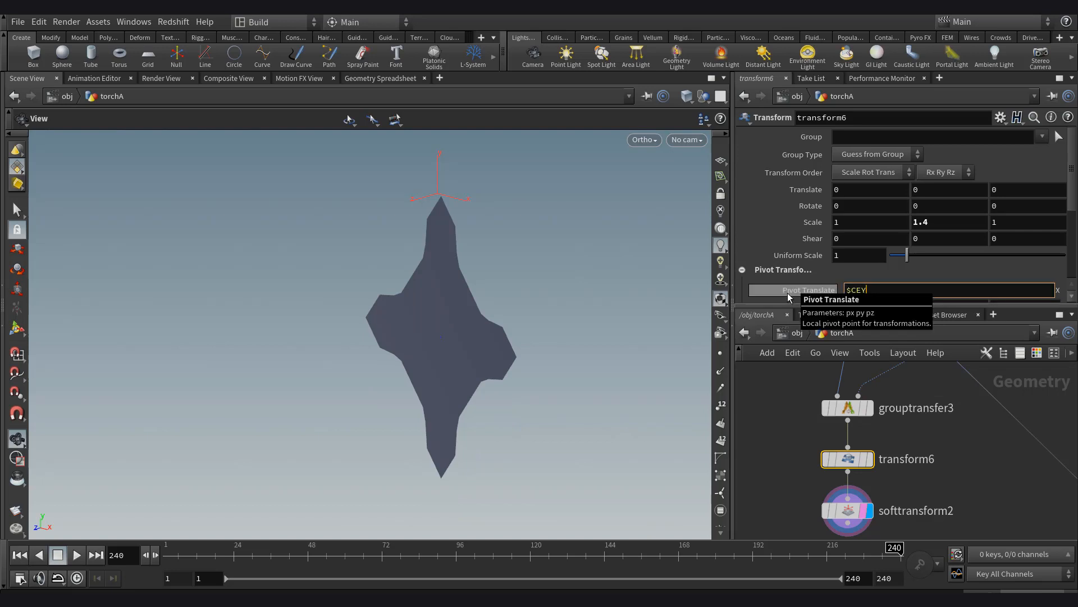
type("$CEX")
key("Return")
mouse_move(847, 220)
middle_mouse_down()
mouse_move(823, 214)
mouse_move(848, 218)
middle_mouse_up()
mouse_move(1001, 221)
middle_mouse_down()
mouse_move(12, 216)
mouse_move(1001, 220)
middle_mouse_up()
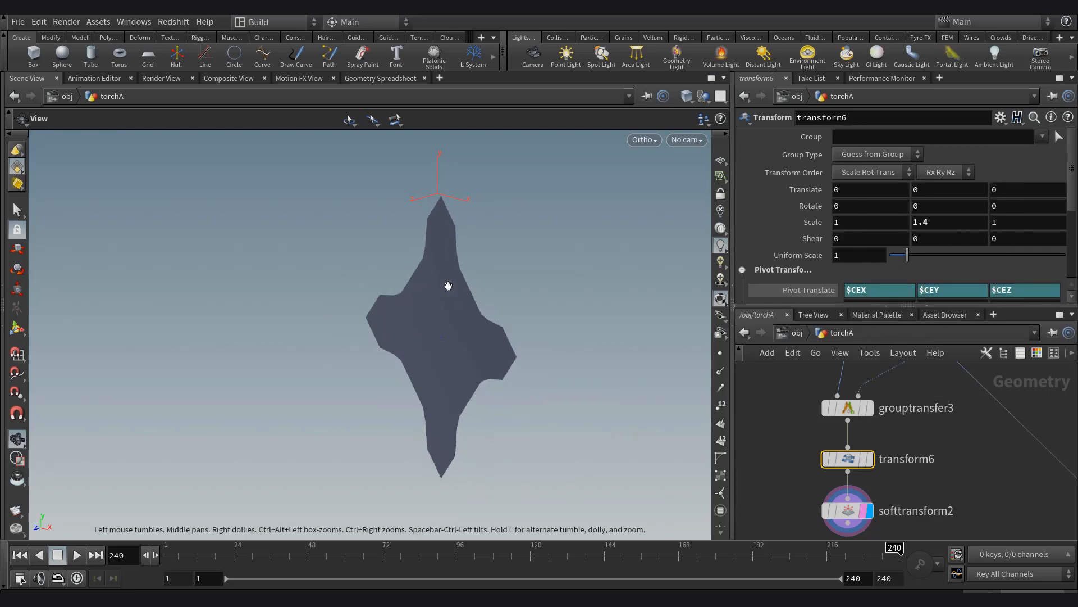
left_click_drag(448, 285, 437, 284)
middle_click_drag(929, 223, 924, 221)
mouse_move(859, 222)
middle_mouse_down()
mouse_move(838, 222)
mouse_move(848, 223)
middle_mouse_up()
Reduce softtransform2's Soft Radius to 0.186 for narrower, sharper plate corners.
middle_click_drag(825, 512, 824, 485)
left_click(824, 484)
scroll(921, 236, "down", 3)
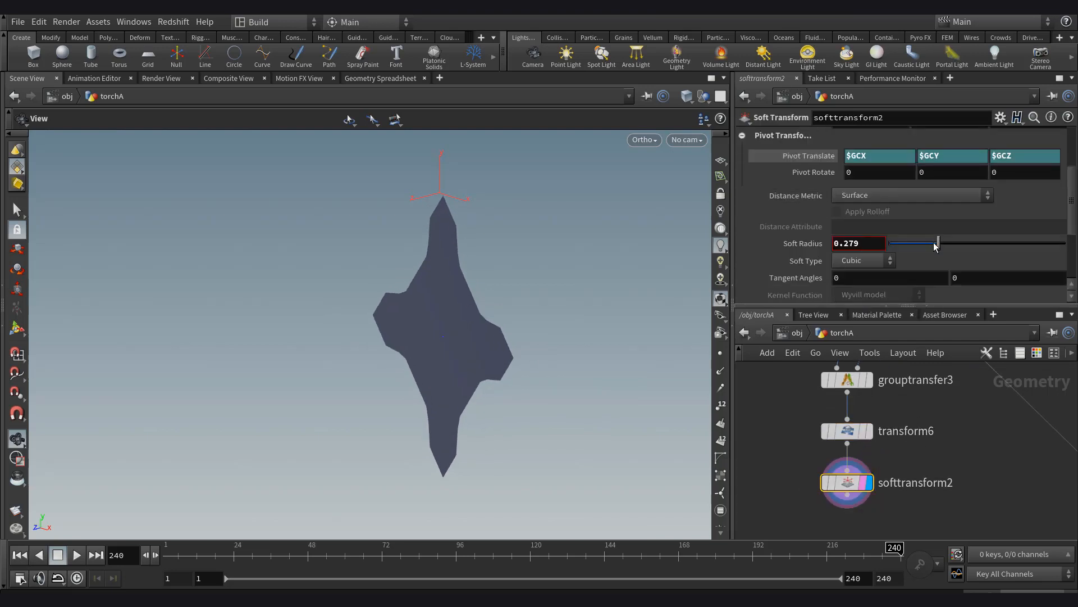
mouse_move(937, 246)
left_mouse_down()
mouse_move(978, 247)
mouse_move(925, 248)
left_mouse_up()
left_click_drag(481, 247, 488, 275)
Add a PolyExtrude node after softtransform2, display it and set its Distance to 0.173.
scroll(510, 277, "down", 3)
scroll(981, 471, "down", 4)
middle_click_drag(981, 472, 972, 488)
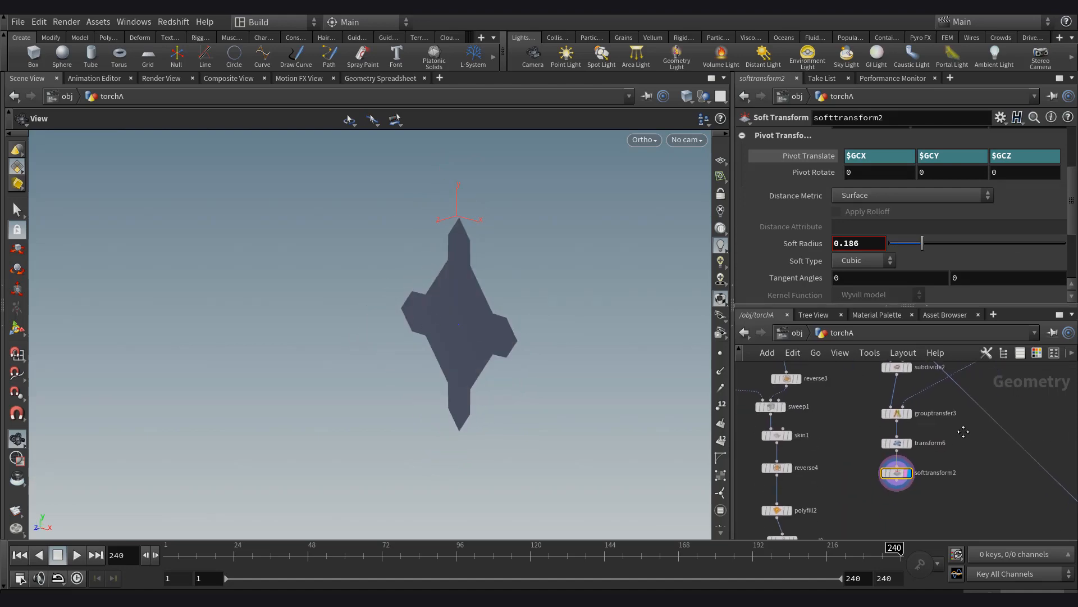
key("Tab")
type("polye")
key("Return")
scroll(904, 467, "up", 3)
left_click(905, 469)
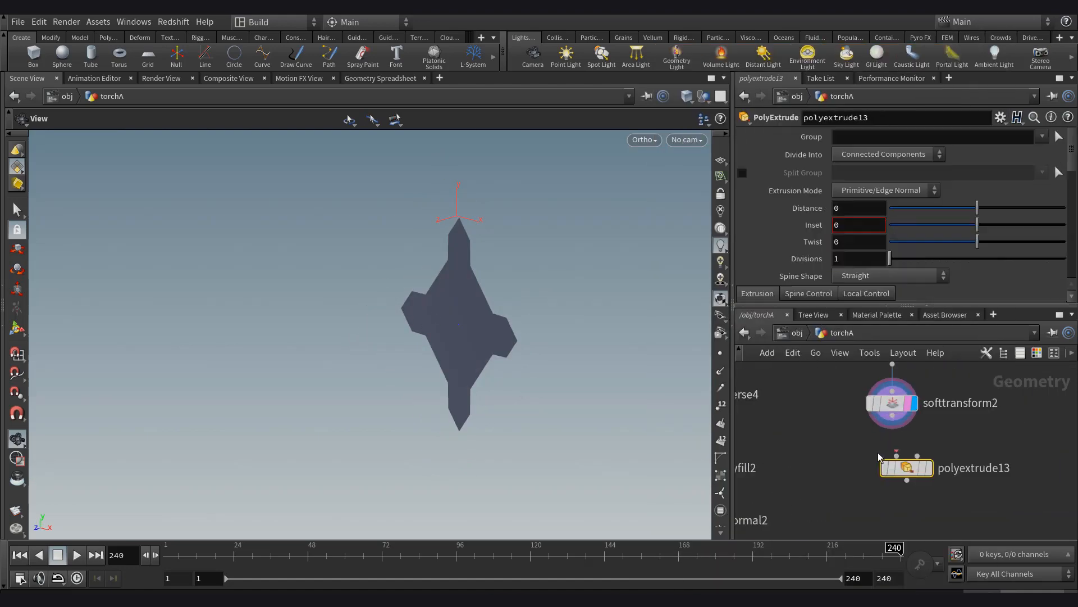
left_click_drag(902, 475, 894, 471)
left_click_drag(976, 208, 1006, 209)
left_click_drag(498, 338, 612, 337)
scroll(611, 337, "up", 1)
scroll(611, 337, "up", 2)
left_click_drag(1006, 209, 992, 209)
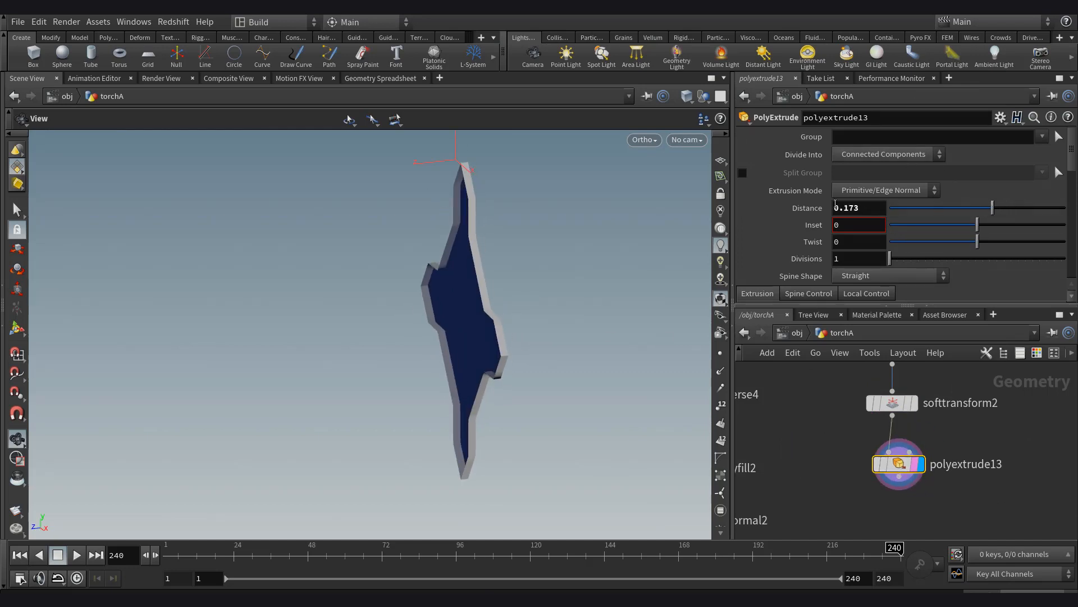
Turn on back output for the plate's PolyExtrude so the extruded solid is closed.
scroll(807, 214, "down", 6)
left_click(864, 199)
scroll(970, 235, "up", 7)
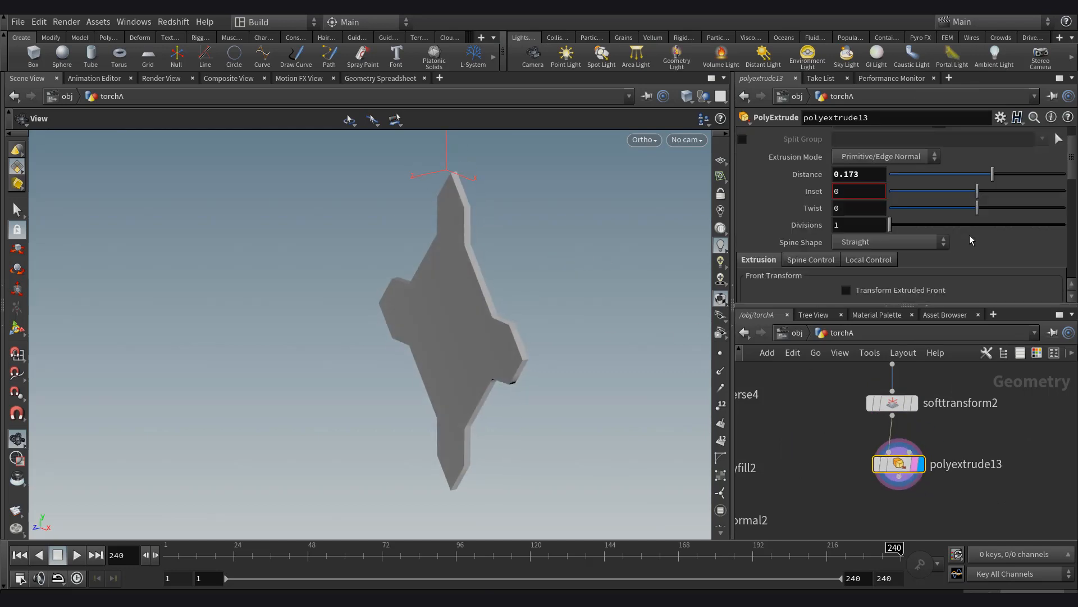
key("w")
key("w")
scroll(911, 456, "down", 2)
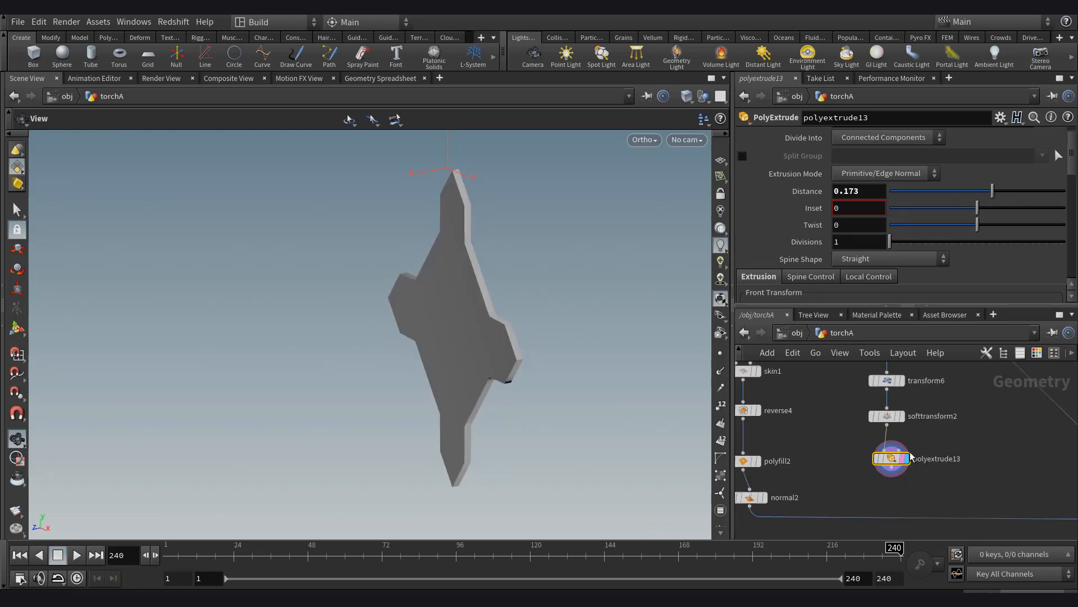
Colour the polyextrude13 node green and rename it thickness.
left_click(1037, 352)
double_click(937, 458)
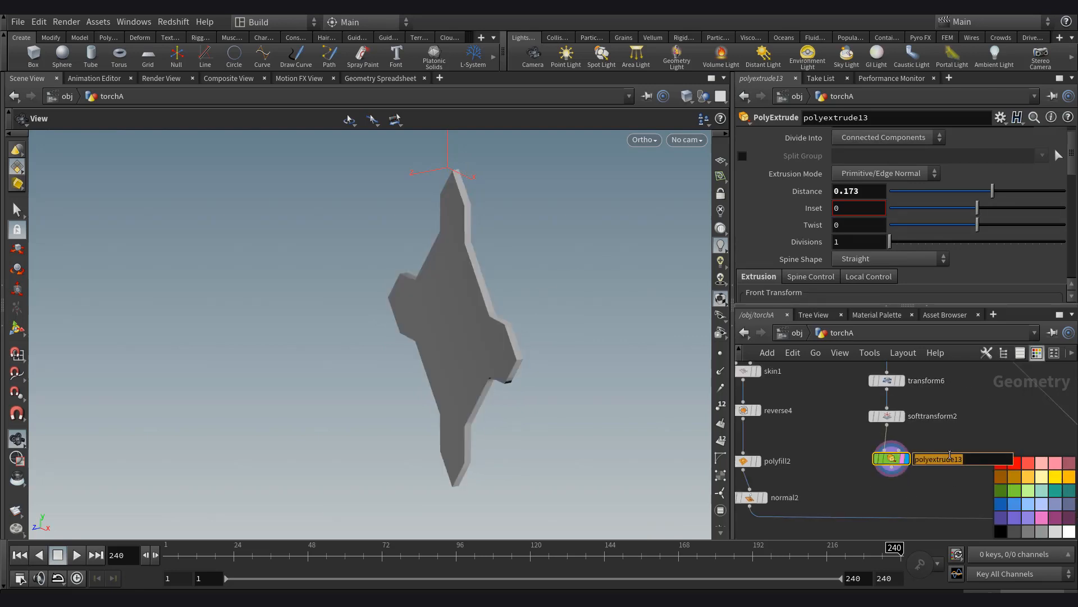
type("thickness")
key("Return")
Colour softtransform2 and transform6 green and rename them shape_corners and stretch.
middle_click_drag(951, 435, 918, 514)
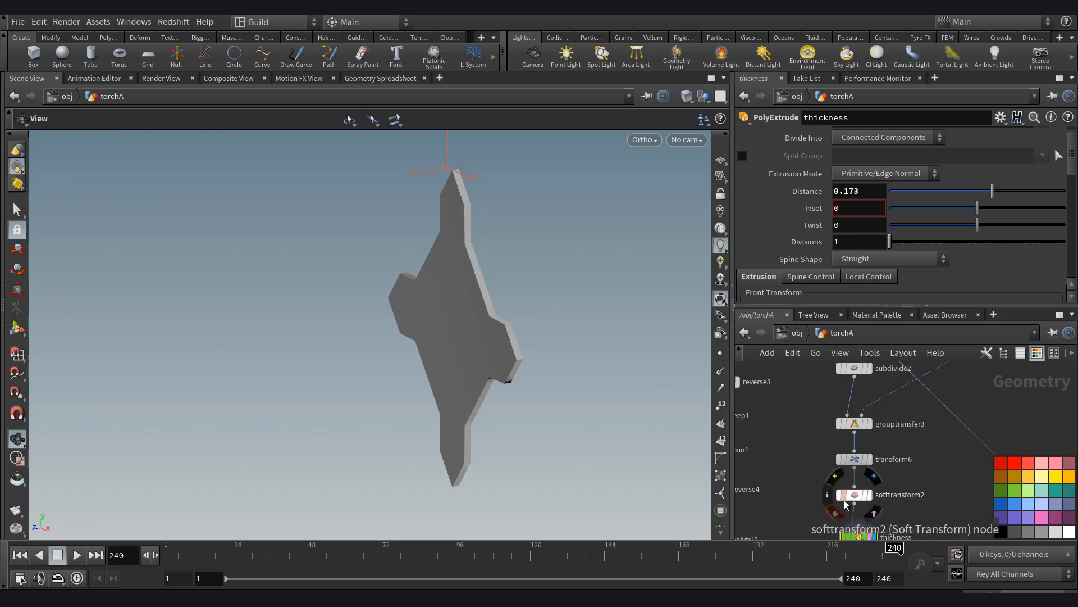
left_click(888, 495)
double_click(888, 494)
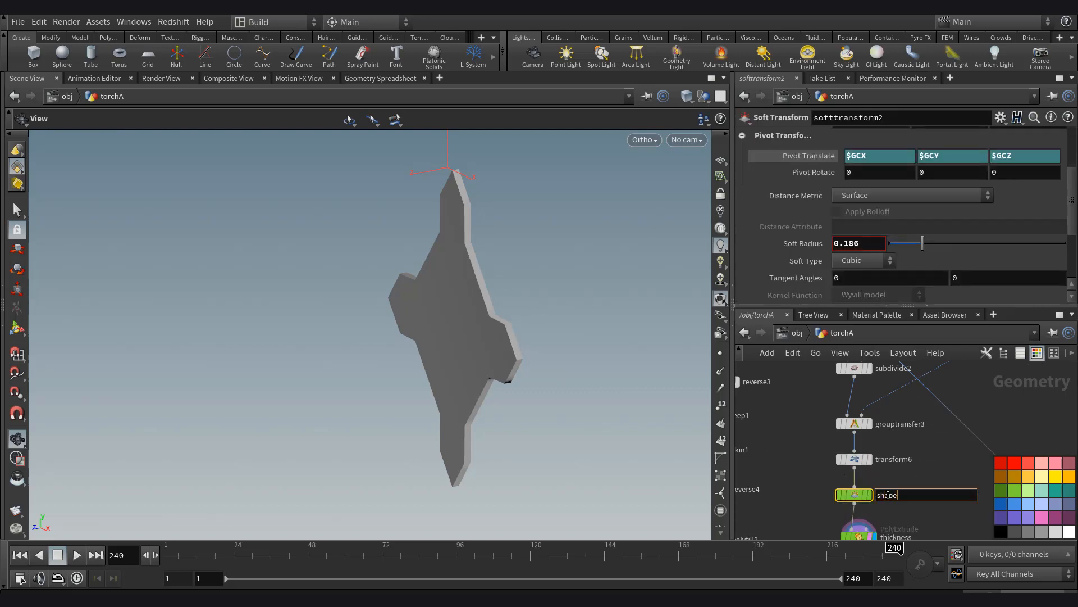
key("Return")
middle_click_drag(918, 436, 910, 462)
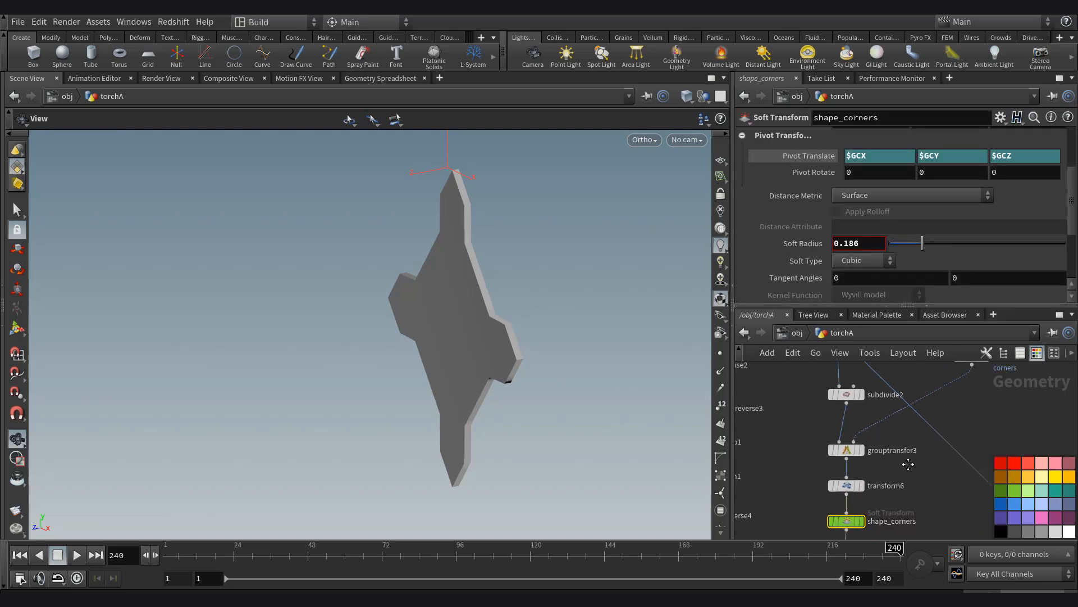
left_click(885, 486)
type("stretc")
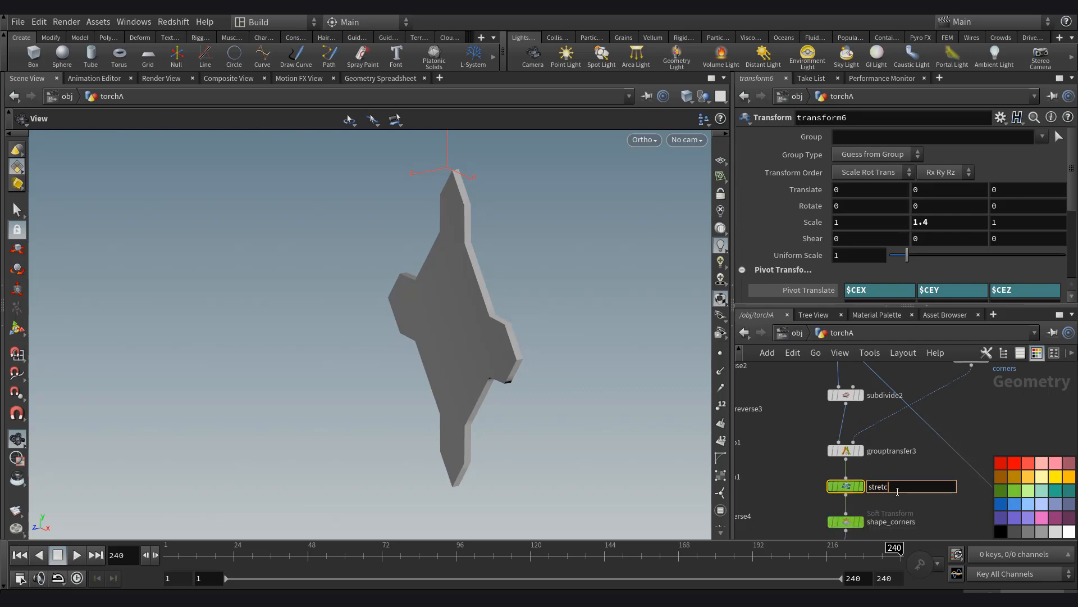
type("h")
key("Return")
Collapse group10, subdivide2, grouptransfer3, stretch, shape_corners and thickness into one subnetwork.
scroll(911, 476, "down", 5)
left_click_drag(838, 510, 912, 416)
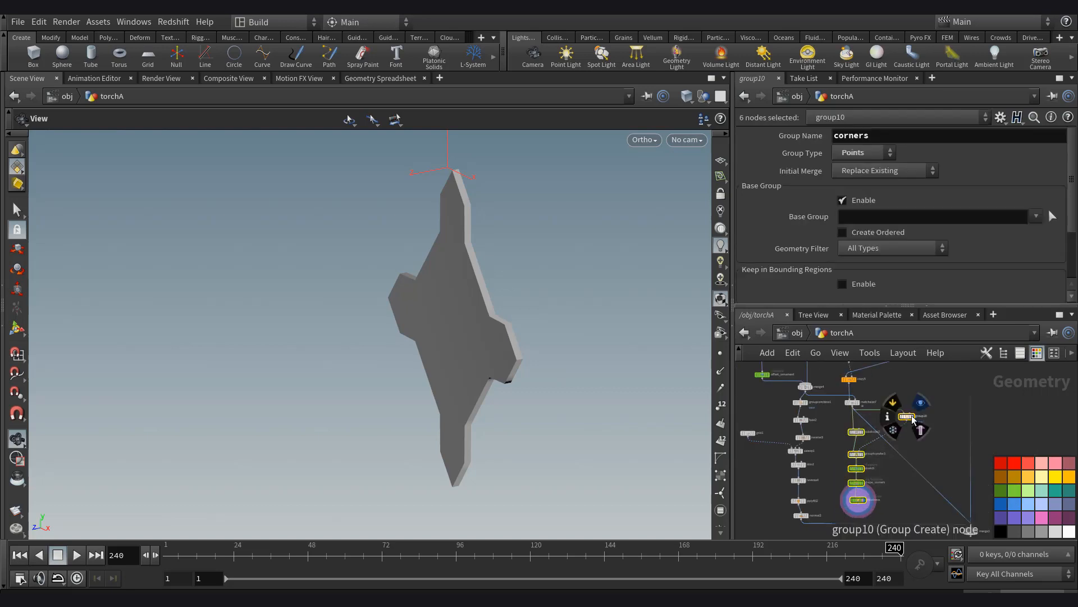
scroll(911, 419, "up", 4)
left_click(1072, 352)
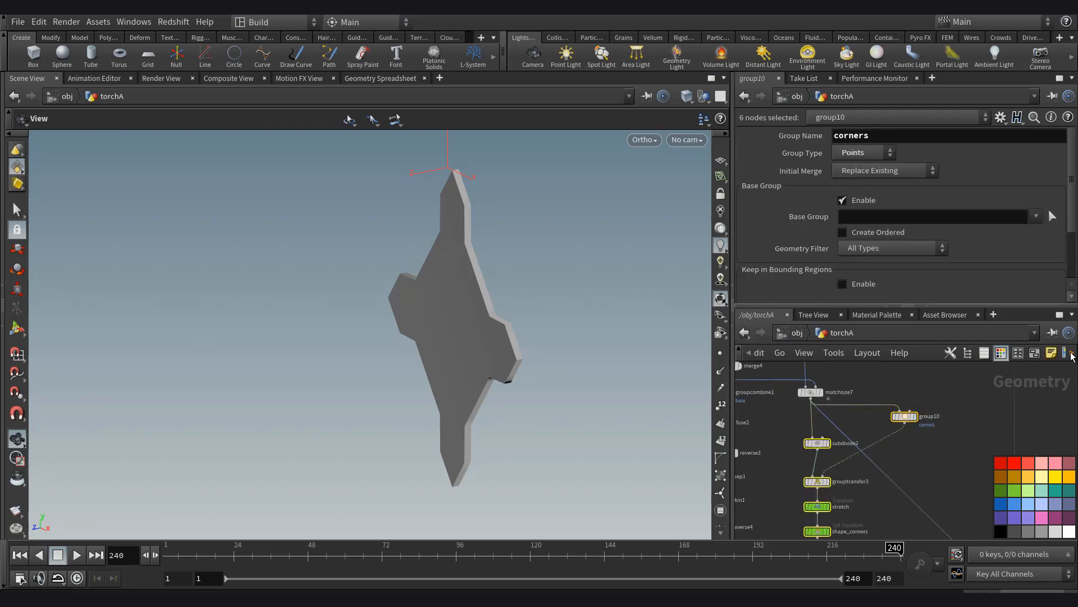
left_click(1072, 353)
left_click(1072, 353)
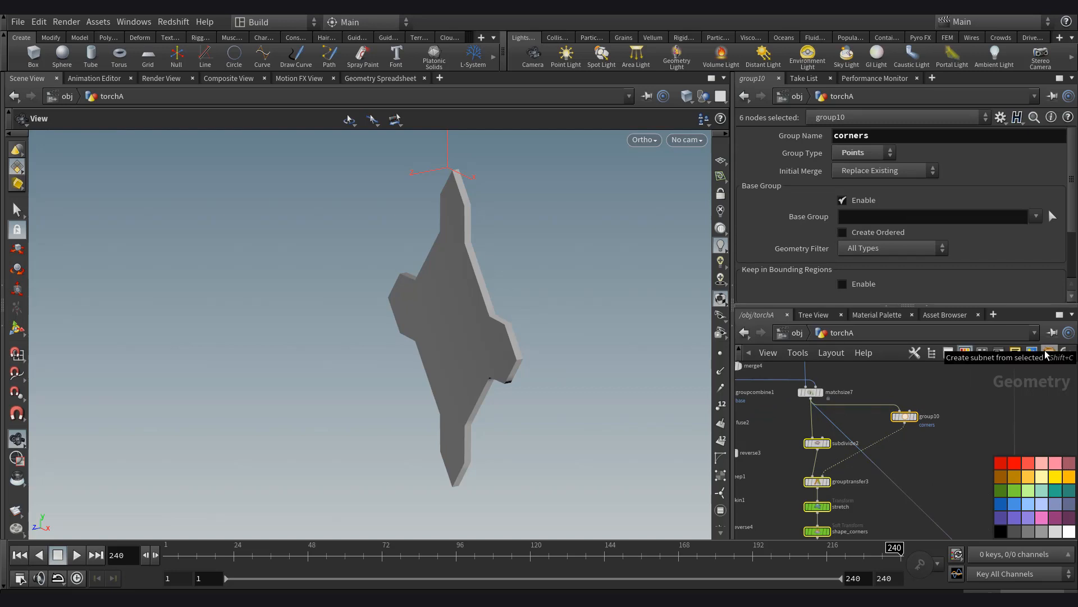
left_click(1045, 350)
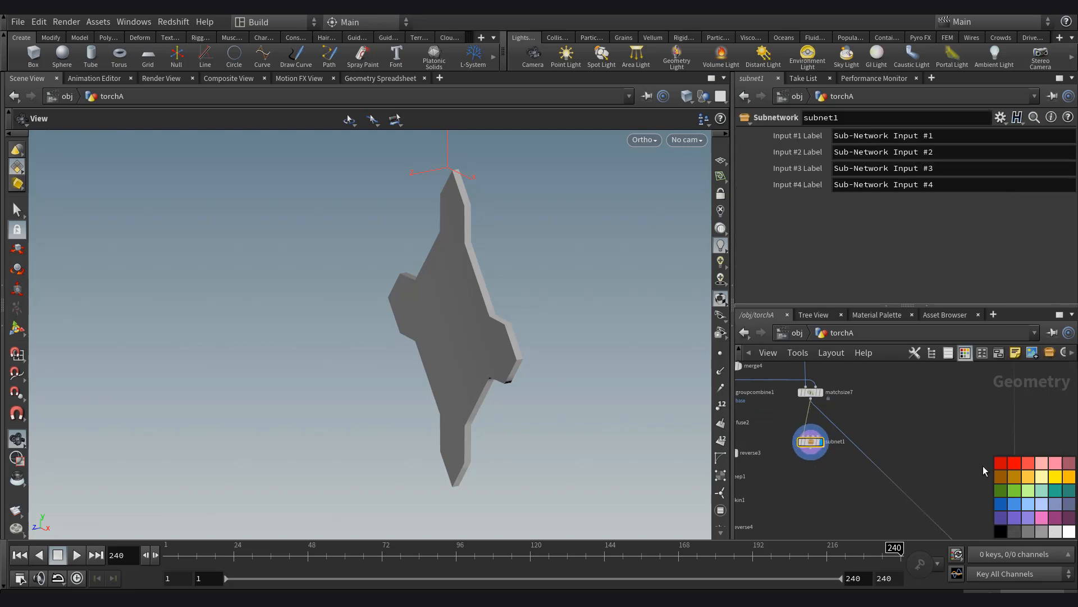
Rename the green subnetwork cross_support and insert it on the outgoing matchsize7 connection.
double_click(845, 441)
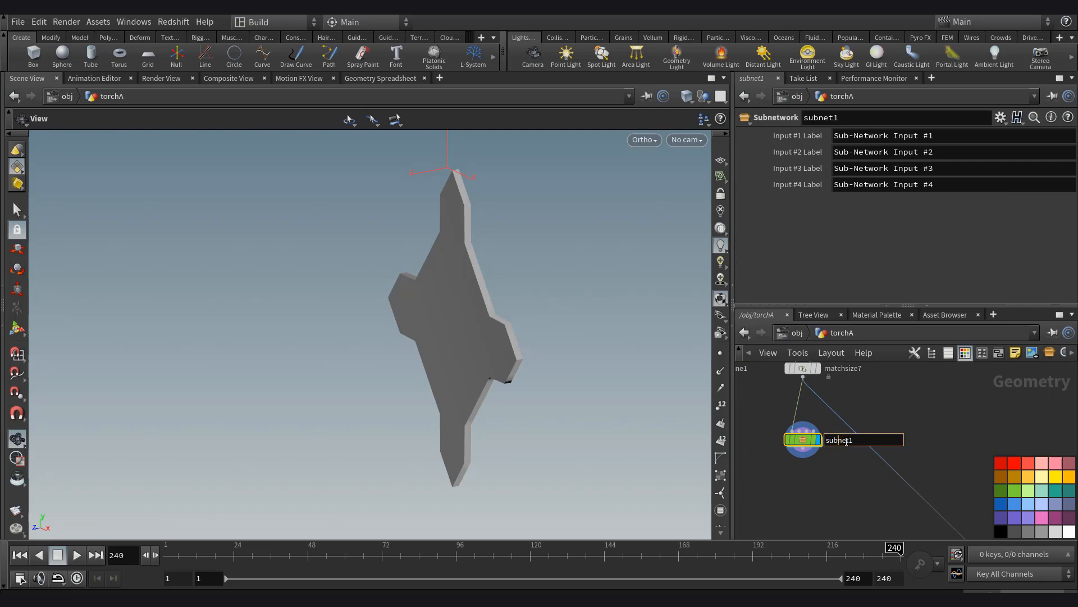
type("cross_support")
key("Return")
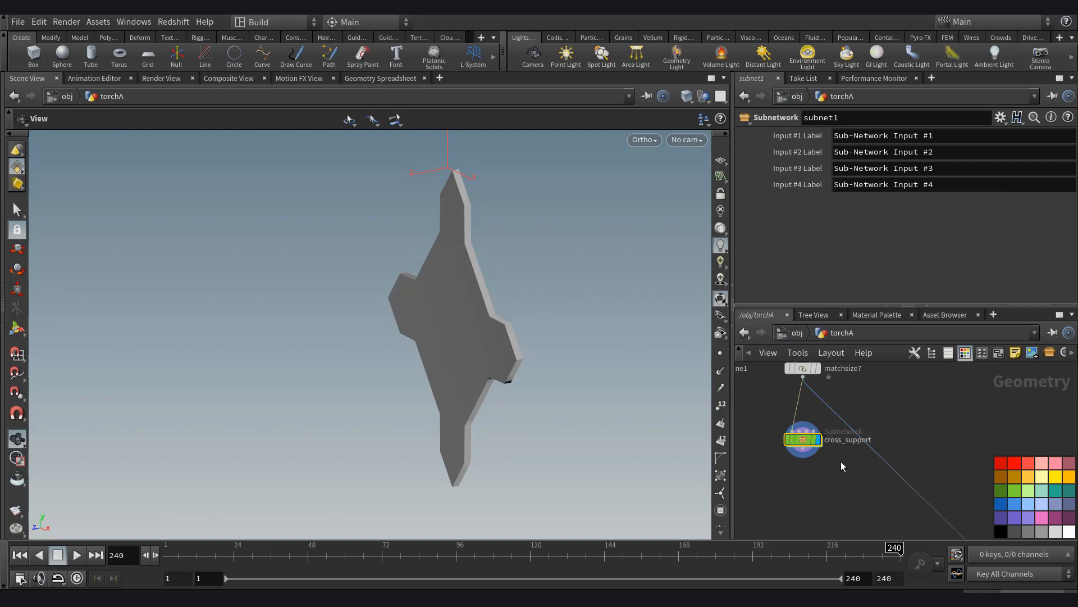
left_click_drag(877, 456, 803, 450)
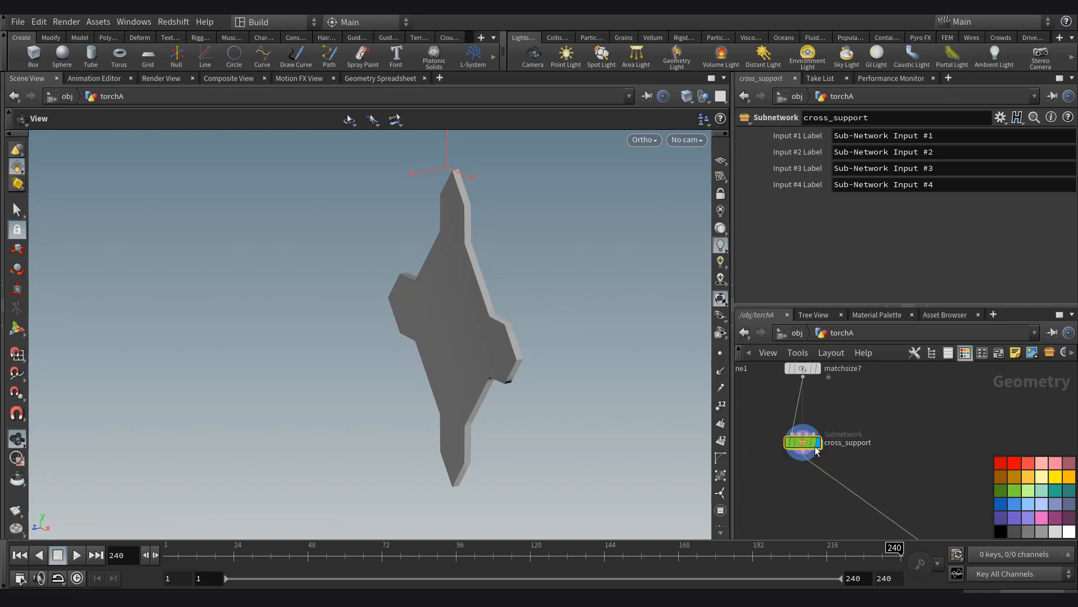
Edit cross_support's parameter interface and make its four input label parameters invisible.
double_click(810, 441)
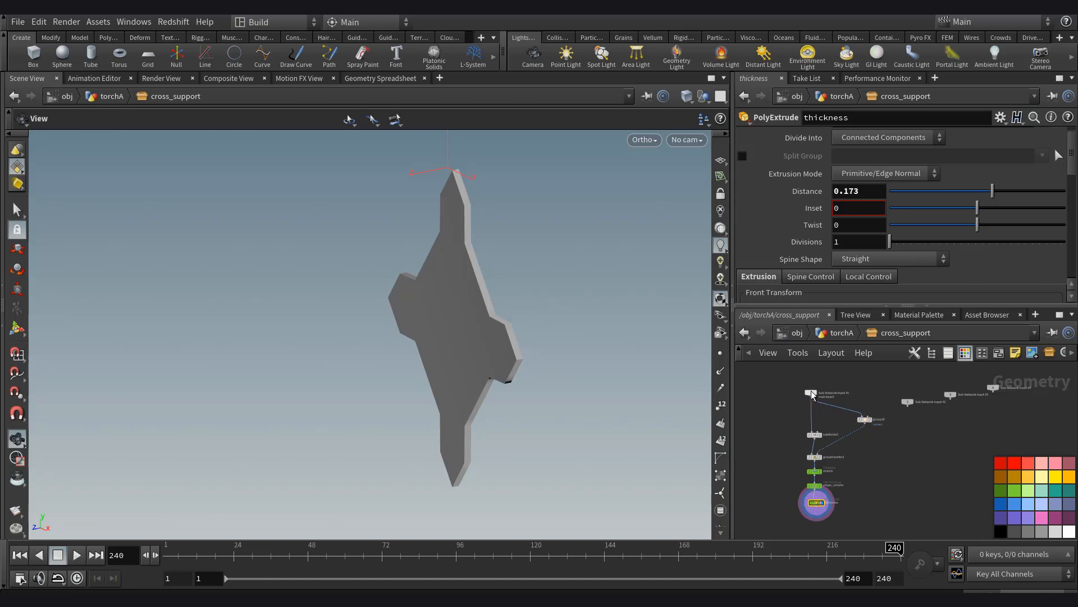
left_click(853, 333)
left_click(1001, 117)
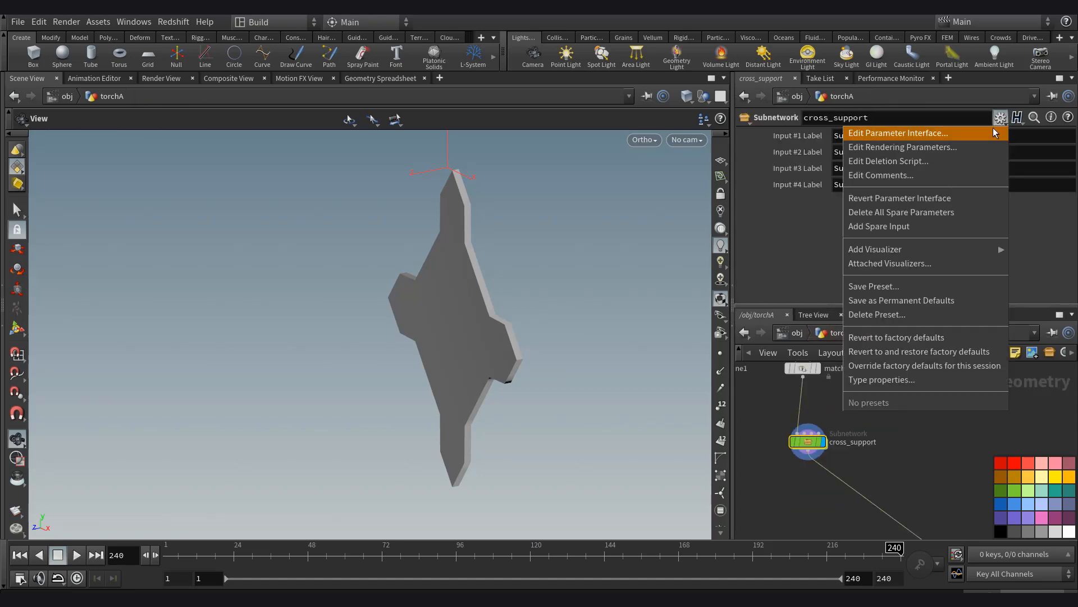
left_click(993, 131)
left_click_drag(609, 98, 609, 127)
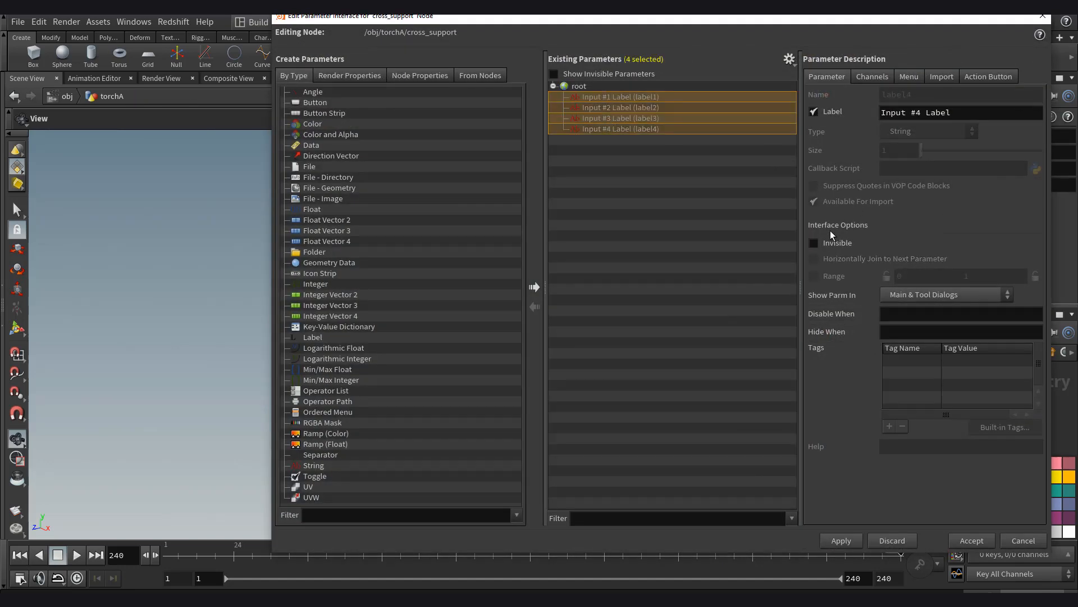
left_click(814, 243)
Add the stretch node's Scale parameter to the cross_support parameter interface.
left_click_drag(828, 17, 490, 84)
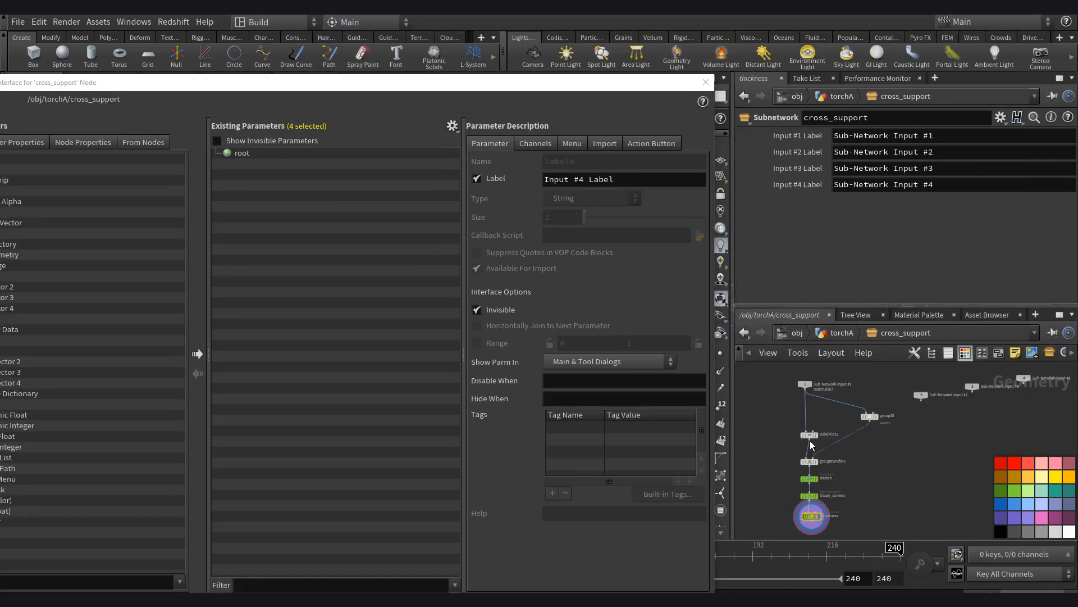
scroll(810, 444, "up", 4)
left_click(818, 475)
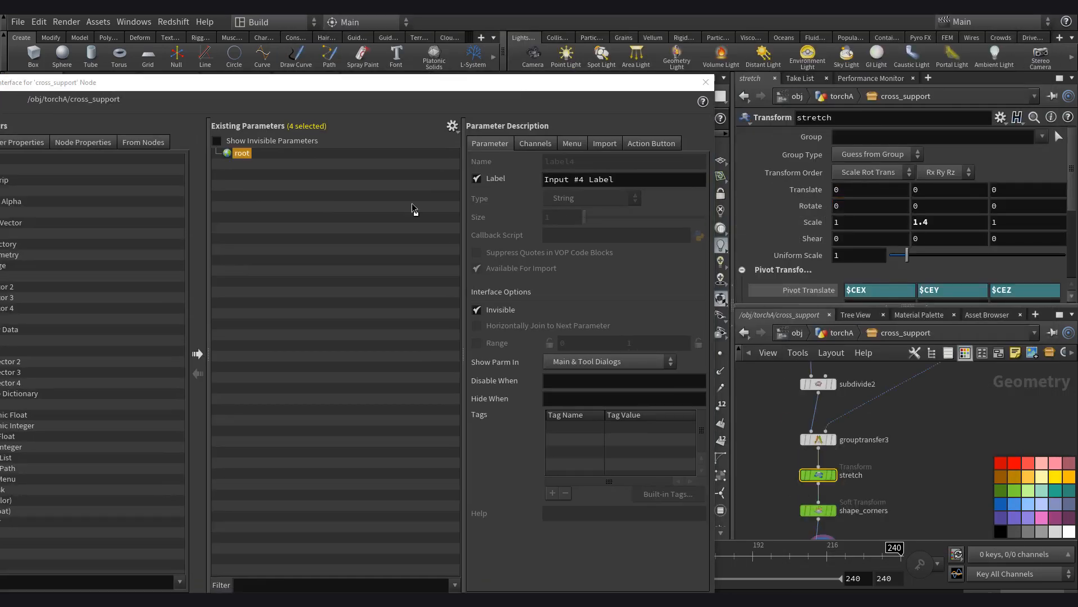
left_click_drag(411, 204, 399, 190)
Add subdivide2's Depth parameter above Scale in the cross_support interface and label it divisions.
middle_click_drag(884, 461, 900, 497)
middle_click_drag(885, 394, 888, 426)
left_click(834, 454)
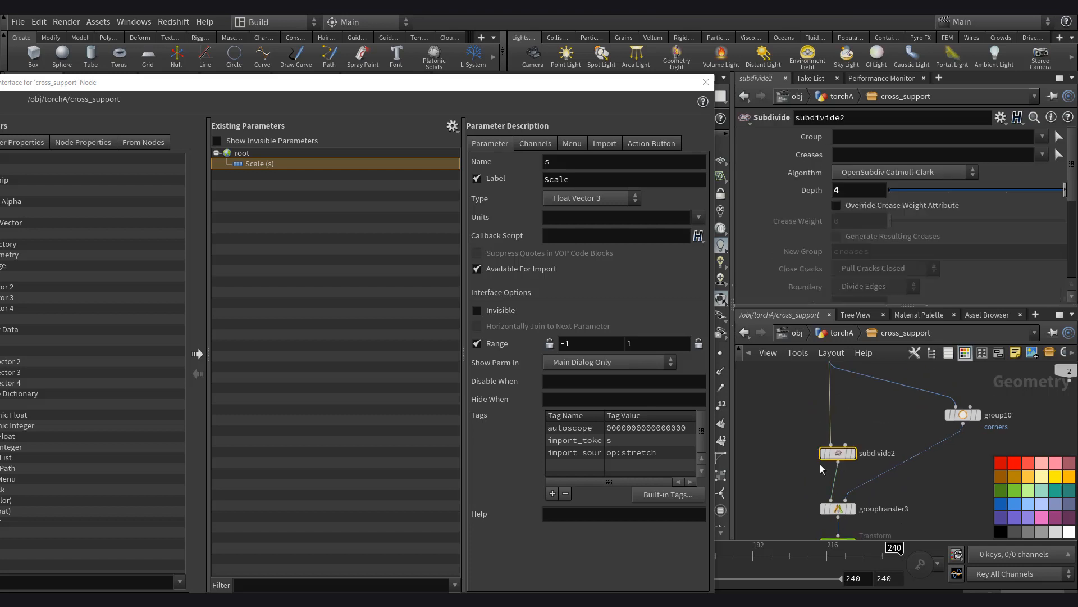
left_click_drag(805, 190, 185, 194)
left_click_drag(258, 172, 273, 163)
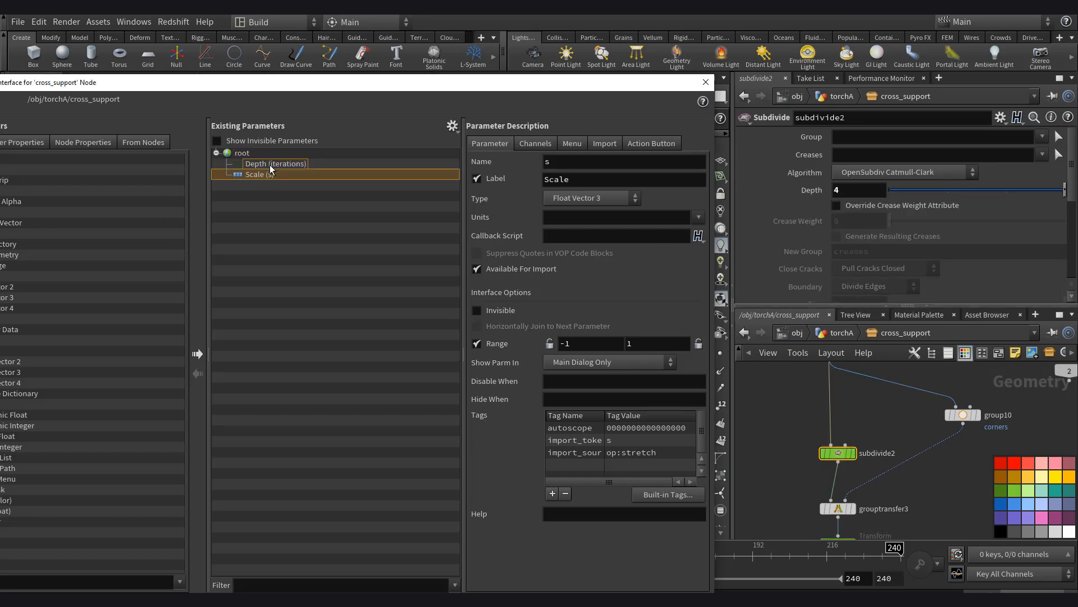
double_click(574, 177)
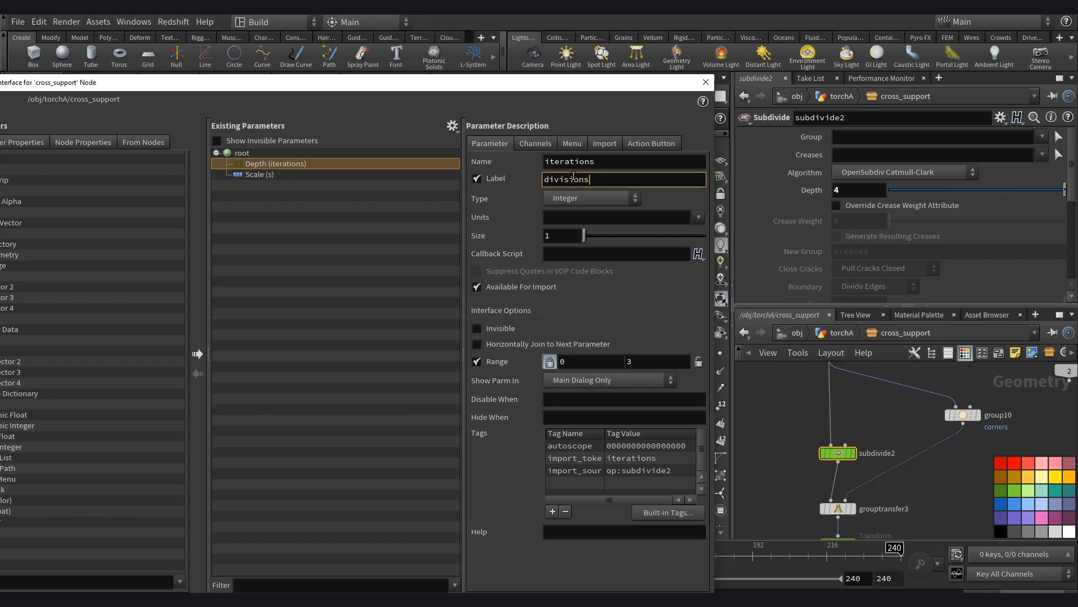
key("Return")
Add shape_corners' Soft Radius and Scale parameters to the cross_support interface, placing Scale above Soft Radius.
scroll(915, 422, "down", 5)
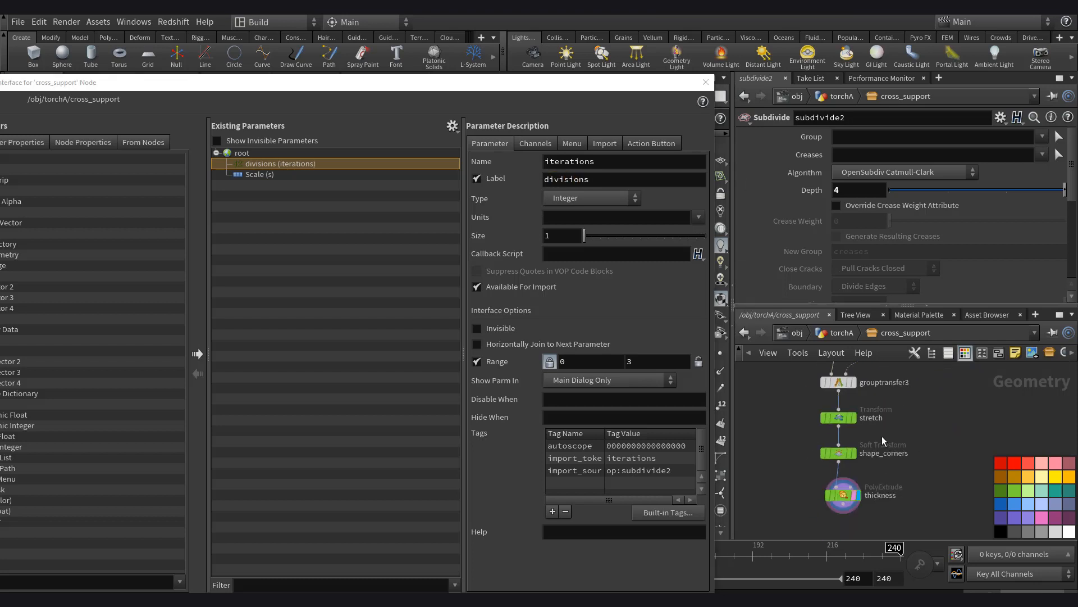
left_click(839, 418)
left_click(840, 453)
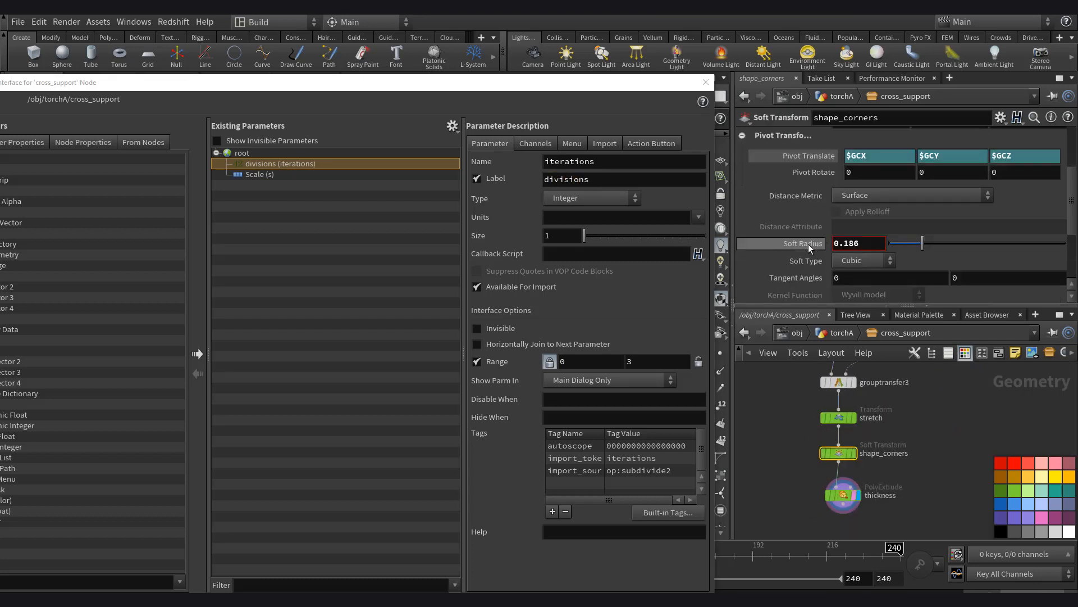
left_click_drag(807, 243, 275, 160)
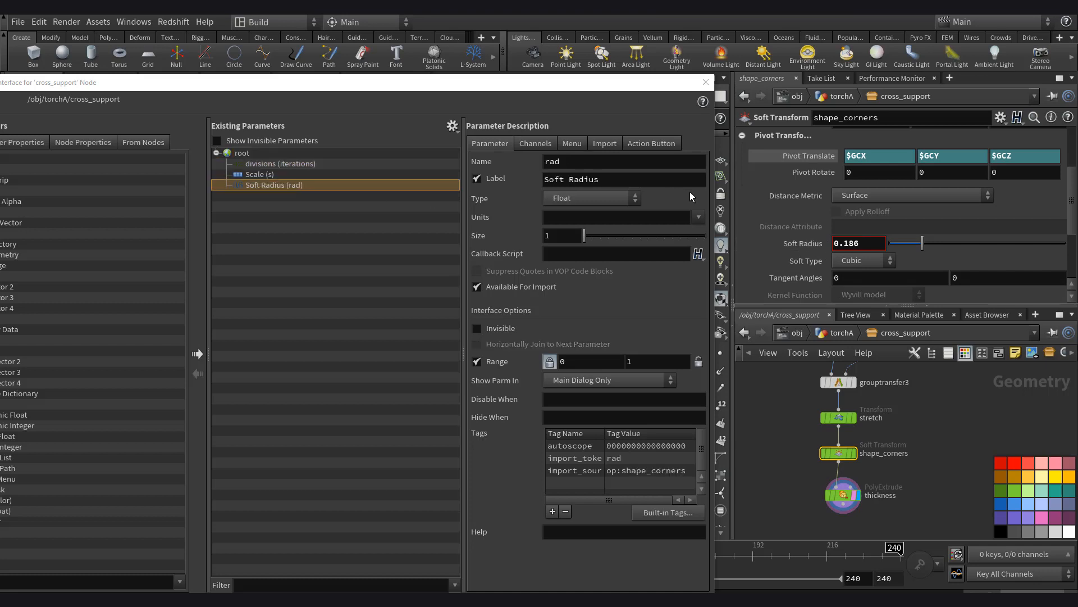
scroll(808, 200, "up", 3)
left_click_drag(810, 195, 275, 177)
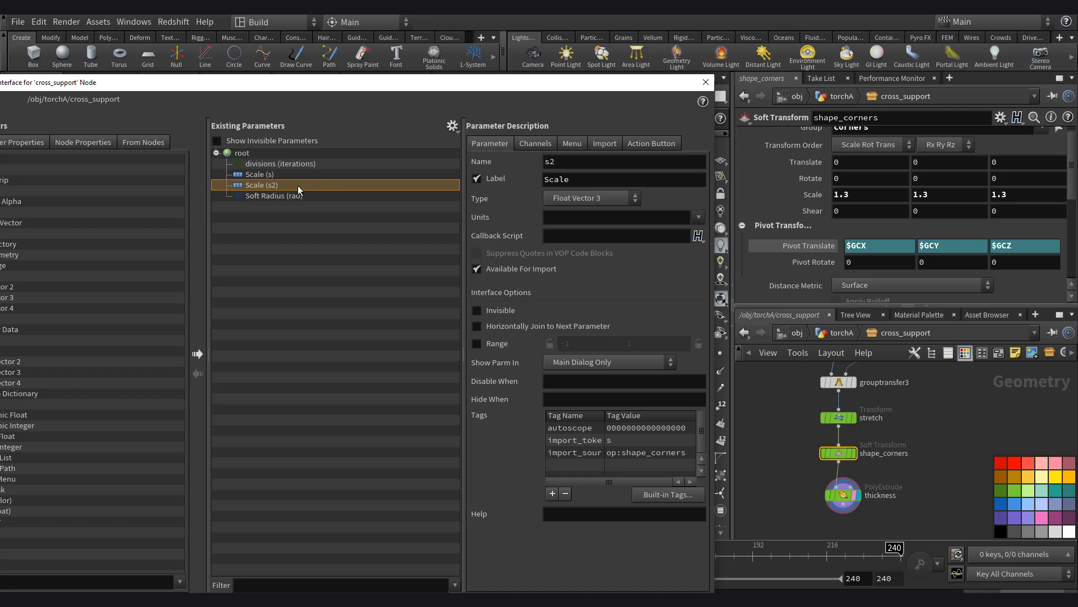
Label the stretch node's Scale parameter stretch and the shape_corners Scale parameter corner scale.
left_click(580, 181)
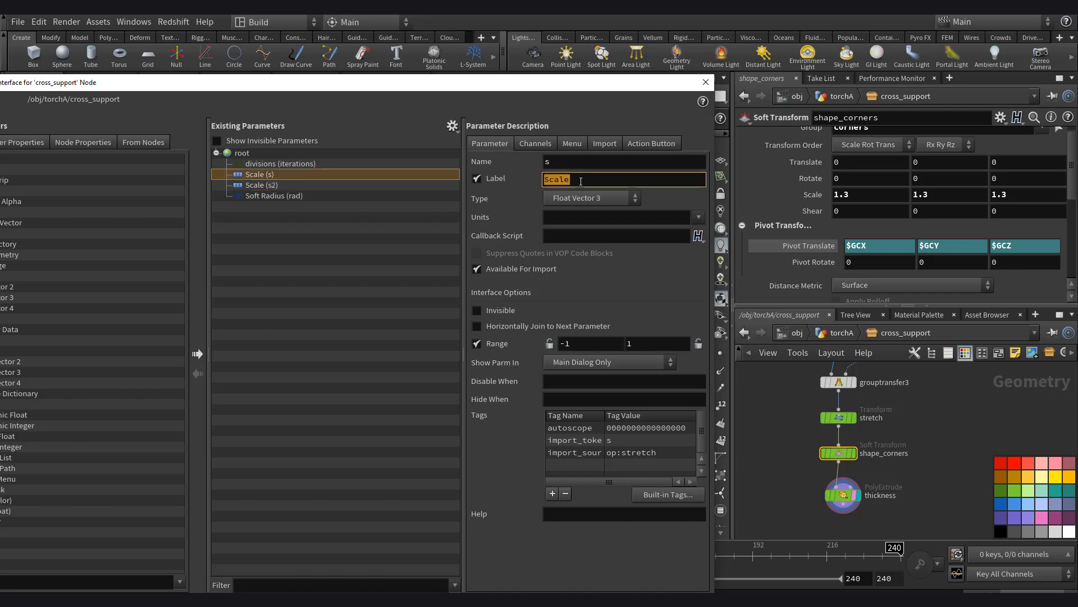
key("Return")
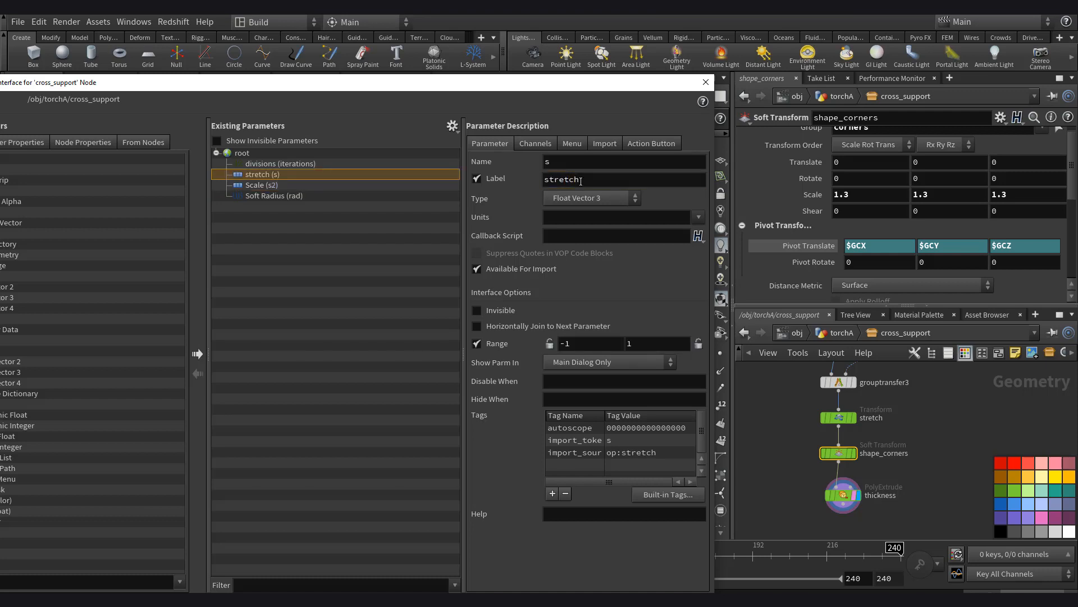
left_click(270, 186)
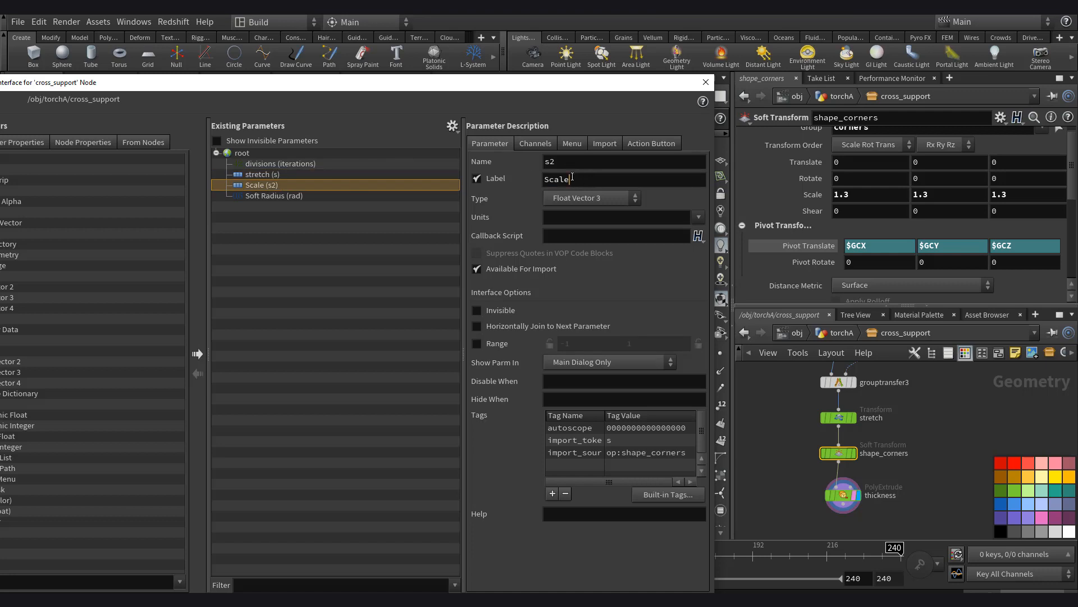
double_click(573, 178)
type("corner scale")
key("Return")
Add the thickness node's Distance parameter at the end of the interface and set its name and label to thickness.
left_click(843, 495)
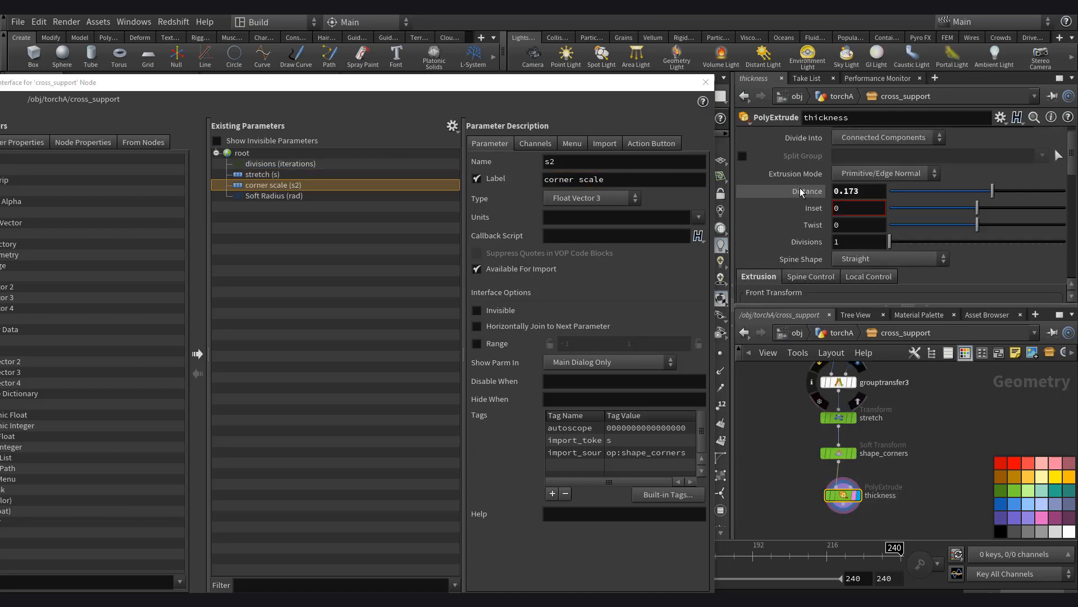
left_click_drag(807, 191, 273, 210)
left_click_drag(573, 162, 449, 168)
type("thickness")
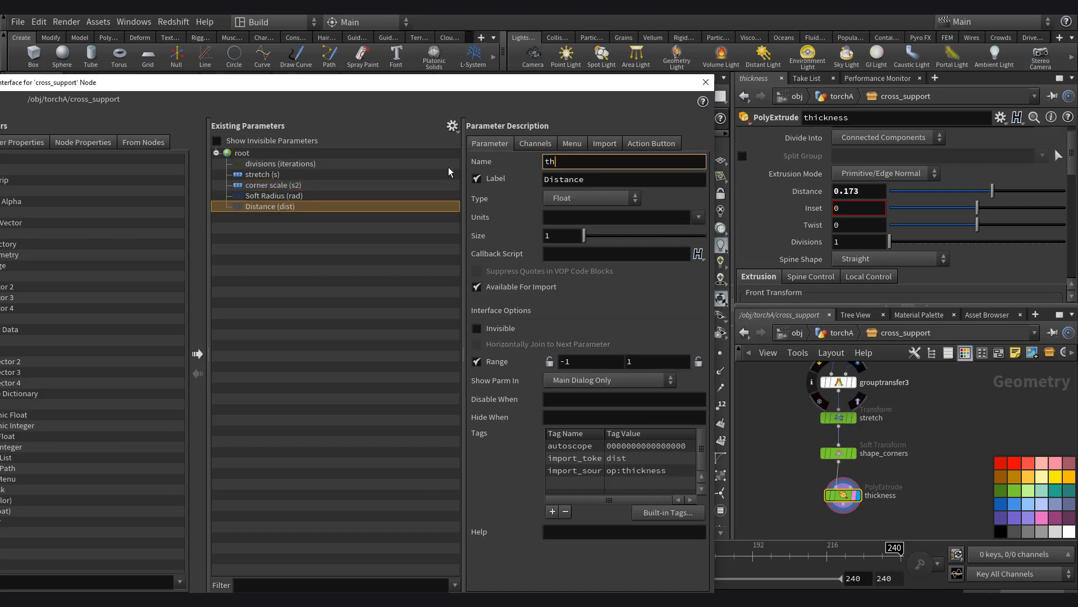
key("ctrl+a")
key("Tab")
type("thickness")
key("Return")
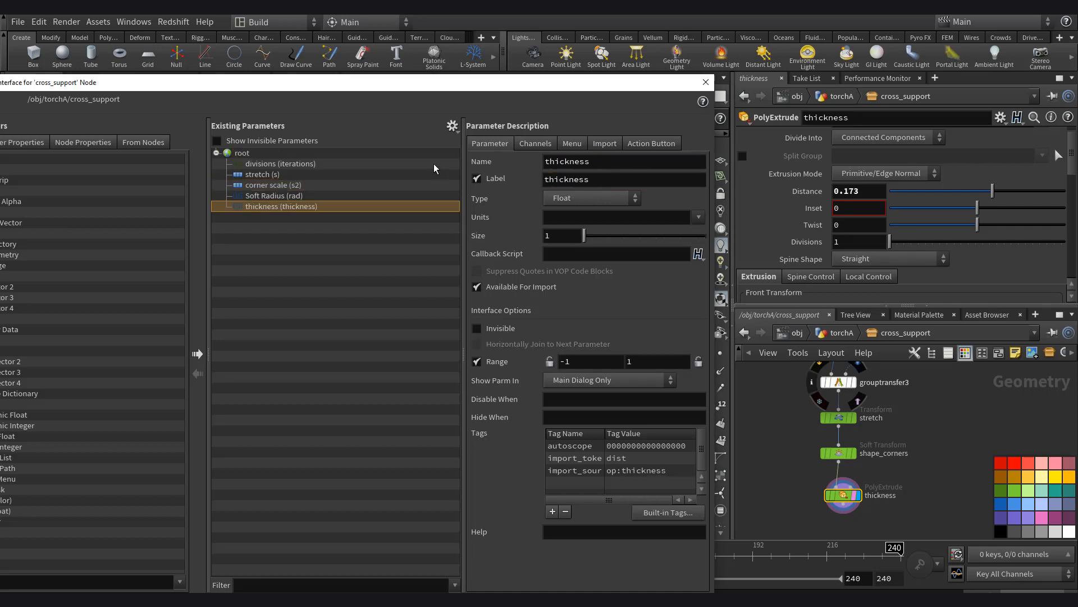
Add a folder to the cross_support interface and move all five existing parameters into it.
left_click_drag(264, 88, 444, 71)
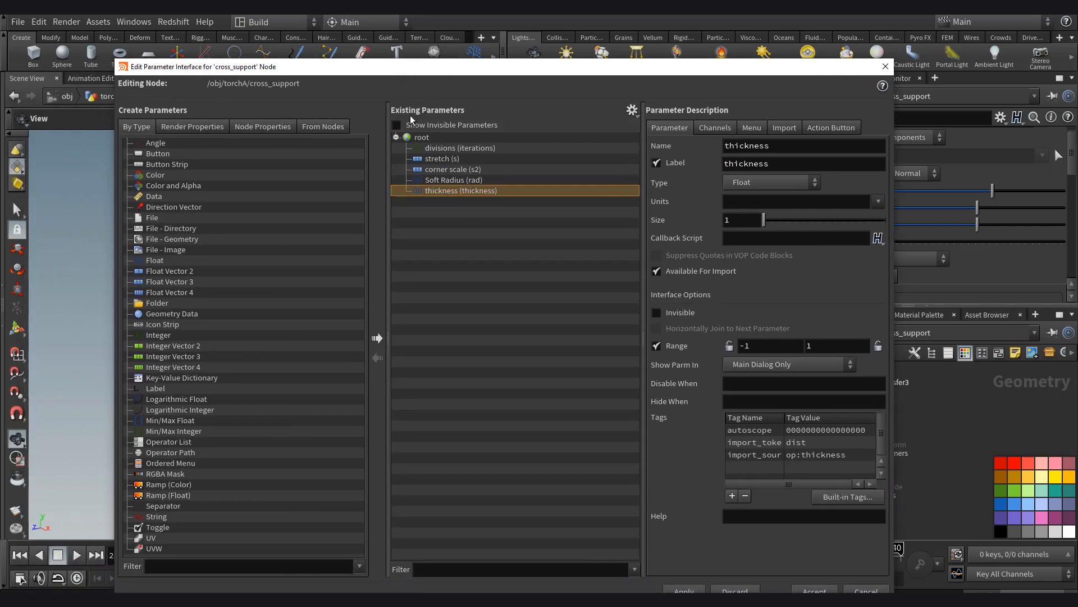
left_click_drag(515, 96, 445, 202)
left_click(441, 192)
left_click(446, 149, "shift")
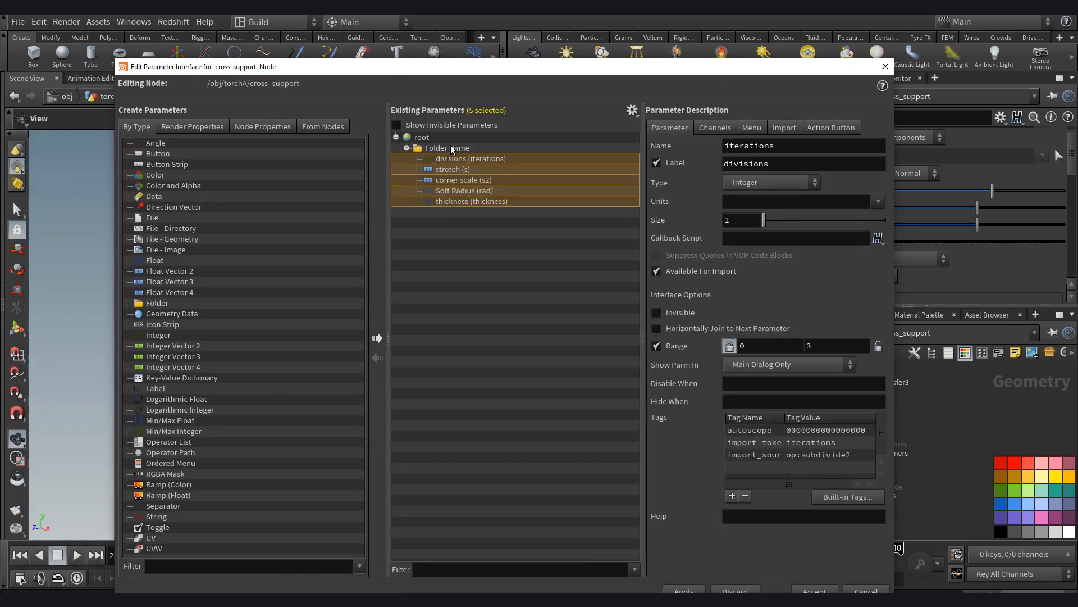
Set the new folder's name and label to base_support and accept the parameter interface.
left_click(565, 145)
type("base_support")
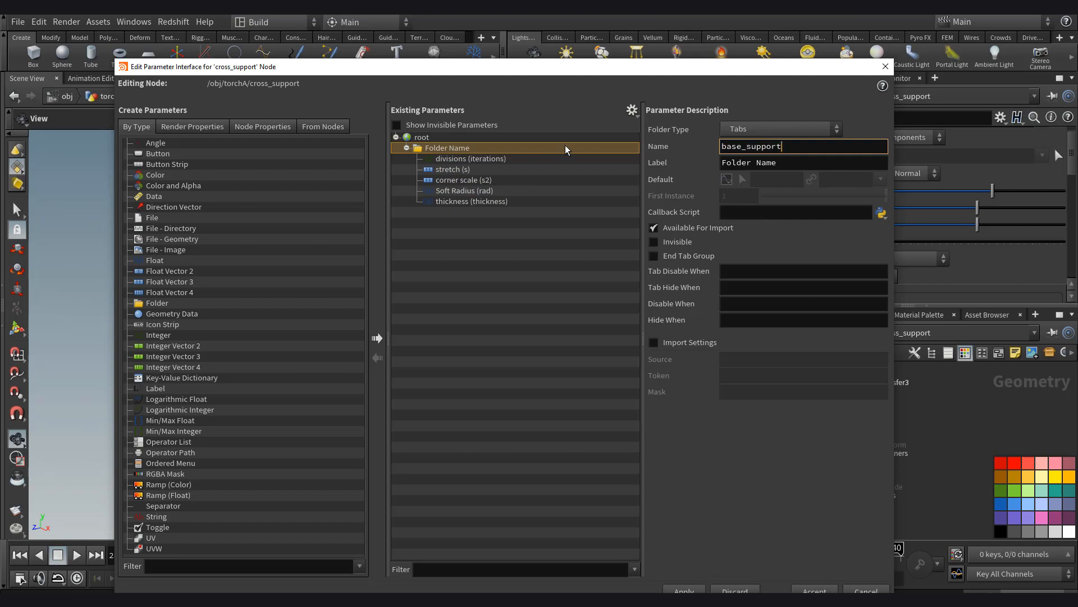
key("ctrl+a")
key("ctrl+c")
key("Tab")
key("ctrl+v")
key("Return")
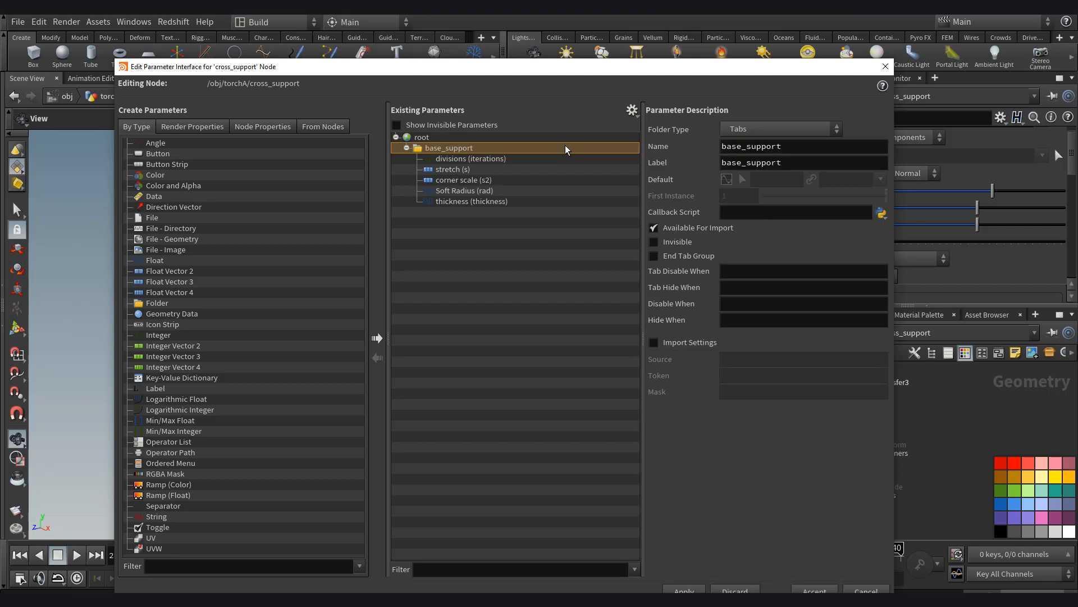
left_click(814, 590)
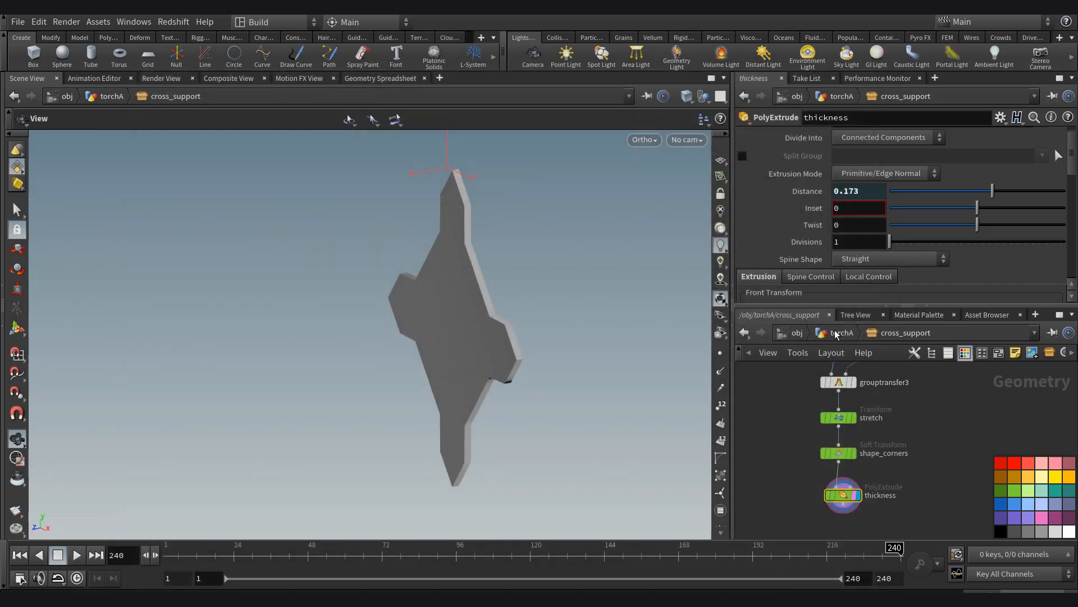
Return to the torchA network and set cross_support's thickness to 0.203 and Soft Radius to 0.459.
left_click_drag(998, 219, 1001, 220)
mouse_move(944, 172)
middle_mouse_down()
mouse_move(905, 173)
mouse_move(943, 173)
middle_mouse_up()
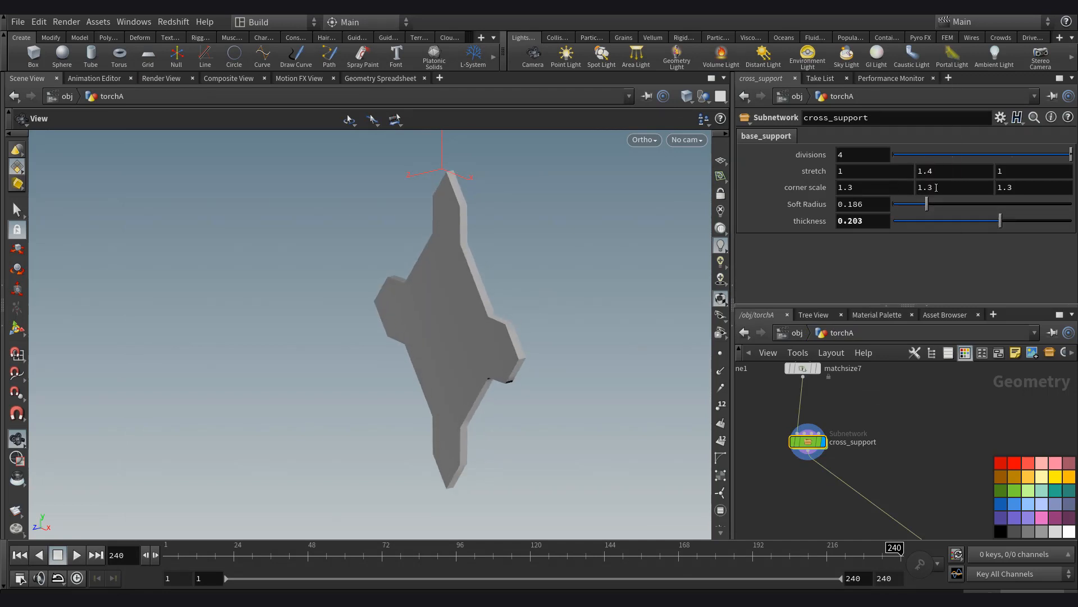
middle_click_drag(780, 187, 780, 189)
left_click_drag(928, 205, 981, 213)
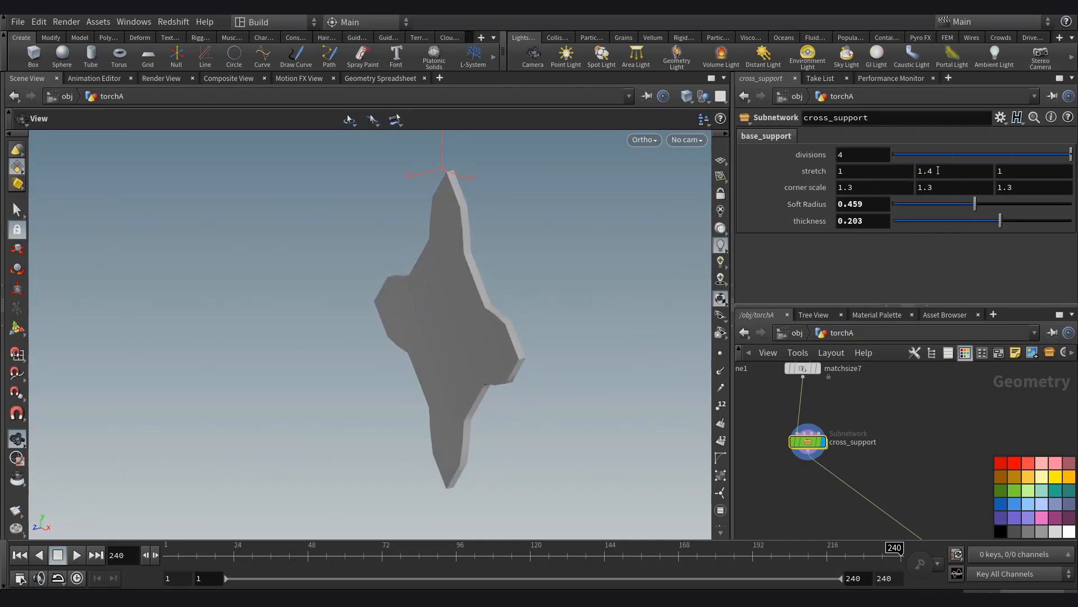
Try lowering cross_support's divisions to 3, inspect the plate, and restore the default value.
left_click_drag(1072, 156, 1015, 155)
left_click_drag(612, 292, 646, 292)
left_click_drag(1040, 155, 1076, 159)
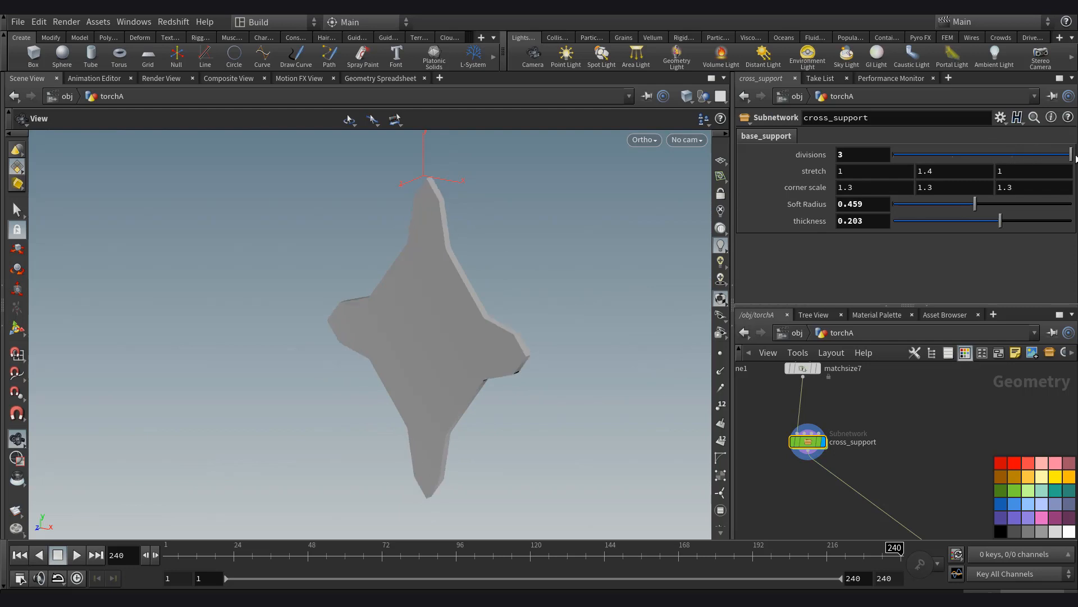
middle_click_drag(852, 155, 881, 157)
middle_click(881, 158, "ctrl")
left_click_drag(504, 305, 467, 316)
Inside cross_support, add a PolyBevel node after the thickness node and display its result.
middle_click_drag(927, 429, 922, 423)
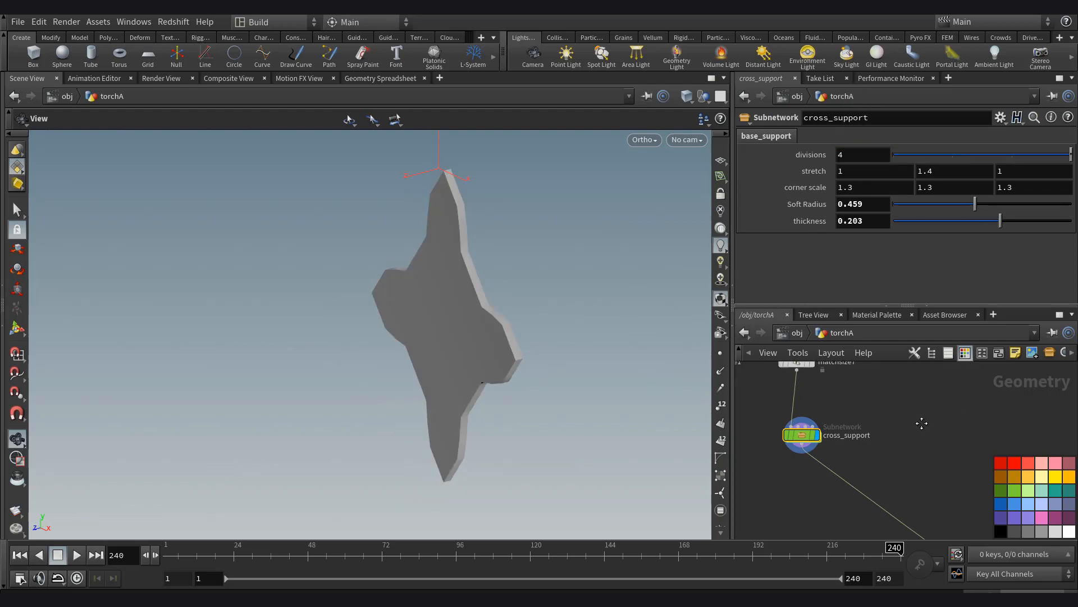
scroll(922, 421, "down", 3)
scroll(911, 418, "up", 3)
double_click(818, 432)
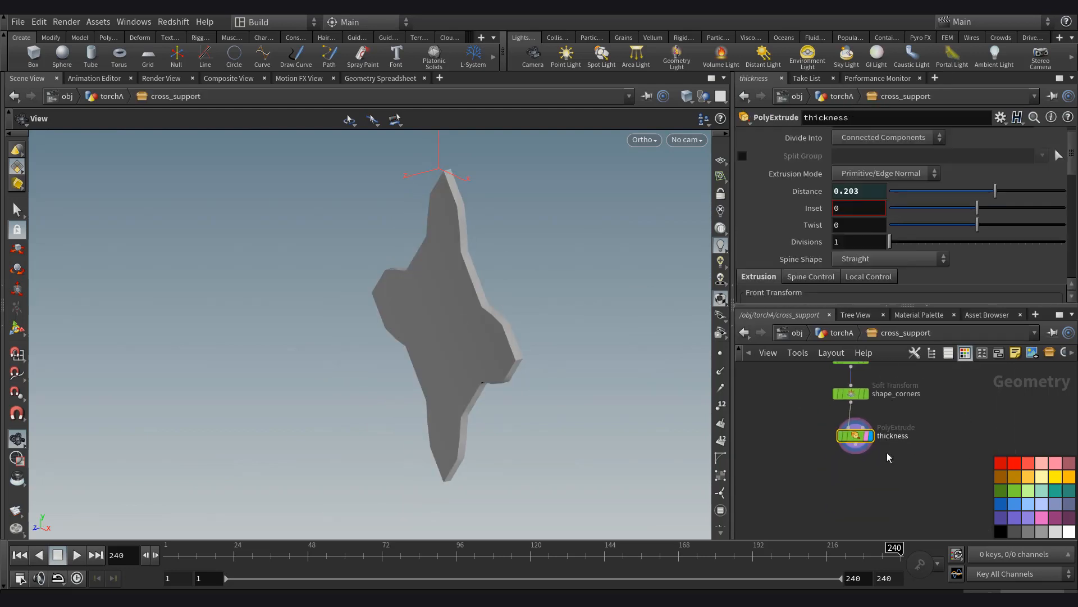
key("Tab")
type("polybev")
key("Return")
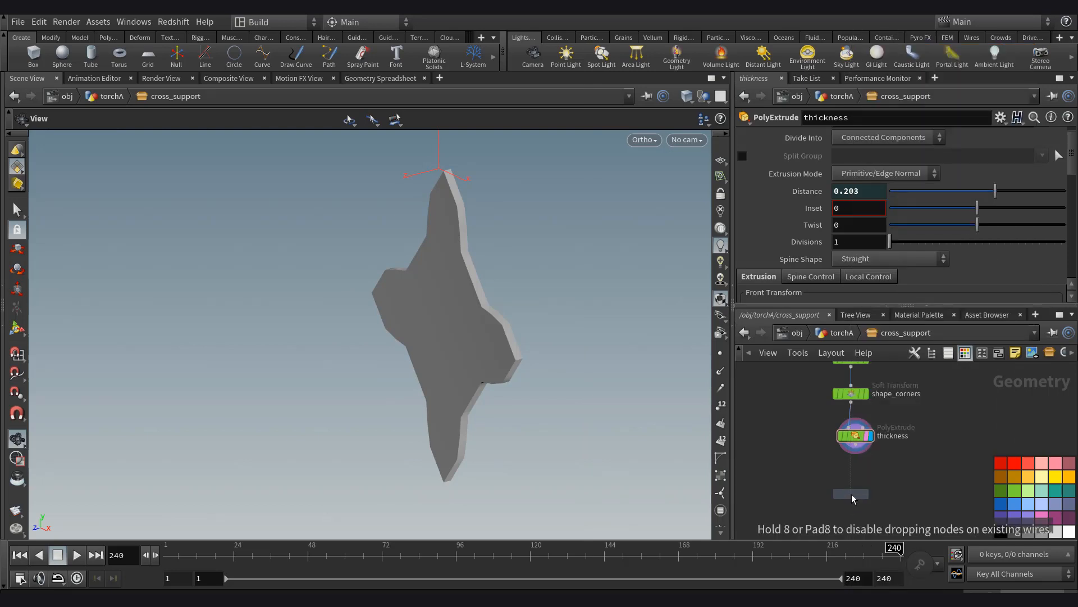
left_click(851, 497)
scroll(876, 497, "up", 3)
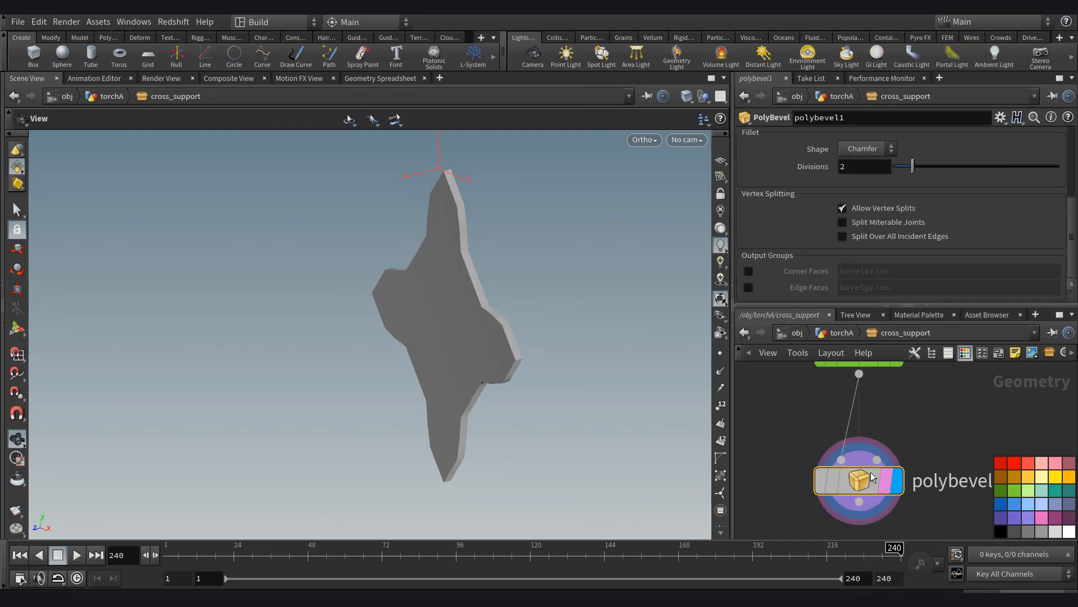
scroll(990, 190, "up", 3)
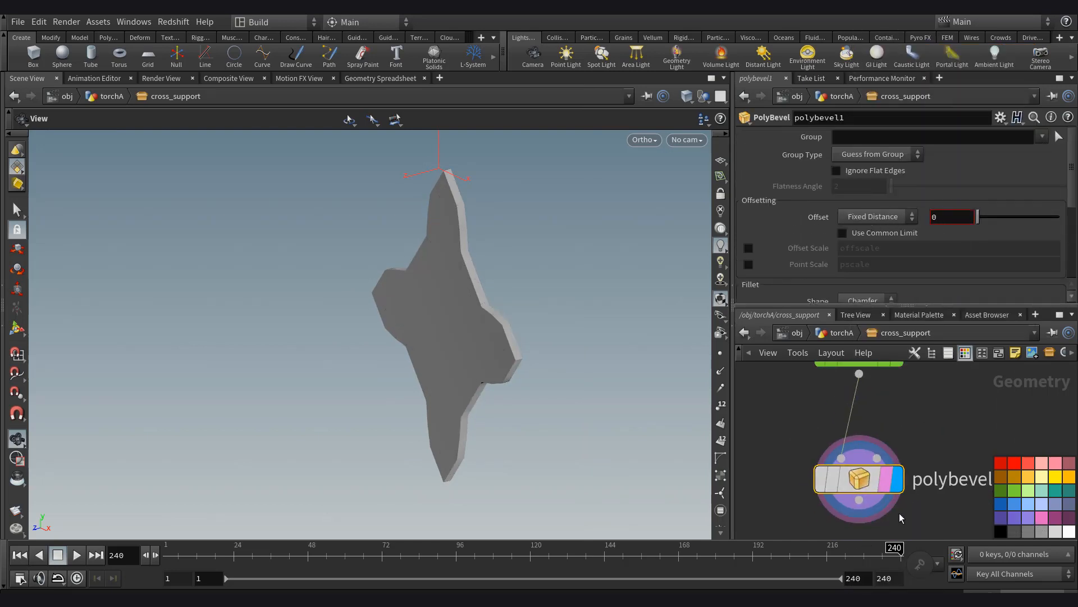
Insert a Group Create node between thickness and polybevel1 and display it.
key("Tab")
type("group")
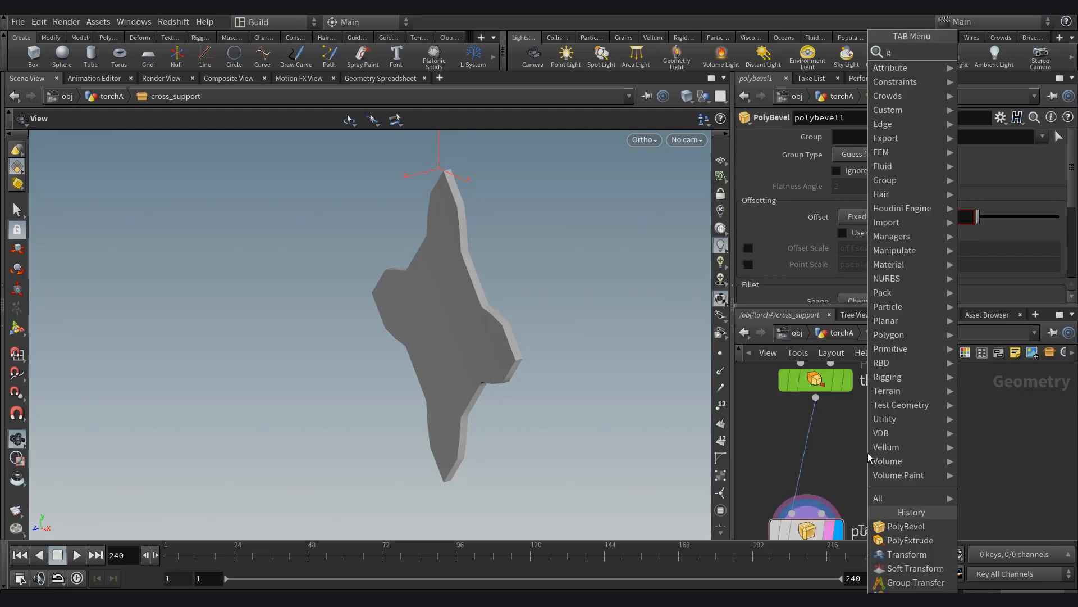
key("Return")
left_click(810, 449)
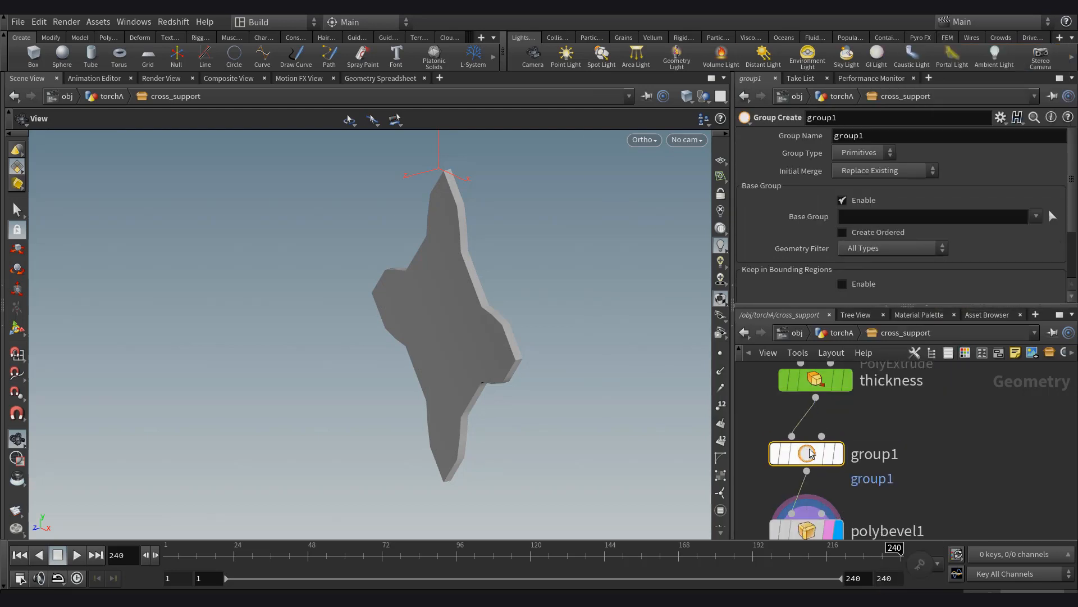
left_click(838, 453)
Make group1 an edge group without a base group, including edges with a minimum edge angle of 58.
left_click(864, 153)
left_click(858, 196)
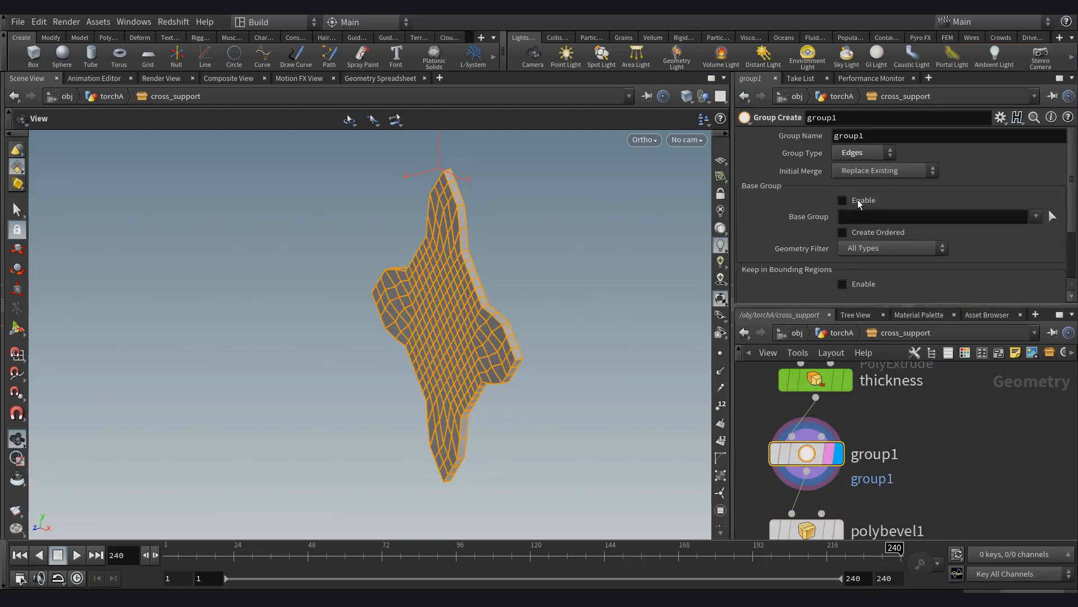
left_click(858, 201)
scroll(849, 242, "down", 2)
left_click(844, 283)
scroll(851, 275, "down", 4)
left_click(750, 162)
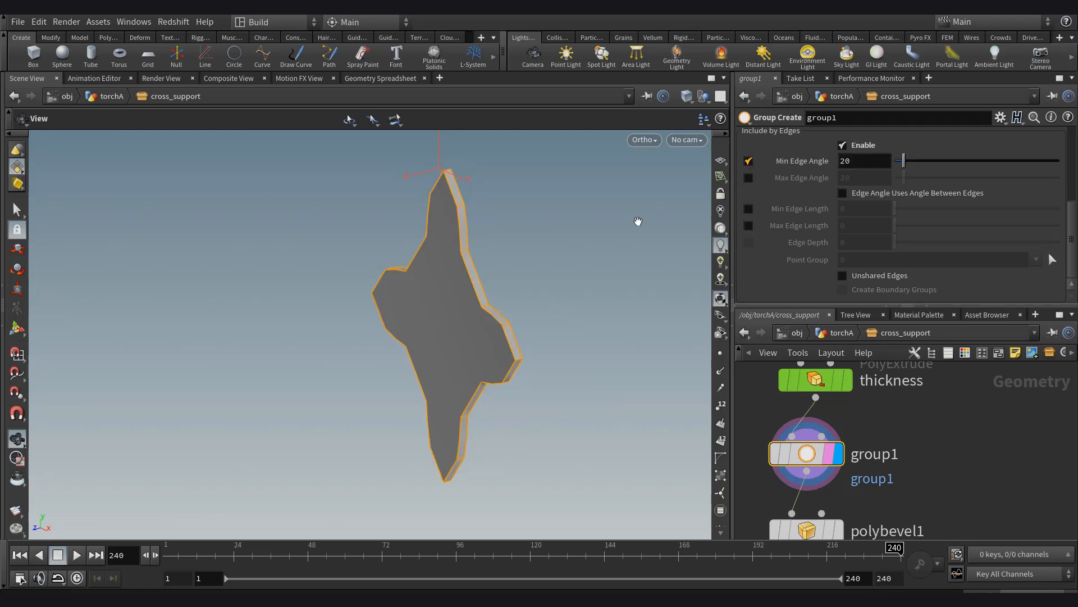
left_click_drag(904, 161, 921, 161)
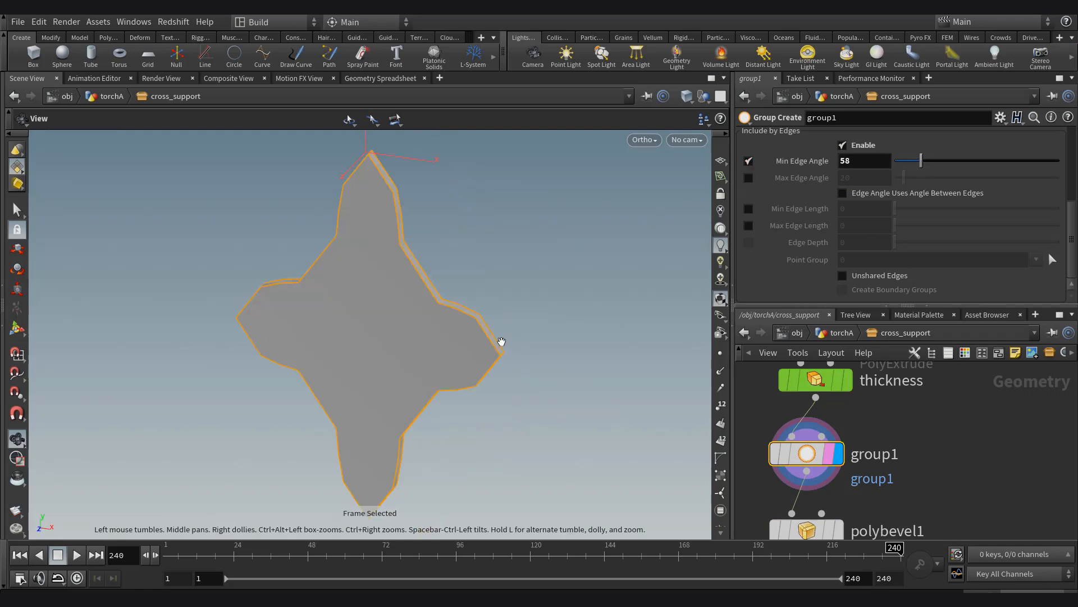
Set the edge group's name to borders.
scroll(928, 240, "up", 5)
left_click(862, 135)
type("borders")
key("Return")
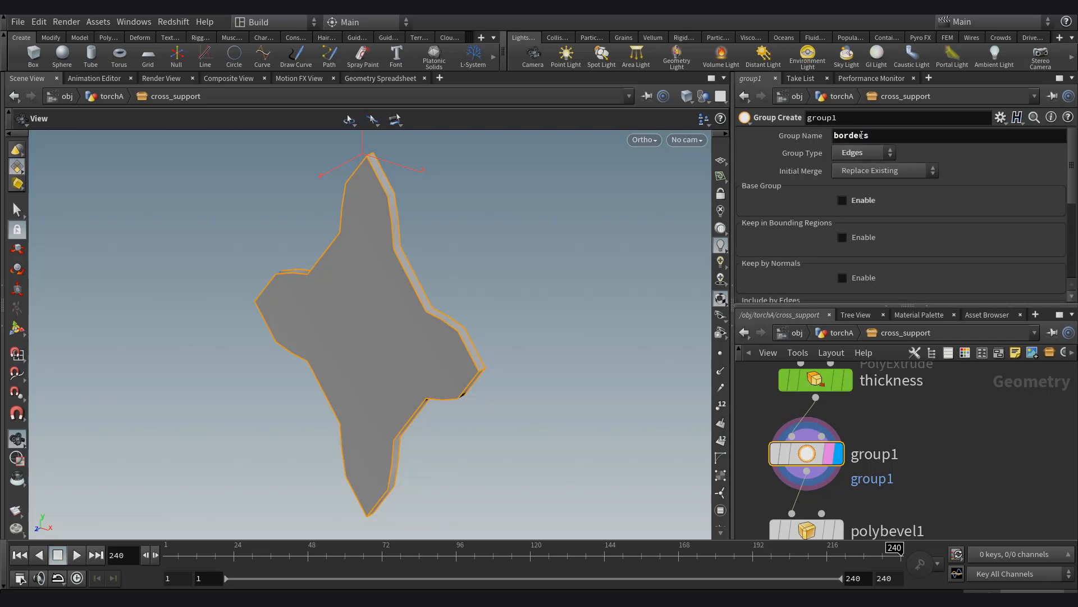
Limit polybevel1 to the borders group and set its bevel offset to 0.042, checking the mesh in wireframe.
middle_click_drag(951, 396, 968, 331)
left_click(824, 475)
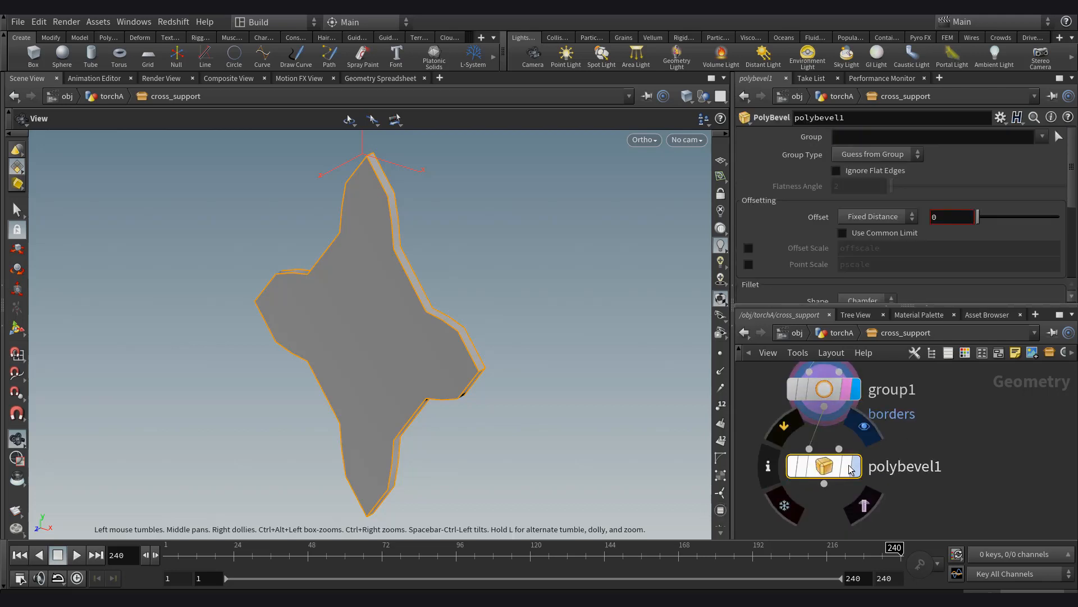
left_click(1045, 153)
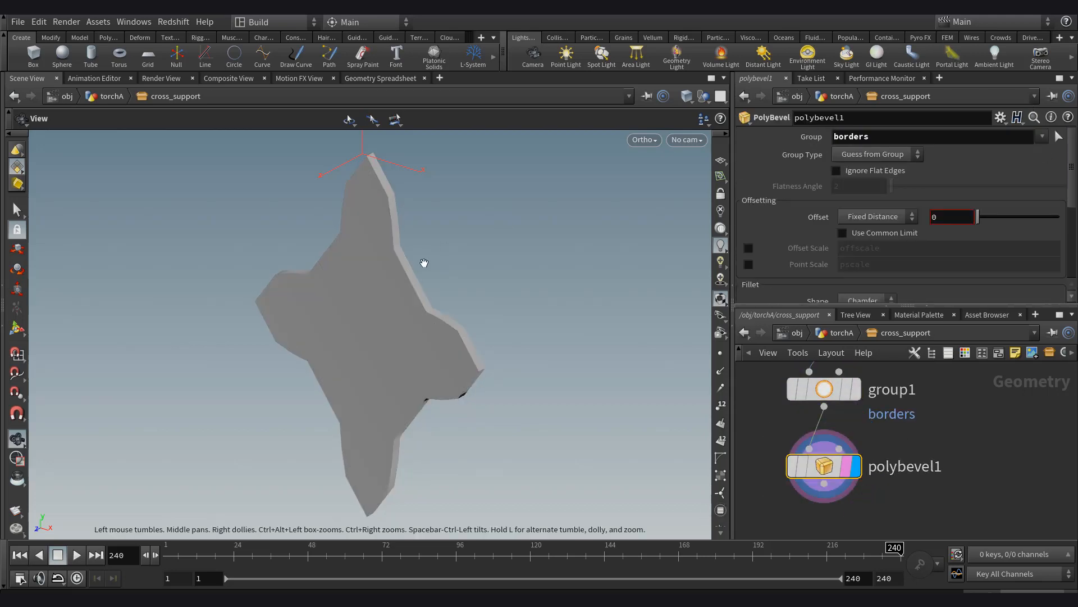
left_click_drag(980, 218, 982, 218)
key("w")
scroll(874, 235, "down", 3)
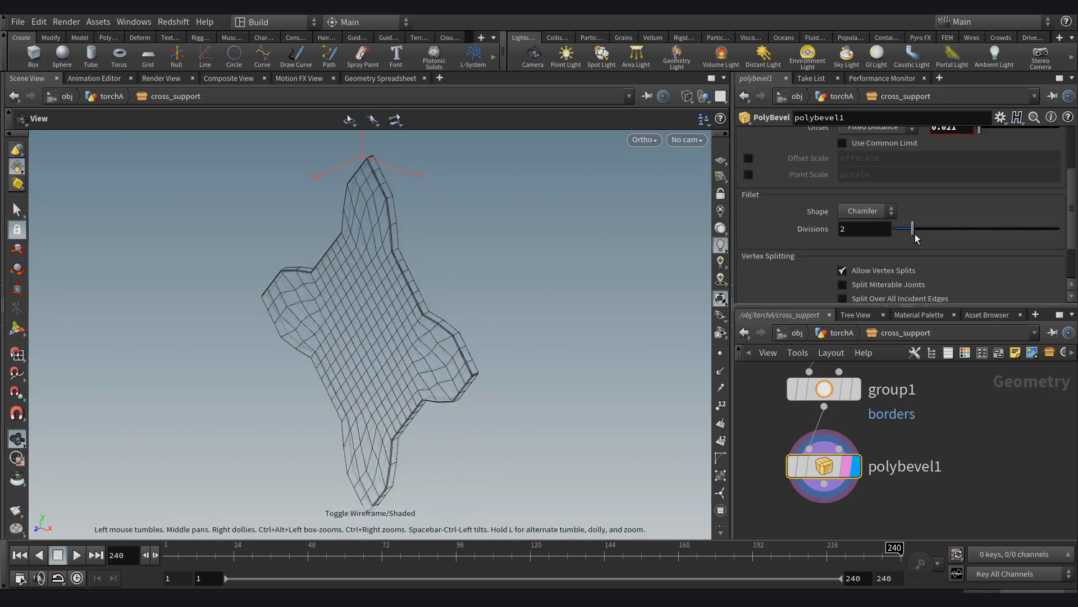
scroll(945, 198, "up", 3)
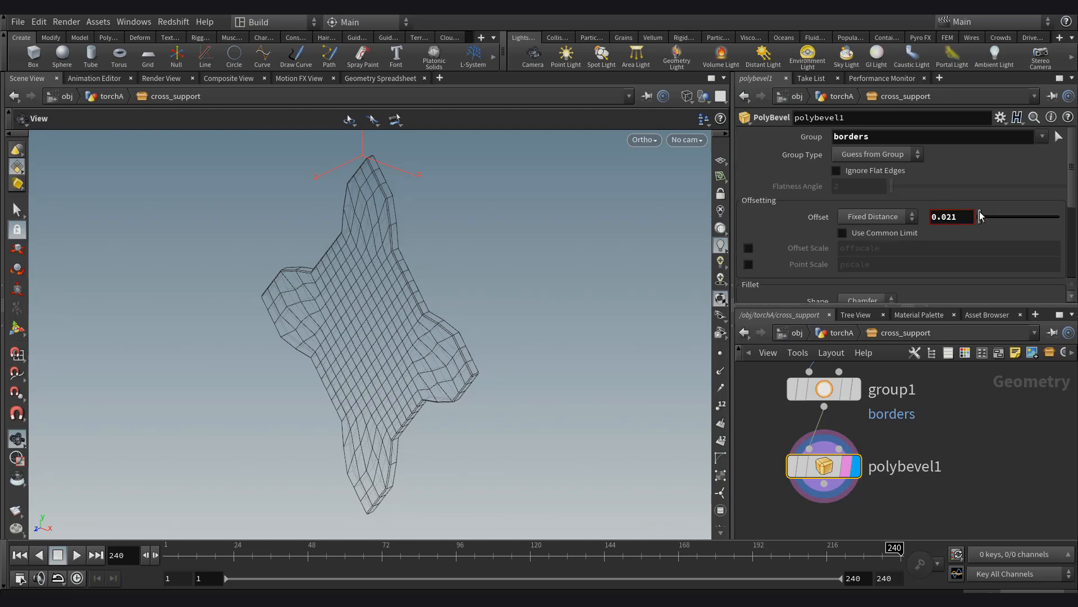
left_click_drag(982, 218, 984, 217)
key("w")
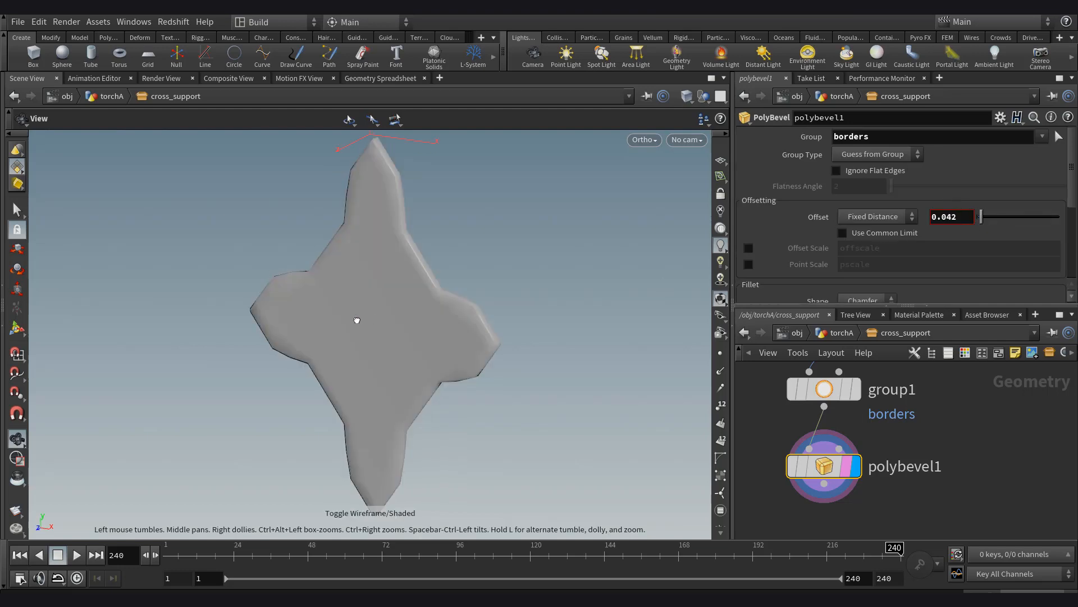
Color the polybevel1 node green and return to the torchA network.
left_click(966, 353)
left_click(1014, 497)
left_click(965, 353)
left_click(843, 334)
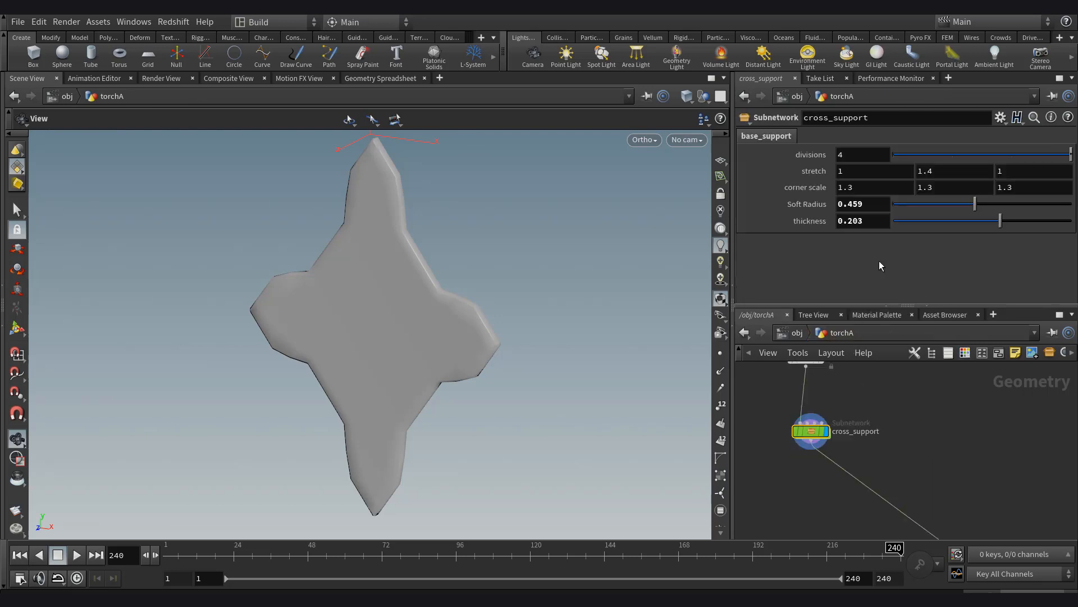
Expose polybevel1's fillet divisions and shape in cross_support's base_support folder, labelled bevel div and Shape bevel.
left_click(1000, 117)
left_click(875, 249)
left_click_drag(719, 60, 512, 72)
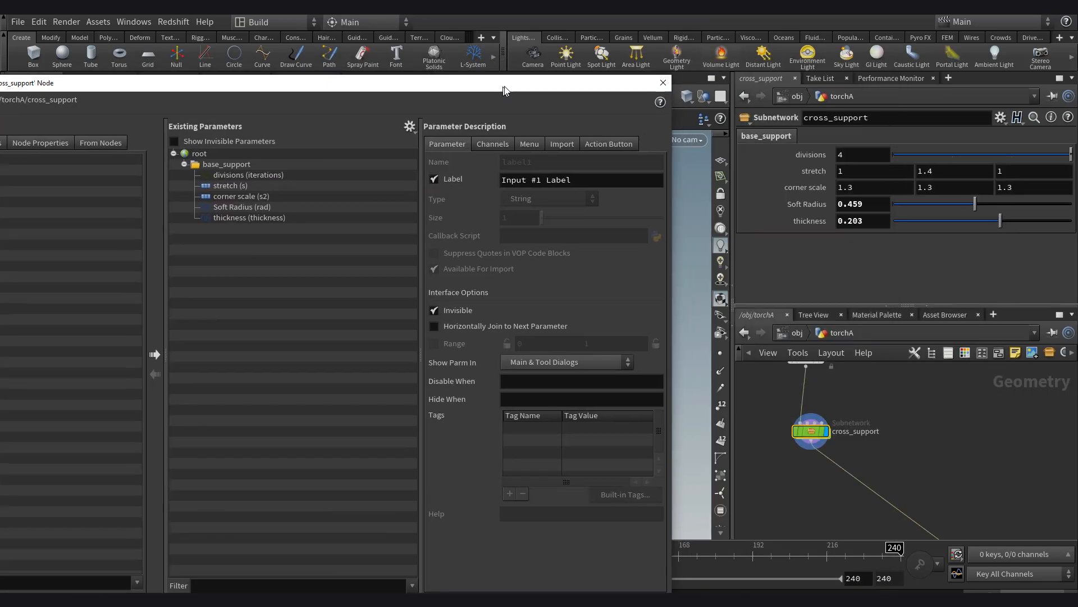
double_click(826, 433)
scroll(940, 173, "down", 2)
left_click_drag(813, 229, 255, 163)
double_click(559, 173)
type("bevel div")
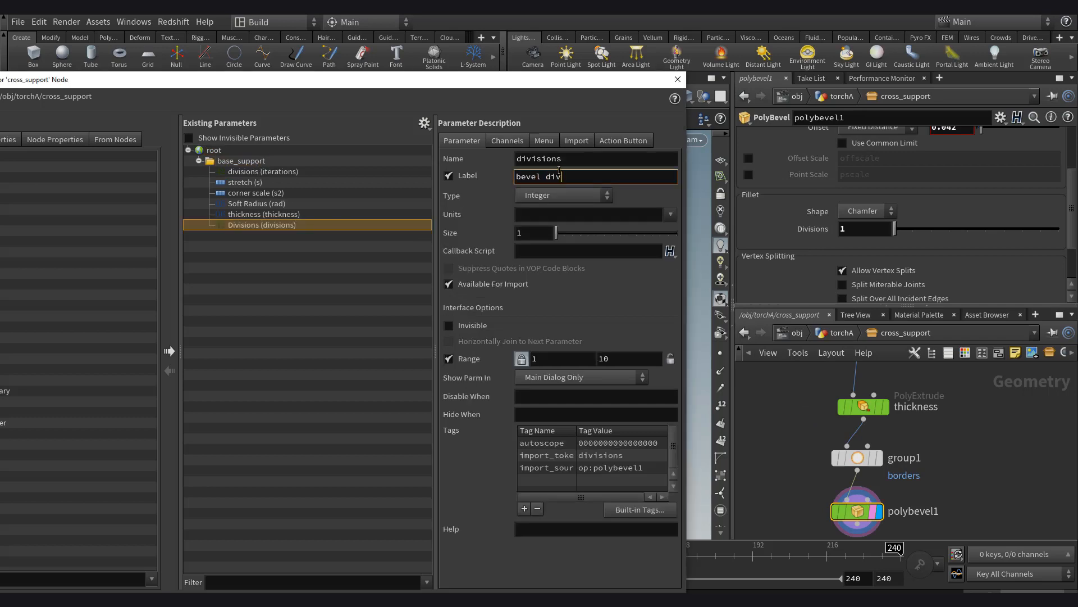
left_click_drag(816, 209, 231, 160)
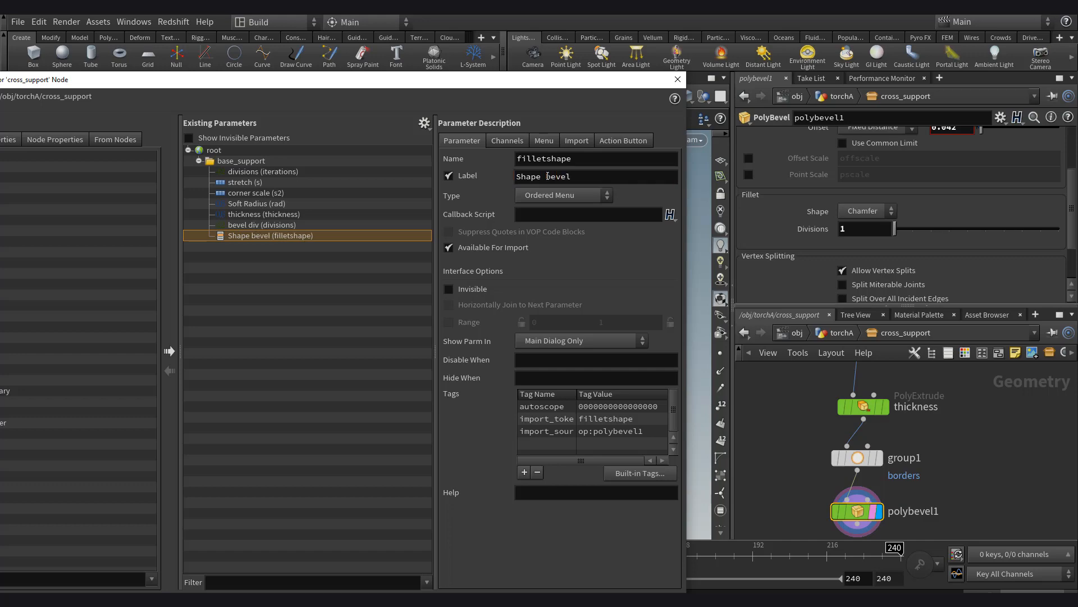
Add a float parameter named and labelled bevel_intensity below Shape bevel in cross_support's interface and apply the changes.
left_click_drag(308, 80, 502, 78)
left_click_drag(140, 274, 494, 287)
double_click(779, 156)
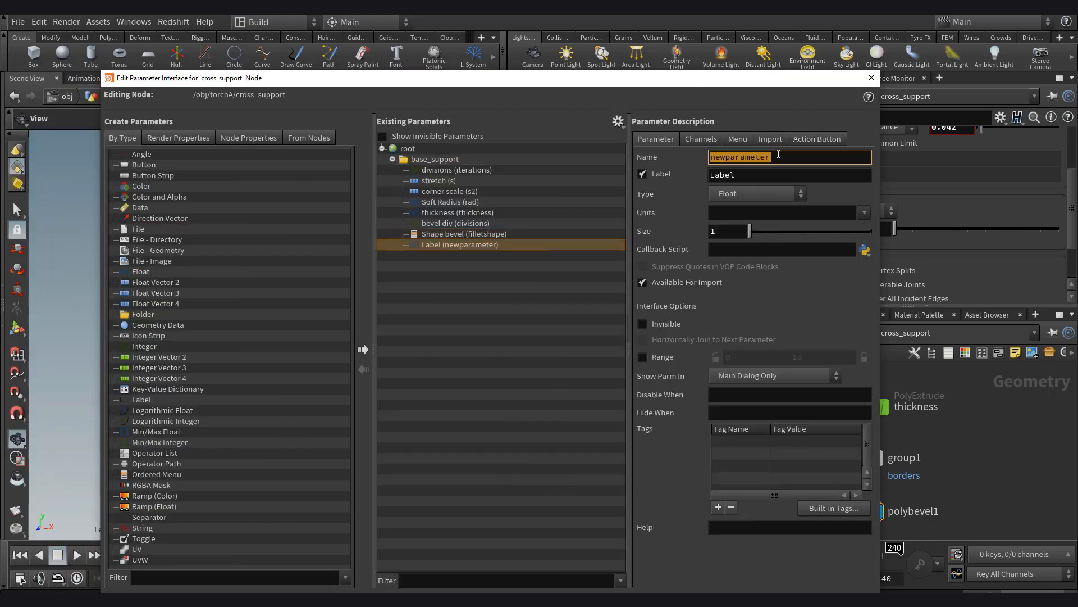
type("bevel_intensity")
key("ctrl+a")
key("ctrl+c")
key("Tab")
key("ctrl+v")
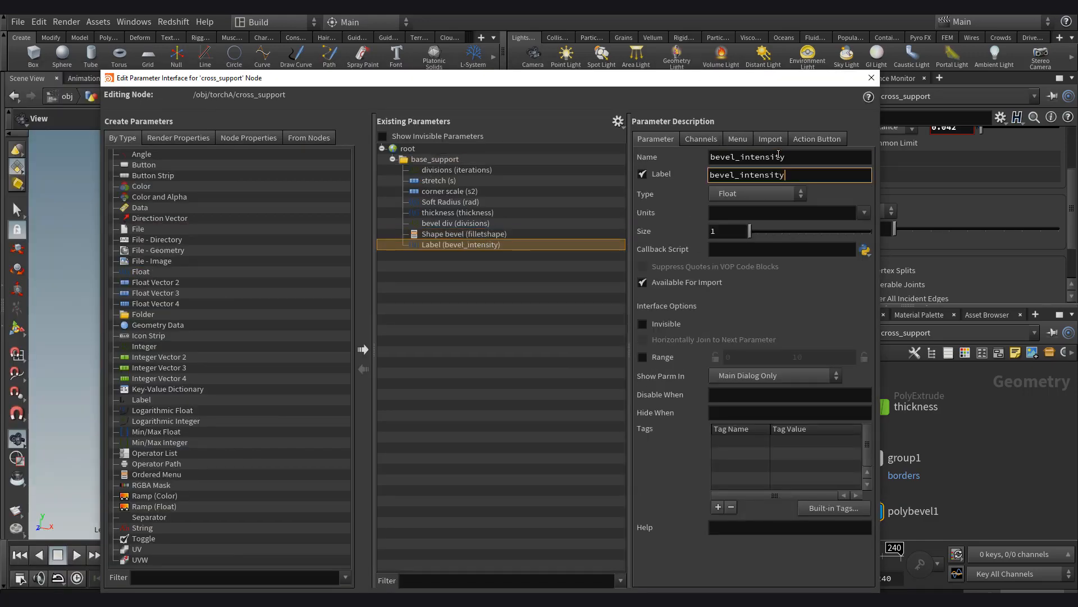
key("Return")
key("Return")
Link polybevel1's offset to the bevel_intensity parameter with a relative reference and return to the torchA network.
left_click(850, 334)
right_click(815, 273)
left_click(849, 363)
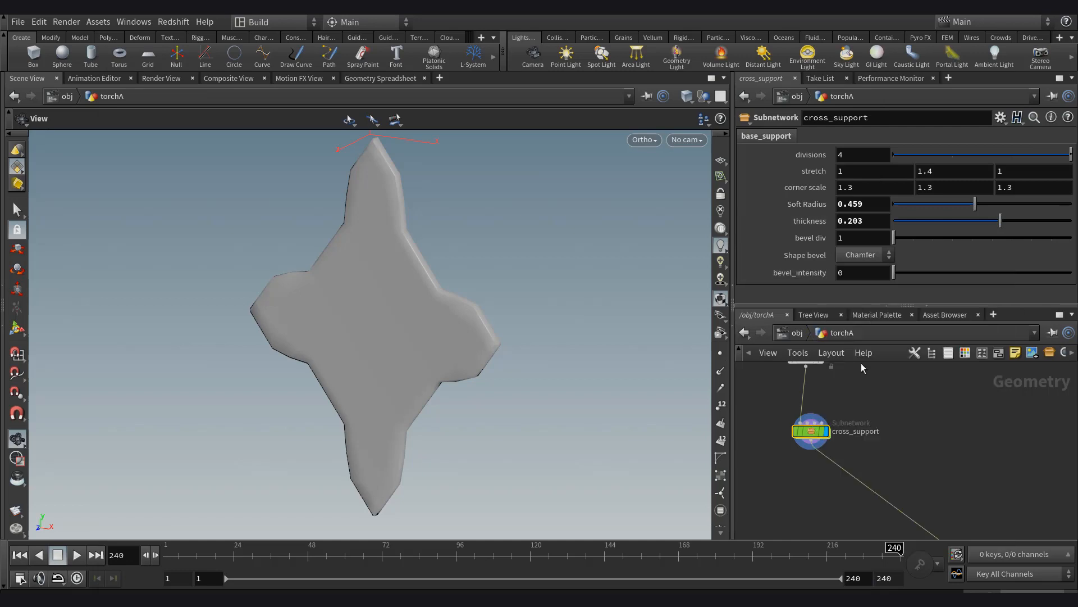
double_click(807, 431)
scroll(870, 226, "up", 1)
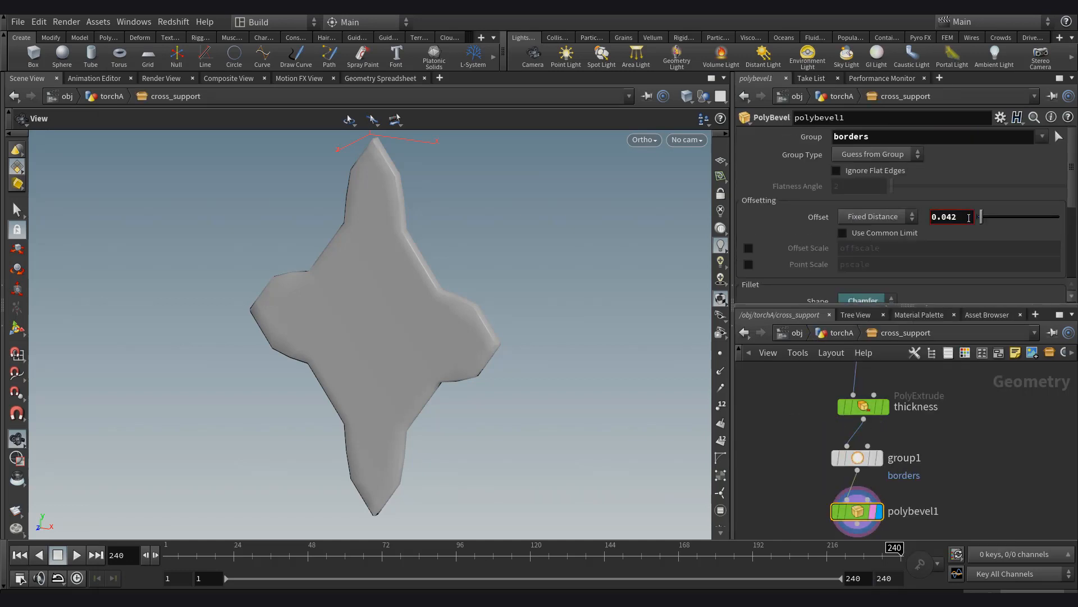
right_click(945, 217)
left_click(948, 349)
left_click(847, 334)
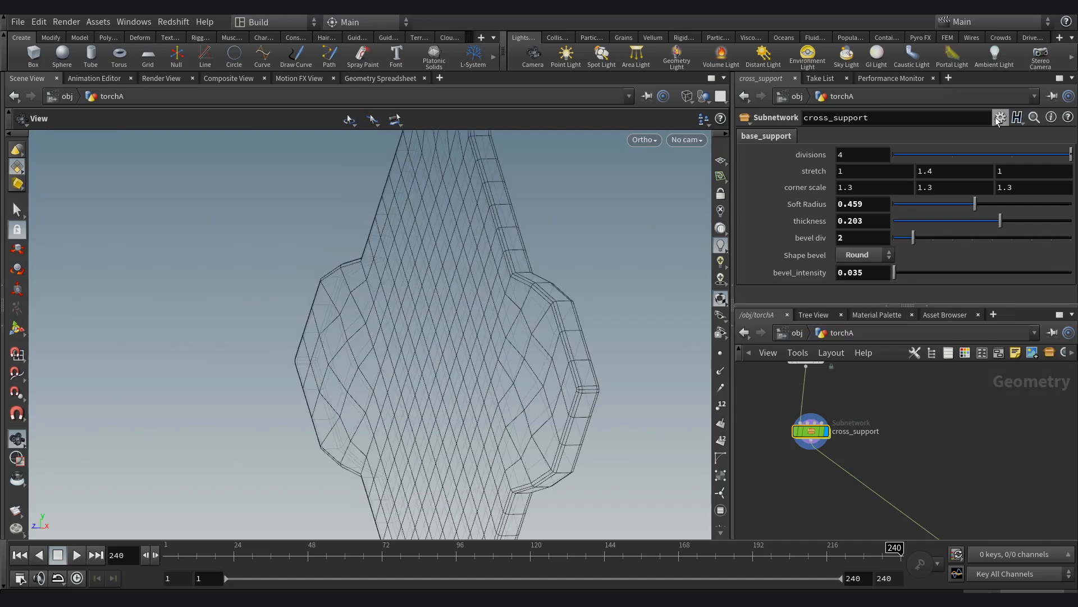
Narrow the slider range of cross_support's bevel_intensity parameter and set the intensity to 0.0506.
left_click(1001, 117)
left_click(987, 212)
left_click(464, 246)
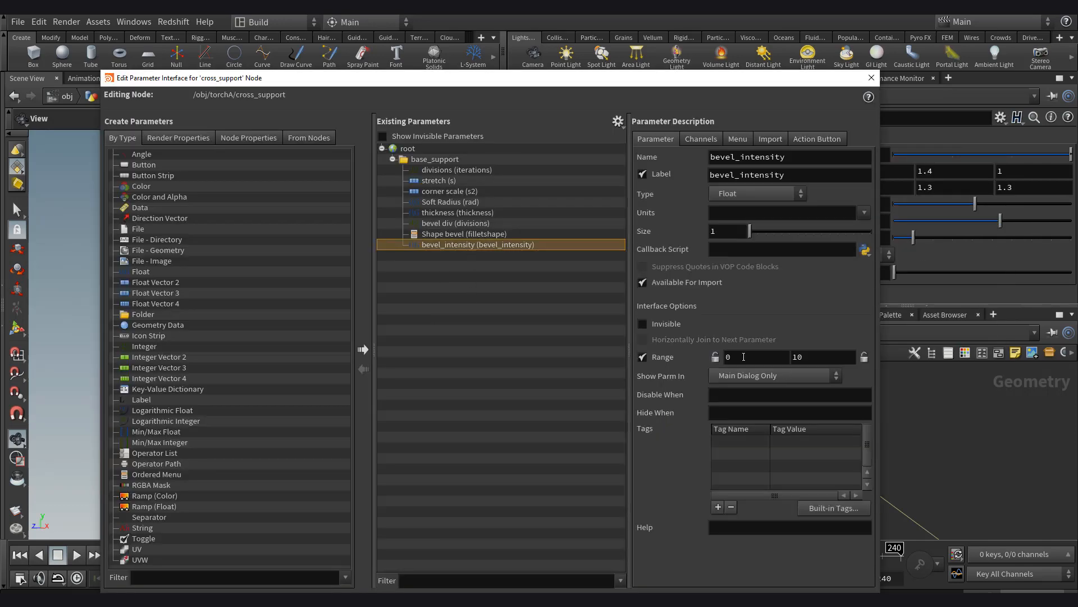
left_click(796, 591)
left_click_drag(974, 273, 1002, 279)
Examine the beveled support plate shaded, and display merge3 to check it together with the whole torch.
key("w")
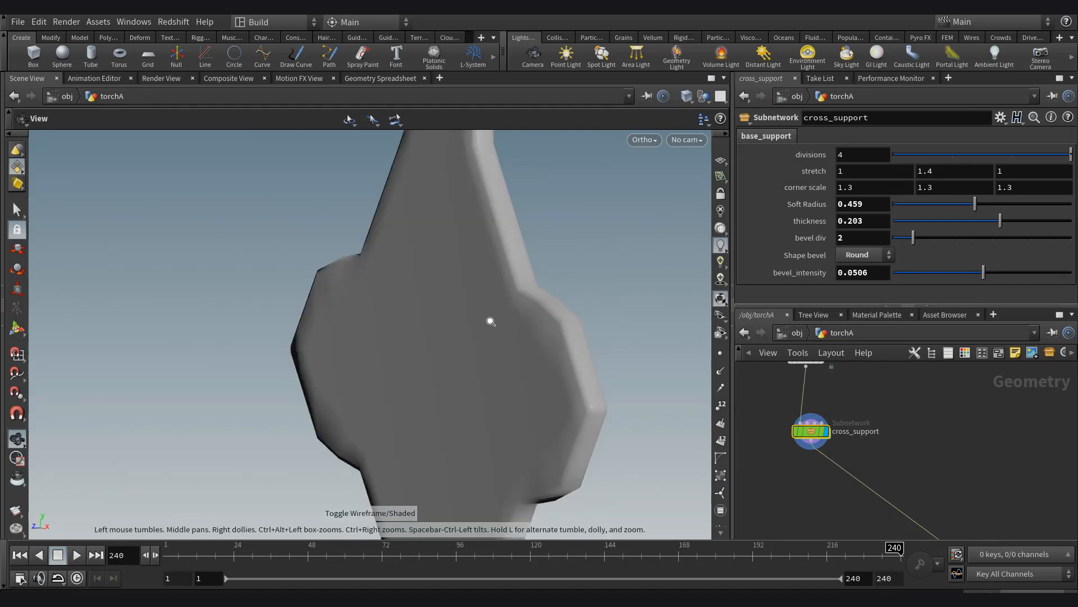
mouse_move(491, 315)
left_mouse_down()
mouse_move(265, 311)
mouse_move(520, 313)
left_mouse_up()
left_click_drag(587, 369, 583, 375)
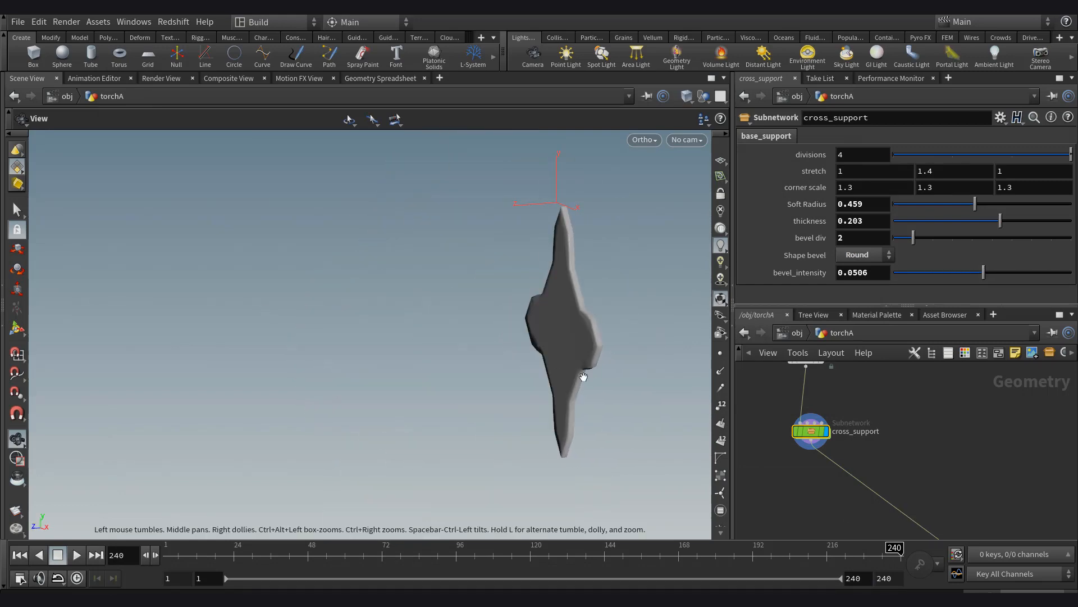
middle_click_drag(933, 464, 851, 364)
left_click(976, 423)
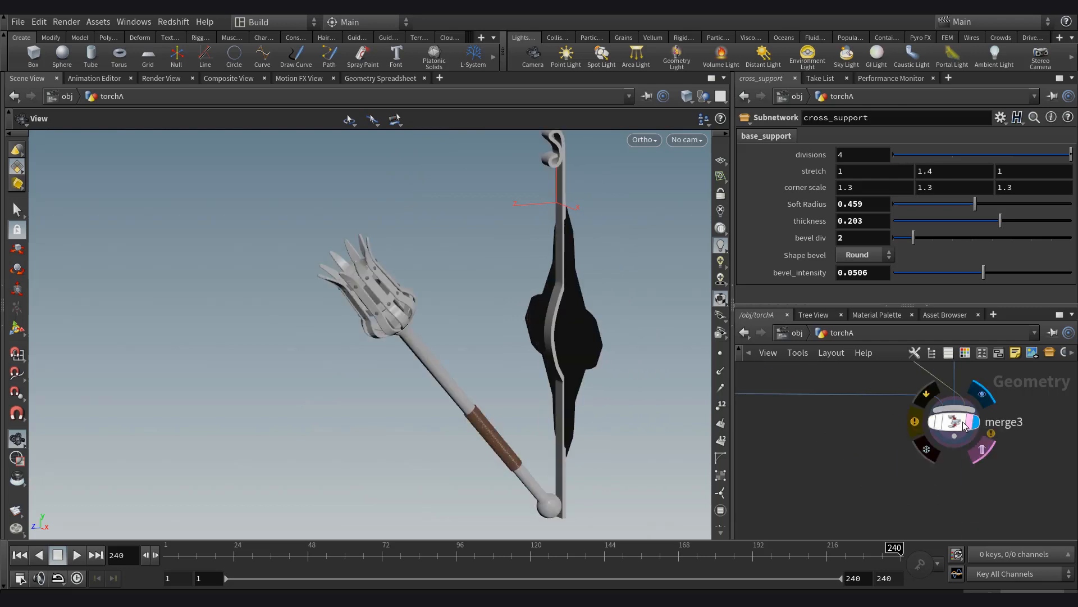
left_click_drag(660, 360, 688, 362)
middle_click_drag(963, 392, 957, 505)
scroll(951, 495, "down", 3)
middle_click_drag(859, 447, 994, 514)
scroll(890, 414, "up", 2)
key("w")
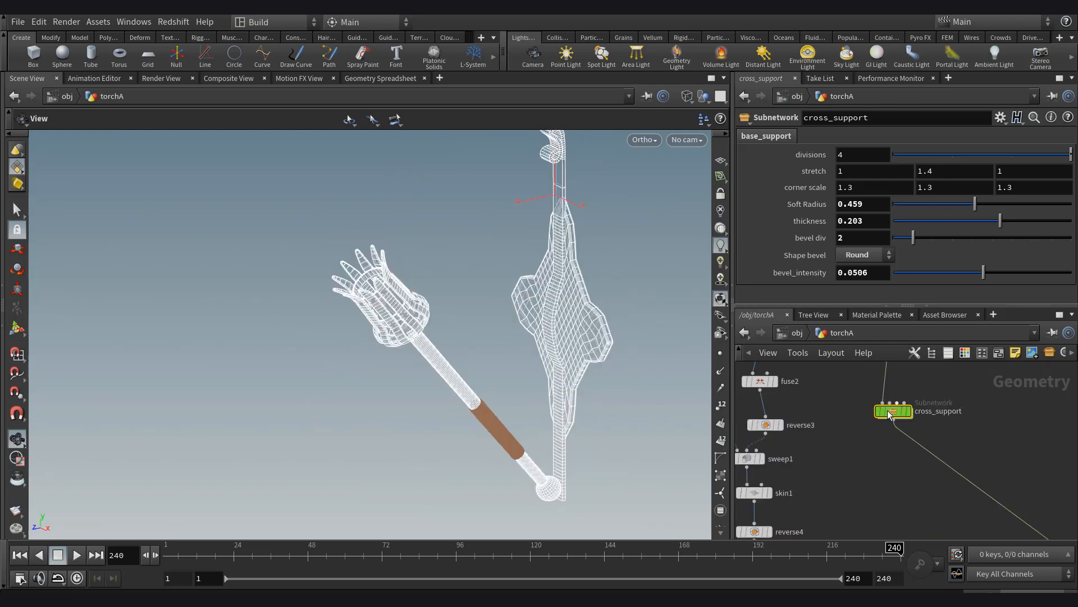
Add a Normal node after polybevel1 inside cross_support and set its cusp angle to 53.
double_click(890, 414)
middle_click_drag(909, 499, 904, 408)
key("Tab")
type("nor")
key("Return")
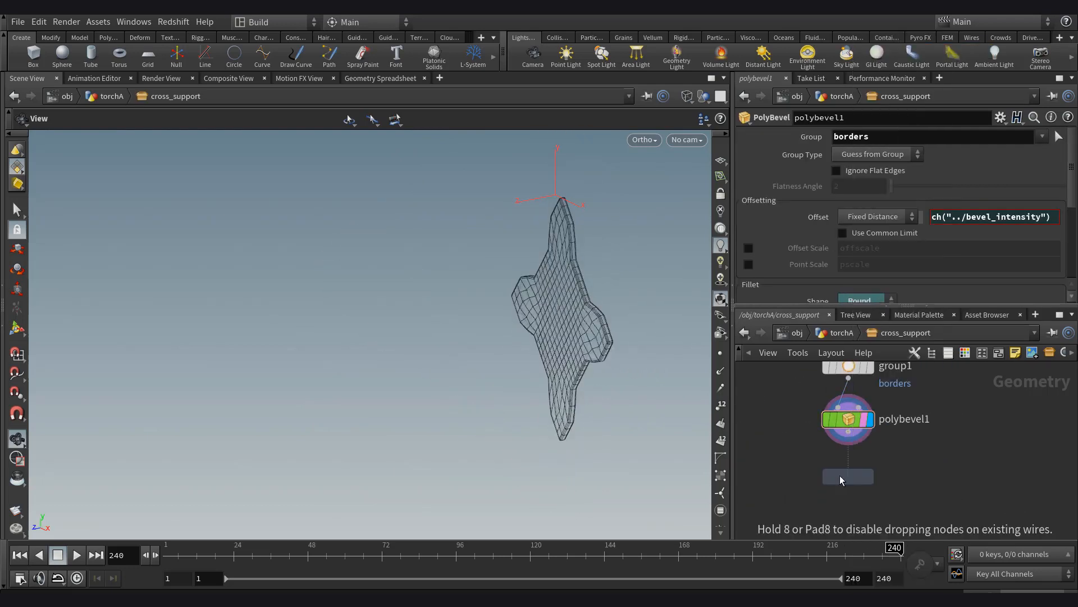
left_click(860, 482)
key("w")
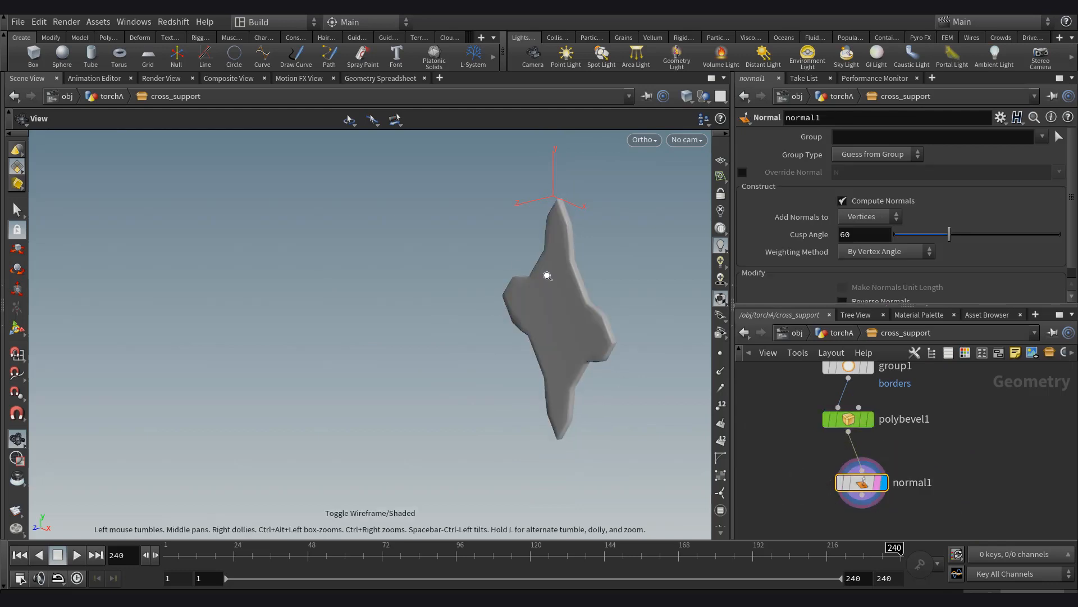
scroll(549, 272, "up", 2)
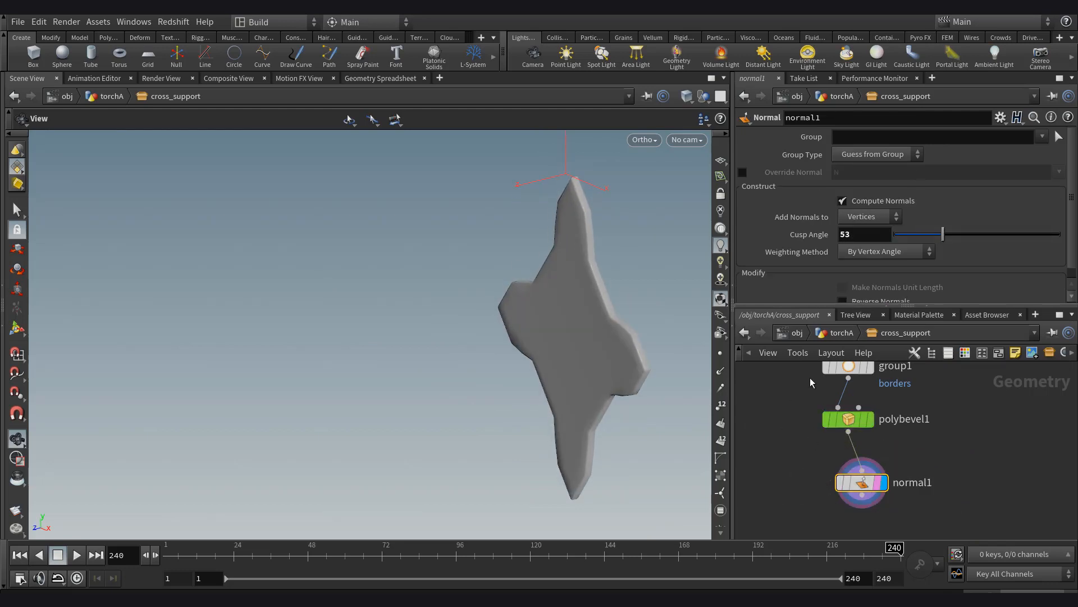
Return to the torchA network and adjust the size of grid2, checking its effect on the support plate.
key("u")
left_click(990, 406)
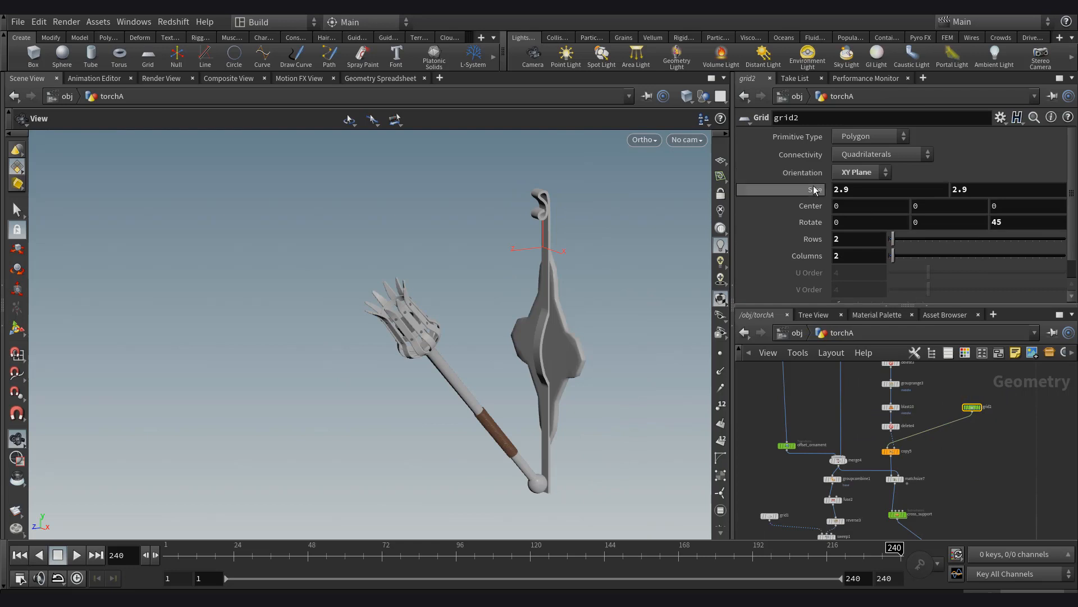
middle_click_drag(816, 190, 775, 197)
left_click_drag(558, 294, 572, 293)
middle_click_drag(952, 417, 953, 457)
left_click_drag(977, 447, 969, 459)
Display matchsize7's output to inspect the diamond profile that feeds cross_support, shaded and in wireframe.
middle_click_drag(924, 526, 905, 456)
scroll(903, 457, "up", 5)
left_click(874, 441)
left_click(861, 442)
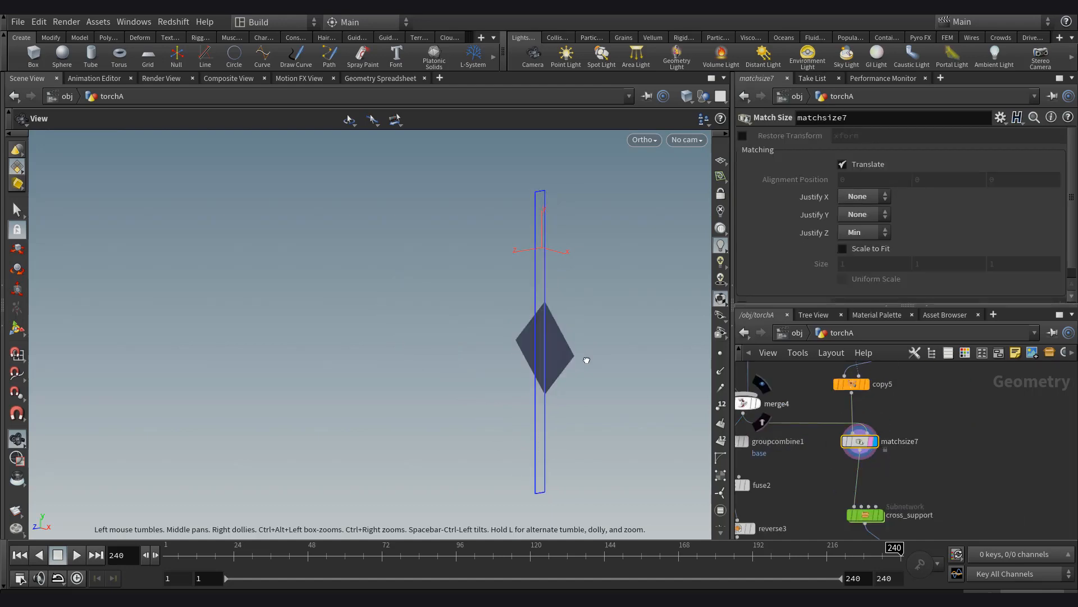
left_click_drag(587, 359, 579, 359)
key("w")
middle_click_drag(1011, 475, 969, 451)
key("Tab")
key("Escape")
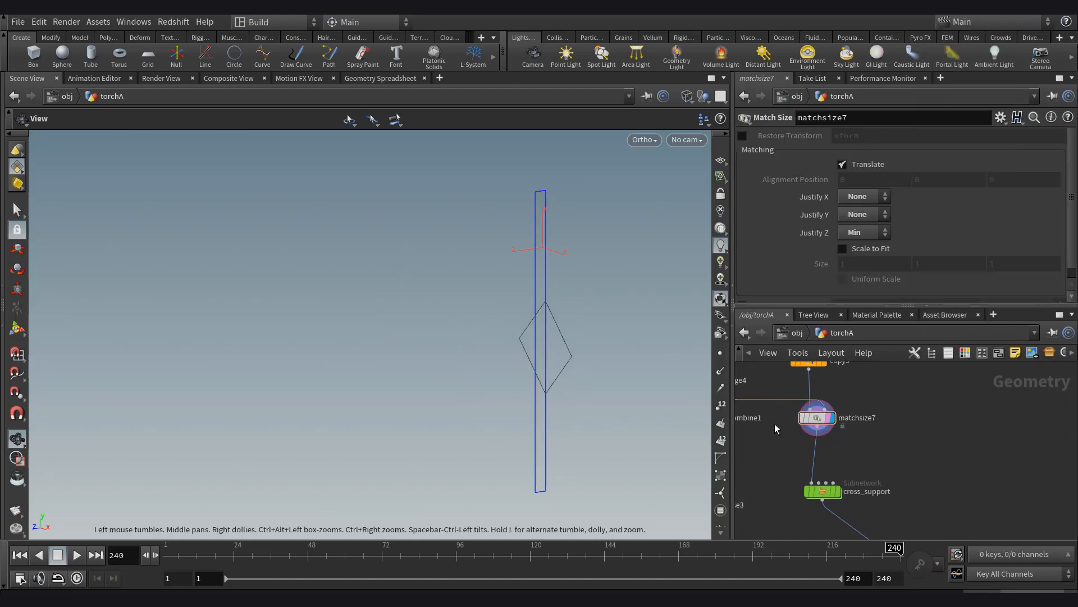
Add a PolyExtrude node wired to matchsize7's output and display its result.
key("w")
key("Tab")
type("polyex")
key("Return")
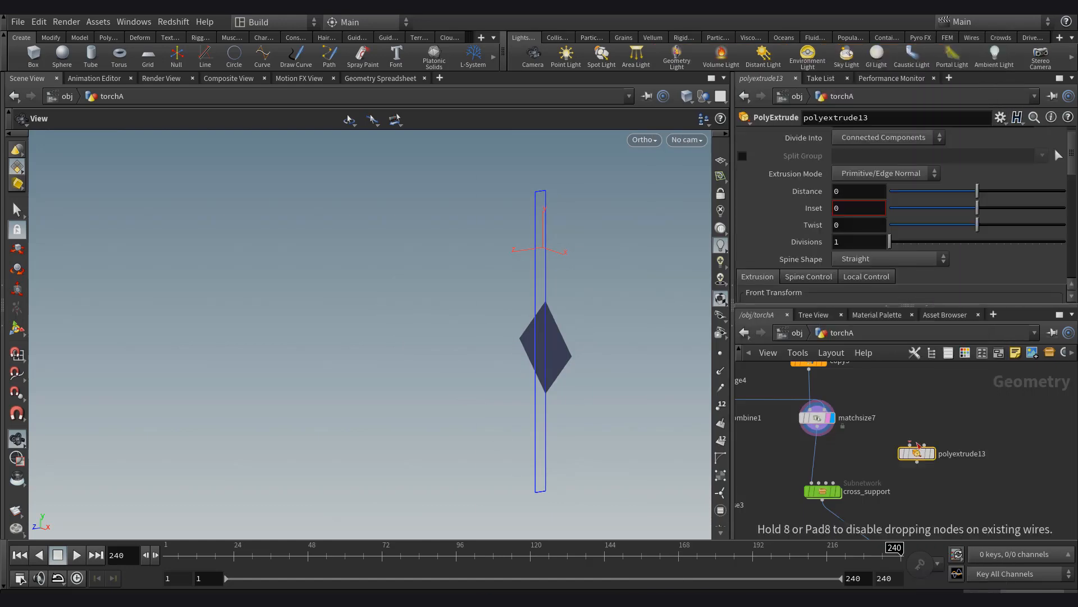
left_click(918, 454)
scroll(917, 441, "up", 2)
left_click_drag(907, 447, 774, 422)
scroll(970, 435, "up", 2)
left_click(933, 463)
Set polyextrude13's inset to 0.423 and turn off its side output, keeping only the front face.
left_click_drag(978, 209, 998, 209)
key("w")
scroll(879, 282, "down", 3)
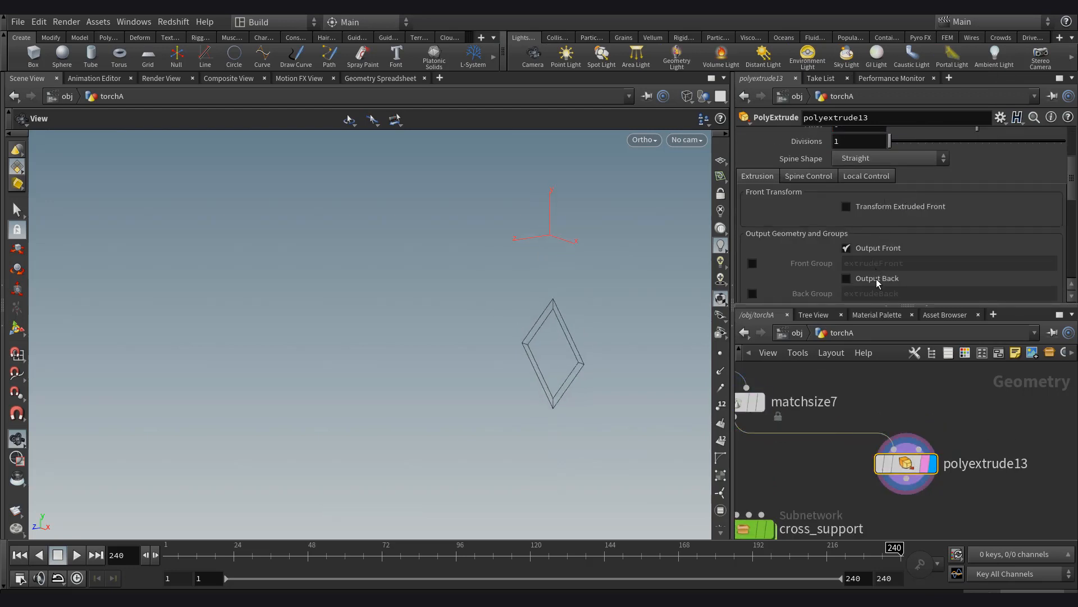
left_click(879, 250)
scroll(879, 251, "down", 2)
left_click(880, 245)
key("w")
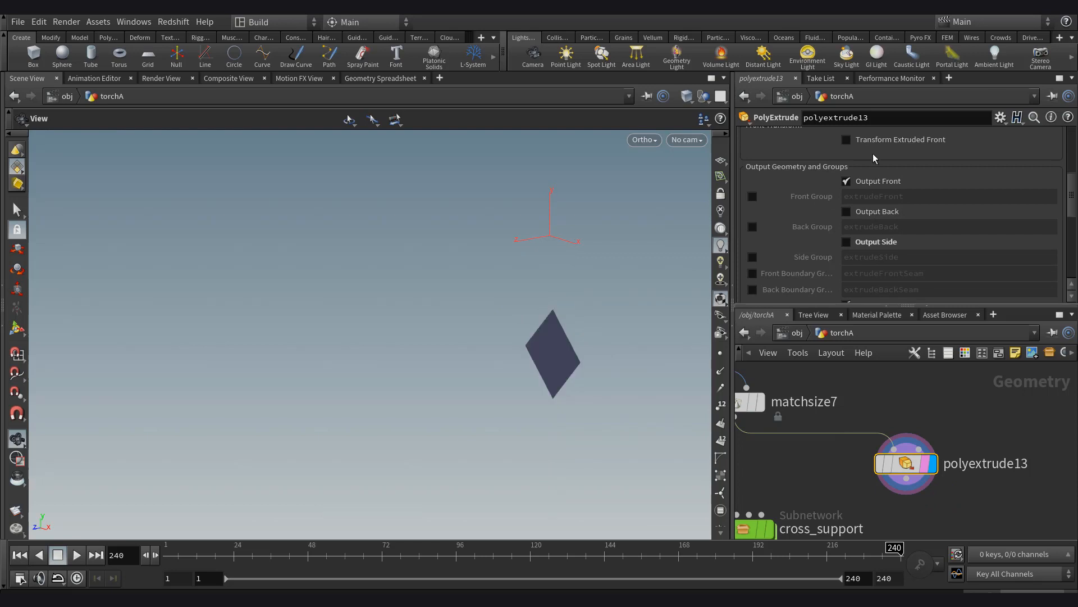
scroll(874, 155, "up", 5)
left_click_drag(1019, 195, 1014, 192)
scroll(961, 466, "up", 2)
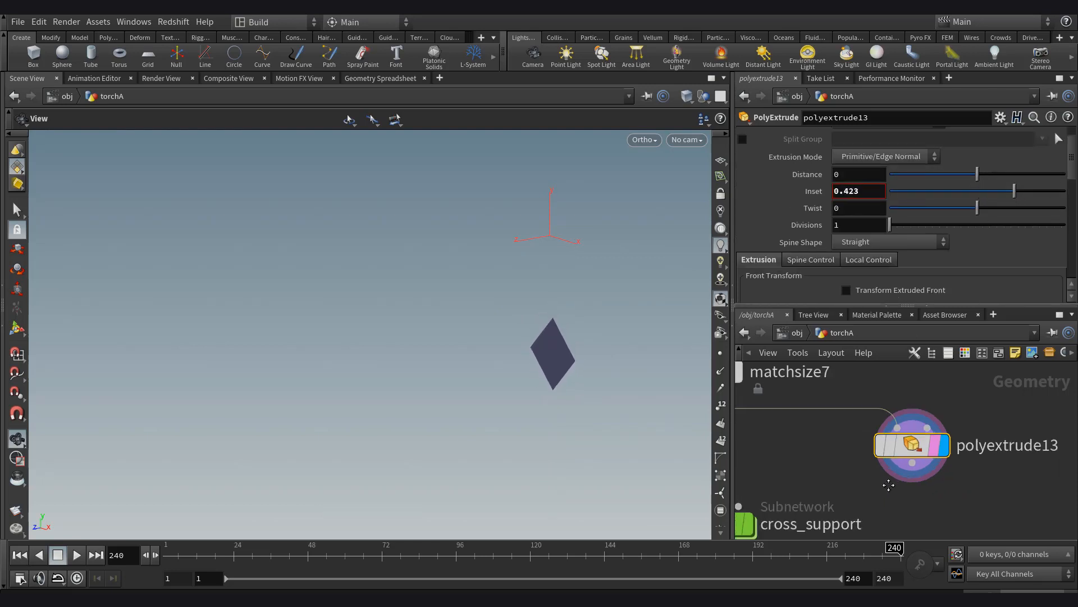
Color the polyextrude13 node green and move it into the cross_support subnetwork.
left_click(966, 353)
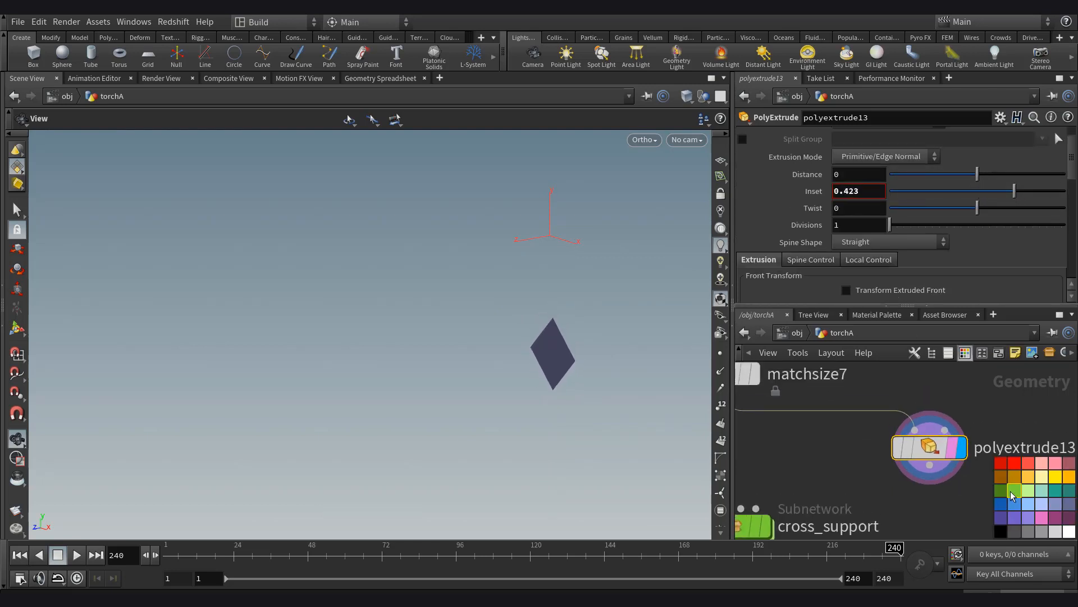
left_click(1013, 491)
scroll(963, 460, "down", 3)
scroll(929, 474, "up", 2)
key("Delete")
double_click(818, 498)
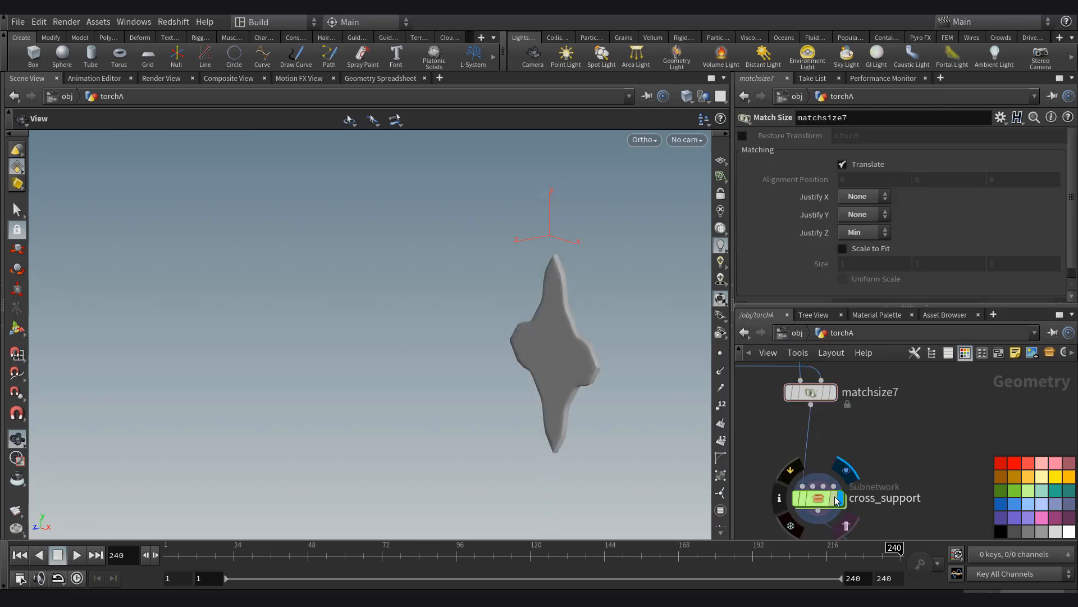
scroll(935, 449, "up", 2)
Wire Sub-Network Input #1 into polyextrude13 and place the node beside group10.
left_click(930, 446)
scroll(921, 457, "down", 4)
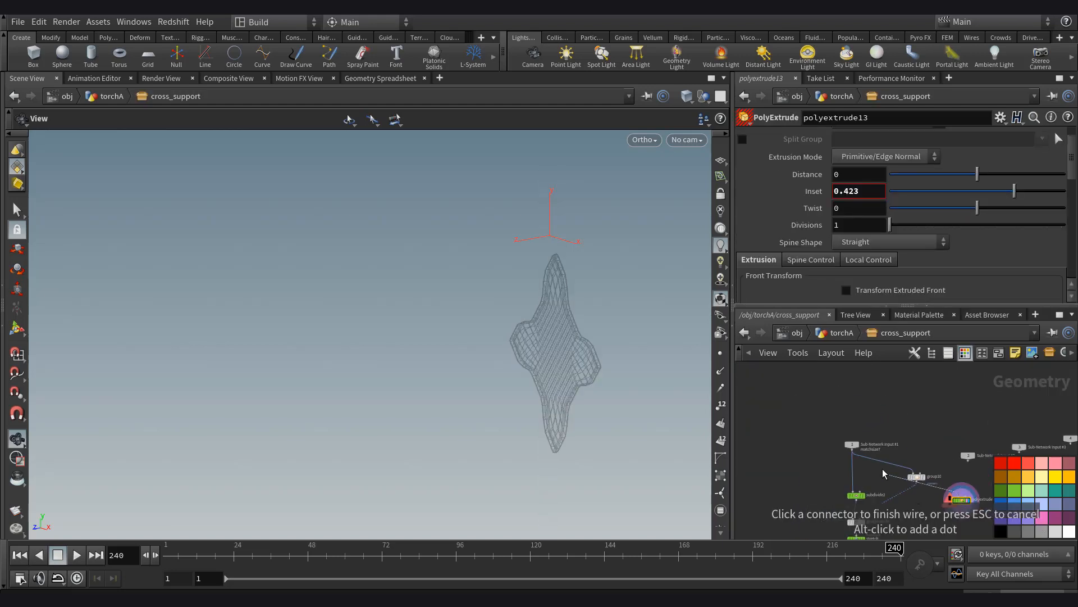
left_click(853, 449)
scroll(929, 466, "up", 3)
left_click_drag(951, 486, 974, 445)
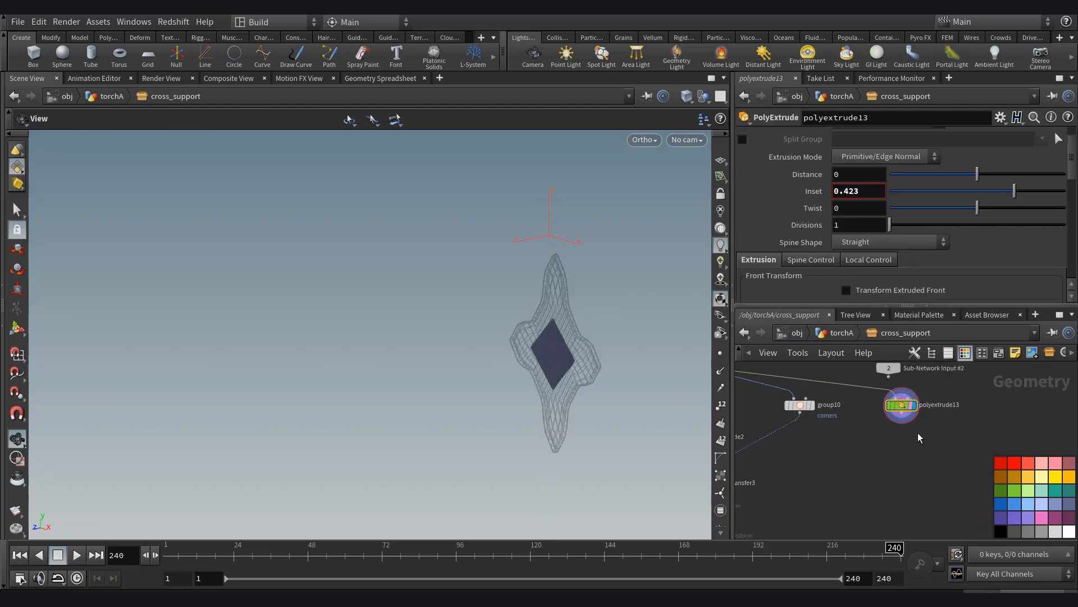
Add an Add node after polyextrude13 that deletes geometry but keeps the points, and show point numbers.
key("Tab")
type("add")
key("Return")
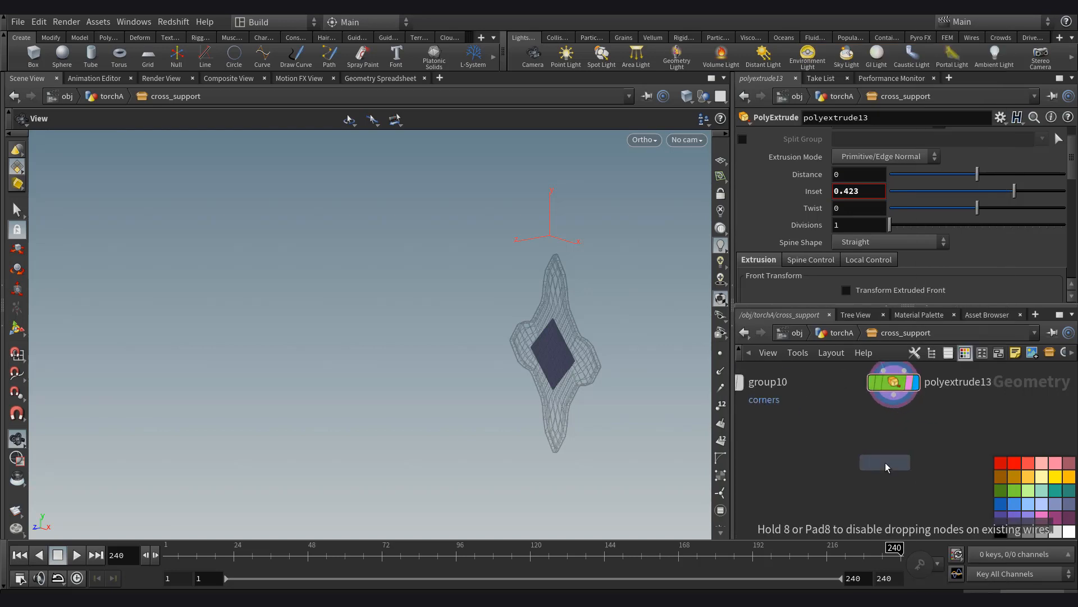
left_click(886, 463)
left_click(909, 488)
left_click(909, 436)
left_click_drag(889, 462, 903, 459)
left_click(908, 155)
left_click(721, 404)
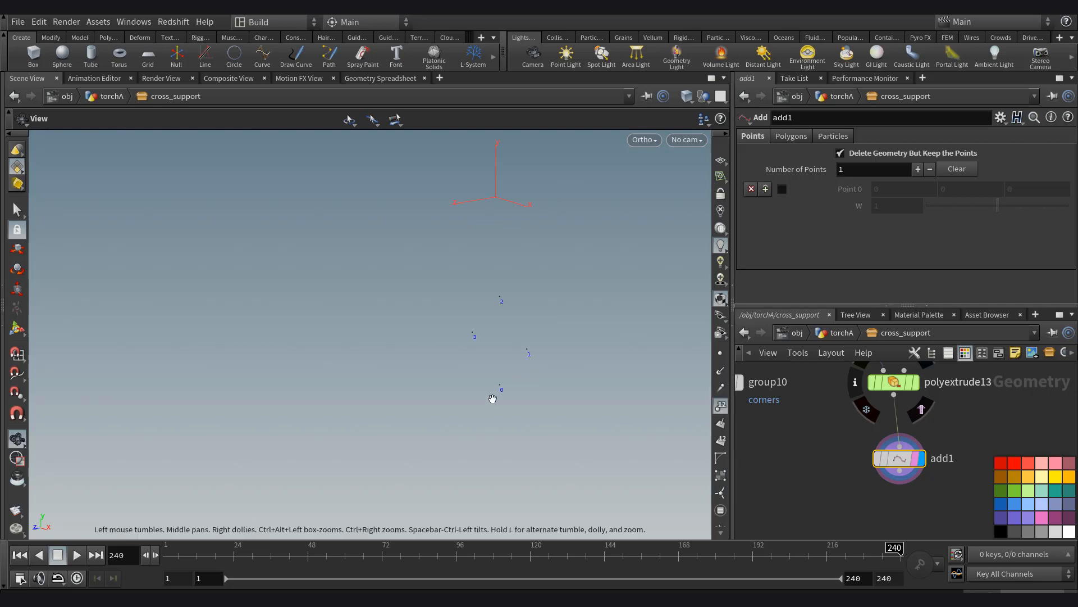
Add a Group by Range node after add1 that groups points named bolt, selecting 1 of 2 with offset 1.
key("Tab")
type("groupb")
key("Return")
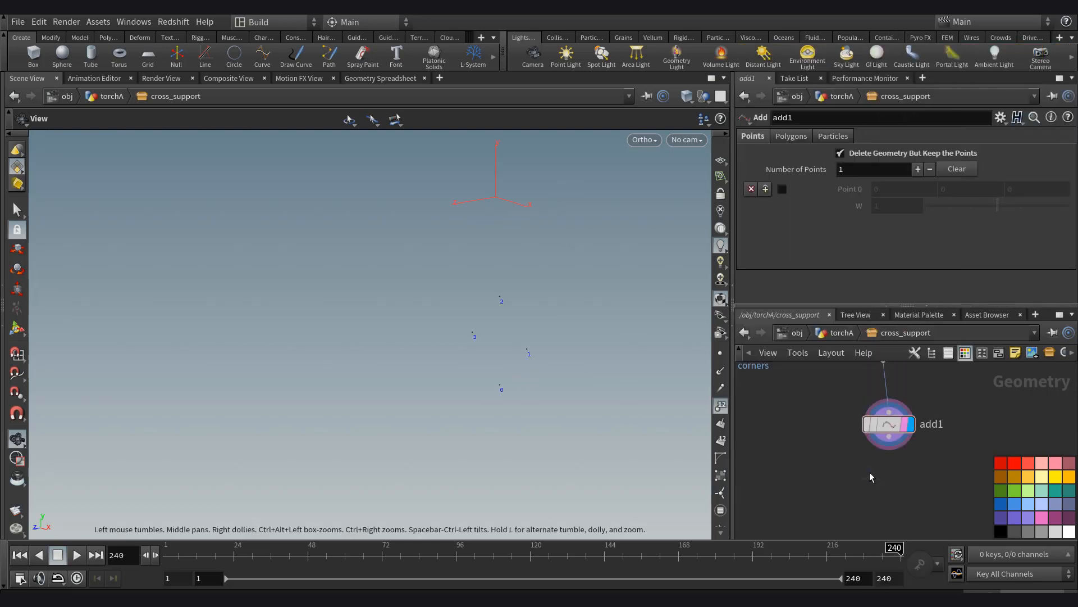
left_click(888, 483)
left_click(910, 486)
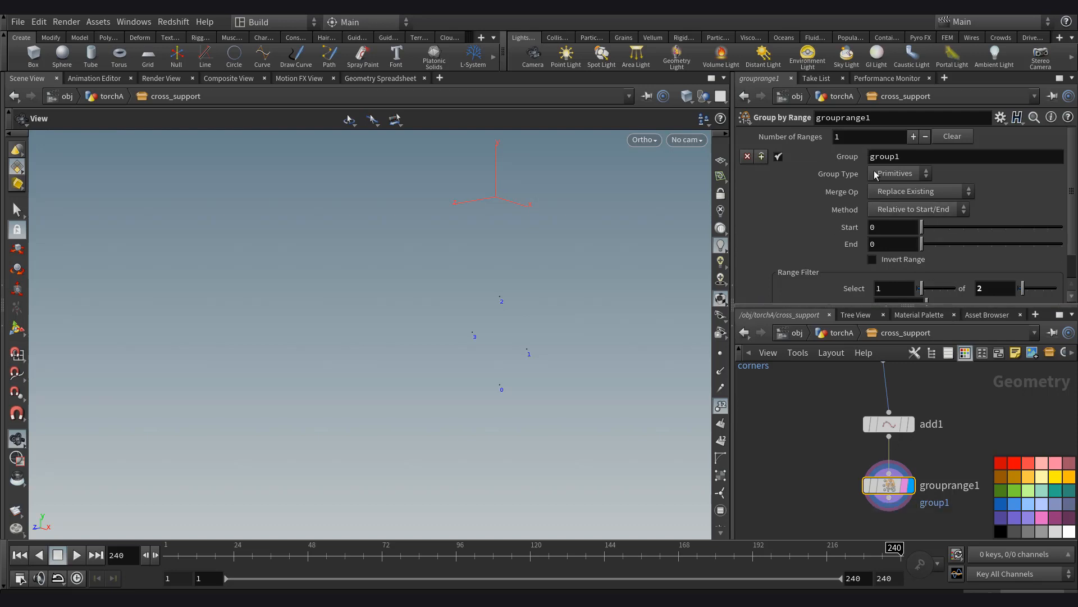
left_click(887, 188)
scroll(929, 247, "down", 1)
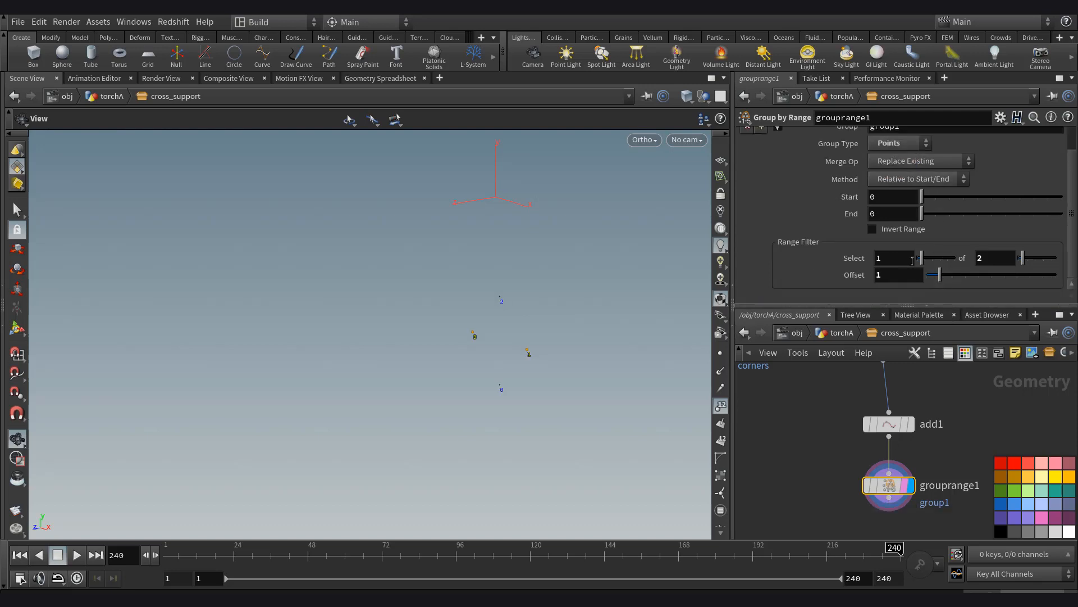
scroll(913, 261, "up", 1)
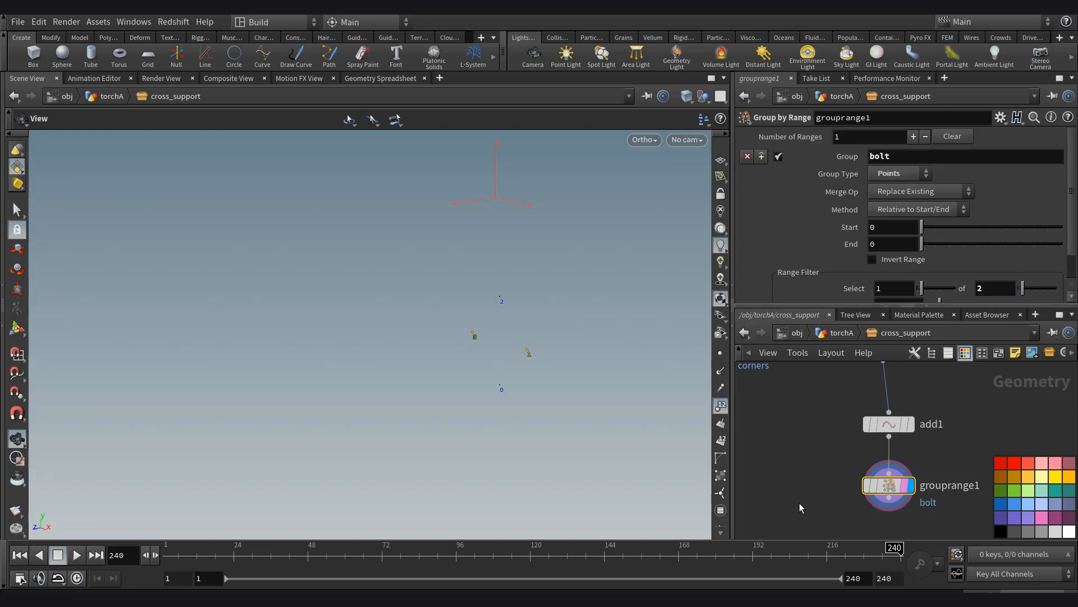
Add a Copy Stamp node below grouprange1.
scroll(843, 477, "down", 4)
key("Tab")
type("copy")
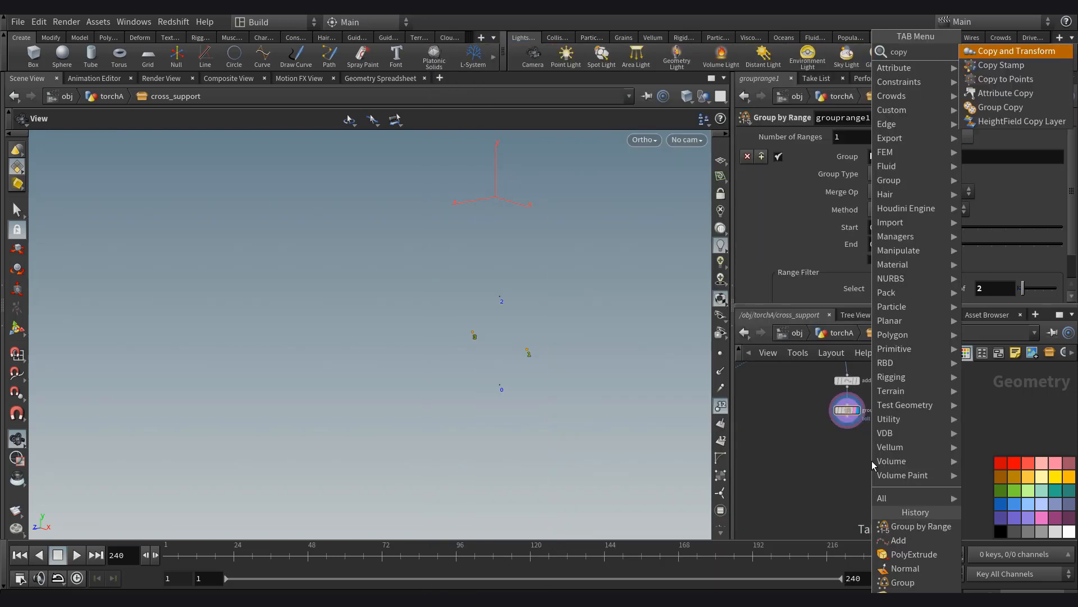
key("Down")
key("Return")
left_click(871, 460)
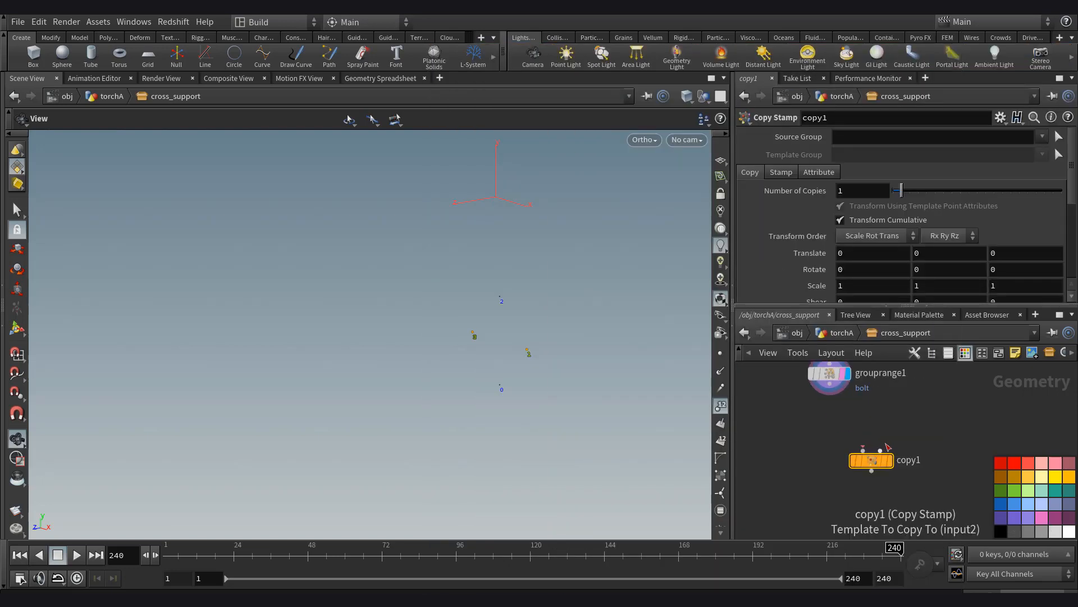
Wire grouprange1 into copy1's template input, add a Sphere node as its source geometry, and display copy1.
left_click_drag(820, 408, 825, 401)
middle_click_drag(933, 401, 914, 419)
key("Tab")
type("sphere")
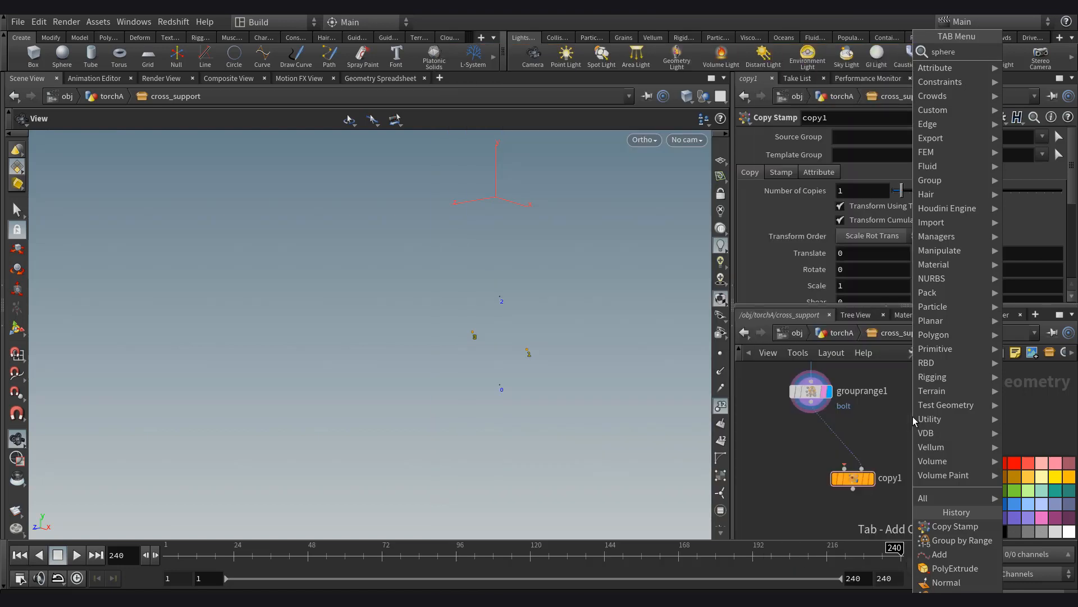
key("Return")
left_click(911, 418)
scroll(833, 456, "up", 1)
left_click_drag(846, 469, 928, 422)
scroll(870, 484, "up", 2)
left_click(882, 485)
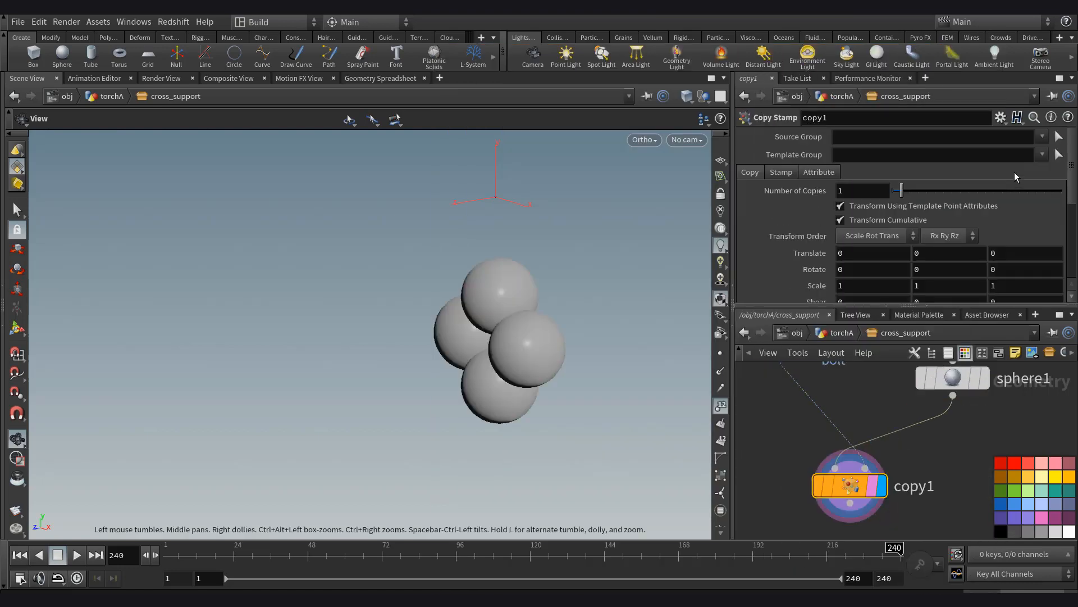
Restrict copy1's template points to the bolt group.
left_click(1047, 155)
left_click(953, 186)
right_click_drag(523, 302, 674, 349)
Set sphere1's primitive type to Polygon Mesh and its orientation to Z Axis.
left_click(953, 386)
key("w")
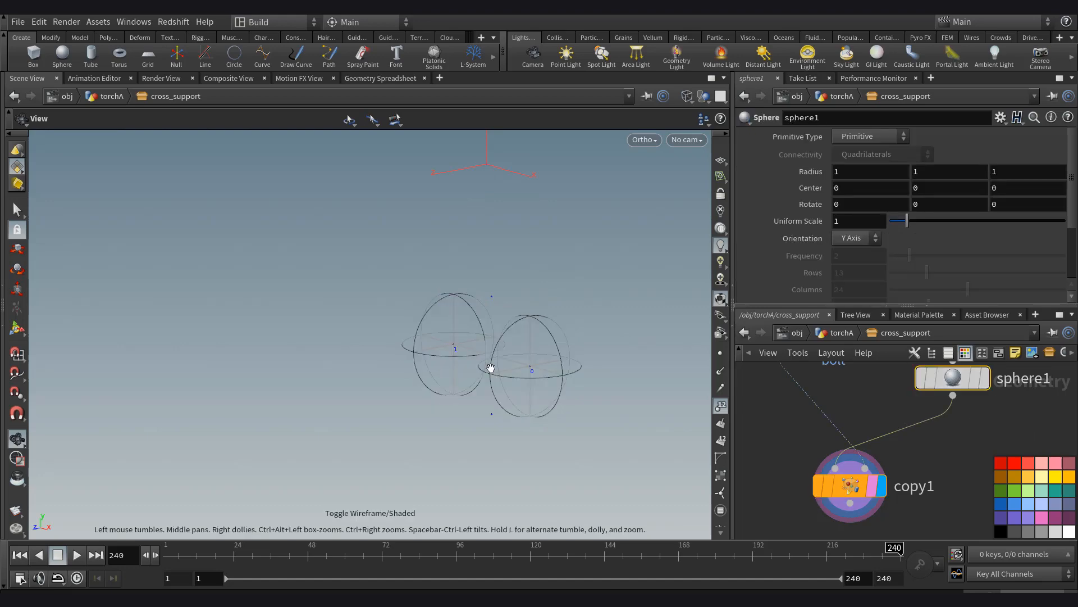
left_click(849, 137)
left_click(881, 181)
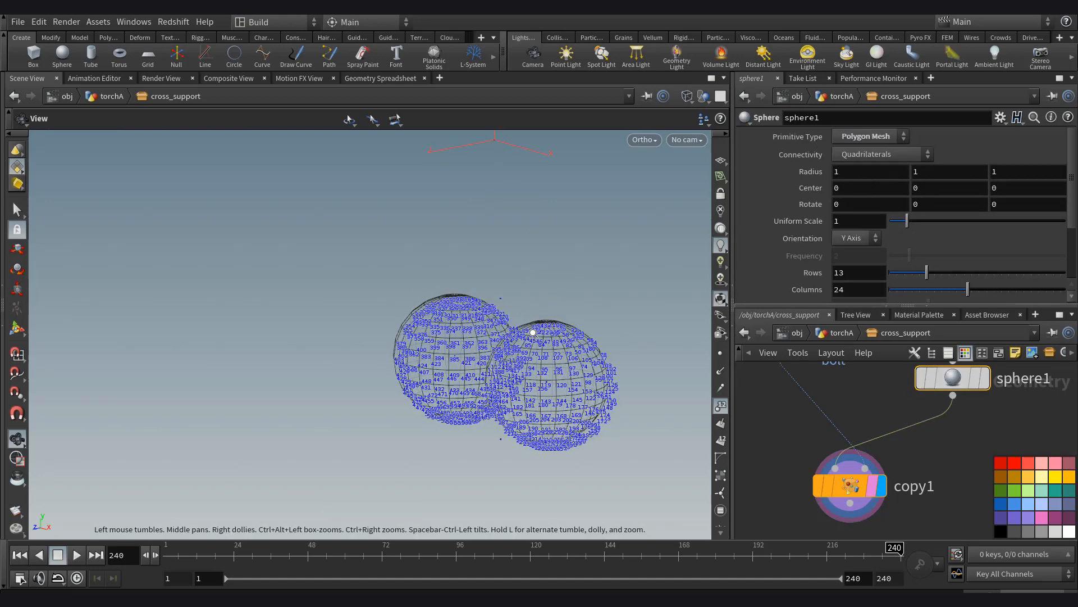
left_click(859, 238)
left_click(851, 276)
key("w")
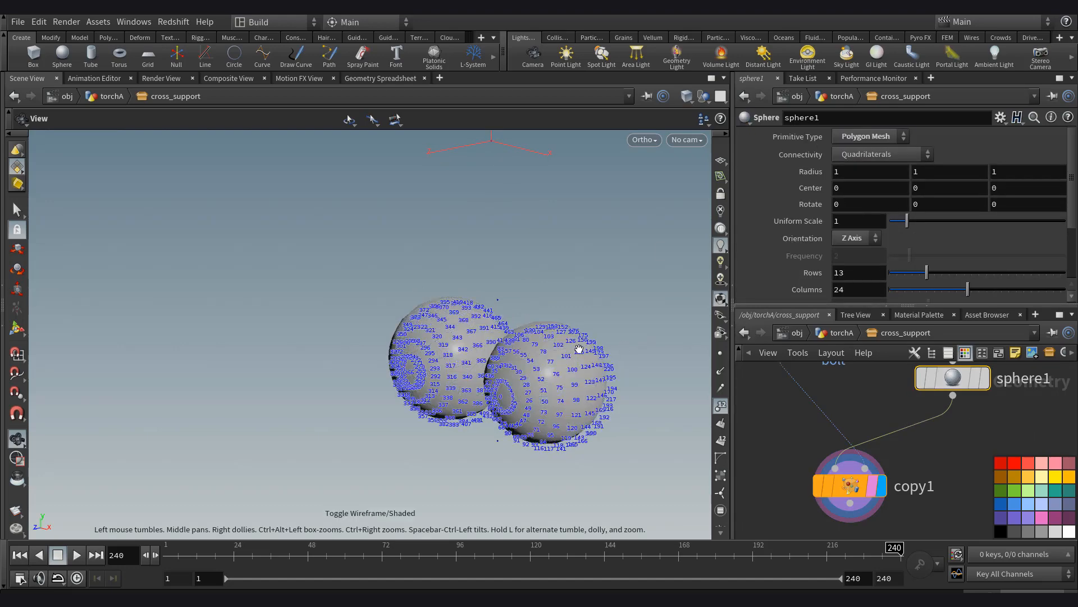
Hide the point numbers and set sphere1's uniform scale to 0.29.
left_click(721, 406)
left_click_drag(907, 220, 895, 220)
key("w")
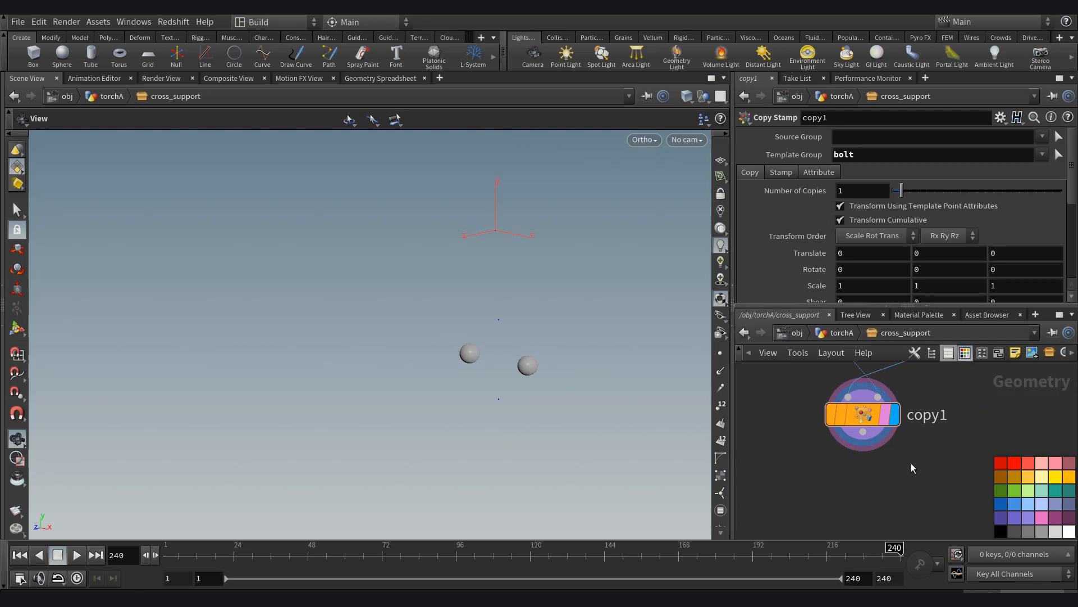
Insert a Delete node between sphere1 and copy1 and display its result.
middle_click_drag(911, 467, 878, 461)
key("Tab")
type("d")
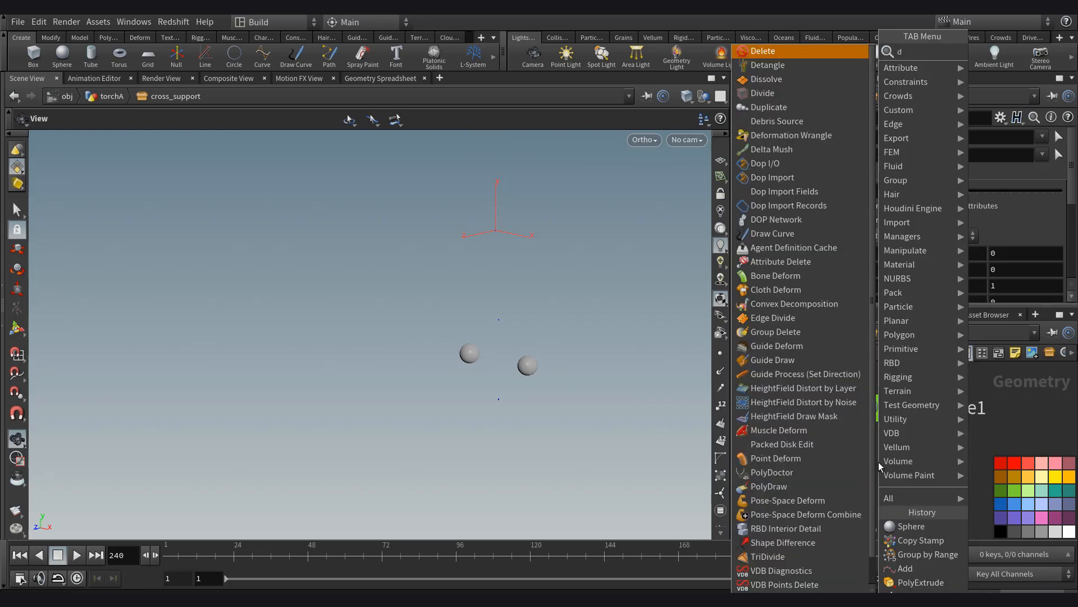
type("el")
key("Return")
left_click(878, 463)
left_click(893, 406)
left_click_drag(900, 461, 846, 496)
left_click(862, 495)
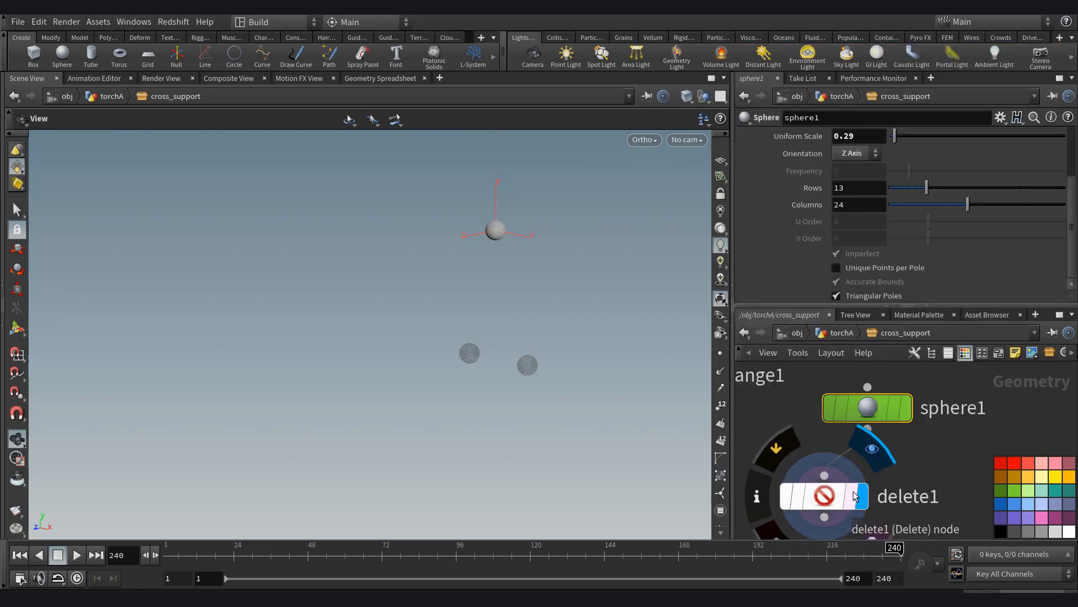
left_click(855, 495)
Set delete1's entity to Points and enable deletion by bounding volume.
left_click(878, 172)
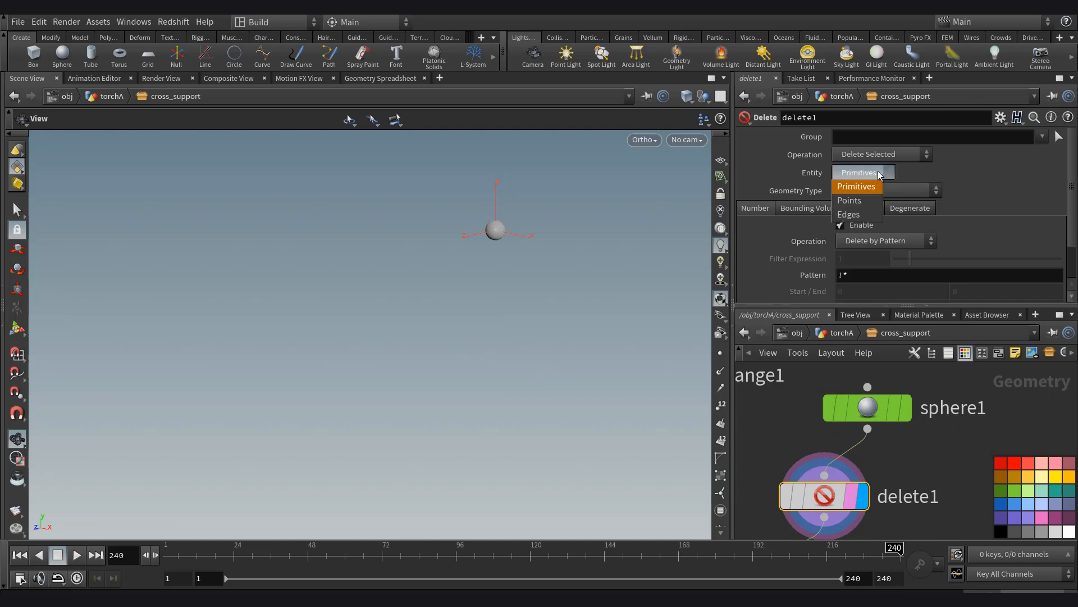
left_click(857, 200)
scroll(842, 187, "down", 2)
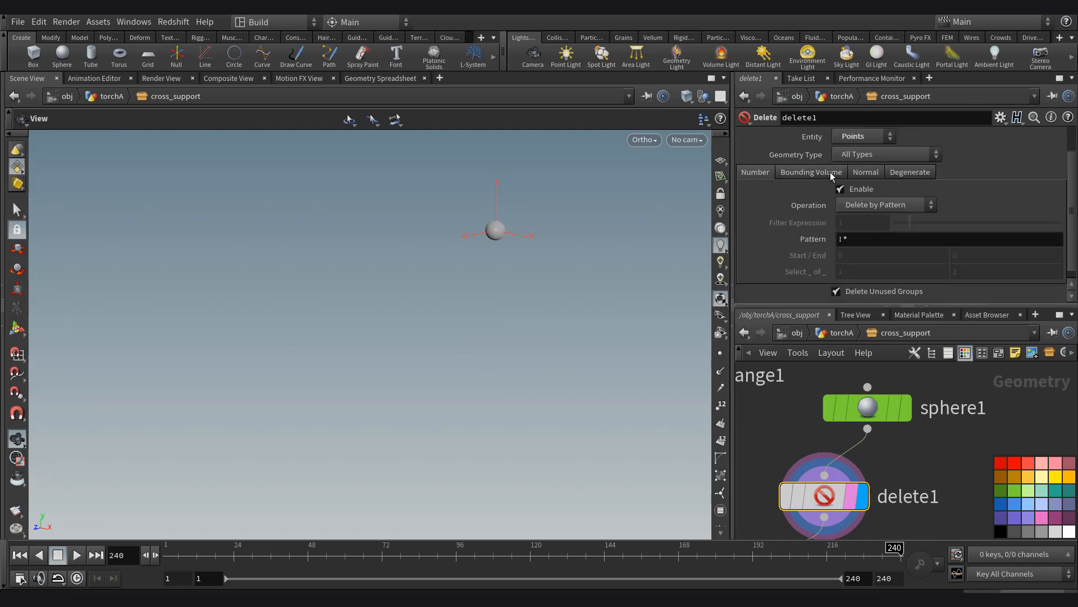
left_click(830, 172)
left_click(840, 189)
Set the Z center of delete1's bounding box to -0.55 to cut the sphere in half.
scroll(447, 253, "up", 5)
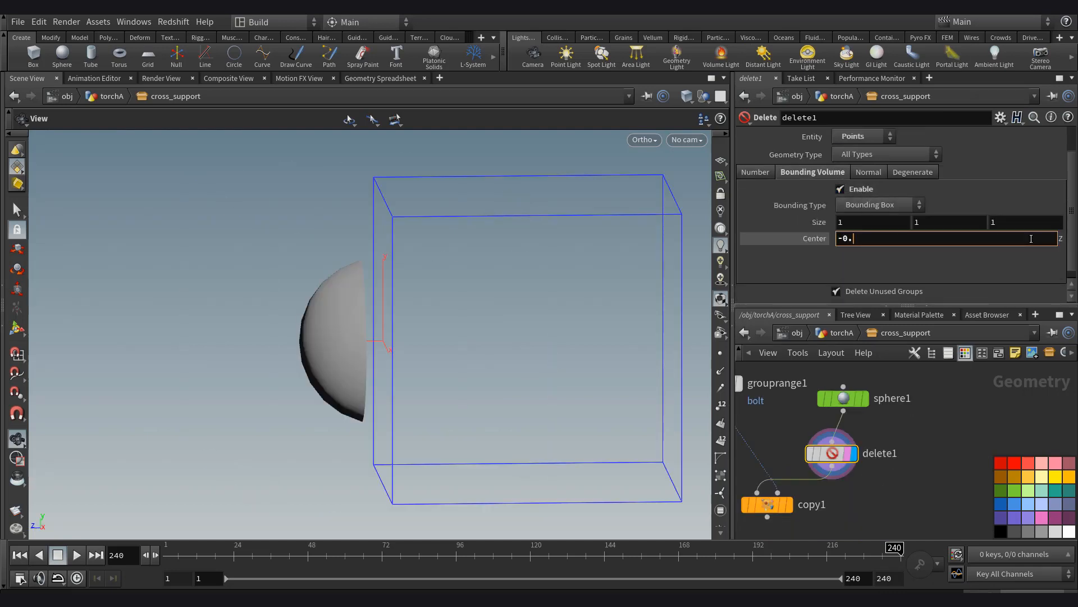
type("6")
key("Return")
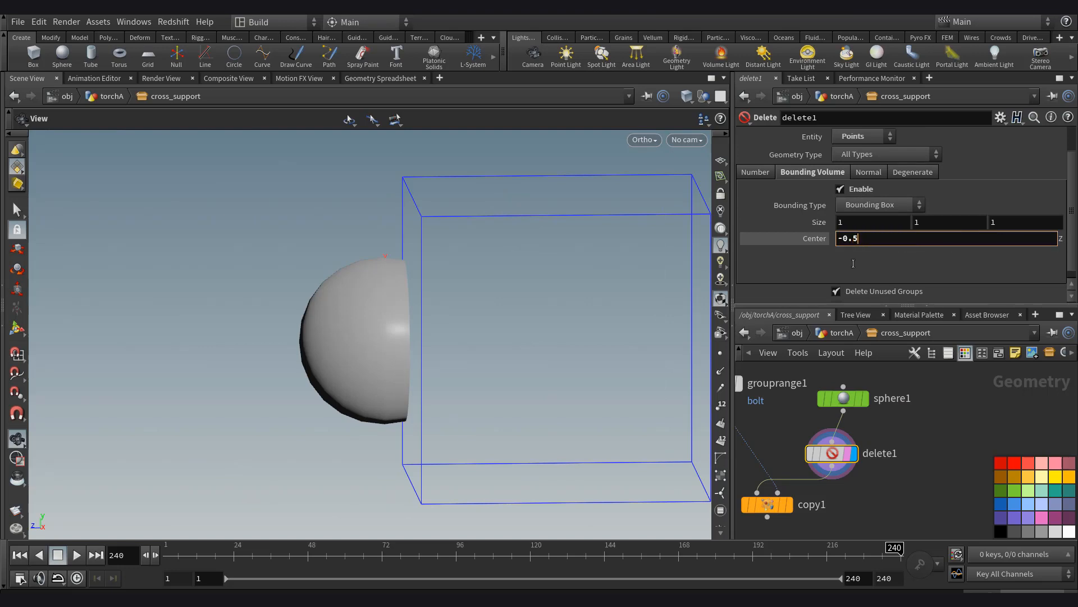
type("5")
key("Return")
left_click_drag(331, 302, 242, 337)
key("shift+w")
key("shift+w")
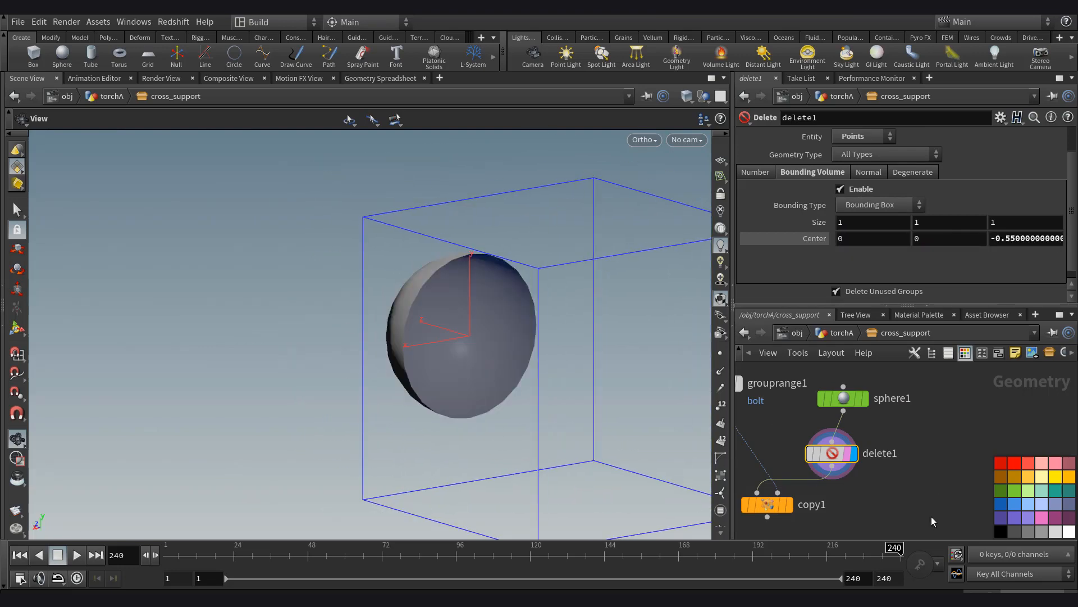
Insert a PolyFill node between delete1 and copy1 and display it.
scroll(887, 453, "down", 2)
key("Tab")
type("polyf")
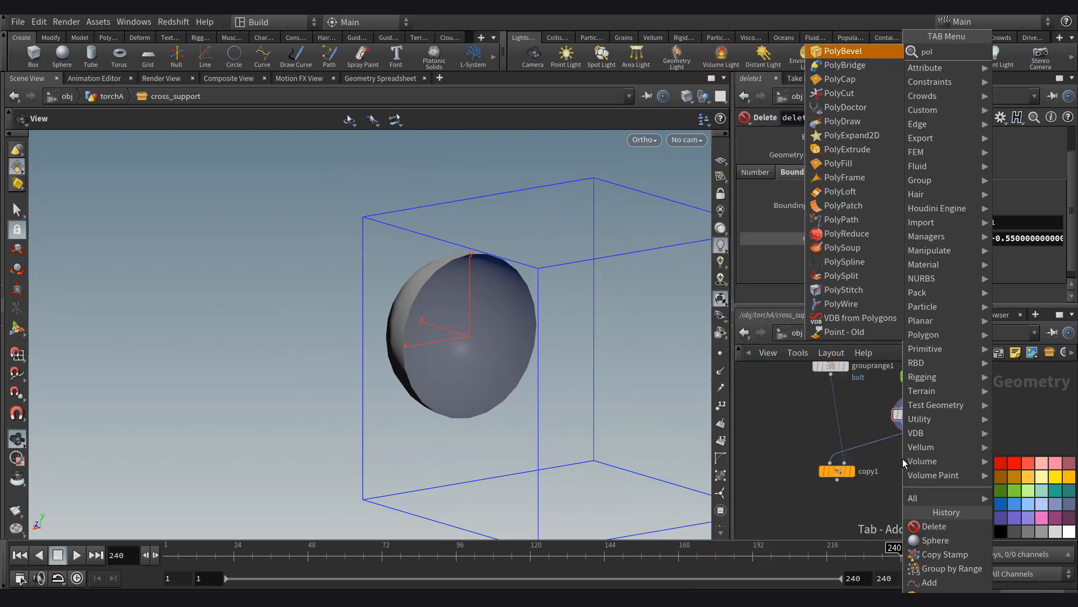
key("Return")
scroll(904, 459, "up", 2)
left_click(909, 439)
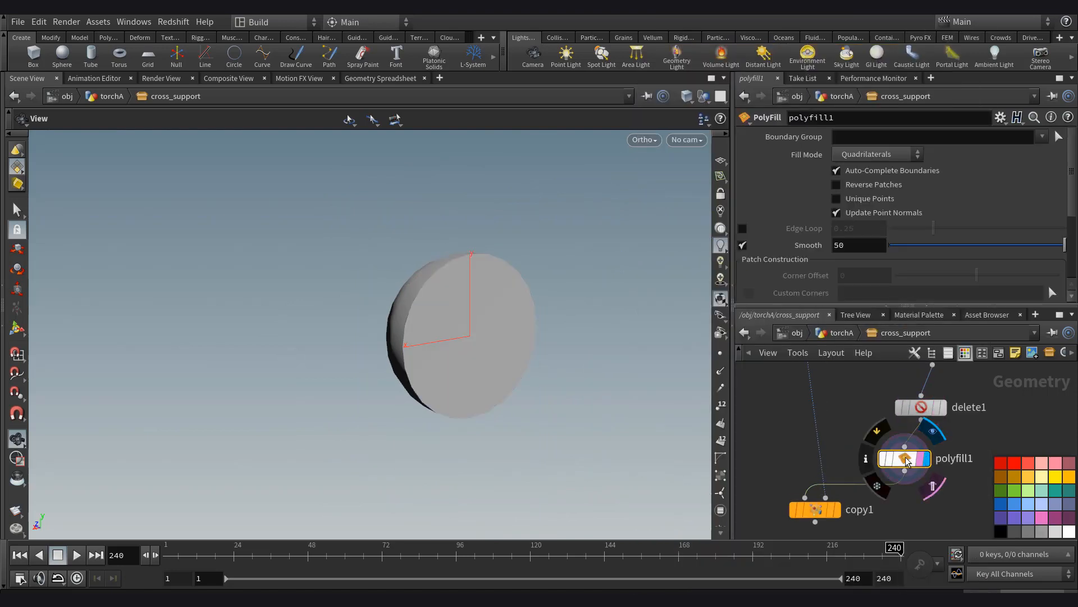
Set polyfill1's fill mode to Single Polygon to close the half sphere's open side.
key("shift+w")
left_click_drag(496, 346, 435, 337)
left_click(877, 154)
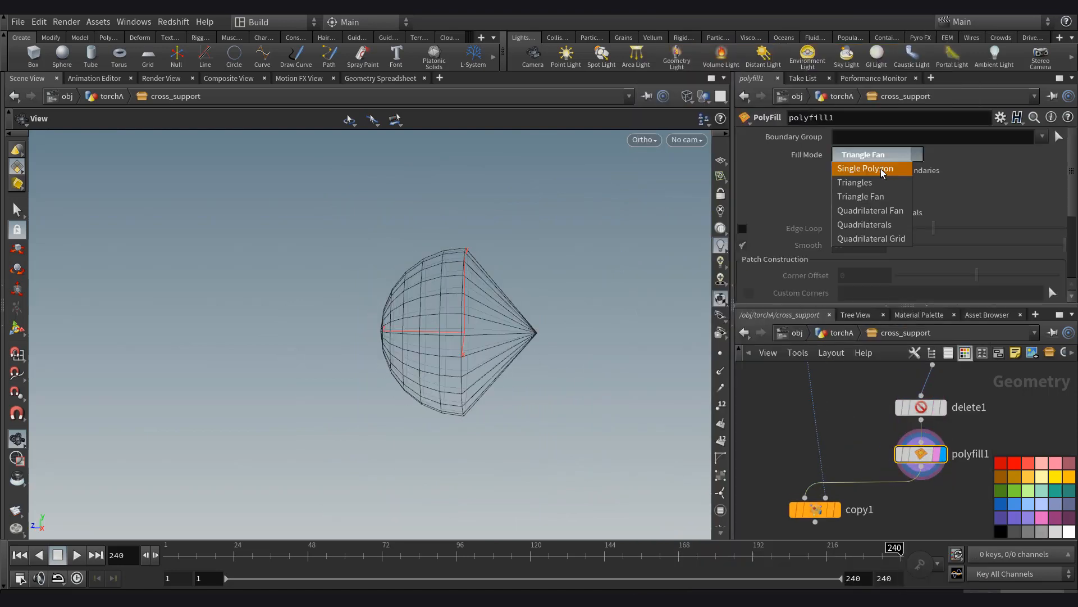
left_click(882, 171)
mouse_move(505, 281)
left_mouse_down()
mouse_move(409, 318)
mouse_move(489, 333)
left_mouse_up()
key("shift+w")
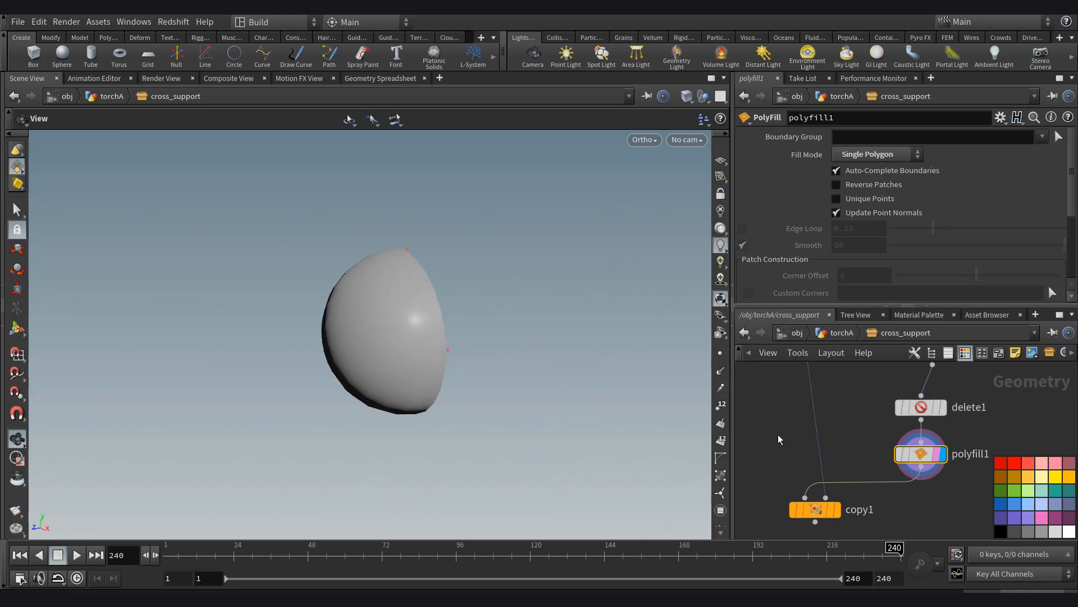
Insert a PolyBevel node between polyfill1 and copy1 and display it.
middle_click_drag(778, 419, 805, 368)
middle_click_drag(876, 465, 855, 496)
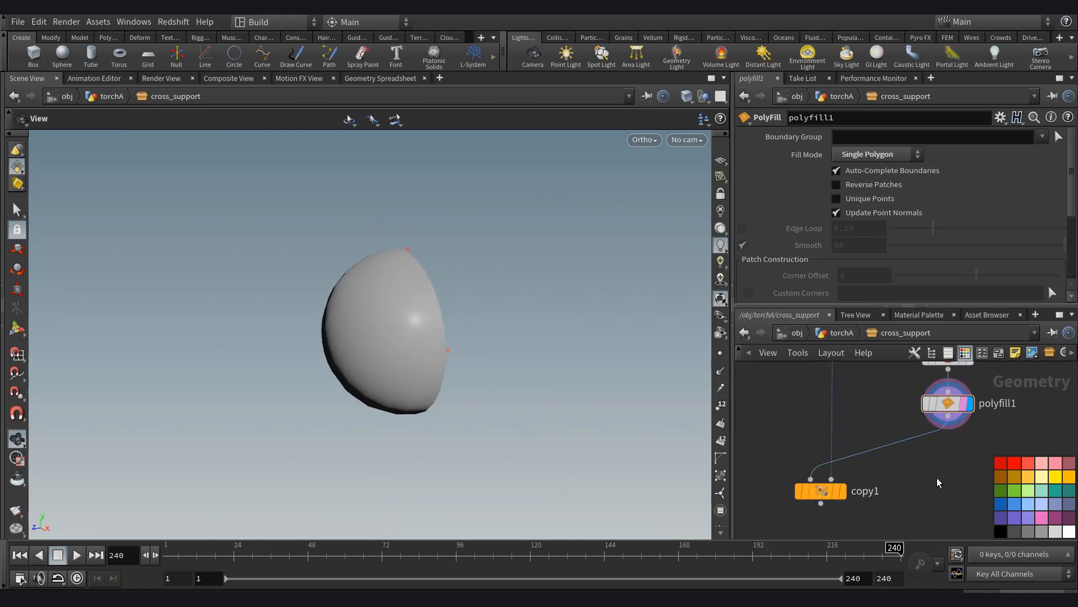
key("Tab")
type("poly")
key("Return")
left_click(921, 439)
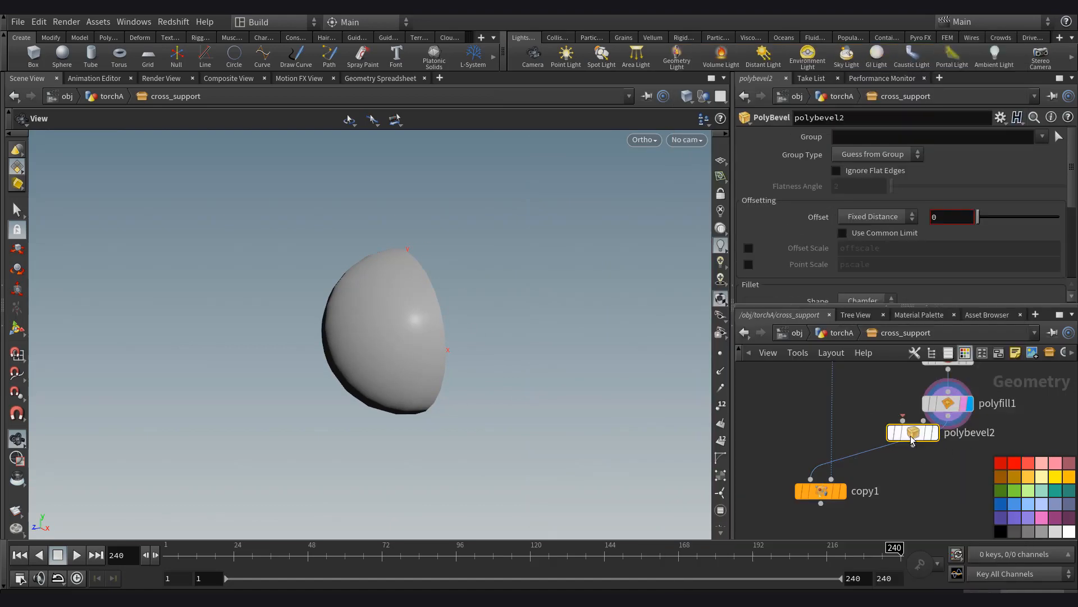
left_click(932, 459)
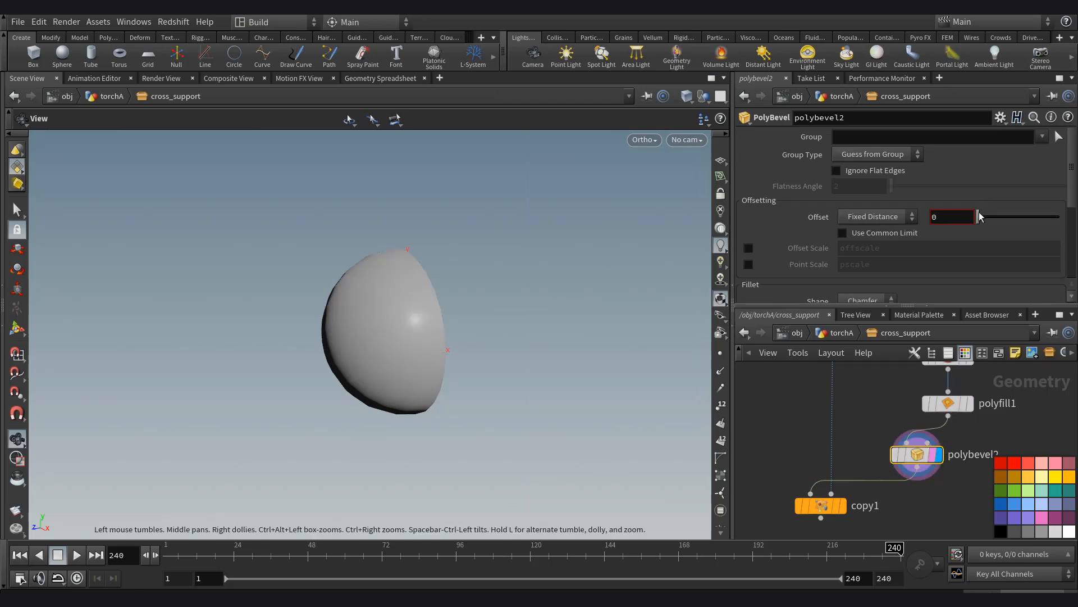
Make polybevel2 ignore flat edges with a flatness angle of 20.8 and set its offset to 0.014.
left_click_drag(980, 216, 985, 216)
key("w")
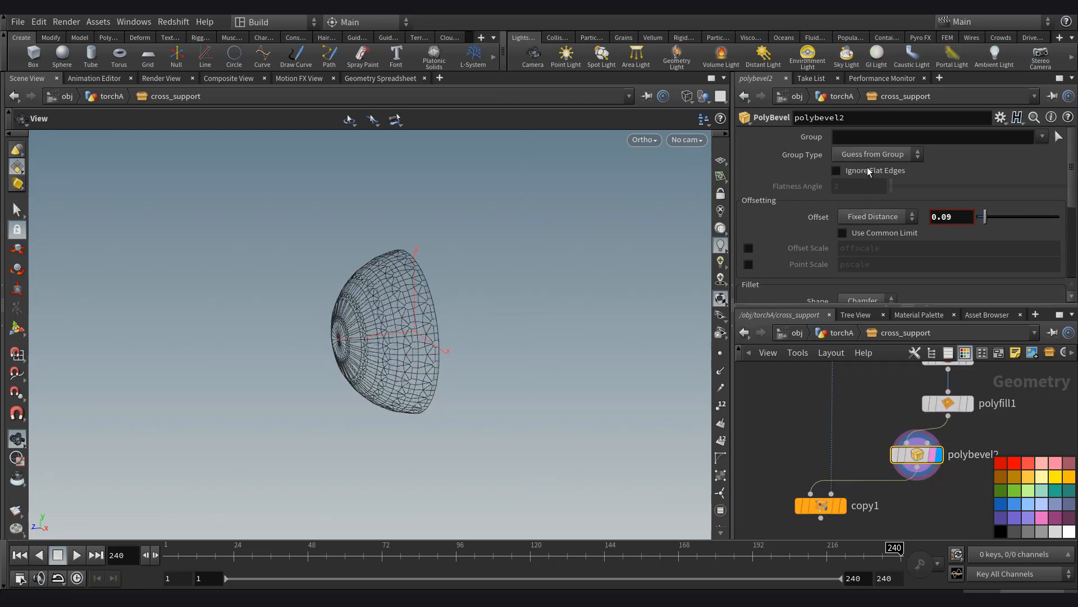
mouse_move(901, 186)
left_mouse_down()
mouse_move(925, 186)
mouse_move(910, 186)
left_mouse_up()
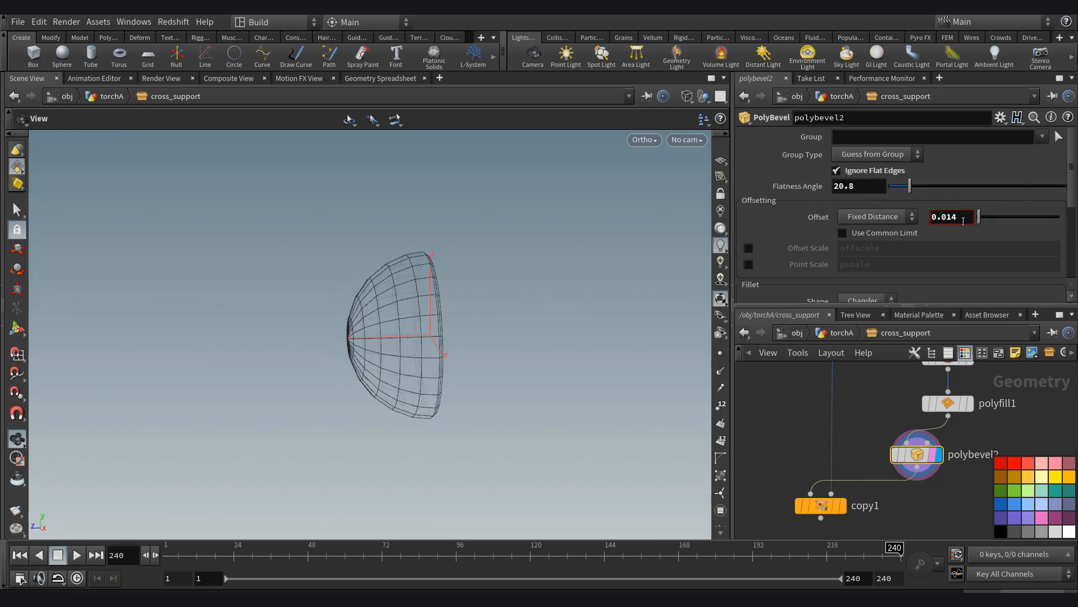
Set polybevel2's fillet shape to Round.
left_click_drag(584, 271, 551, 270)
scroll(833, 203, "down", 4)
left_click(864, 158)
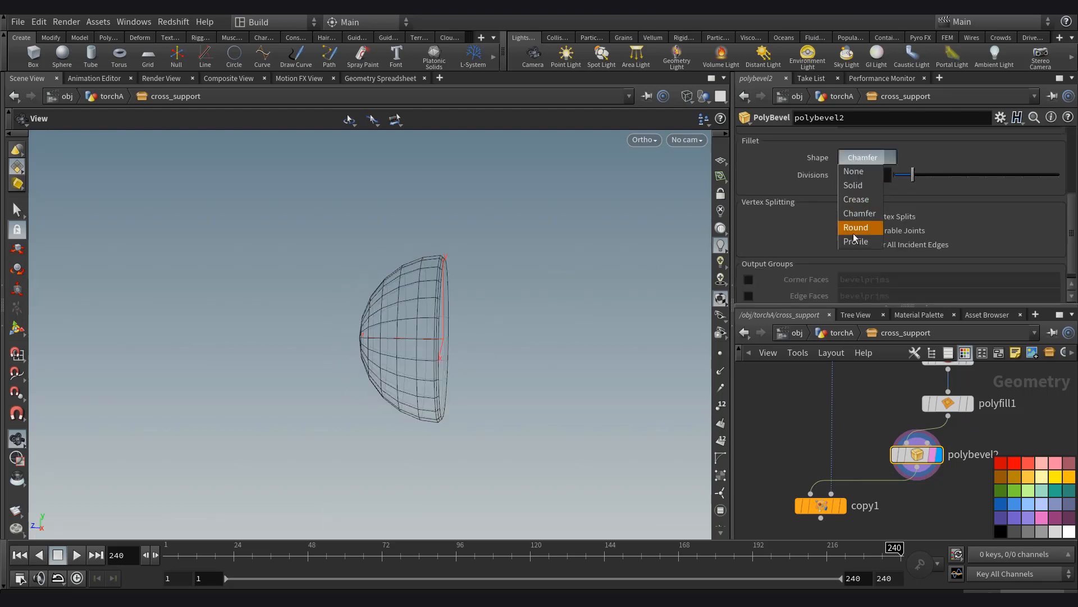
left_click(855, 230)
scroll(393, 326, "up", 3)
key("shift+w")
left_click_drag(368, 328, 568, 351)
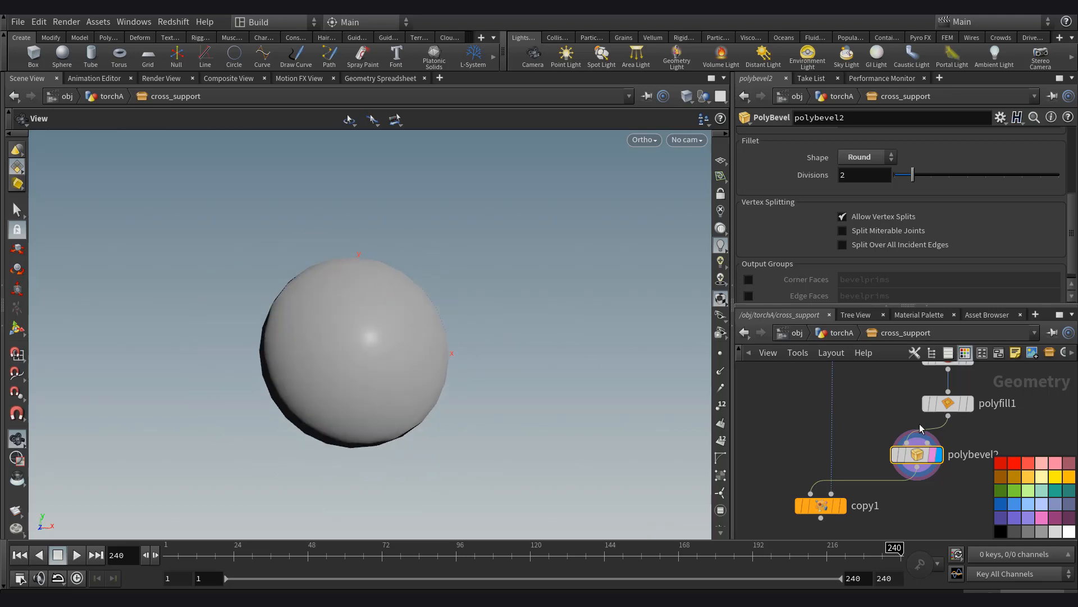
Display copy1 and move the Normal node lower to make room below the plate's bevel node.
middle_click_drag(920, 429, 942, 396)
left_click(864, 474)
left_click_drag(764, 480, 764, 525)
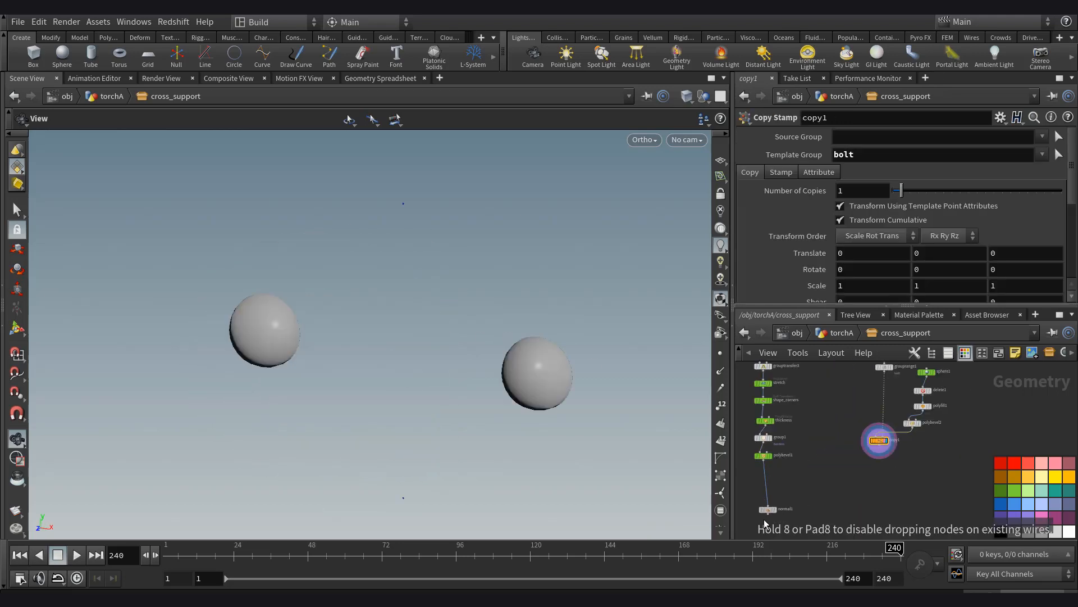
Insert a Merge node between the plate's bevel and Normal nodes, wire copy1 into it, and display the combined result.
key("Tab")
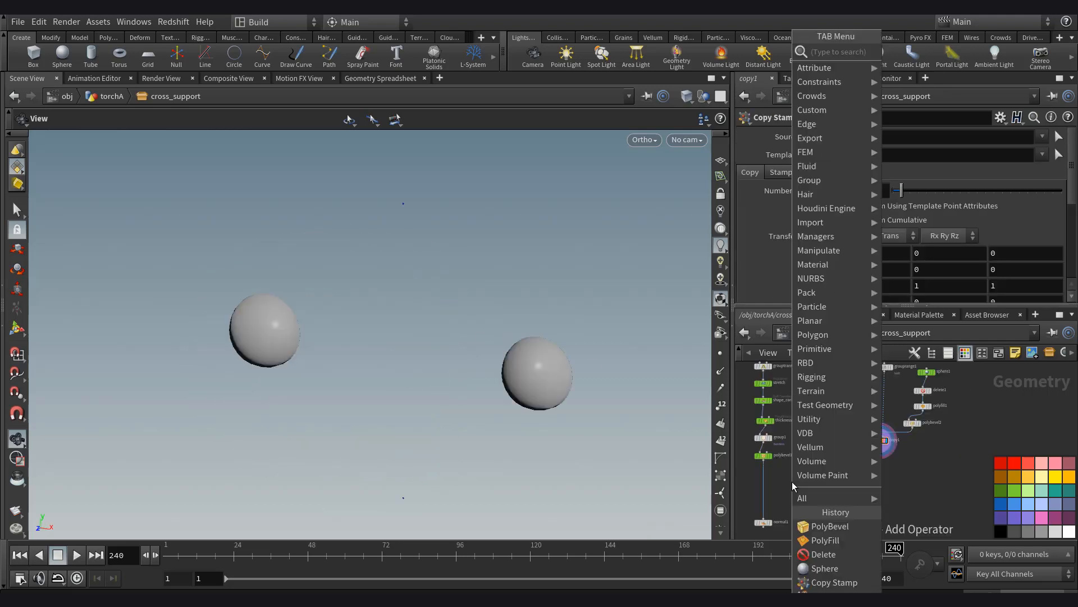
type("merge")
key("Return")
left_click(765, 488)
left_click_drag(764, 483, 879, 447)
scroll(773, 520, "up", 4)
middle_click_drag(773, 520, 833, 494)
left_click(832, 500)
left_click(819, 501)
scroll(887, 446, "down", 5)
middle_click_drag(888, 446, 842, 493)
Add a Simple folder labelled bolts to cross_support's parameter interface, below base_support.
left_click(842, 333)
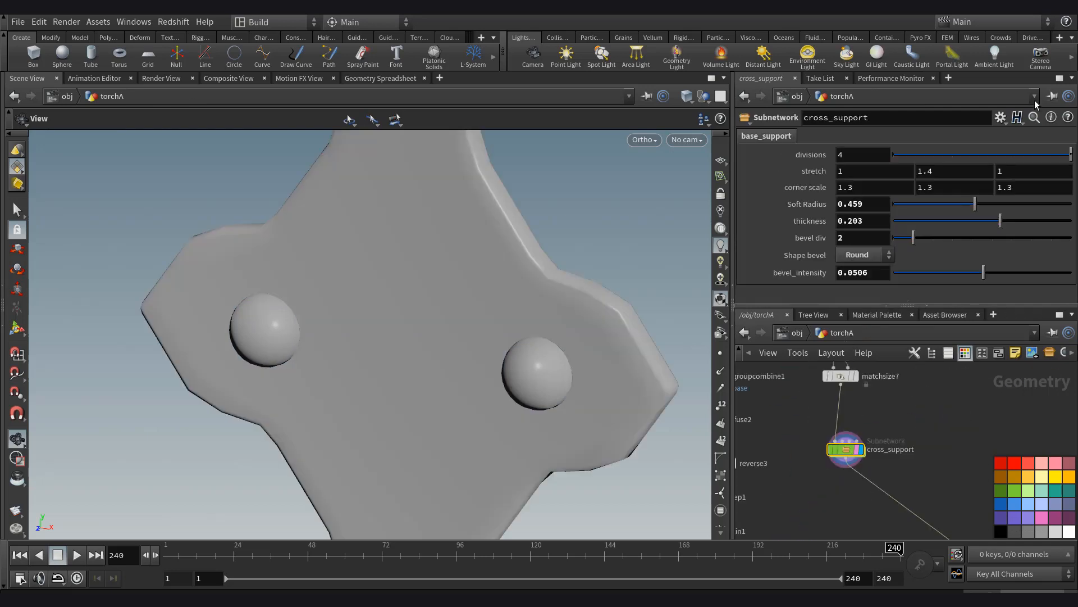
left_click(1001, 118)
left_click(888, 133)
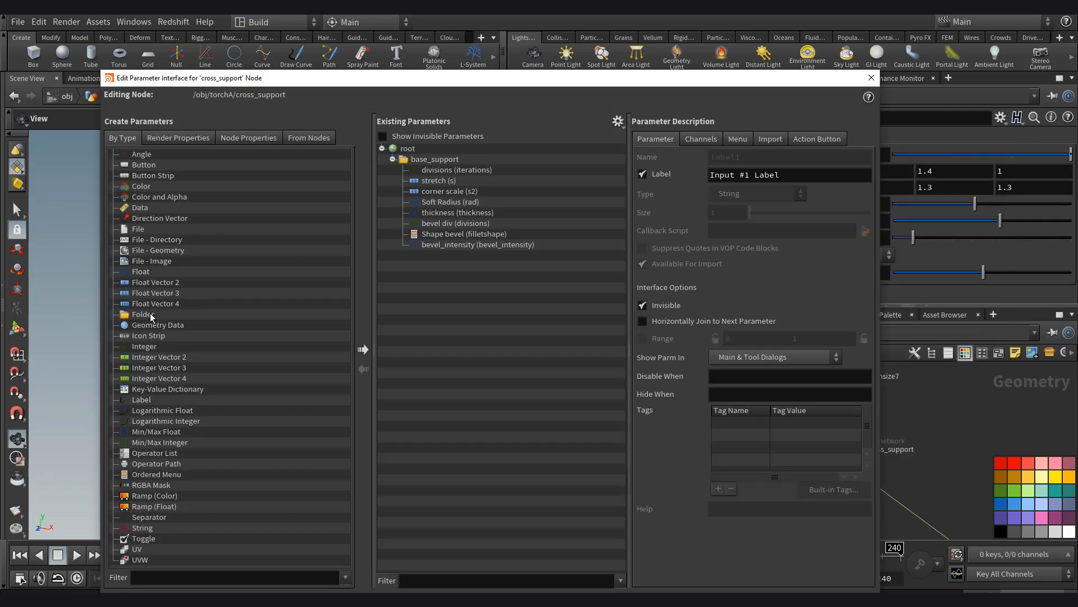
left_click_drag(428, 151, 429, 152)
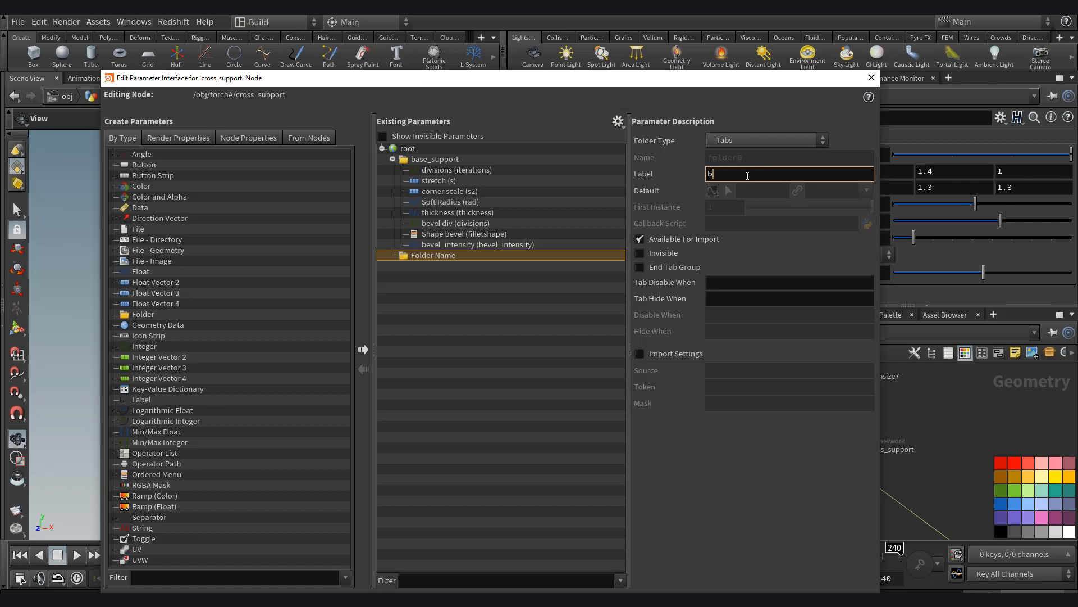
left_click(786, 144)
left_click(760, 168)
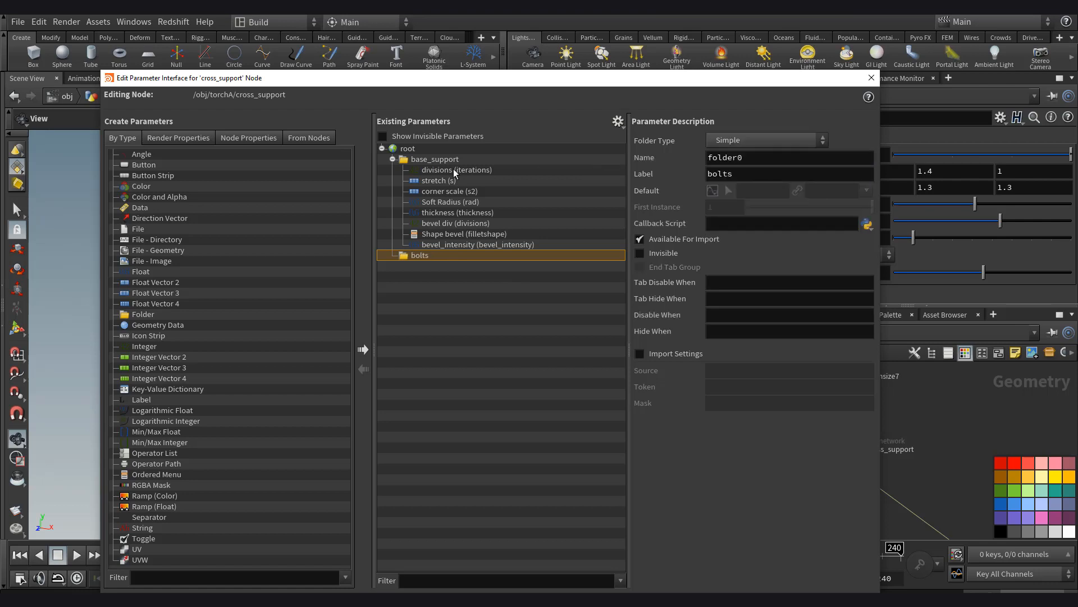
Change the base_support folder's type to Simple.
left_click(454, 171)
left_click(441, 160)
left_click(774, 146)
Add polyextrude13's Inset parameter to the bolts folder and label it distance.
left_click(422, 256)
left_click_drag(489, 79, 251, 123)
double_click(853, 449)
middle_click_drag(901, 392, 902, 463)
scroll(904, 423, "up", 3)
left_click(881, 400)
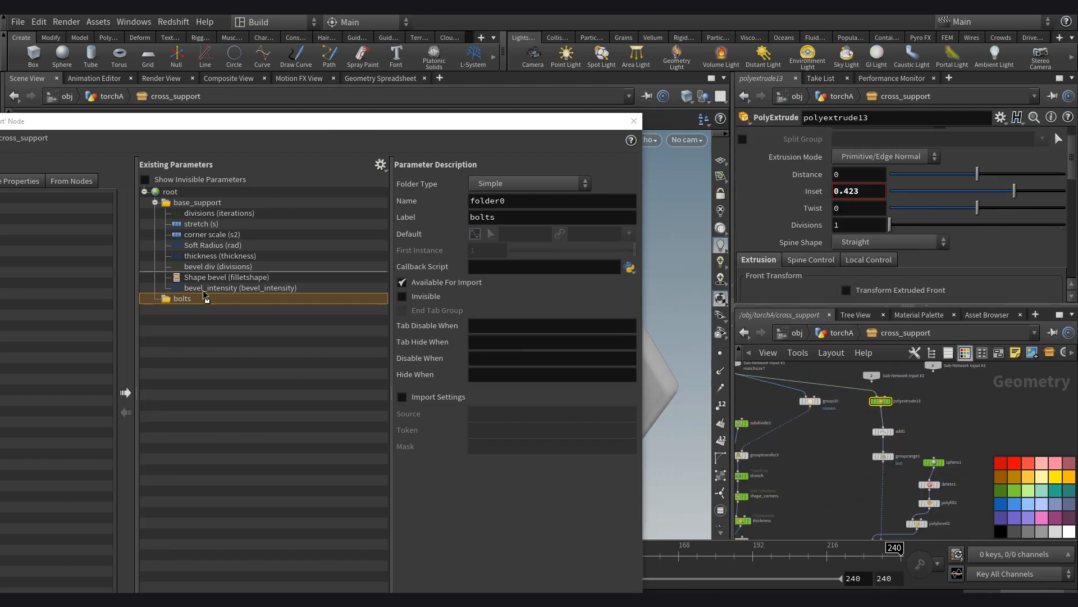
left_click_drag(205, 296, 201, 301)
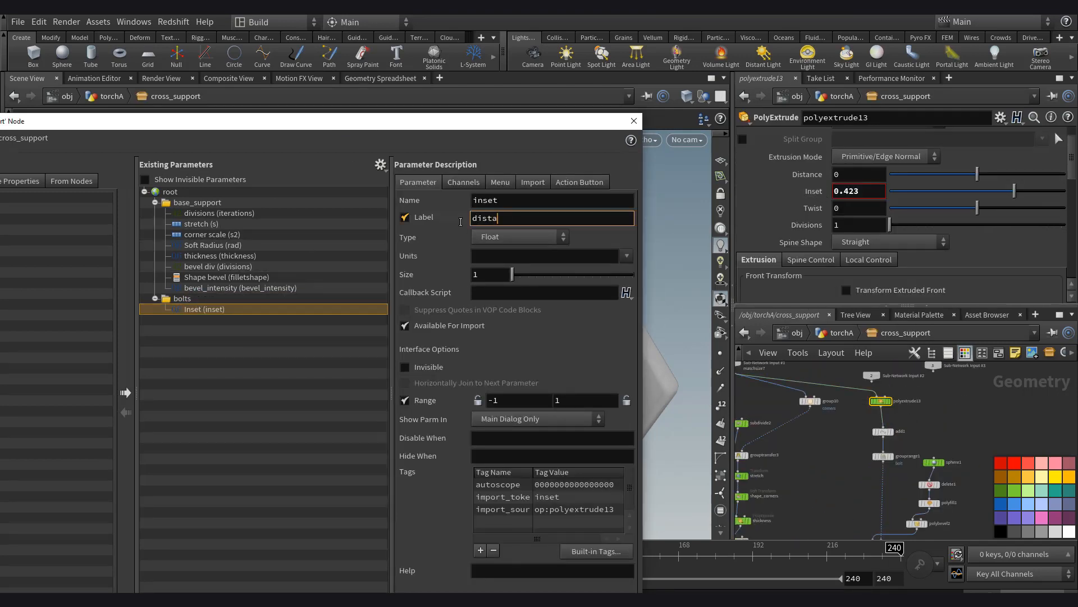
Add sphere1's Uniform Scale parameter to the bolts folder, accept the interface changes, and return to the torchA network.
left_click(934, 462)
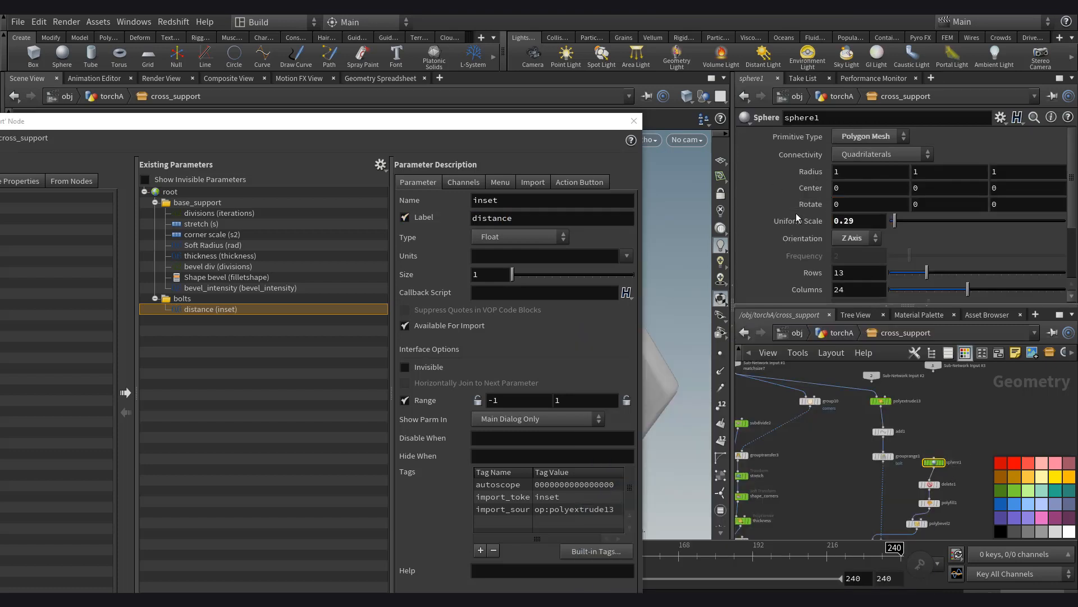
left_click_drag(185, 303, 186, 302)
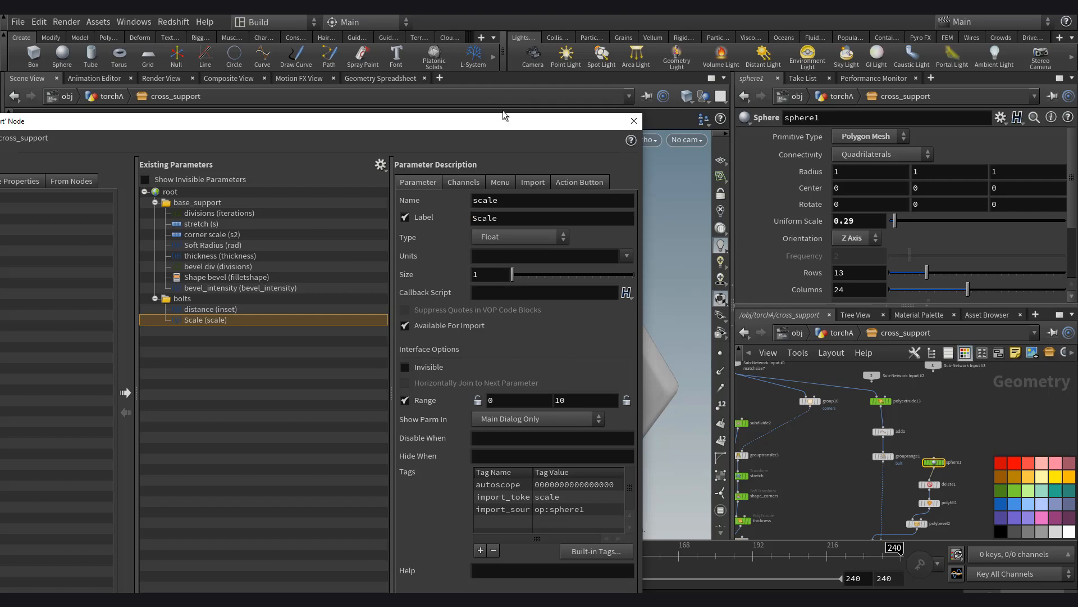
left_click_drag(505, 115, 553, 73)
left_click(608, 591)
left_click(844, 333)
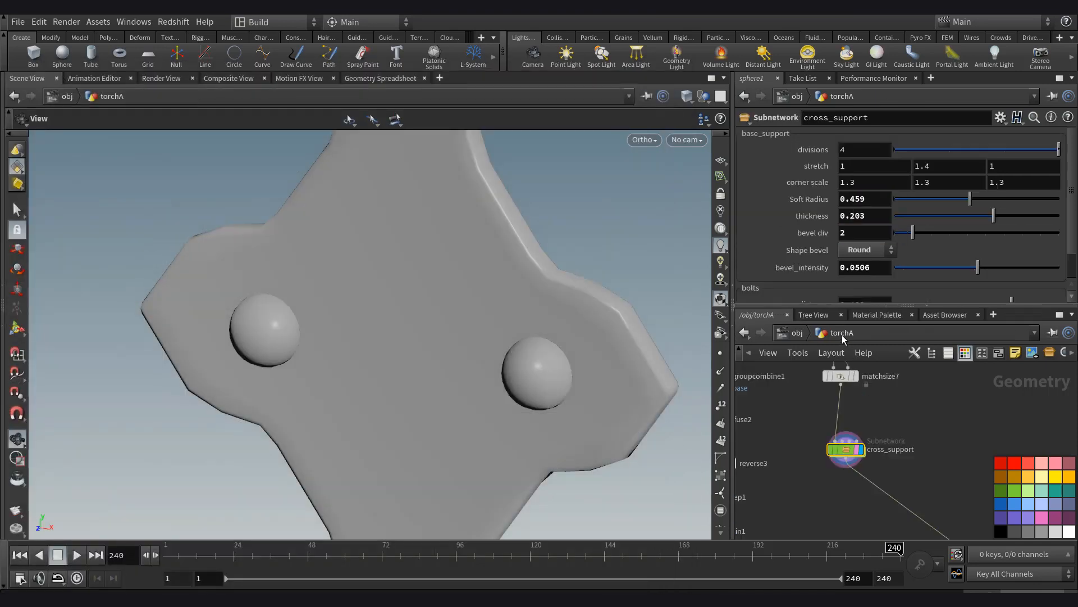
Set cross_support's bolts distance to 0.027 and bolt Scale to 0.27.
left_click_drag(528, 323, 435, 338)
scroll(953, 223, "down", 2)
left_click_drag(1010, 273, 978, 277)
left_click_drag(900, 288, 899, 288)
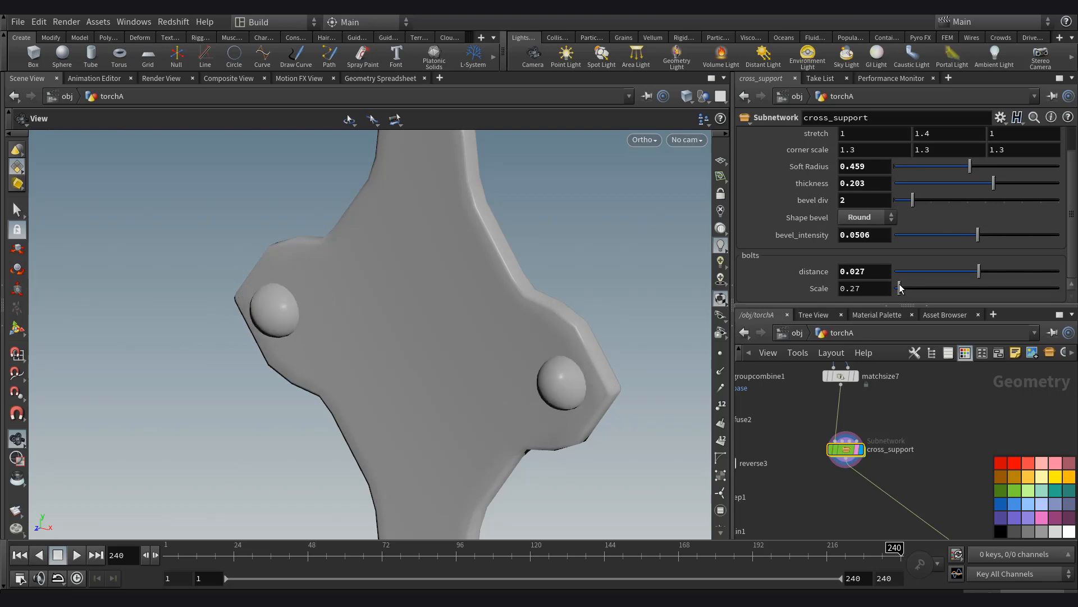
Display merge3 to examine the cross support together with the rest of the torch.
right_click_drag(534, 343, 242, 319)
left_click_drag(627, 377, 583, 379)
middle_click_drag(895, 450, 787, 366)
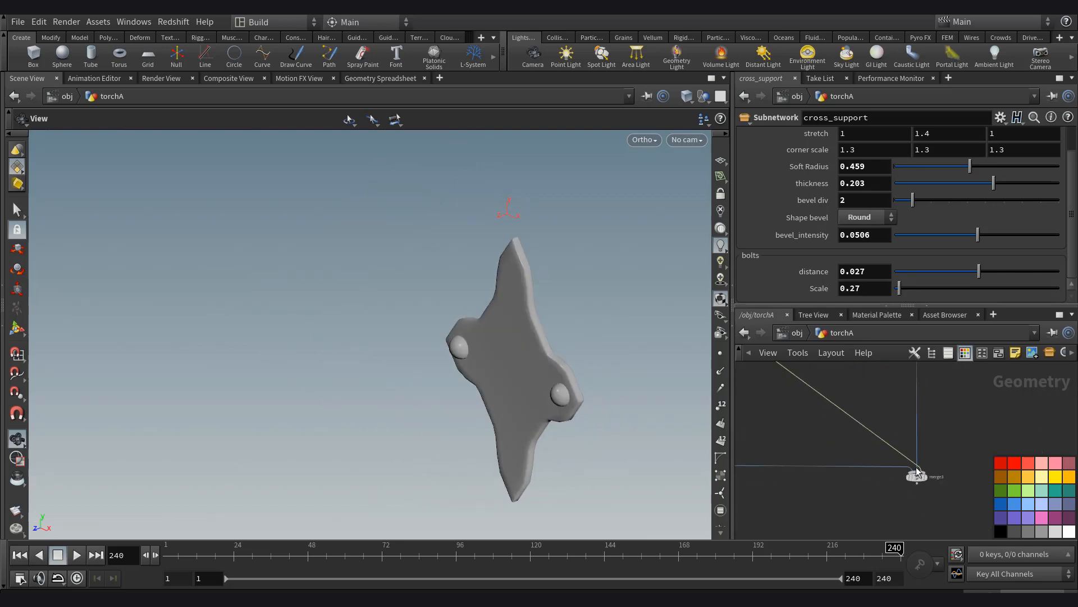
left_click(917, 474)
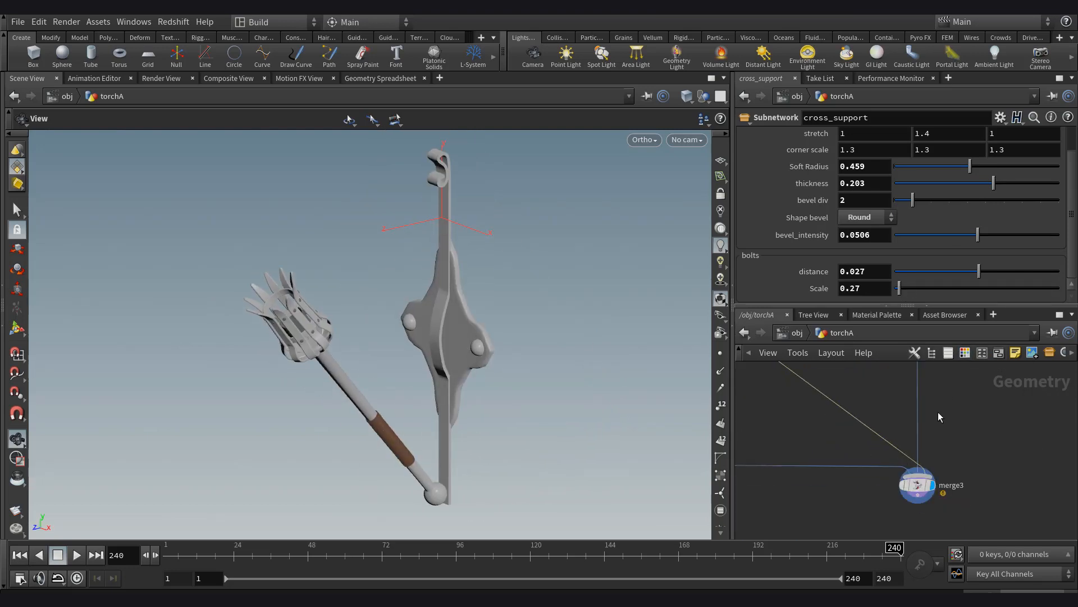
Display the vertical support alone at normal2 and select that node.
middle_click_drag(756, 448, 904, 456)
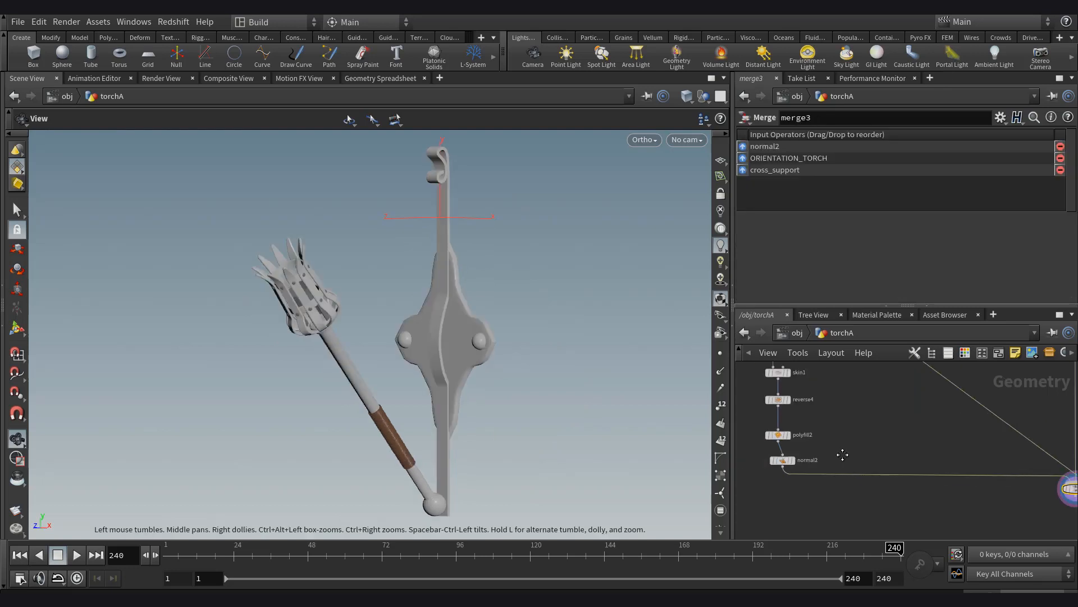
scroll(849, 462, "up", 5)
left_click(862, 464)
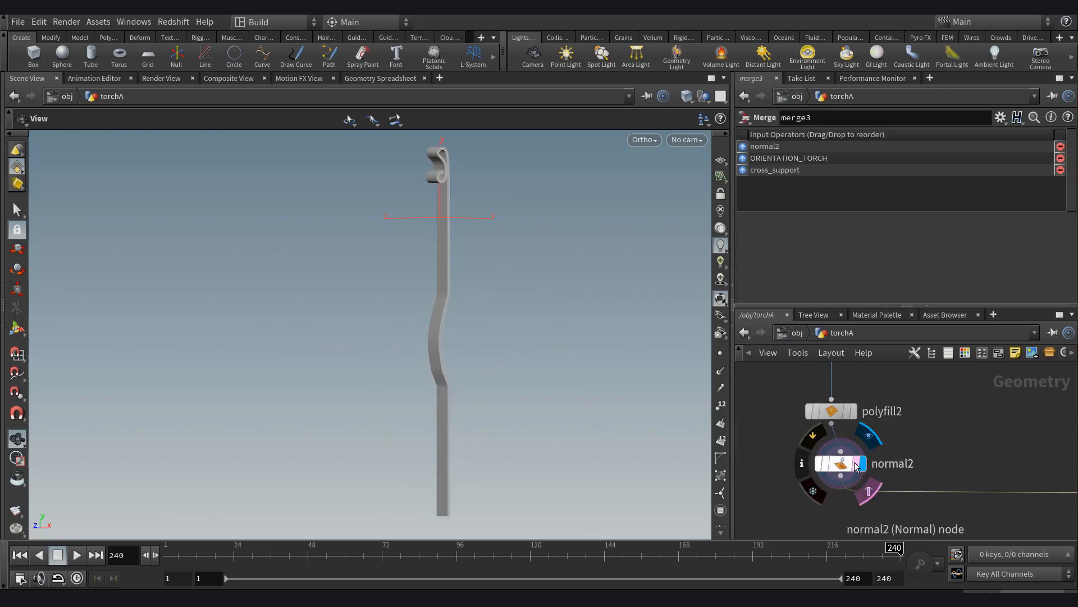
left_click(855, 464)
Duplicate the transform5 and spline_control_02 nodes below normal2.
scroll(877, 472, "down", 6)
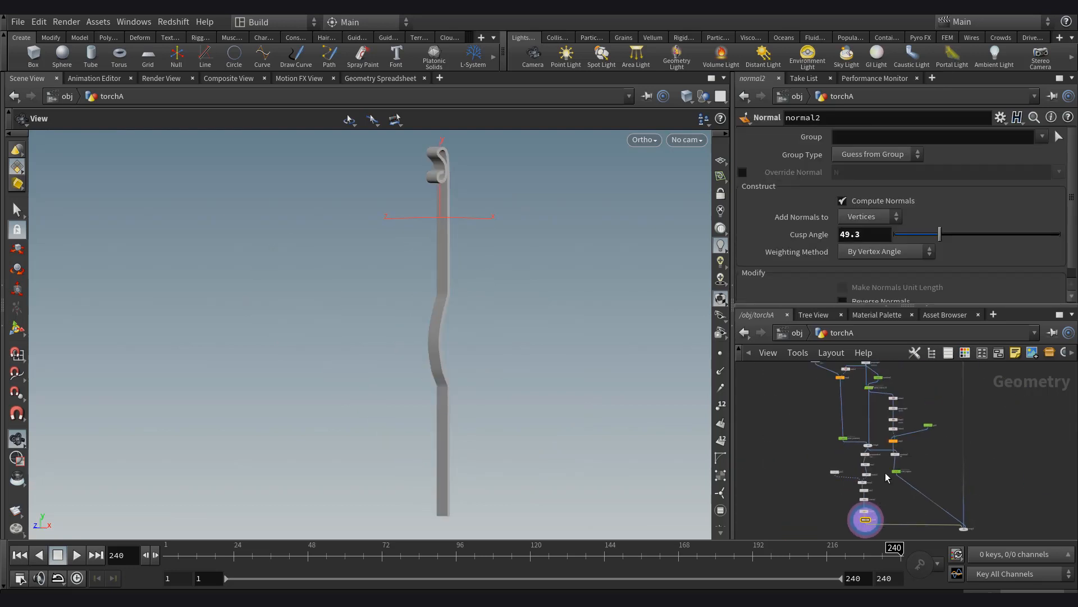
scroll(887, 474, "up", 5)
left_click_drag(825, 453, 915, 376)
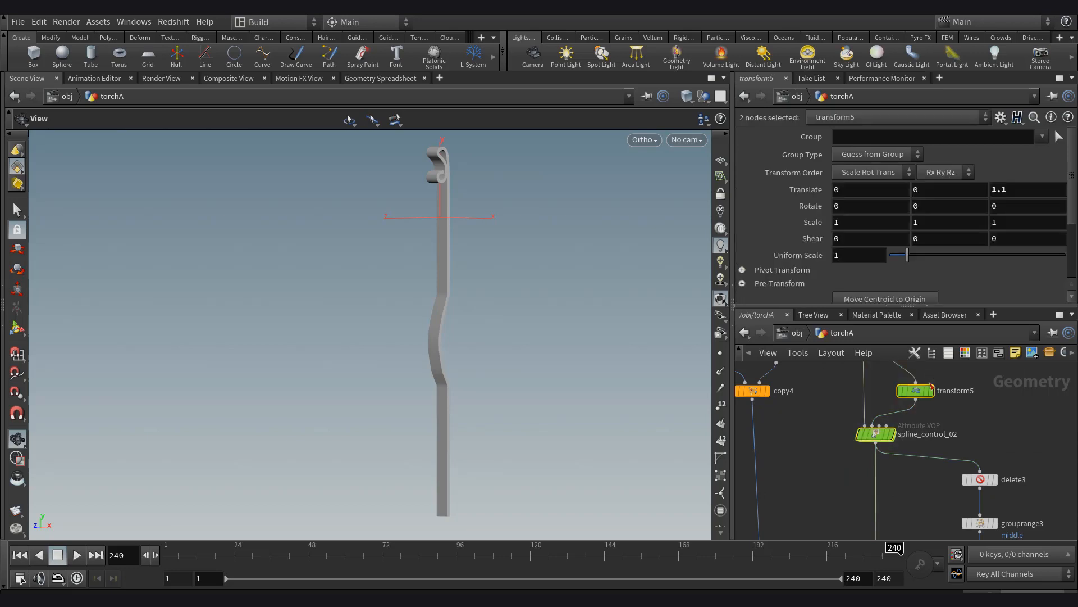
key("ctrl+c")
scroll(916, 417, "down", 6)
middle_click_drag(924, 514, 924, 448)
scroll(910, 427, "up", 5)
left_click(898, 415)
key("ctrl+v")
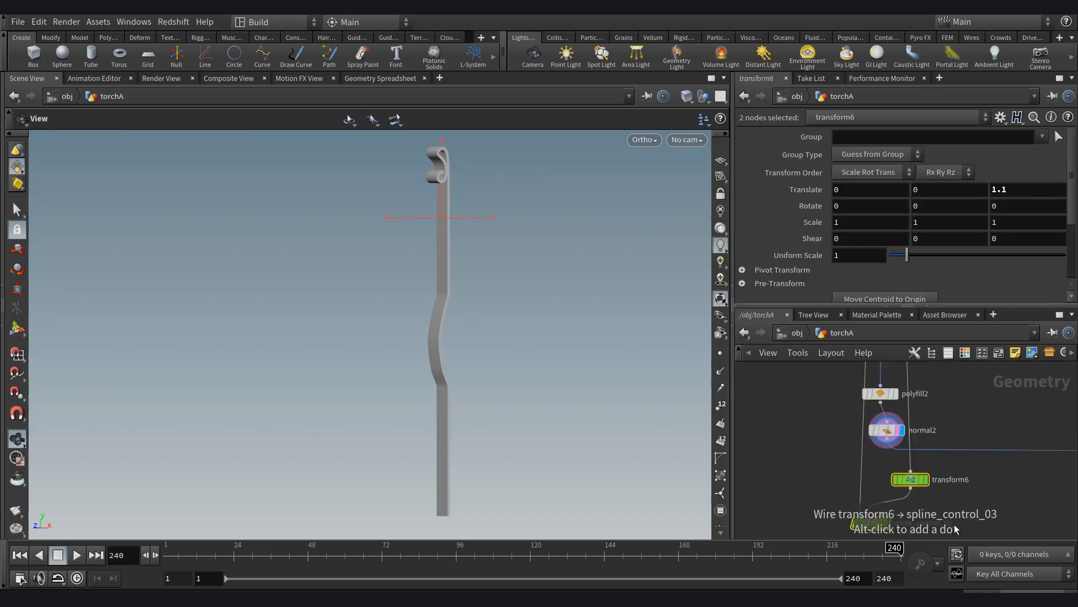
Wire normal2 into both spline_control_03's first input and transform6, and arrange the copied nodes beneath it.
left_click(879, 475)
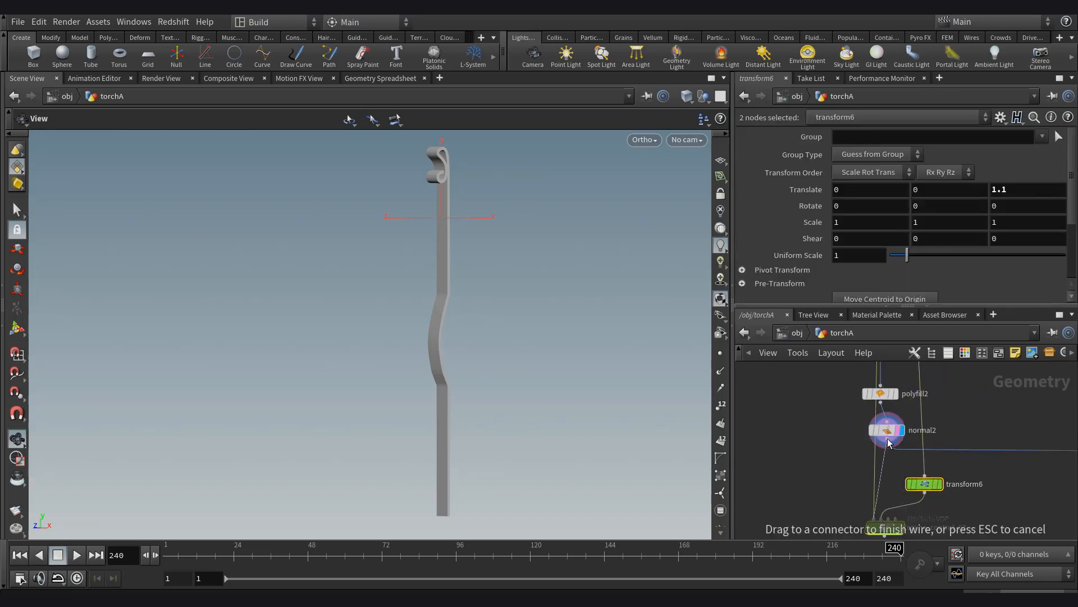
left_click_drag(888, 443, 888, 441)
left_click_drag(925, 476, 887, 442)
middle_click_drag(891, 478, 880, 443)
left_click_drag(875, 494, 888, 495)
Display transform6 and reset its Z translation to 0.
left_click(940, 452)
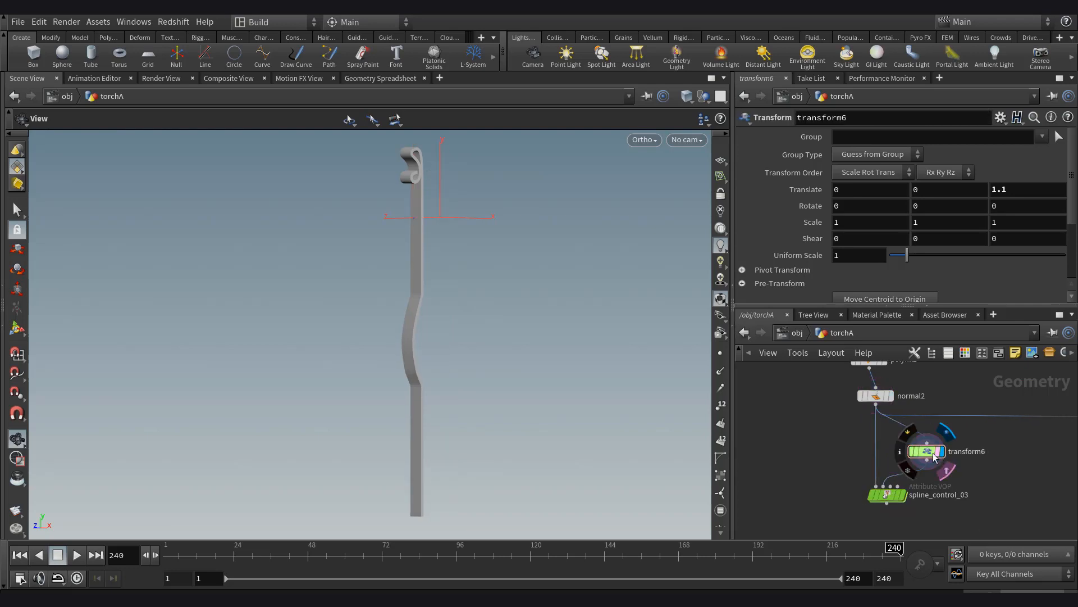
type("0")
key("Return")
left_click_drag(1011, 191, 981, 192)
type("0")
key("Return")
Set transform6's Pivot Translate to $CEX, $CEY, $CEZ and its X scale to 0.3.
left_click(742, 270)
scroll(787, 259, "down", 2)
double_click(868, 238)
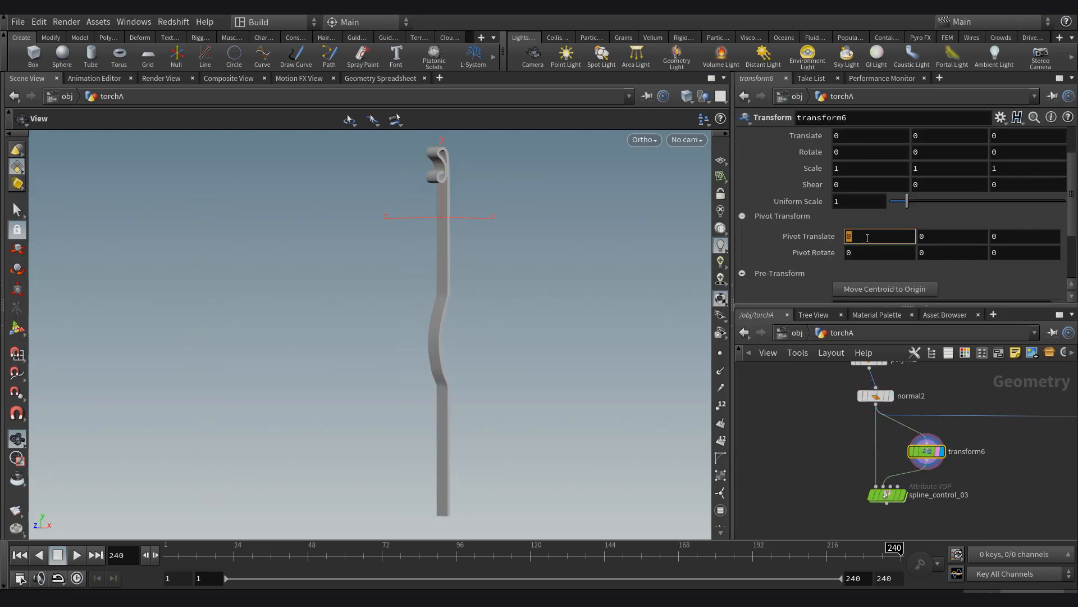
type("$CEX")
key("Tab")
type("$CEX")
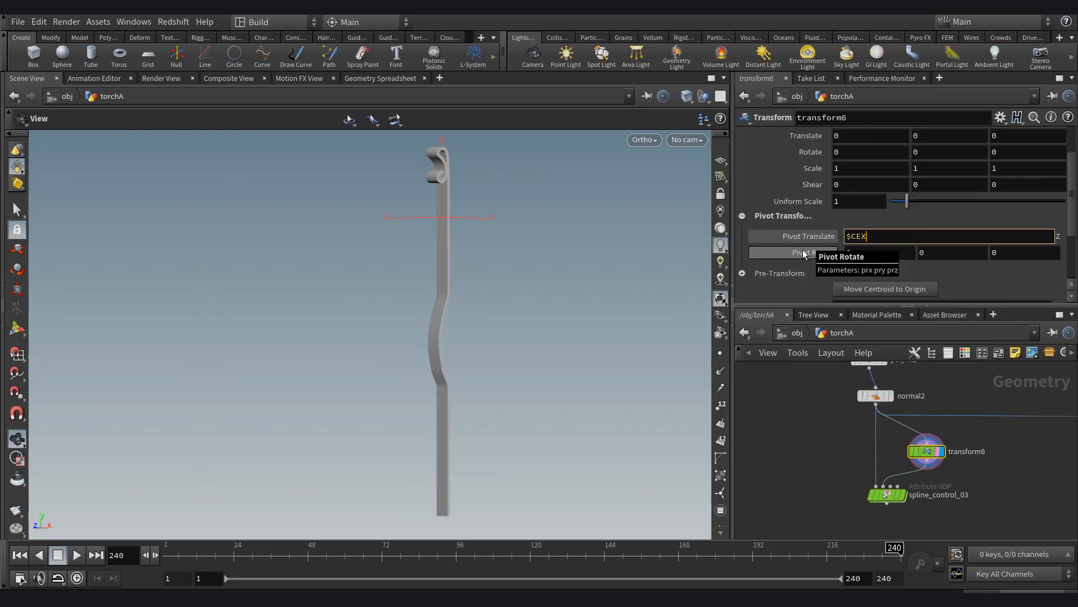
key("BackSpace")
type("Z")
key("Return")
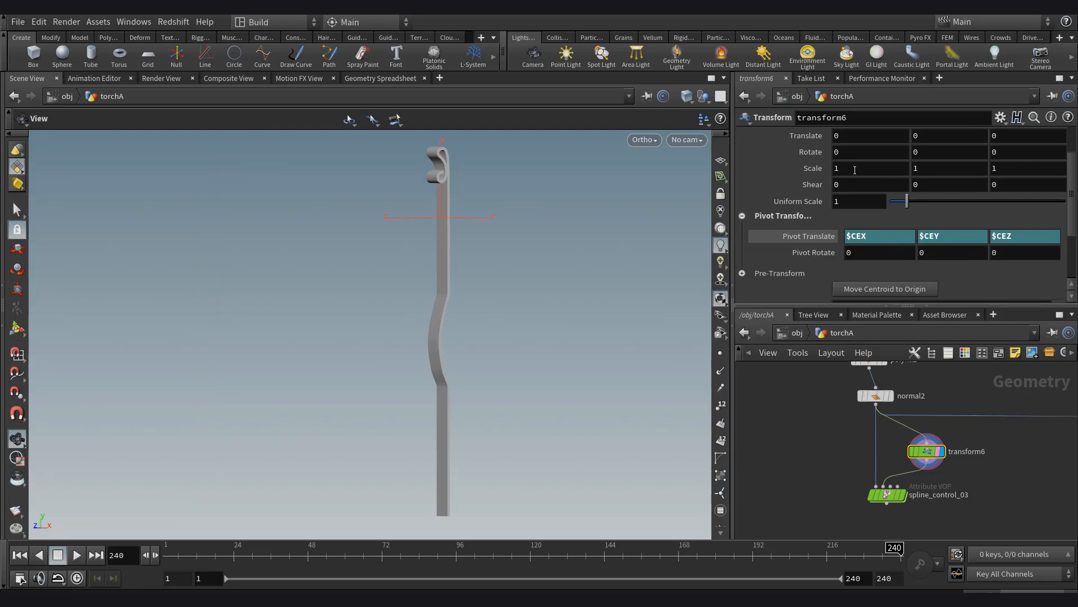
middle_click_drag(855, 170, 800, 170)
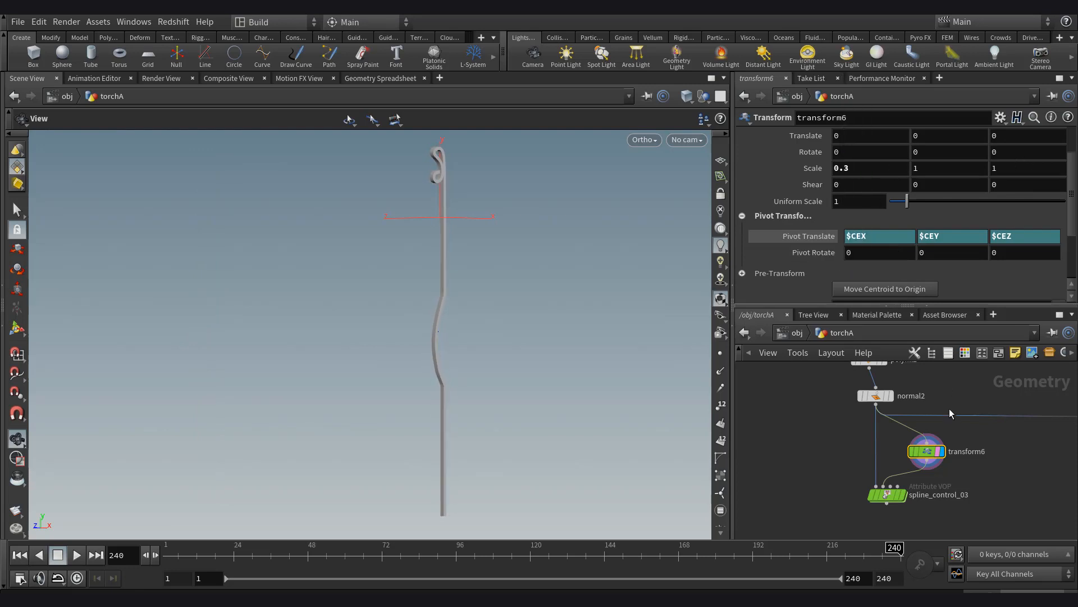
Display spline_control_03 and replace the bump points in its height_deform ramp with a falloff descending from a raised starting point.
scroll(899, 501, "up", 2)
left_click(905, 494)
left_click(880, 493)
scroll(898, 205, "down", 1)
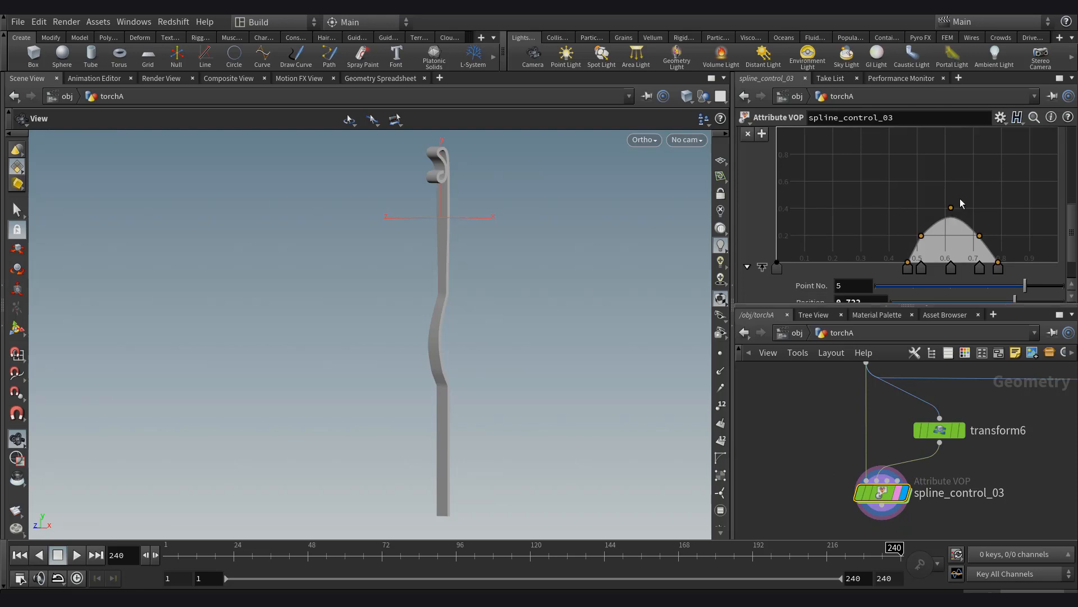
mouse_move(951, 268)
middle_mouse_down()
mouse_move(918, 269)
mouse_move(937, 269)
middle_mouse_up()
left_click(984, 273, "shift")
right_click(986, 271)
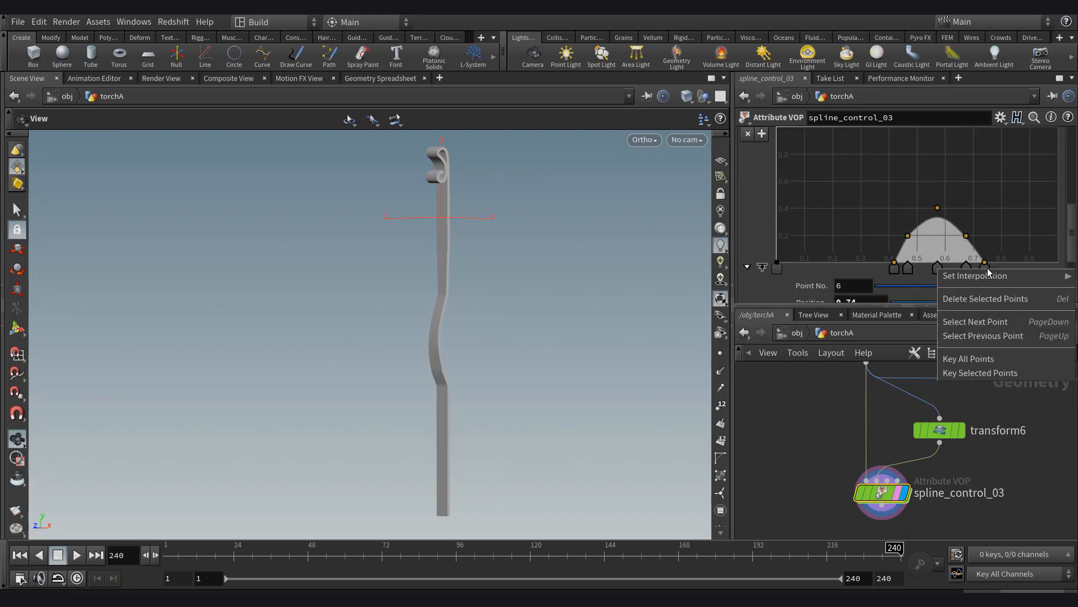
left_click(985, 298)
left_click(854, 268)
left_click_drag(777, 262, 780, 136)
Inside spline_control_03, swap the mix1 connections so importpoint2 feeds input1 and importpoint1 feeds input2.
double_click(881, 494)
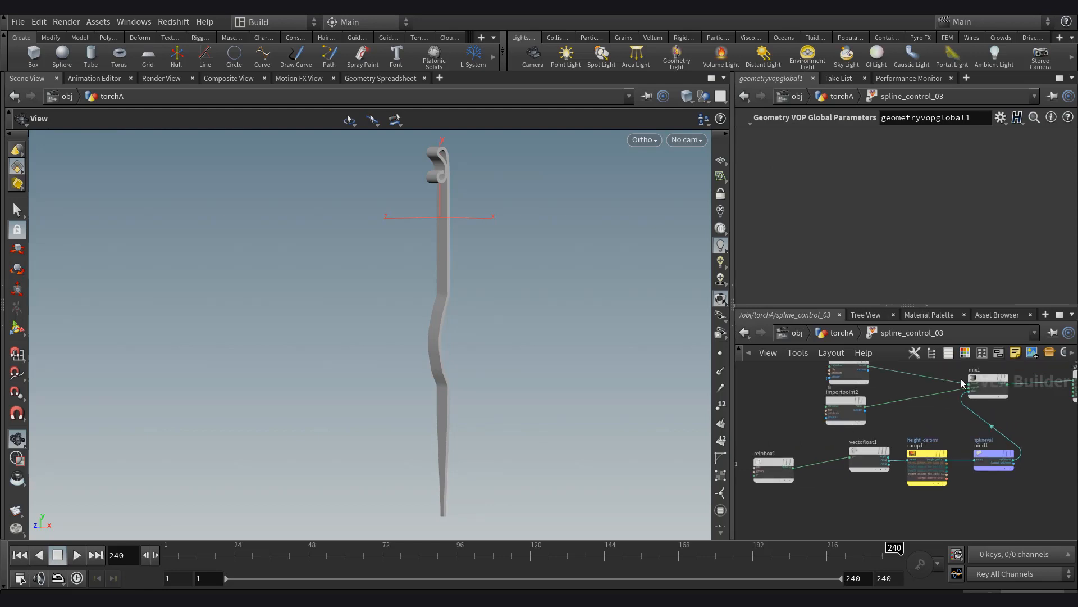
scroll(962, 384, "up", 5)
middle_click_drag(962, 384, 951, 412)
left_click_drag(934, 432, 967, 412)
middle_click_drag(886, 426, 951, 472)
scroll(952, 471, "down", 1)
left_click_drag(815, 421, 1022, 465)
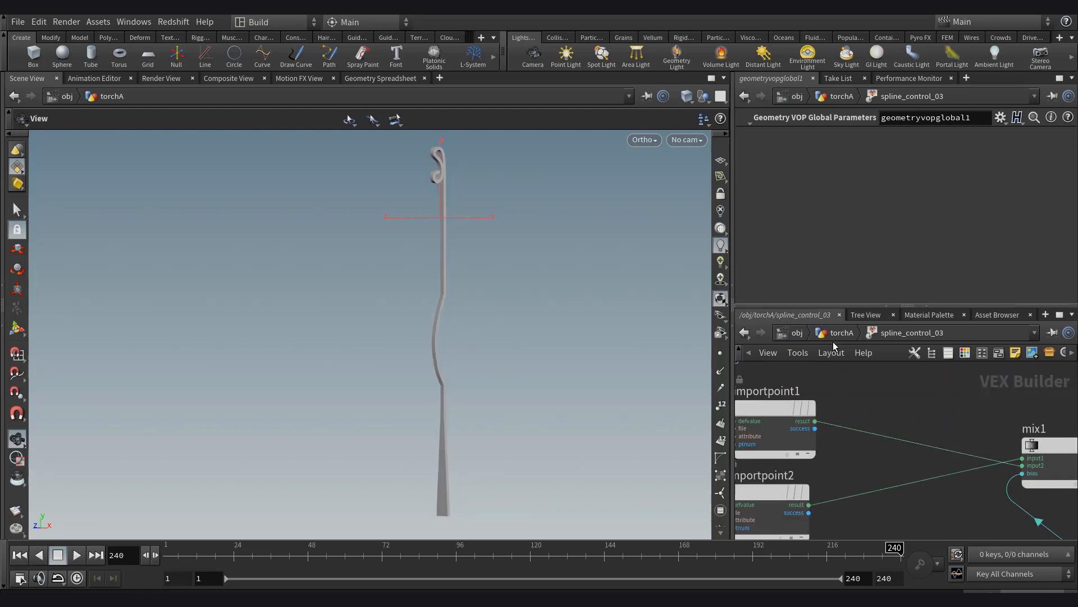
Return to torchA and invert spline_control_03's height_deform ramp so it rises from 0 at the start to 1.
left_click(840, 333)
left_click_drag(852, 267, 776, 260)
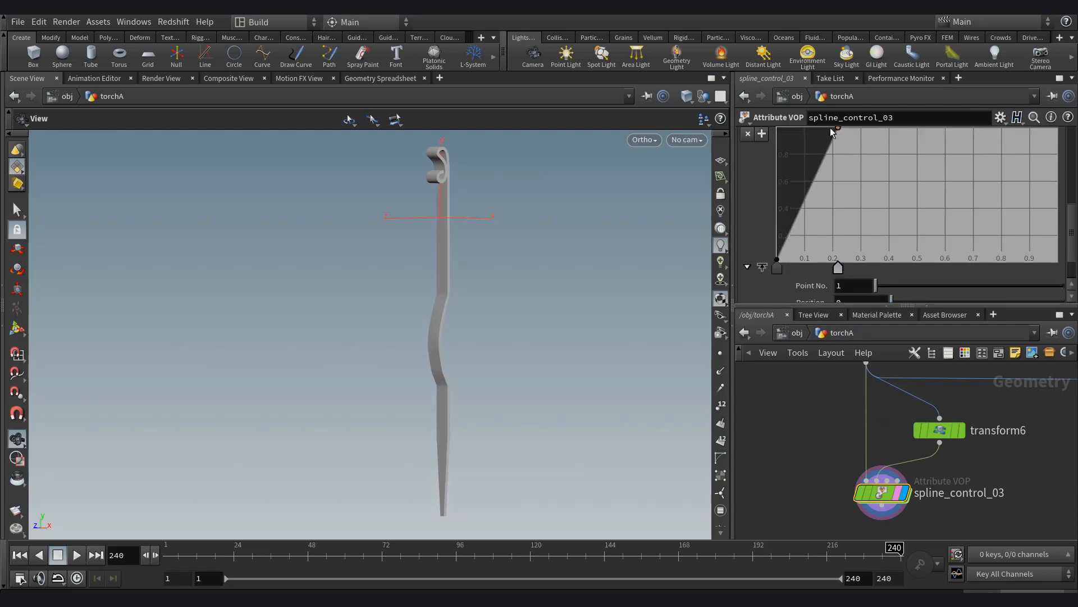
scroll(920, 180, "down", 5)
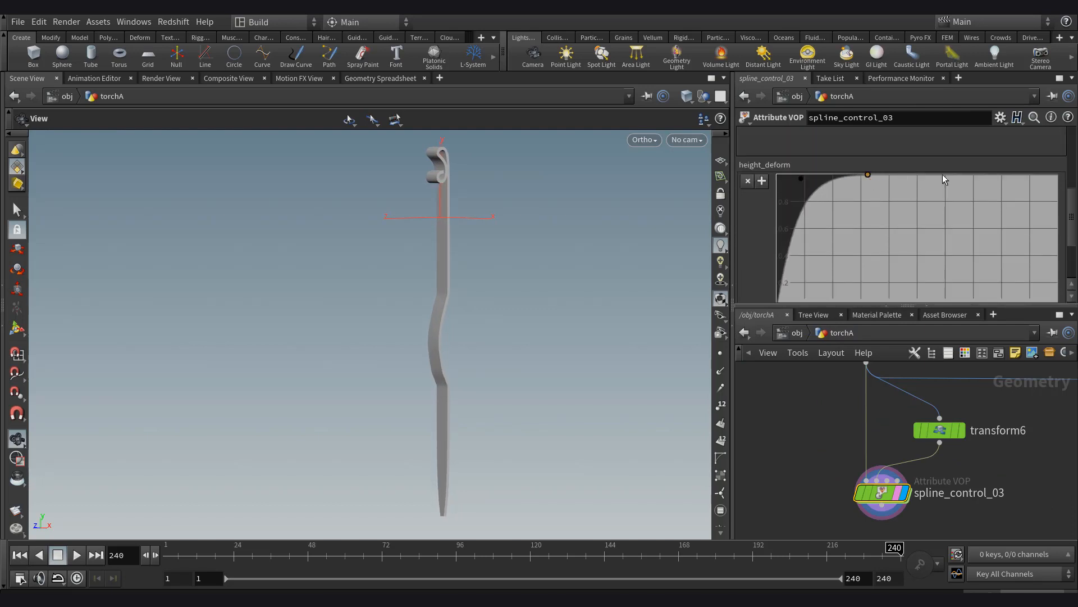
Add height_deform ramp points near positions 0.6, 0.8 and 0.68, and give the one near 0.6 Linear interpolation.
left_click(943, 178)
left_click_drag(992, 172, 1001, 197)
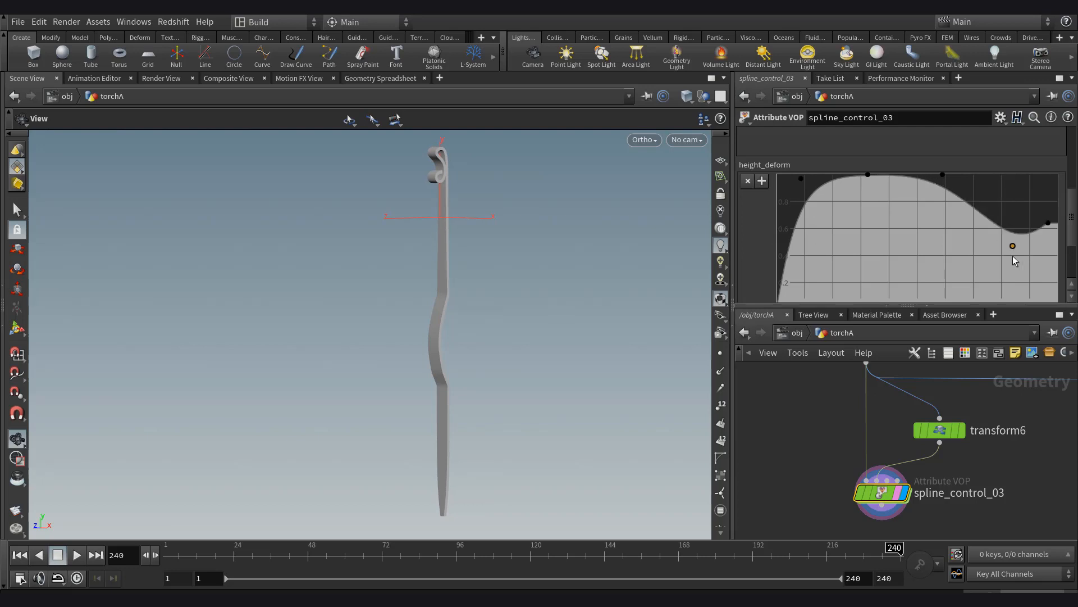
scroll(974, 224, "down", 1)
right_click(943, 280)
mouse_move(966, 284)
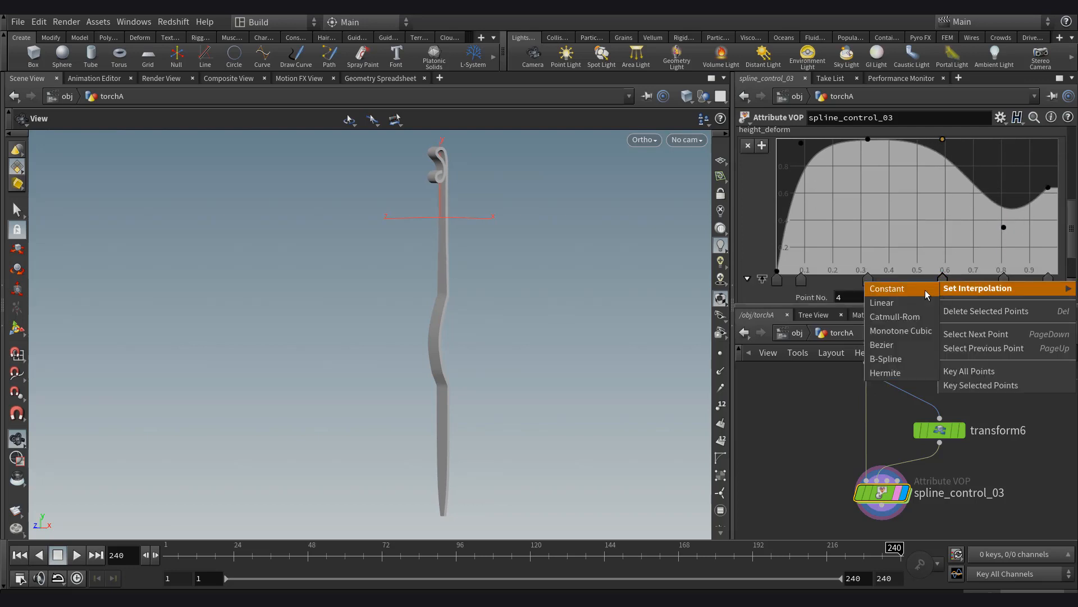
left_click(898, 303)
left_click(969, 206)
scroll(1017, 258, "down", 1)
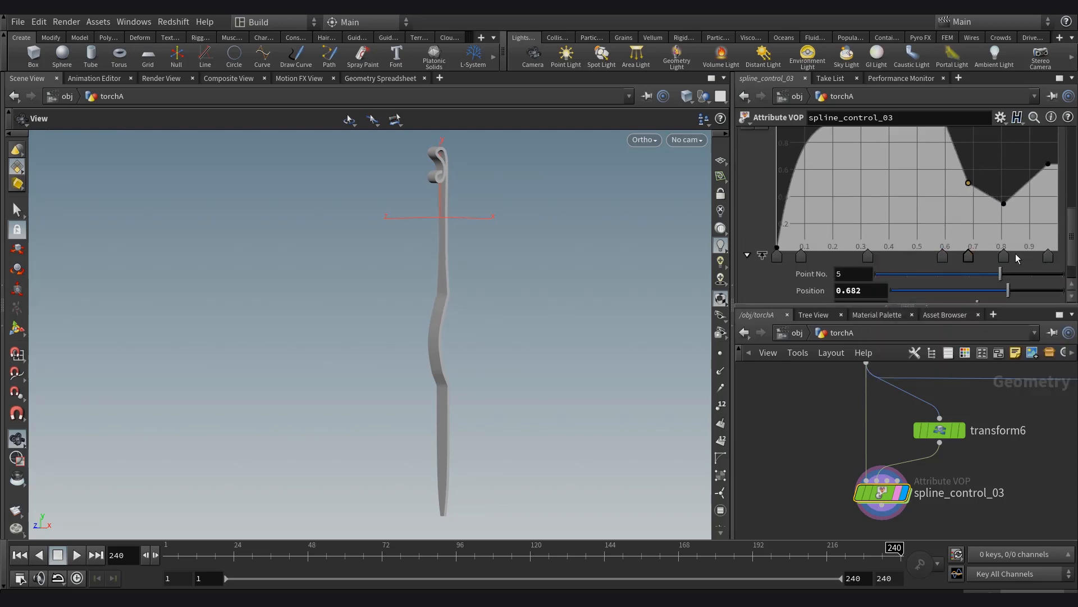
Set the last three height_deform ramp points to B-Spline interpolation.
left_click(1047, 257, "shift")
right_click(1047, 256)
mouse_move(1012, 263)
left_click(910, 332)
scroll(983, 242, "up", 1)
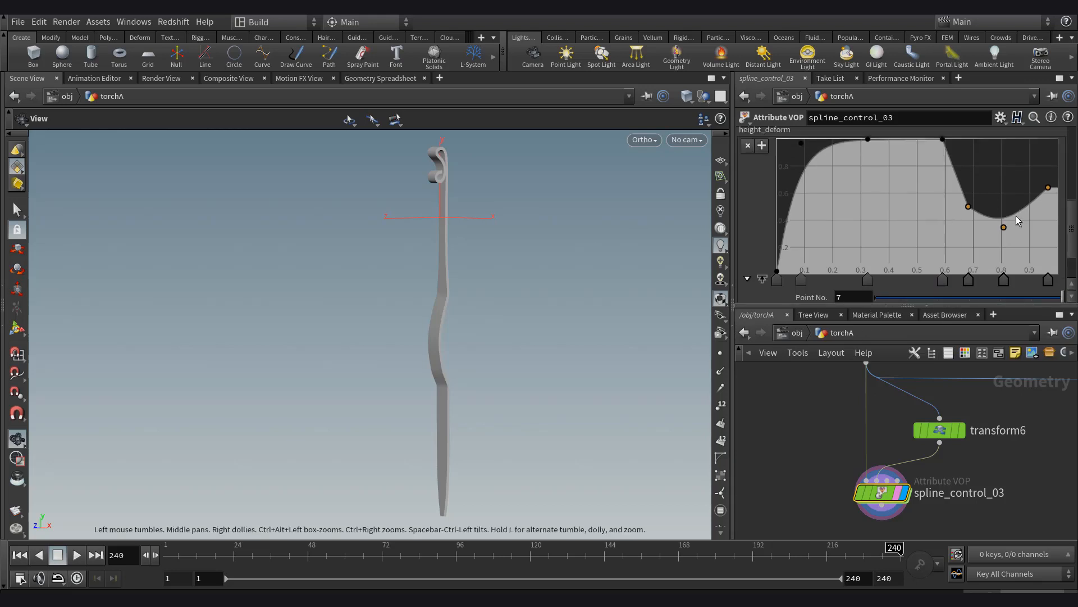
left_click(943, 278)
Colour the grid1 node green and increase its X size to widen the swept strip.
scroll(824, 436, "down", 8)
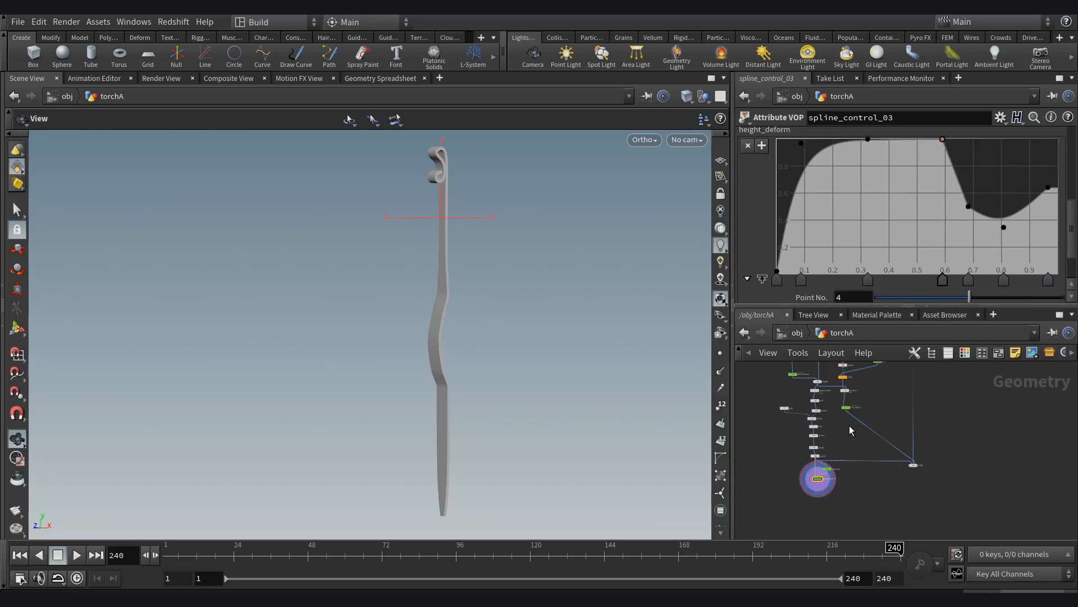
middle_click_drag(849, 428, 836, 479)
scroll(836, 479, "up", 4)
left_click_drag(827, 471, 878, 514)
middle_click_drag(877, 514, 864, 416)
scroll(864, 416, "up", 3)
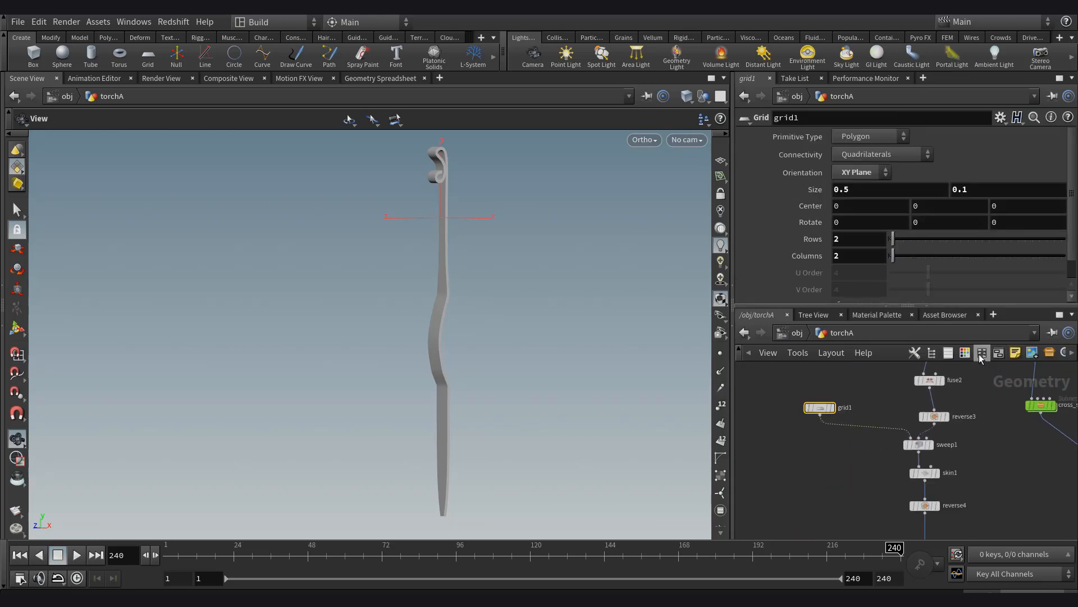
left_click(965, 352)
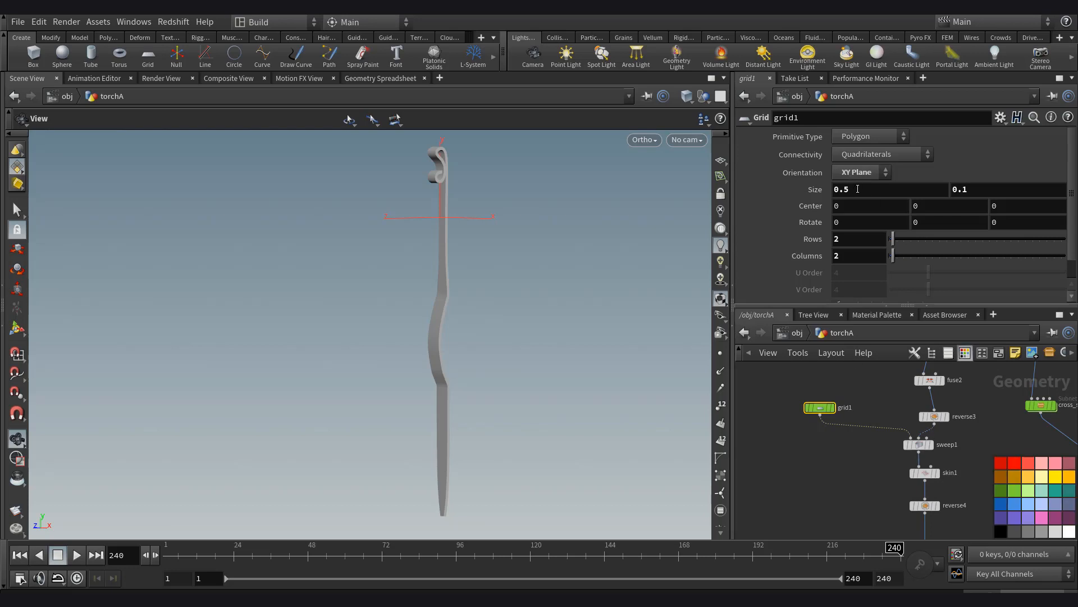
middle_click_drag(858, 189, 890, 187)
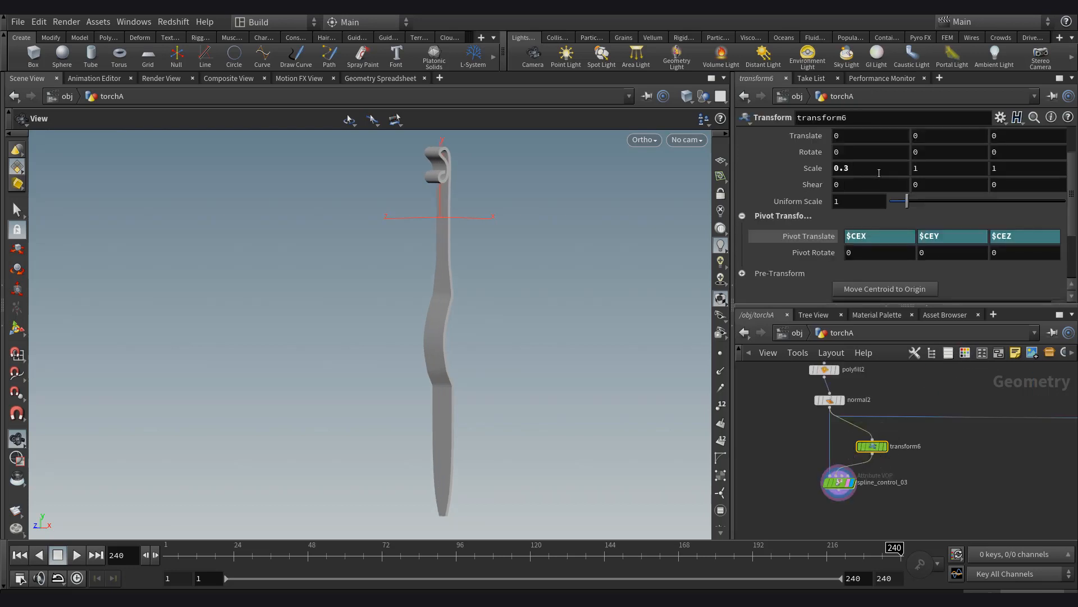
Lower the ramp point near 0.8 in spline_control_03 to deepen the dip.
left_click(839, 482)
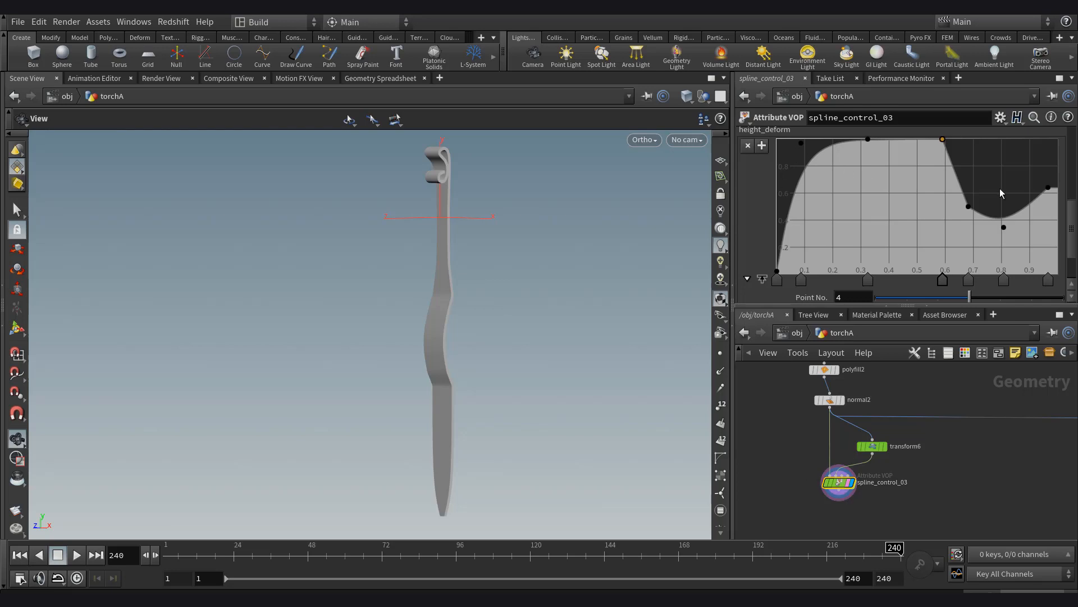
left_click_drag(1004, 227, 1004, 240)
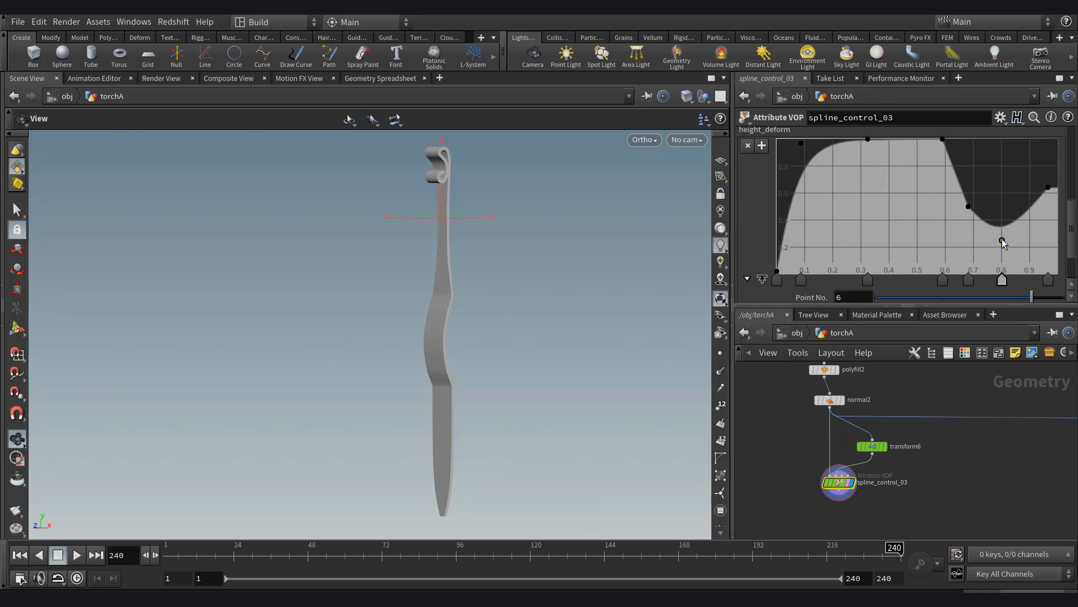
scroll(840, 285, "up", 1)
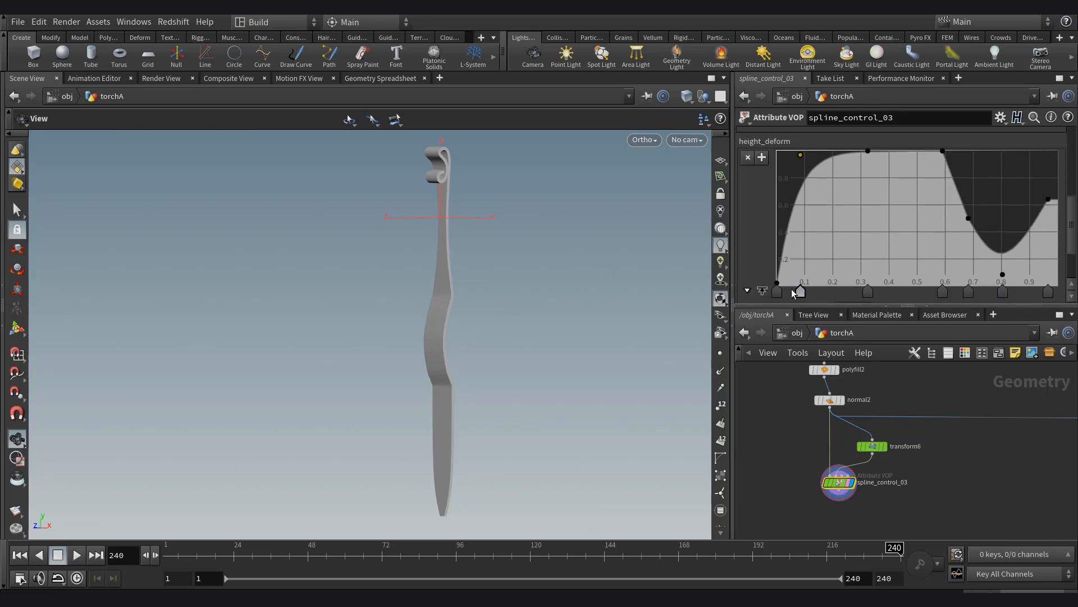
Shift the two ramp points after the start to about 0.12 and 0.23 and set both to Linear interpolation.
right_click(841, 293)
left_click(989, 310)
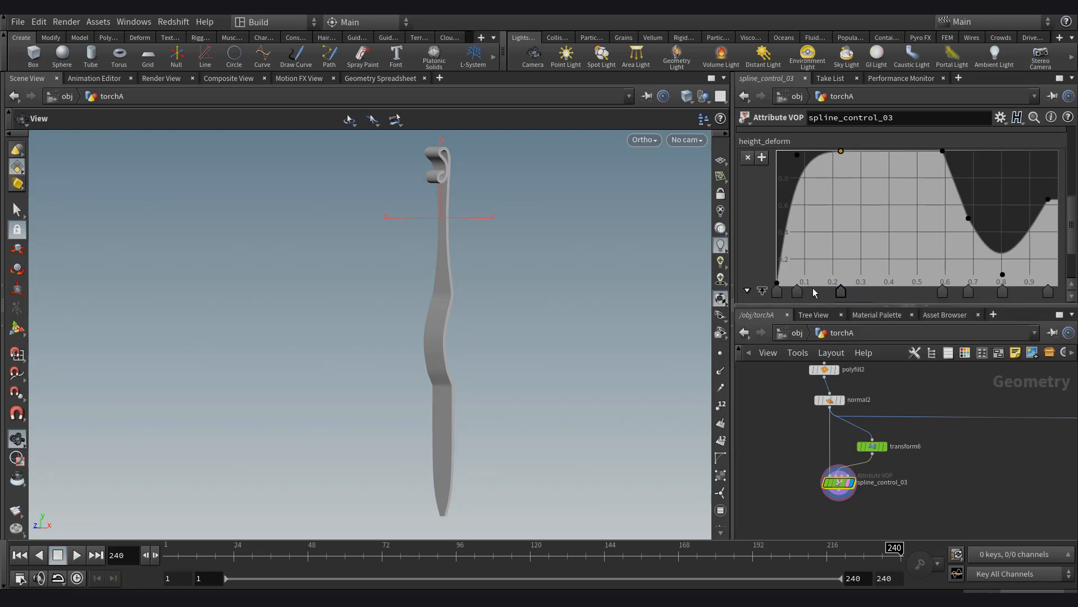
right_click(797, 293)
left_click(966, 312)
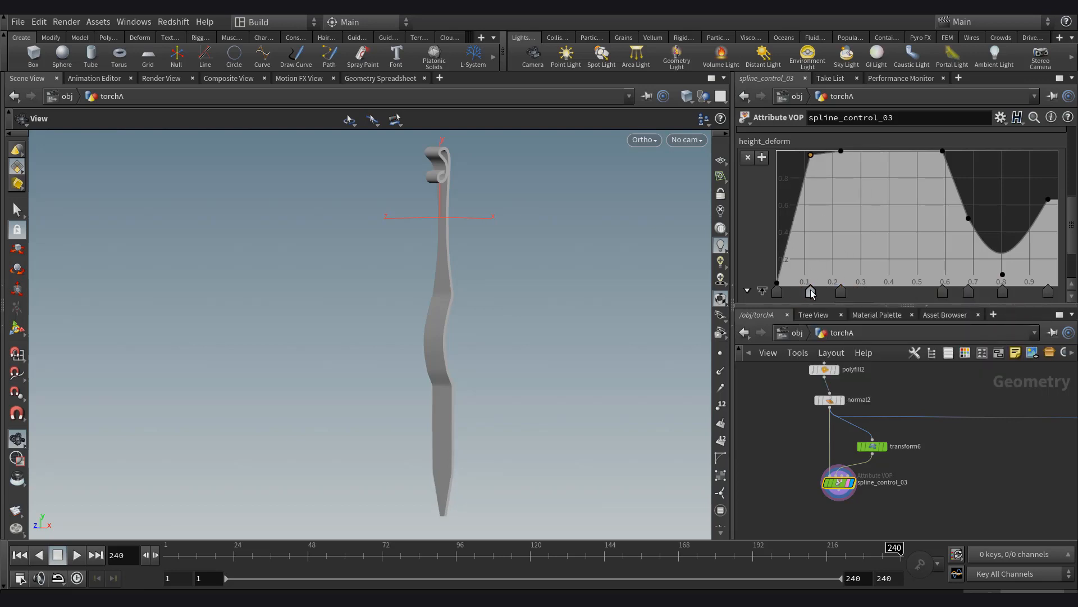
Set transform6's X scale to 0.05 and add a low height_deform point near position 0.08 in spline_control_03.
left_click(872, 446)
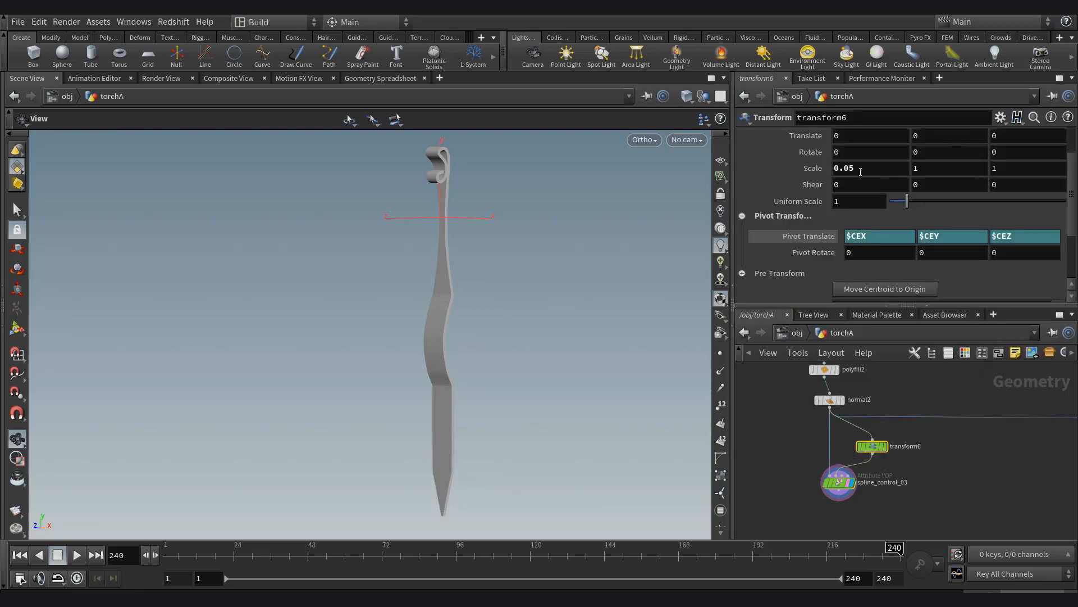
left_click(838, 482)
left_click_drag(779, 242, 789, 259)
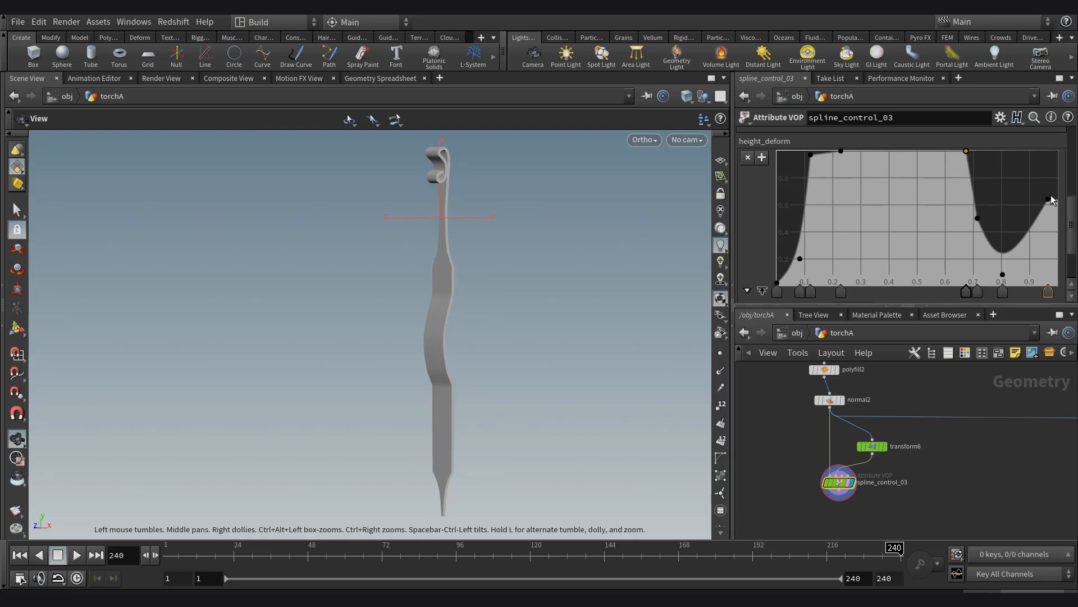
Raise the ramp's last point to about 0.9 and move the dip point to about position 0.86.
left_click_drag(1052, 199, 1049, 163)
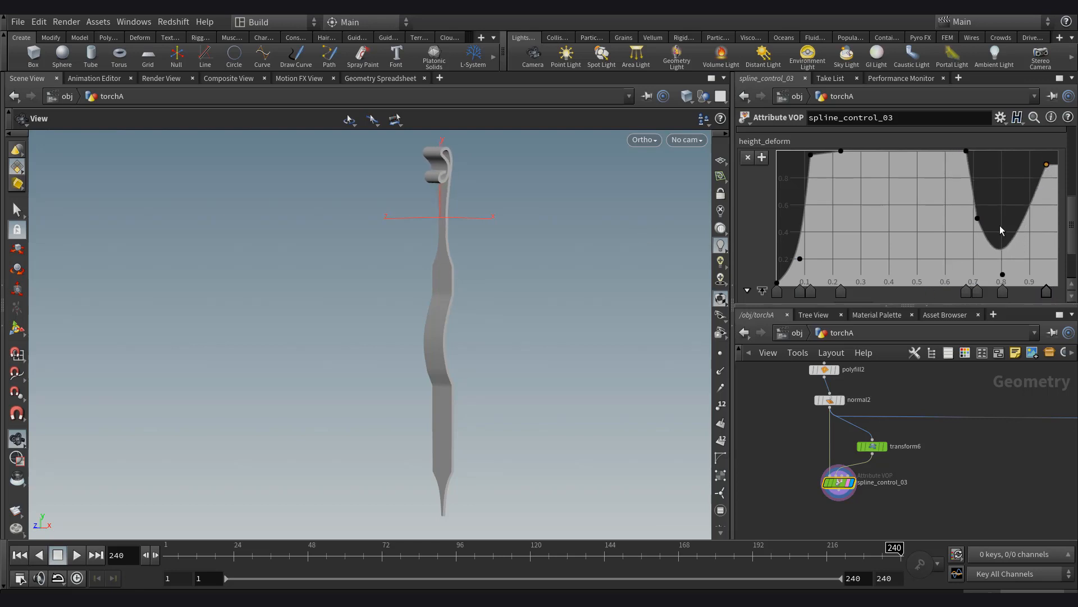
left_click_drag(1012, 227, 1018, 249)
left_click_drag(547, 262, 579, 263)
right_click_drag(579, 263, 534, 281)
left_click_drag(534, 281, 505, 285)
Feed merge3 from spline_control_03's output, place merge3 lower in the network and display it.
scroll(876, 436, "down", 3)
left_click_drag(876, 425, 857, 471)
middle_click_drag(1060, 482, 1019, 465)
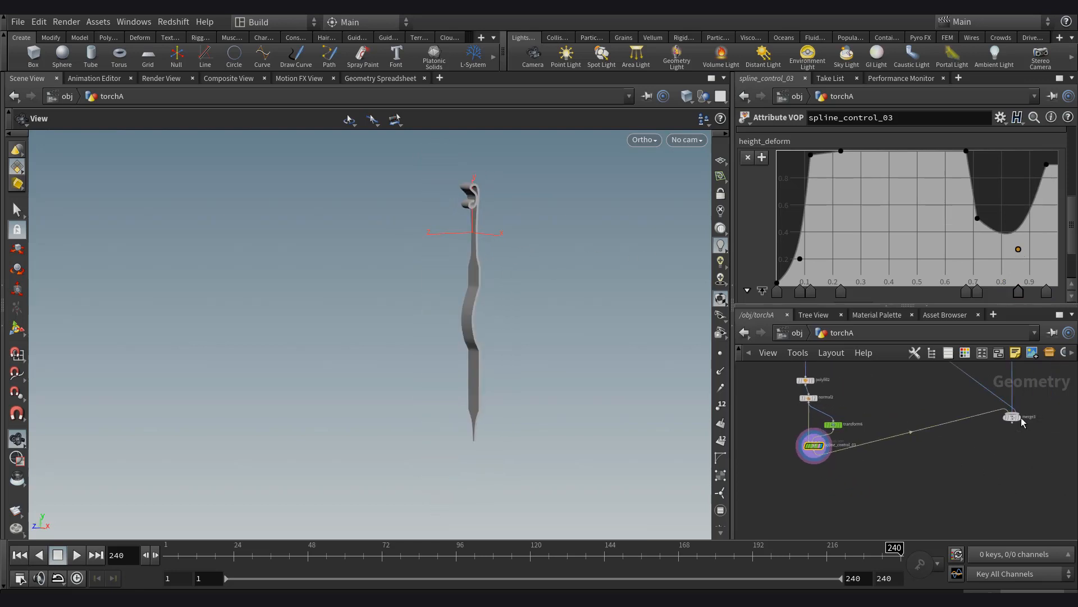
left_click_drag(1017, 419, 1012, 477)
left_click(1011, 477)
scroll(1011, 477, "up", 2)
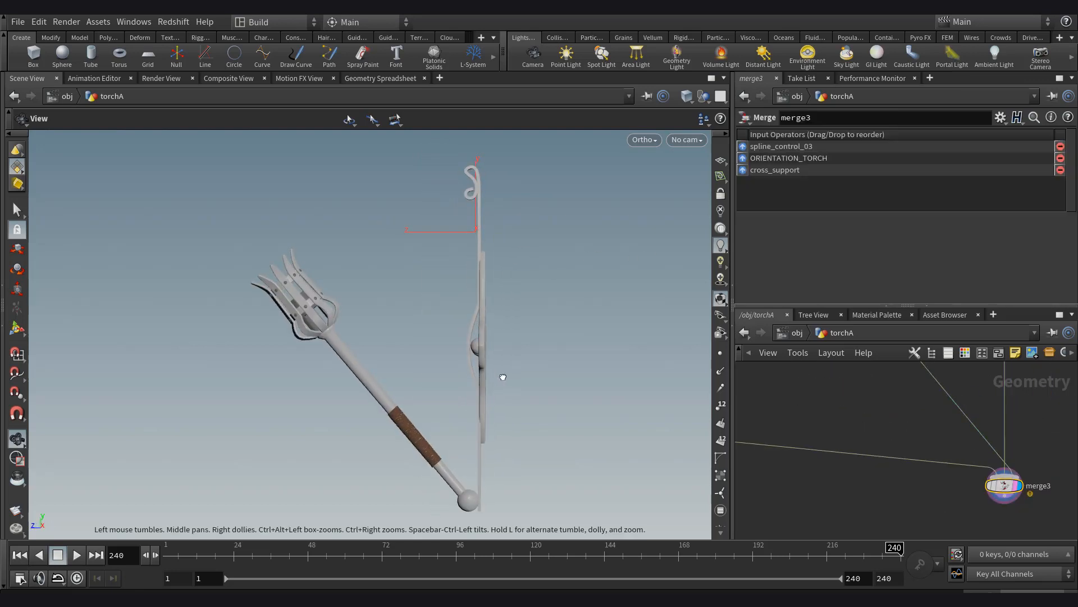
Insert a Null node between spline_control_03 and merge3 and wire both sides.
scroll(901, 452, "down", 3)
middle_click_drag(802, 446, 838, 470)
left_click(845, 451)
key("Tab")
type("null")
key("Return")
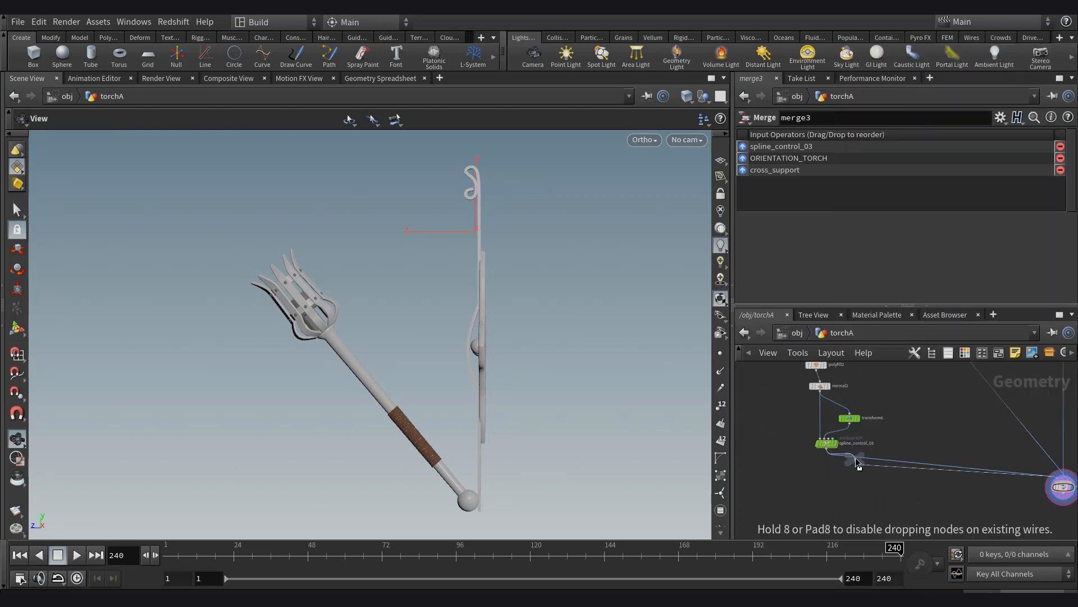
left_click(854, 465)
left_click(854, 460)
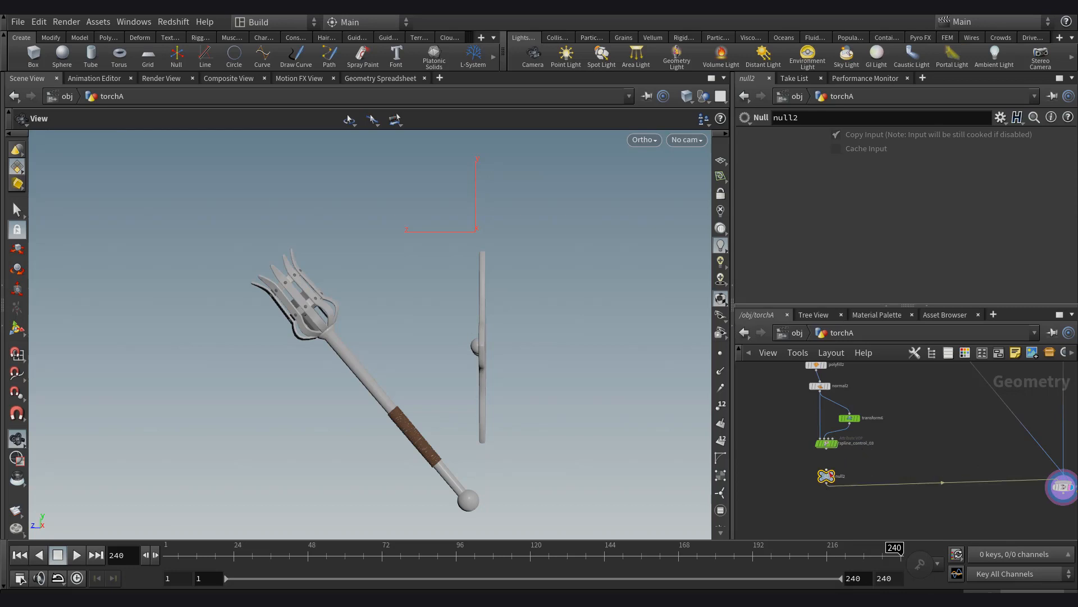
scroll(858, 466, "up", 4)
left_click(825, 425)
scroll(821, 461, "down", 2)
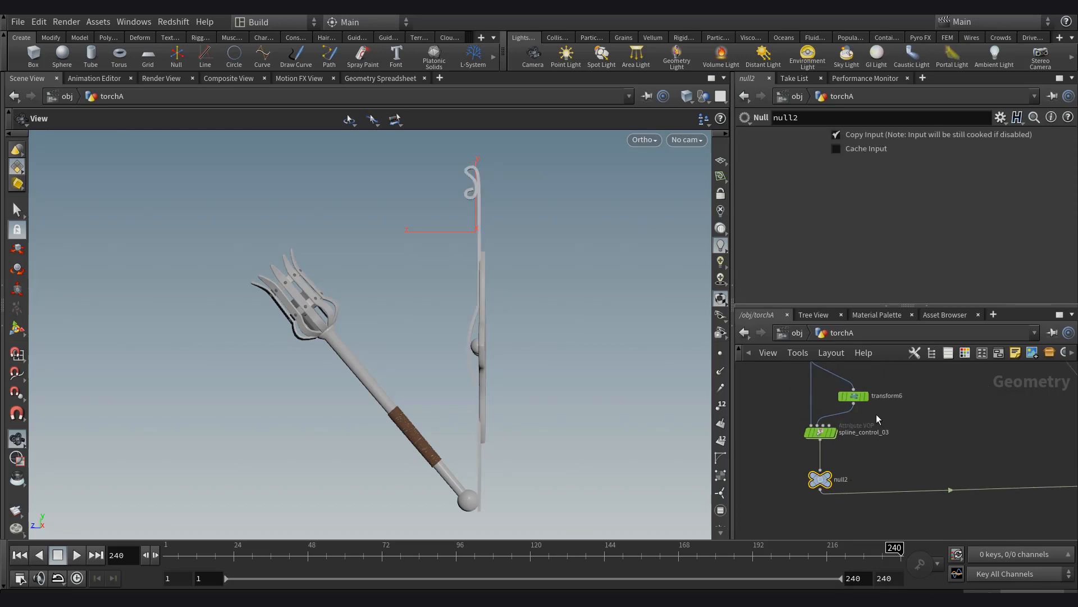
Duplicate transform6 below null2 and connect null2's output to the copy.
left_click(855, 399)
key("ctrl+c")
middle_click_drag(894, 470, 889, 458)
key("ctrl+v")
left_click_drag(889, 451, 887, 506)
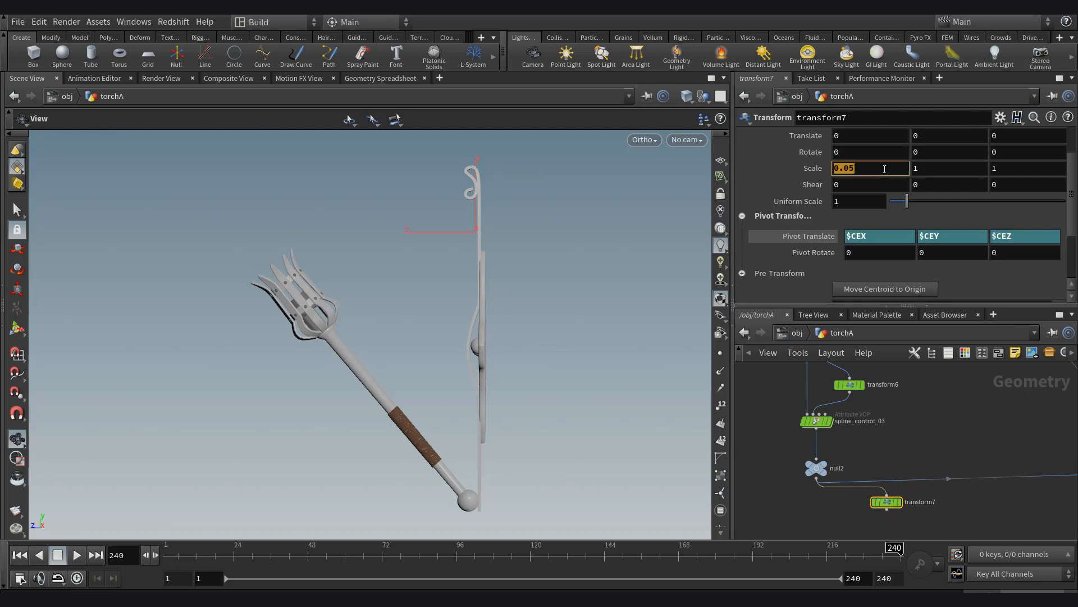
Reset the copied Transform's X scale to 1, display it and set its Z translate to -0.2.
scroll(906, 519, "up", 2)
left_click(891, 508)
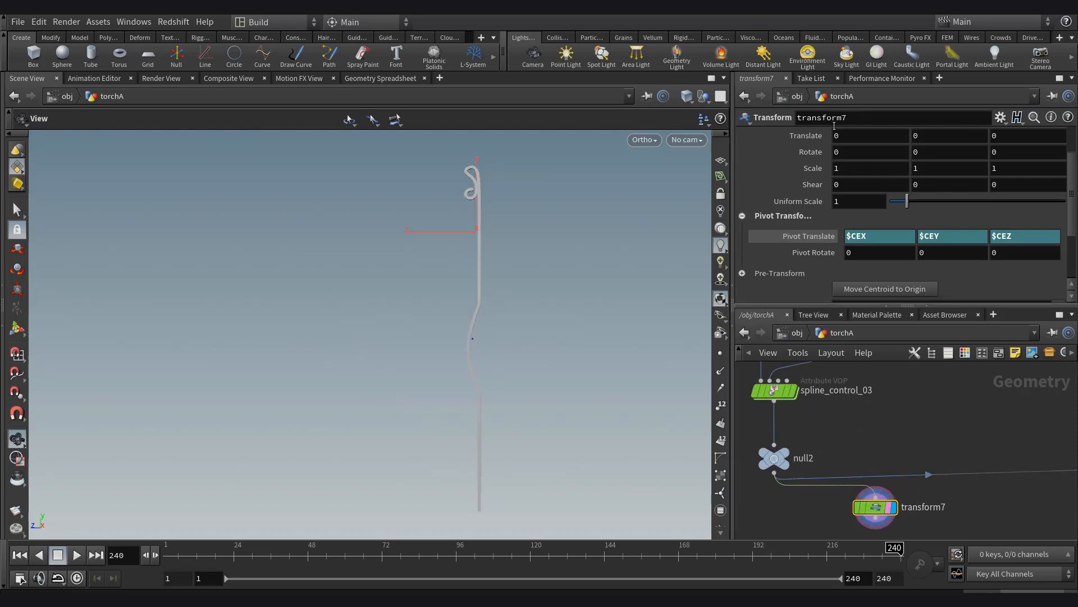
middle_click_drag(1016, 133, 985, 133)
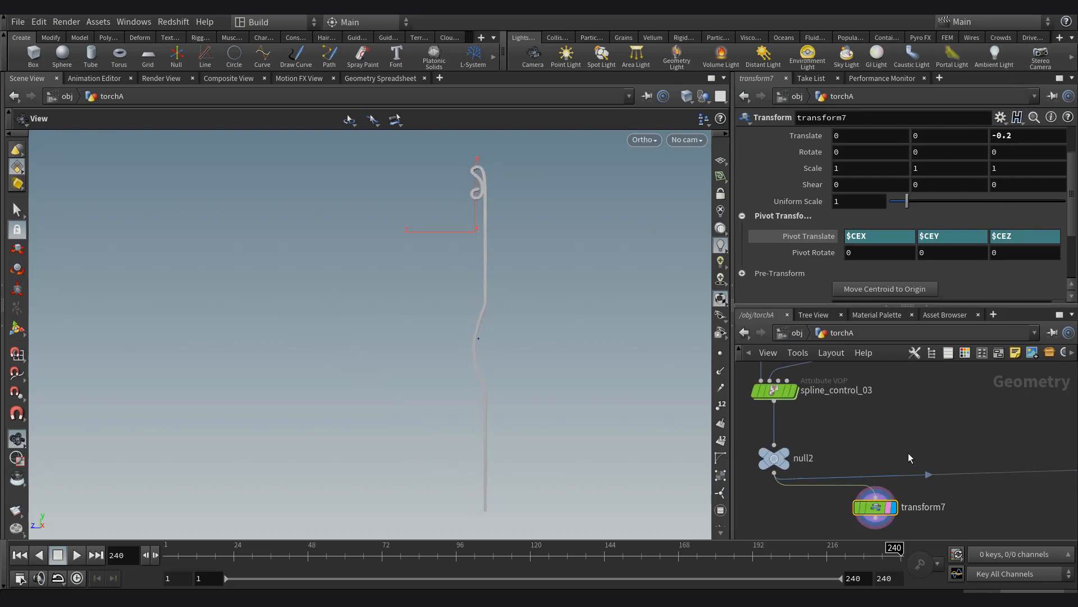
Duplicate spline_control_03, wire null2 into its first input and transform7 into its second, and display the copy.
middle_click_drag(799, 405, 825, 404)
scroll(837, 403, "down", 3)
left_click(825, 396)
key("ctrl+v")
scroll(820, 472, "up", 4)
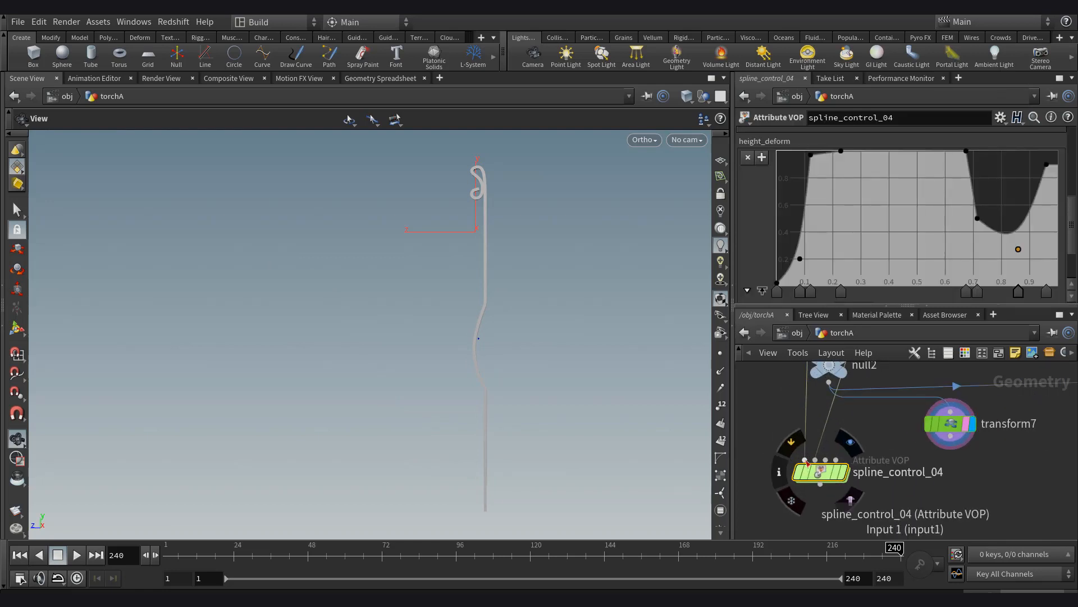
left_click_drag(805, 459, 950, 437)
left_click_drag(843, 473, 875, 487)
scroll(876, 487, "up", 2)
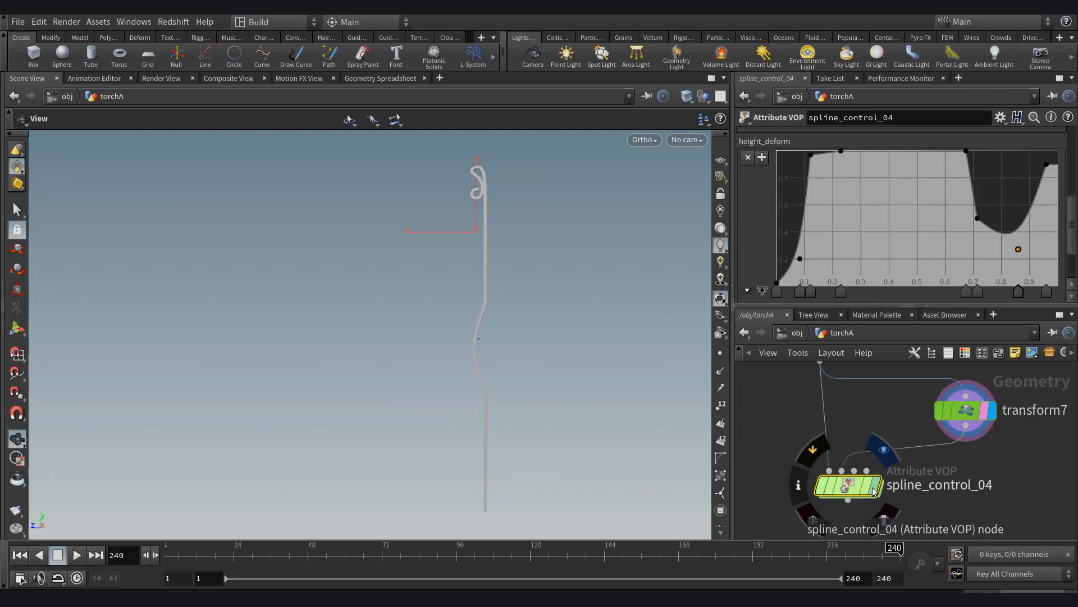
left_click(876, 486)
Delete the copied ramp's points and rebuild it as an arch peaking at 1 near position 0.5, with 0 at both ends.
scroll(850, 299, "down", 1)
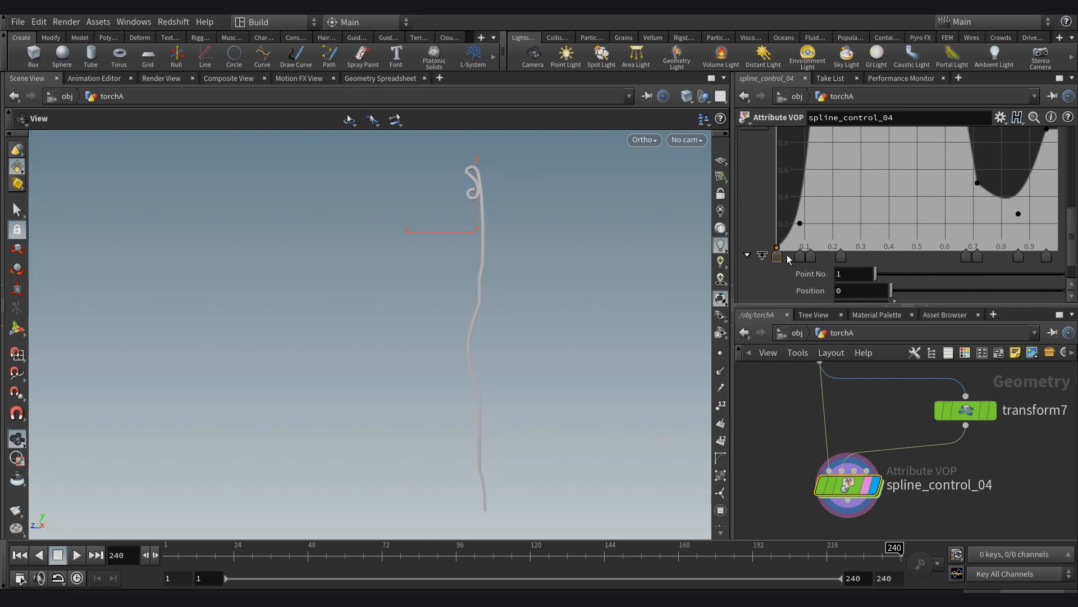
right_click(1047, 257)
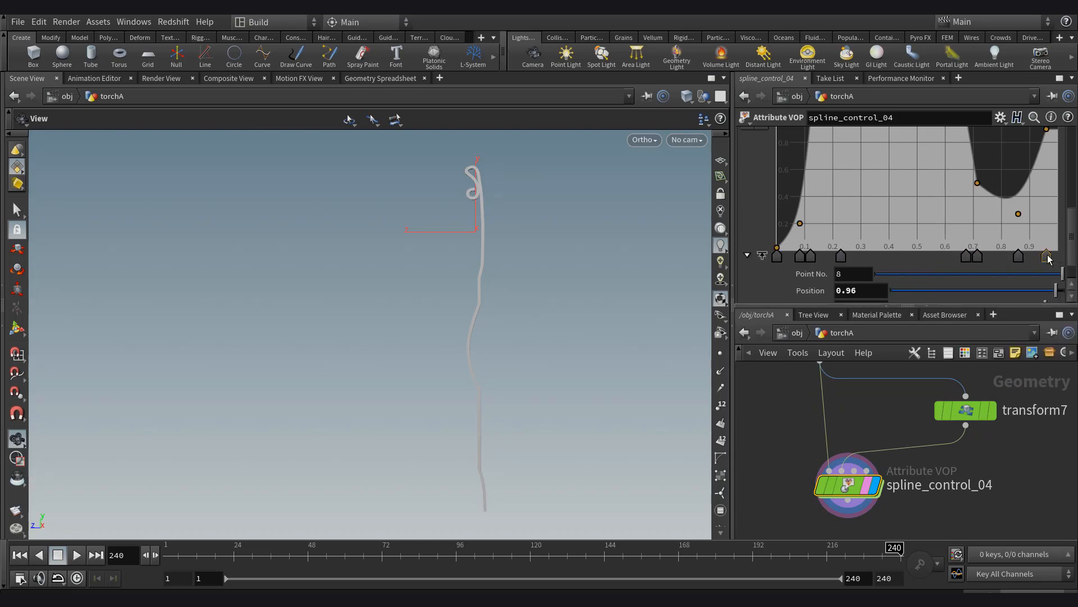
right_click(1048, 258)
left_click(1019, 286)
left_click_drag(916, 168, 917, 127)
left_click(1049, 229)
left_click_drag(1048, 228, 1058, 265)
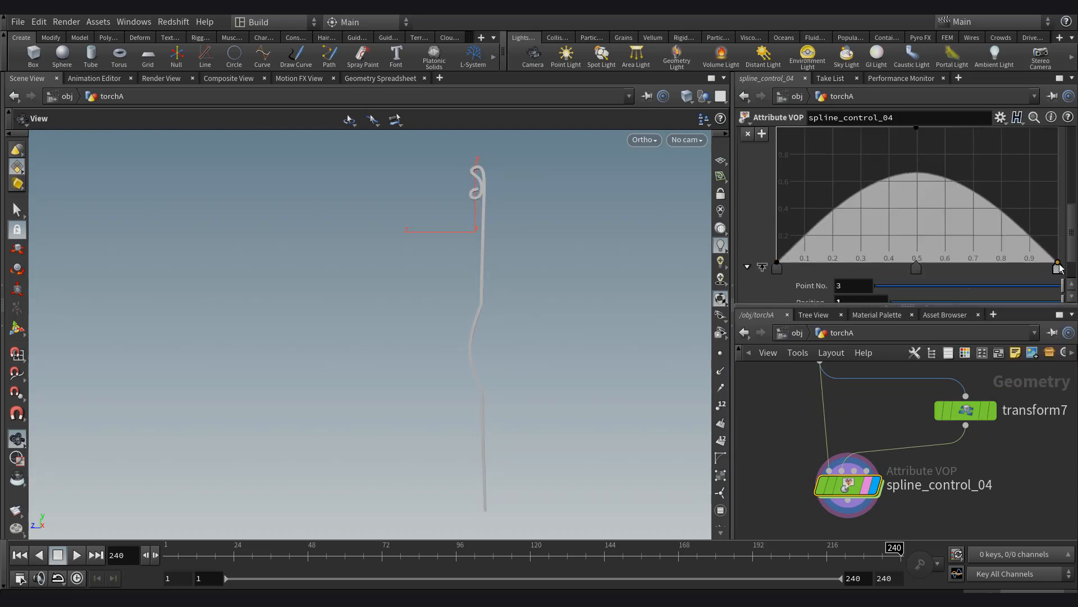
Set the value of the arch ramp's middle point to 2.
mouse_move(494, 297)
left_mouse_down()
mouse_move(545, 317)
mouse_move(499, 307)
left_mouse_up()
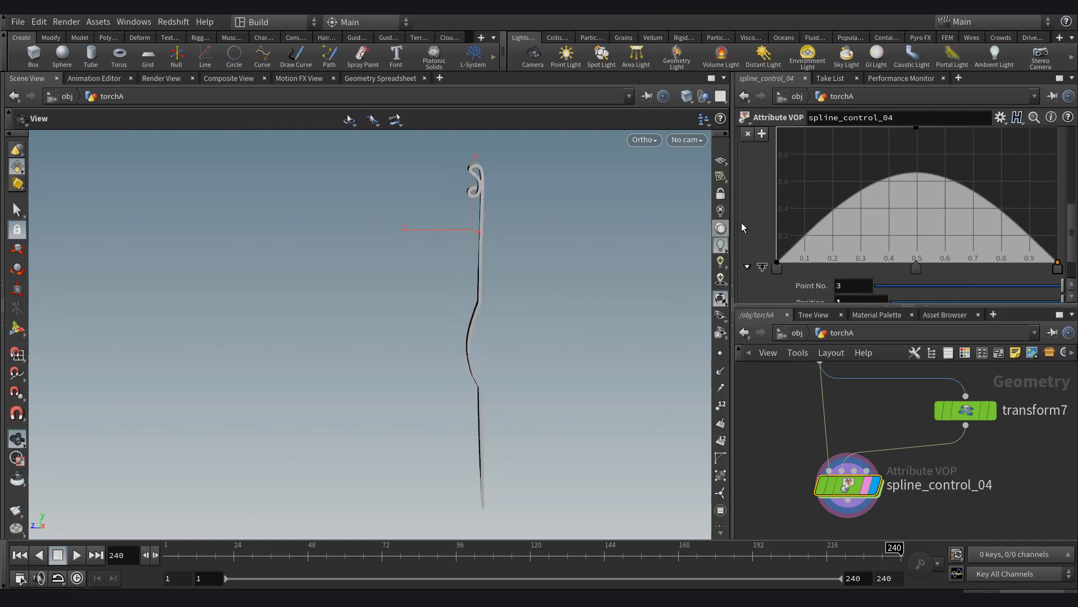
scroll(876, 216, "down", 1)
scroll(915, 207, "up", 2)
scroll(916, 212, "down", 1)
left_click(918, 268)
scroll(908, 258, "down", 4)
left_click_drag(857, 273, 788, 274)
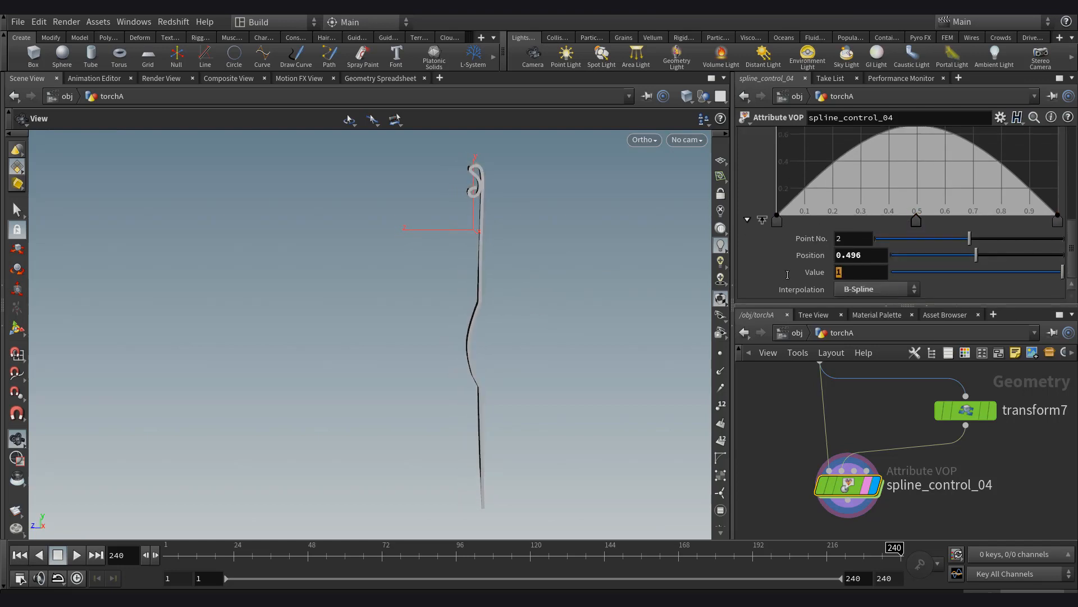
type("2")
key("Return")
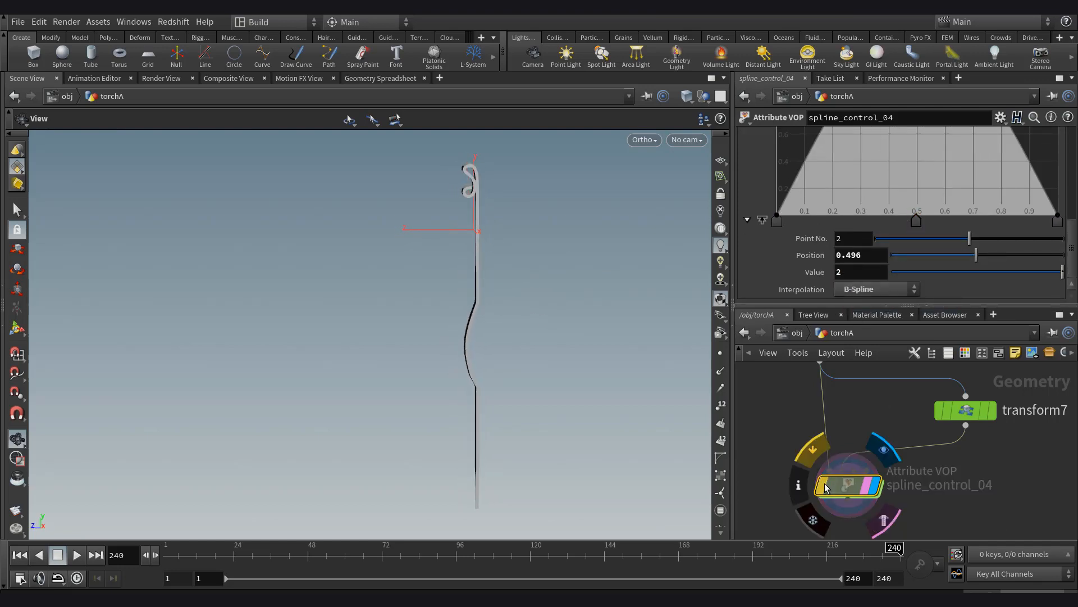
Connect spline_control_04's output to merge3 in place of null2, move merge3 lower and display it.
scroll(884, 431, "down", 5)
left_click_drag(915, 496, 870, 461)
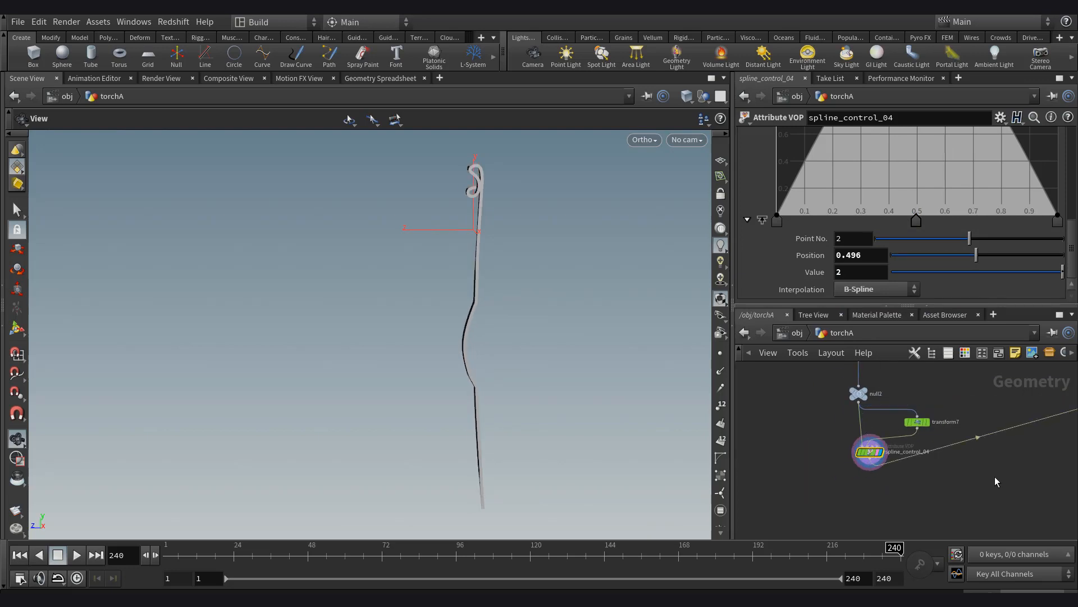
middle_click_drag(1050, 429, 950, 428)
scroll(950, 428, "down", 2)
left_click_drag(1017, 413, 1023, 494)
scroll(1025, 493, "up", 4)
left_click(1026, 494)
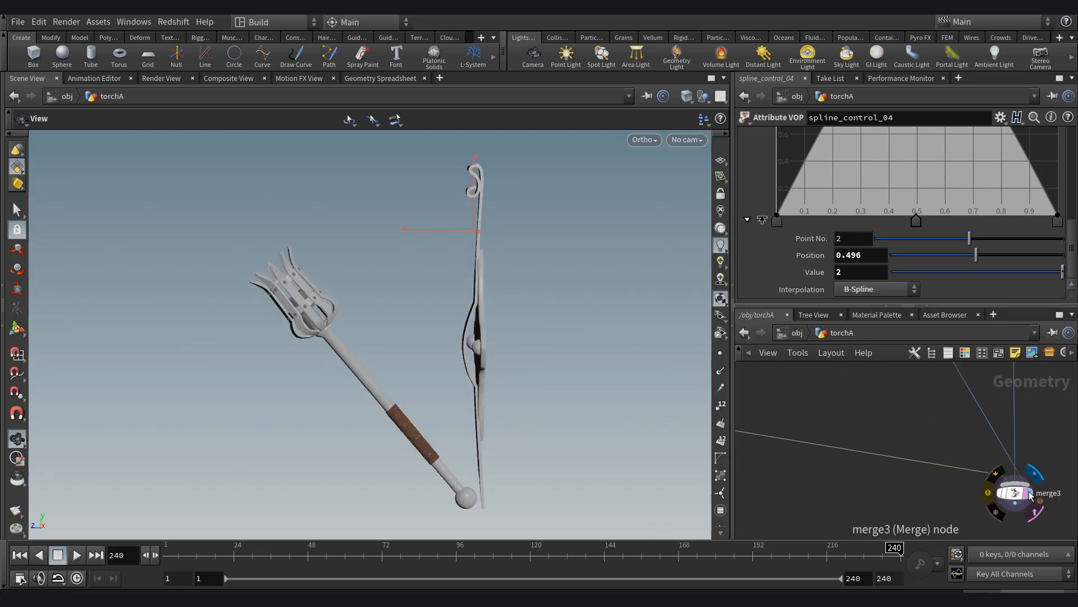
Try values of 1.5 and 1 for the arch ramp's middle point, and undo both changes.
left_click_drag(492, 372, 404, 354)
left_click_drag(869, 270, 757, 268)
type("1.5")
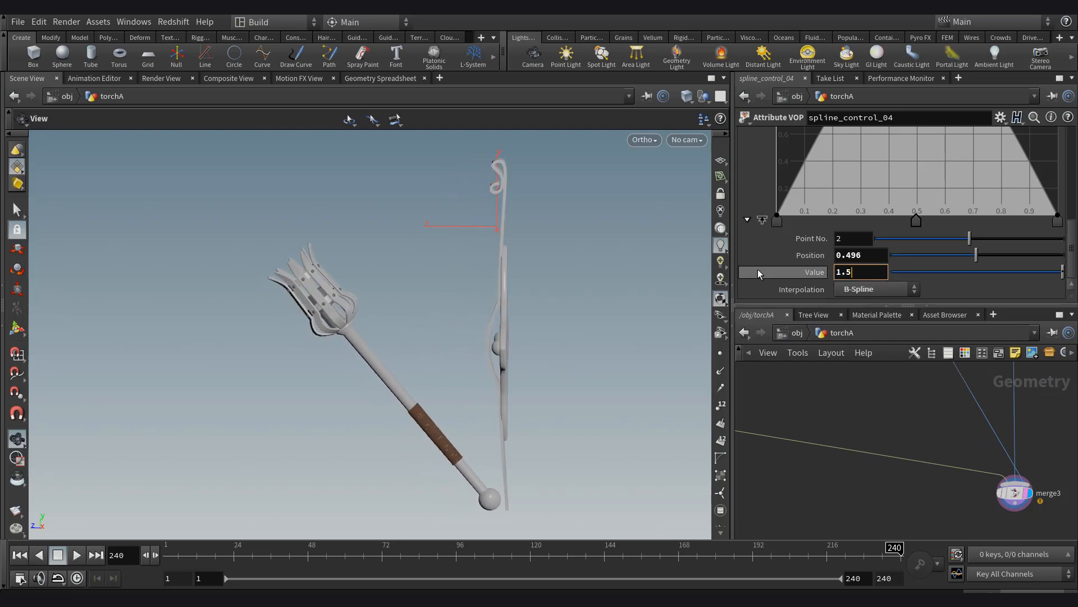
key("Return")
scroll(917, 223, "up", 2)
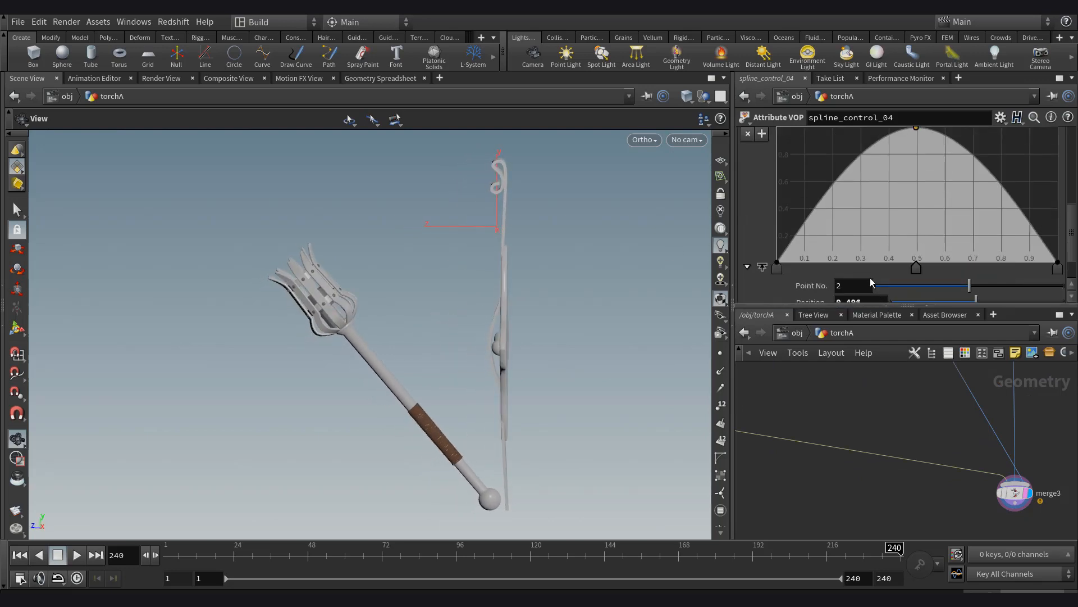
scroll(871, 277, "down", 2)
left_click_drag(500, 363, 507, 357)
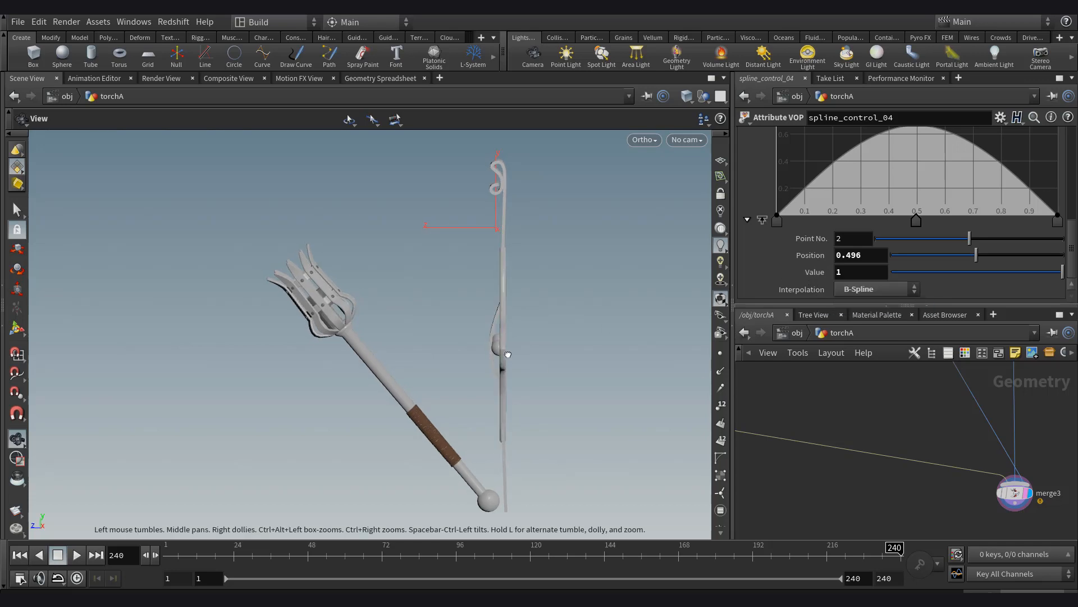
key("ctrl+z")
key("ctrl+z")
right_click_drag(507, 357, 584, 362)
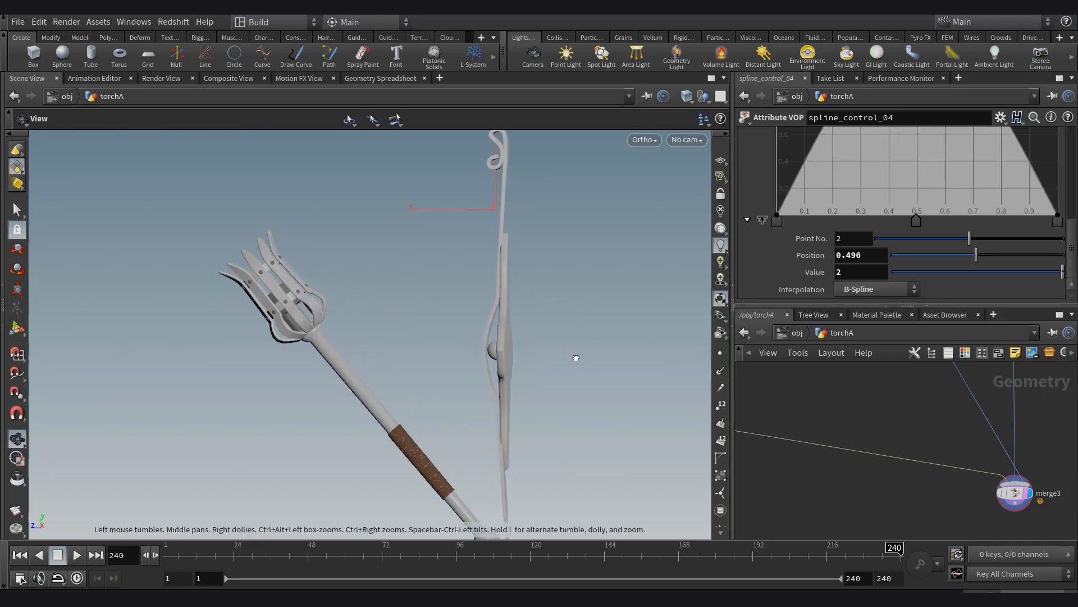
Insert a Transform node between matchsize7 and cross_support and set its Z translation to -0.05.
scroll(871, 427, "down", 5)
scroll(865, 442, "up", 5)
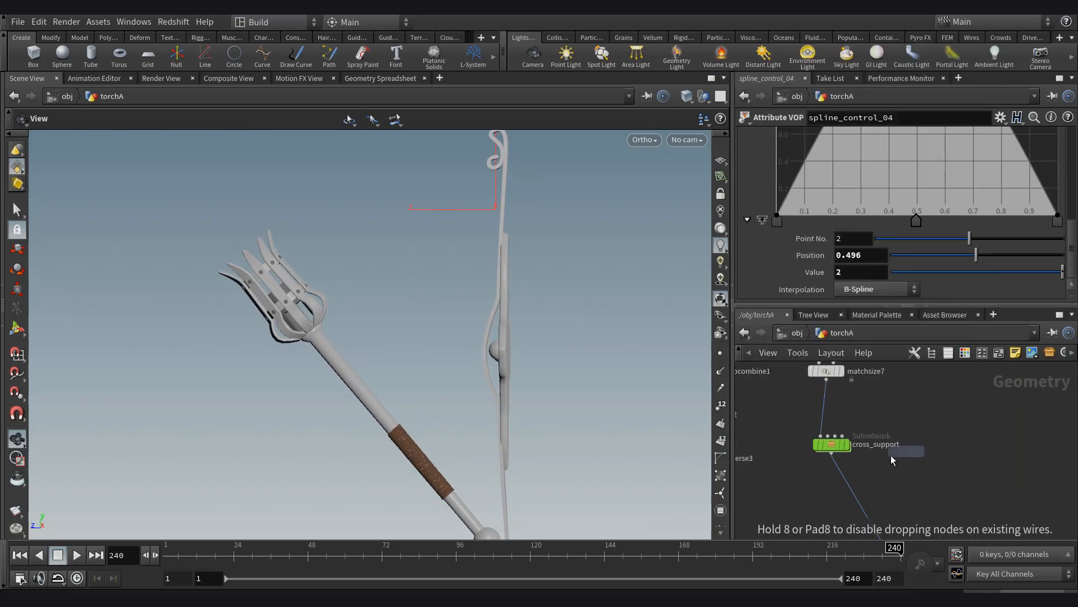
left_click(825, 416)
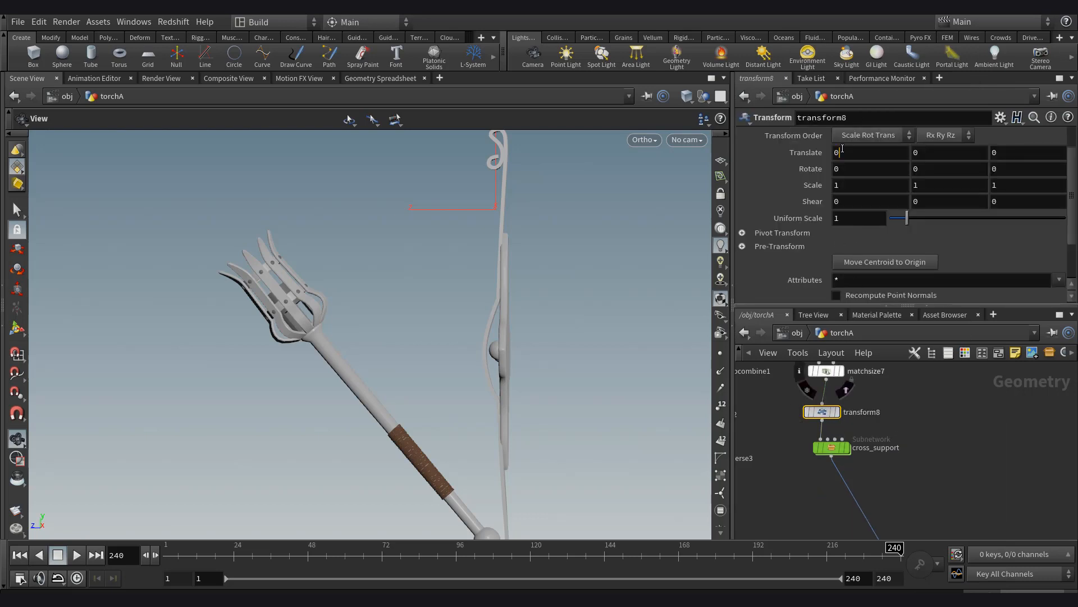
left_click(1007, 153)
type("-0.05")
key("Return")
middle_click_drag(489, 372, 486, 343)
left_click_drag(486, 342, 455, 356)
right_click_drag(455, 355, 421, 355)
left_click_drag(420, 355, 488, 348)
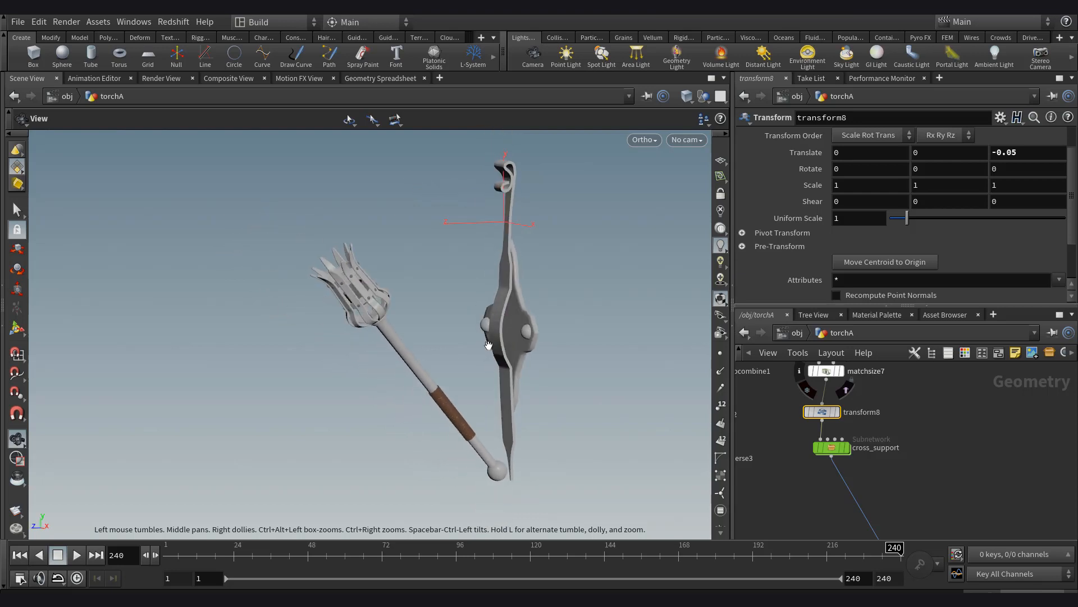
right_click_drag(487, 347, 555, 350)
Enter the cross_support subnetwork and set the cusp angle of normal1 to 21.
double_click(834, 448)
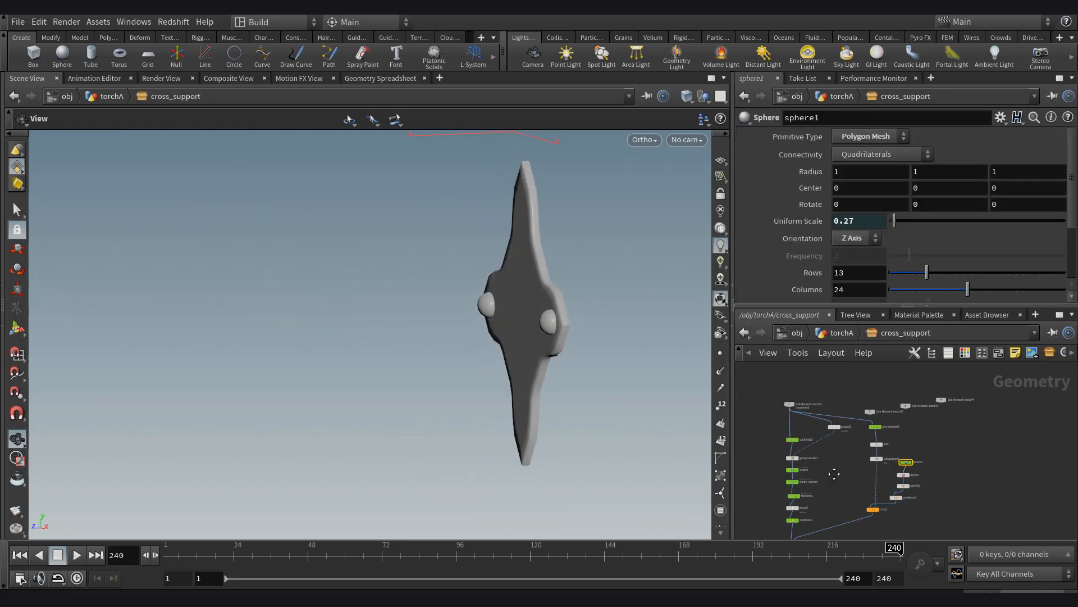
left_click(861, 415)
left_click_drag(926, 236, 914, 234)
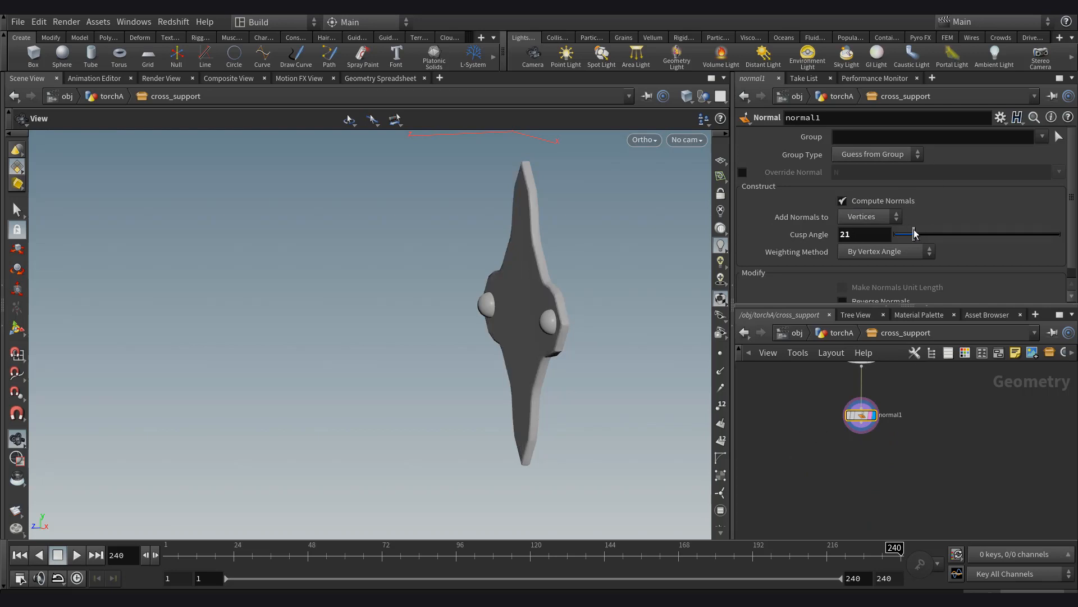
mouse_move(499, 279)
left_mouse_down()
mouse_move(436, 281)
mouse_move(478, 291)
left_mouse_up()
key("shift+w")
key("shift+w")
Add an Assemble node fed by the first subnetwork input, display it and enable Create Packed Geometry.
middle_click_drag(909, 386, 907, 474)
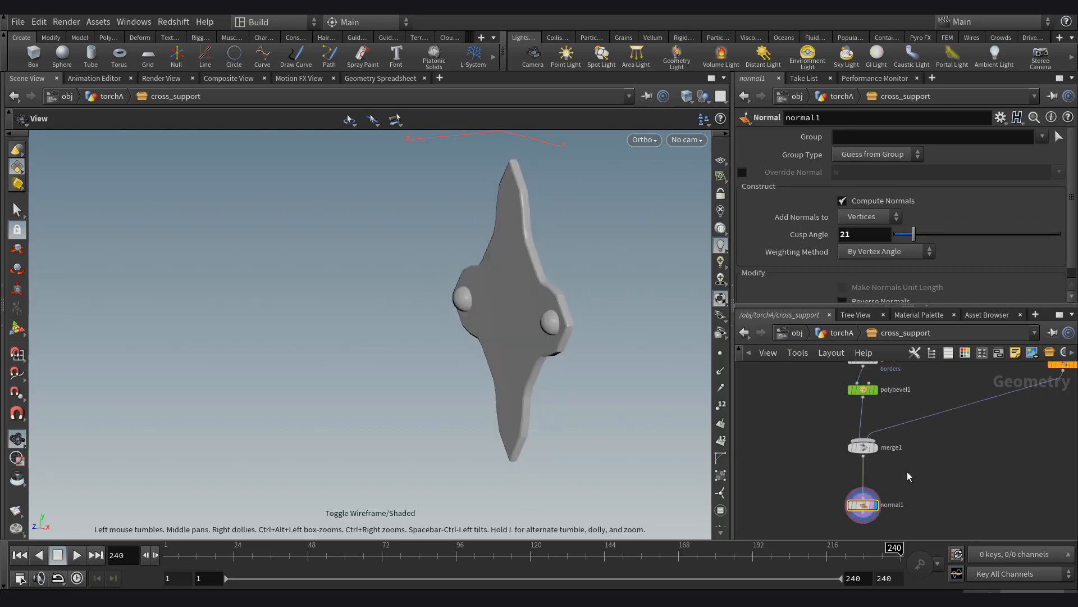
scroll(905, 472, "down", 4)
middle_click_drag(850, 401, 835, 486)
scroll(848, 432, "up", 3)
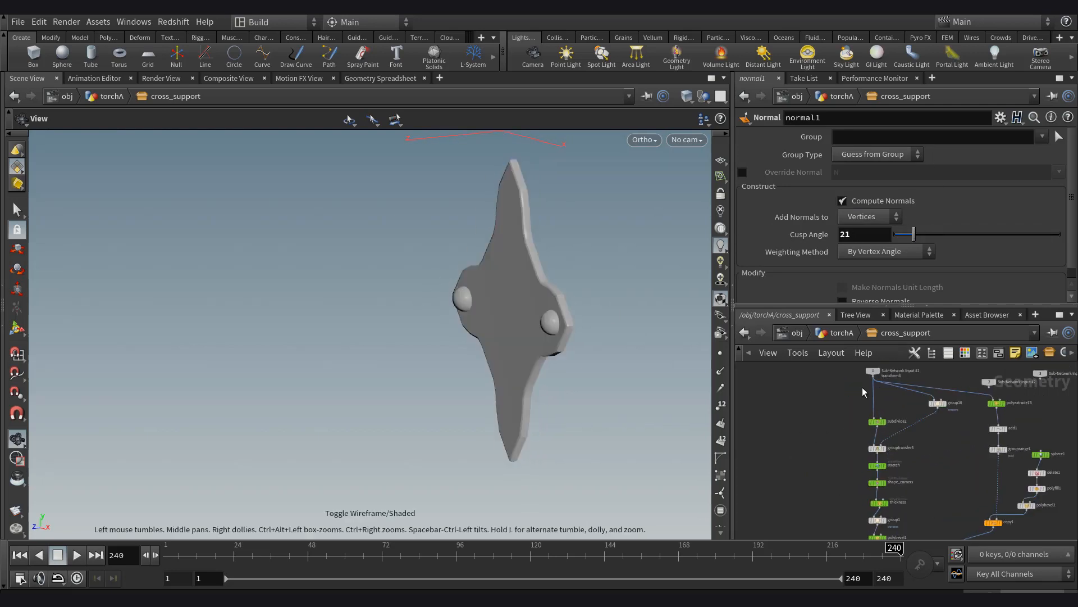
left_click(882, 428)
key("Tab")
type("assem")
key("Return")
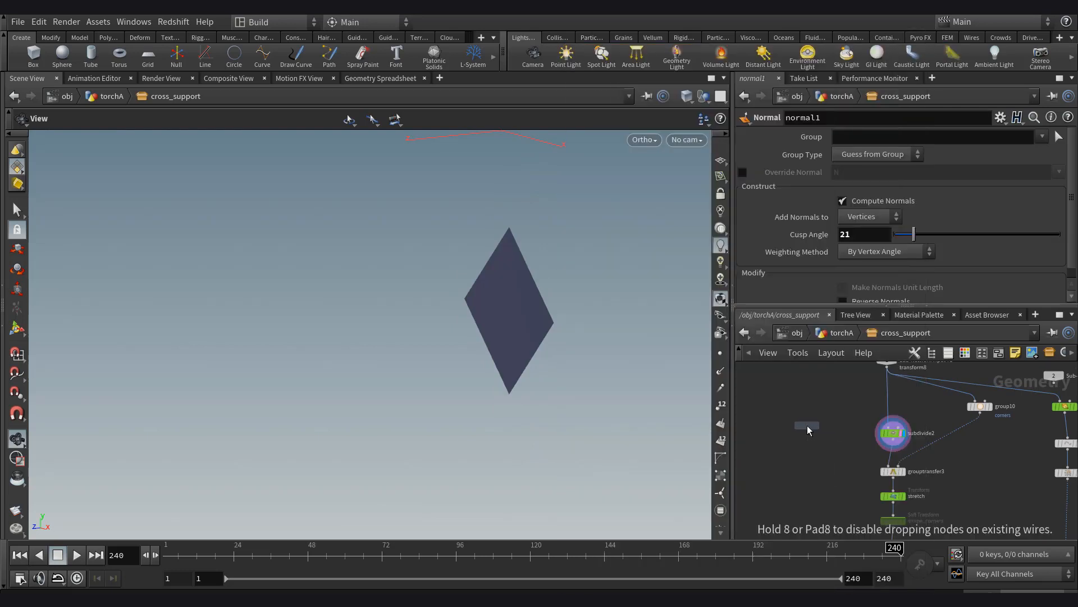
left_click(807, 426)
left_click_drag(807, 419, 887, 370)
scroll(798, 427, "up", 3)
left_click(826, 426)
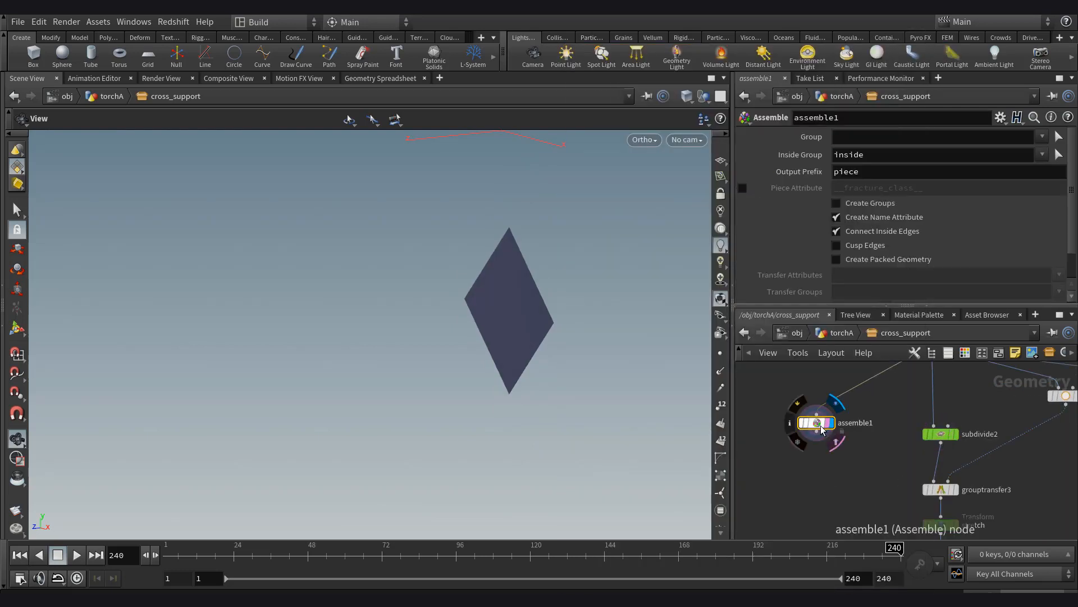
left_click(874, 260)
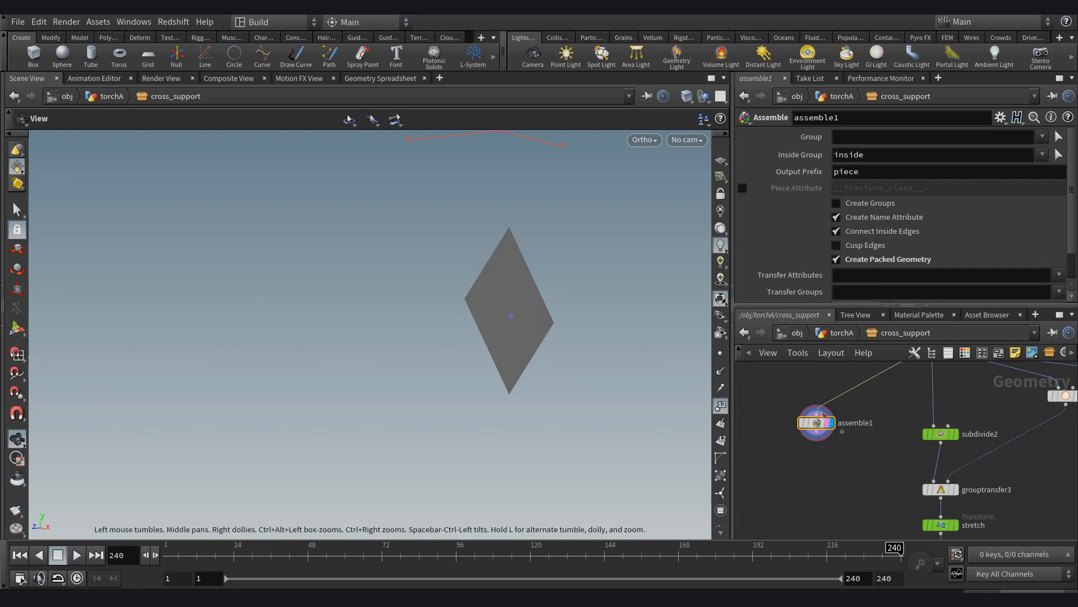
Wire a displayed Add node after assemble1 that deletes the geometry but keeps the points, and move it lower.
key("Tab")
key("Return")
left_click(807, 471)
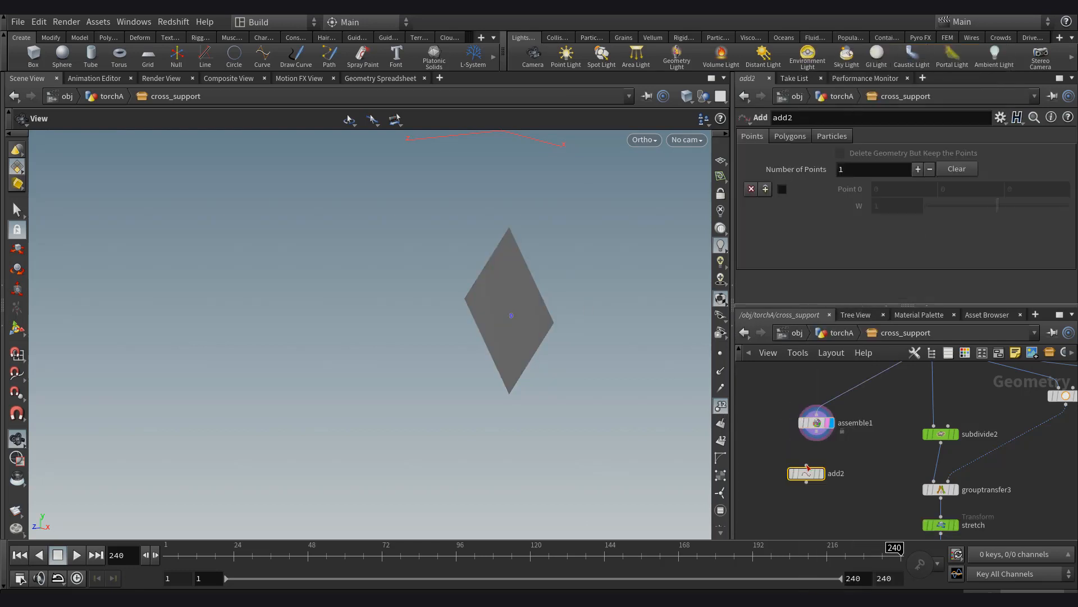
scroll(865, 473, "up", 3)
left_click(801, 473)
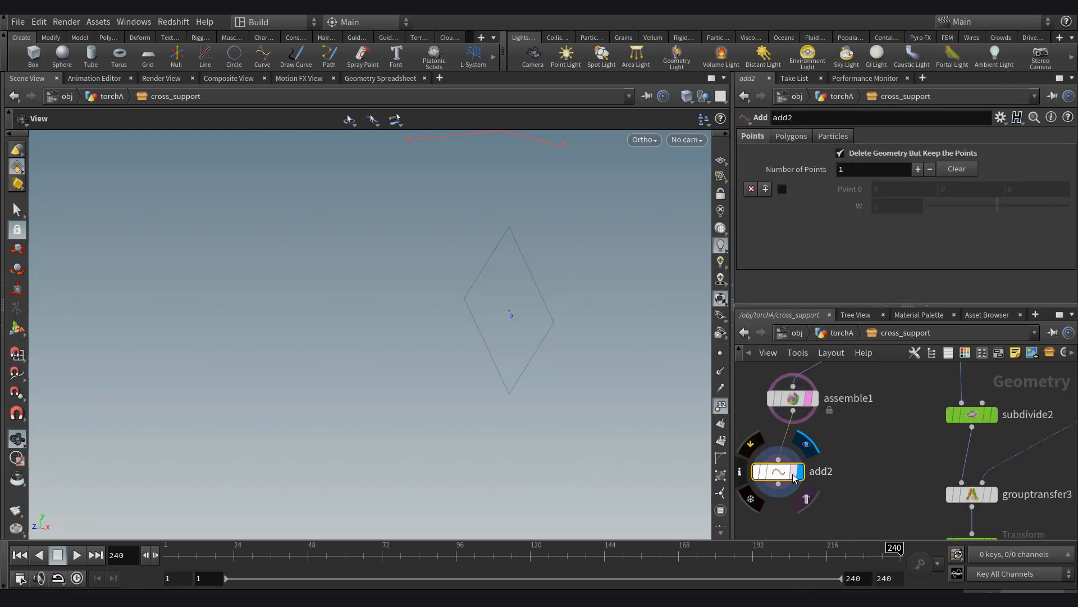
left_click_drag(783, 474, 798, 470)
scroll(804, 465, "down", 7)
middle_click_drag(802, 508, 822, 431)
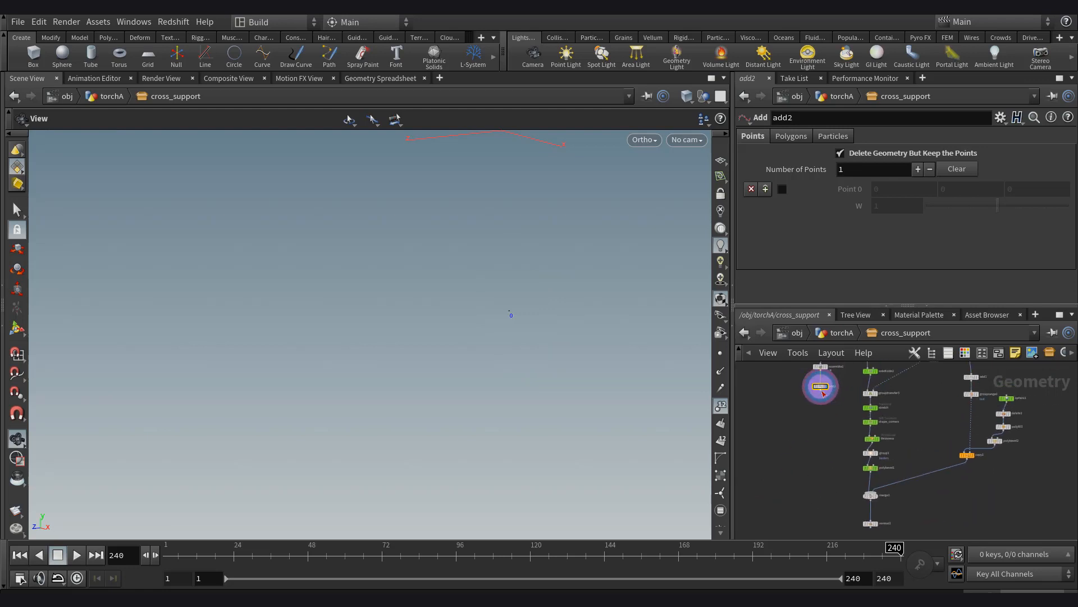
left_click_drag(820, 387, 817, 449)
Place a Group Transfer node below add2.
scroll(812, 465, "up", 5)
middle_click_drag(825, 522, 823, 461)
key("Tab")
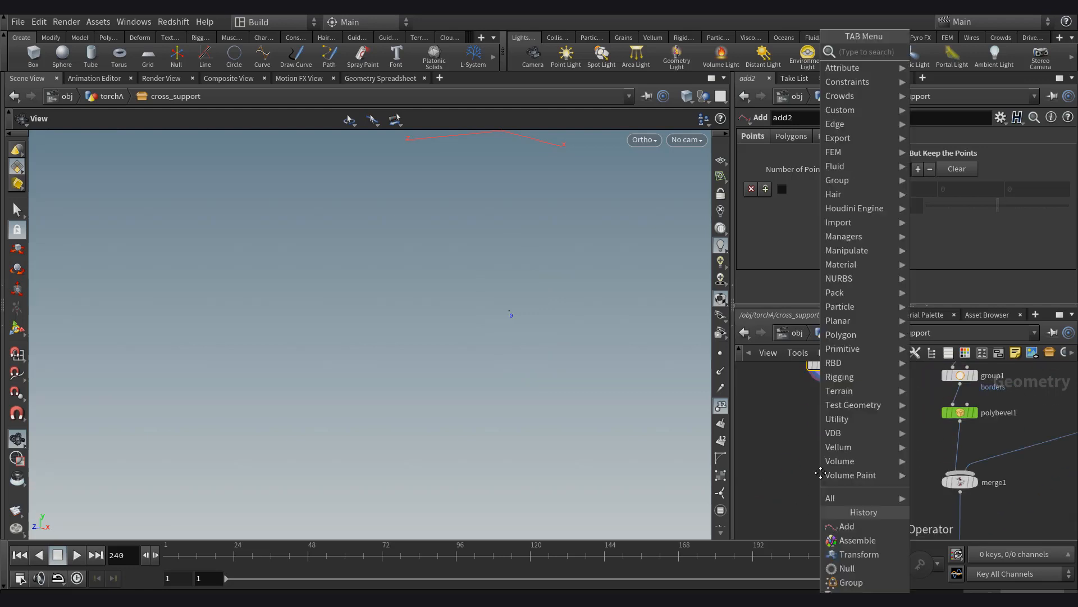
type("group")
key("Return")
left_click(821, 472)
Wire a Group node after add2, display it and name its group center.
key("Tab")
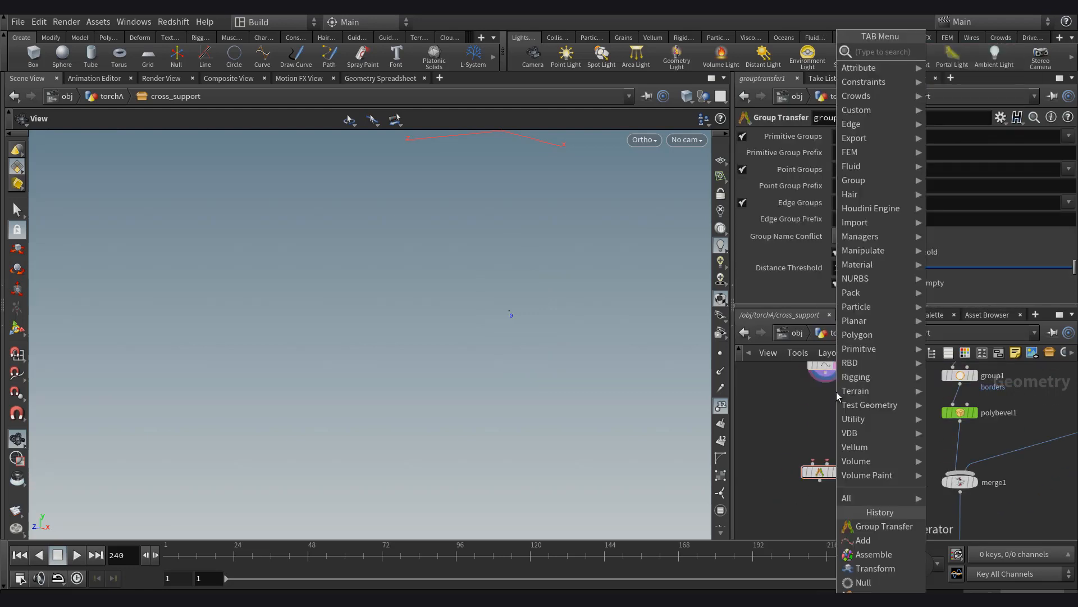
key("Escape")
left_click(837, 392)
left_click_drag(837, 392, 785, 429)
left_click_drag(776, 421, 839, 413)
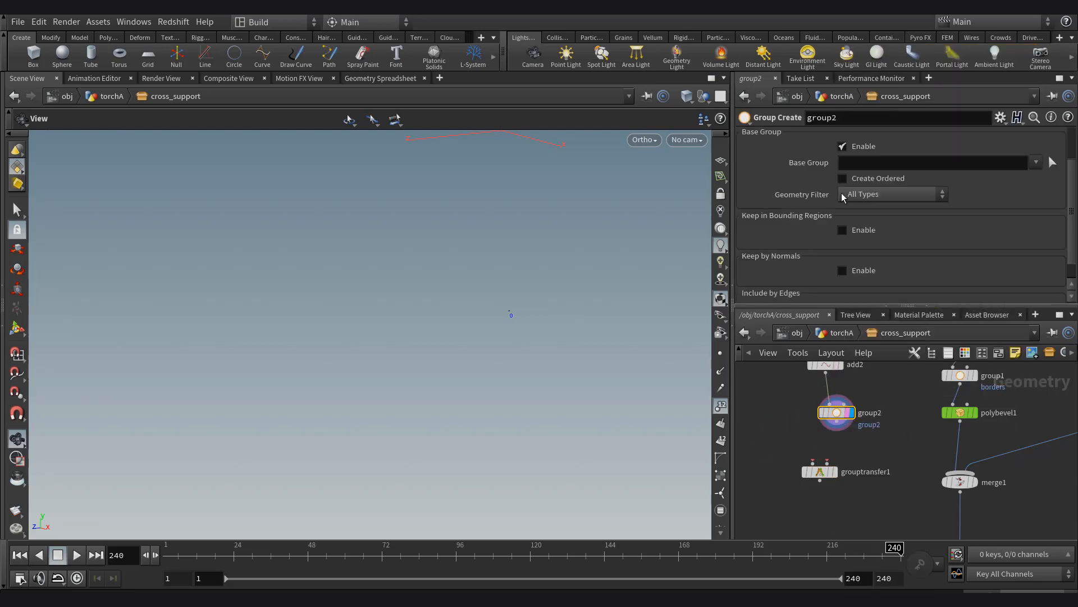
scroll(866, 193, "up", 2)
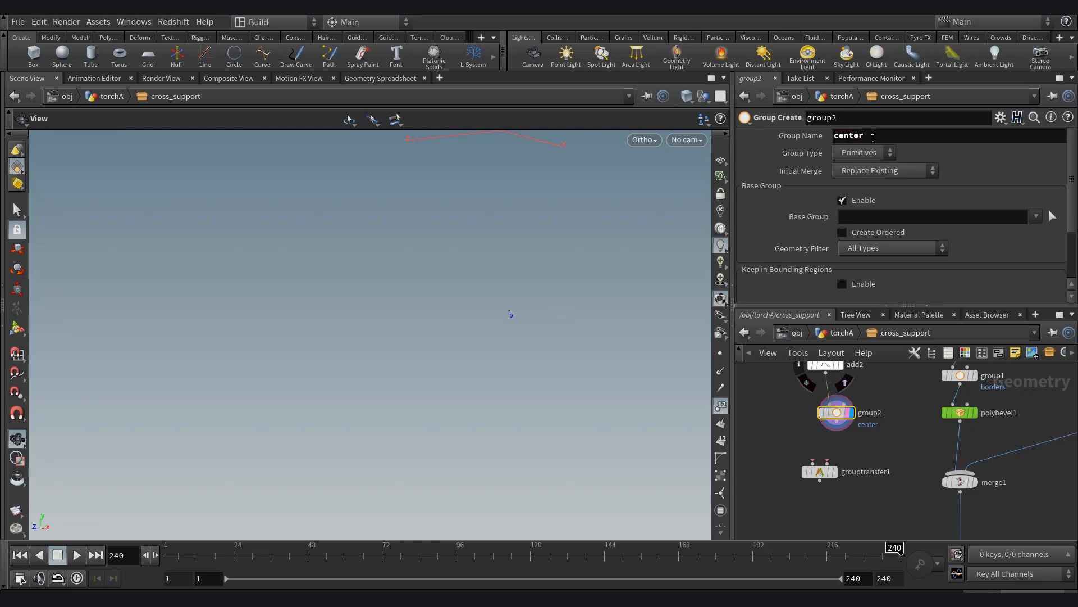
Connect polybevel1 to the first input of grouptransfer1 and group2 to its second input.
left_click(829, 461)
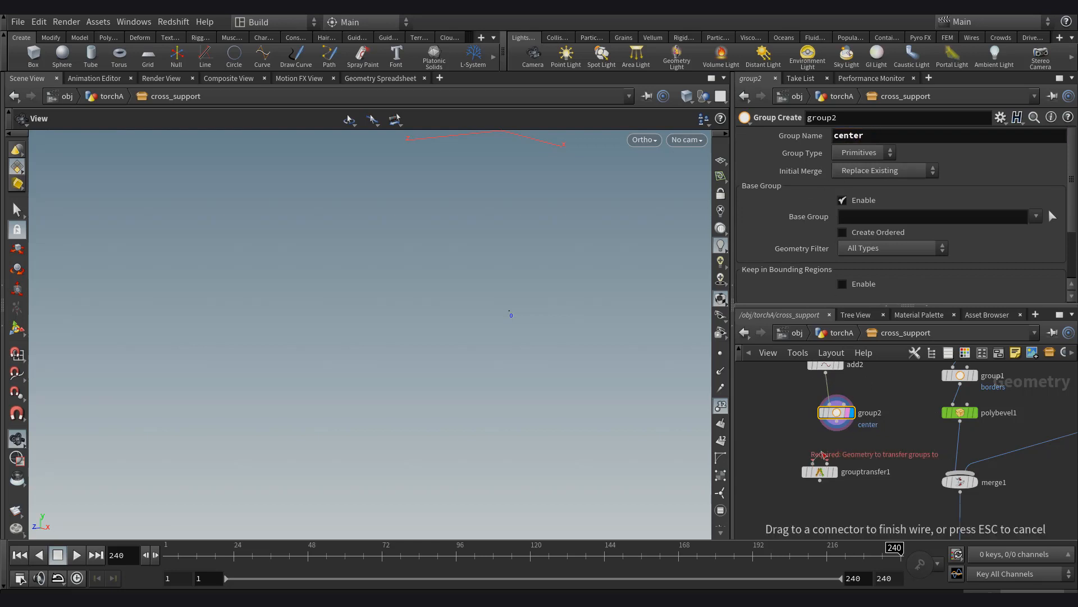
left_click(960, 422)
scroll(851, 448, "down", 2)
left_click(844, 403)
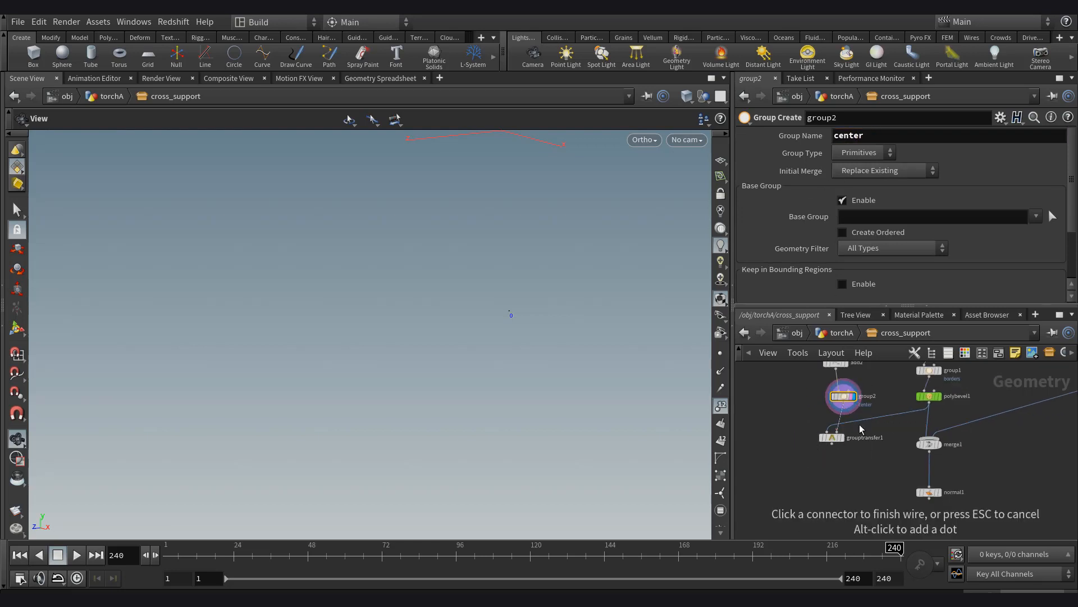
left_click(836, 430)
Move merge1 and normal1 lower, place grouptransfer1 beneath polybevel1 and display it.
scroll(874, 470, "down", 1)
middle_click_drag(875, 470, 848, 441)
left_click_drag(883, 502, 921, 409)
left_click_drag(893, 419, 894, 480)
scroll(826, 403, "up", 1)
scroll(826, 403, "up", 1)
left_click_drag(815, 423, 907, 429)
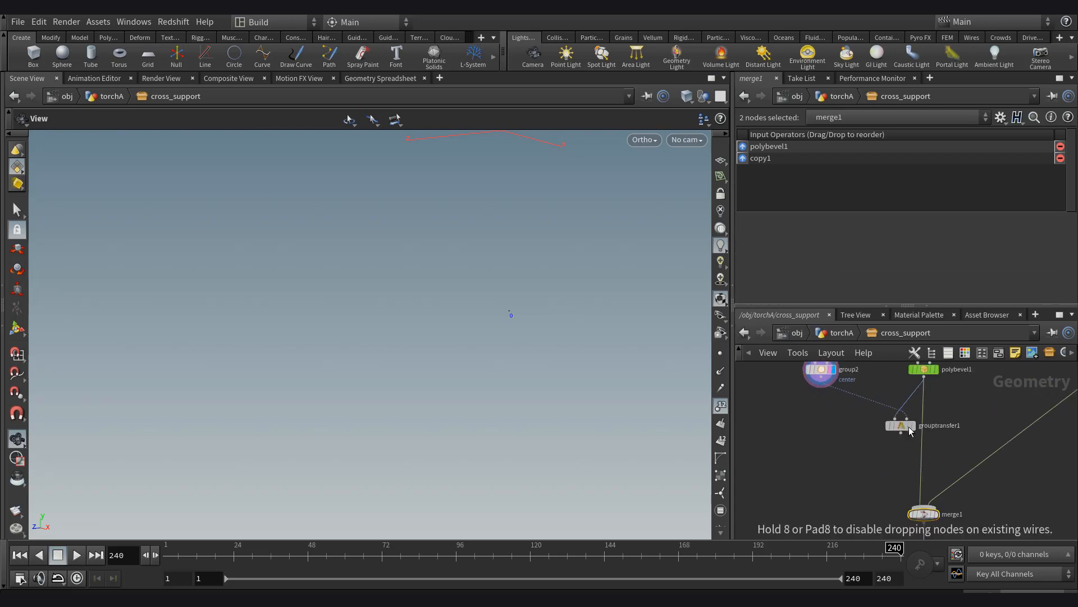
scroll(906, 429, "up", 3)
left_click(918, 426)
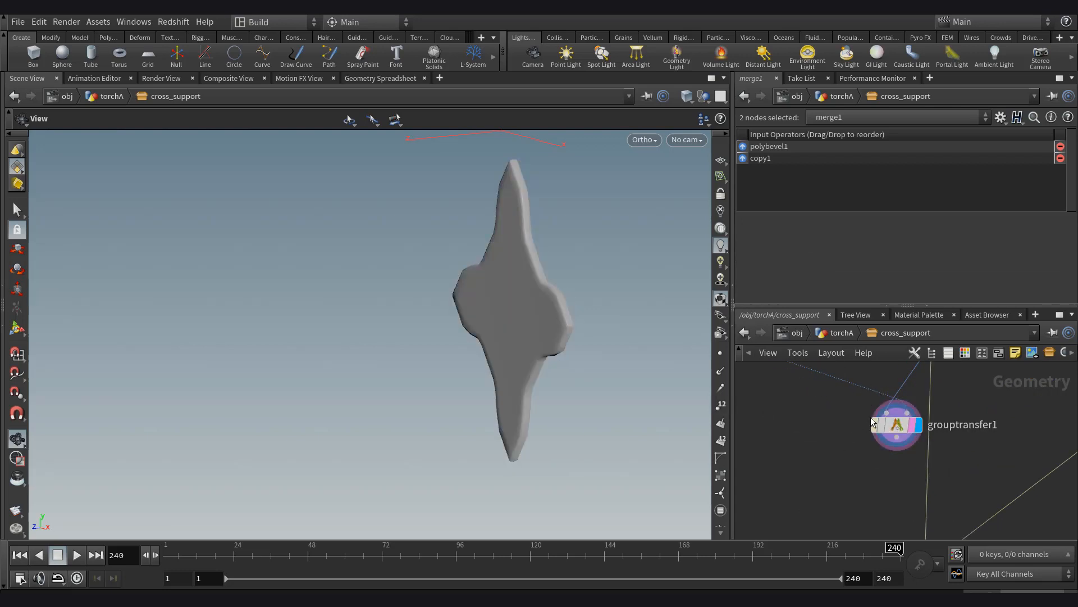
Set the distance threshold of grouptransfer1 to 0.37 and wire a displayed Soft Transform node after it.
left_click(882, 425)
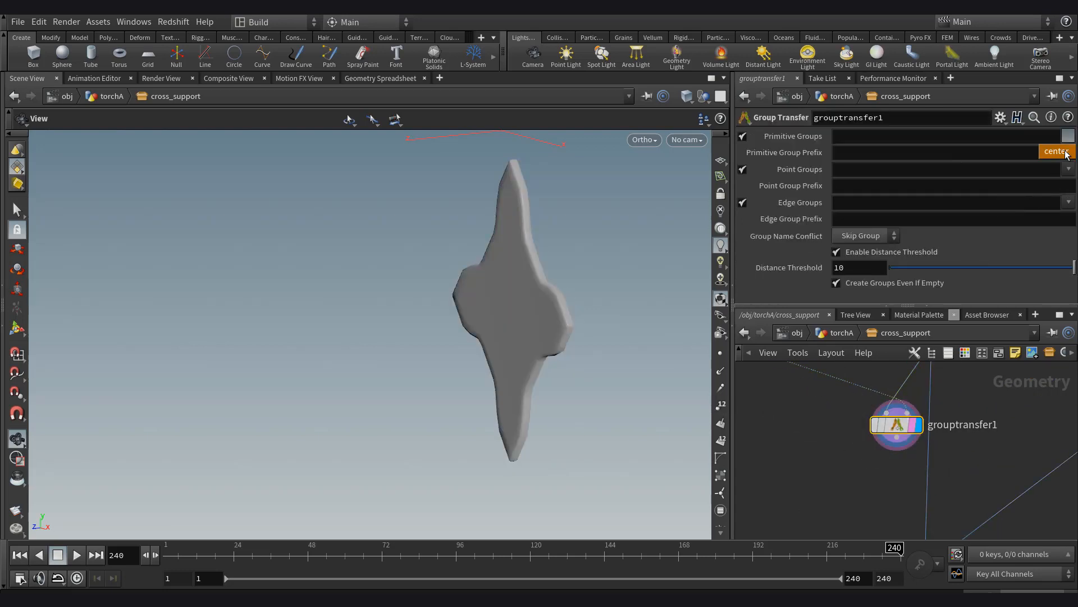
key("Tab")
type("soft")
key("Return")
left_click(878, 488)
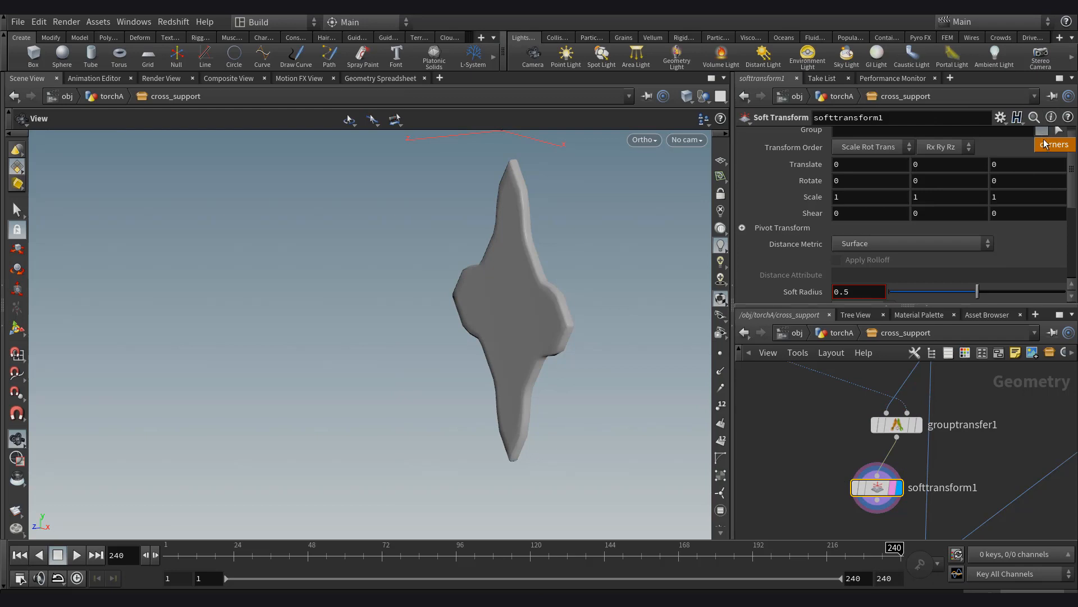
scroll(987, 138, "up", 1)
left_click_drag(985, 138, 654, 170)
key("BackSpace")
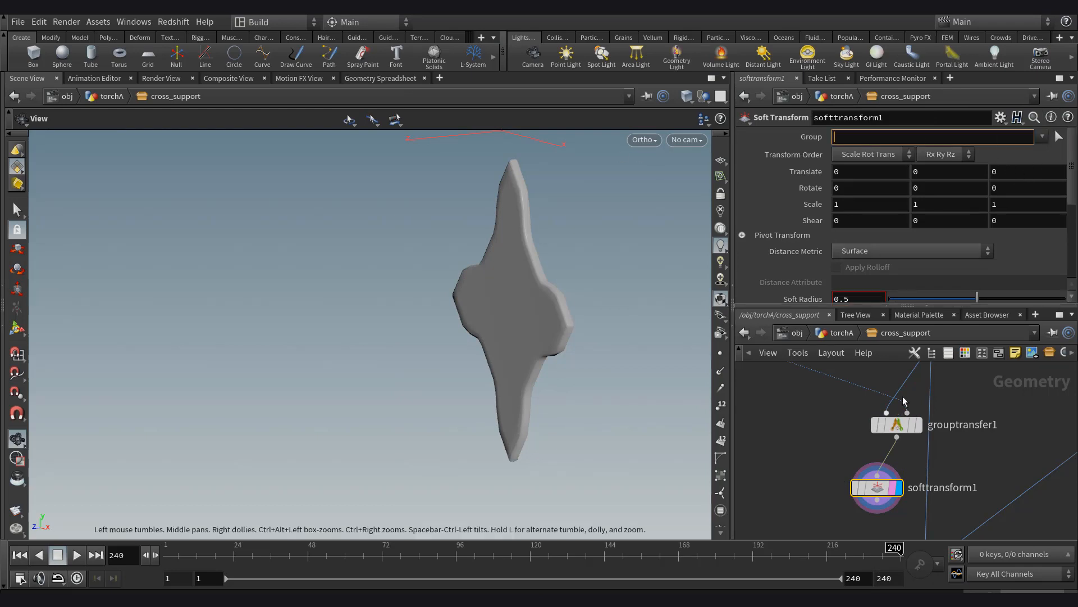
key("Return")
Review the group settings of group2 and grouptransfer1, and set the group of softtransform1 to center.
middle_click_drag(841, 413, 895, 463)
scroll(895, 463, "down", 1)
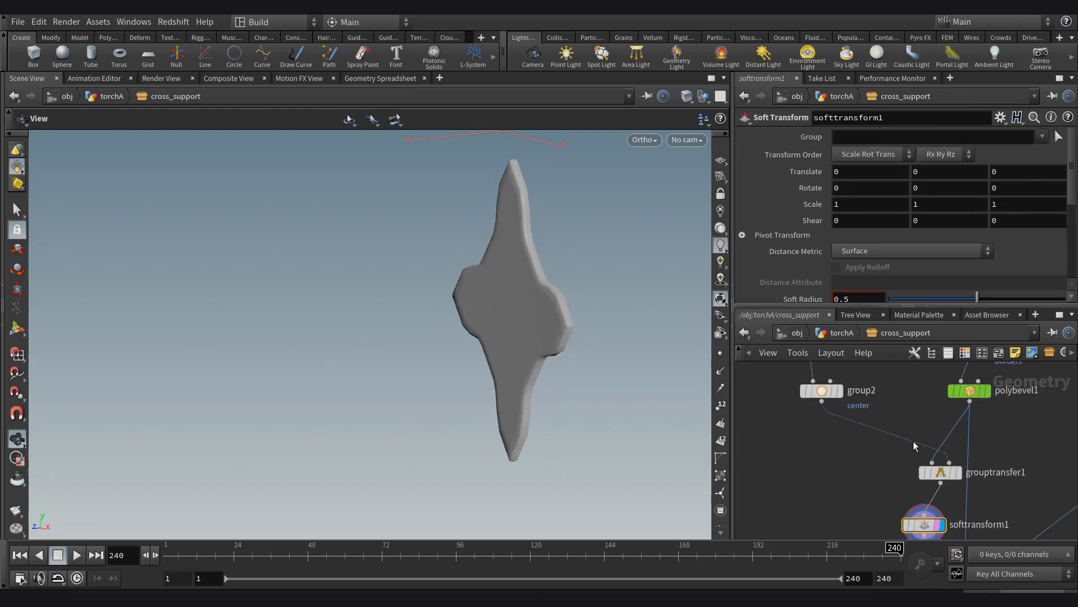
left_click(941, 471)
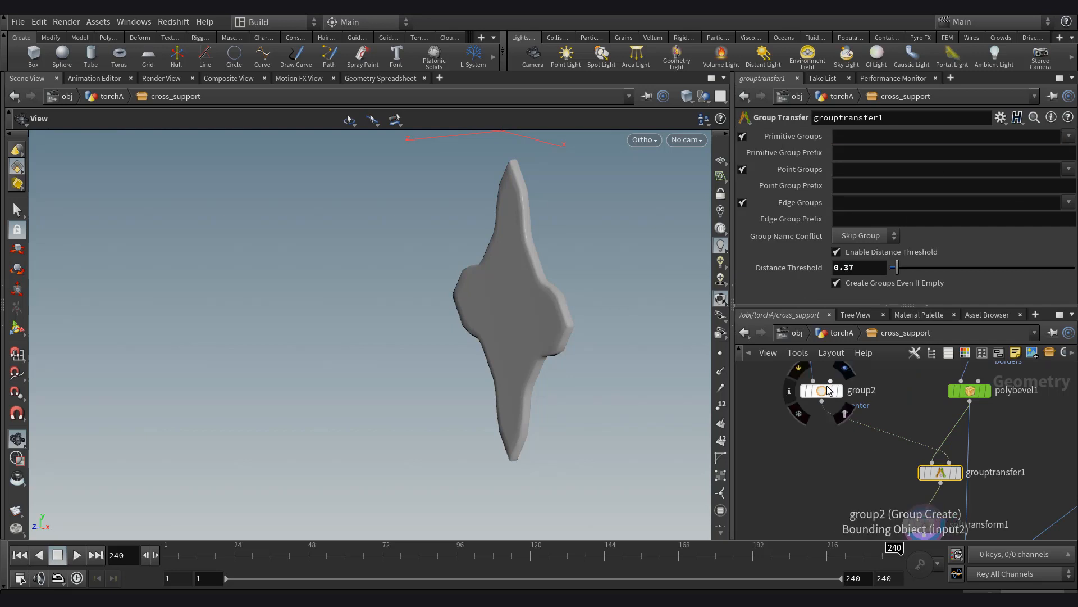
left_click(821, 391)
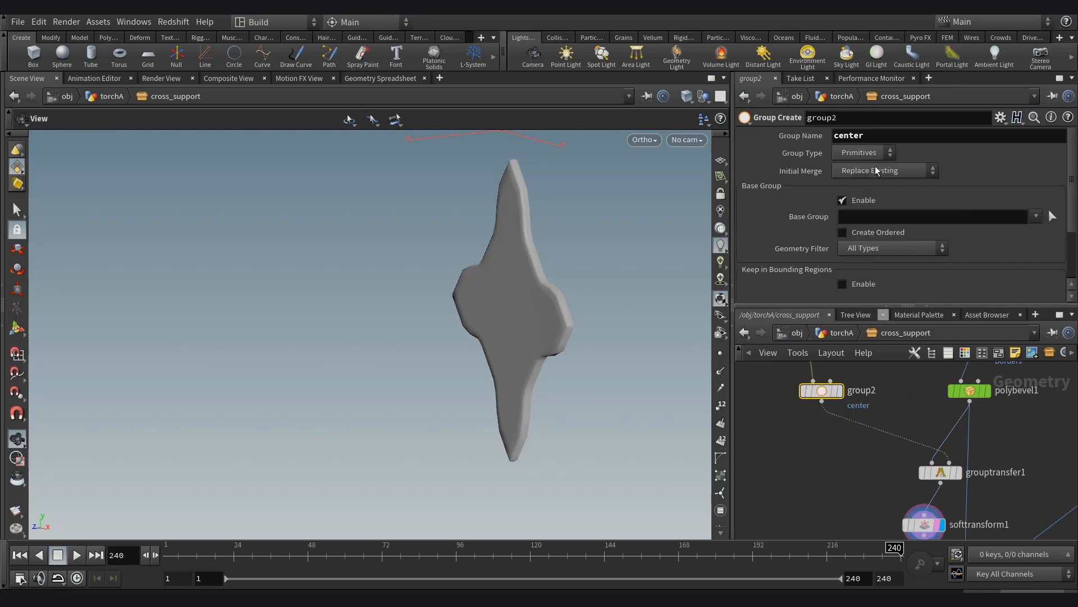
left_click(941, 472)
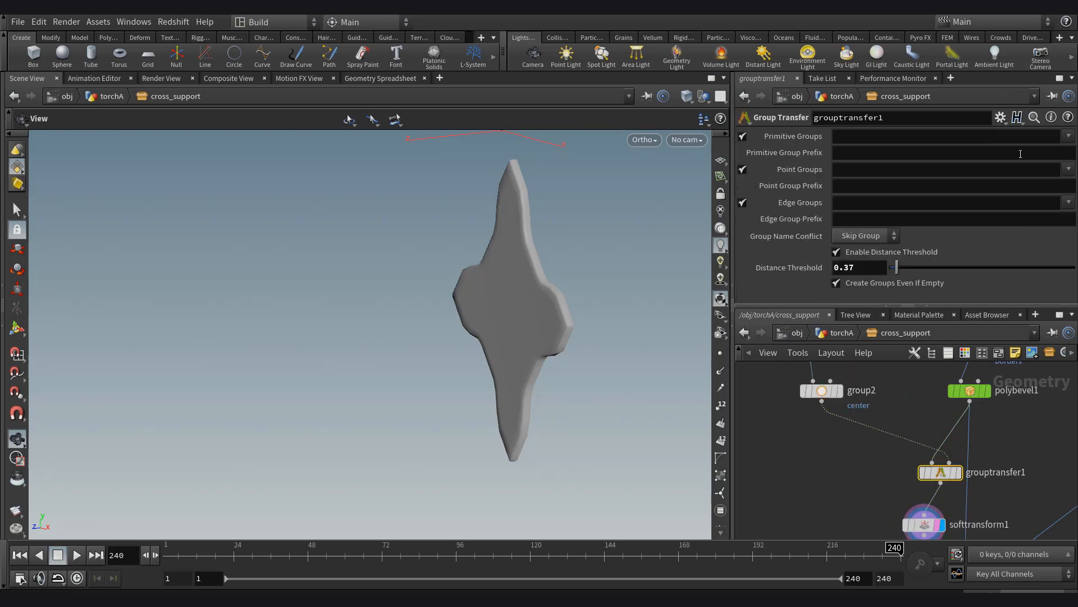
left_click(924, 524)
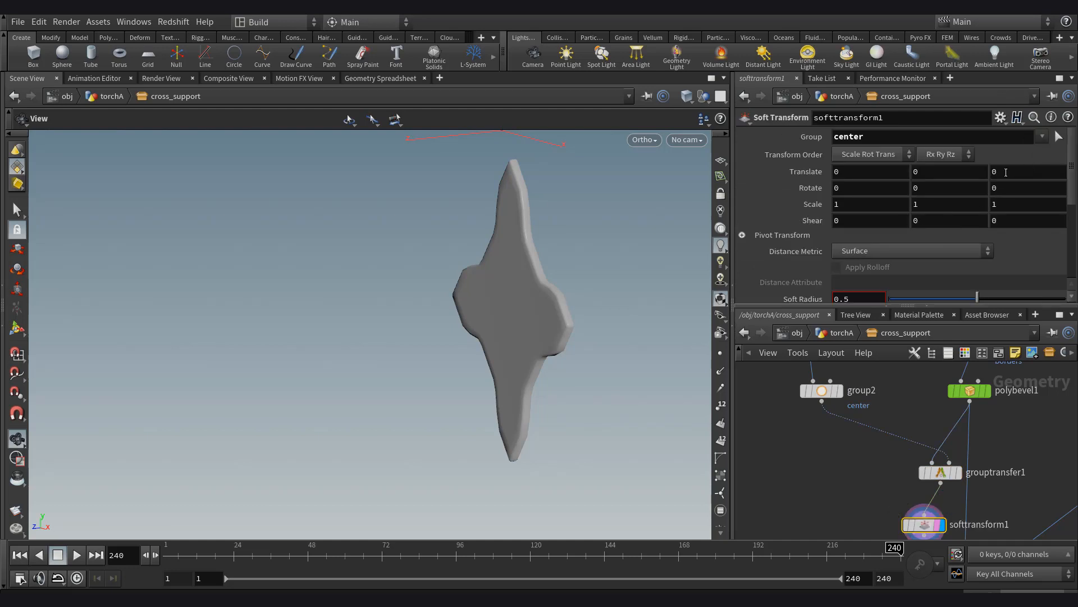
Set the Z translation of softtransform1 to 0.5 and its soft radius to 2.
middle_click_drag(1006, 172, 1048, 169)
scroll(776, 239, "down", 2)
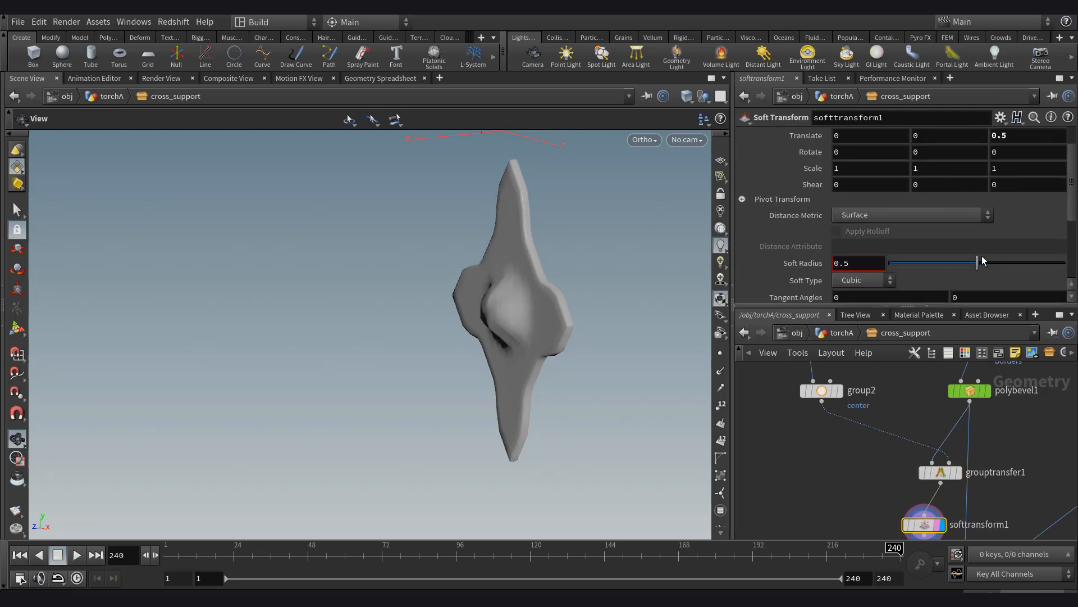
left_click_drag(979, 262, 1065, 263)
type("2")
key("Return")
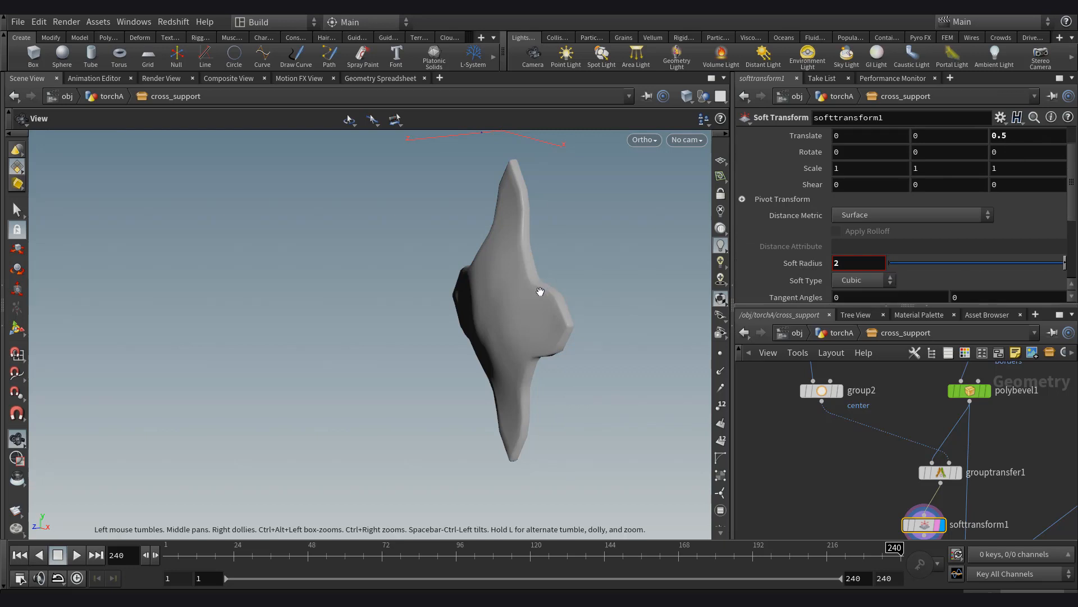
Wire softtransform1 into merge1 in place of the direct polybevel1 connection and display normal1.
mouse_move(467, 333)
left_mouse_down()
mouse_move(556, 332)
mouse_move(463, 338)
left_mouse_up()
scroll(867, 422, "down", 4)
middle_click_drag(932, 476, 918, 411)
scroll(918, 411, "up", 2)
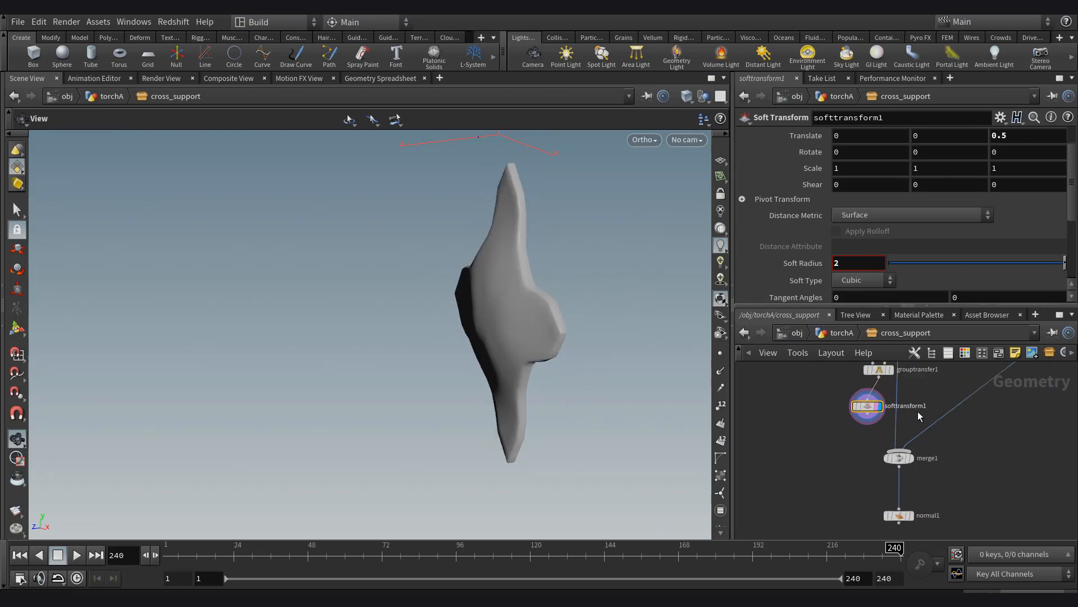
middle_click_drag(848, 483, 824, 422)
scroll(831, 426, "up", 1)
left_click(901, 456)
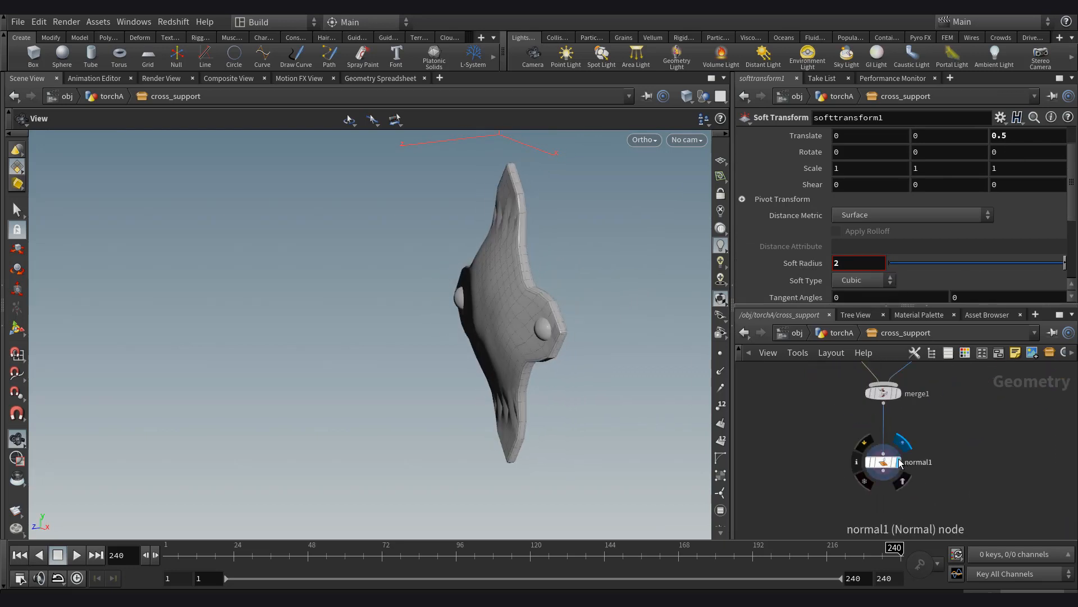
Set the cusp angle of normal1 to 21.
scroll(900, 456, "up", 2)
left_click(879, 463)
left_click_drag(613, 297, 663, 295)
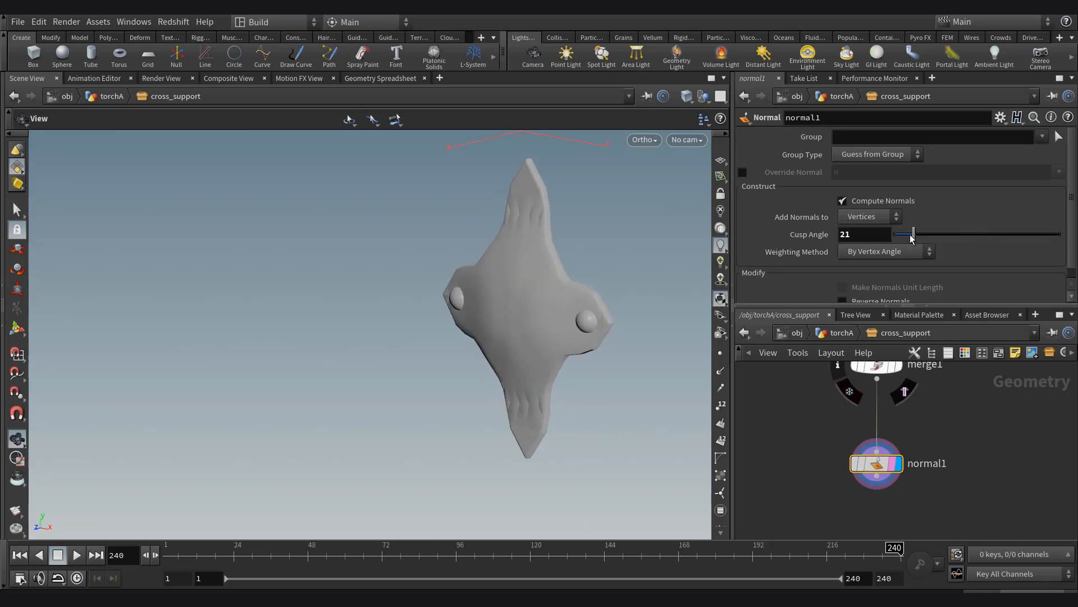
left_click_drag(562, 297, 587, 315)
Return to torchA, edit the parameter interface of cross_support and add a folder with name and label deformation.
left_click(835, 333)
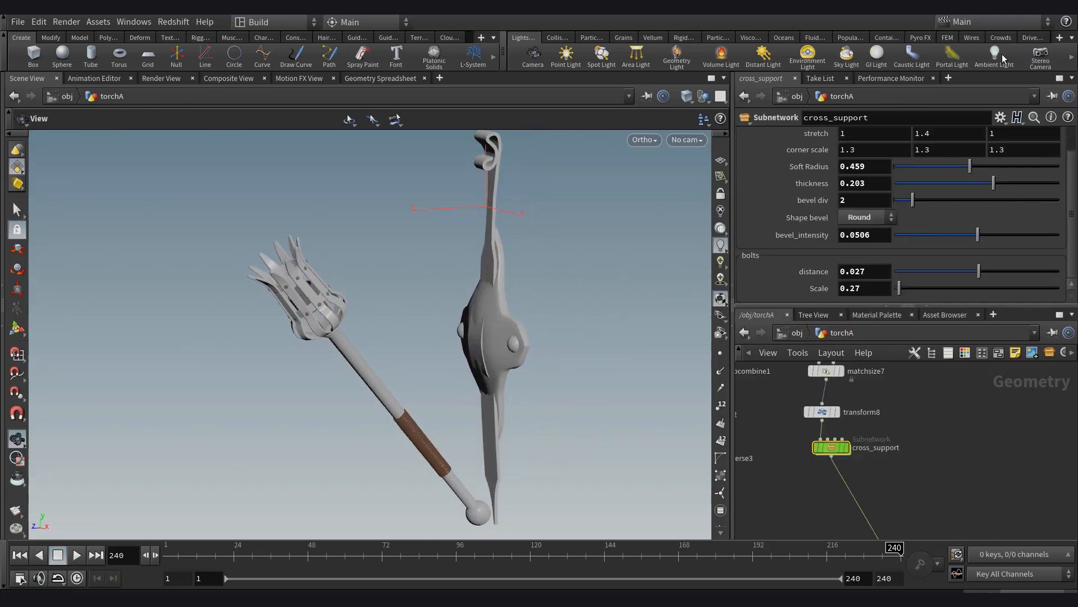
left_click(1001, 117)
left_click(983, 132)
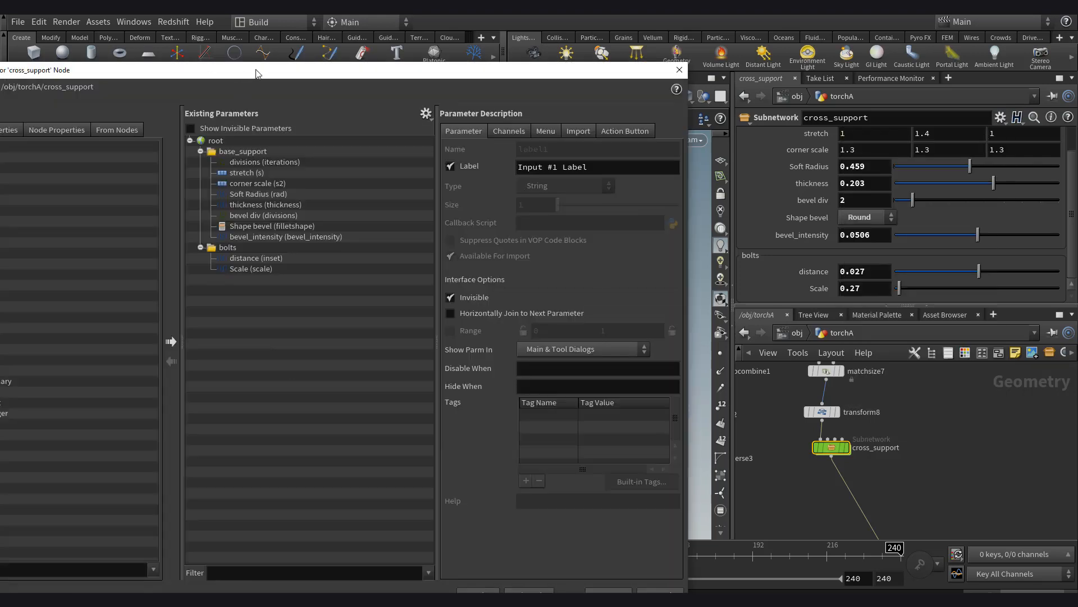
left_click_drag(257, 73, 406, 71)
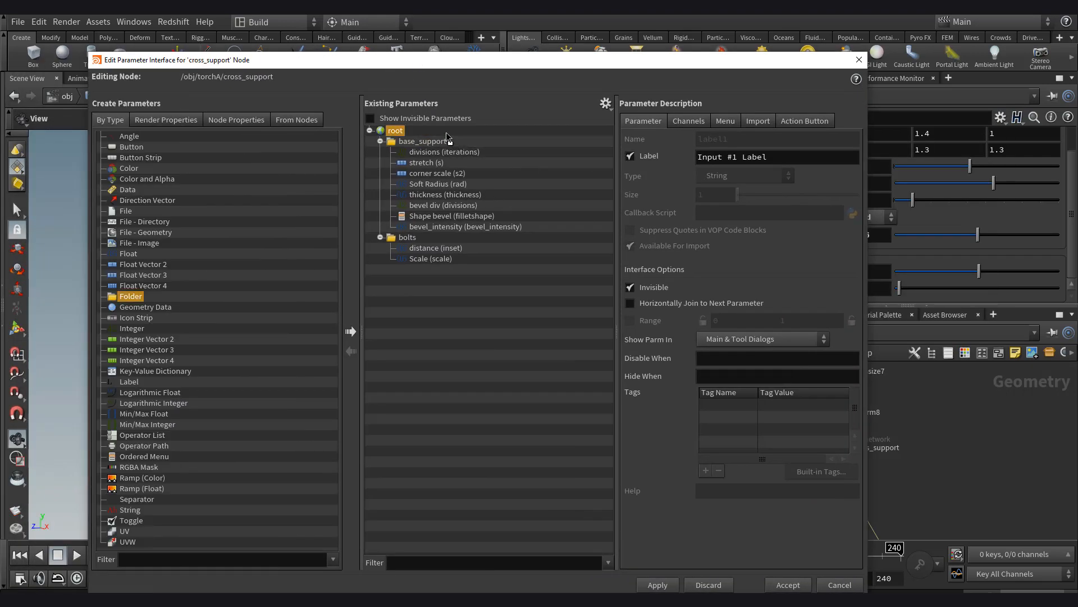
left_click_drag(447, 137, 449, 295)
type("deformation")
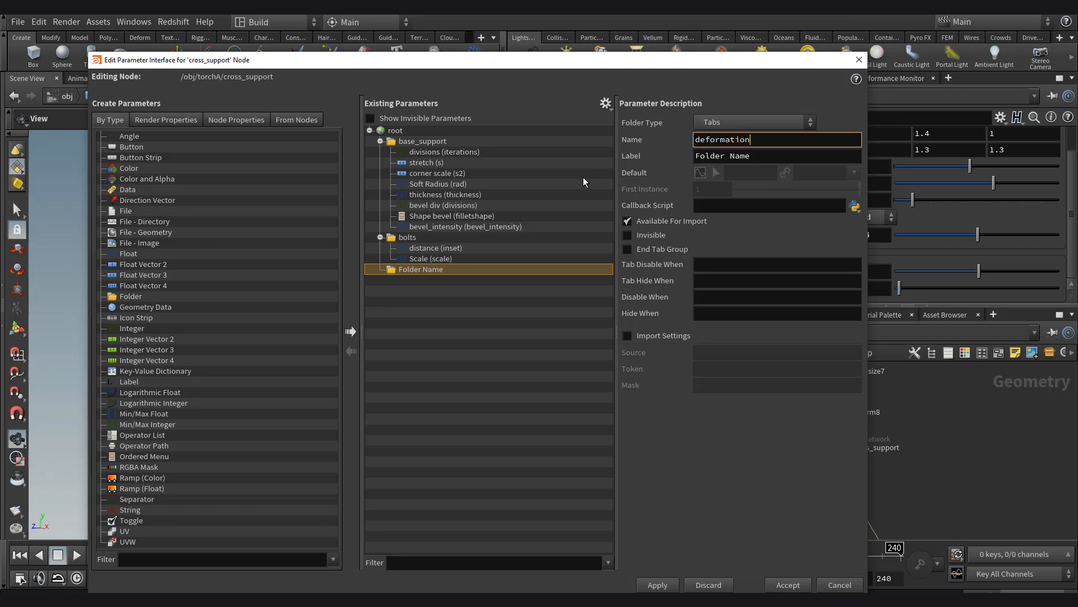
key("ctrl+a")
key("ctrl+c")
key("Tab")
key("ctrl+v")
key("Return")
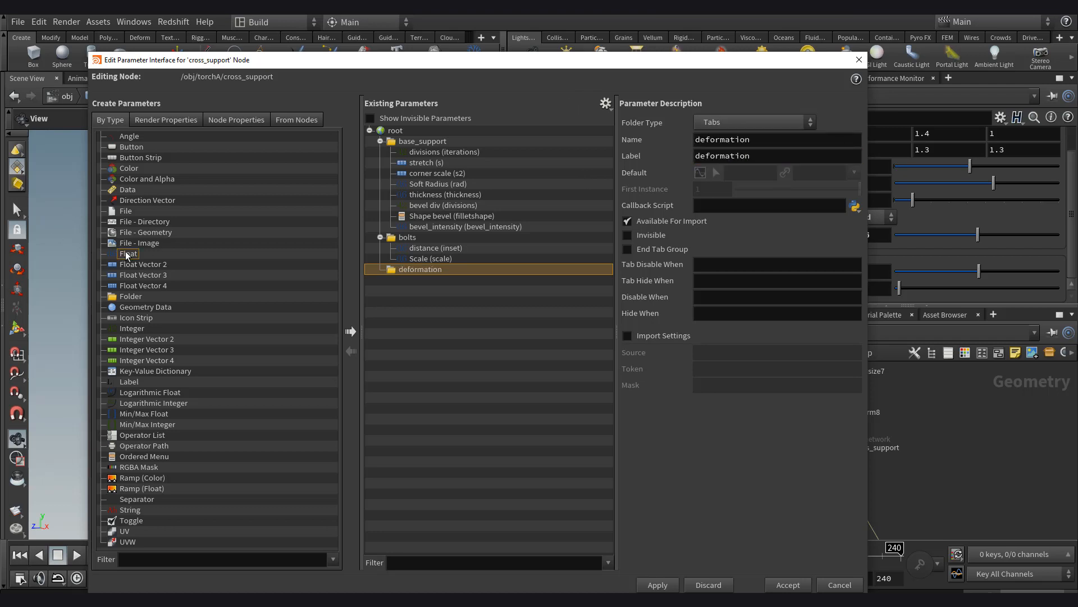
Add a float parameter with name and label translate for the deformation folder of cross_support.
left_click_drag(388, 133, 437, 277)
left_click_drag(657, 151, 591, 164)
type("translate")
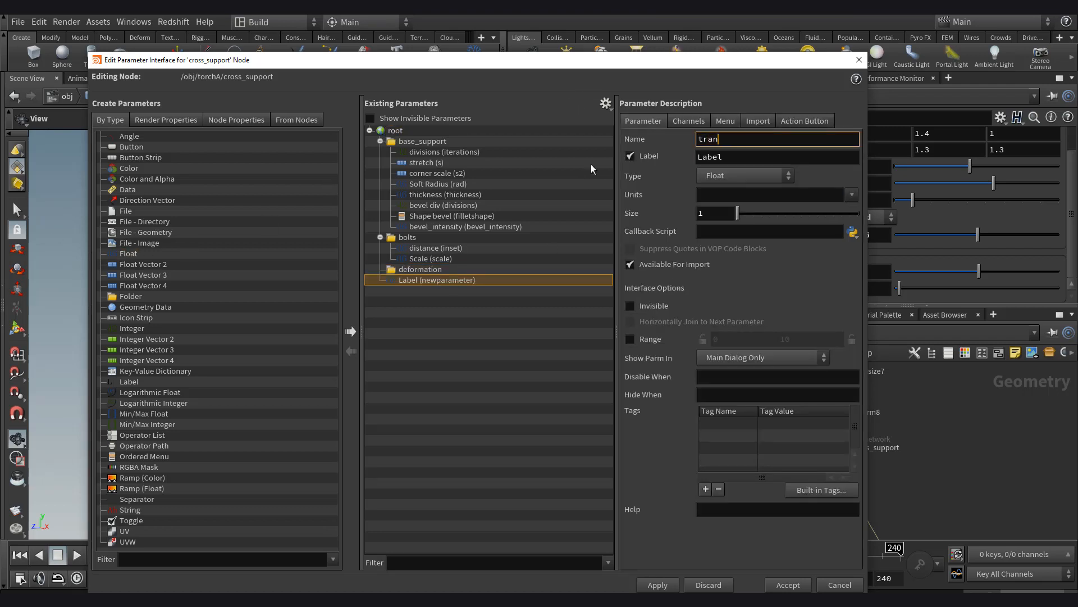
key("ctrl+a")
key("ctrl+c")
key("Tab")
key("ctrl+v")
key("Return")
Promote the Soft Radius of softtransform1 into the deformation folder of cross_support and accept the interface changes.
left_click_drag(667, 64, 550, 83)
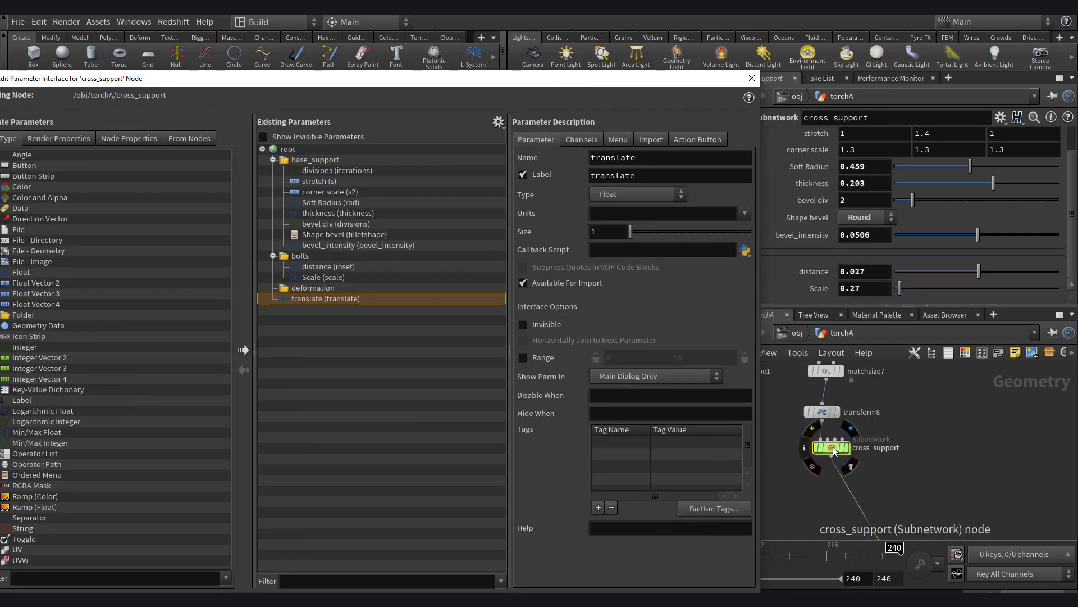
double_click(830, 447)
left_click_drag(312, 291, 427, 328)
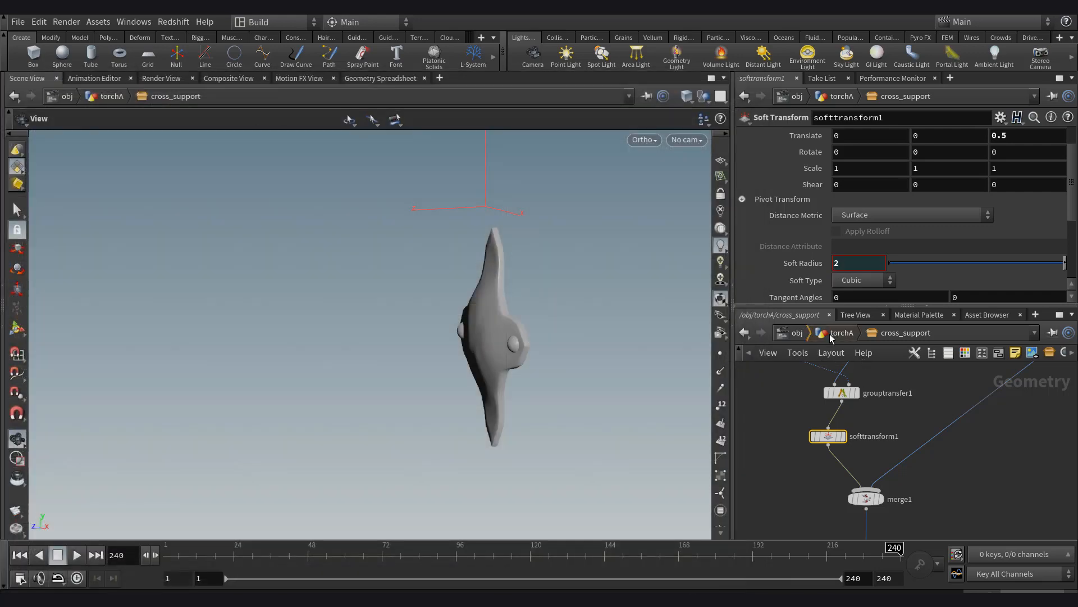
Link the Z translation of softtransform1 to the translate parameter of cross_support with a relative reference.
left_click(830, 335)
right_click(818, 273)
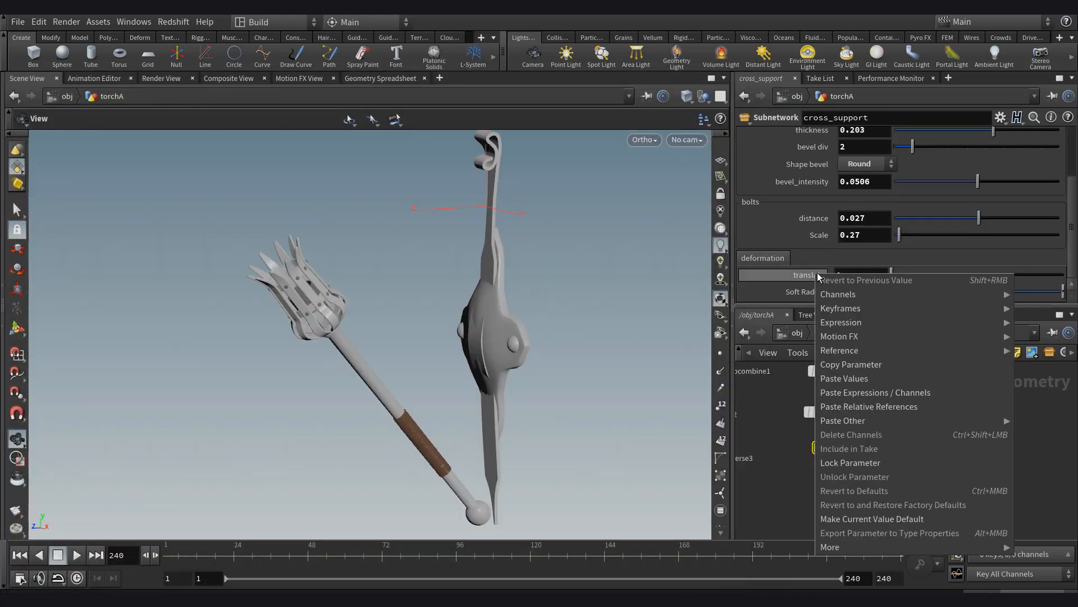
left_click(865, 363)
double_click(831, 450)
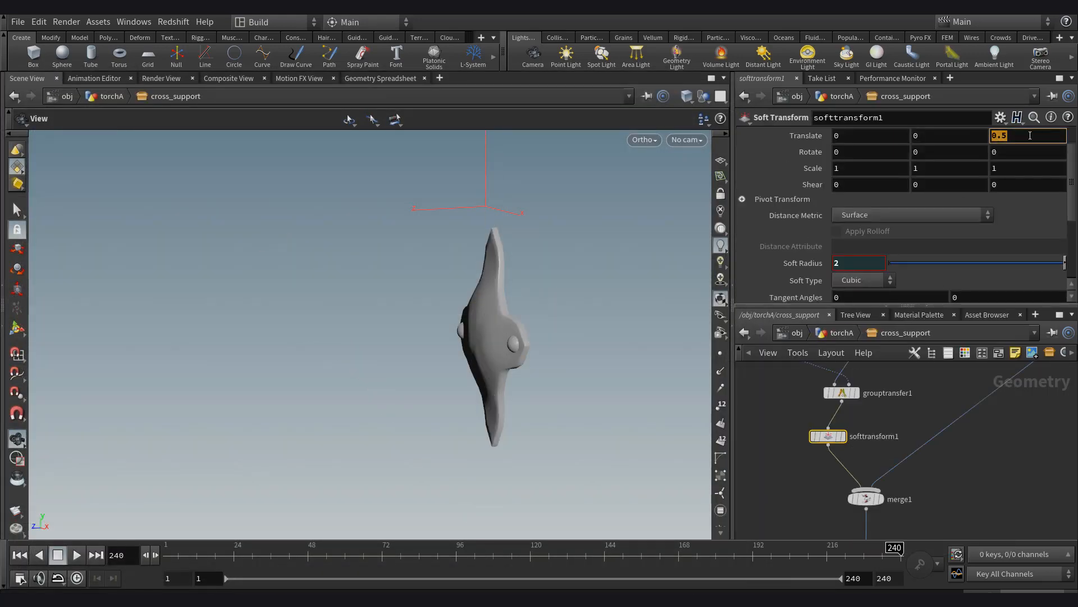
right_click(1030, 136)
left_click(988, 271)
middle_click_drag(903, 435, 898, 398)
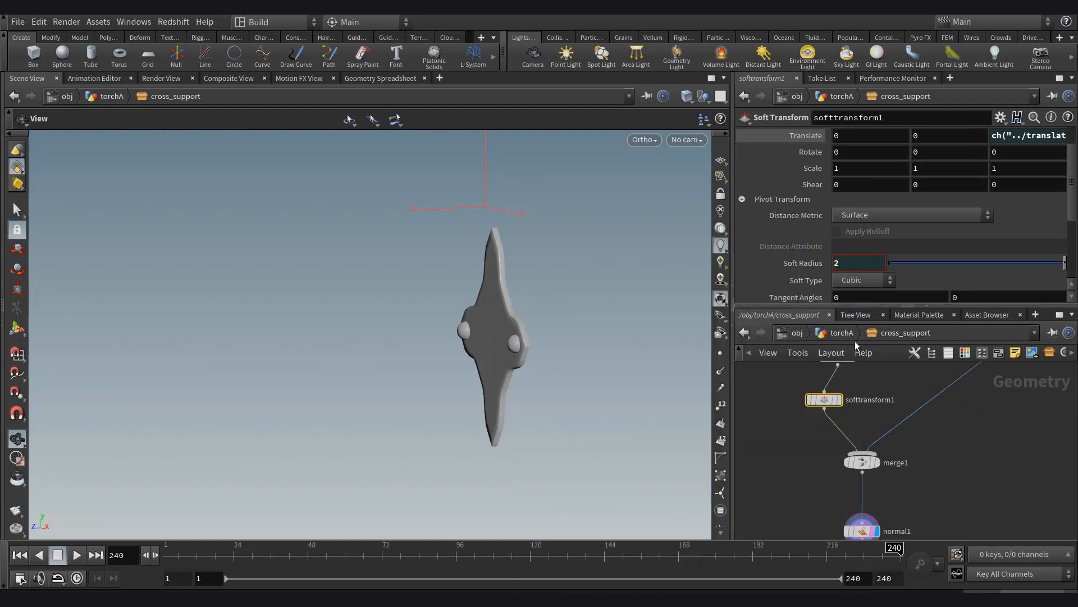
Back in torchA, adjust the deformation translate of cross_support to 0.3.
left_click(835, 331)
middle_click_drag(863, 276, 894, 283)
left_click_drag(554, 302, 520, 300)
middle_click_drag(861, 290, 836, 288)
mouse_move(517, 304)
left_mouse_down()
mouse_move(621, 311)
mouse_move(513, 309)
left_mouse_up()
mouse_move(854, 277)
middle_mouse_down()
mouse_move(890, 285)
mouse_move(859, 286)
mouse_move(870, 285)
middle_mouse_up()
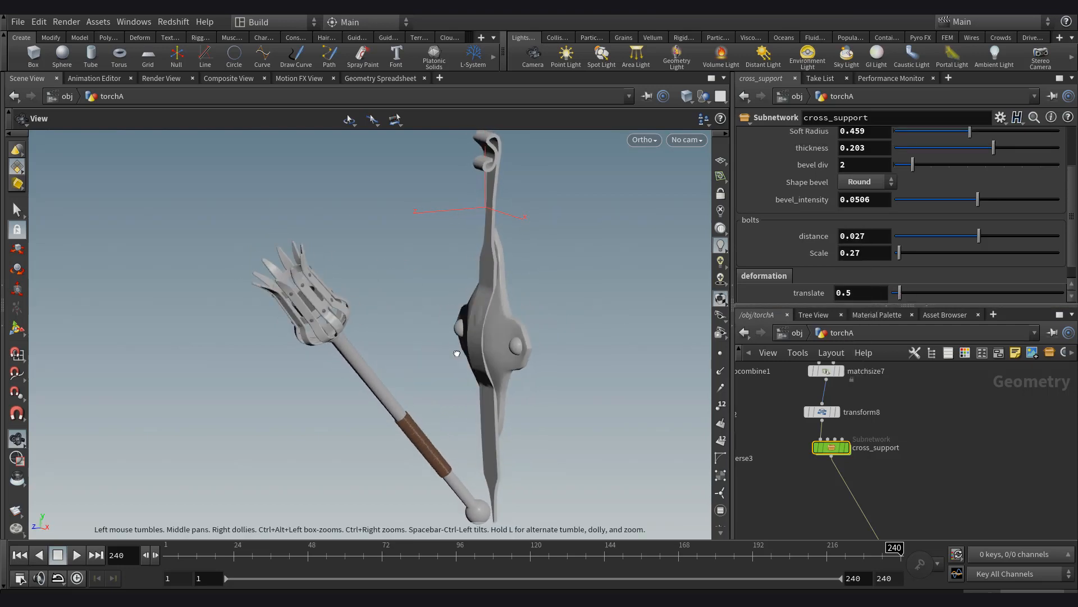
key("Return")
left_click_drag(564, 356, 577, 331)
left_click_drag(484, 368, 509, 327)
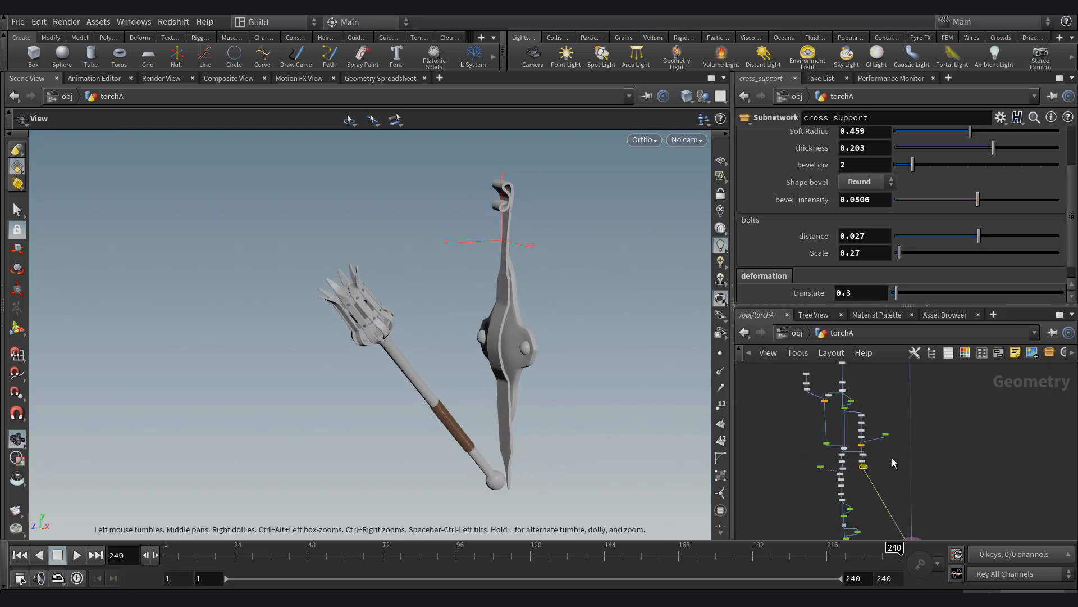
Move grid2 to the left of blast10 and display delete4.
scroll(869, 425, "up", 5)
left_click_drag(977, 452, 770, 436)
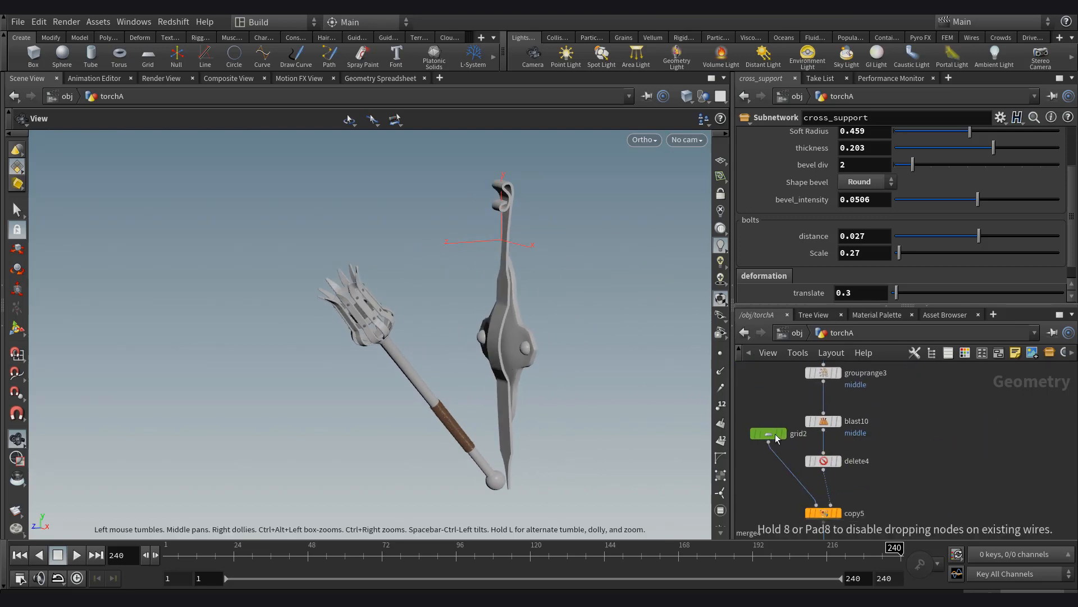
left_click(826, 462)
Add a Line node in the empty space to the right of delete4.
scroll(810, 445, "down", 4)
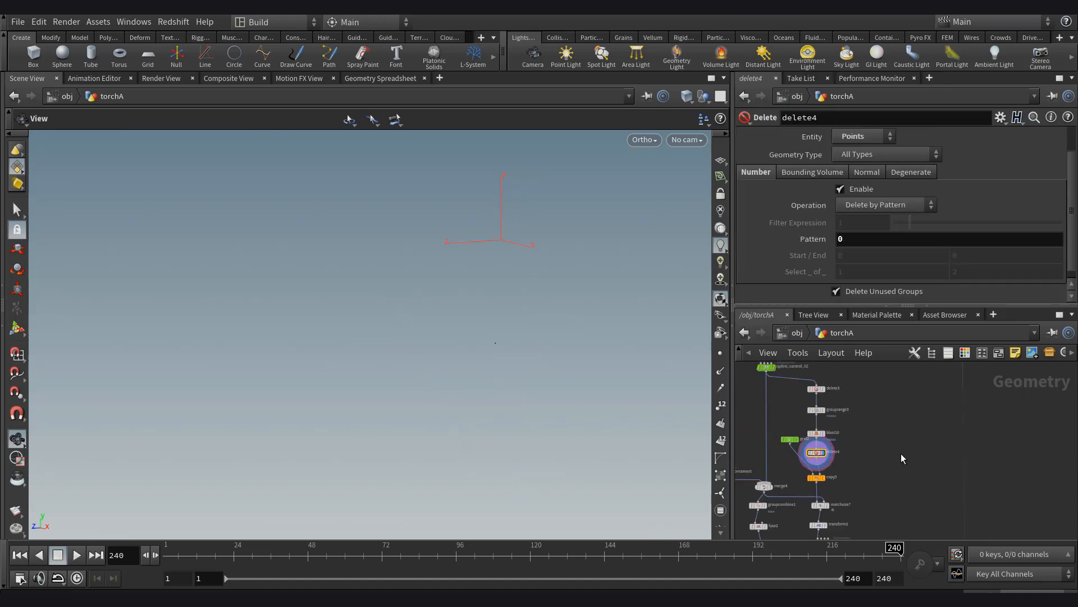
key("Tab")
type("line")
key("Return")
left_click(900, 453)
scroll(899, 458, "up", 3)
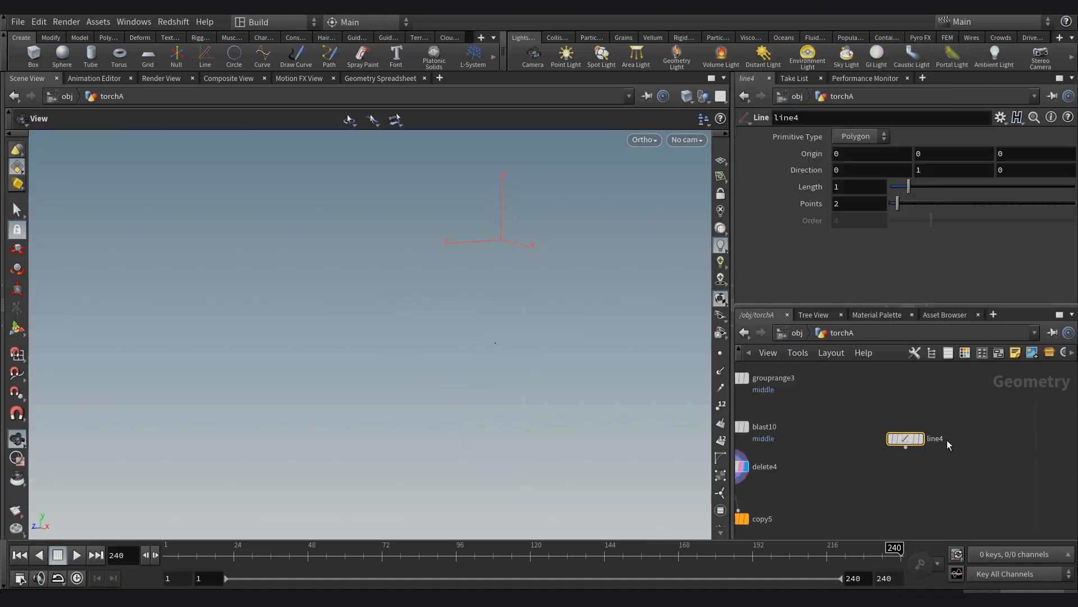
Add a Copy Stamp node below line4, feed it line4 and delete4 as inputs, and display it.
key("Tab")
type("copy")
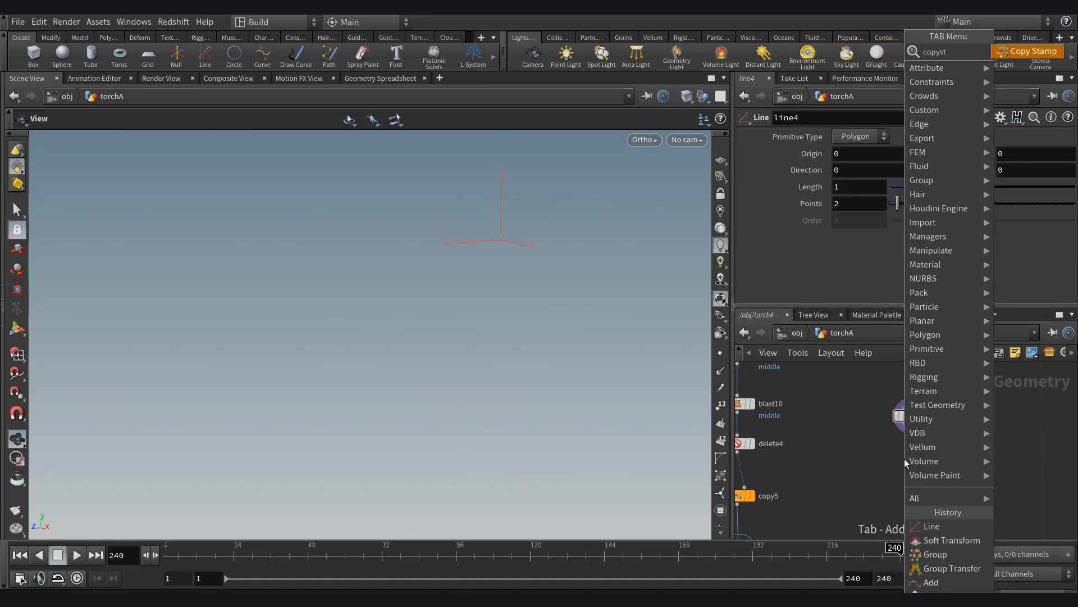
key("Return")
left_click(899, 474)
left_click_drag(898, 473, 912, 425)
middle_click_drag(913, 432, 933, 430)
scroll(930, 438, "down", 2)
left_click_drag(789, 448, 933, 464)
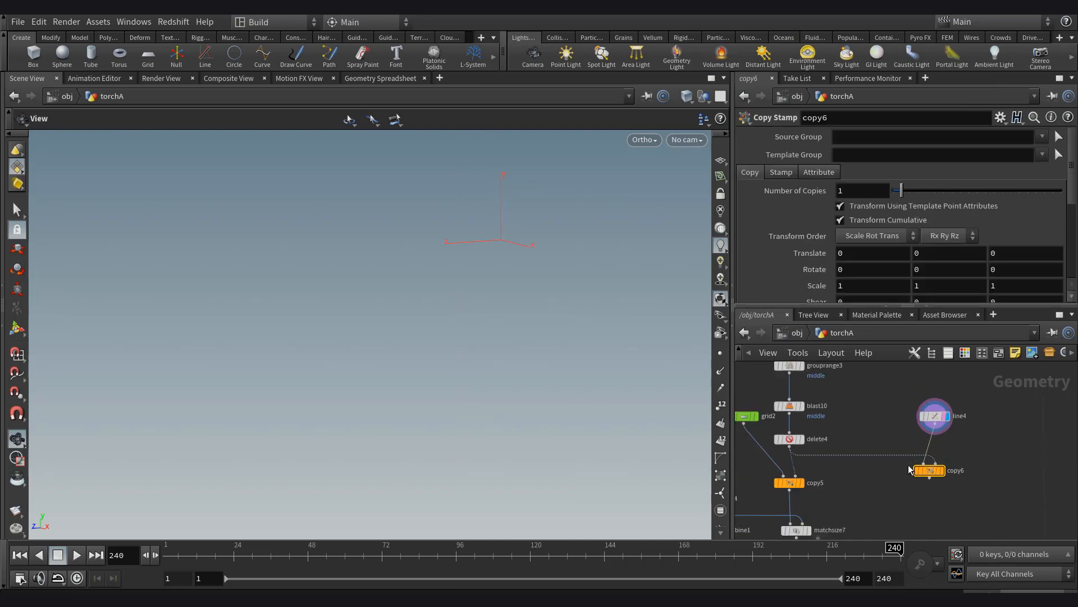
scroll(921, 468, "up", 3)
left_click(949, 472)
Set the direction of line4 to 0, 0, 1 and its length to 1.98, and move the node higher.
left_click(940, 392)
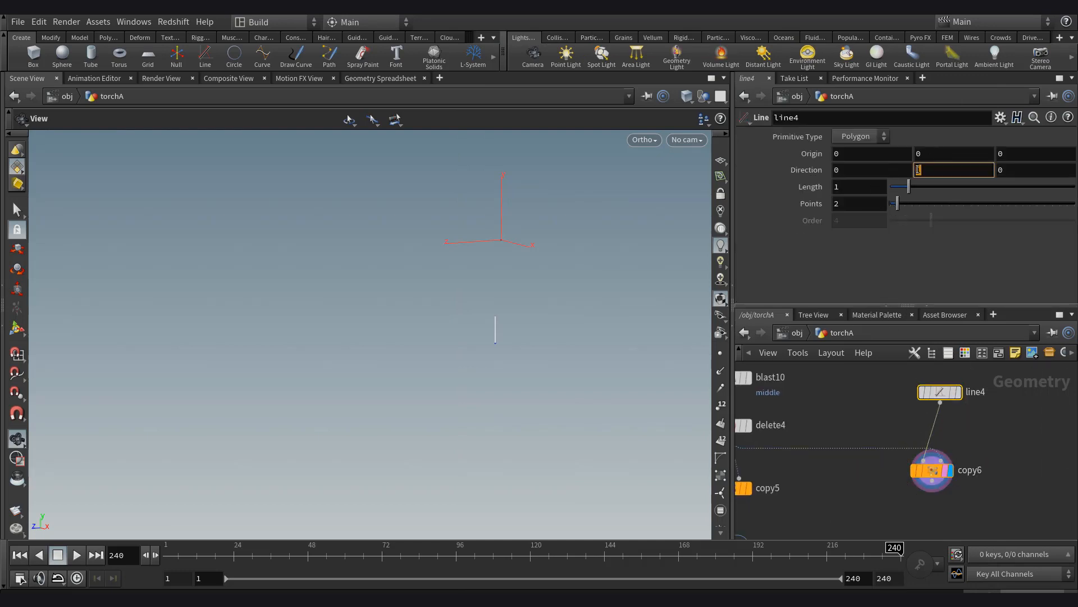
left_click_drag(945, 396, 945, 377)
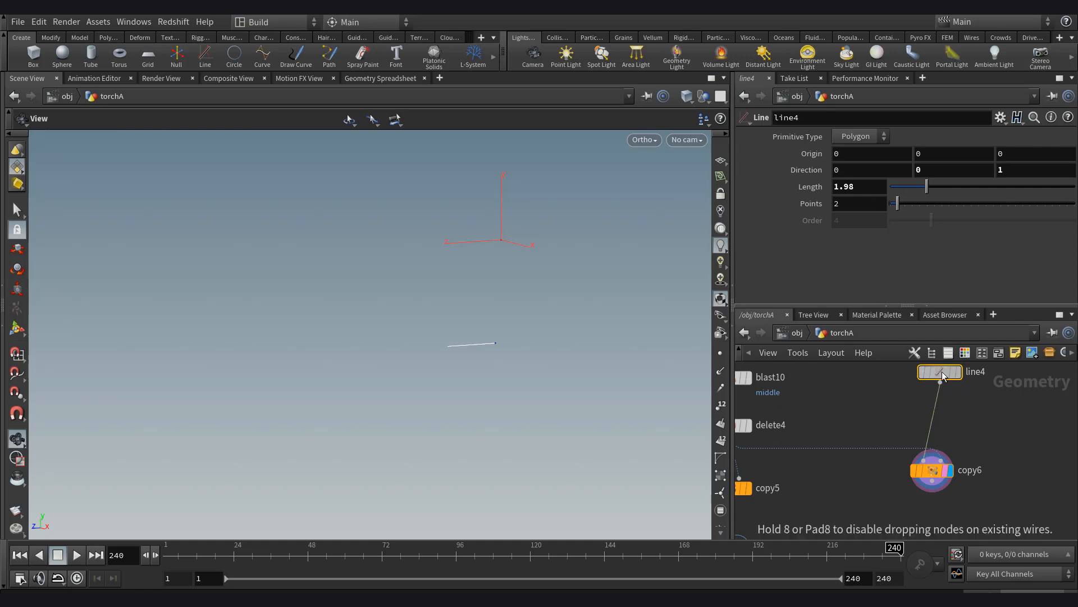
middle_click_drag(991, 416, 965, 416)
Insert a Group Create node between line4 and copy6, making a point group toproject with base group 1.
left_click(965, 416)
key("Tab")
type("group")
key("Return")
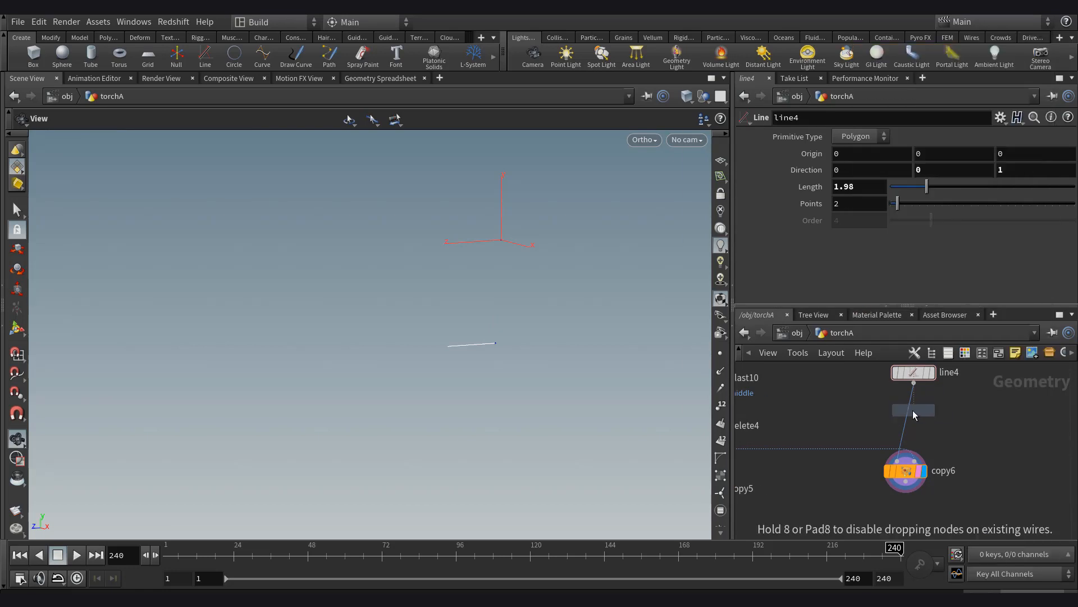
left_click(921, 419)
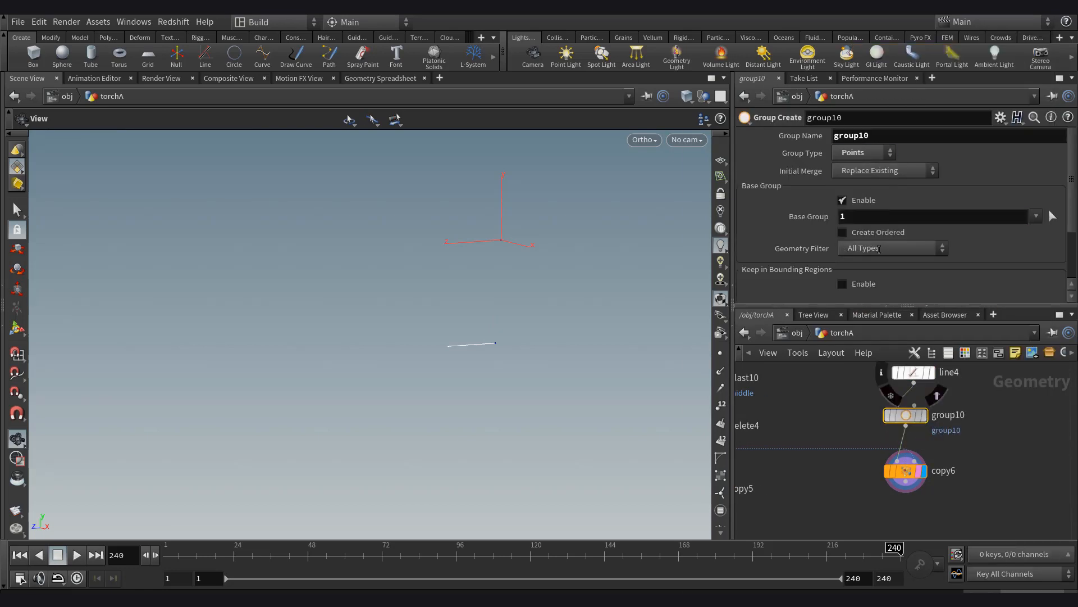
left_click(924, 416)
left_click(925, 471)
Display ORIENTATION_TORCH, and shift line4 slightly left above group10.
key("1")
left_click(888, 440)
left_click_drag(460, 360, 436, 355)
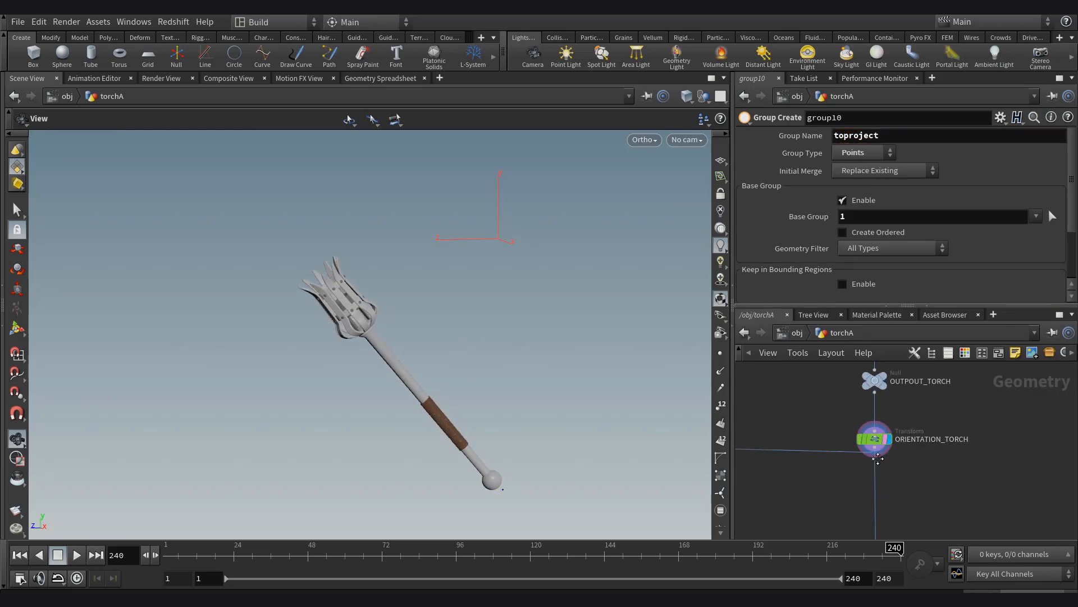
middle_click_drag(878, 459, 886, 406)
scroll(886, 407, "down", 8)
scroll(855, 461, "up", 6)
left_click_drag(849, 453, 837, 451)
scroll(854, 456, "up", 1)
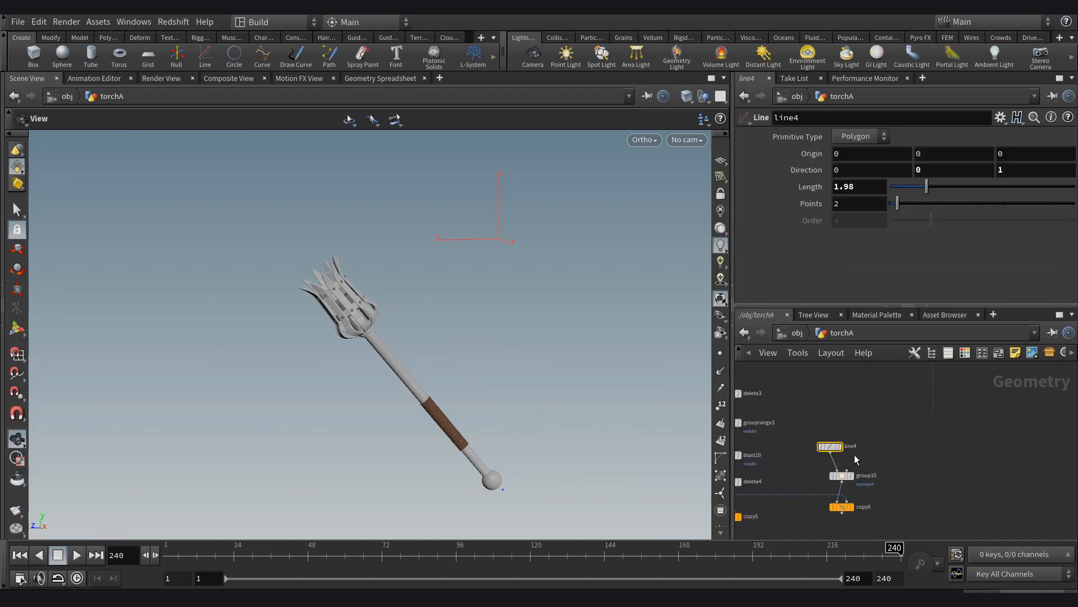
Add a Box node to the right of group10.
key("Tab")
type("box")
key("Return")
left_click(854, 468)
Add a Copy Stamp node below box1, feed it box1 and delete4 as inputs, and display it.
key("Tab")
type("copystm")
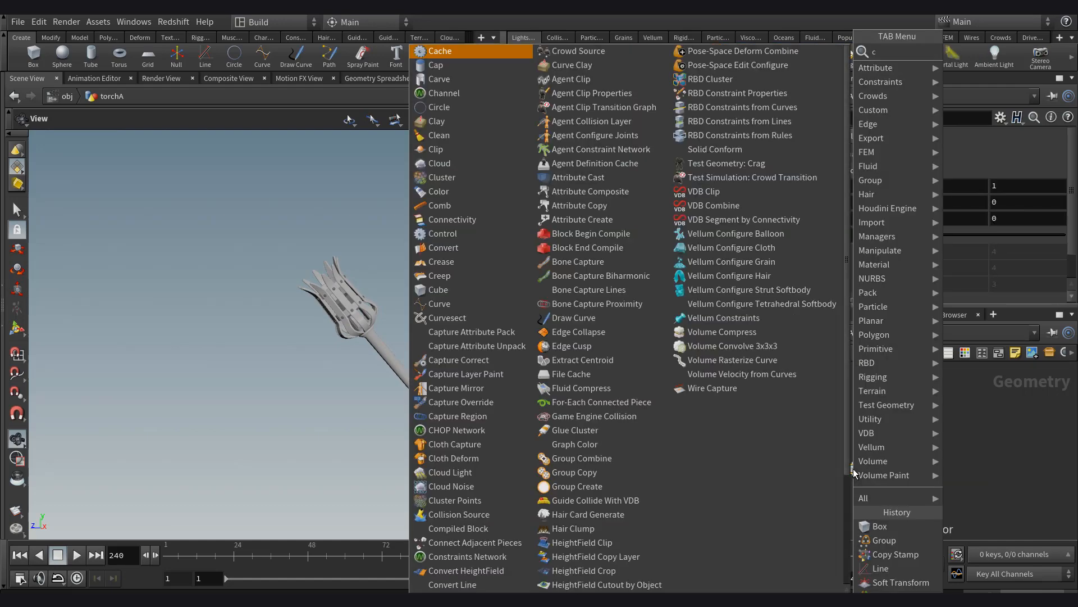
key("Return")
left_click(853, 500)
scroll(853, 498, "up", 3)
left_click(860, 494)
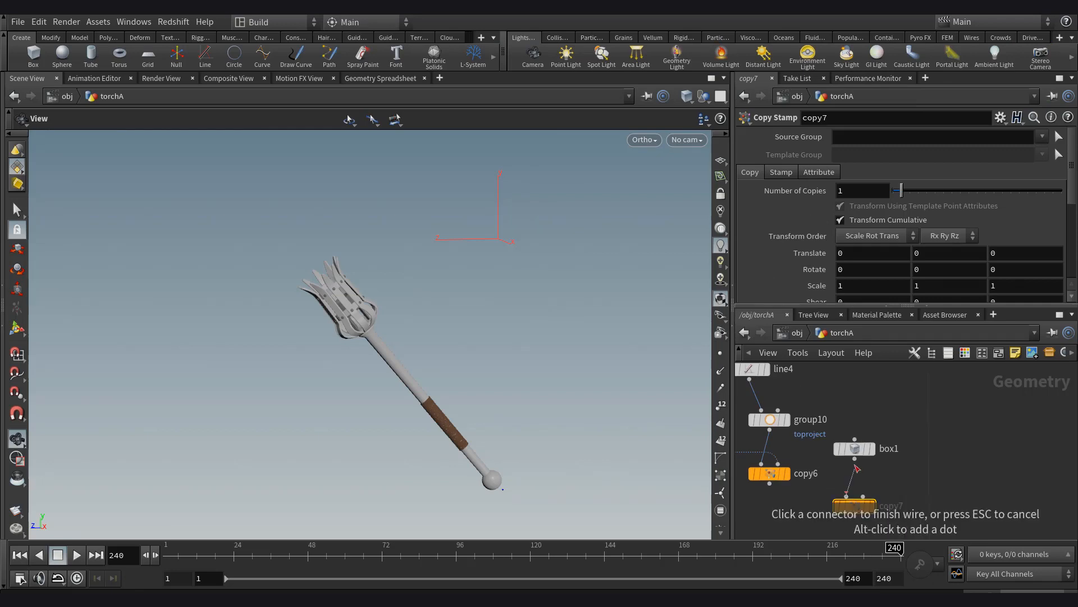
scroll(860, 493, "down", 2)
middle_click_drag(860, 492, 926, 475)
left_click(844, 446)
scroll(927, 474, "up", 2)
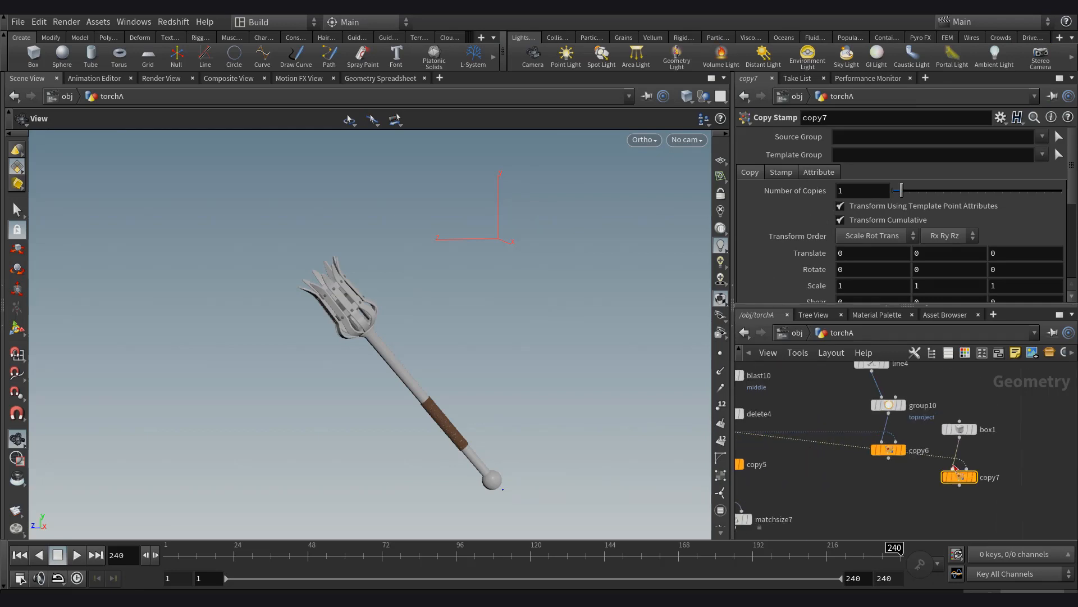
left_click(974, 478)
Set the size of box1 to 20, 0.3, 20.
left_click(964, 435)
middle_click_drag(938, 183, 618, 175)
middle_click_drag(995, 186, 1024, 181)
double_click(1023, 180)
type("20")
key("Return")
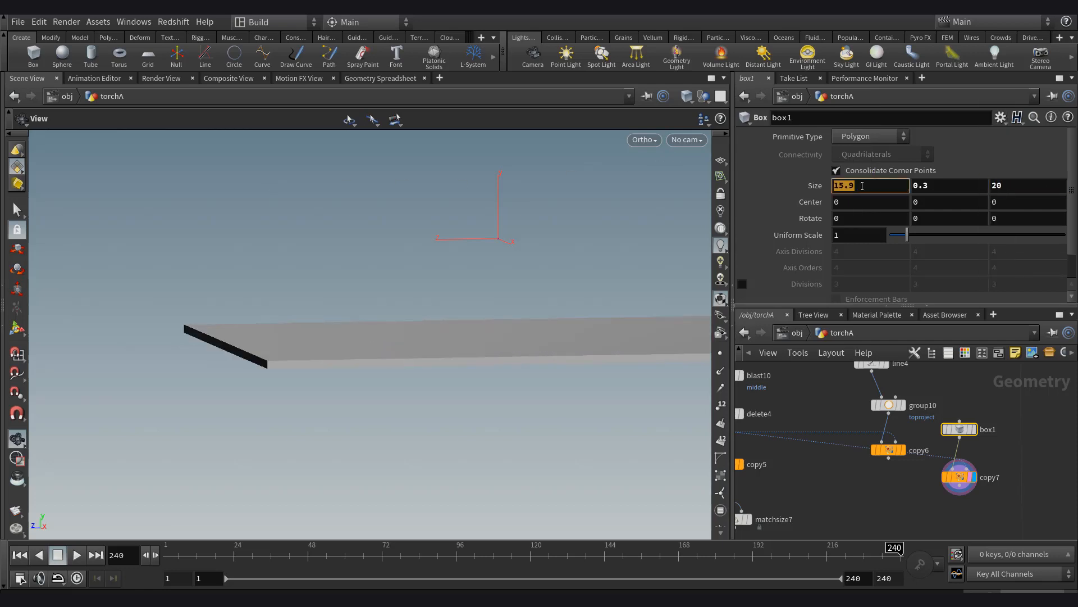
type("20")
key("Return")
Add a Boolean node beneath copy7.
scroll(890, 472, "down", 3)
left_click_drag(893, 495, 893, 471)
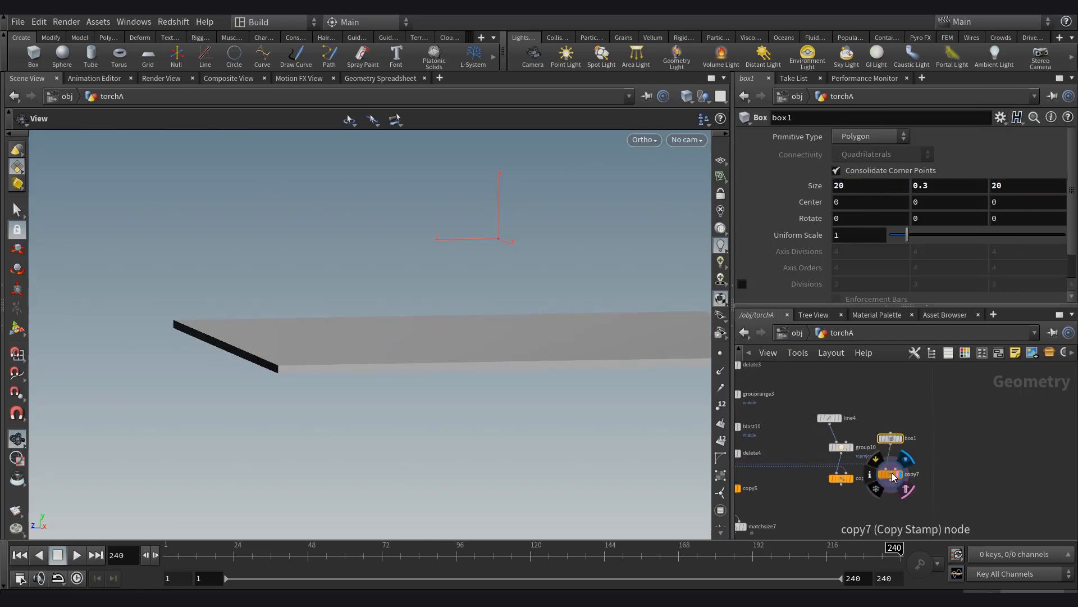
left_click(891, 481)
key("Tab")
type("bool")
key("Return")
left_click(889, 511)
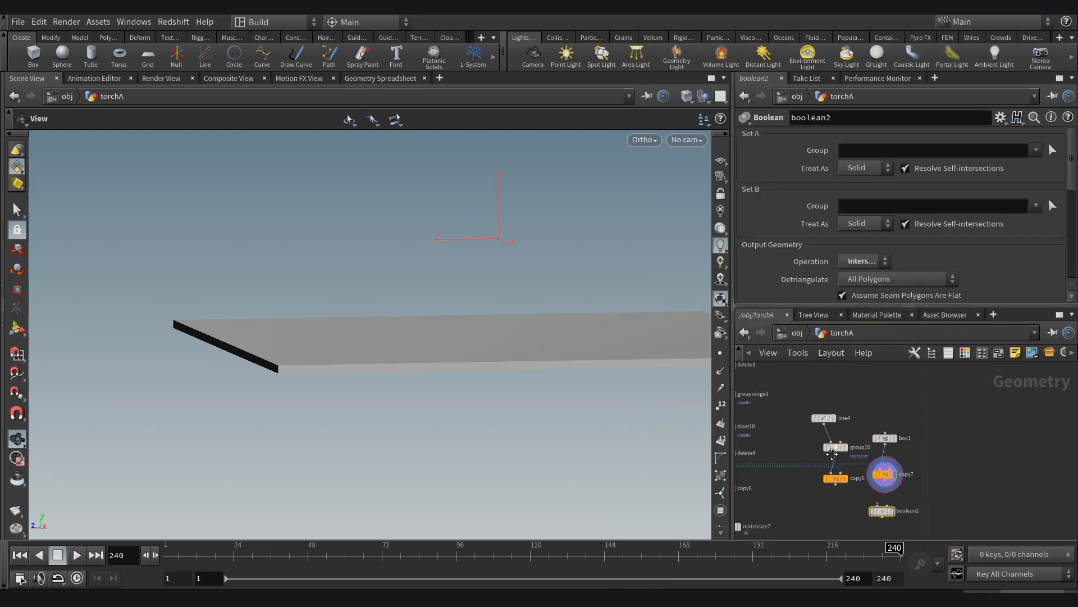
Insert a Null node into the long vertical wire and move it beside copy7.
scroll(892, 439, "down", 2)
key("Tab")
type("n")
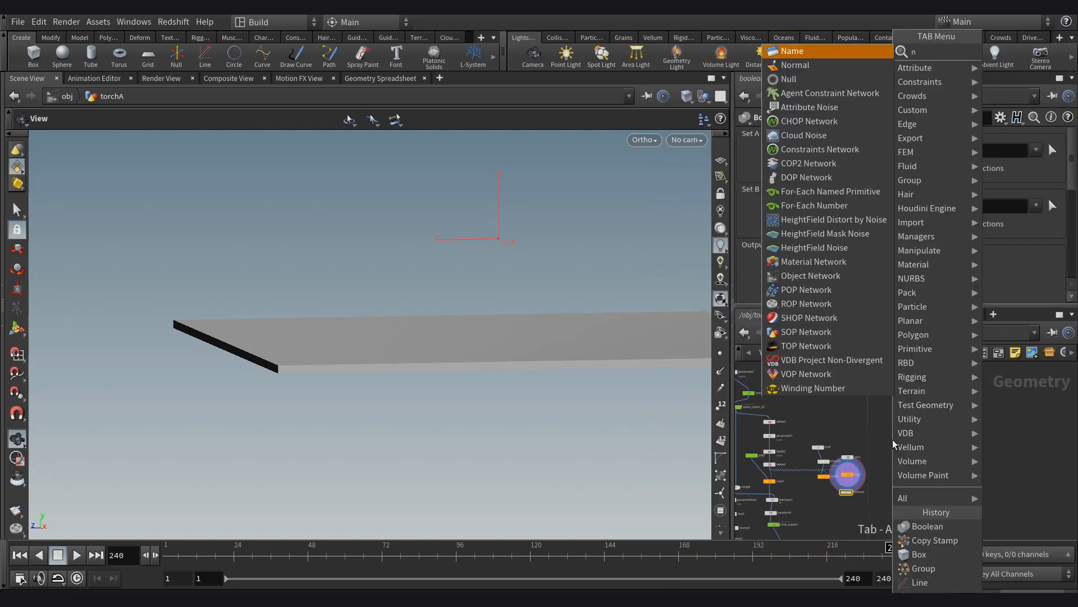
type("ull")
key("Return")
left_click(868, 439)
left_click_drag(869, 439, 874, 475)
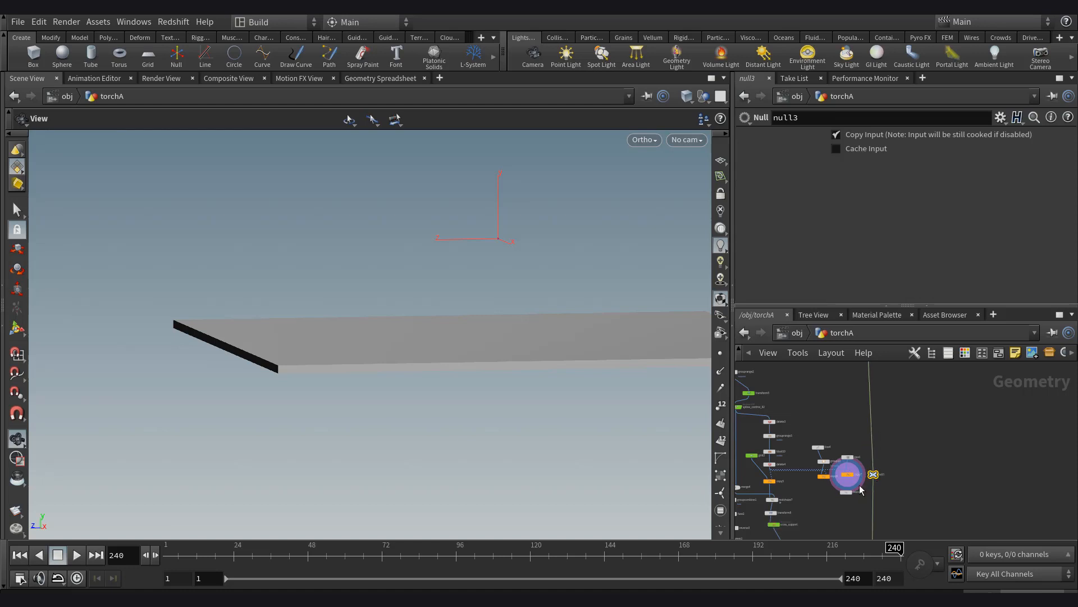
Connect null3 to the second input of boolean2 and inspect the null and Boolean outputs.
middle_click_drag(859, 486, 861, 463)
scroll(857, 482, "up", 4)
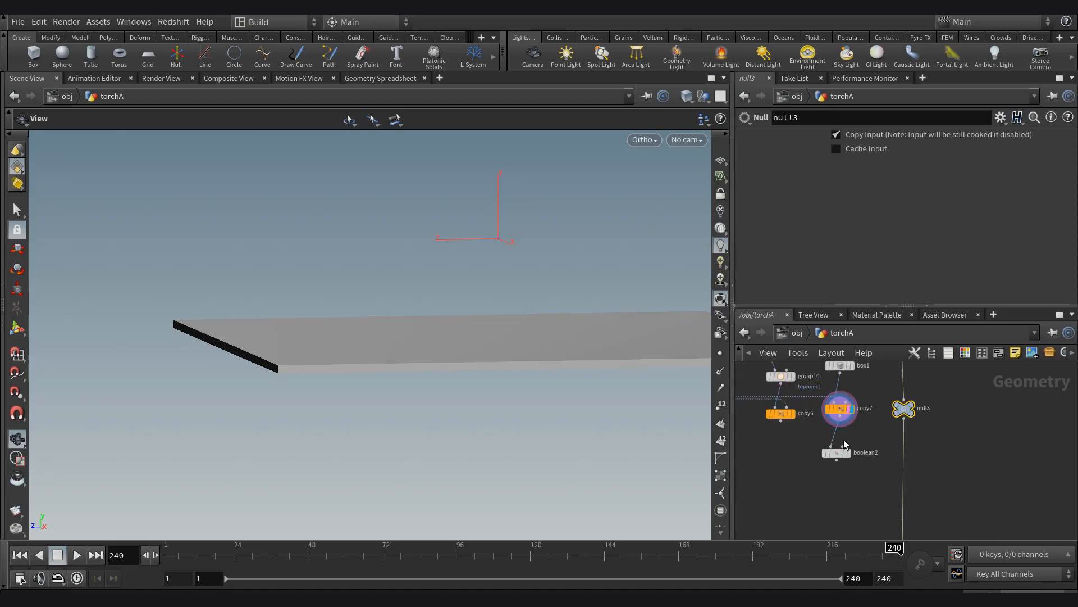
scroll(845, 443, "up", 2)
left_click_drag(842, 449, 929, 410)
scroll(834, 458, "up", 2)
left_click(862, 454)
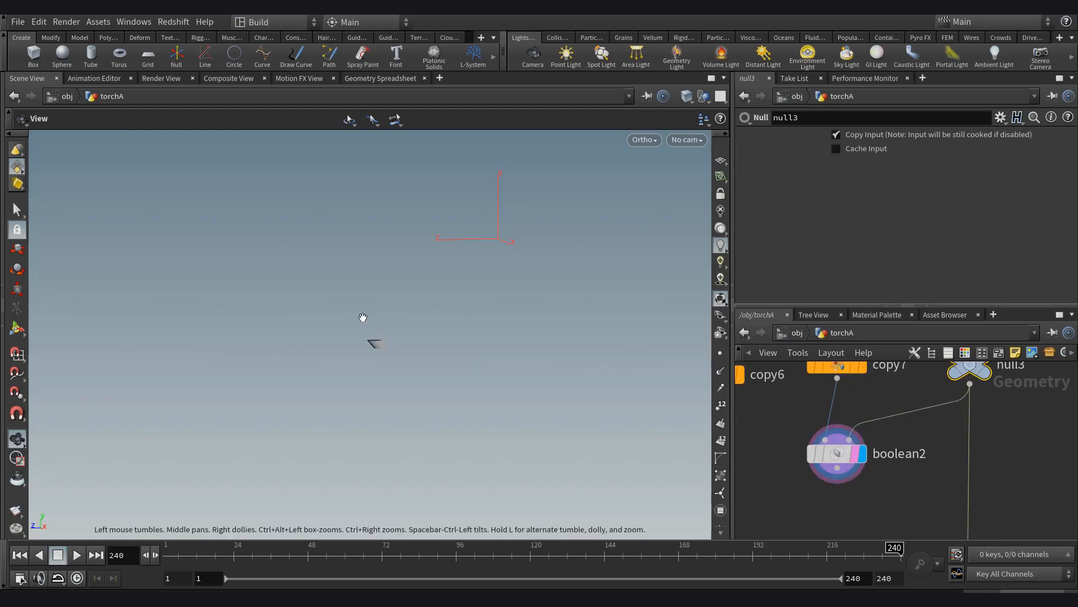
left_click_drag(457, 341, 467, 361)
middle_click_drag(1026, 416, 1019, 458)
left_click(993, 374)
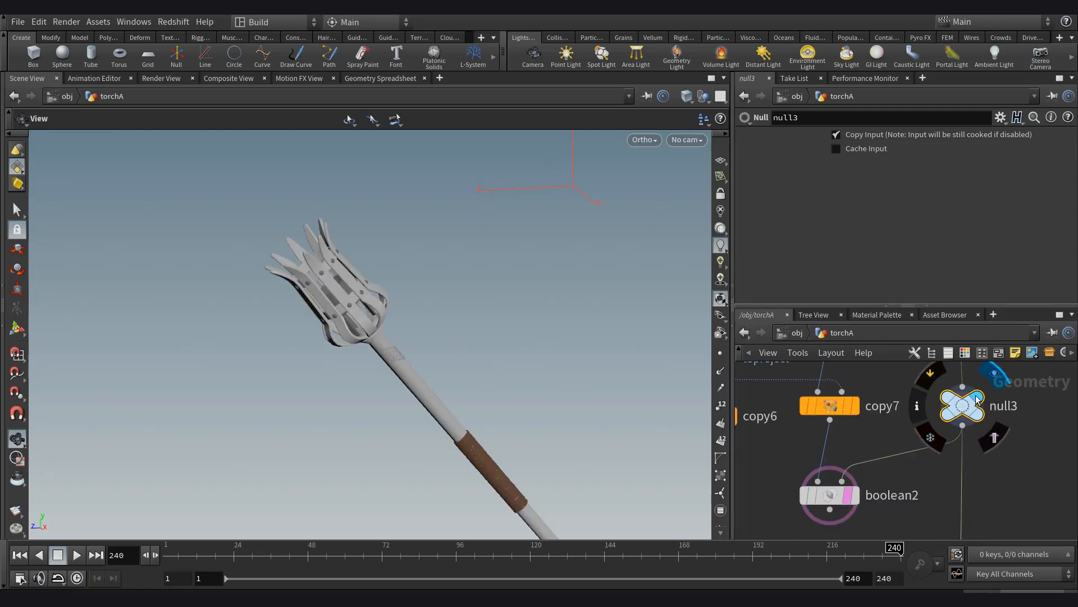
left_click(856, 495)
left_click(830, 493)
Add a Ray node beneath copy6, feed it copy6 and boolean2 as inputs, and display it.
scroll(814, 438, "down", 2)
middle_click_drag(786, 438, 921, 428)
left_click(854, 413)
middle_click_drag(872, 484, 873, 475)
key("Tab")
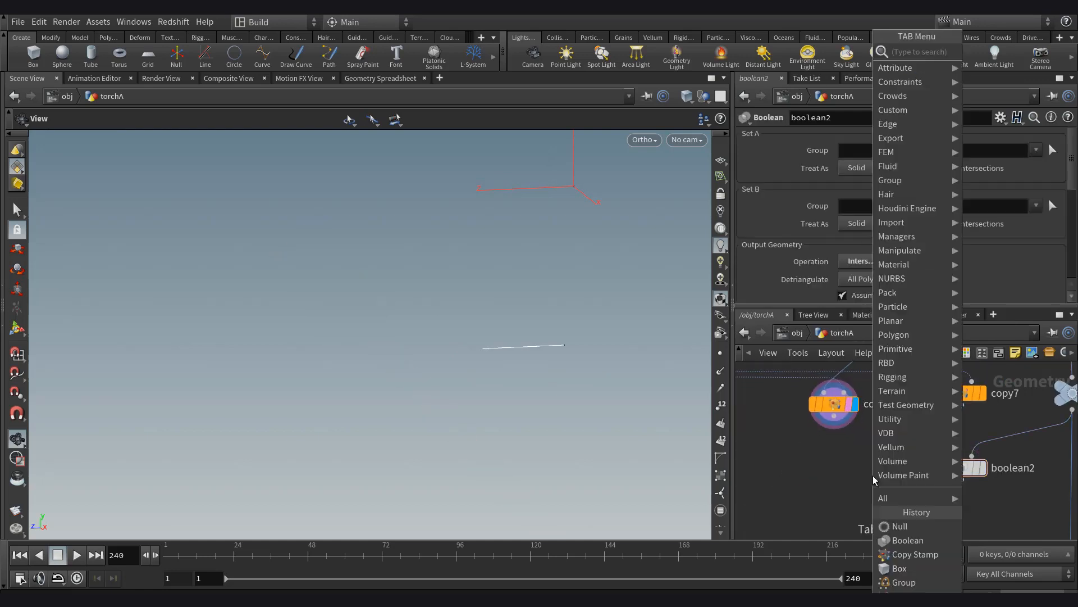
type("ray")
key("Return")
left_click(850, 483)
left_click_drag(835, 416, 844, 477)
left_click_drag(852, 481, 844, 491)
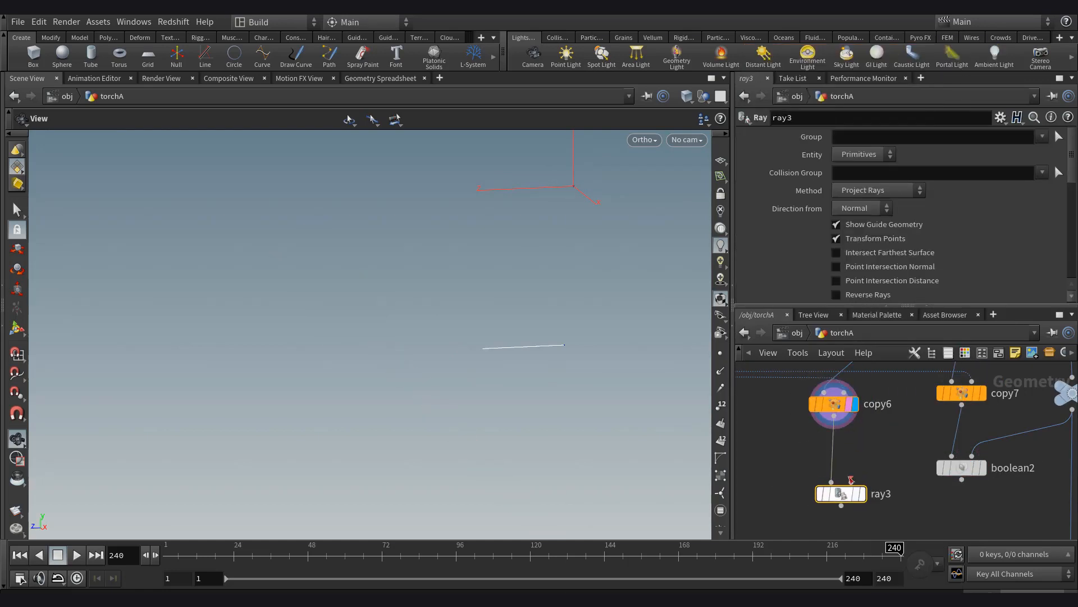
left_click_drag(962, 479, 849, 485)
left_click(856, 496)
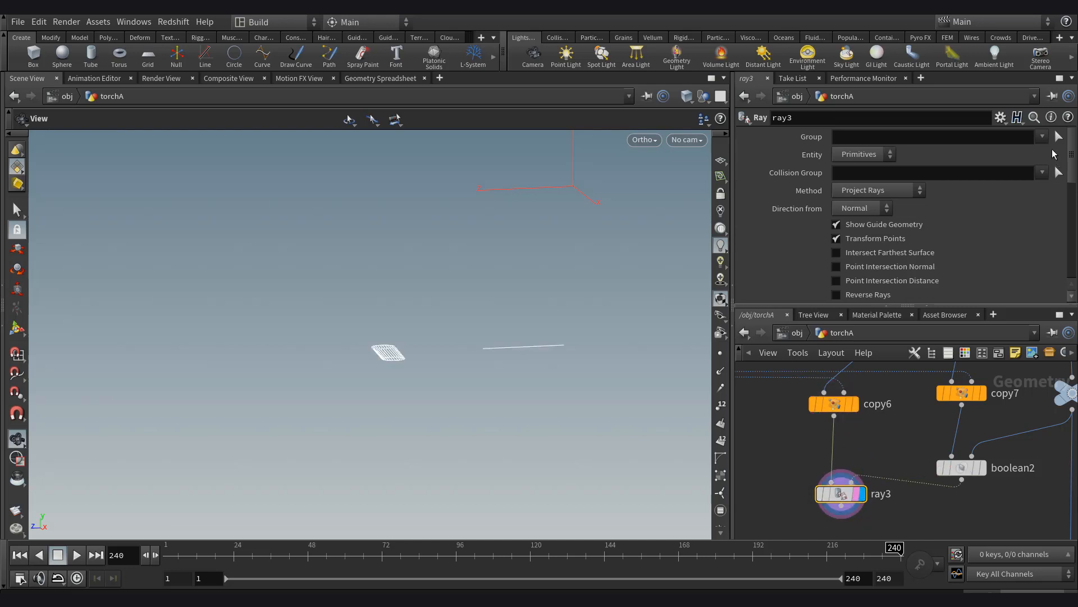
Restrict ray3 to the toproject group and set its method to Minimum Distance.
left_click(1025, 152)
left_click(868, 191)
left_click(870, 191)
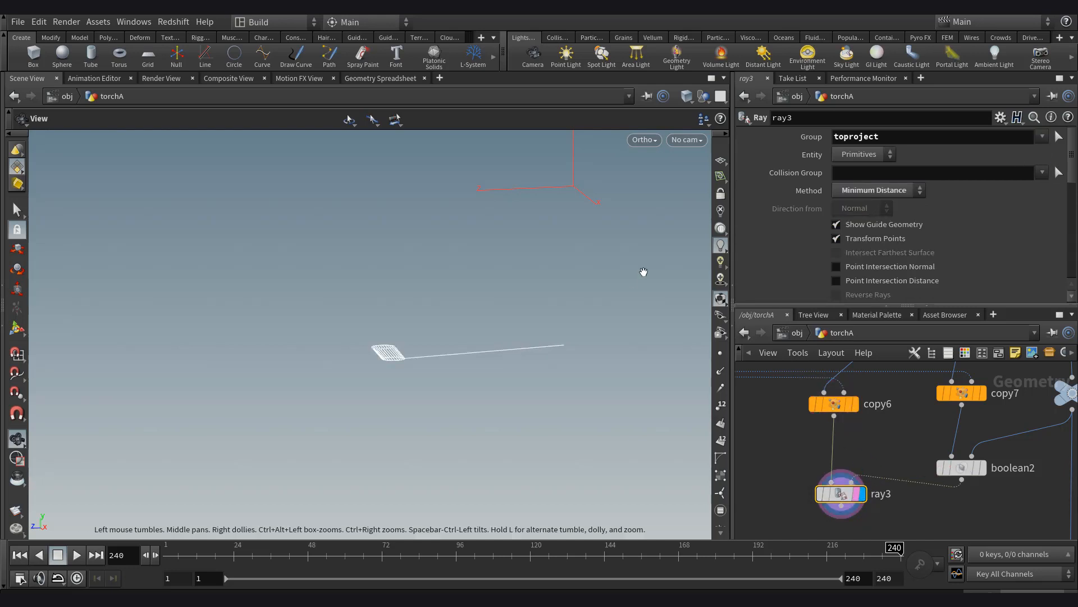
scroll(874, 448, "down", 5)
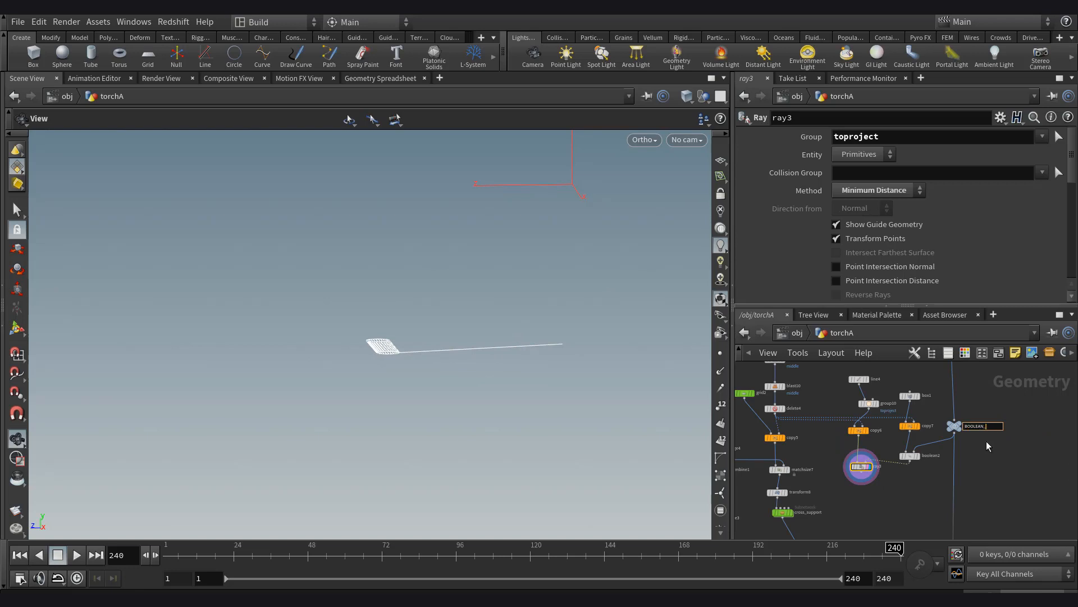
Add a Circle node near ray3.
key("Tab")
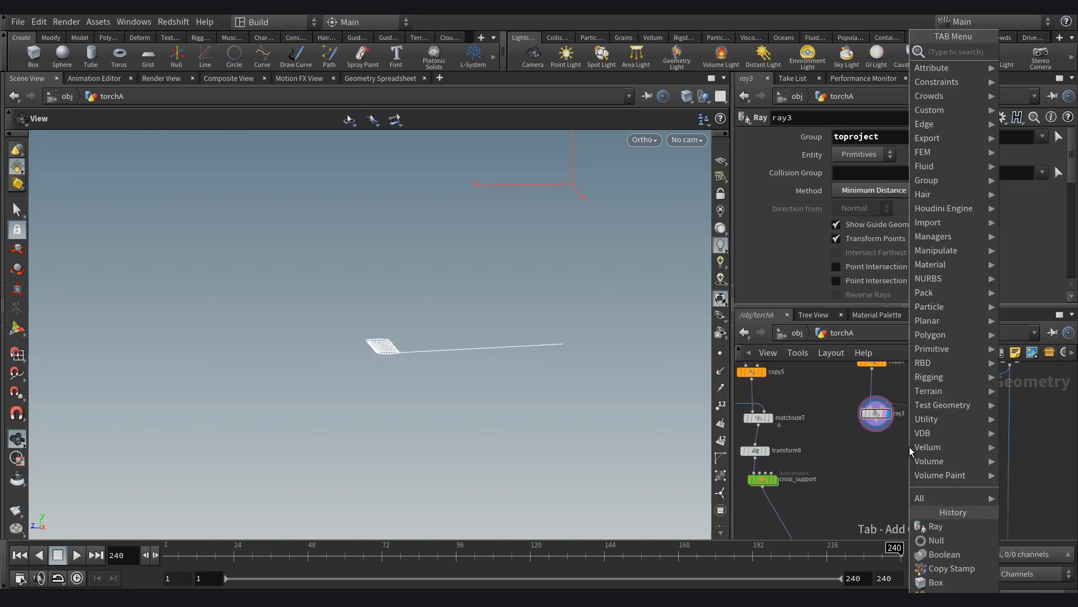
type("circle")
key("Return")
left_click(908, 447)
Add a Copy Stamp node beneath ray3, feed it circle1 and ray3 as inputs, and display it.
key("Tab")
type("copys")
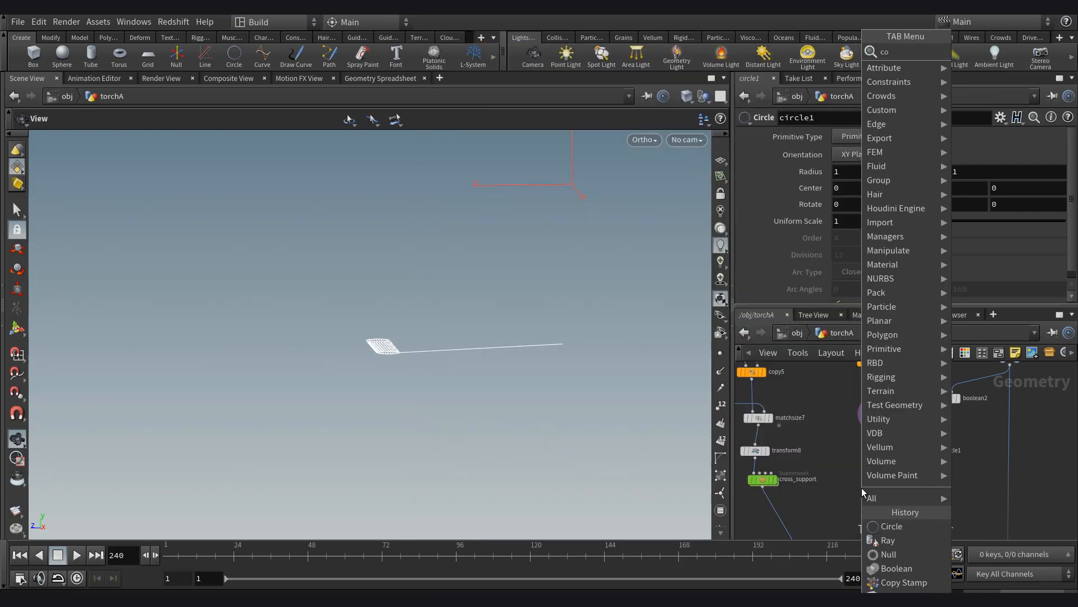
key("Return")
left_click(862, 488)
left_click_drag(855, 477, 927, 457)
left_click(868, 481)
left_click(876, 420)
left_click(873, 490)
left_click_drag(873, 490, 873, 494)
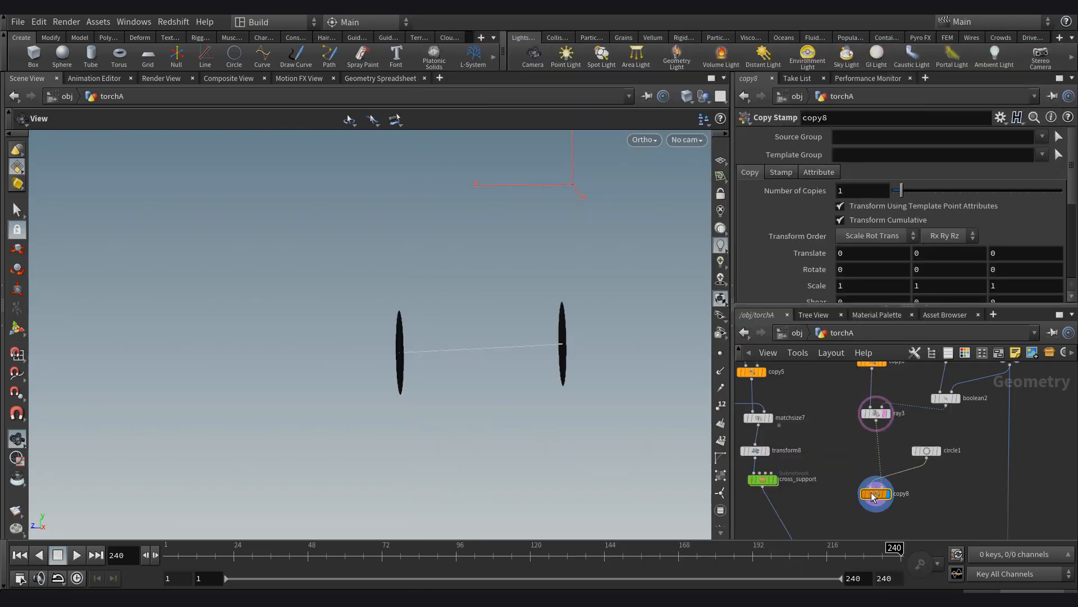
Set circle1 to the ZX Plane orientation and Polygon type with 14 divisions.
left_click(927, 451)
left_click(860, 154)
left_click(854, 183)
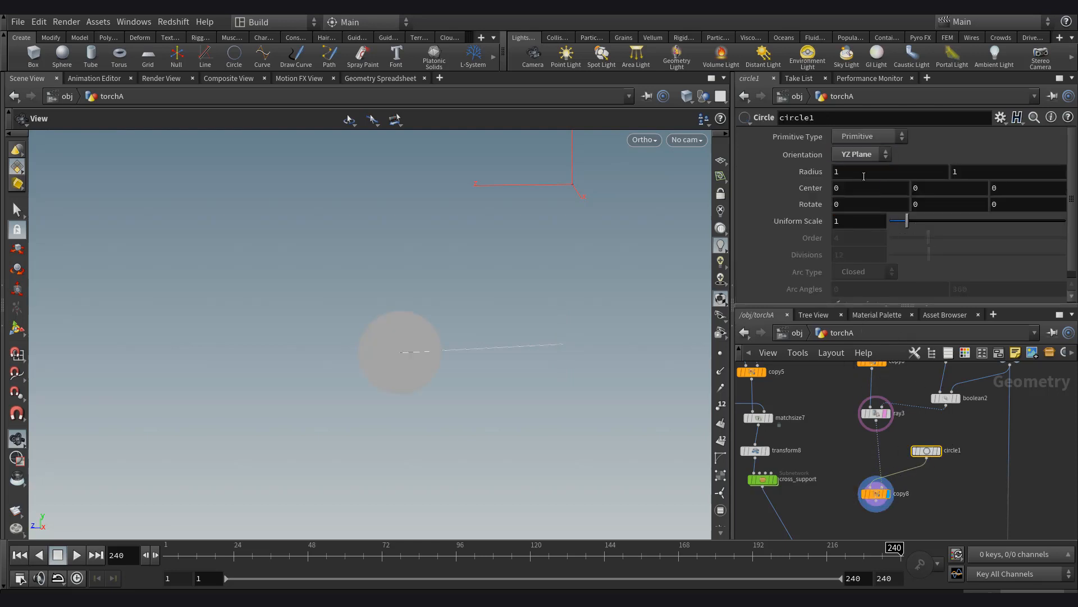
left_click(859, 157)
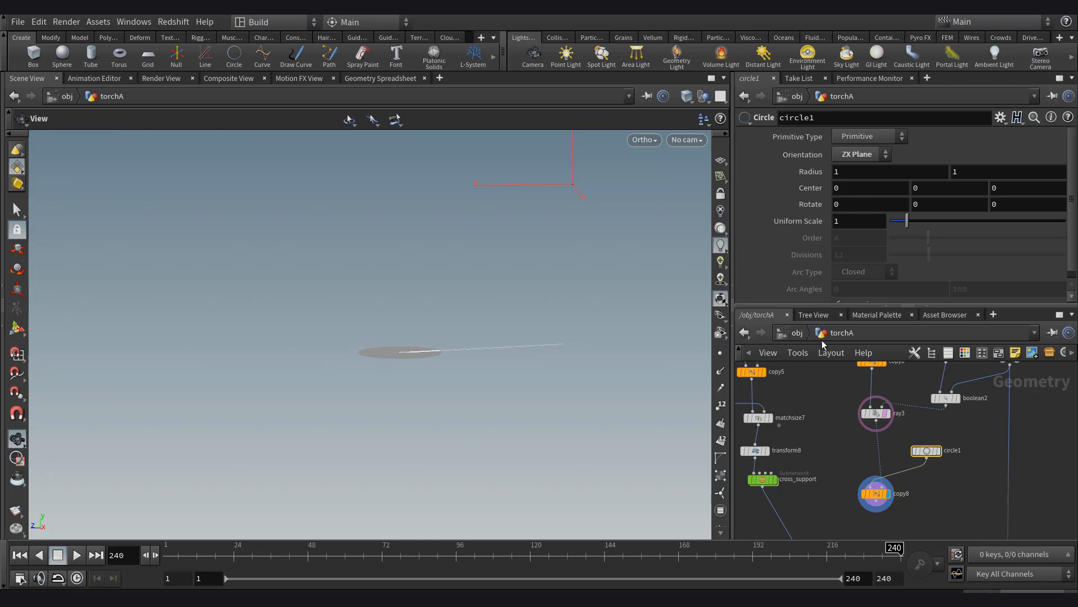
left_click(869, 137)
left_click(868, 172)
middle_click_drag(295, 414, 702, 264)
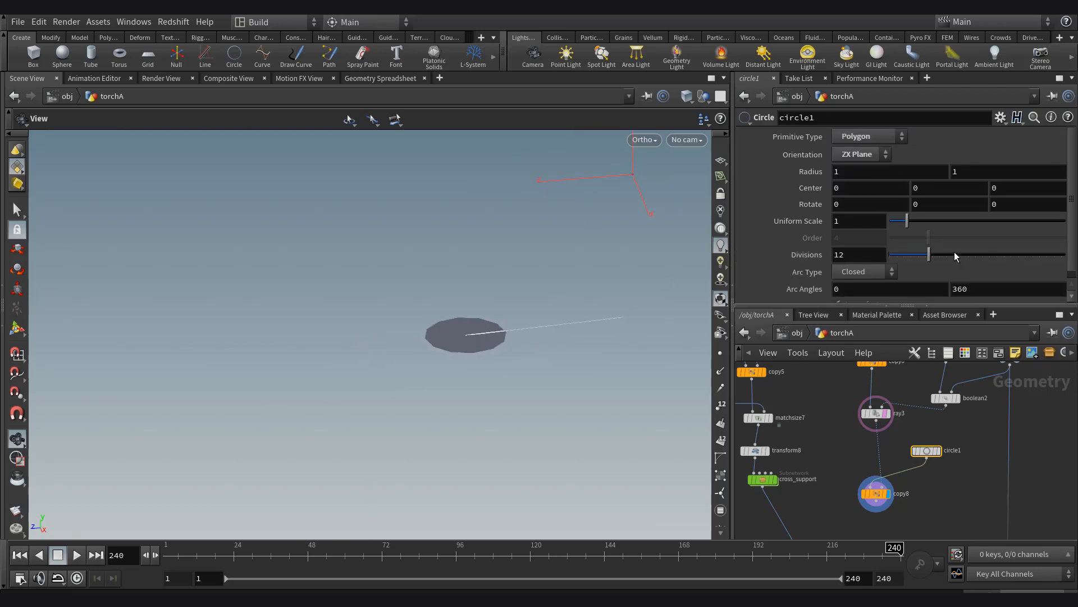
Add a PolyWire node beneath copy8, display it, and set its divisions to 6.
scroll(899, 469, "down", 2)
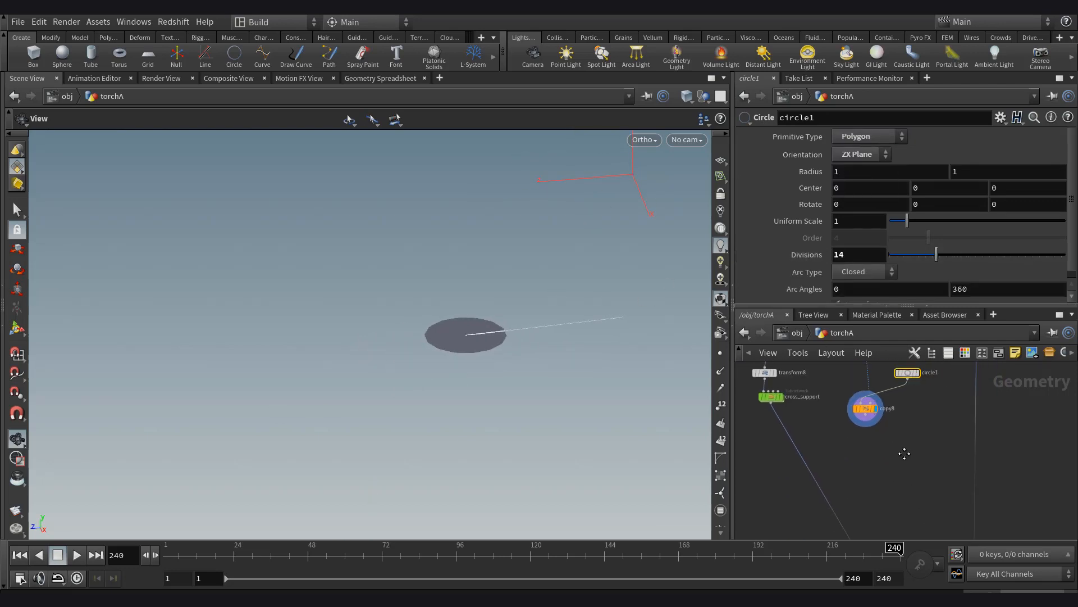
key("Tab")
type("polyw")
key("Return")
left_click(865, 460)
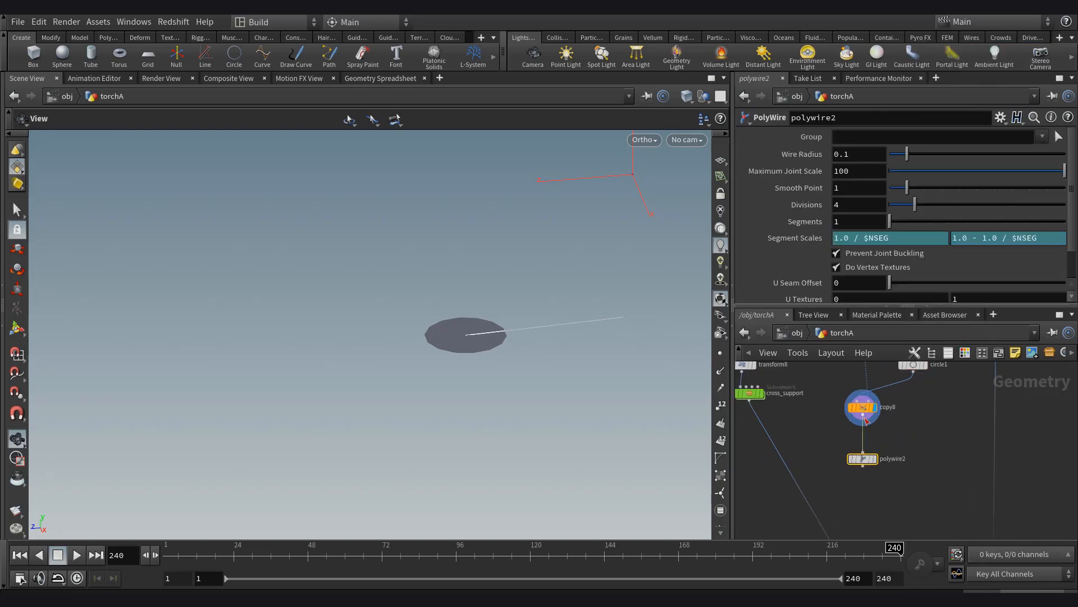
scroll(867, 444, "up", 3)
scroll(870, 438, "down", 1)
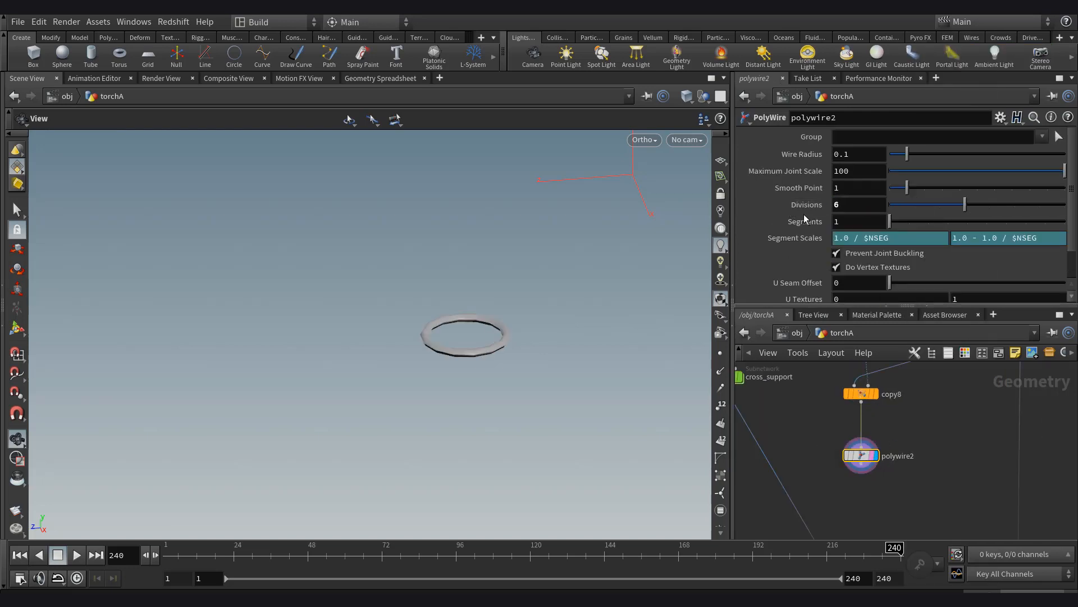
Connect polywire2 to the torch's final Merge node and display the merged model.
scroll(905, 436, "down", 3)
scroll(907, 438, "up", 2)
left_click(860, 423)
scroll(905, 469, "down", 2)
middle_click_drag(905, 469, 881, 387)
scroll(903, 461, "up", 2)
left_click(912, 497)
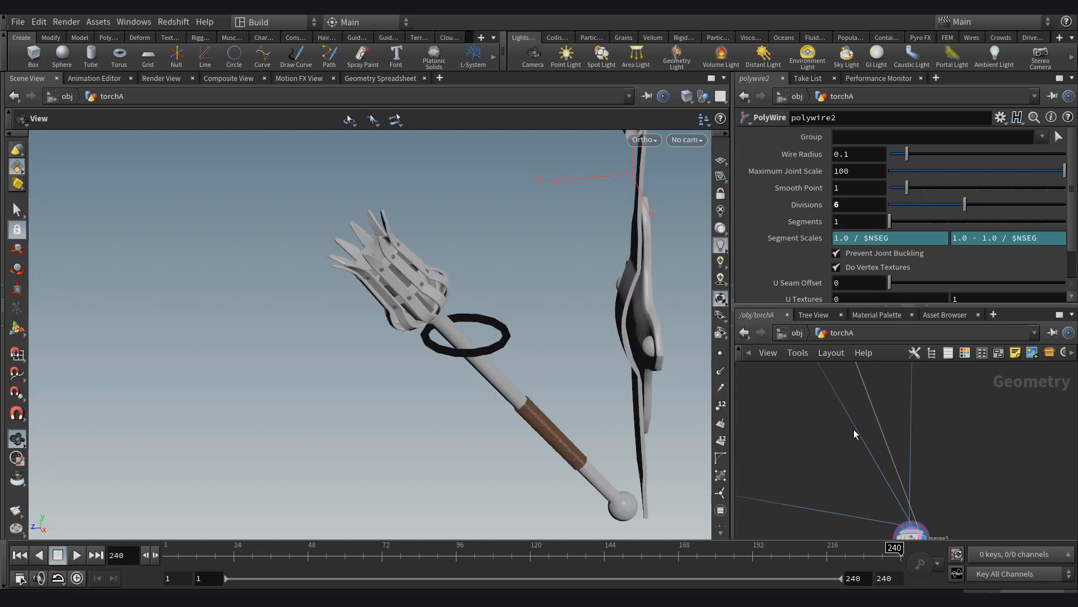
Insert a Normal node into the wire between polywire2 and the Merge node.
middle_click_drag(854, 429, 885, 423)
key("Tab")
type("normal")
key("Return")
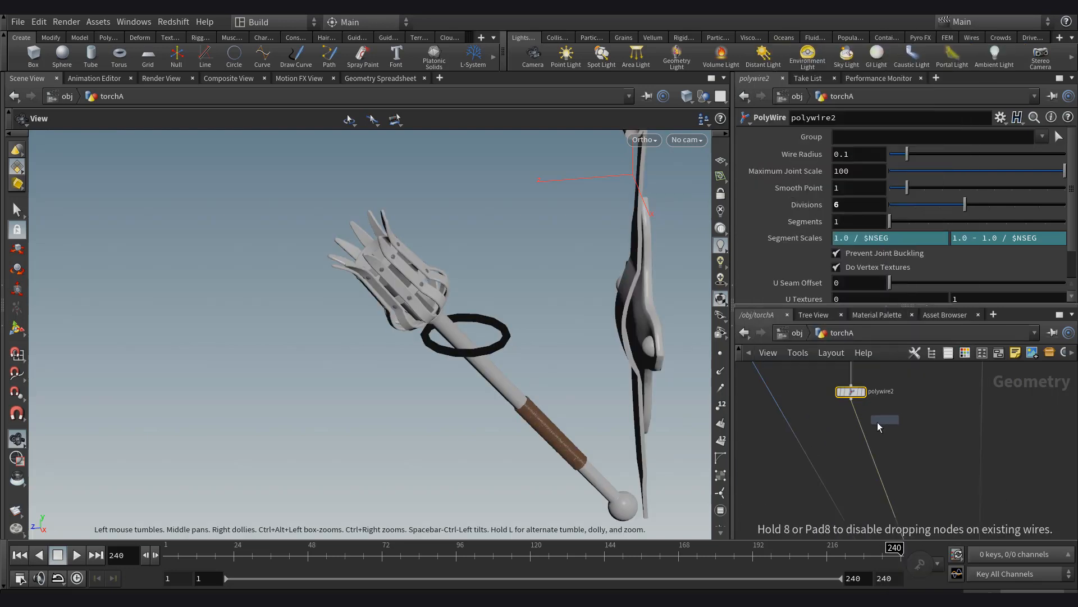
left_click(863, 435)
Set circle1's uniform scale to 0.54 and reduce the wire radius of polywire2.
scroll(886, 419, "down", 3)
left_click(892, 406)
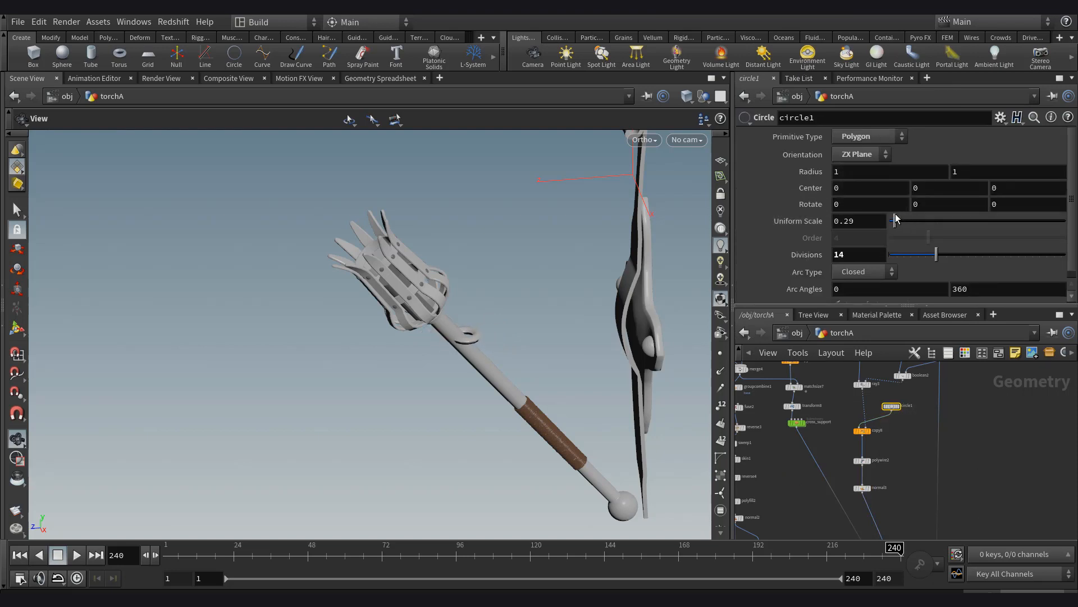
scroll(899, 443, "up", 3)
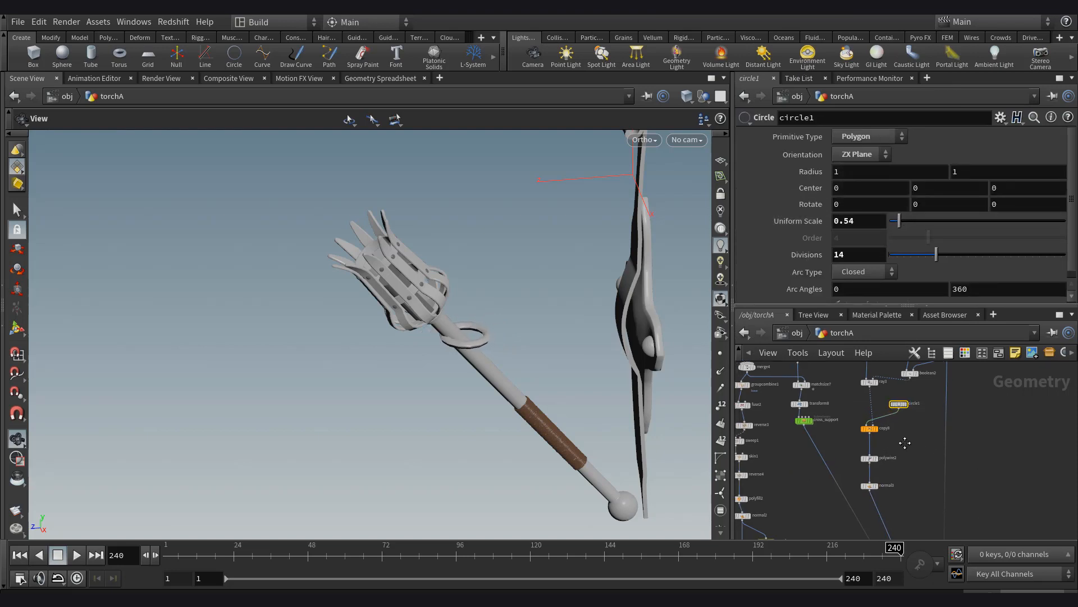
left_click(866, 436)
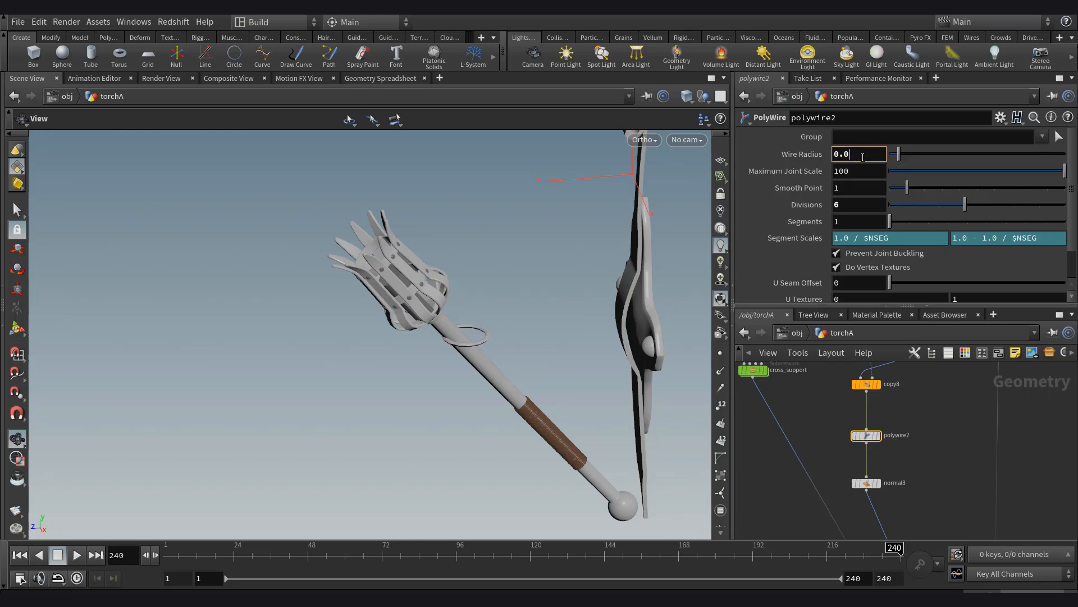
Adjust circle1's center along X and Z to reposition the ring, and display ray3.
middle_click_drag(917, 366, 903, 458)
left_click_drag(900, 431, 897, 429)
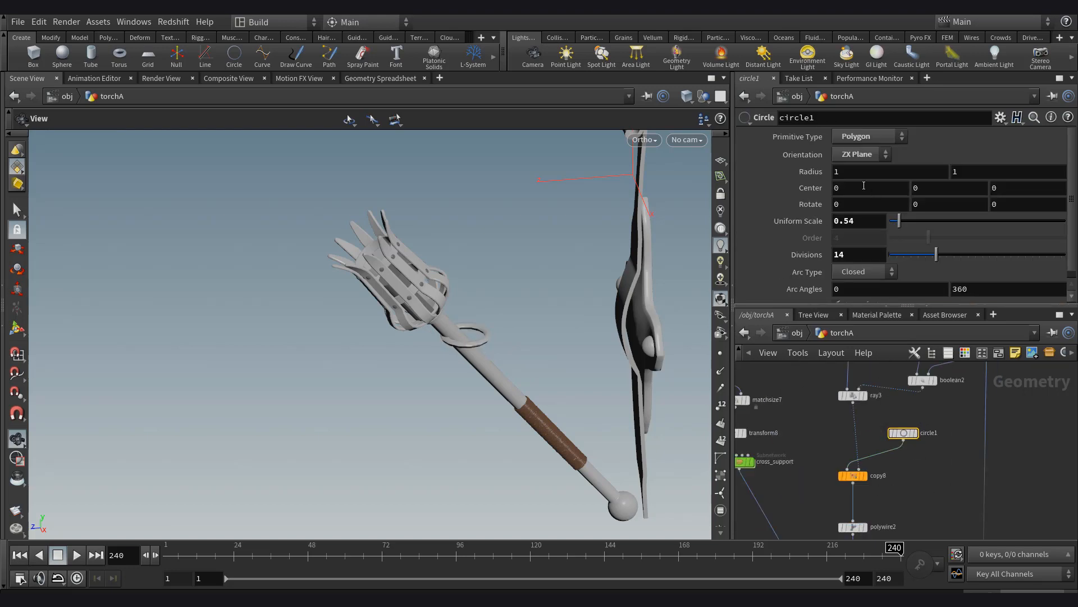
middle_click_drag(863, 187, 876, 188)
middle_click_drag(1000, 187, 1025, 188)
left_click_drag(506, 337, 534, 303)
scroll(932, 382, "up", 1)
middle_click_drag(933, 379, 891, 407)
left_click(804, 421)
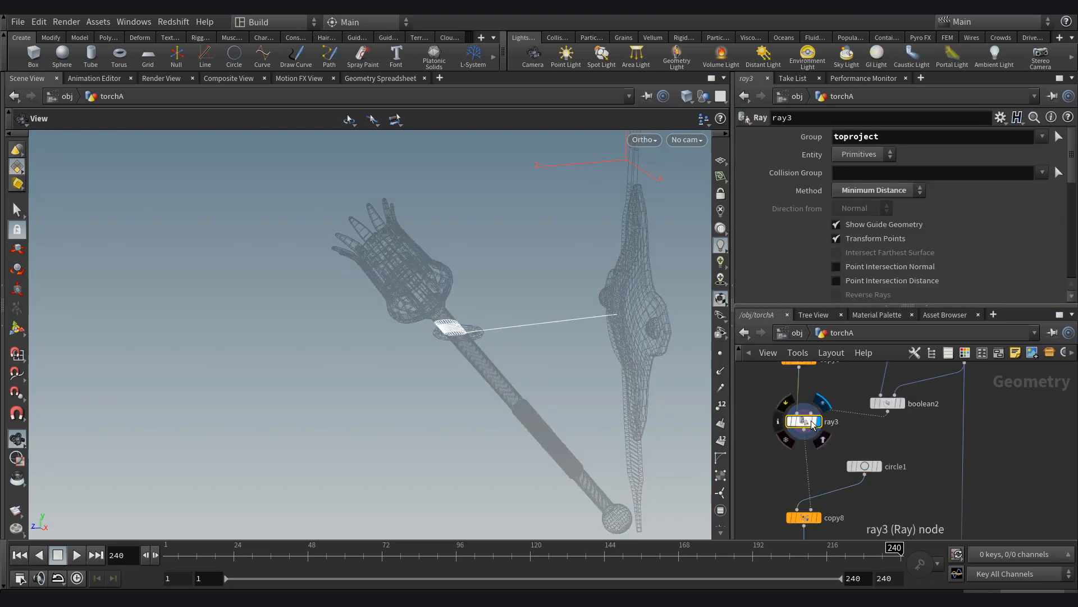
Insert a Null node into the wire between cross_support and the Merge node.
scroll(855, 440, "down", 8)
key("Tab")
type("null")
key("Return")
left_click(822, 471)
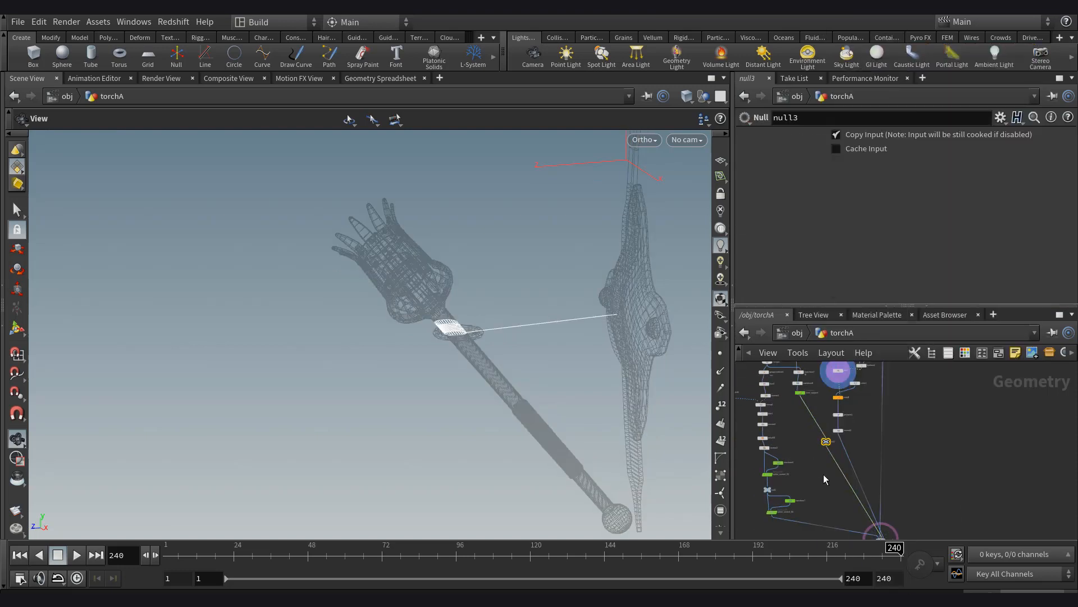
Display the new null below cross_support, color it blue and rename it OUTPOUT_CROSS.
middle_click_drag(823, 474, 843, 421)
scroll(820, 442, "up", 5)
left_click(825, 440)
left_click(965, 352)
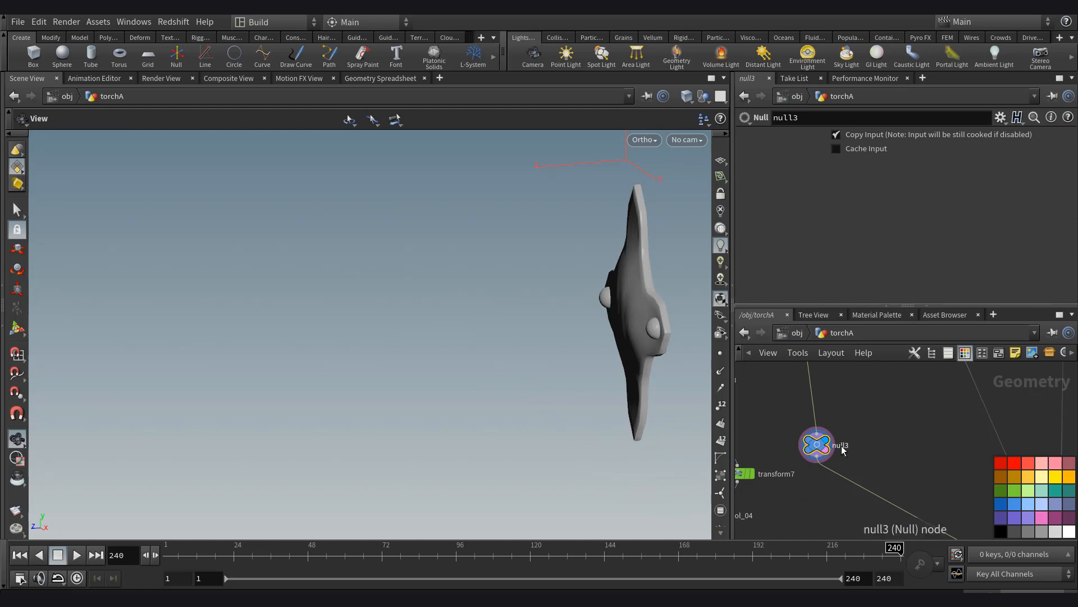
left_click(842, 446)
type("OUTPOUT_CROSS")
key("Return")
Duplicate the OUTPOUT_CROSS null into the wire below spline_control_04 and rename the copy OUTPOUT_BASE_SUPPORT.
key("ctrl+c")
scroll(834, 449, "down", 4)
key("ctrl+v")
left_click_drag(849, 449, 808, 486)
double_click(889, 476)
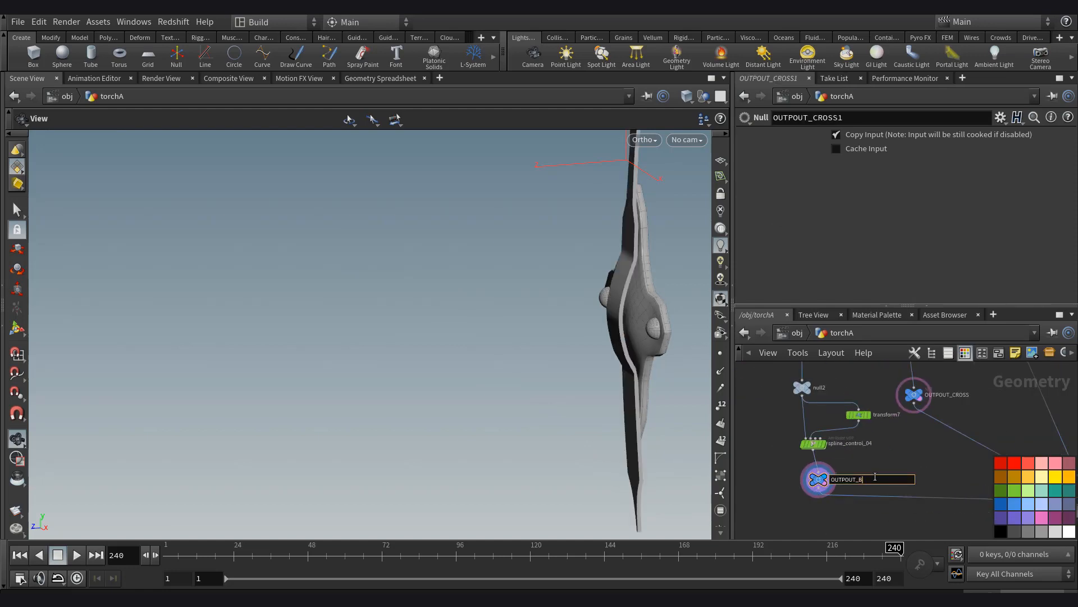
type("SE_SUPPORT")
key("Return")
Duplicate the OUTPOUT_BASE_SUPPORT null and insert the copy into the wire below normal3.
key("ctrl+c")
scroll(780, 493, "down", 4)
middle_click_drag(869, 397, 854, 458)
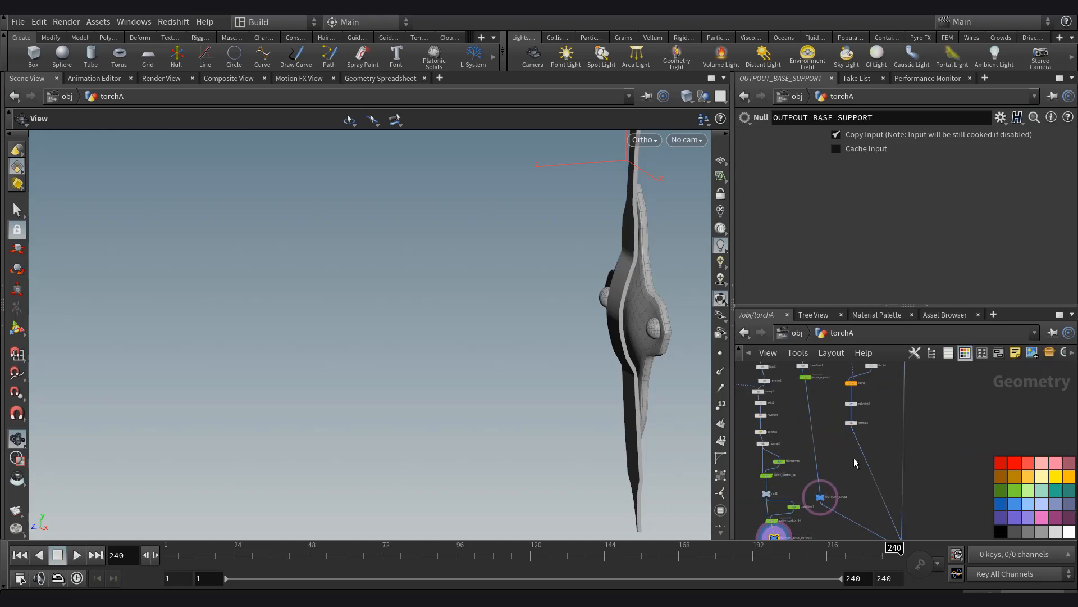
scroll(853, 457, "up", 4)
key("ctrl+v")
left_click_drag(854, 461, 847, 510)
scroll(949, 365, "down", 3)
scroll(936, 433, "up", 3)
Rename the null below normal3 as OUTPOUT_WIRE_SUPPORT.
double_click(936, 447)
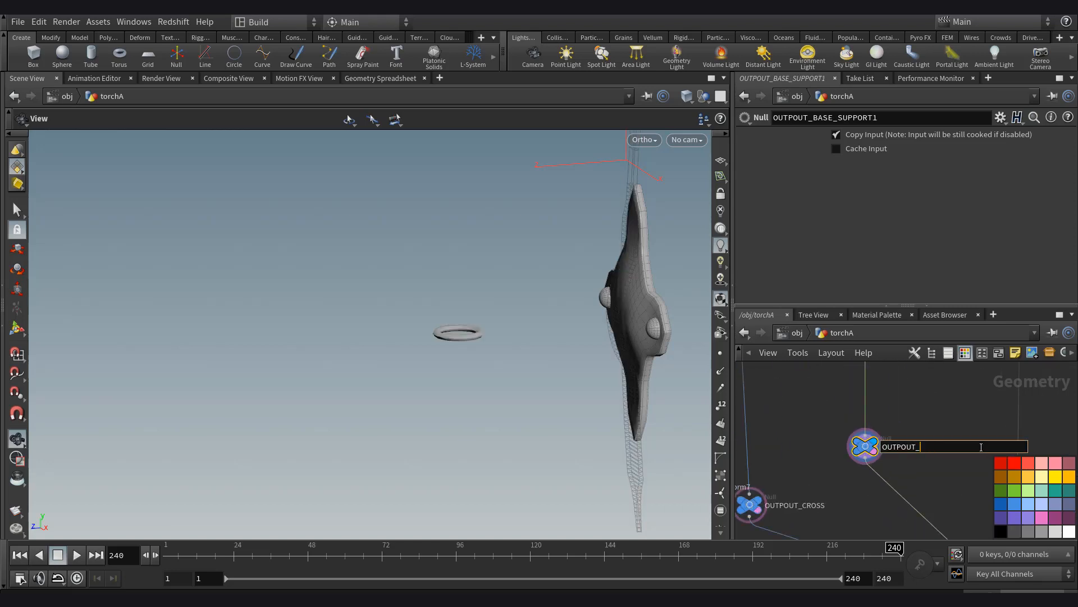
type("OUTPOUT_WIRE1")
key("Return")
scroll(947, 393, "down", 1)
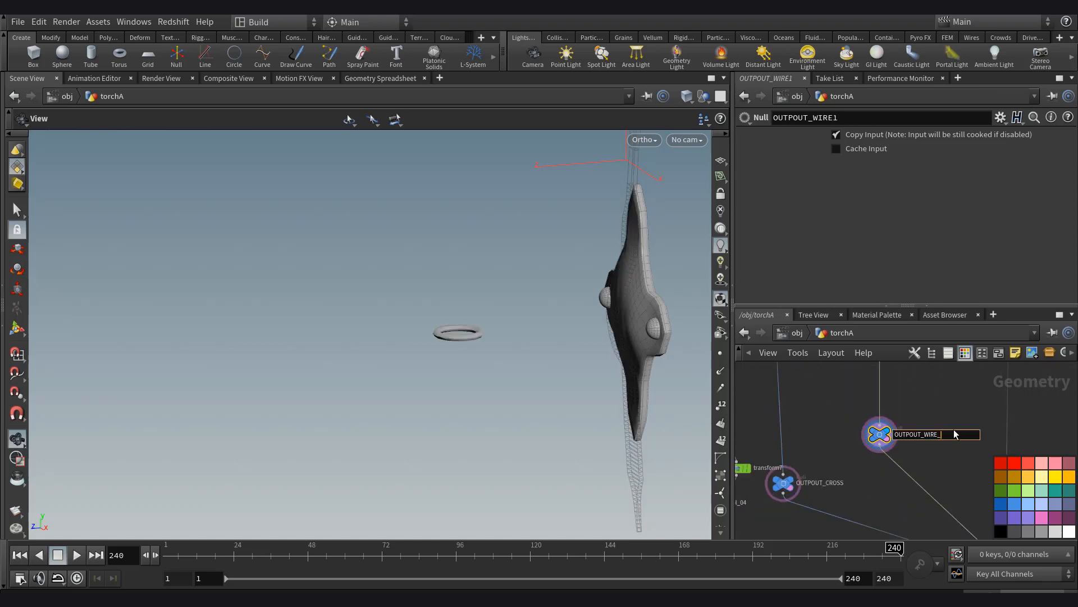
type("SUPPORT")
key("Return")
Display normal3 and add another Ray node beside copy8.
scroll(953, 435, "down", 3)
scroll(907, 441, "up", 3)
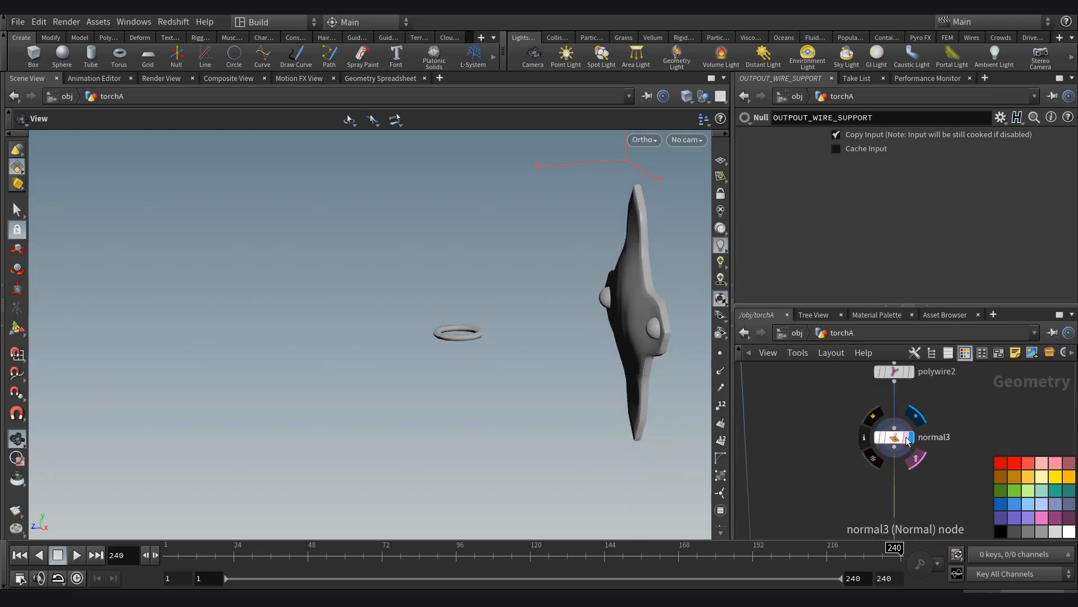
scroll(909, 441, "down", 5)
key("Tab")
type("ra")
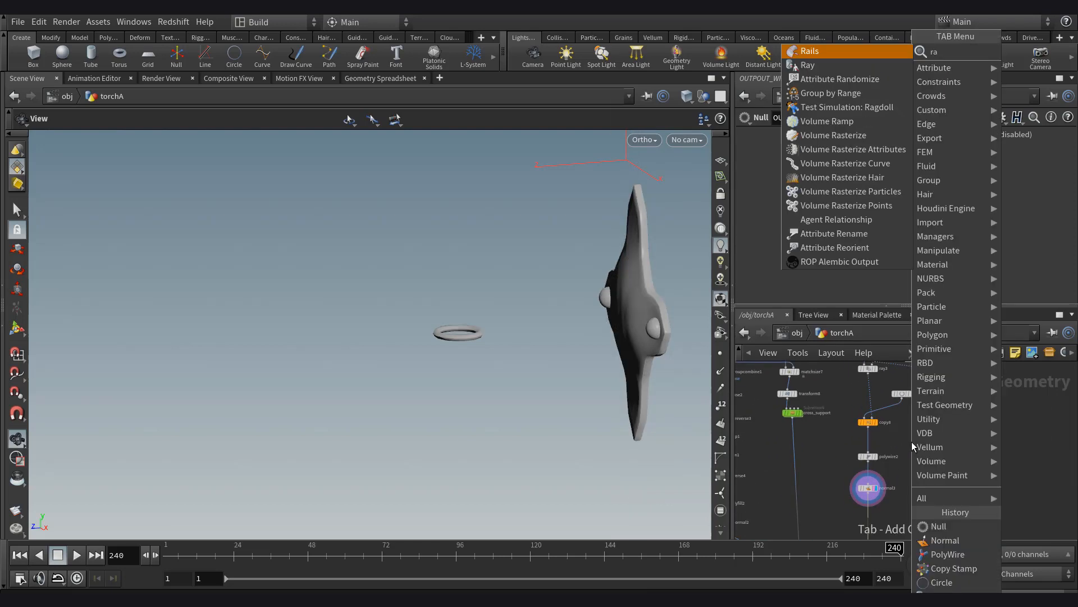
type("y")
key("Return")
left_click(878, 432)
left_click_drag(878, 431, 901, 441)
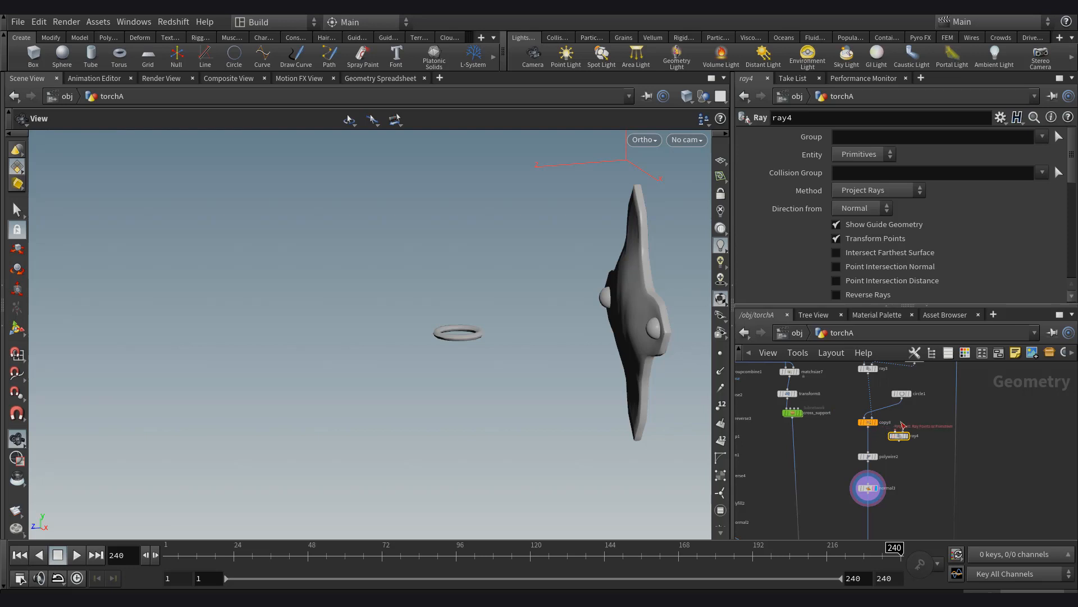
Feed ray4 with ray3 as first input and copy8 as second input, and display it.
scroll(902, 423, "up", 3)
left_click(891, 438)
middle_click_drag(896, 416, 904, 460)
left_click(851, 383)
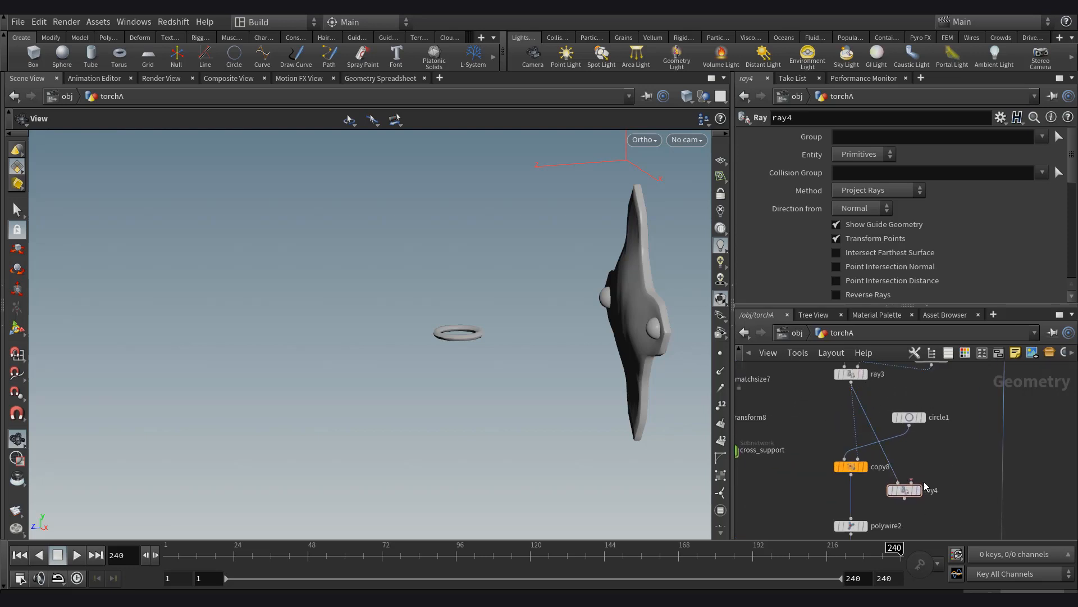
left_click(911, 482)
left_click(851, 475)
scroll(919, 492, "up", 3)
left_click(923, 465)
left_click(925, 514)
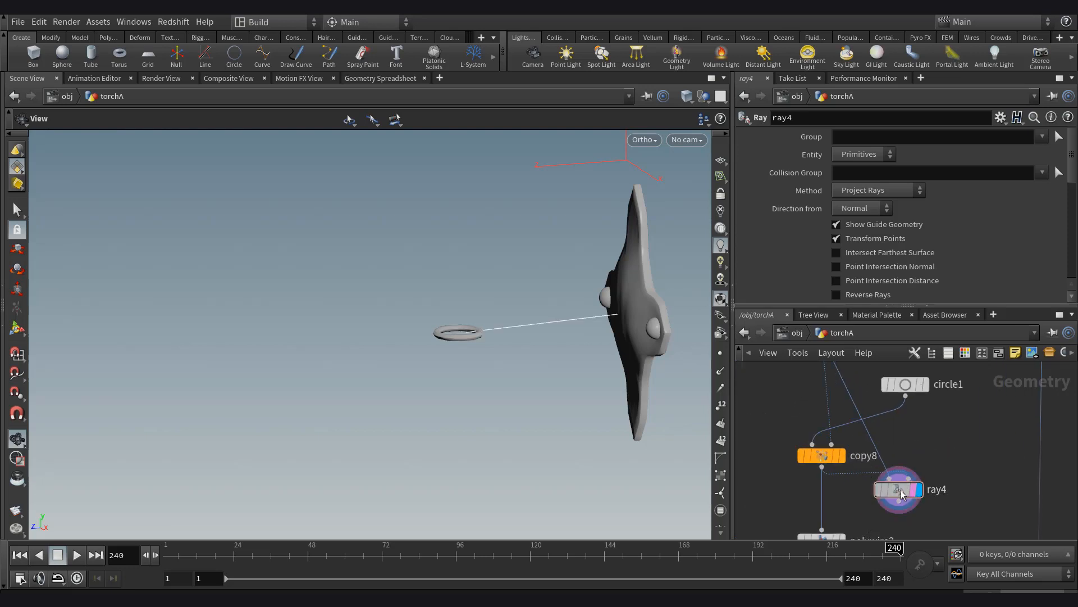
Set ray4's method to Minimum Distance and restrict it to the toproject group.
left_click(881, 190)
left_click(874, 205)
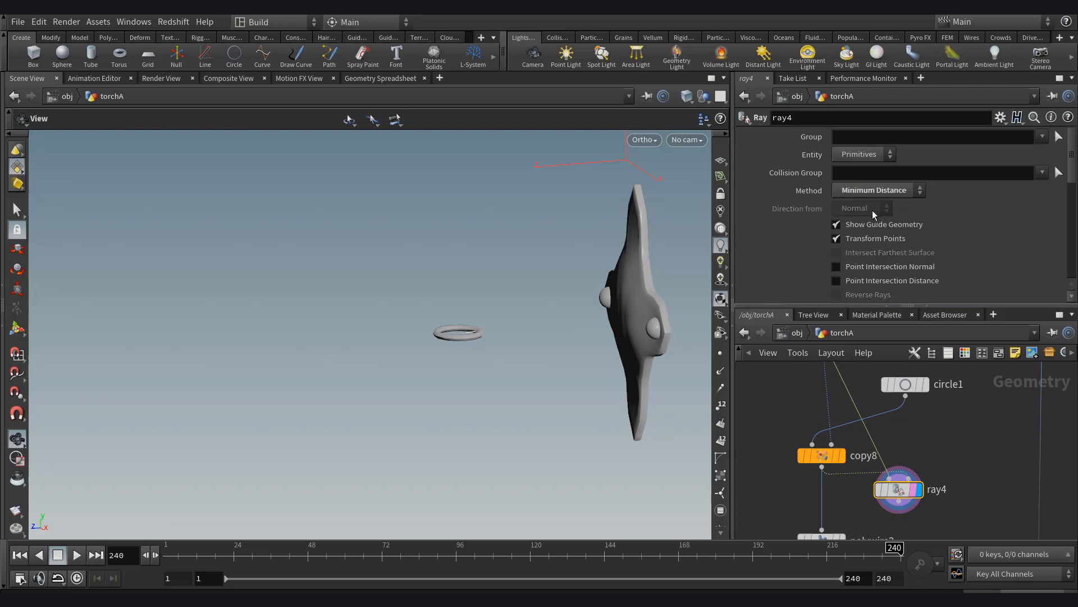
left_click(1042, 137)
left_click(1035, 153)
scroll(474, 317, "up", 5)
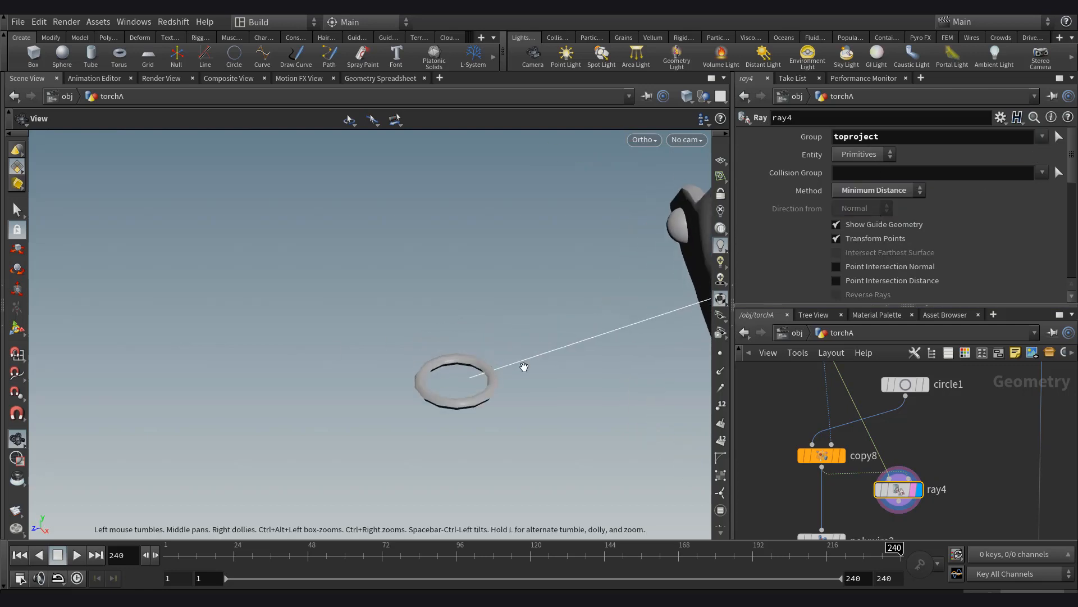
Replace ray4's second input with polywire2's output and place ray4 lower, beside polywire2.
mouse_move(904, 508)
middle_click_drag(903, 510, 904, 451)
scroll(905, 451, "down", 1)
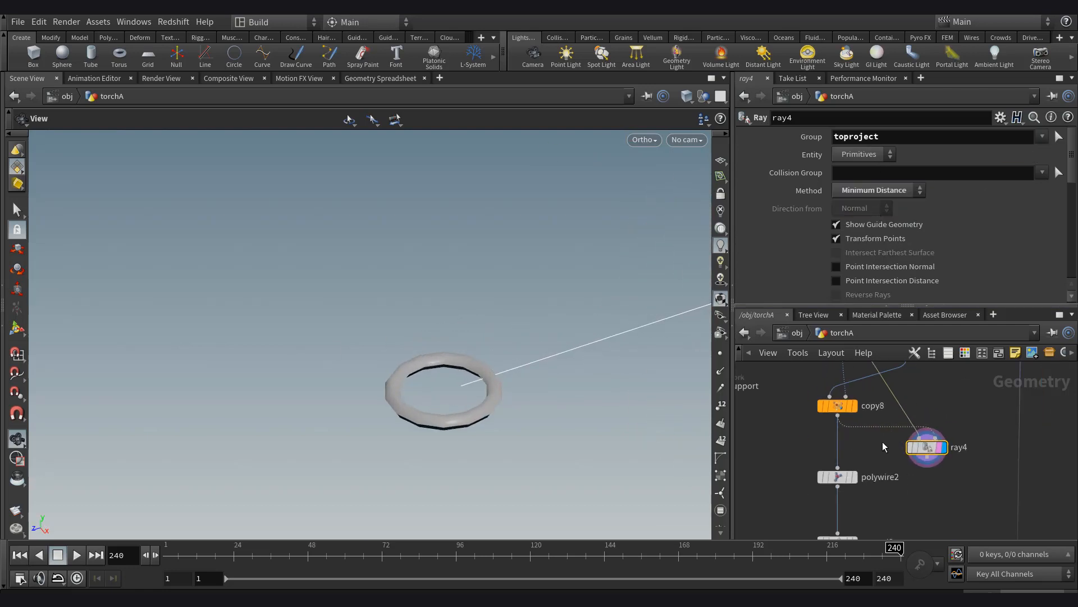
key("w")
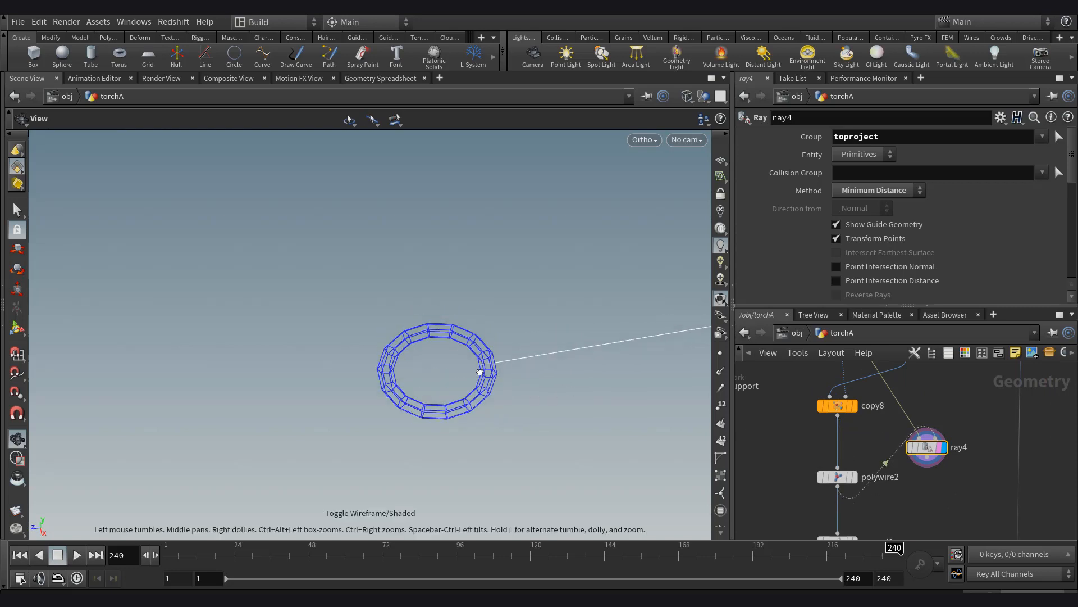
scroll(911, 448, "down", 3)
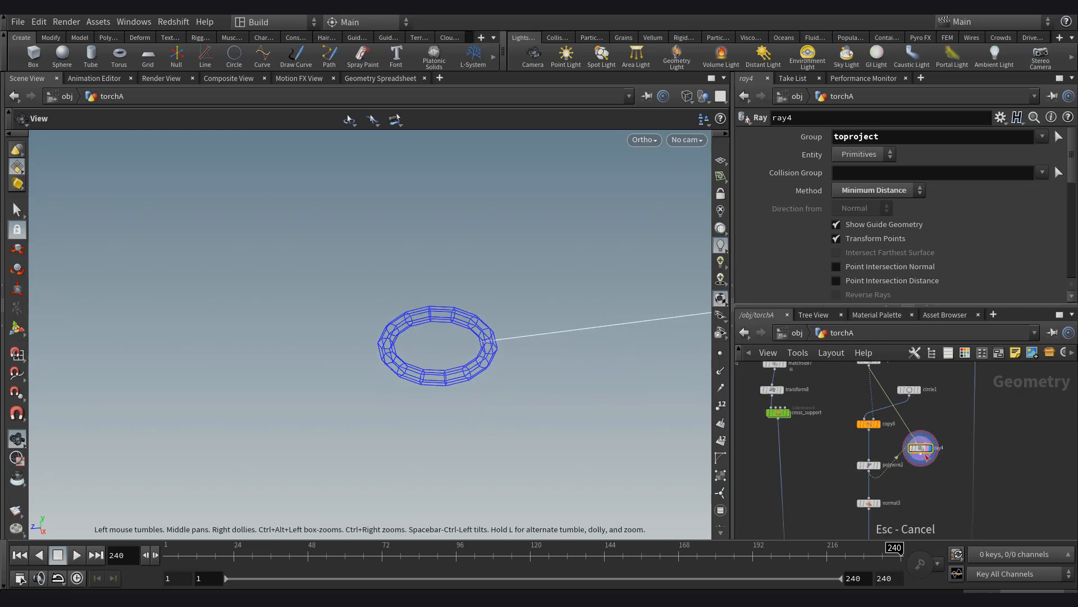
left_click_drag(927, 458, 929, 490)
middle_click_drag(930, 483, 942, 511)
Move circle1 to the other side of copy8 and colour the circle1 and polywire2 nodes green.
left_click_drag(921, 417, 852, 415)
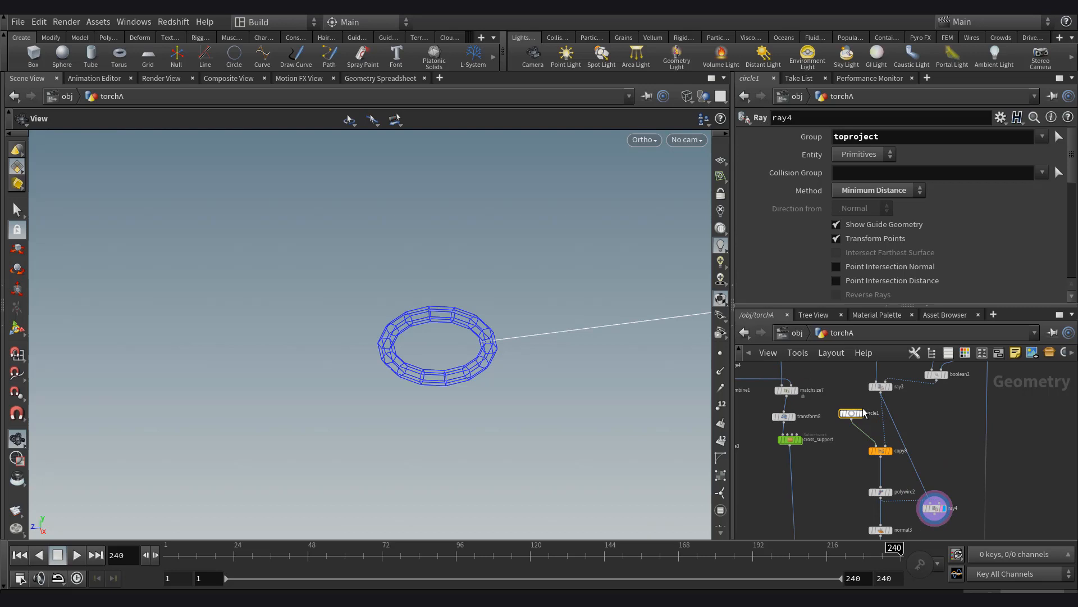
left_click(962, 355)
left_click(1009, 486)
middle_click_drag(892, 404, 890, 423)
left_click(963, 354)
left_click(883, 512)
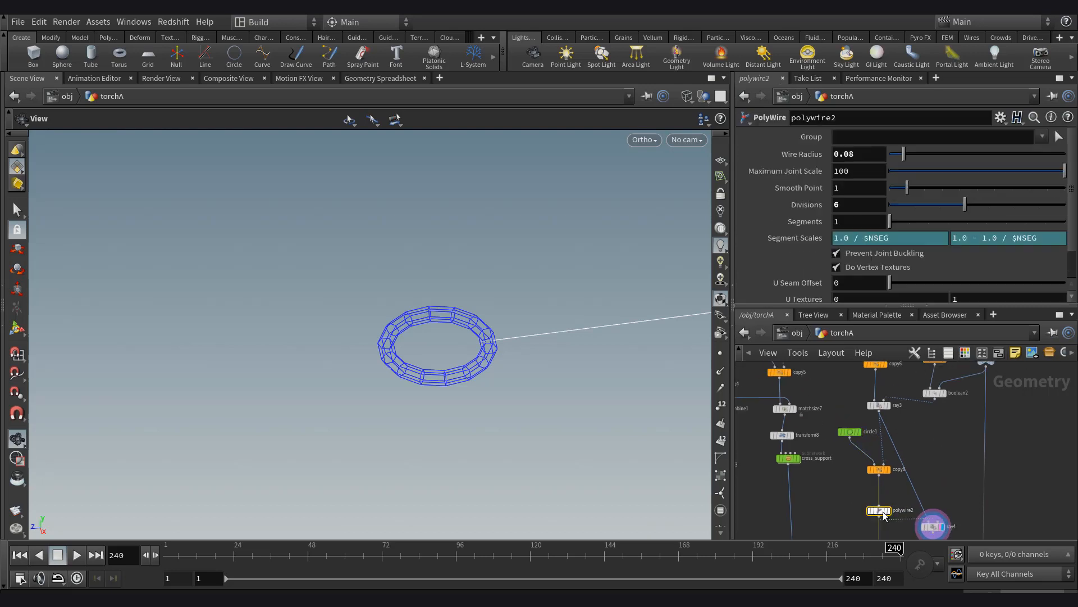
left_click(965, 353)
left_click(1012, 489)
Space normal3 further below polywire2 to make room beside ray4, and select ray4.
middle_click_drag(936, 528, 909, 491)
left_click_drag(906, 486, 853, 515)
left_click(965, 357)
scroll(893, 484, "down", 4)
scroll(899, 497, "up", 4)
left_click(908, 445)
scroll(867, 440, "up", 1)
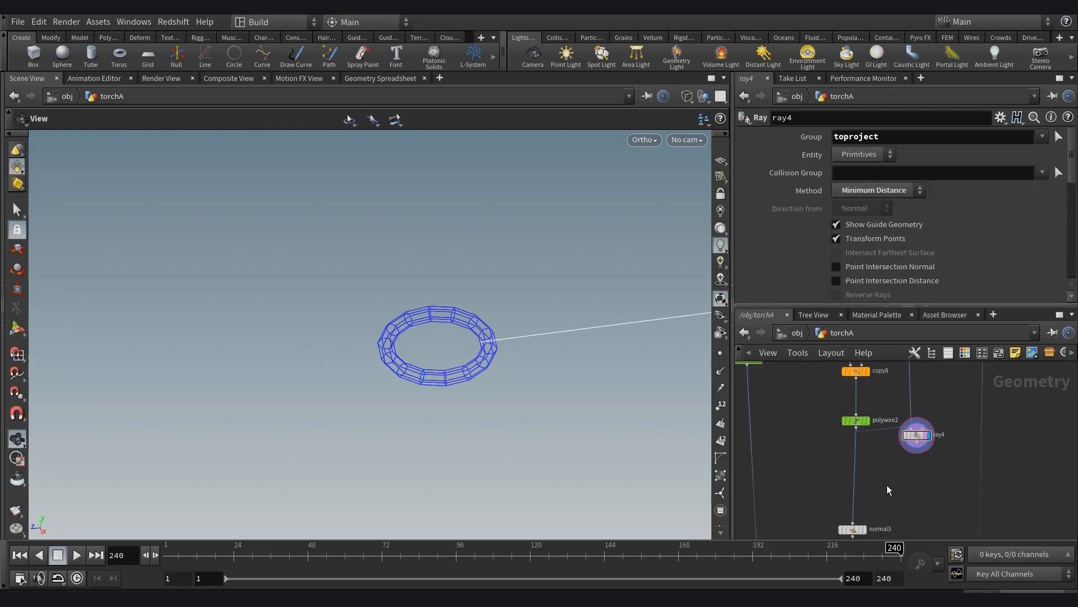
Duplicate polywire2, connect the displayed copy below ray4 and set its wire radius to 0.06.
left_click_drag(814, 436, 874, 403)
key("ctrl+c")
key("ctrl+v")
left_click_drag(904, 481, 924, 470)
left_click(929, 477)
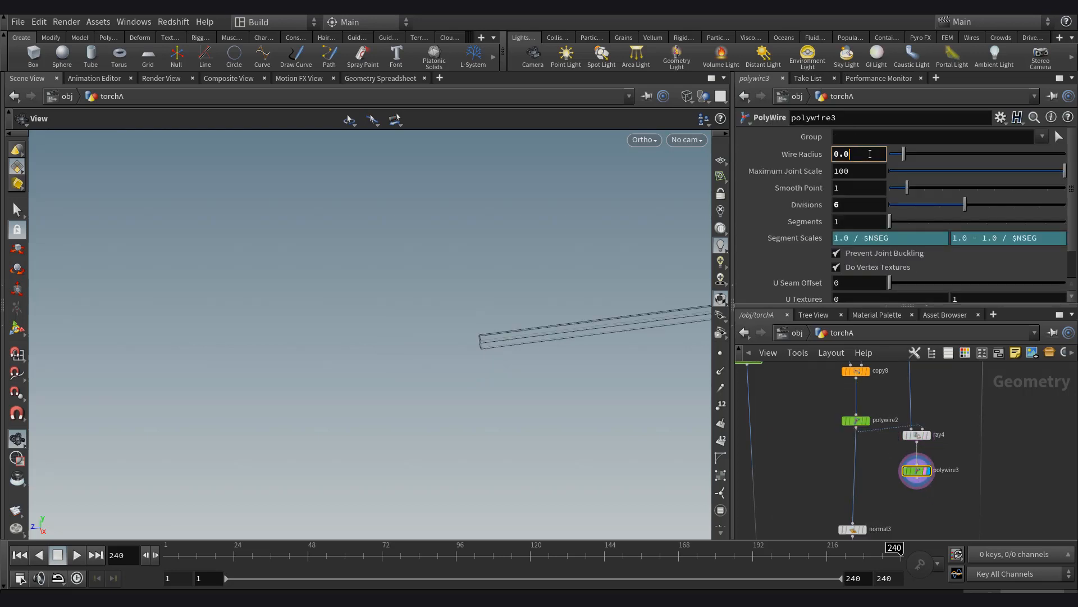
type("6")
key("Return")
Insert a Merge node above normal3 combining polywire2 and polywire3, and display normal3 in shaded mode.
key("Tab")
type("mer")
key("Return")
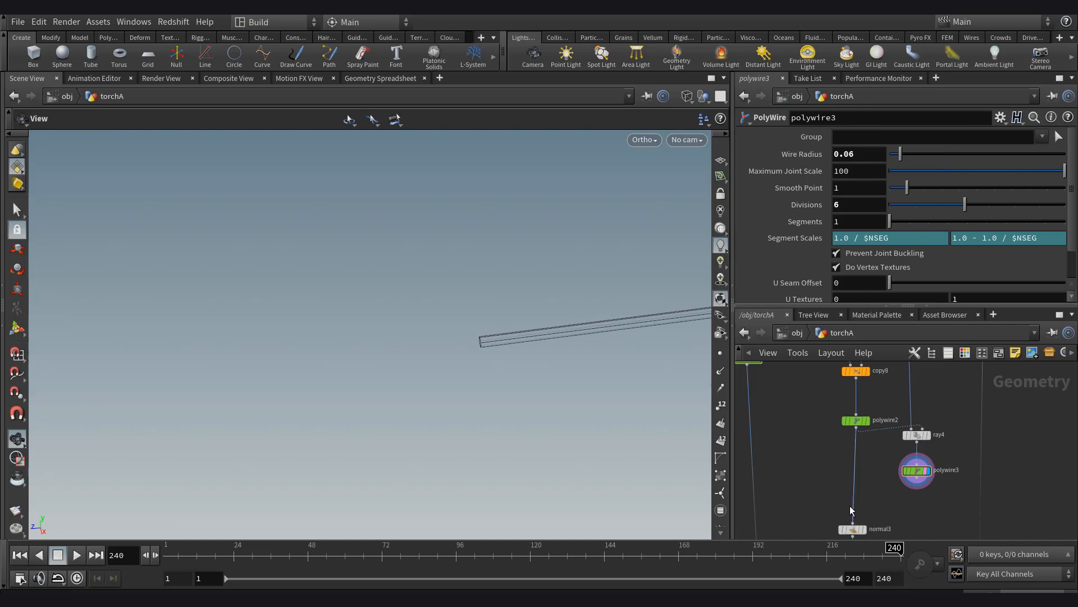
left_click(851, 510)
scroll(851, 511, "up", 1)
middle_click_drag(851, 511, 863, 456)
left_click(865, 484)
left_click(878, 484)
key("w")
scroll(556, 375, "down", 1)
left_click_drag(567, 381, 523, 356)
Insert a Carve node between ray4 and polywire3 with First U at 0 and Second U at 0.971.
key("Tab")
type("car")
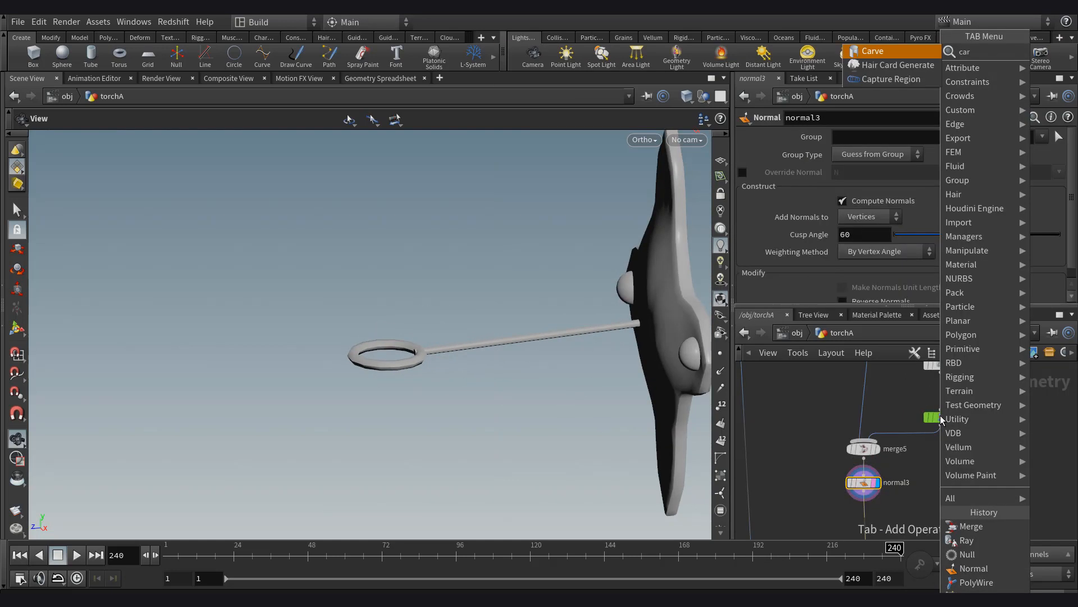
key("Return")
left_click(938, 394)
left_click_drag(920, 155, 876, 158)
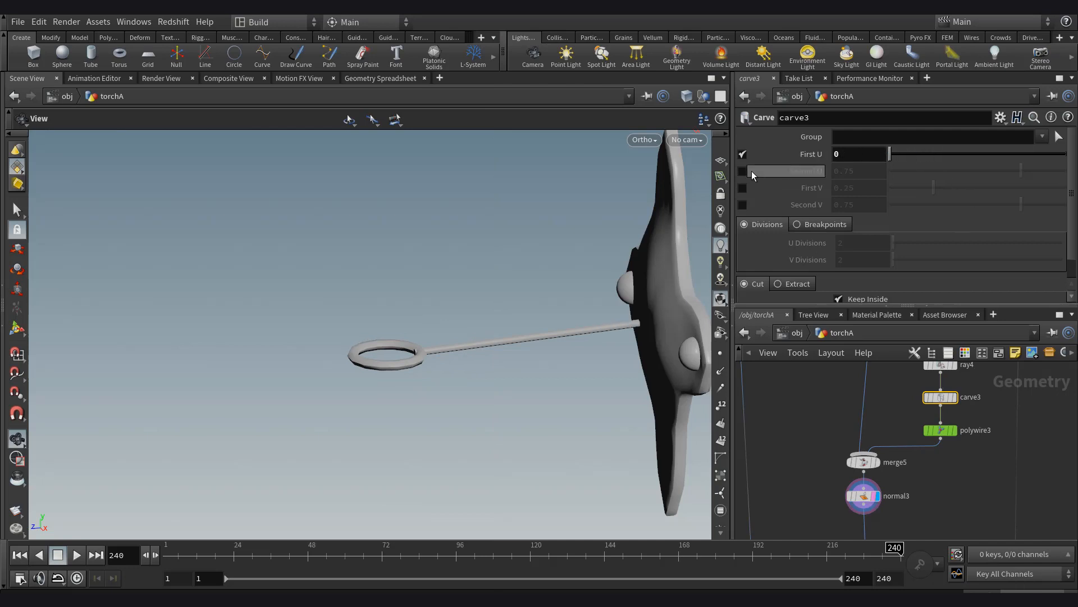
left_click(743, 171)
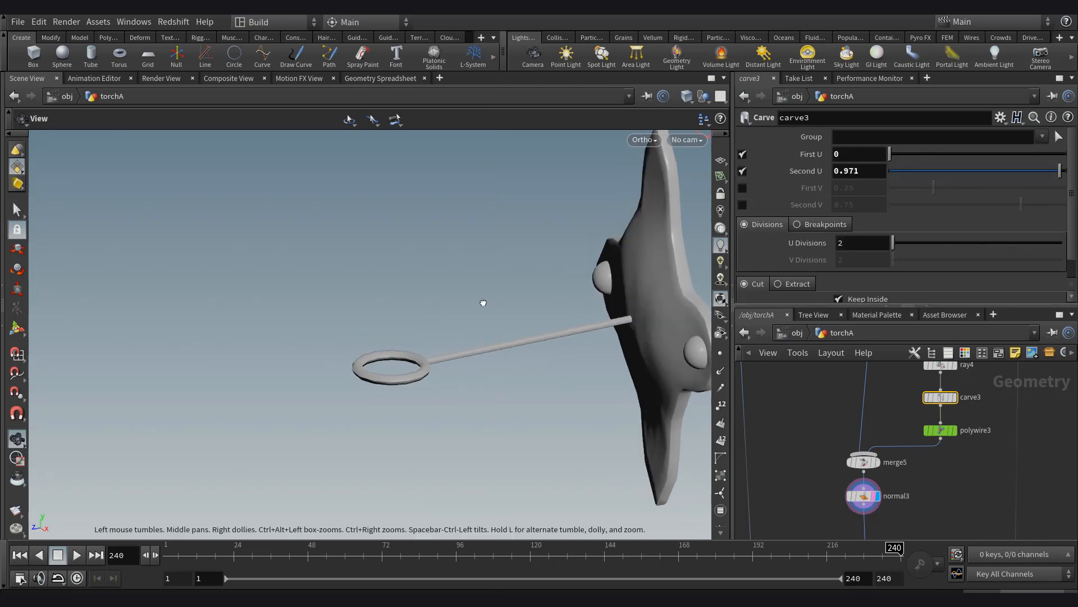
Display merge3 to inspect the wire support together with the complete torch.
middle_click_drag(955, 477, 939, 395)
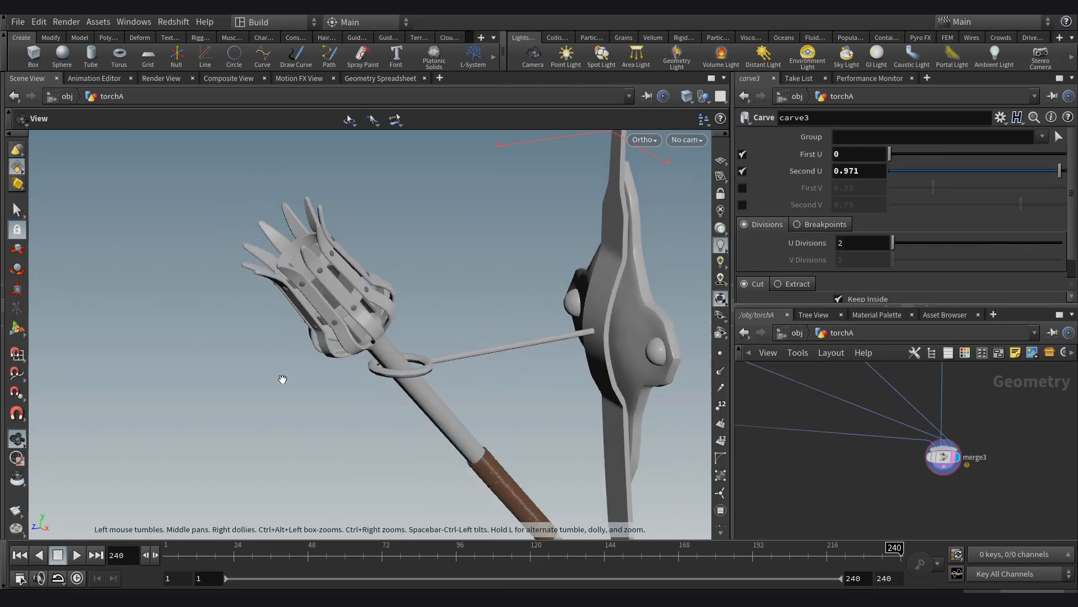
right_click_drag(283, 380, 233, 360)
left_click_drag(398, 359, 461, 359)
right_click_drag(462, 359, 503, 352)
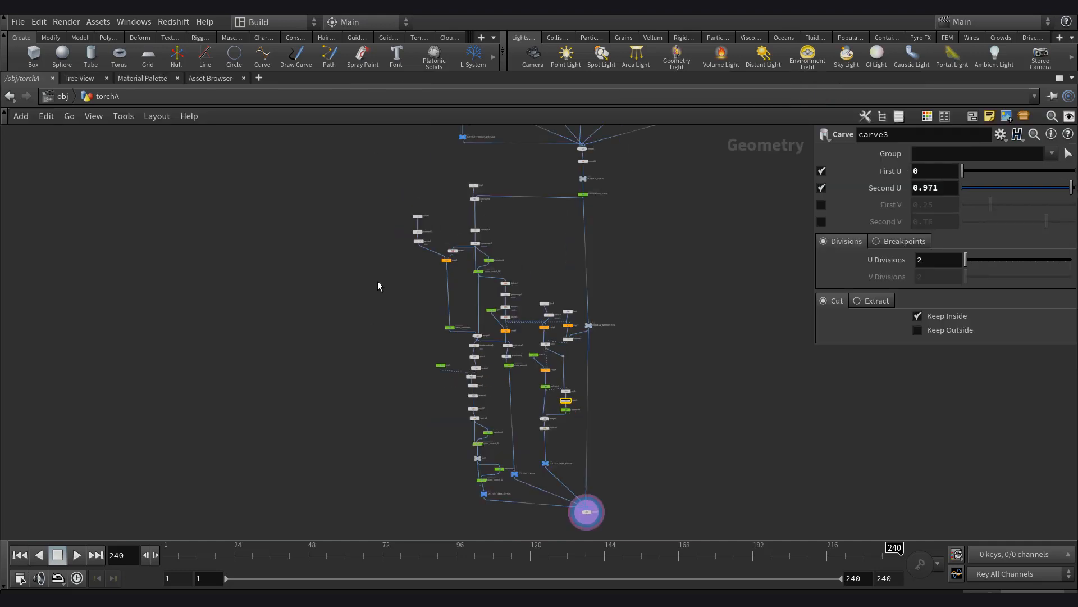
Rearrange the node network so the base, cross and wire support branches stand apart.
left_click_drag(340, 168, 469, 508)
left_click(434, 528)
scroll(469, 381, "up", 3)
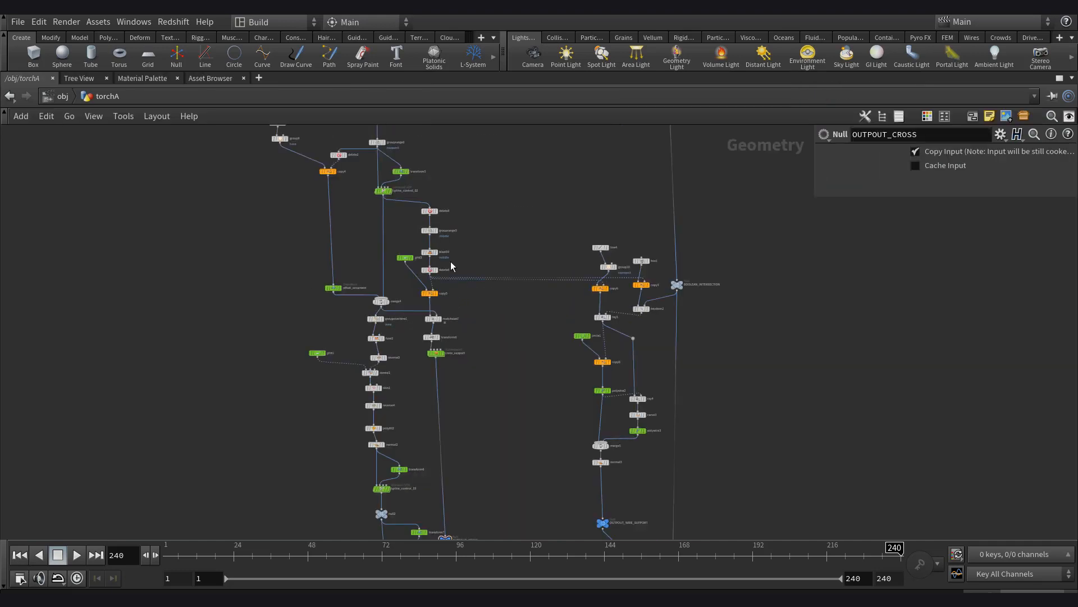
left_click_drag(472, 191, 393, 368)
scroll(438, 360, "up", 1)
middle_click_drag(438, 360, 438, 271)
left_click_drag(436, 262, 468, 265)
left_click_drag(448, 488, 463, 492)
scroll(512, 488, "down", 1)
left_click_drag(541, 153, 668, 485)
left_click_drag(614, 470, 569, 470)
left_click(527, 337)
Duplicate copy8 and feed delete4 into the copy's second input, routing that wire through a dot.
scroll(524, 247, "up", 4)
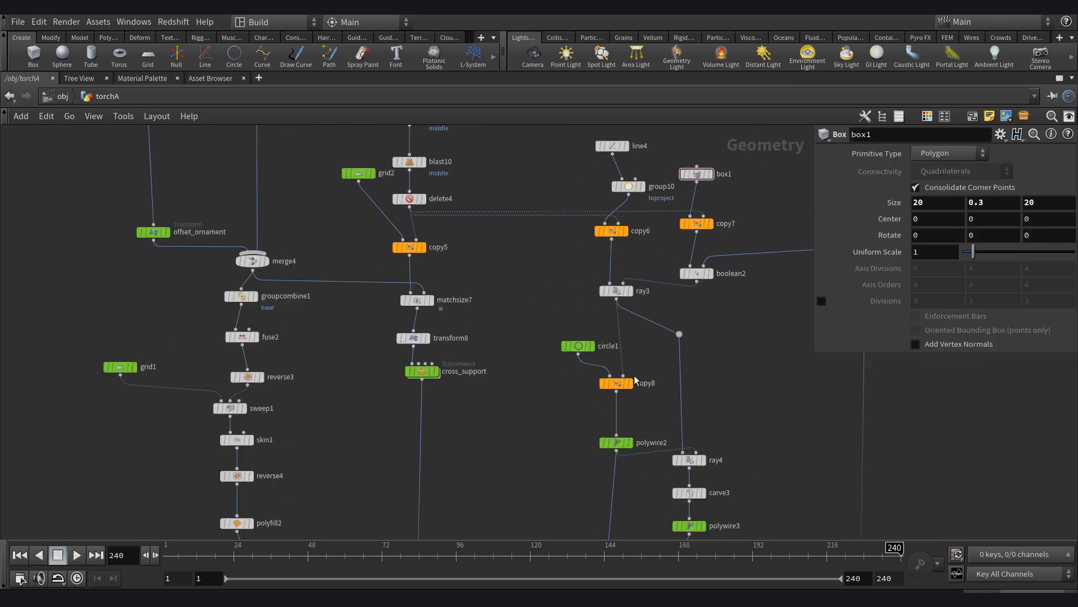
left_click(636, 381)
key("ctrl+c")
key("ctrl+v")
left_click_drag(524, 387, 468, 204)
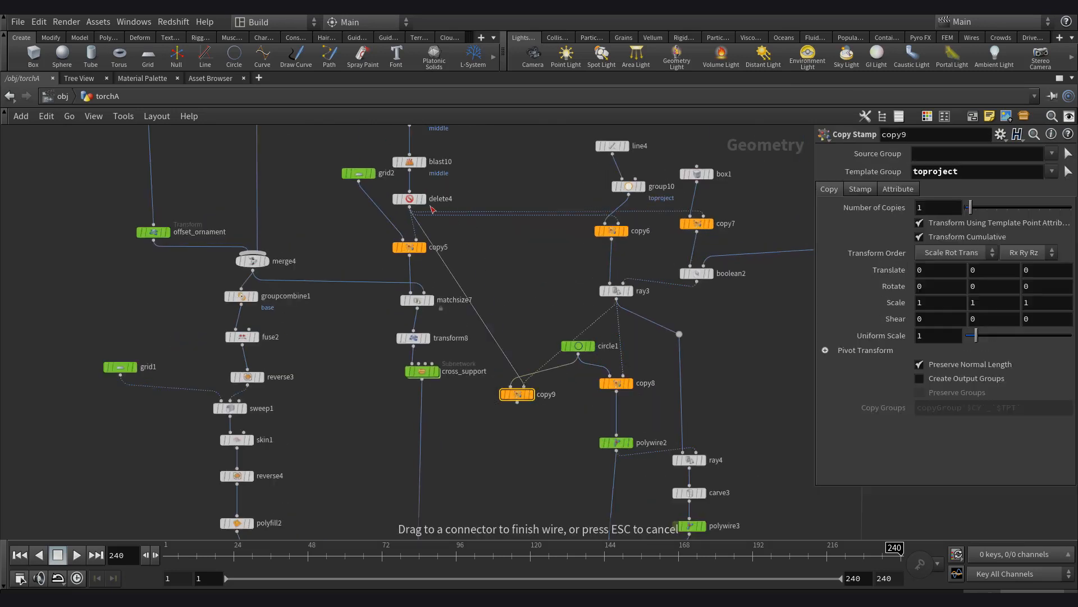
left_click(517, 223, "alt")
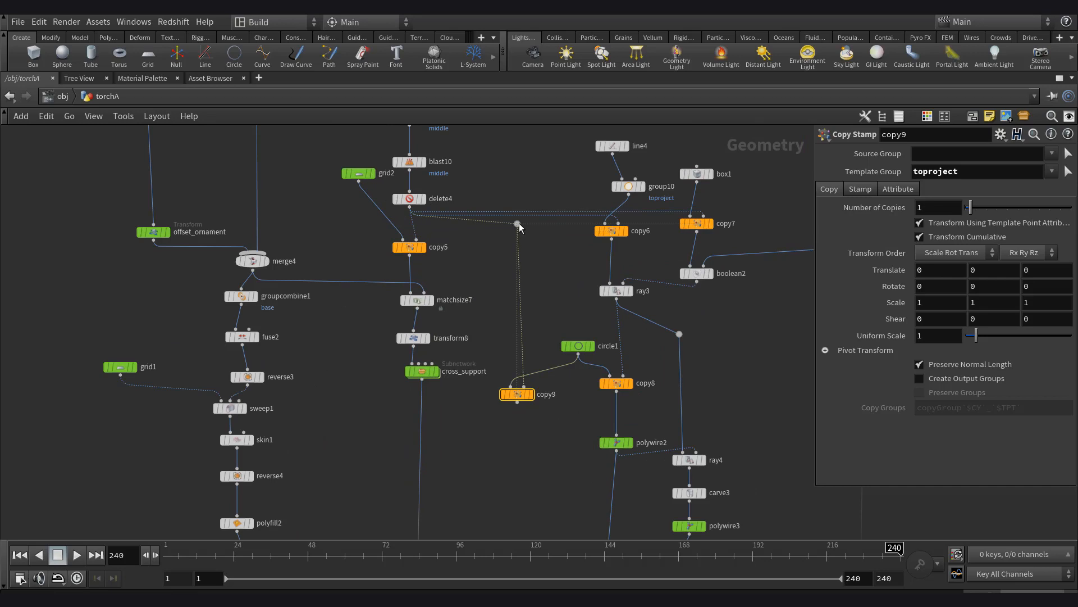
Route delete4's wires to copy6 and copy7 through the same dot as copy9's wire.
left_click(555, 216)
left_click(556, 212, "shift")
left_click_drag(556, 212, 520, 225)
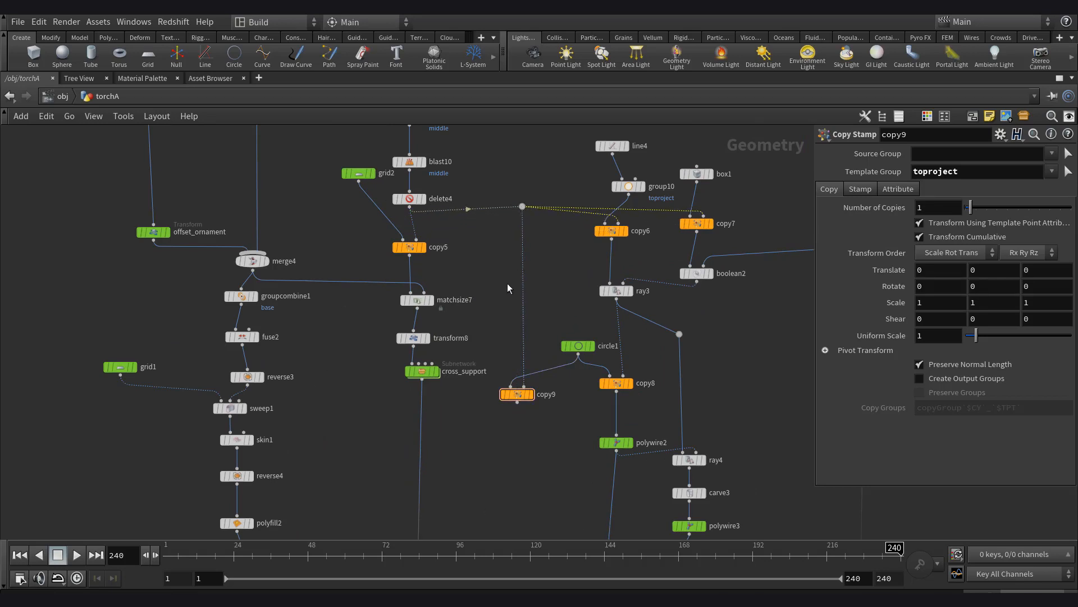
Add a Torus node as copy9's first input and display copy9.
left_click(514, 394)
key("Tab")
type("toru")
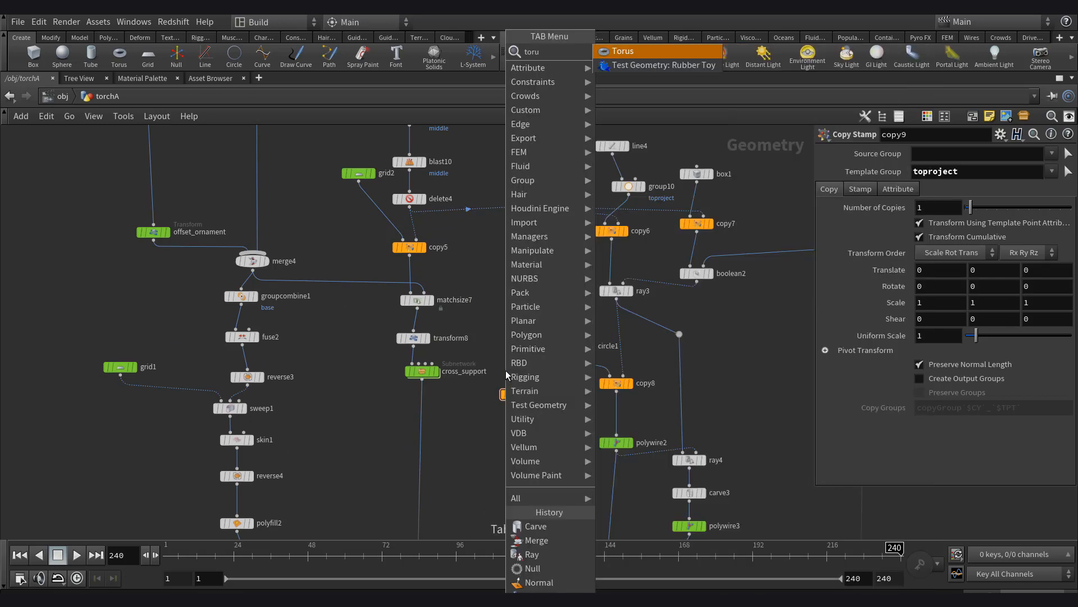
key("Return")
scroll(515, 390, "up", 3)
left_click(538, 400)
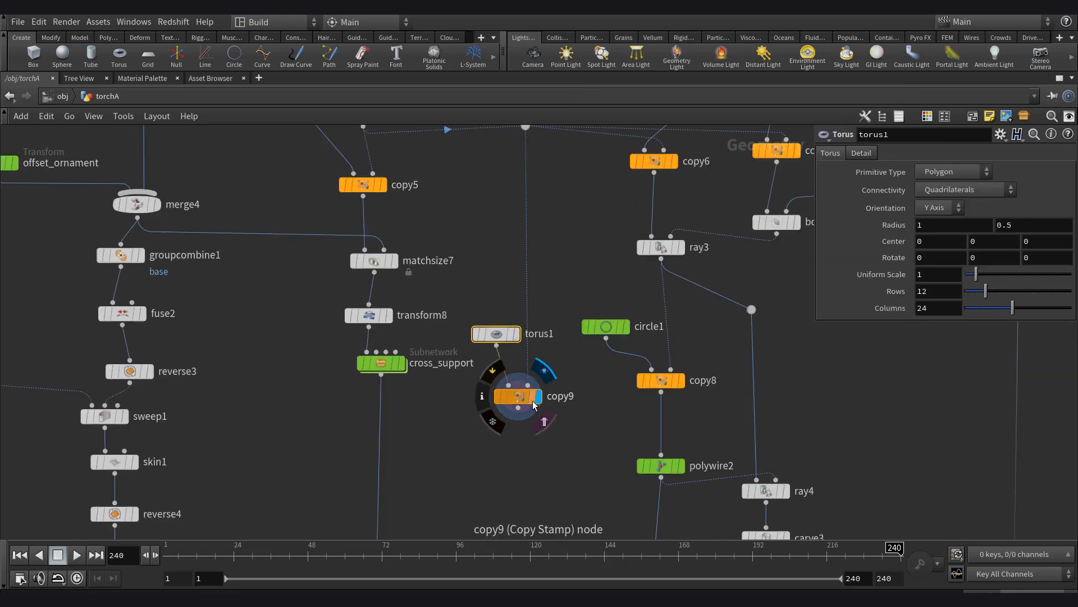
Connect copy9's output to merge5 and display the complete torch assembly.
scroll(542, 404, "down", 3)
middle_click_drag(592, 494, 608, 360)
scroll(618, 396, "up", 1)
left_click_drag(625, 394, 546, 272)
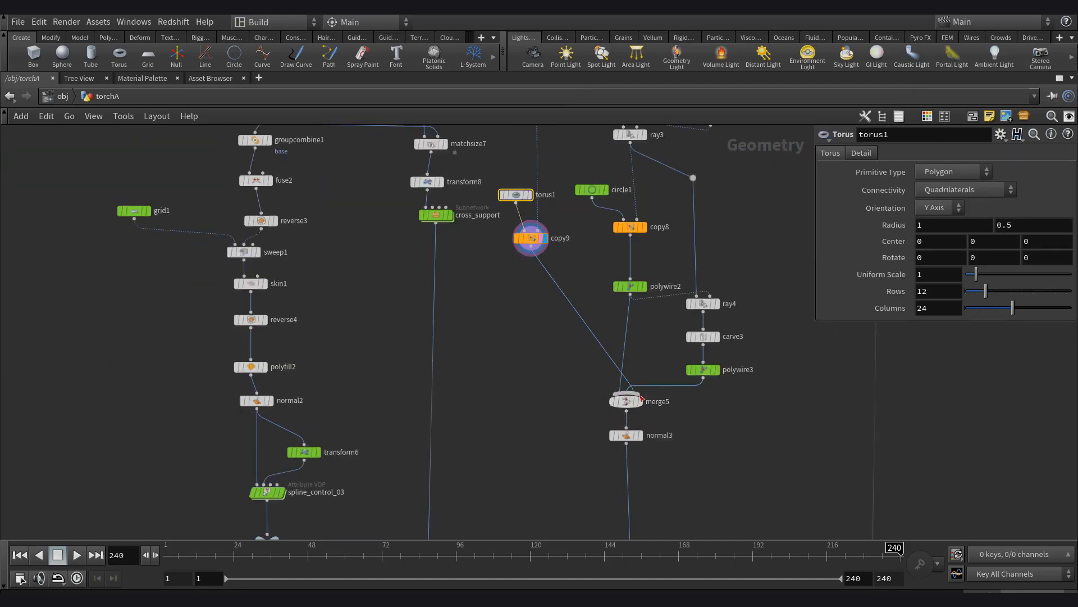
scroll(642, 398, "down", 3)
scroll(714, 456, "up", 3)
middle_click_drag(713, 456, 761, 532)
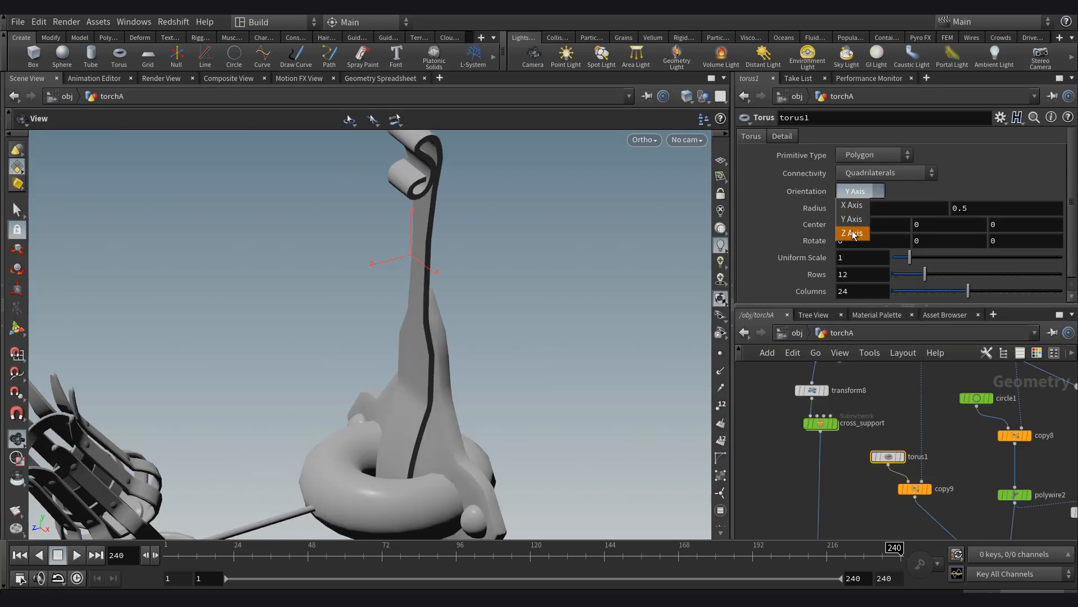
Orient torus1 along the Z axis with a uniform scale of 0.5 and a Z centre of 0.1.
left_click(852, 234)
left_click_drag(908, 257, 886, 262)
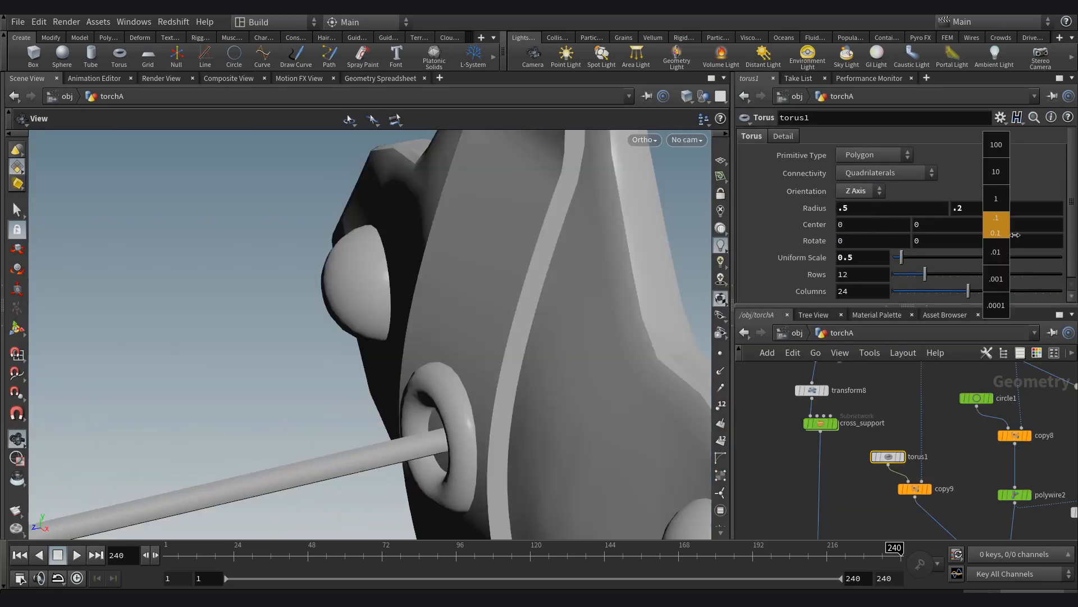
middle_click_drag(1005, 224, 1017, 225)
Set torus1's radii to 0.15 and 0.08.
double_click(907, 209)
type(".2")
key("Return")
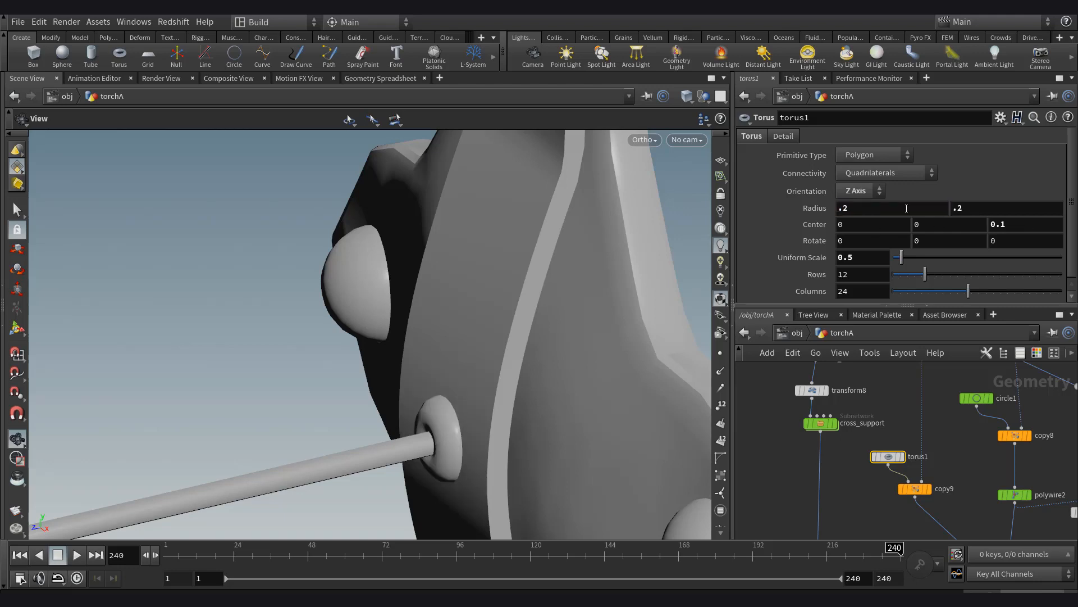
key("Return")
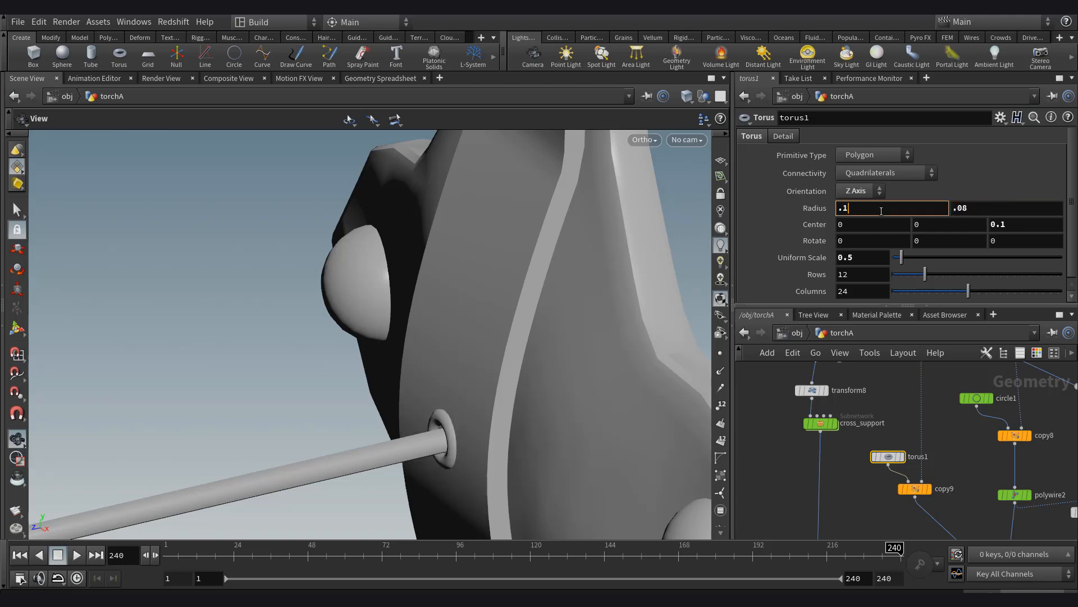
type("5")
key("Return")
Set torus1's Z centre to 0.125 and colour its node green.
scroll(379, 368, "down", 10)
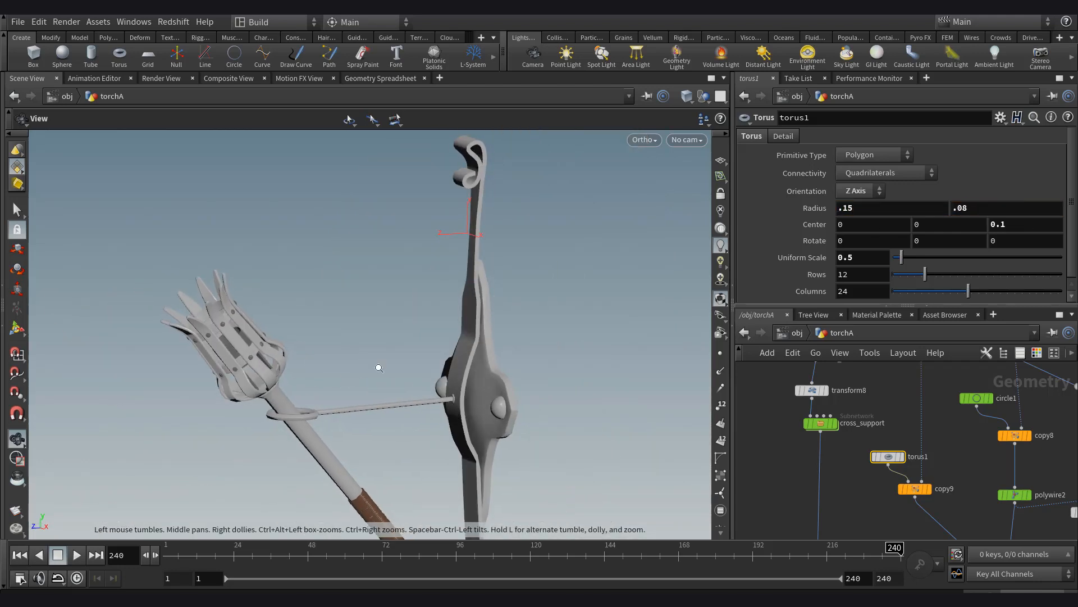
scroll(380, 368, "up", 2)
type("25")
key("Return")
scroll(406, 325, "down", 5)
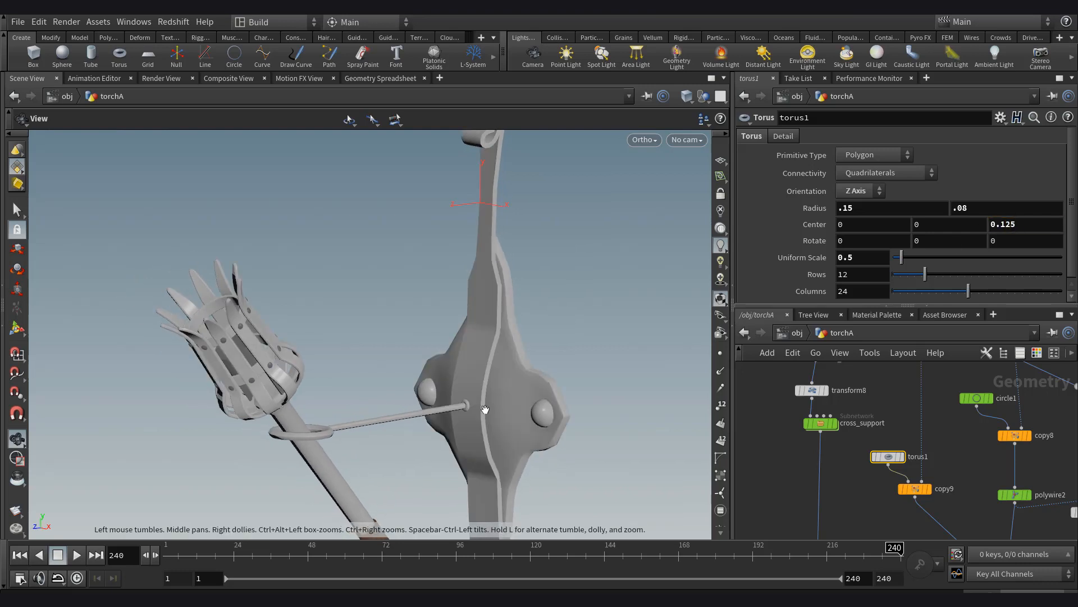
scroll(406, 326, "up", 1)
scroll(935, 461, "down", 3)
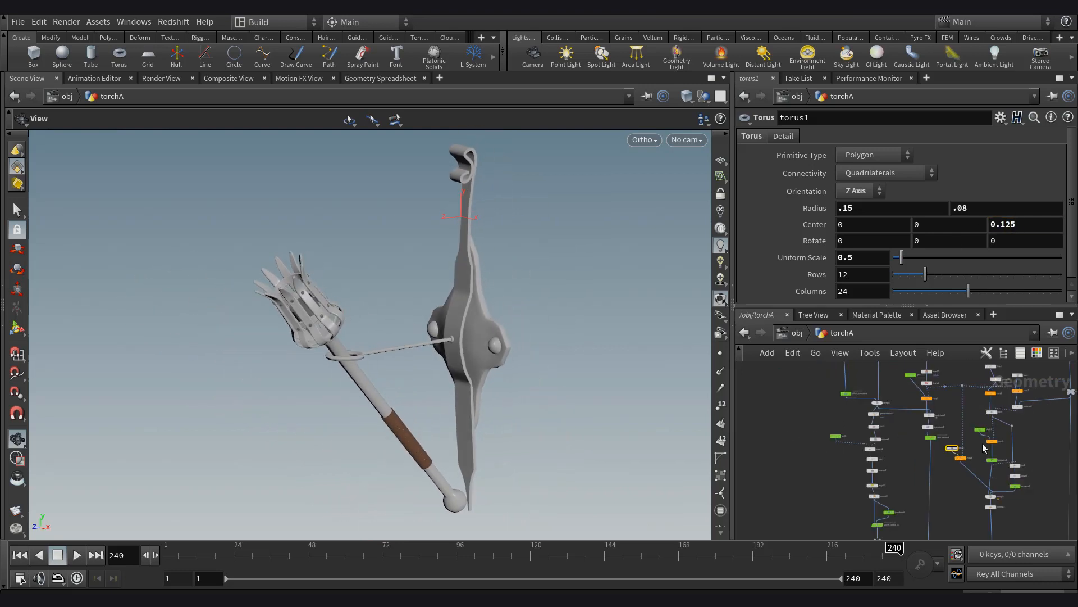
left_click(1037, 352)
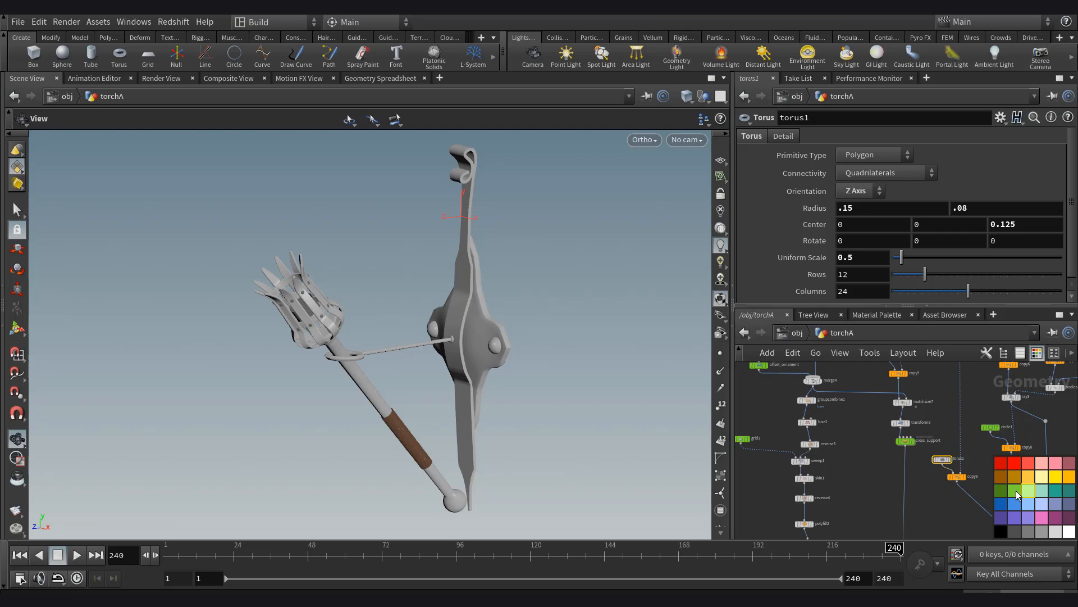
left_click(1037, 354)
Try an X rotation of 20 on the ORIENTATION_TORCH transform.
scroll(1037, 464, "down", 3)
middle_click_drag(1038, 465, 904, 494)
middle_click_drag(963, 429, 951, 525)
left_click(922, 425)
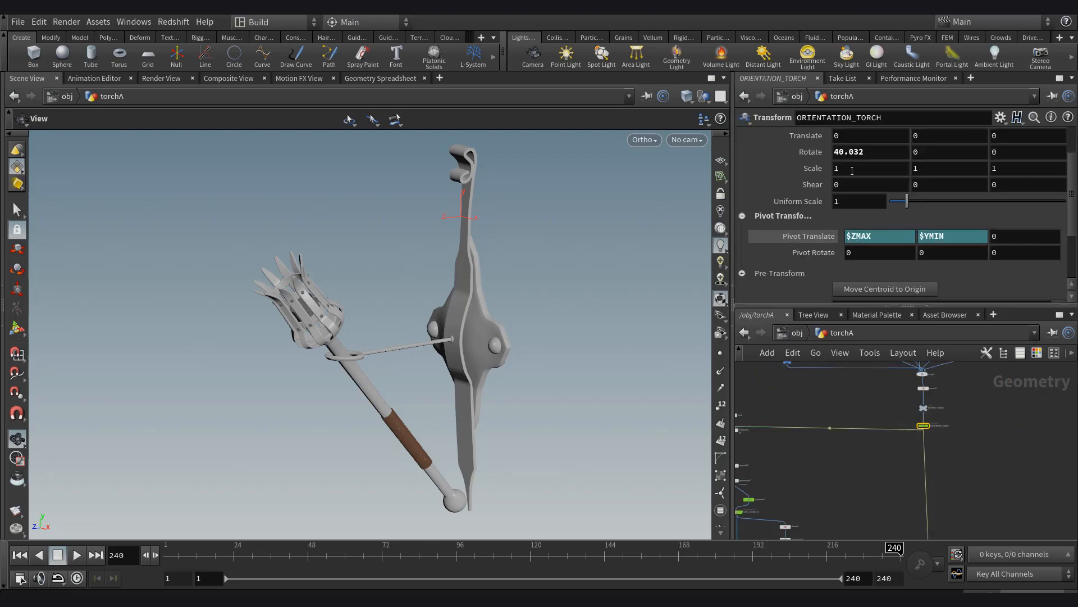
middle_click_drag(848, 151, 882, 154)
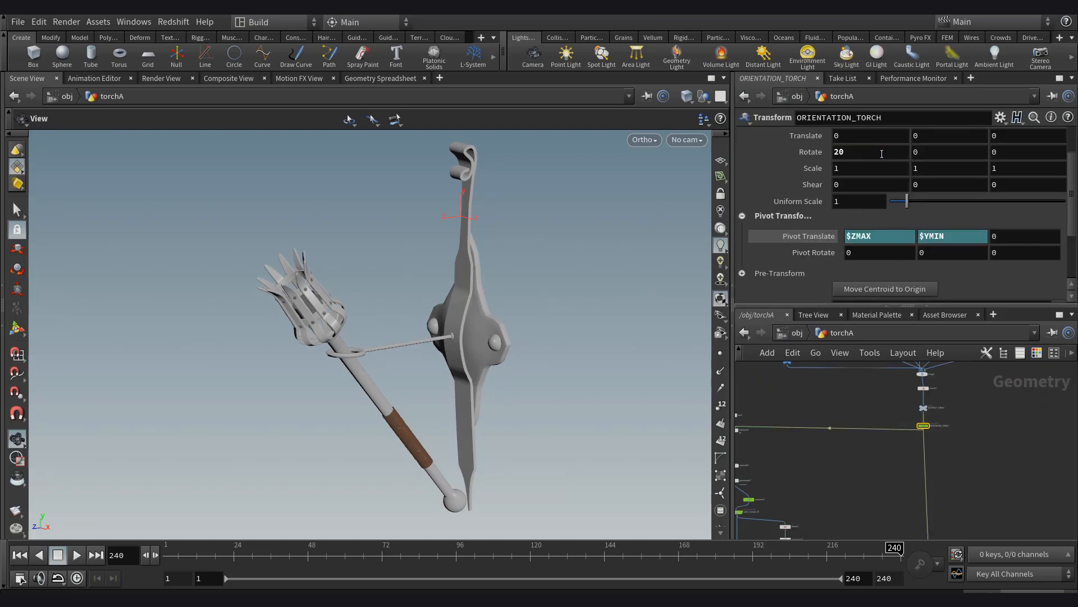
type("20")
key("Return")
type("20")
key("Return")
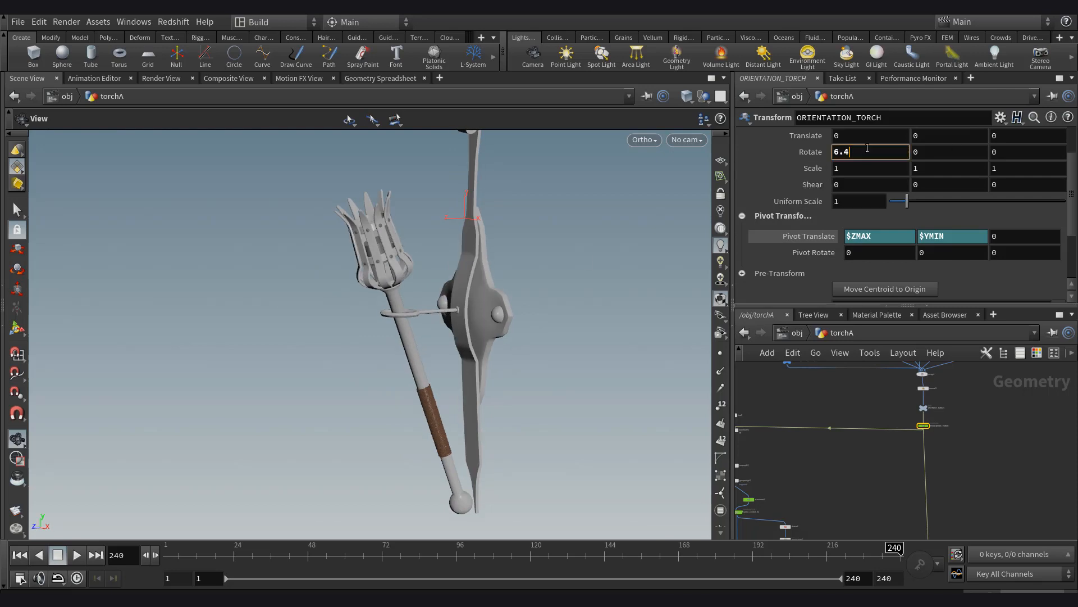
Test ORIENTATION_TORCH's X rotation at 50 and settle on 40.
key("BackSpace")
key("BackSpace")
key("BackSpace")
type("50")
key("Return")
mouse_move(567, 270)
left_mouse_down()
mouse_move(545, 272)
mouse_move(561, 269)
left_mouse_up()
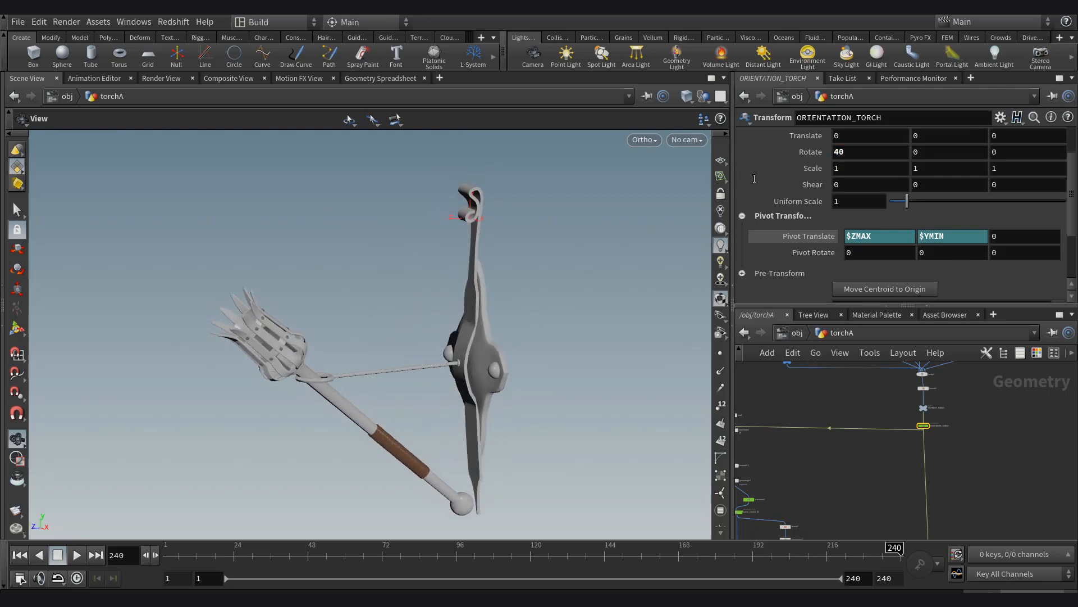
Set ORIENTATION_TORCH's X rotation to 30 and inspect the torch base against the cross support.
key("Return")
left_click_drag(849, 152, 787, 160)
type("30")
key("Return")
left_click_drag(500, 473, 457, 477)
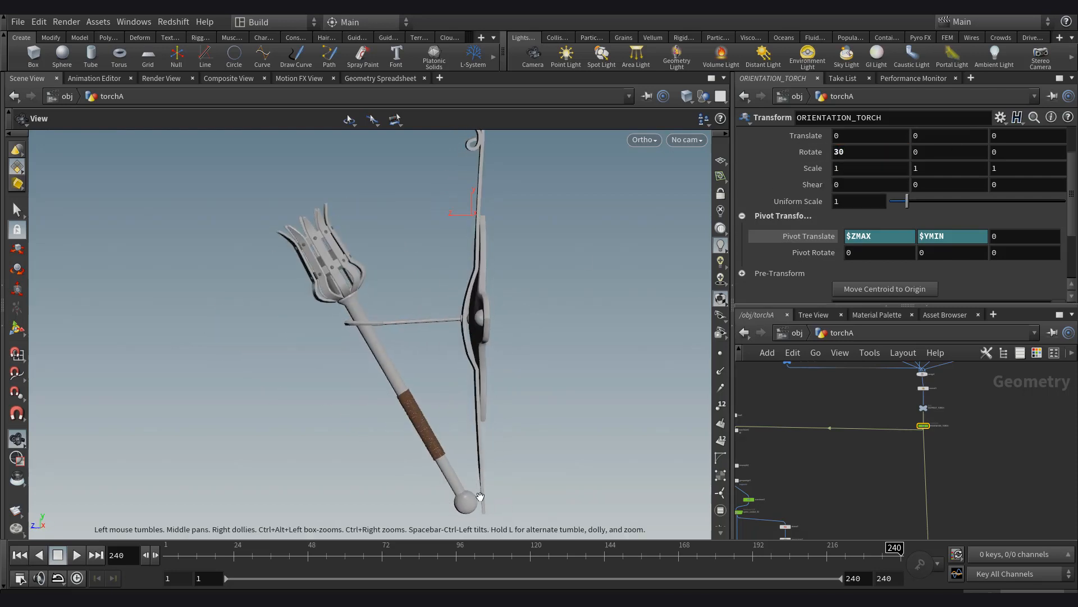
middle_click_drag(481, 496, 416, 375)
right_click_drag(416, 374, 448, 412)
Copy the Z translate parameter of transform7, the transform beside spline_control_04.
scroll(869, 432, "down", 4)
scroll(883, 444, "up", 2)
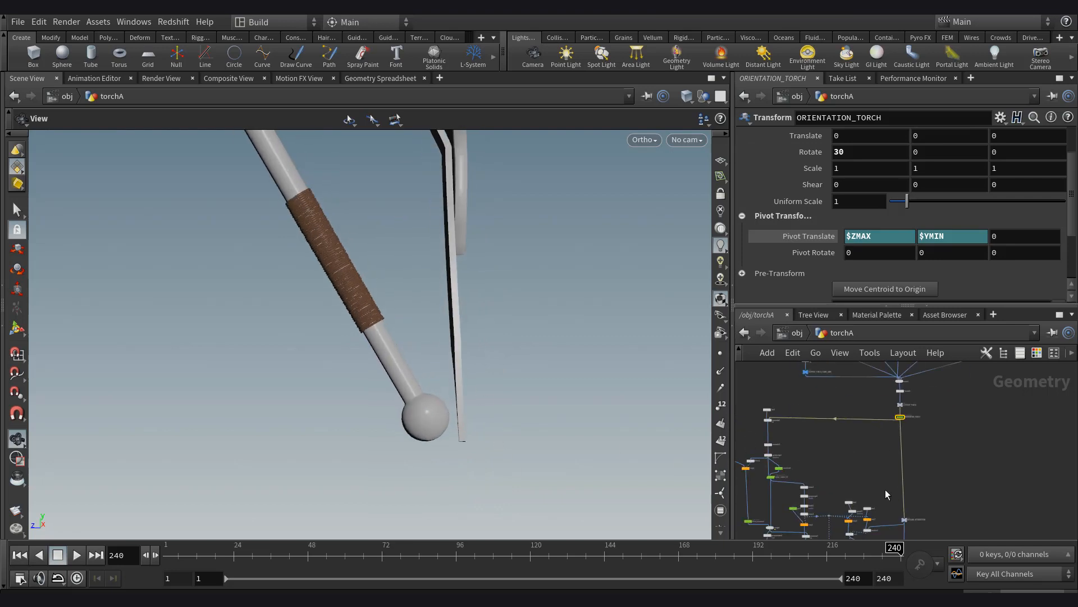
scroll(899, 413, "up", 4)
scroll(891, 436, "down", 7)
scroll(827, 449, "up", 9)
left_click(828, 467)
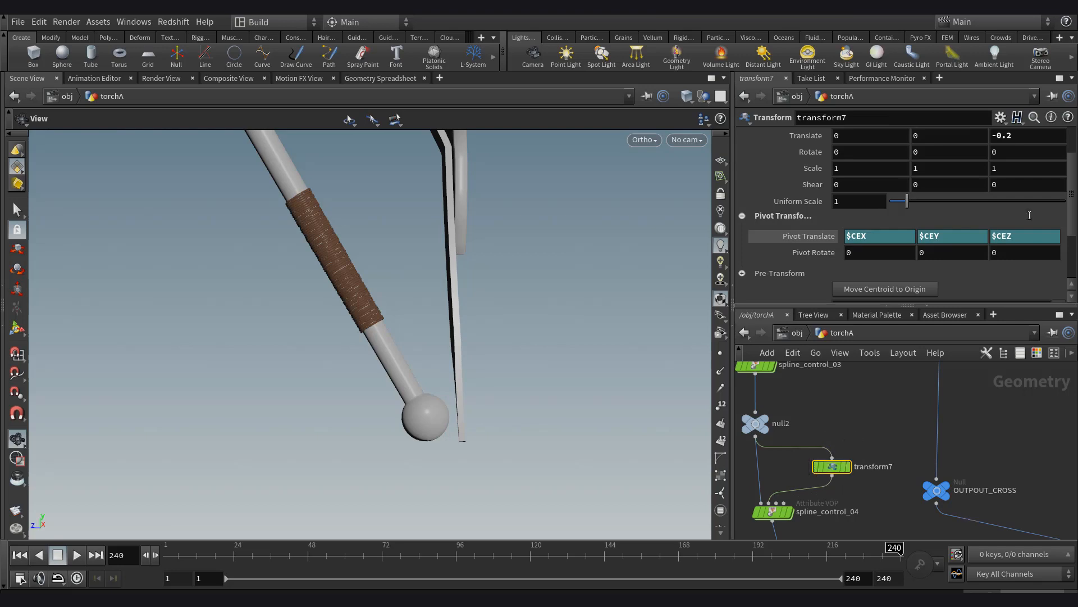
right_click(1011, 142)
left_click(963, 235)
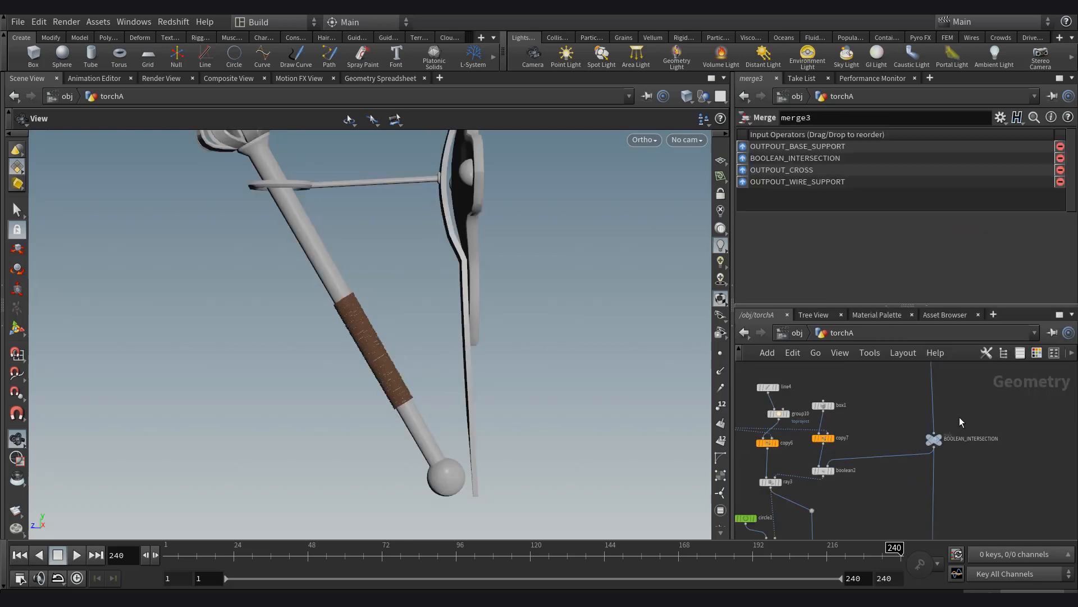
Insert a Transform node directly above the BOOLEAN_INTERSECTION null.
key("Tab")
type("tr")
left_click(927, 81)
left_click(932, 393)
Paste the copied channel as a relative reference into transform9's Z translate and multiply it by 0.9.
right_click(1004, 158)
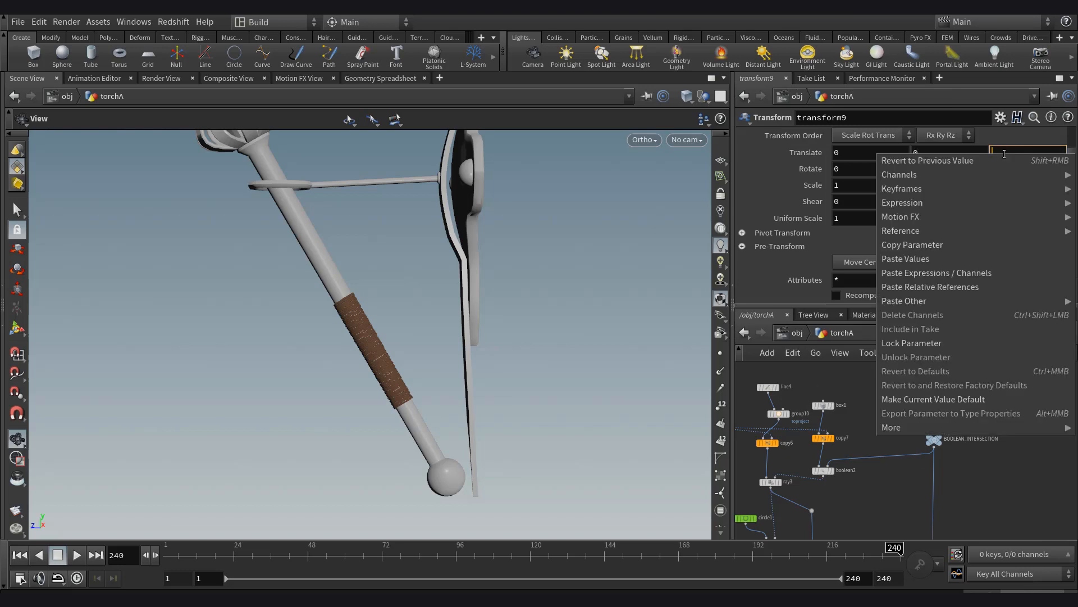
left_click(977, 285)
left_click_drag(714, 249, 704, 249)
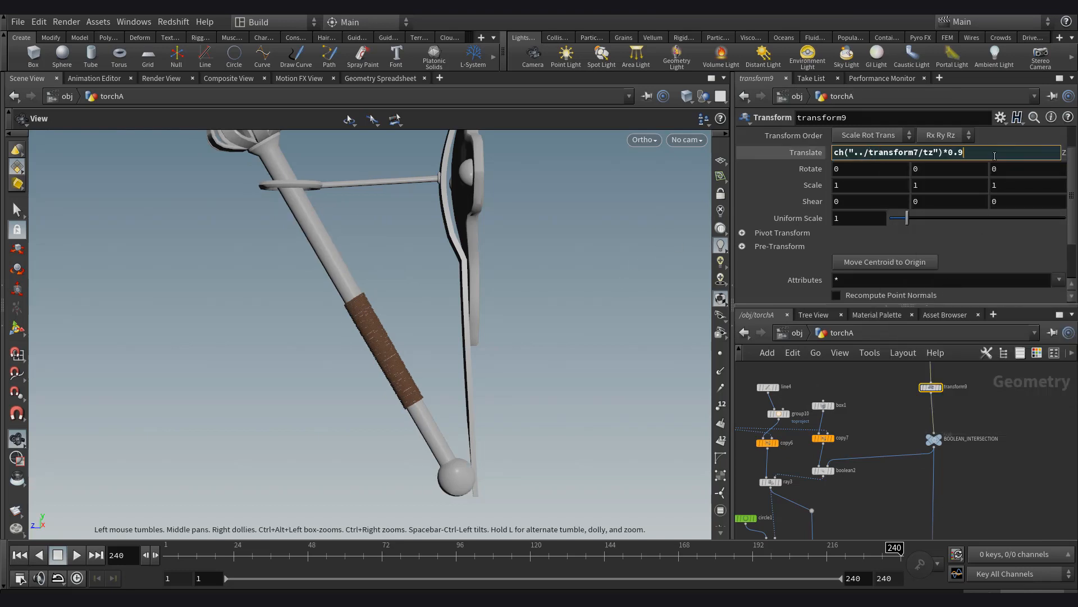
key("Return")
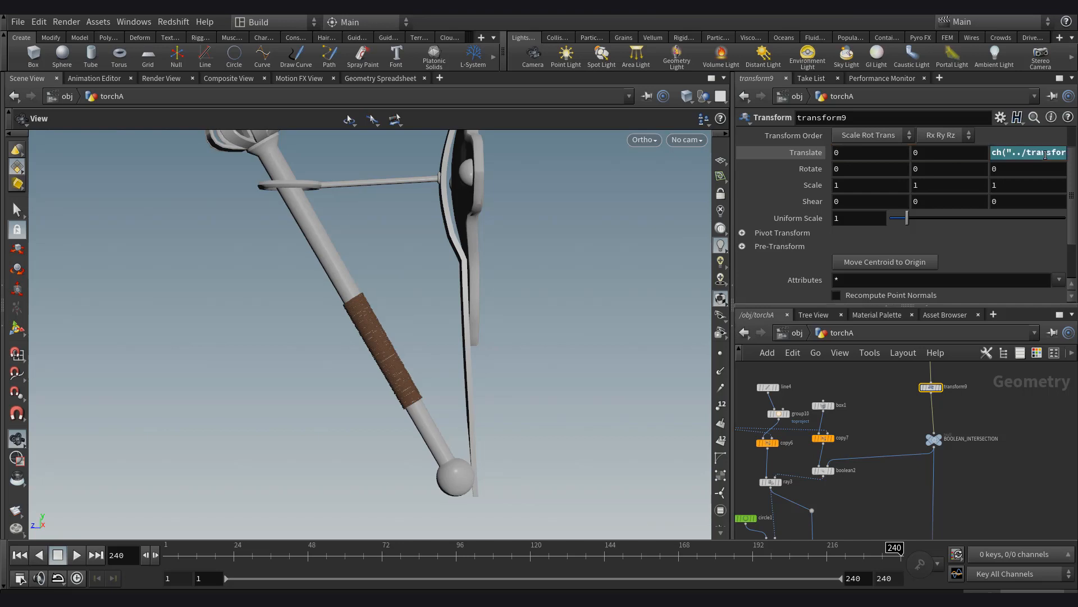
Rename the new transform above BOOLEAN_INTERSECTION as offset_compensation.
left_click_drag(467, 455, 492, 407)
middle_click_drag(491, 408, 486, 419)
scroll(935, 410, "up", 3)
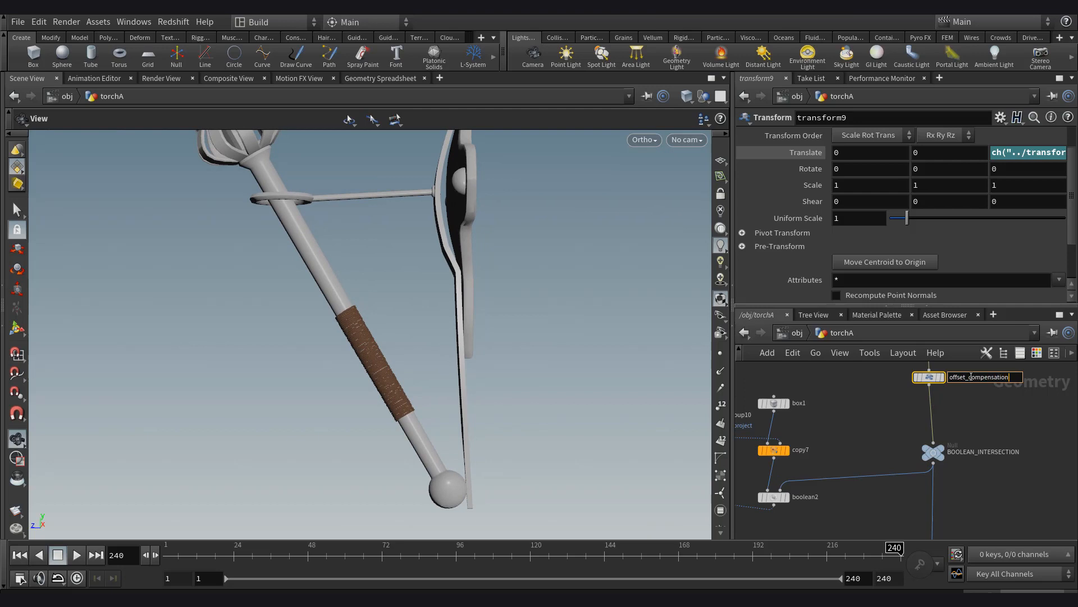
key("Return")
Rename transform7 above spline_control_04 as offset_deform.
scroll(899, 445, "down", 6)
scroll(882, 461, "up", 6)
left_click_drag(806, 434, 766, 484)
scroll(797, 477, "up", 2)
left_click(817, 465)
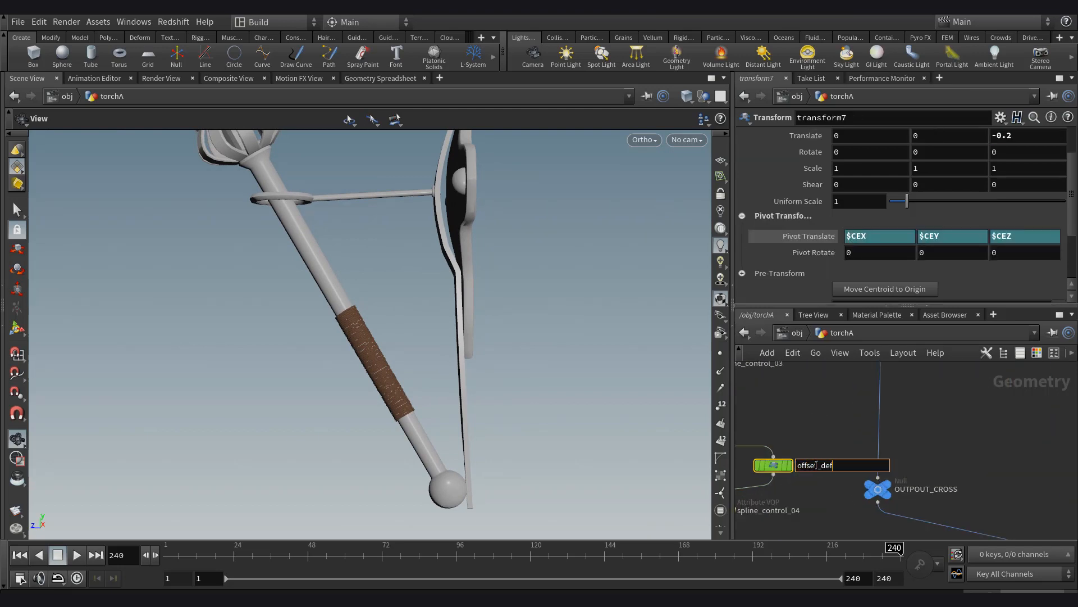
key("Return")
middle_click_drag(817, 465, 849, 468)
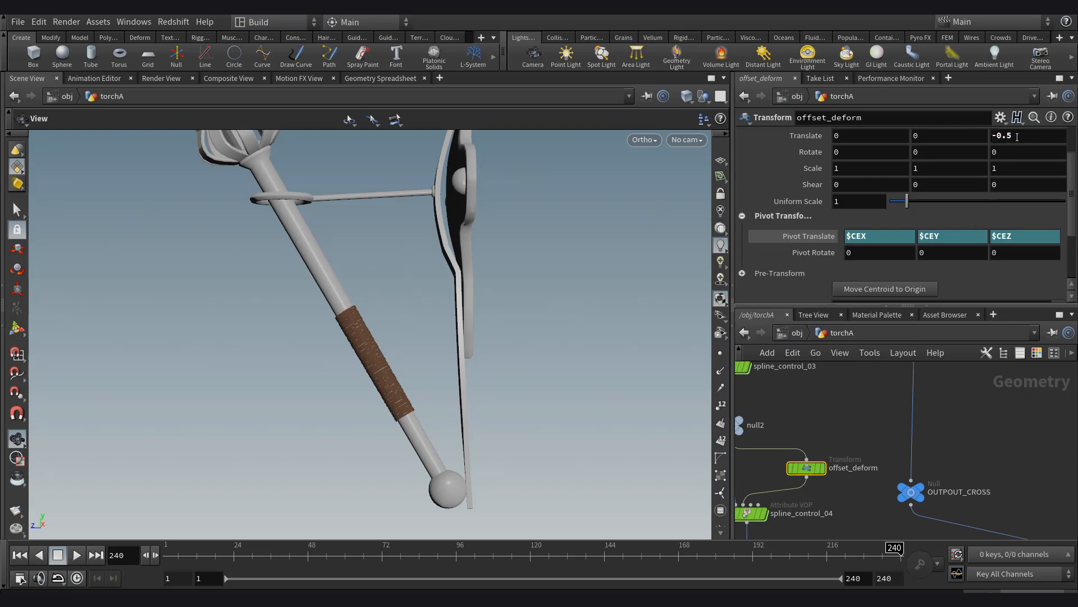
Test offset_deform's Z translate at -0.5 and -1, and return it to -0.2.
key("Return")
key("Return")
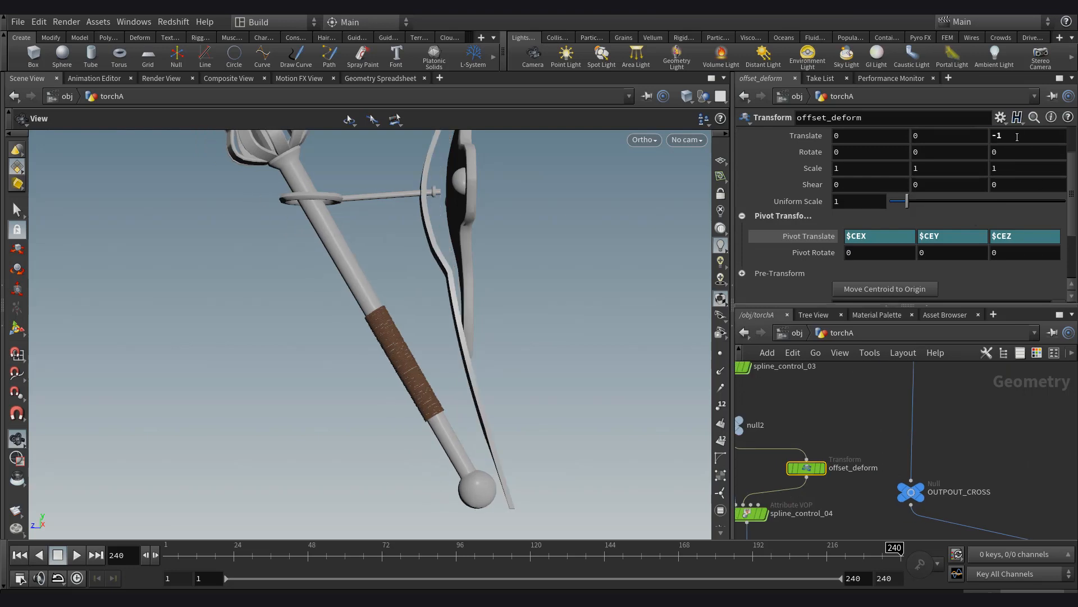
key("Return")
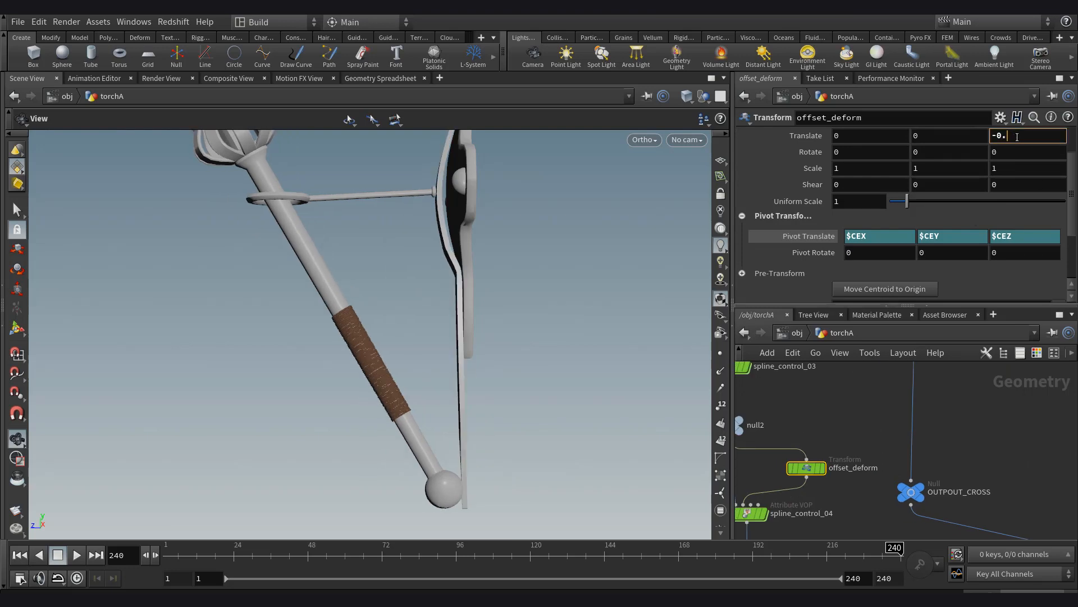
key("Return")
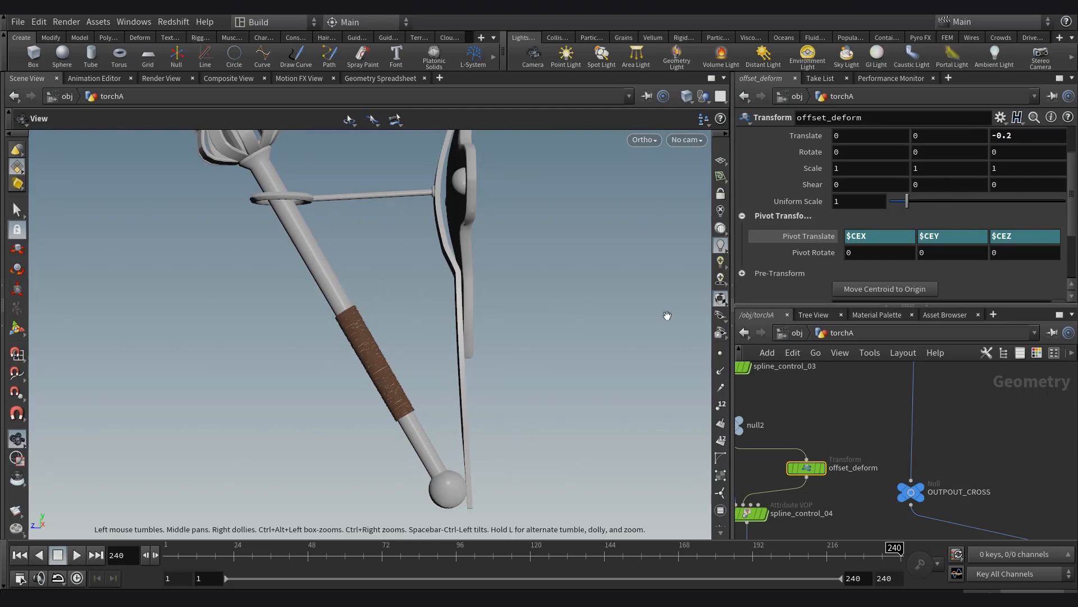
left_click_drag(529, 316, 517, 383)
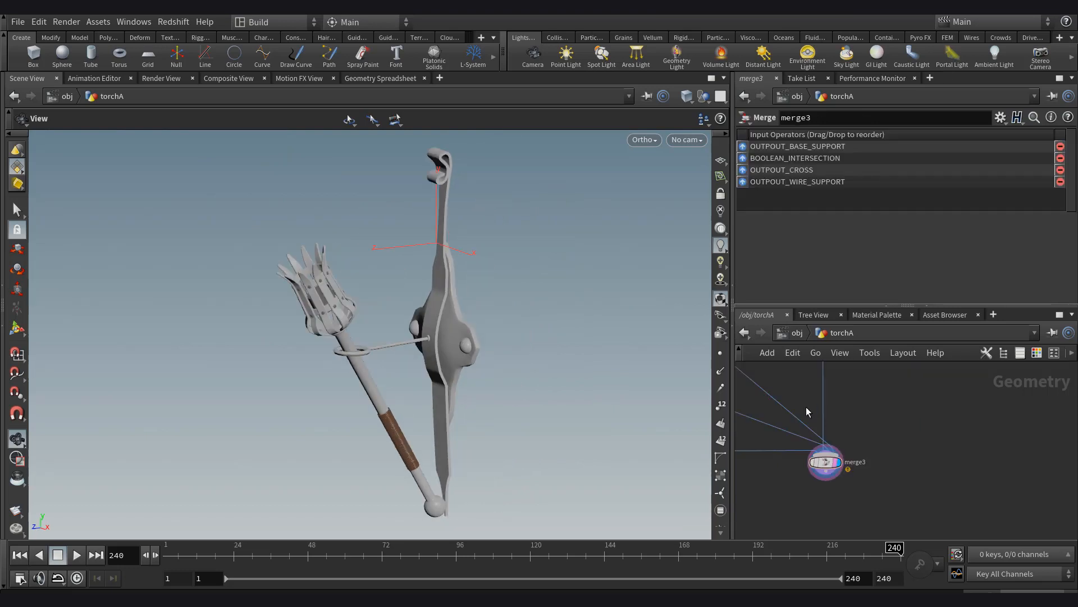
Show the model in wireframe and insert a Resample node between reverse3 and sweep1.
left_click_drag(495, 326, 414, 277)
key("w")
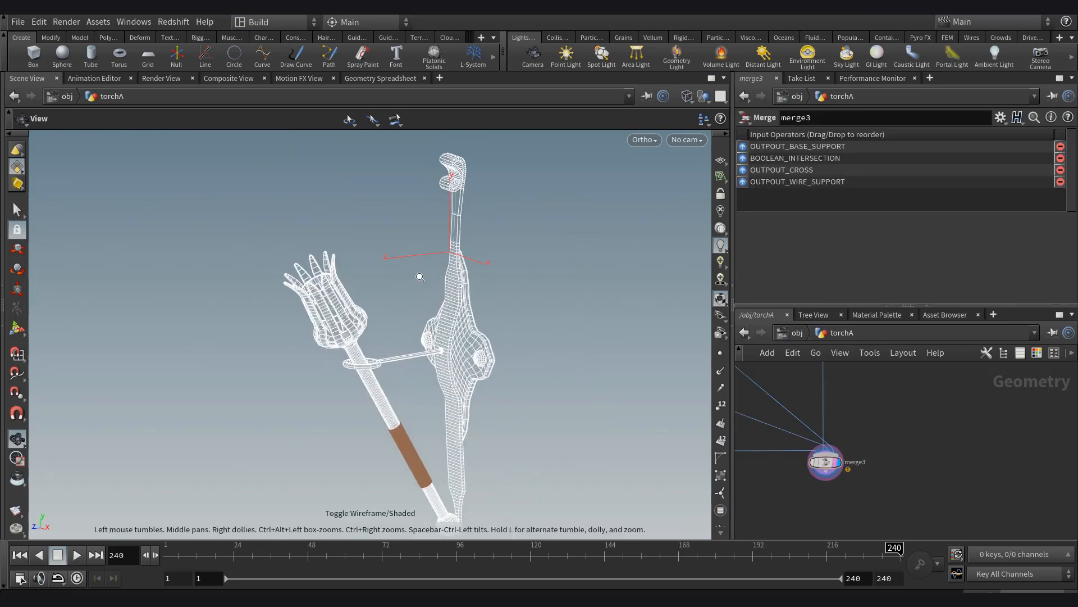
scroll(979, 520, "down", 5)
middle_click_drag(933, 444, 1049, 578)
scroll(864, 440, "up", 1)
middle_click_drag(864, 441, 900, 458)
scroll(809, 417, "up", 1)
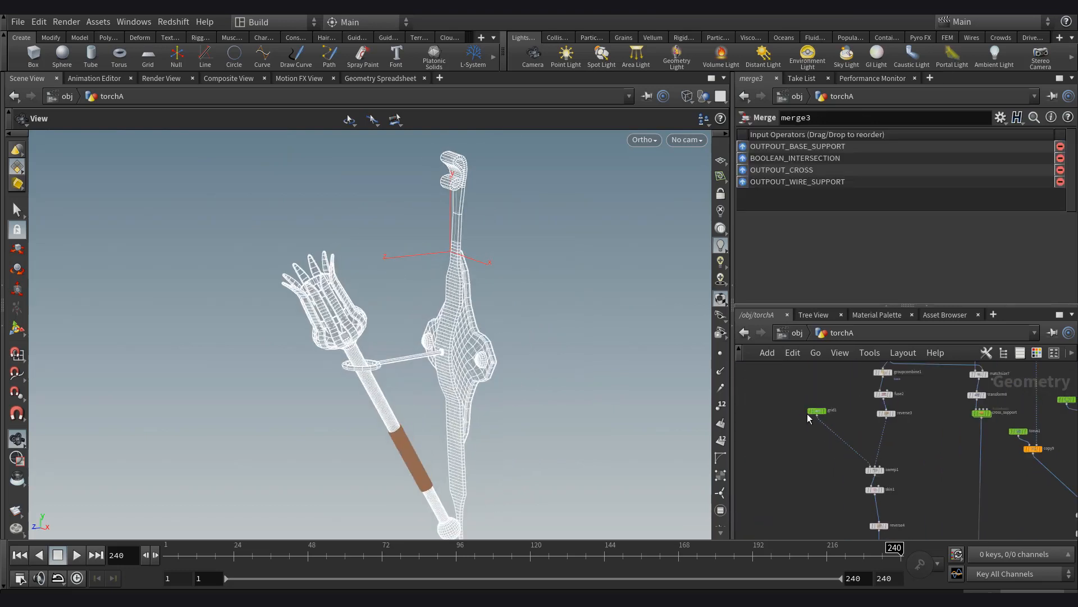
scroll(899, 410, "up", 2)
key("Tab")
type("resample")
key("Return")
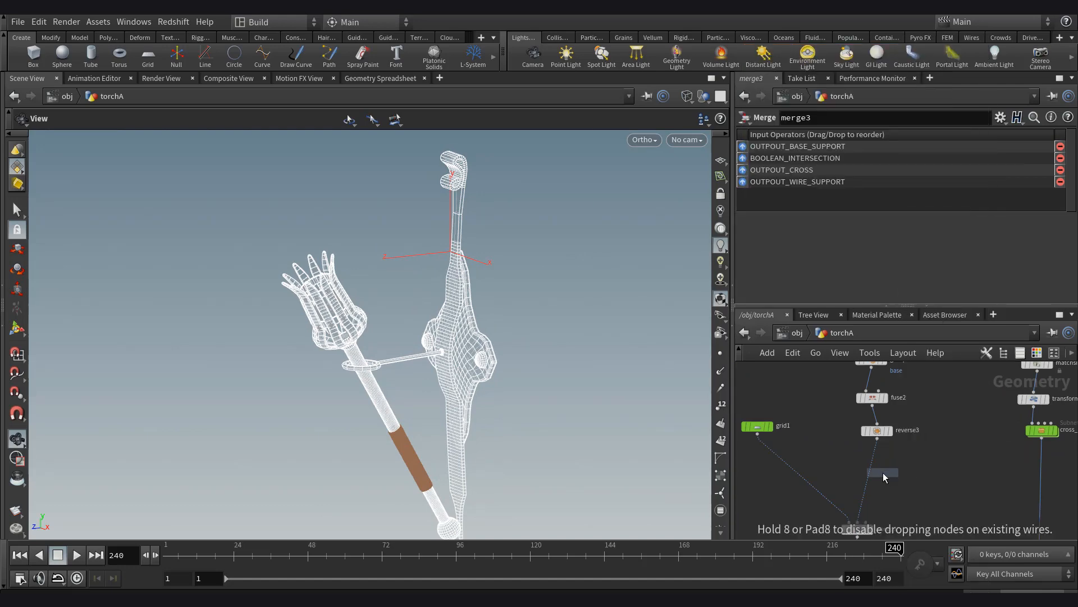
left_click(873, 475)
Set resample4's segment length to 0.05 and check the support's denser wireframe.
scroll(873, 474, "up", 3)
scroll(594, 281, "up", 5)
left_click_drag(571, 276, 516, 267)
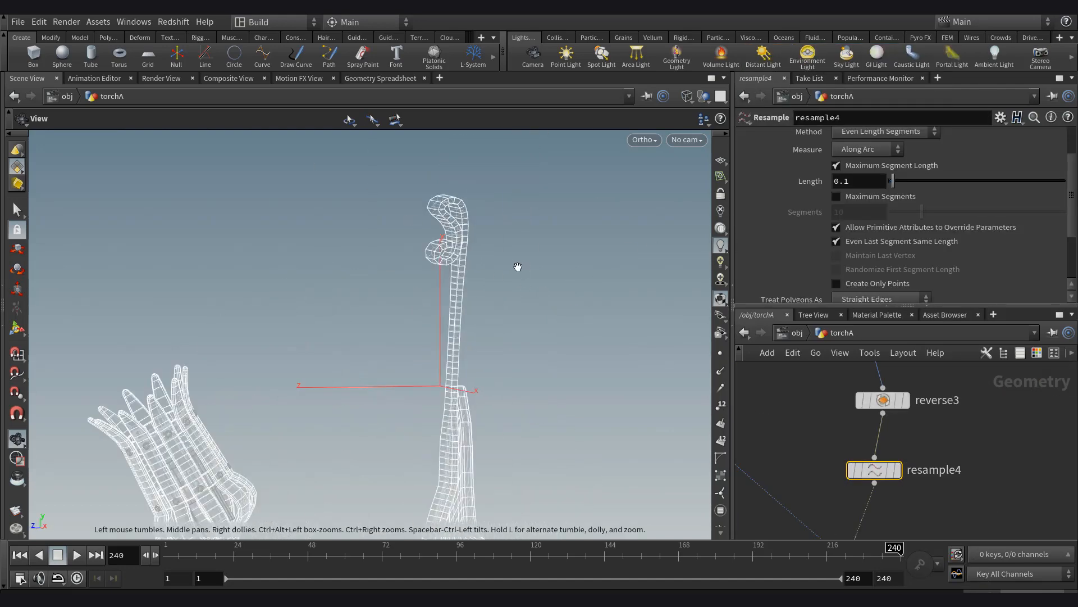
middle_click_drag(444, 384, 447, 342)
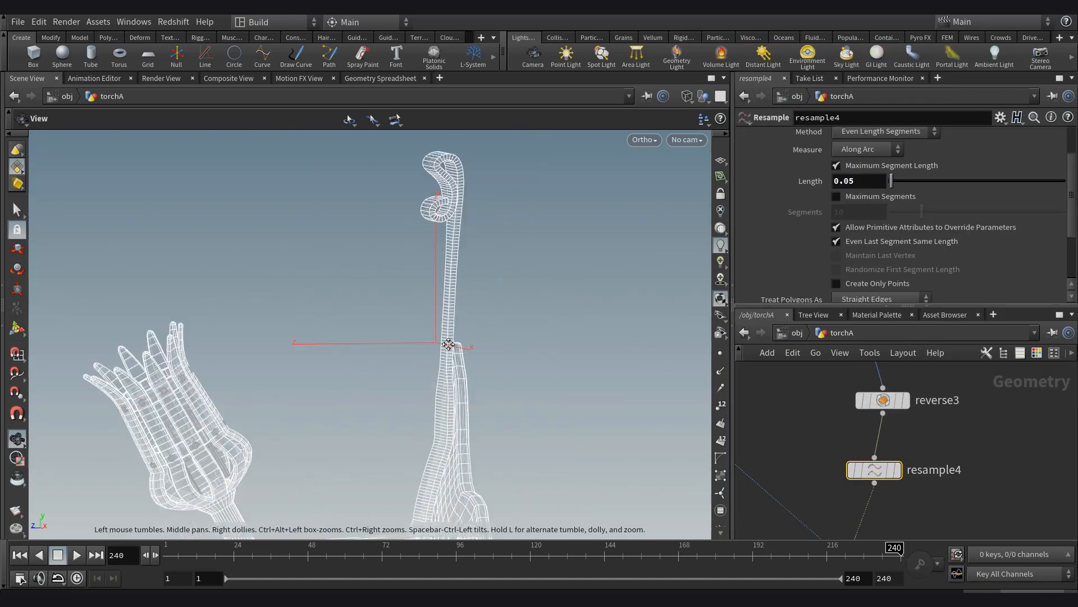
key("shift+w")
mouse_move(448, 342)
left_mouse_down()
mouse_move(435, 356)
mouse_move(491, 364)
mouse_move(502, 300)
left_mouse_up()
key("space+g")
key("w")
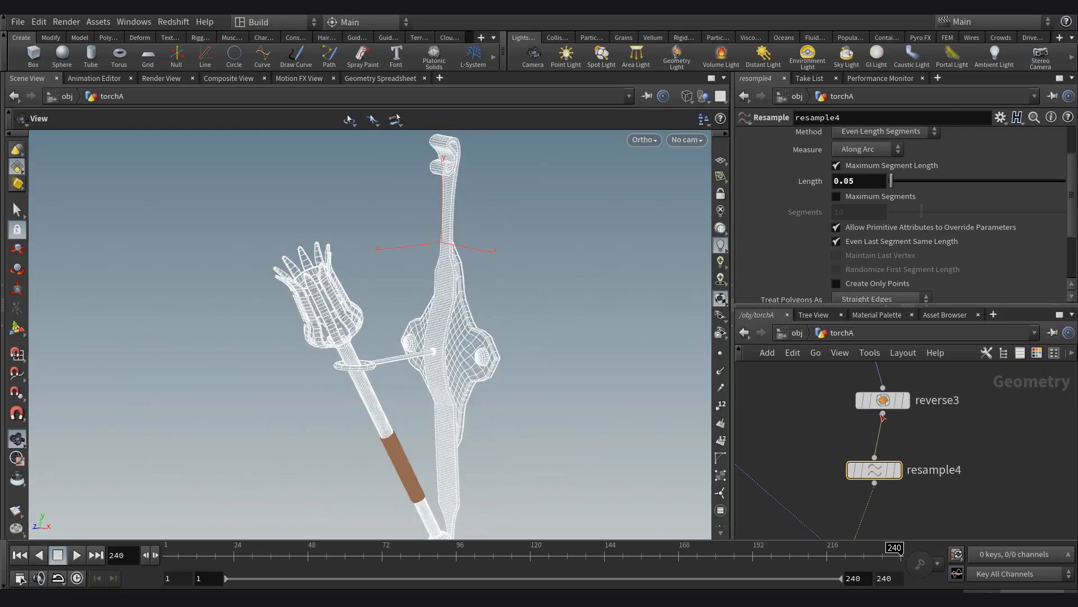
Insert a Group Create node between spline_control_04 and the base support's output null, and display it.
scroll(824, 437, "down", 5)
middle_click_drag(838, 536, 826, 471)
scroll(826, 471, "up", 3)
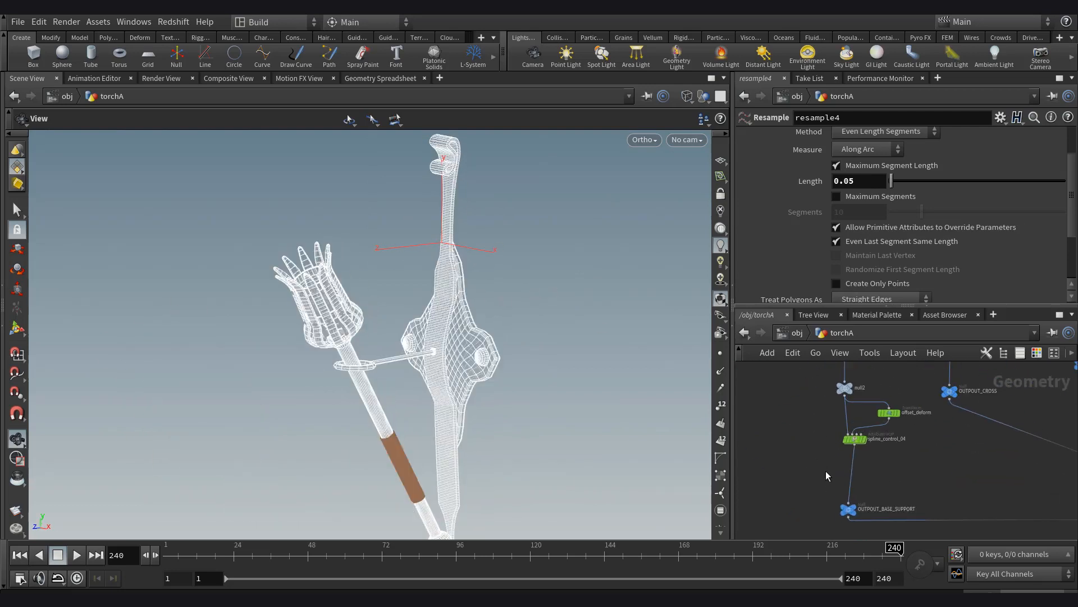
key("Tab")
type("res")
key("Return")
left_click(841, 470)
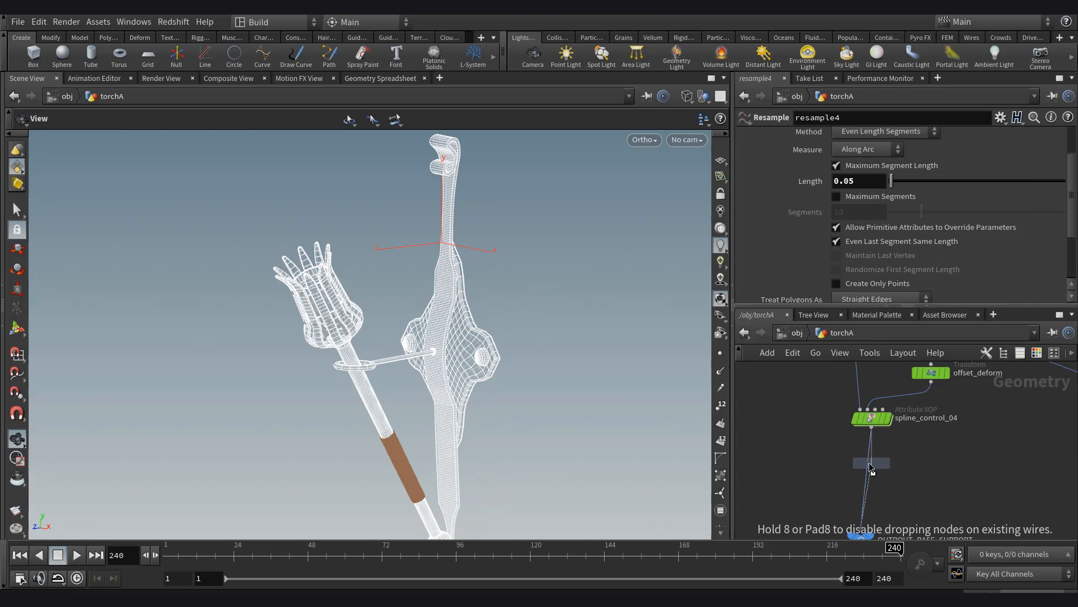
left_click(888, 463)
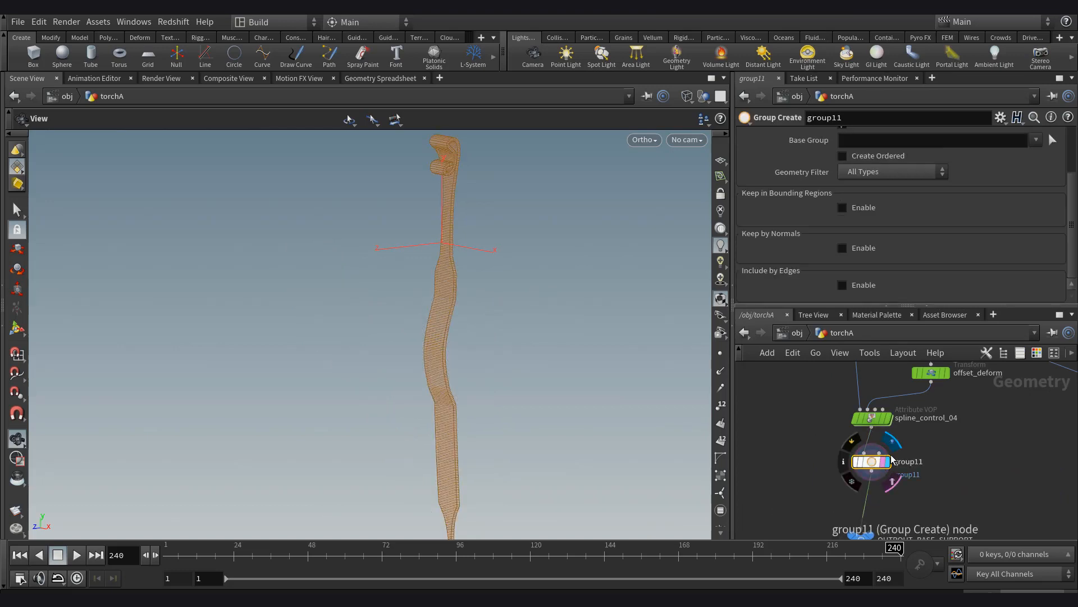
Set group11's type to Edges, name the group borders and disable its base group.
scroll(889, 164, "up", 3)
left_click(854, 200)
left_click(888, 135)
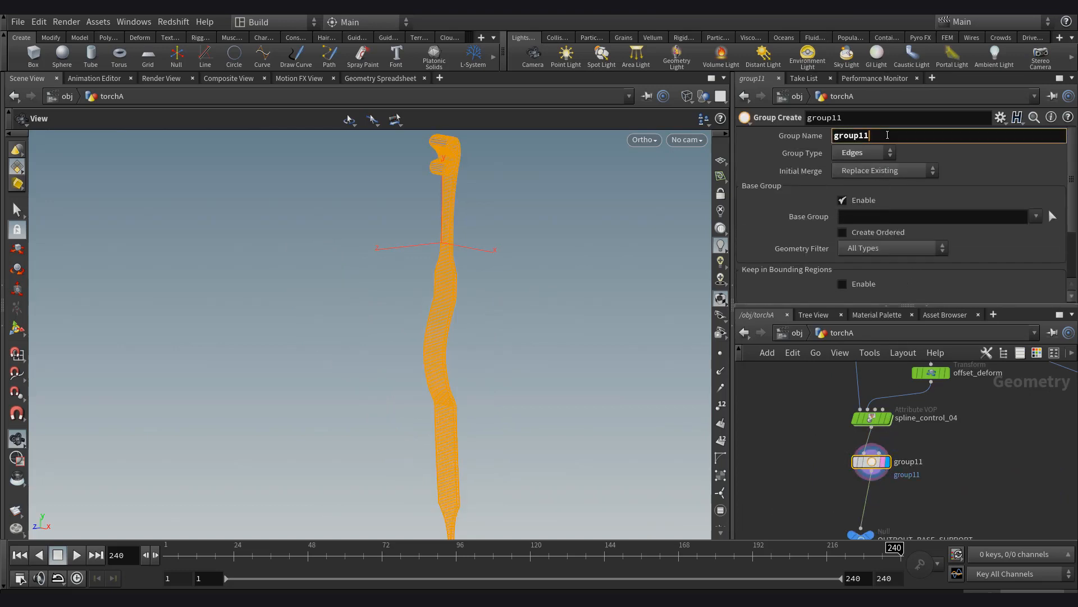
scroll(871, 225, "down", 3)
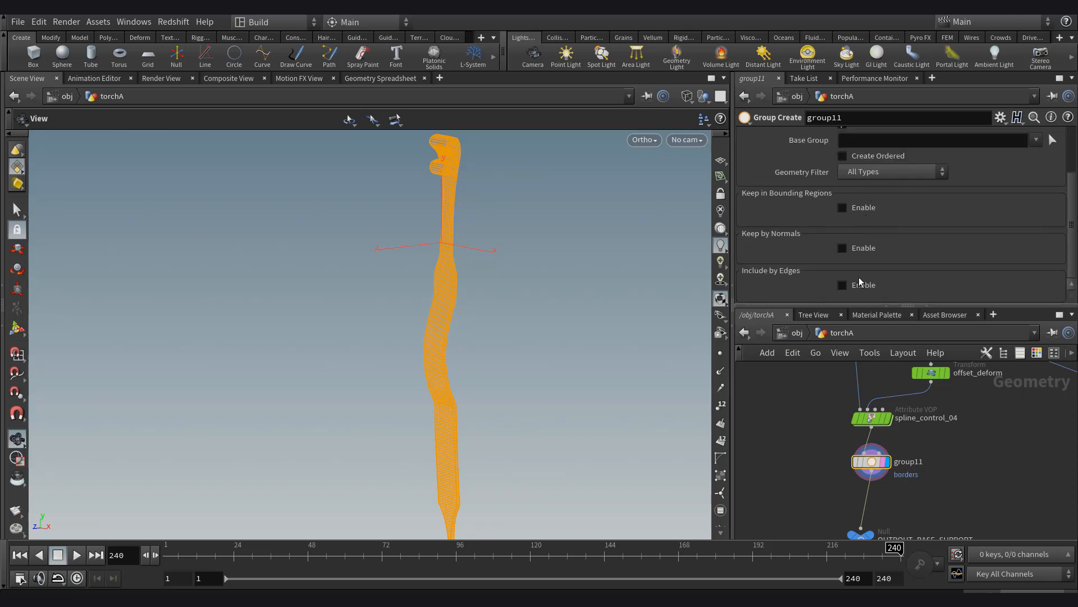
scroll(857, 247, "up", 3)
left_click(855, 203)
Enable inclusion by edges in group11 with a minimum edge angle of 75, and inspect the selected edges.
scroll(858, 250, "down", 2)
left_click(856, 288)
scroll(857, 247, "down", 5)
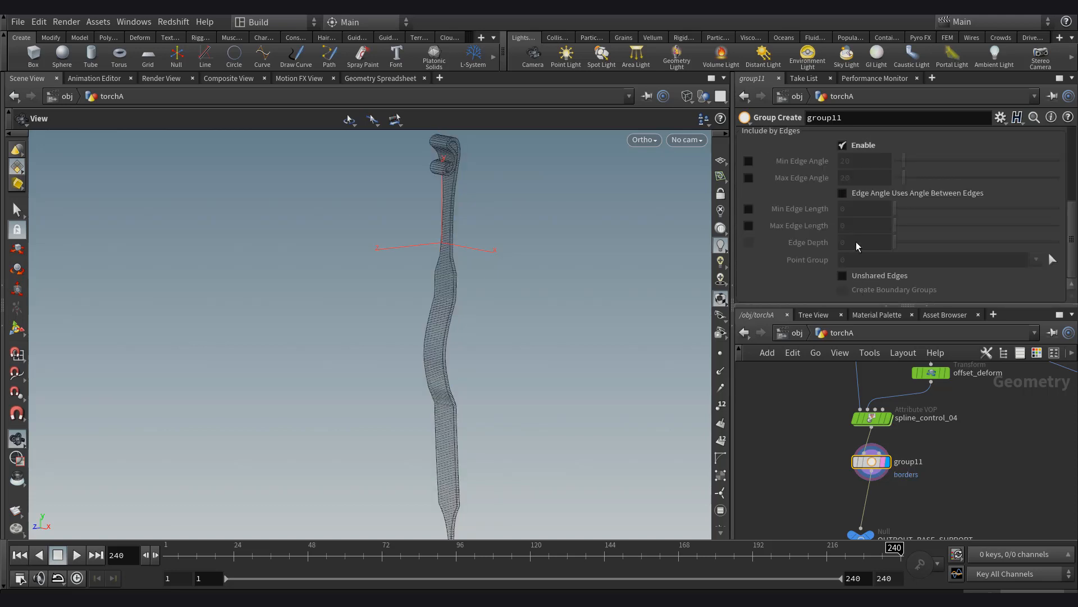
left_click(747, 162)
scroll(469, 146, "up", 5)
left_click_drag(906, 161, 929, 160)
left_click_drag(467, 466, 404, 482)
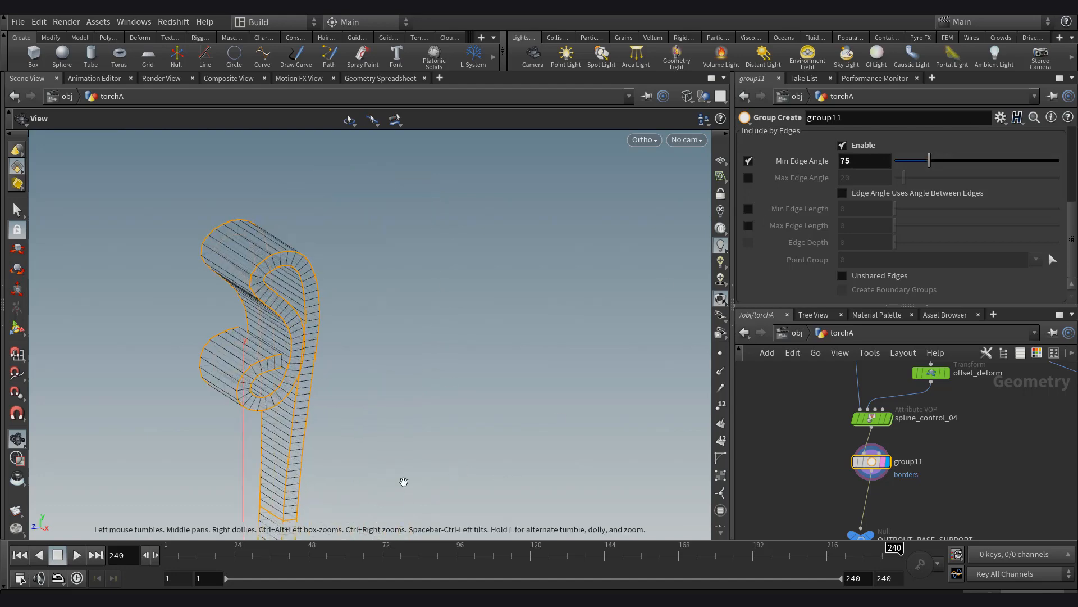
middle_click_drag(313, 518, 433, 378)
Insert a Fuse node between skin1 and reverse4 and check the support's edge selection.
scroll(818, 450, "down", 3)
middle_click_drag(817, 416, 827, 515)
middle_click_drag(838, 387, 856, 460)
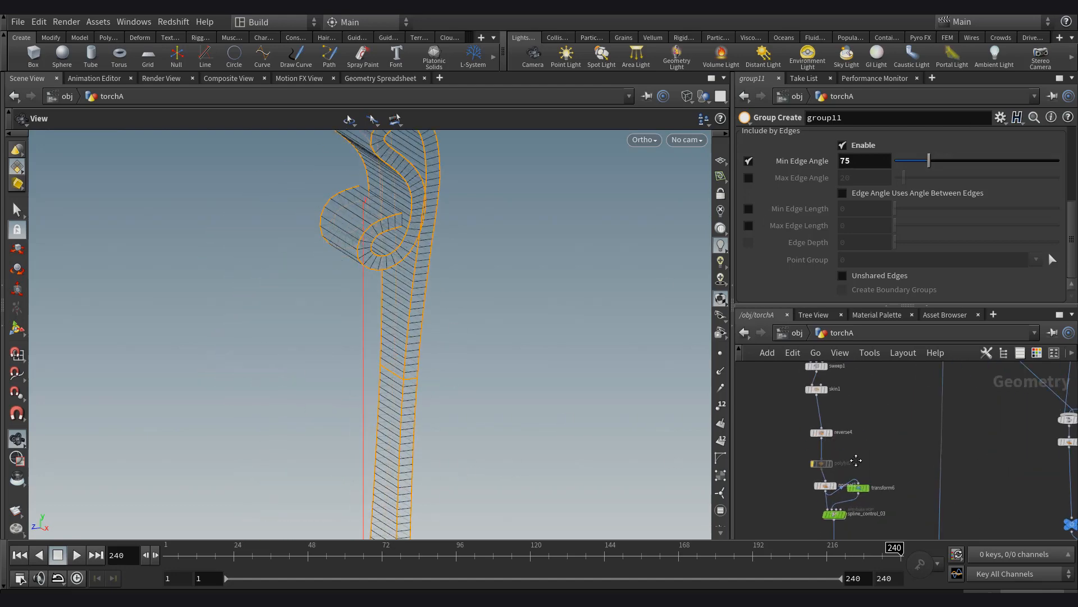
scroll(825, 415, "up", 2)
key("Tab")
type("fu")
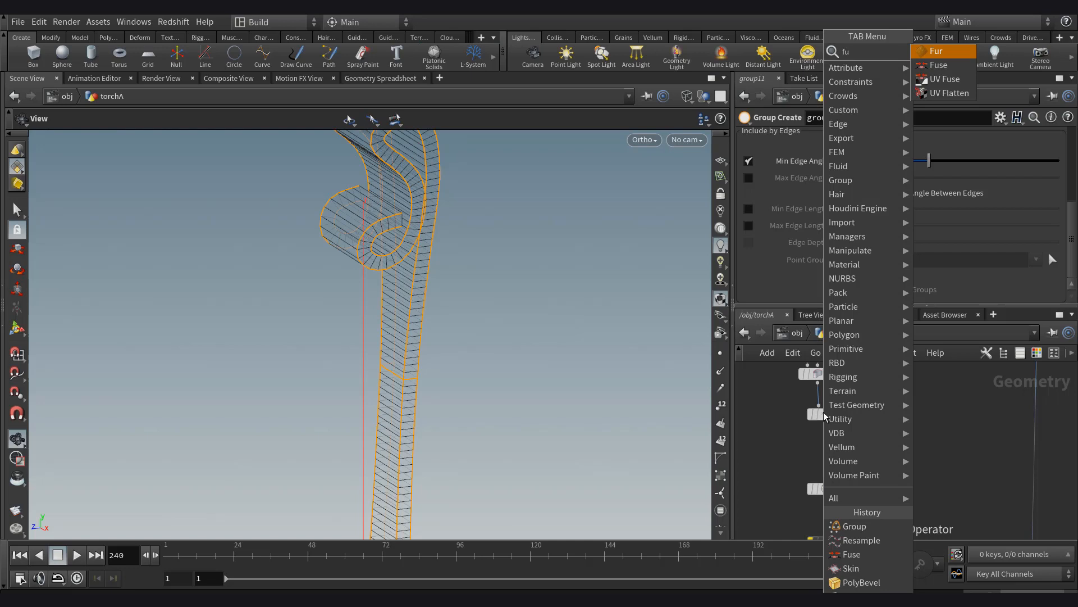
key("Escape")
left_click(834, 459)
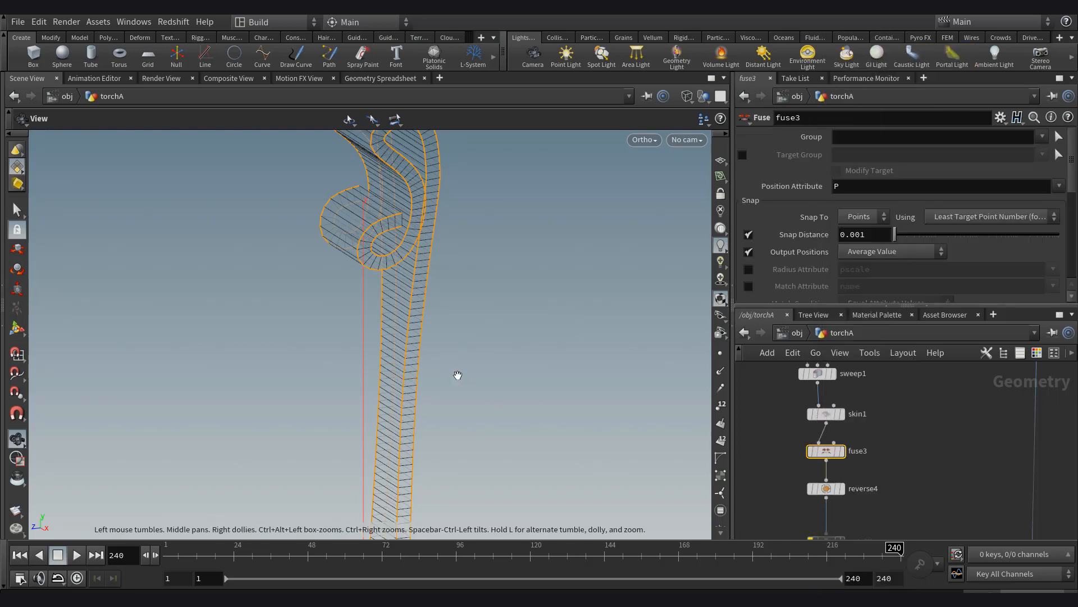
left_click_drag(457, 373, 495, 387)
Insert a PolyBevel node between group11 and the base support's output null, and display it.
scroll(894, 473, "down", 4)
middle_click_drag(893, 474, 887, 387)
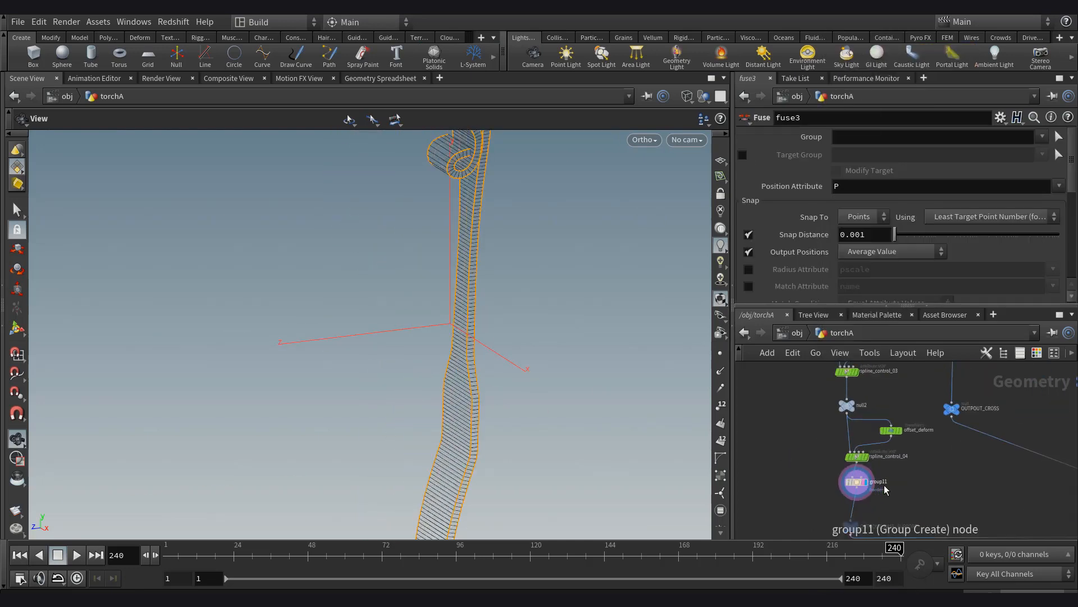
scroll(885, 486, "up", 4)
key("Tab")
type("resa")
key("Return")
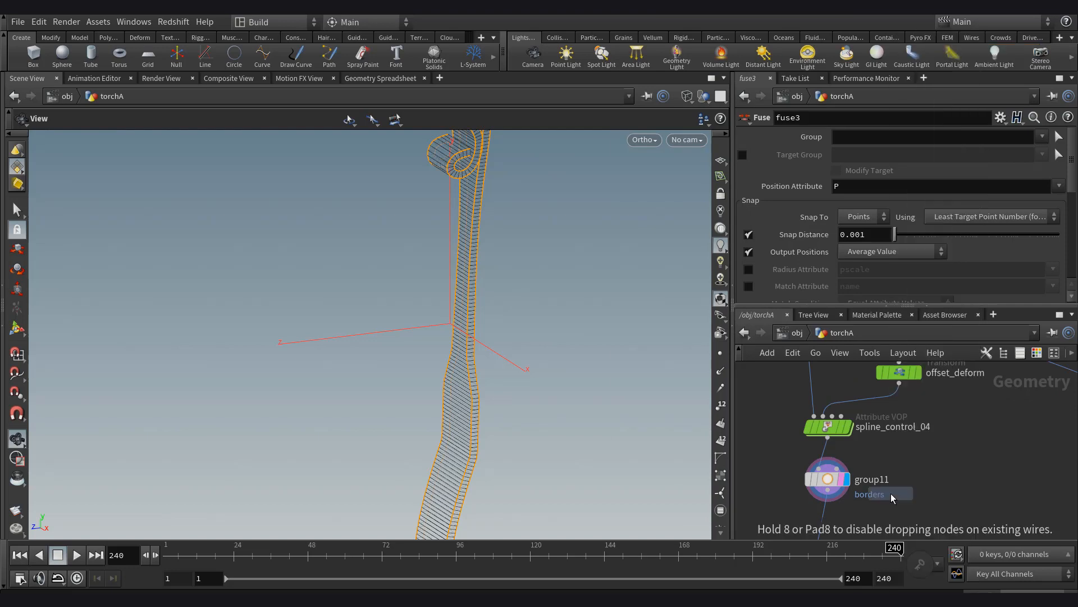
middle_click_drag(863, 508, 903, 440)
left_click(858, 460)
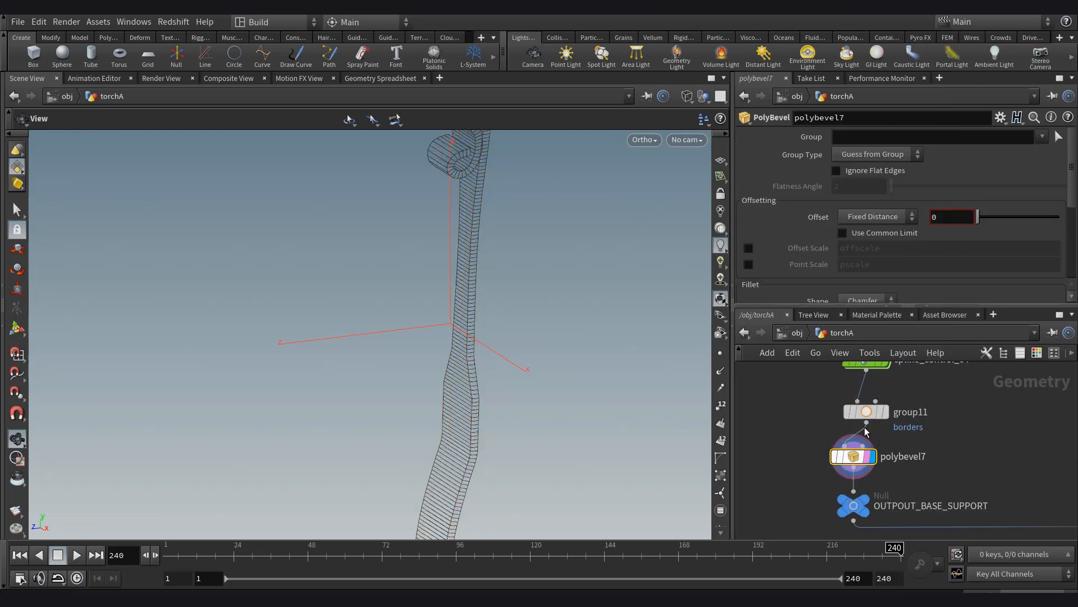
Set polybevel7's offset to 0.125, limit it to the borders group and show the support shaded.
left_click_drag(982, 218, 987, 218)
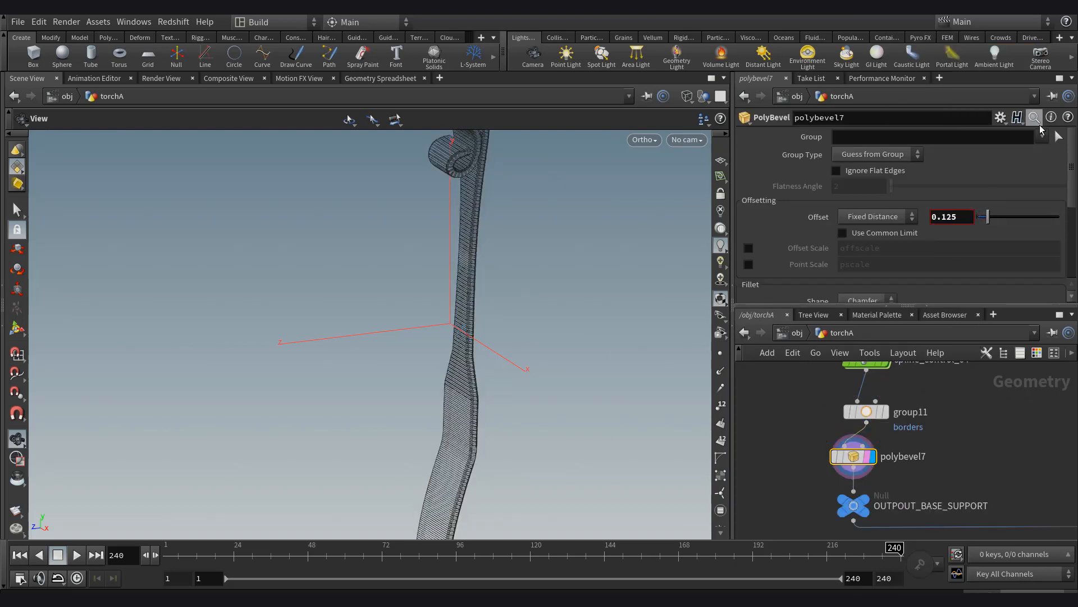
left_click(1047, 152)
scroll(461, 289, "down", 2)
key("shift+w")
scroll(460, 313, "up", 2)
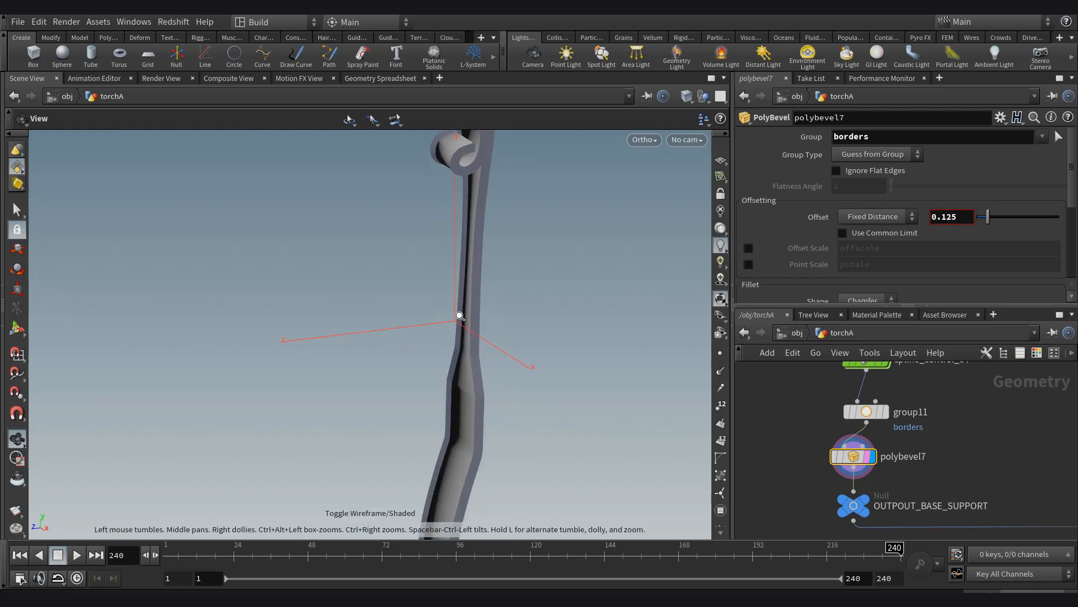
Try an offset of about 0.014 and a Round fillet shape on the support's bevel.
middle_click_drag(470, 203, 471, 242)
left_click_drag(988, 217, 979, 218)
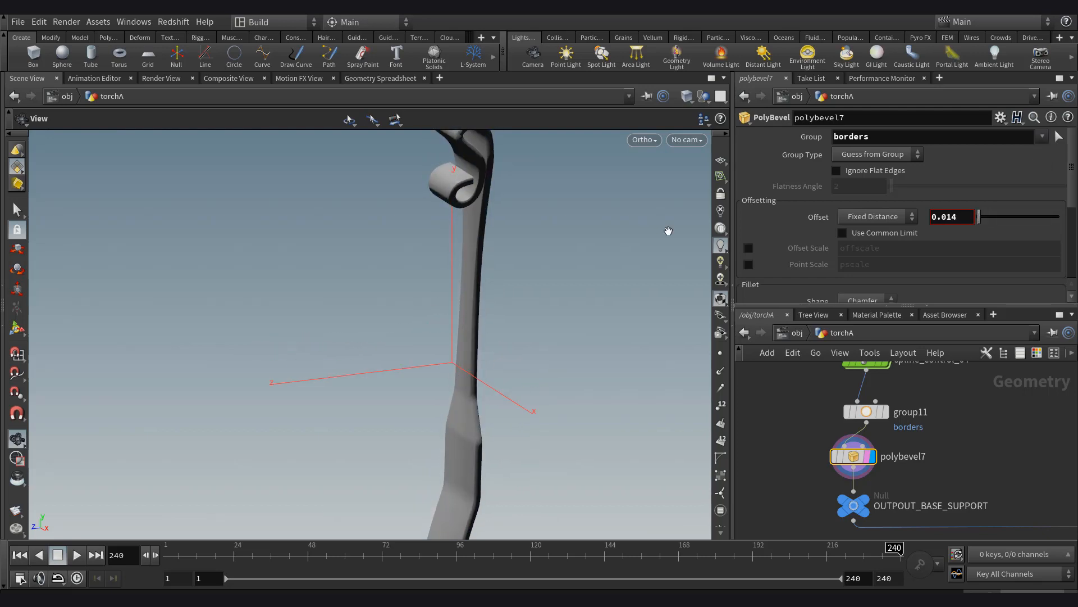
left_click_drag(668, 231, 562, 242)
scroll(874, 268, "down", 1)
left_click(874, 266)
left_click(864, 336)
left_click_drag(458, 284, 472, 313)
scroll(465, 256, "down", 3)
middle_click_drag(503, 248, 497, 335)
left_click_drag(457, 306, 458, 311)
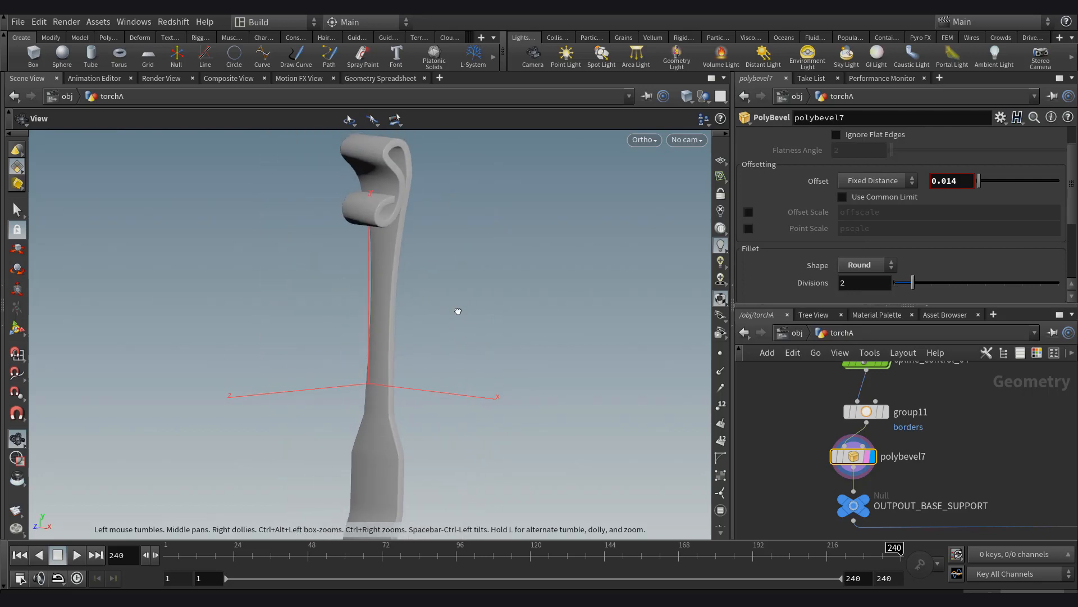
Set polybevel7's fillet shape to Profile, add a raised point mid-ramp, and check the edge loops in wireframe.
left_click(864, 349)
scroll(909, 191, "down", 3)
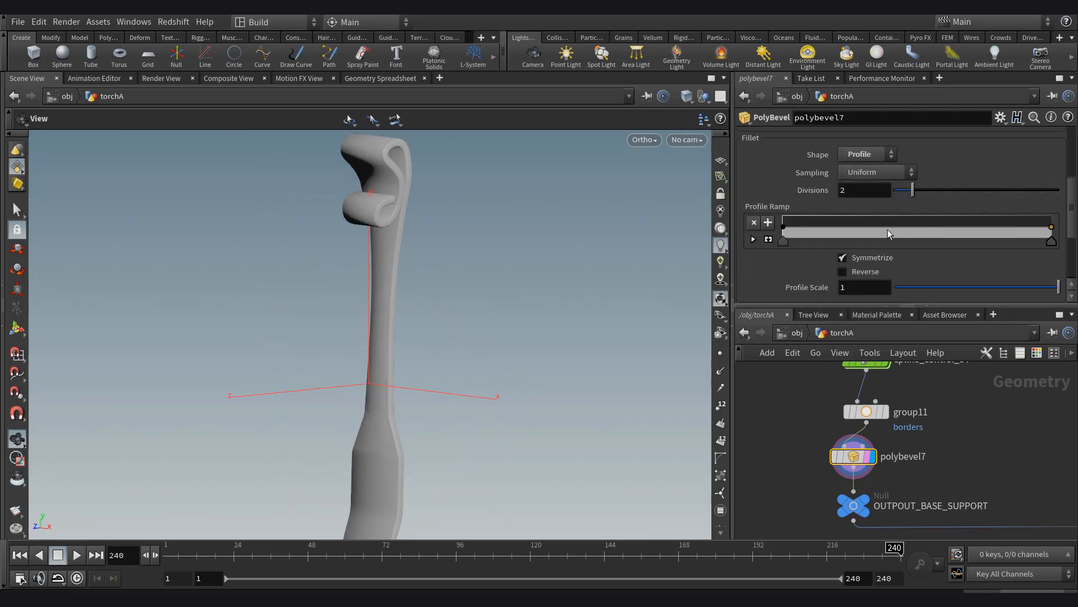
left_click_drag(894, 227, 901, 214)
scroll(416, 236, "up", 10)
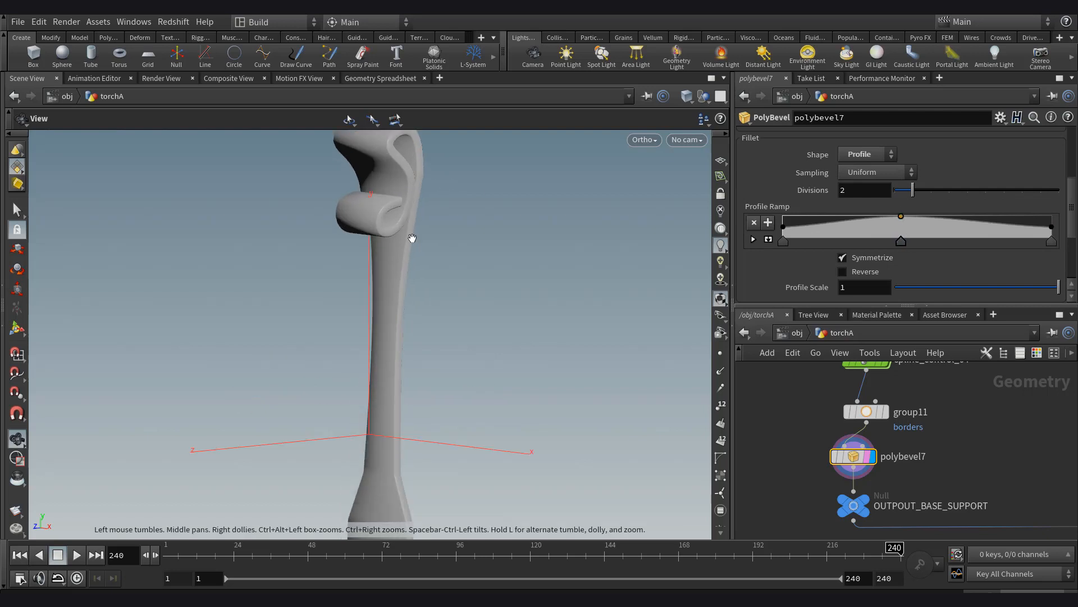
key("w")
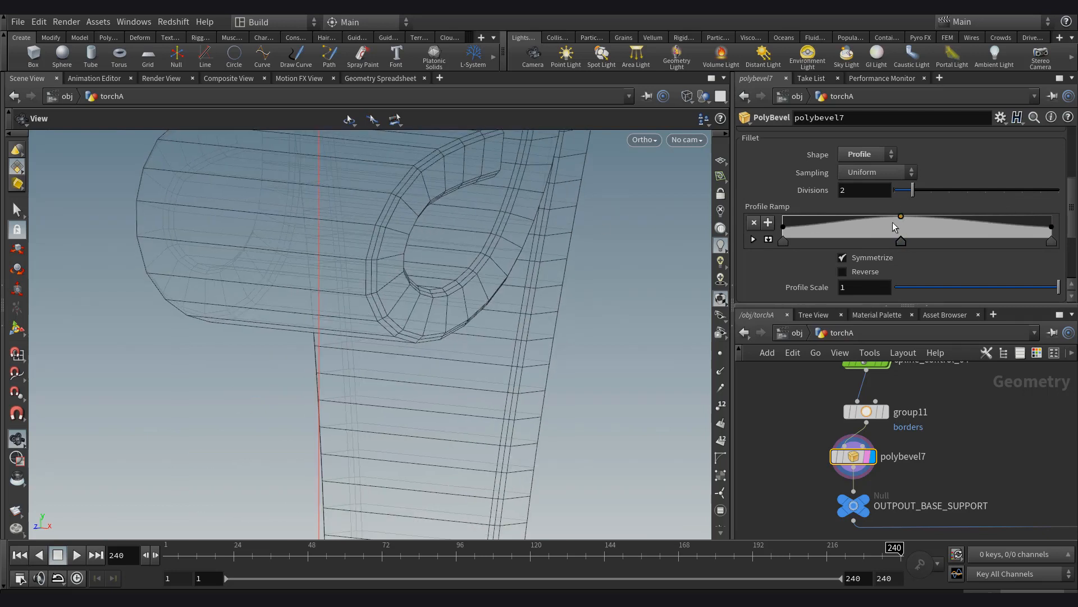
scroll(898, 222, "down", 2)
scroll(901, 189, "up", 2)
Try a bevel offset of 0.15 and inspect the scroll end shaded.
middle_click_drag(857, 193, 982, 204)
key("w")
scroll(869, 228, "up", 8)
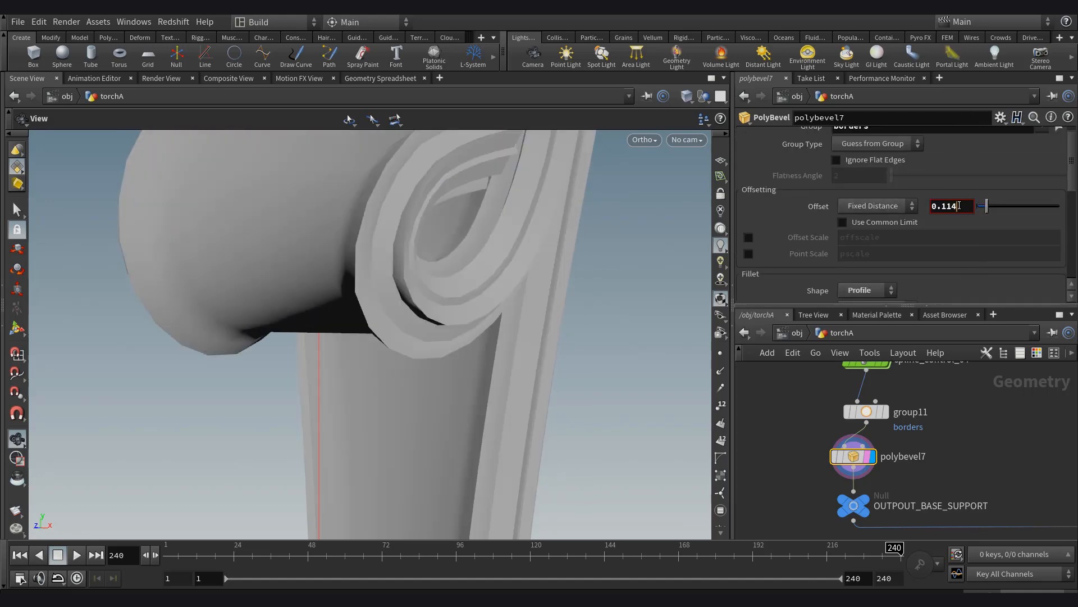
right_click_drag(499, 325, 329, 325)
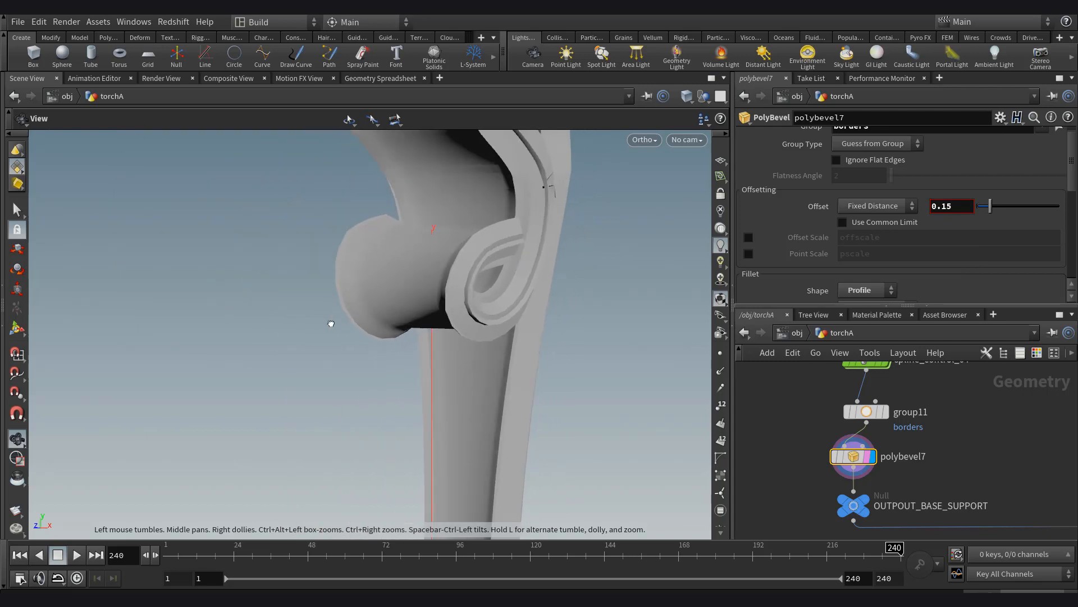
left_click_drag(329, 325, 450, 354)
right_click_drag(450, 354, 384, 280)
middle_click_drag(384, 280, 418, 240)
left_click_drag(418, 240, 467, 315)
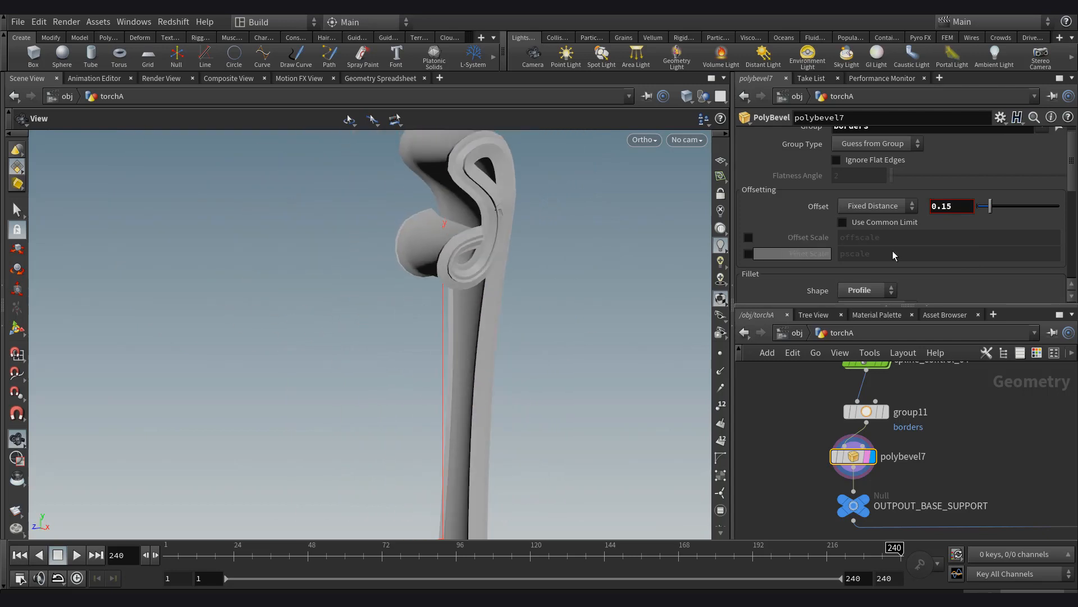
Try a bevel offset of 0.05 and inspect the top of the support.
key("Return")
type("05")
key("Return")
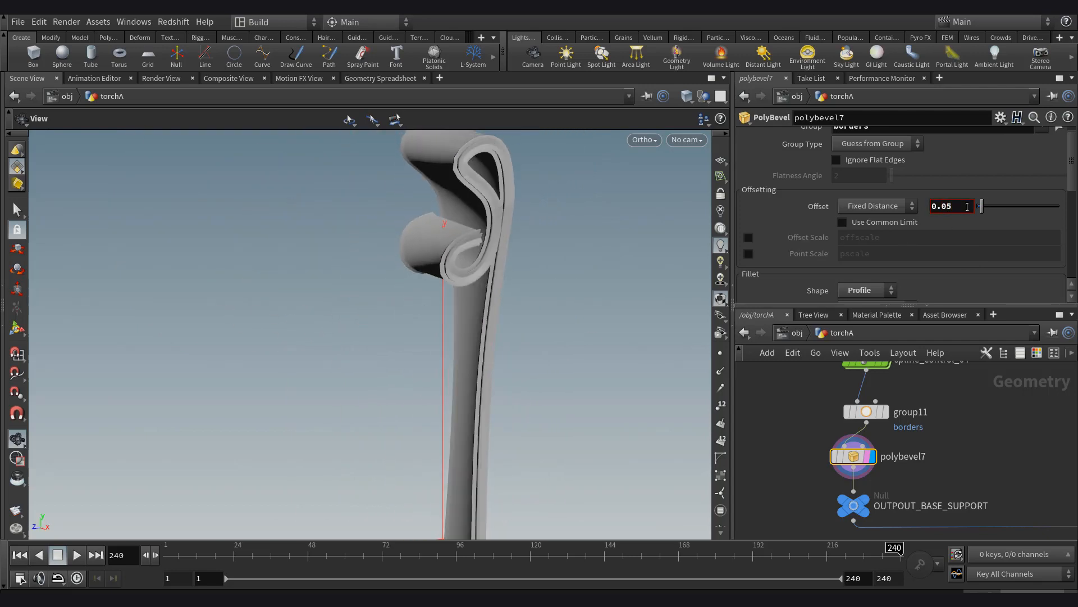
left_click_drag(416, 321, 462, 304)
right_click_drag(463, 303, 606, 347)
left_click_drag(606, 348, 573, 343)
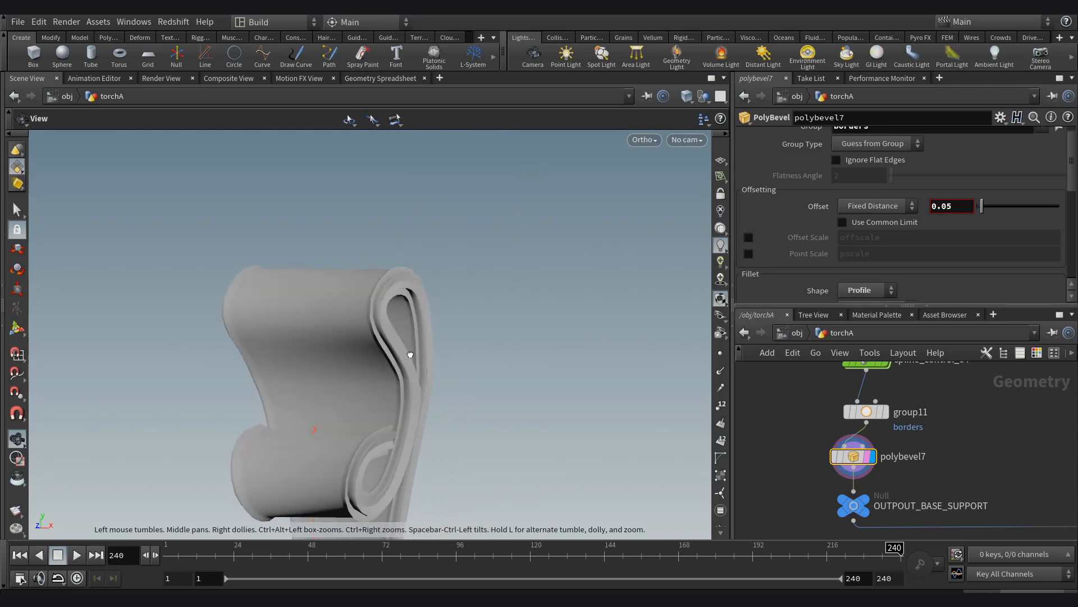
Set polybevel7's offset to 0.03 and inspect the bevel along the length of the support.
left_click(953, 214)
type("0.02")
key("Return")
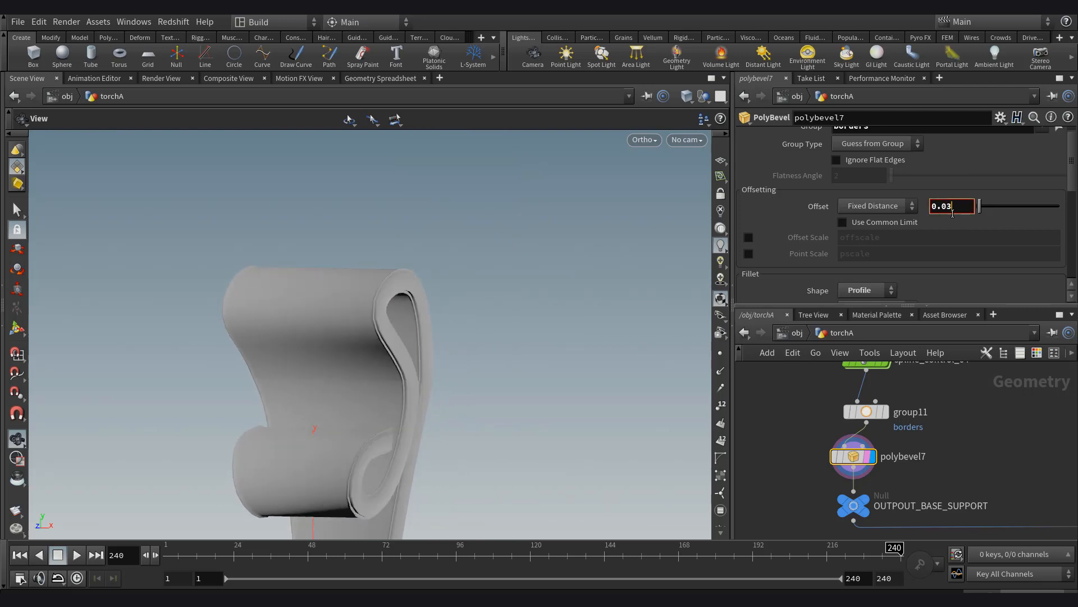
key("Return")
middle_click_drag(407, 438, 397, 212)
middle_click_drag(314, 494, 342, 339)
left_click_drag(343, 339, 361, 413)
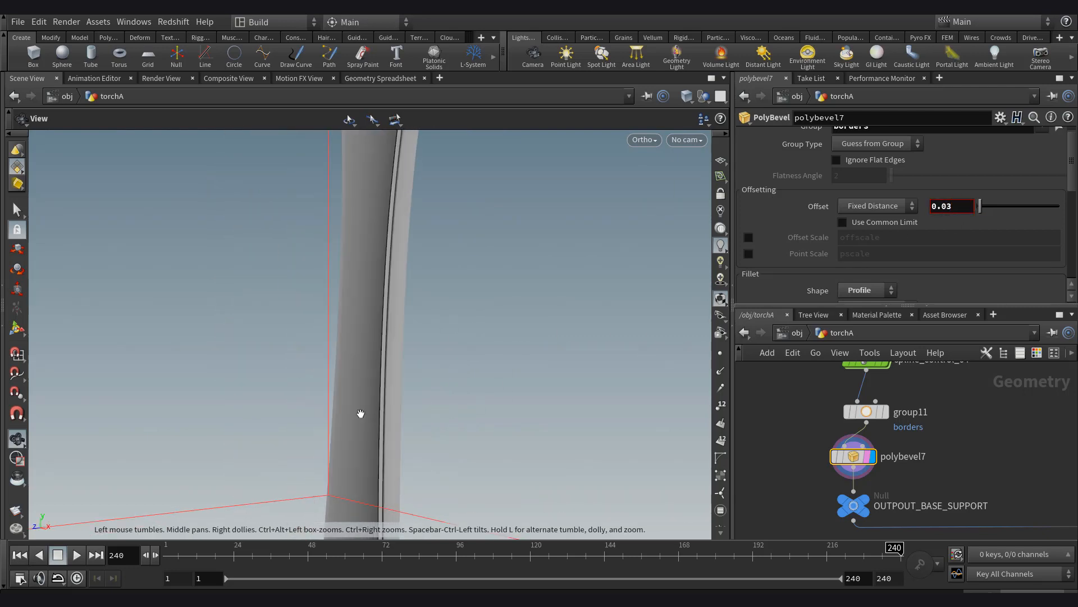
middle_click_drag(363, 506, 360, 317)
middle_click_drag(356, 469, 355, 351)
mouse_move(314, 359)
left_mouse_down()
mouse_move(354, 369)
mouse_move(426, 314)
left_mouse_up()
Set the bevel's fillet divisions to 5 and return the support to shaded display.
scroll(898, 236, "down", 3)
key("shift+w")
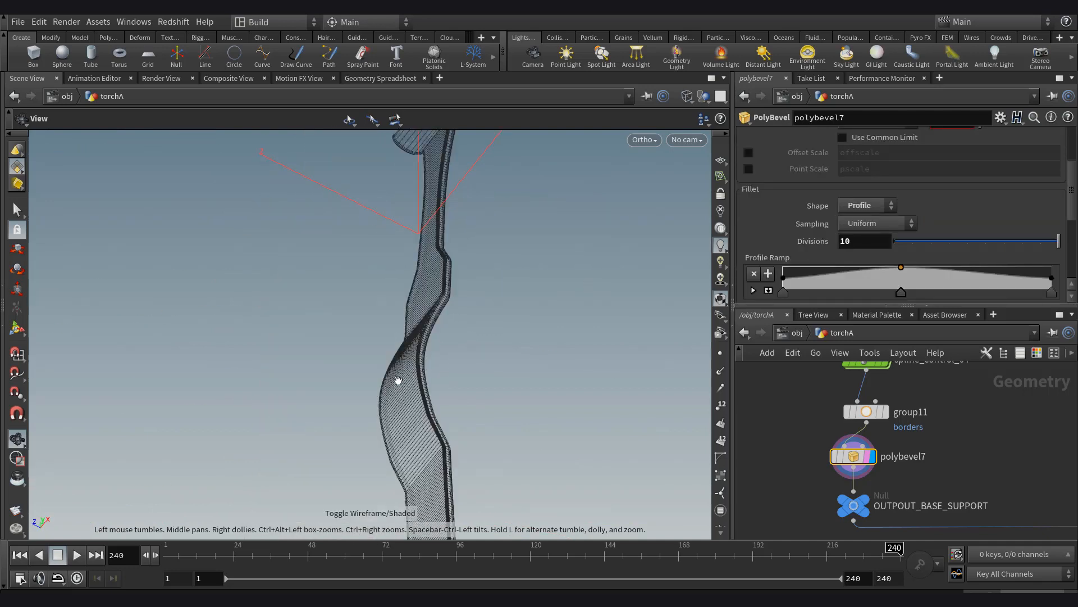
type("5")
key("Return")
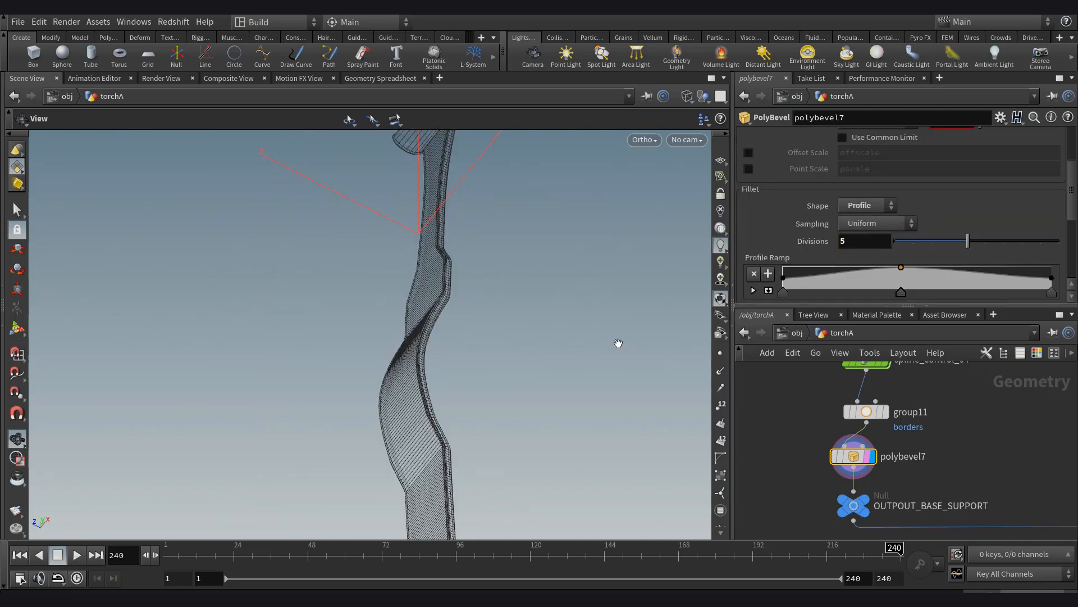
key("shift+w")
left_click_drag(443, 364, 460, 432)
scroll(888, 476, "down", 8)
scroll(918, 479, "up", 5)
scroll(930, 474, "up", 5)
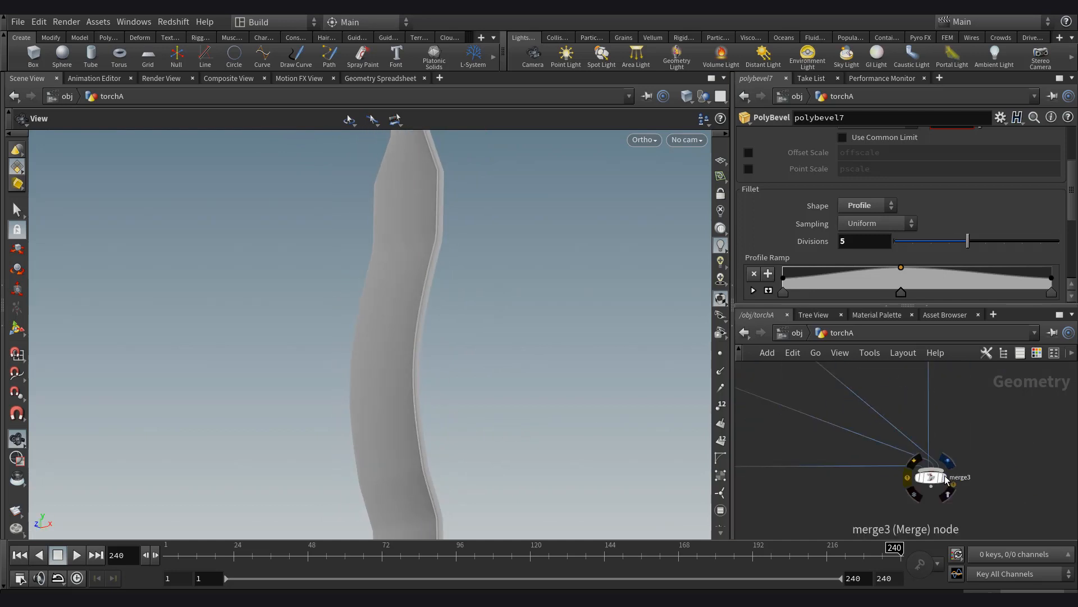
Display the merge3 node and examine the complete torch and support assembly.
left_click(944, 478)
key("f")
left_click_drag(449, 340, 436, 399)
scroll(474, 353, "up", 3)
scroll(472, 281, "down", 2)
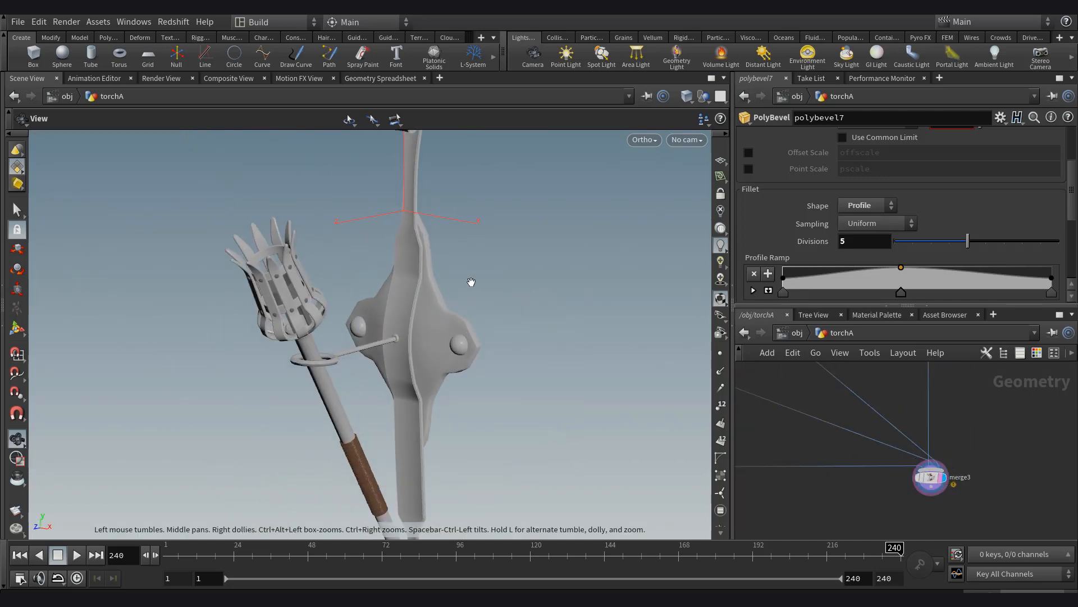
mouse_move(472, 282)
left_mouse_down()
mouse_move(465, 343)
mouse_move(423, 334)
left_mouse_up()
key("shift+w")
key("shift+w")
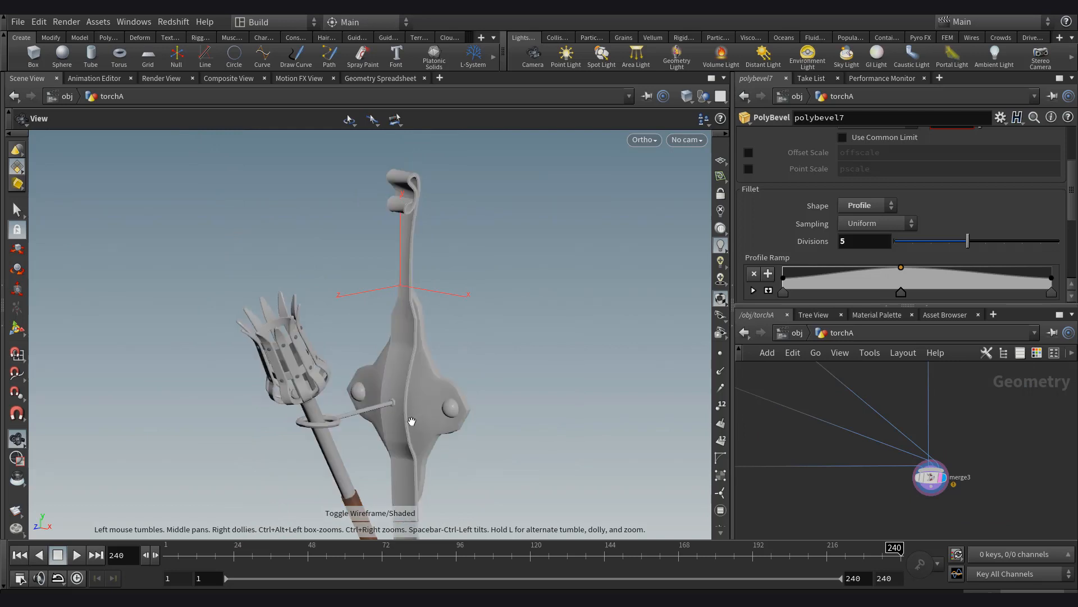
left_click_drag(409, 421, 405, 414)
middle_click_drag(406, 414, 412, 315)
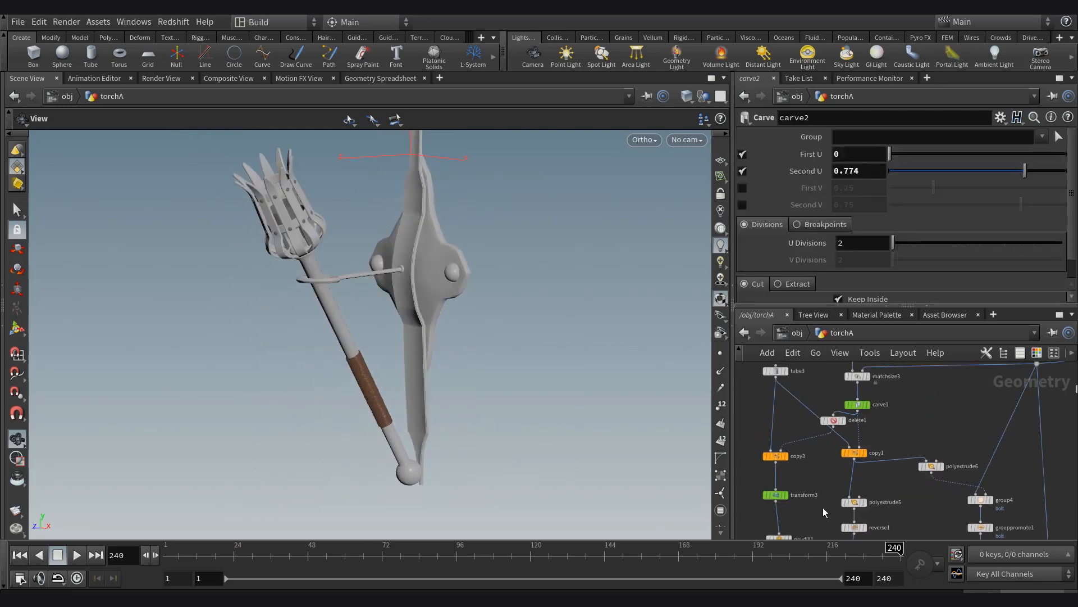
Set First U on the carve1 node to 0.407.
scroll(876, 429, "up", 3)
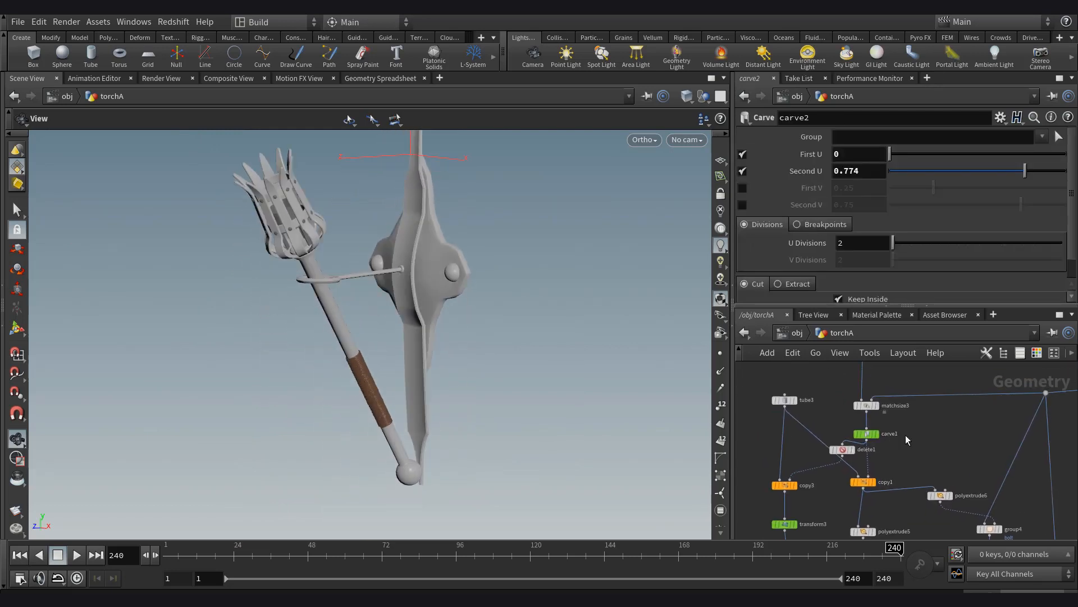
left_click(848, 440)
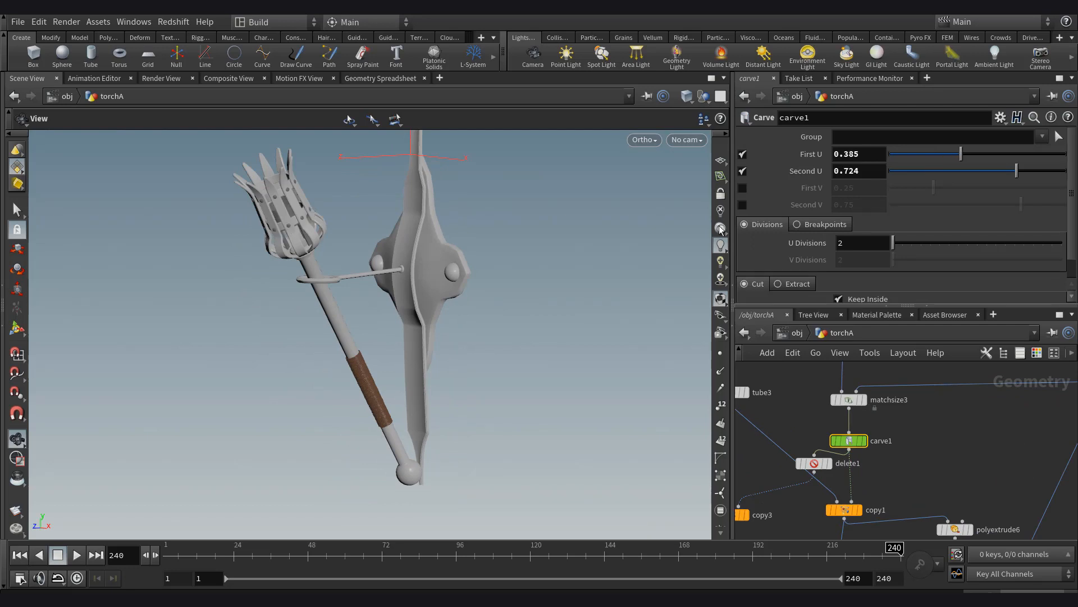
scroll(905, 449, "down", 6)
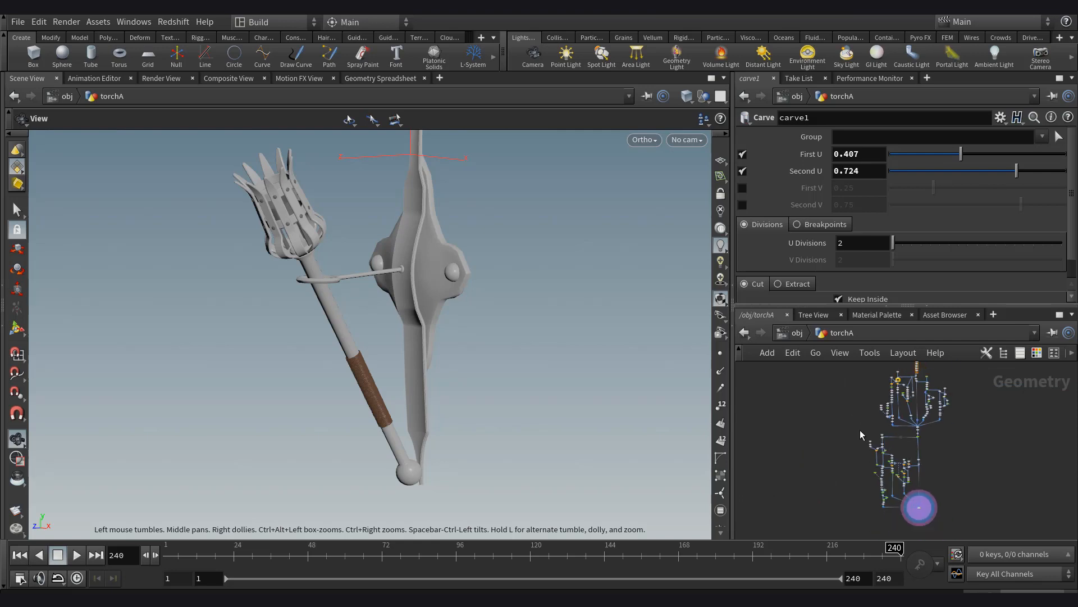
Collapse all the torch nodes into one subnetwork named TORCH_TOOL.
left_click_drag(974, 406, 987, 366)
scroll(945, 477, "down", 3)
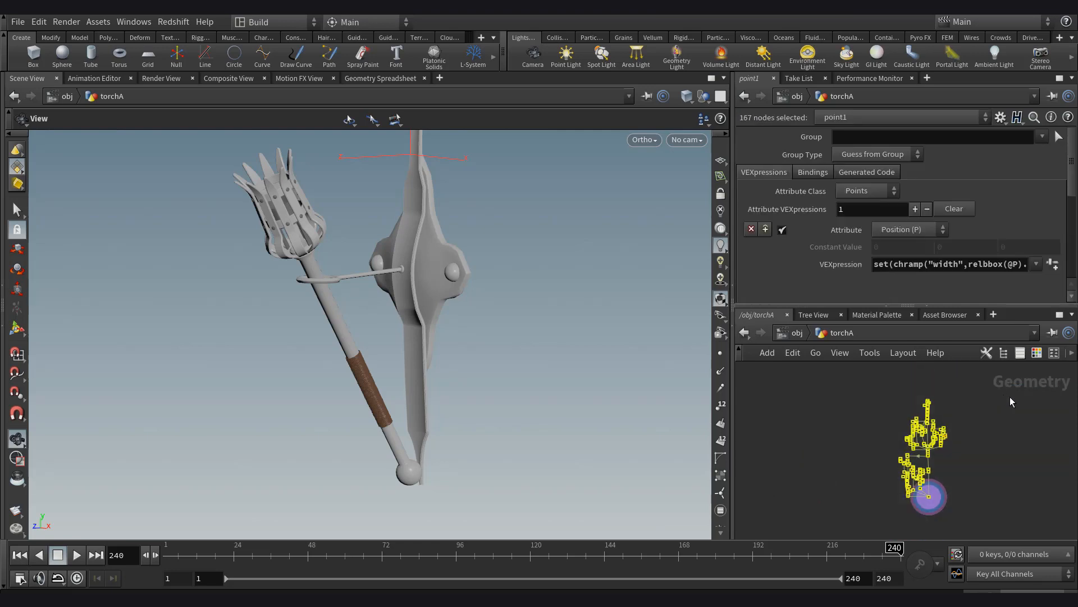
left_click(1050, 353)
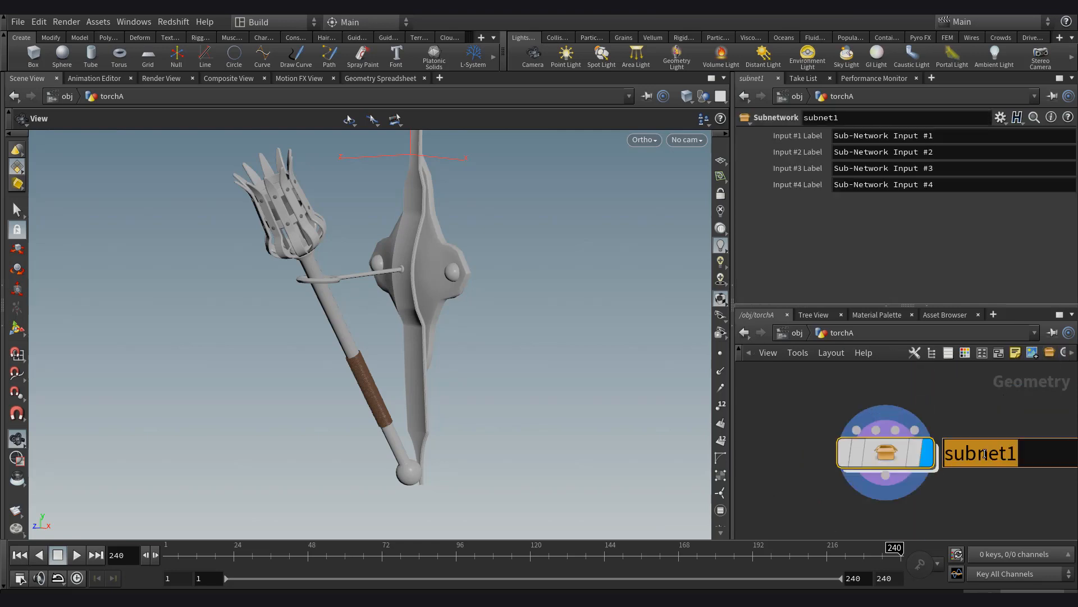
type("TORCH_TOOL")
key("Return")
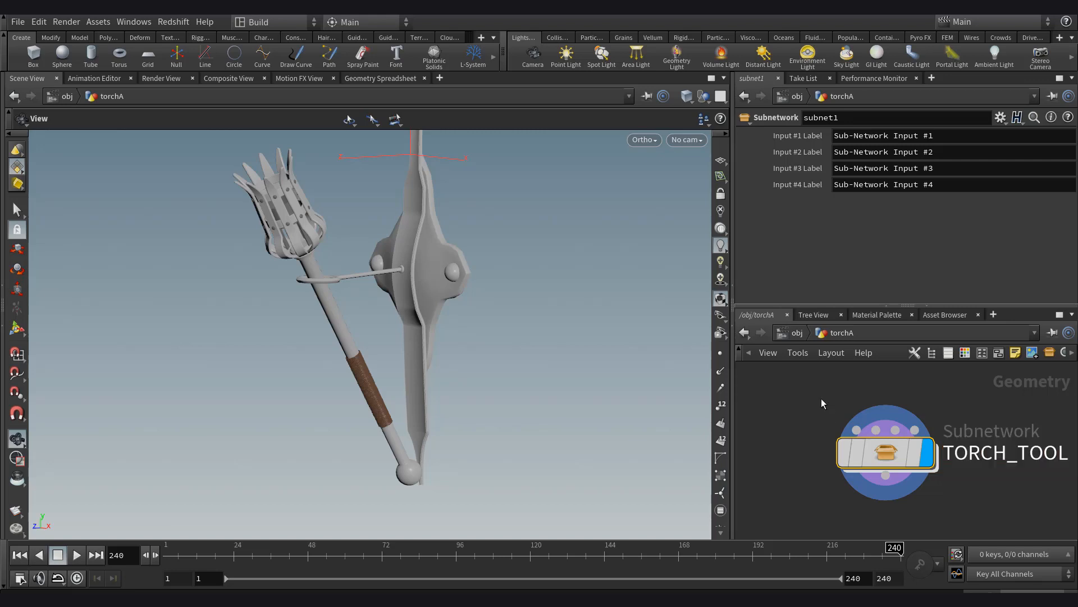
Open TORCH_TOOL's parameter interface for editing and make the four default input labels invisible.
left_click(1001, 117)
left_click(1001, 132)
left_click(337, 159)
left_click(337, 191, "shift")
left_click(523, 306)
Promote tube1's Height, Radius, Columns and Rows to the TORCH_TOOL interface.
double_click(868, 435)
scroll(843, 470, "up", 5)
left_click(832, 378)
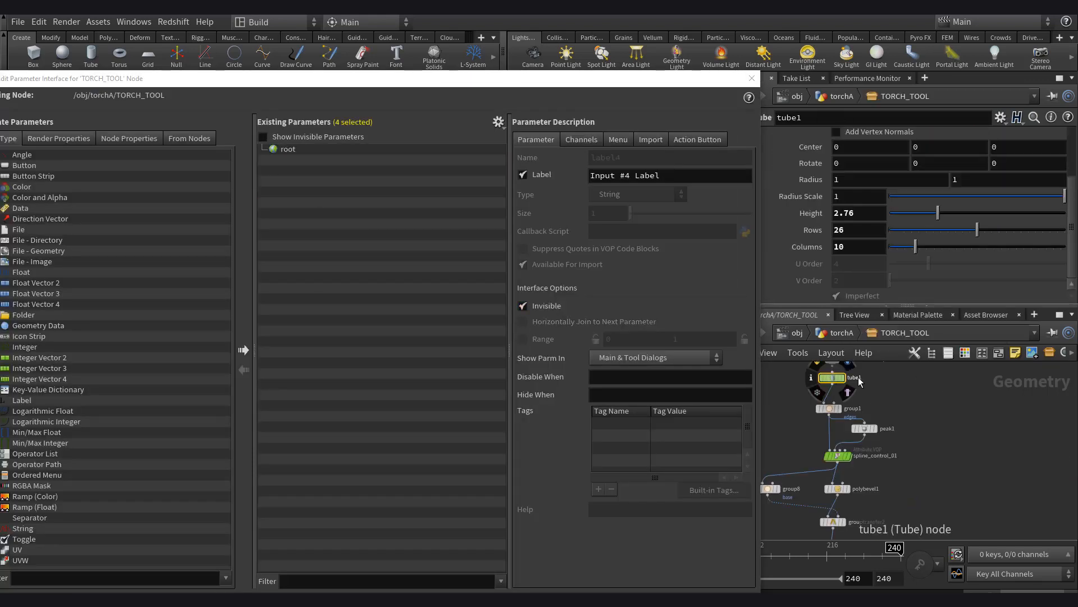
left_click_drag(809, 214, 329, 150)
left_click_drag(810, 179, 328, 151)
left_click_drag(814, 246, 327, 150)
left_click_drag(813, 229, 337, 151)
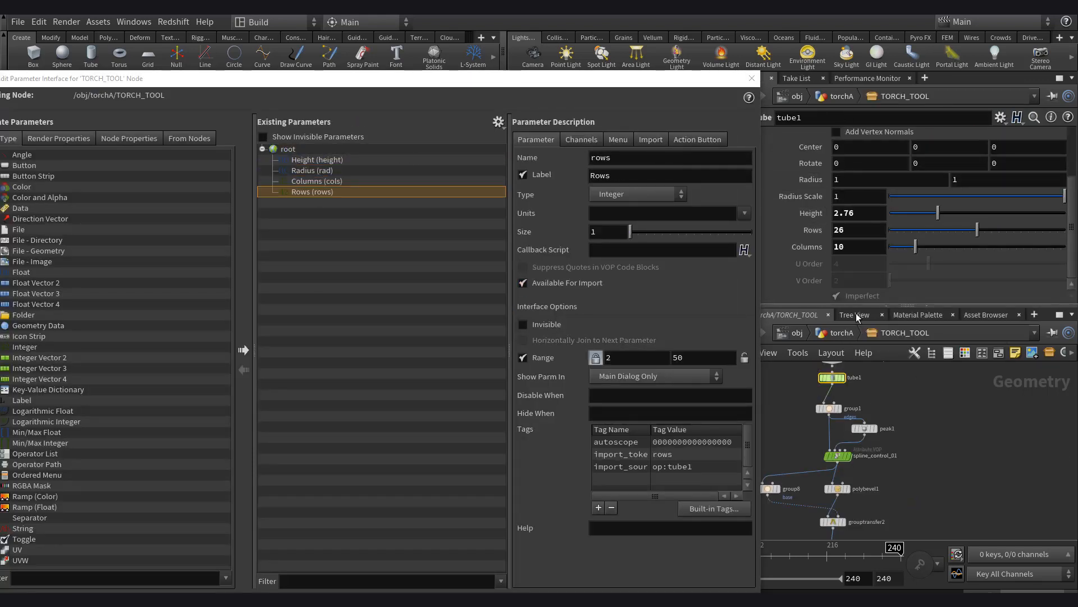
Promote spline_control_01's height_deform ramp and HANDLE_TUBE's Radius Scale and Height to the TORCH_TOOL interface.
left_click(838, 455)
left_click_drag(780, 177, 329, 151)
scroll(895, 393, "down", 2)
scroll(949, 443, "up", 3)
left_click(1069, 409)
scroll(1010, 450, "down", 3)
left_click_drag(801, 197, 327, 151)
Add a folder labelled Cage_torch and place the parameters from Height through height_deform inside it.
left_click_drag(292, 79, 383, 80)
left_click_drag(110, 318, 396, 157)
left_click(415, 172)
left_click(414, 215, "shift")
left_click_drag(414, 216, 406, 163)
left_click(406, 162)
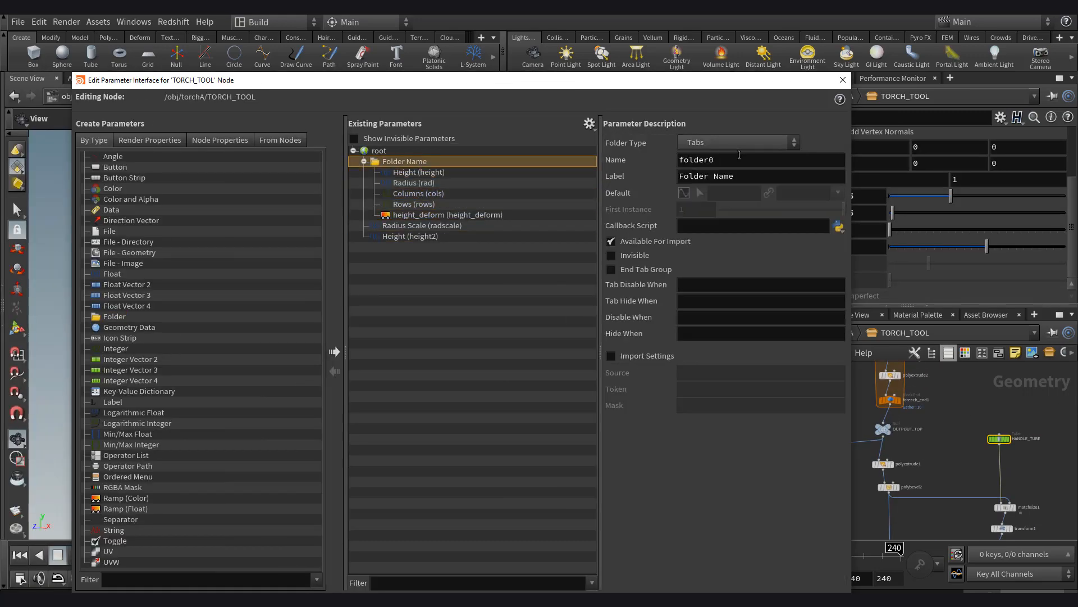
key("ctrl+c")
double_click(722, 176)
key("ctrl+v")
Add a second folder labelled Handle below the Cage_torch parameters.
left_click(412, 226)
left_click(409, 237, "shift")
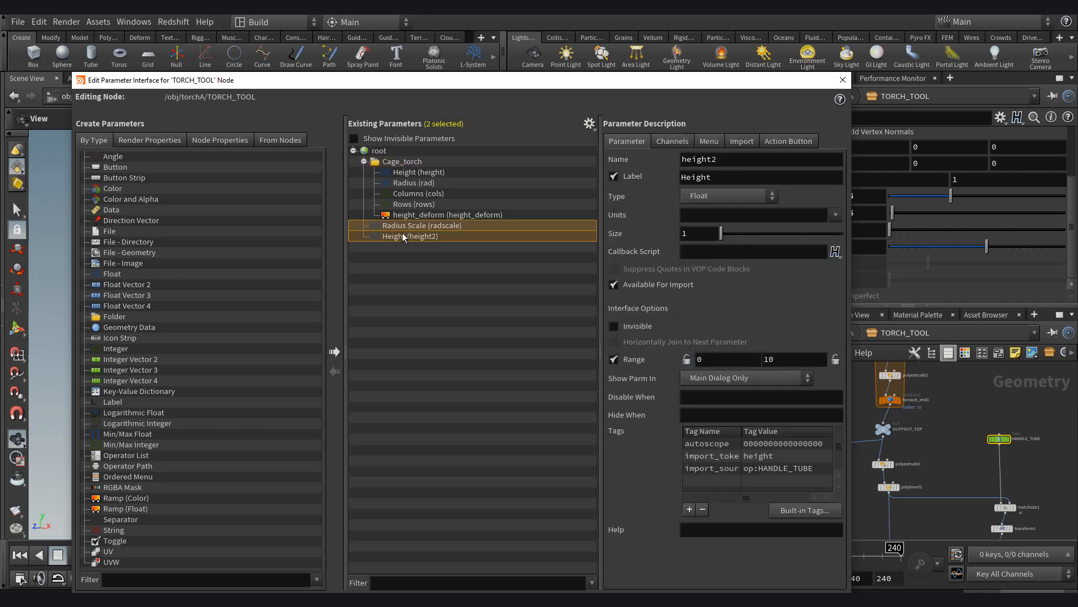
left_click_drag(114, 317, 413, 222)
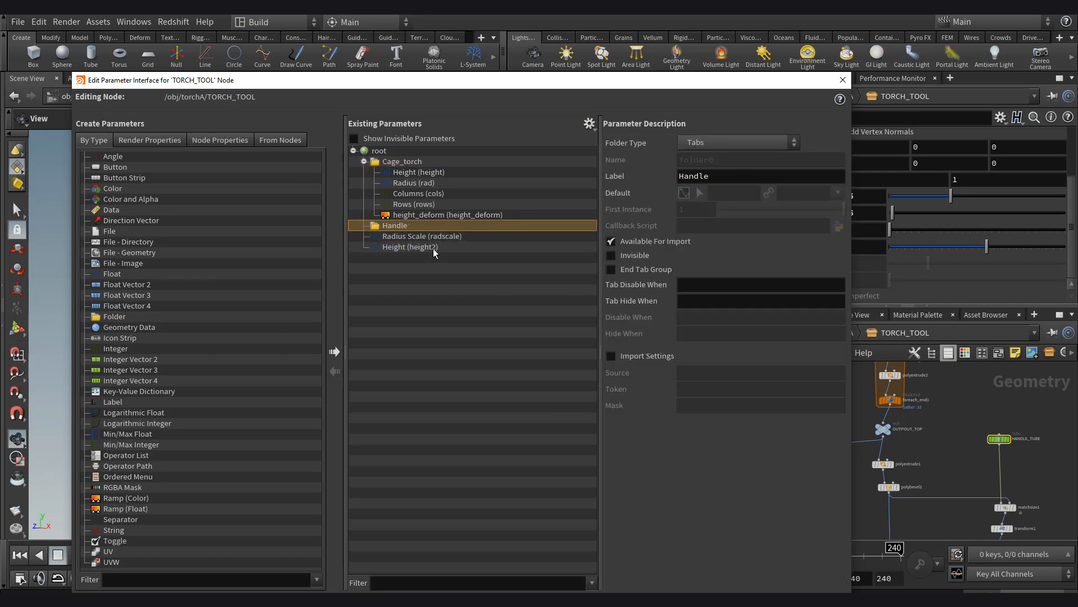
left_click(433, 249)
Promote polyextrude4's distance as Length and group it with Radius Scale and the handle's Height in the Handle folder.
middle_click_drag(1040, 483, 1011, 386)
middle_click_drag(1014, 519, 1008, 492)
left_click(968, 451)
left_click_drag(653, 83, 594, 80)
left_click_drag(807, 175, 341, 235)
left_click(363, 245)
left_click(359, 255, "shift")
left_click(359, 233)
double_click(641, 175)
type("Length")
Promote transform2's Uniform Scale and carve2's First U and Second U into the Handle folder, and return to torchA.
scroll(921, 450, "up", 5)
left_click(920, 451)
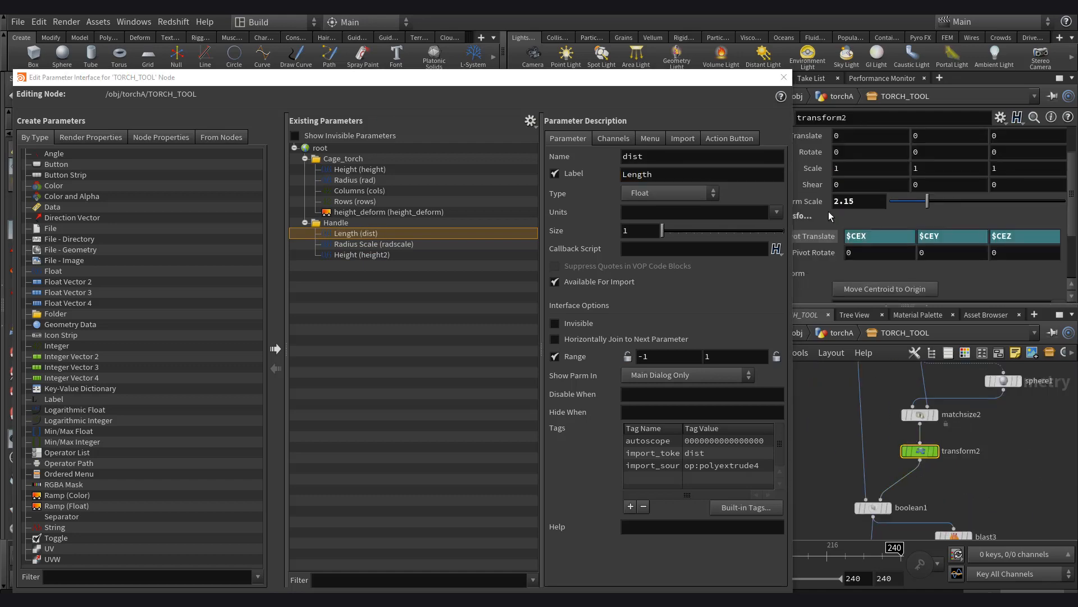
left_click_drag(815, 202, 362, 264)
scroll(944, 450, "down", 4)
left_click(1016, 488)
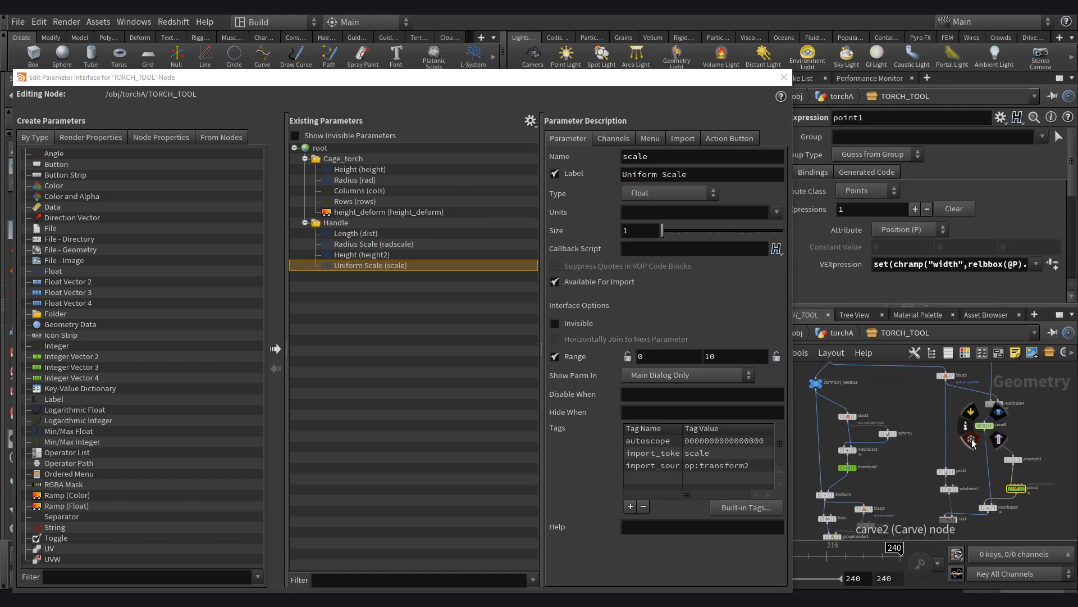
left_click(984, 425)
left_click_drag(815, 154, 364, 270)
left_click_drag(813, 171, 365, 280)
left_click(839, 335)
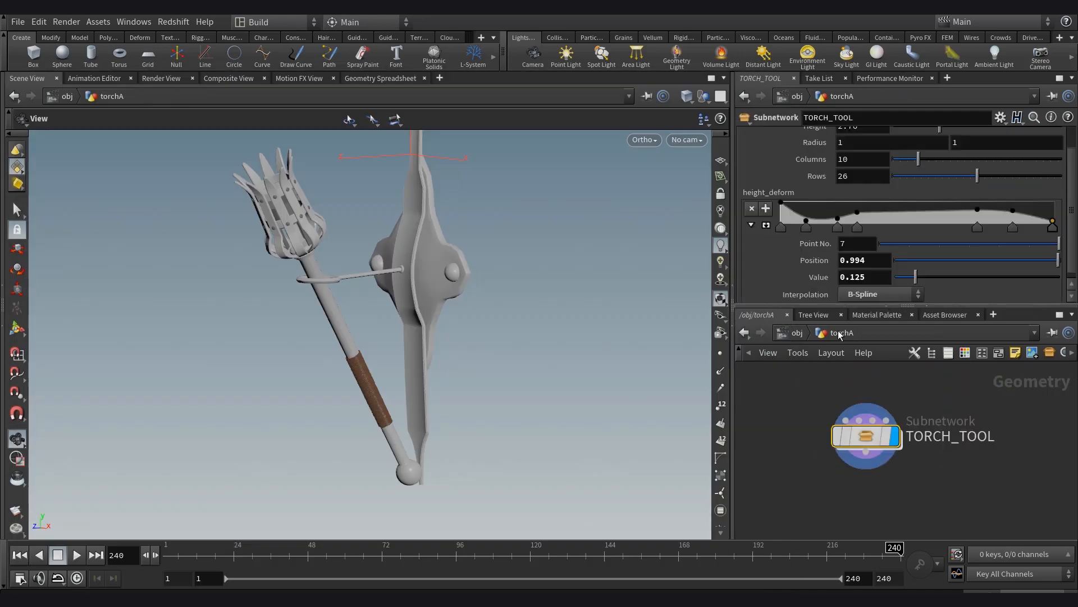
Test the promoted cage Height with values of 1, 0.5 and 2.
scroll(865, 168, "up", 2)
double_click(865, 155)
type("1")
key("Return")
type(".5")
key("Return")
type("2")
Delete the channels on the cage Height, set it to 2.5, and set Columns to 8.
right_click(865, 157)
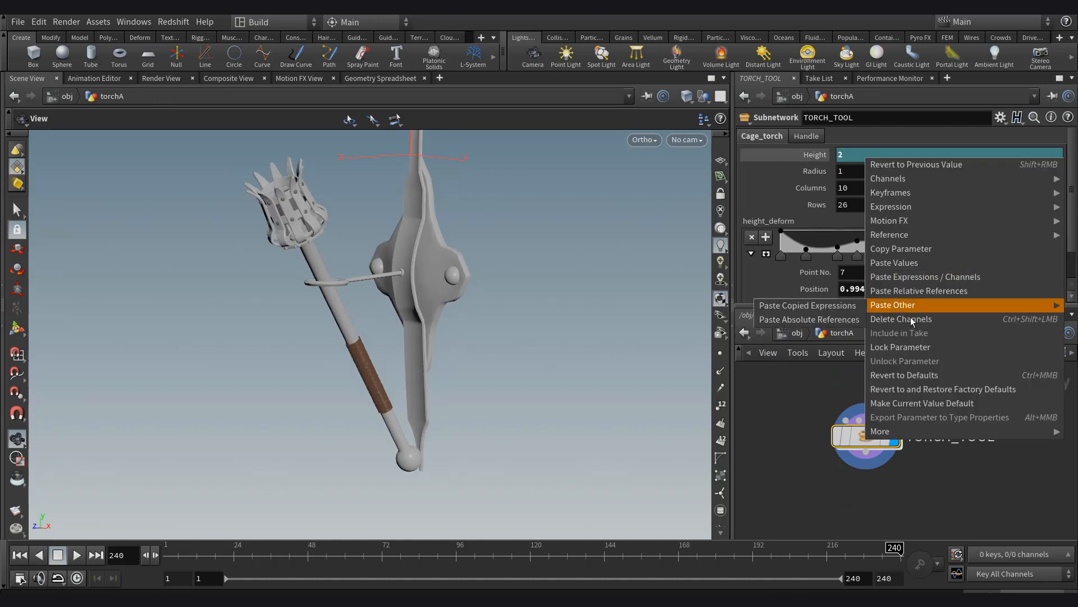
left_click(911, 322)
type("4")
key("Return")
type("3")
key("Return")
type("2.5")
double_click(860, 187)
type("8")
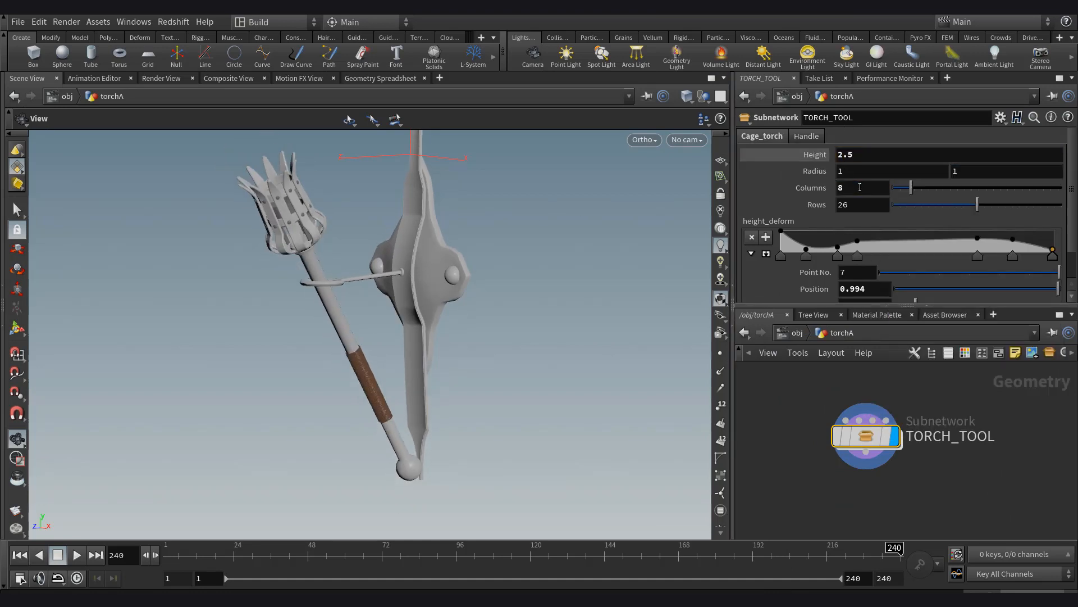
Add a float parameter named width below Height in TORCH_TOOL's Cage_torch folder and copy the new parameter.
left_click(1001, 118)
left_click(977, 133)
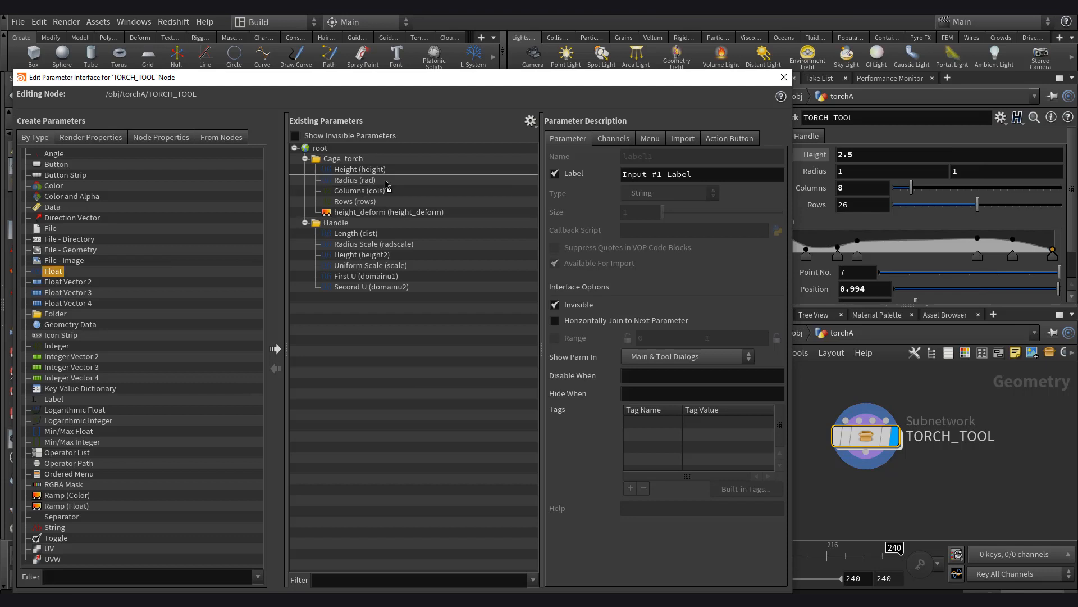
left_click_drag(386, 185, 386, 184)
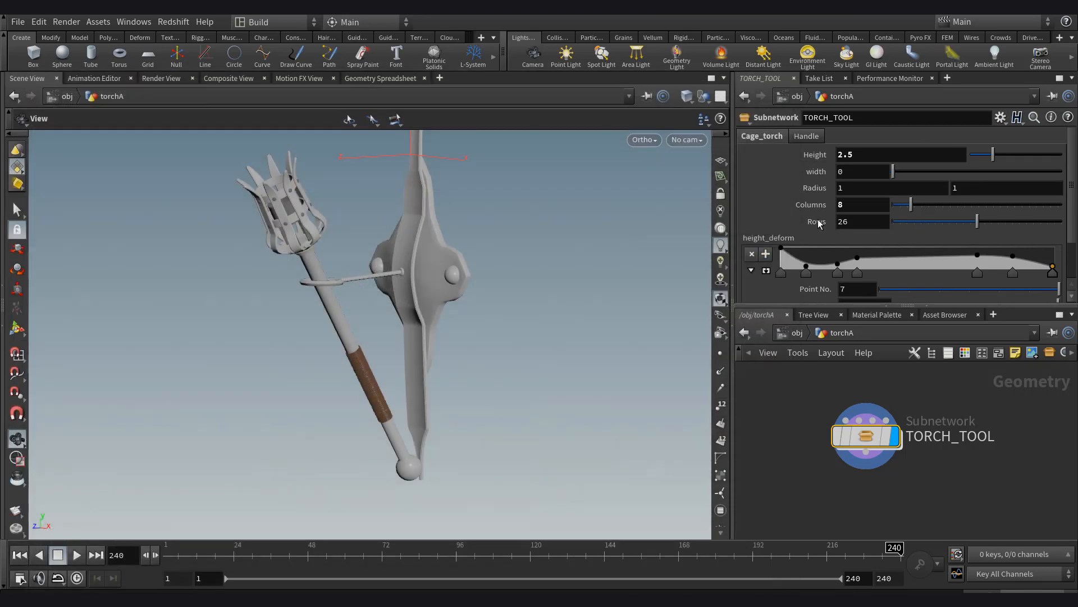
right_click(816, 171)
left_click(856, 260)
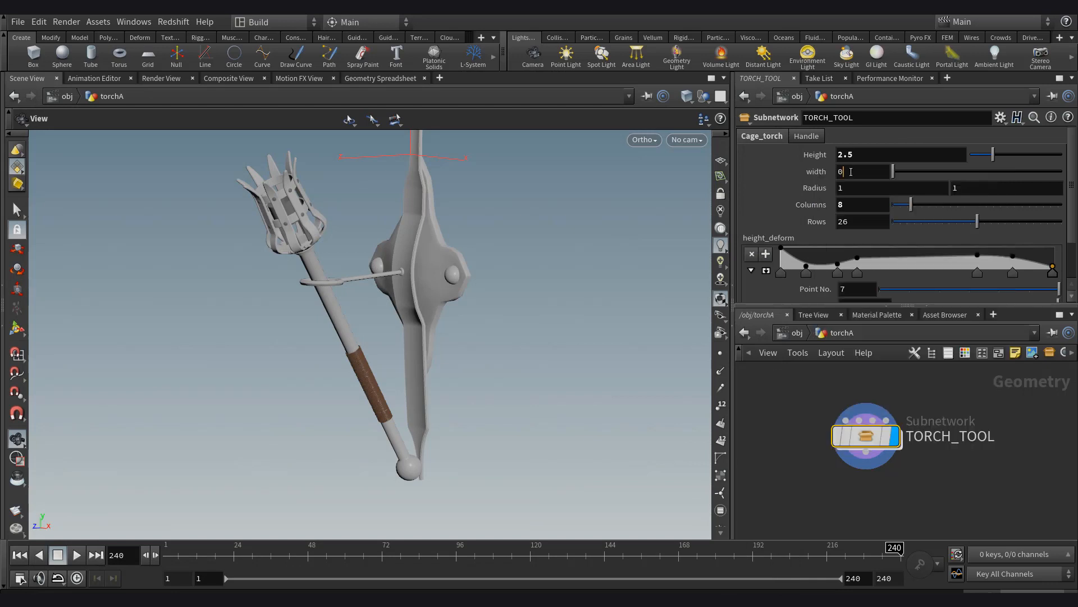
Find polybevel1 inside TORCH_TOOL and colour the node green.
double_click(867, 441)
scroll(867, 439, "down", 5)
scroll(860, 416, "up", 5)
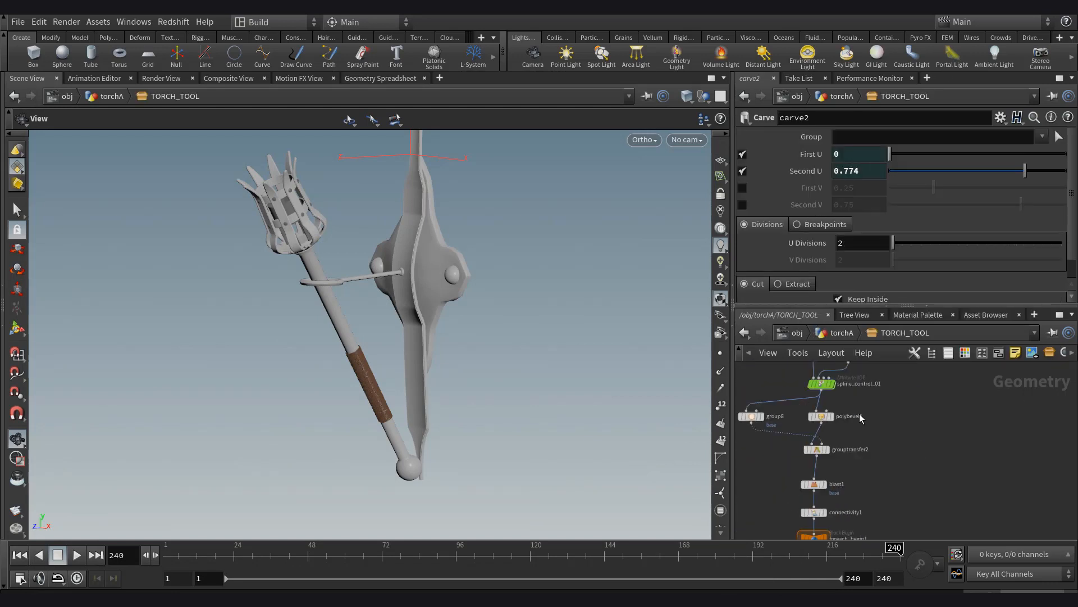
left_click(817, 416)
left_click(967, 353)
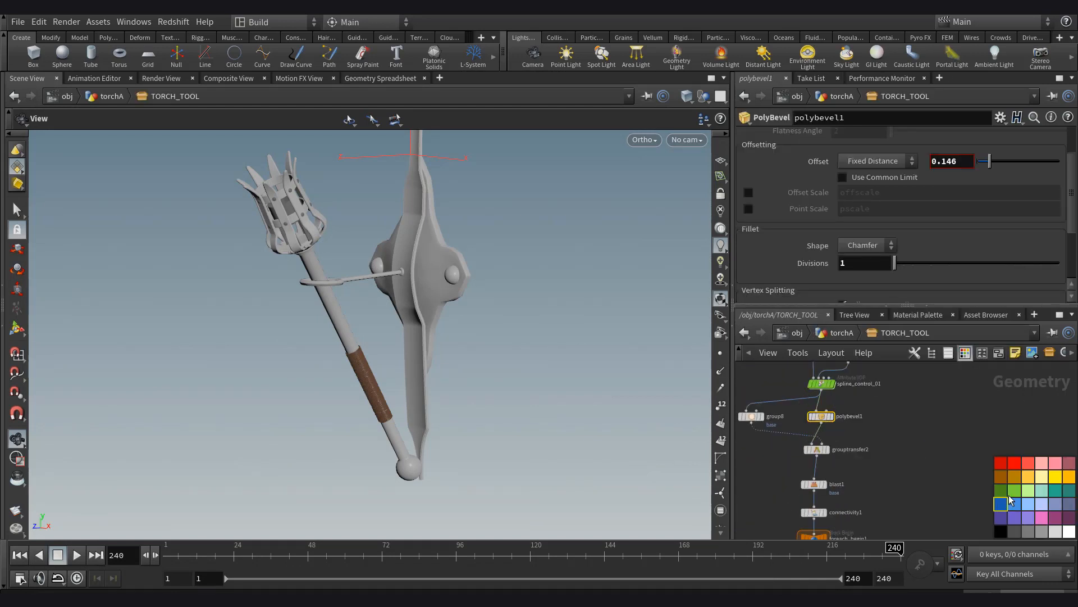
left_click(1013, 492)
Link polybevel1's Offset to the width parameter by relative reference, and set width to .05 on TORCH_TOOL.
middle_click_drag(862, 429, 869, 440)
scroll(837, 423, "up", 4)
right_click(952, 161)
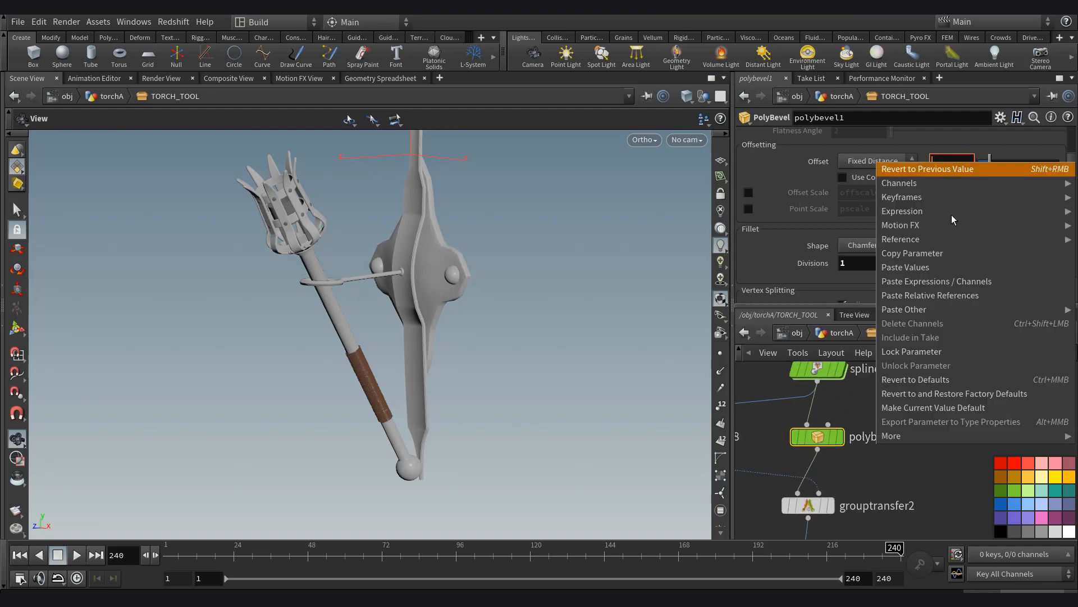
left_click(948, 294)
middle_click_drag(828, 398, 836, 386)
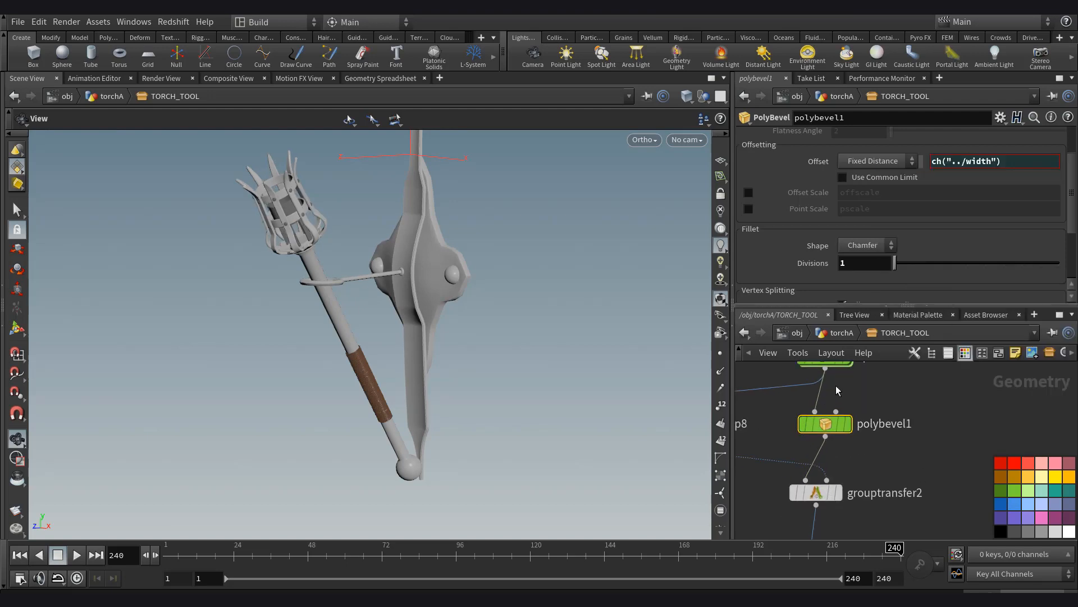
left_click(832, 333)
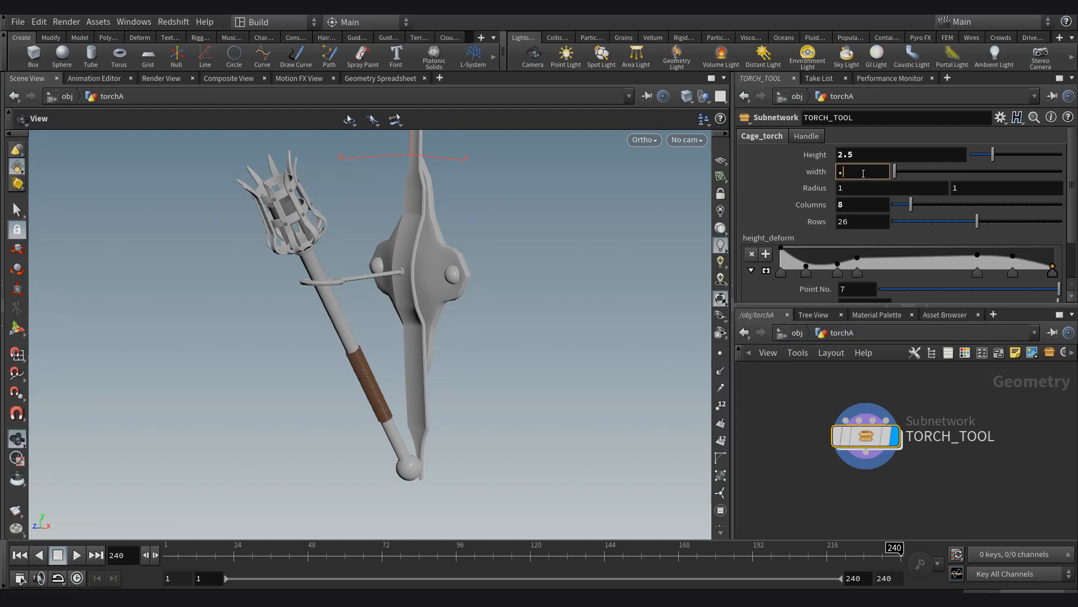
key("Return")
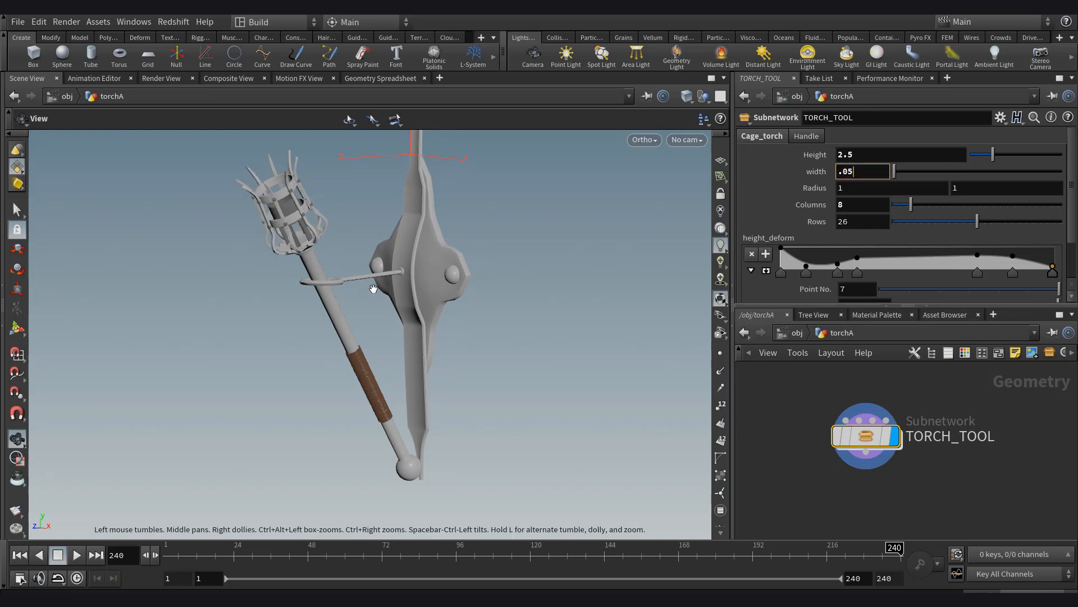
Move the second point of the height_deform ramp to position 0.13347 with a value of 0.604167.
scroll(805, 218, "down", 1)
left_click(766, 218)
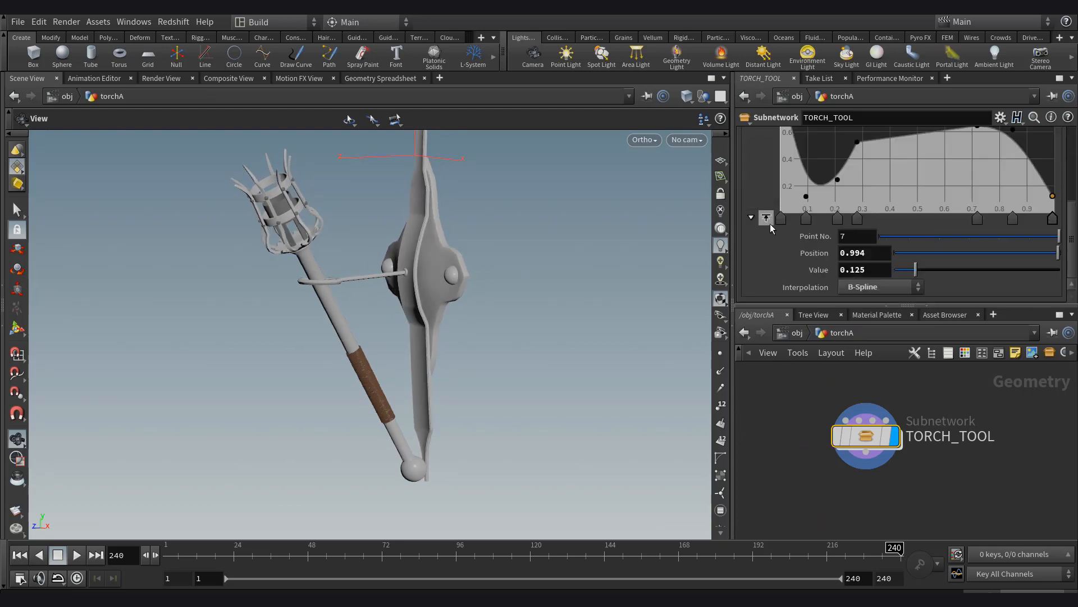
scroll(832, 175, "up", 1)
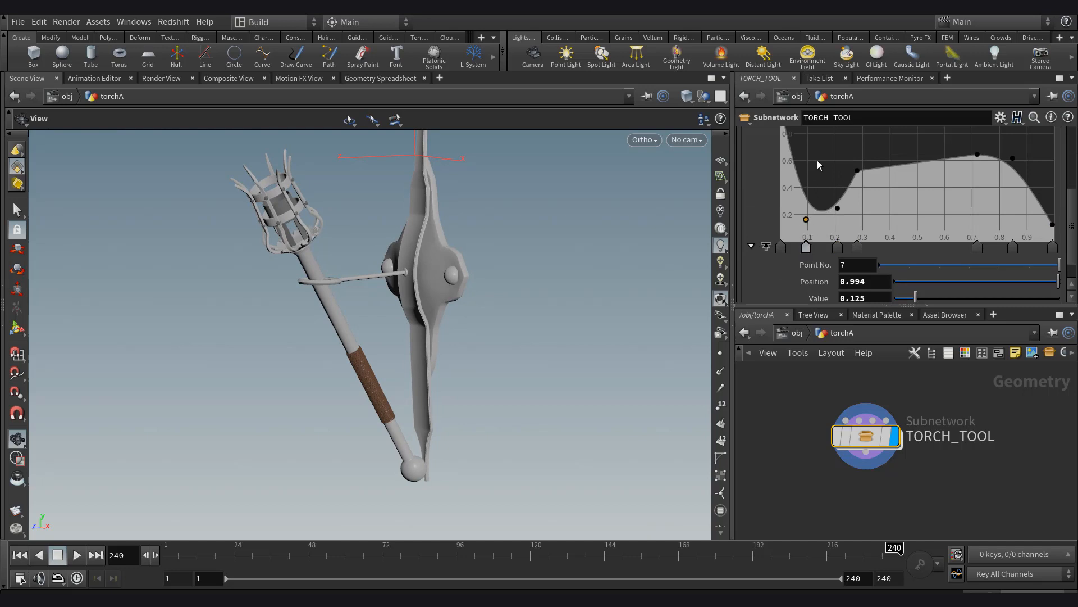
left_click_drag(806, 219, 818, 161)
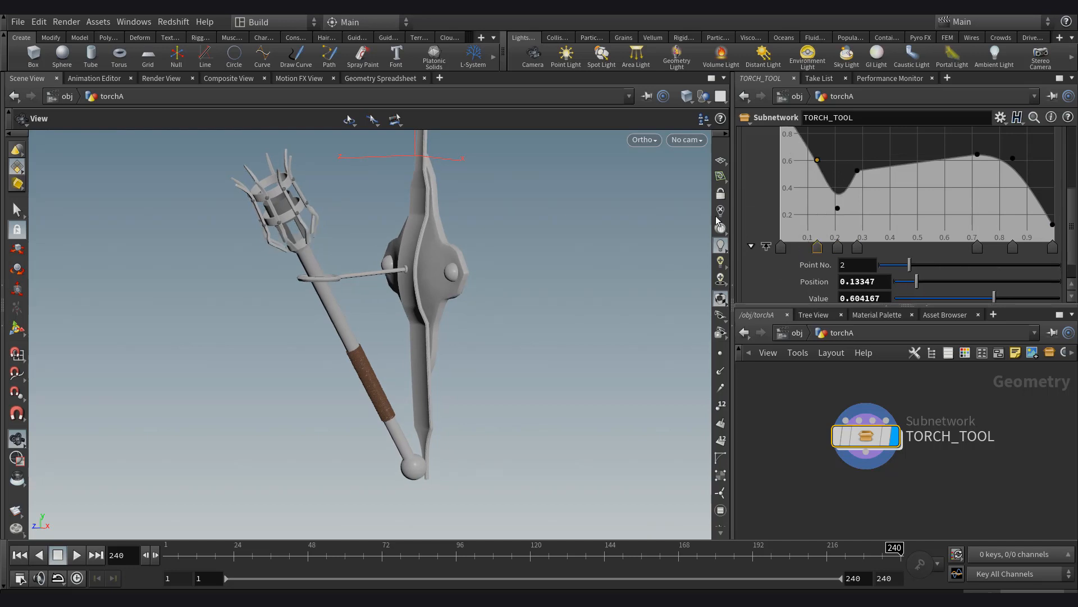
left_click_drag(305, 279, 350, 274)
scroll(918, 218, "down", 1)
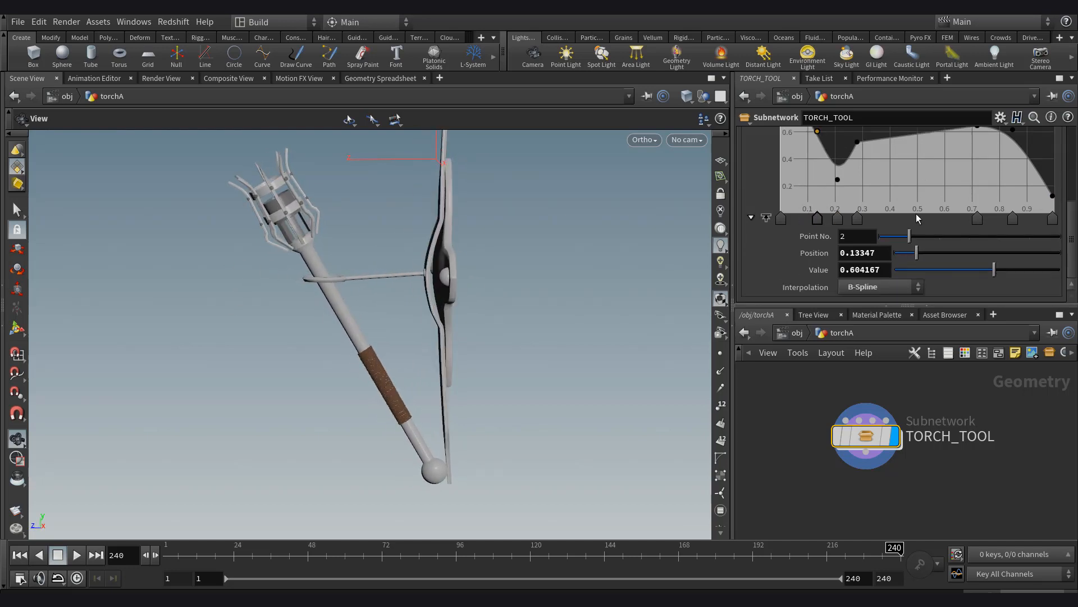
Try a handle Length of 4, then set the Length to 8.
scroll(830, 270, "up", 3)
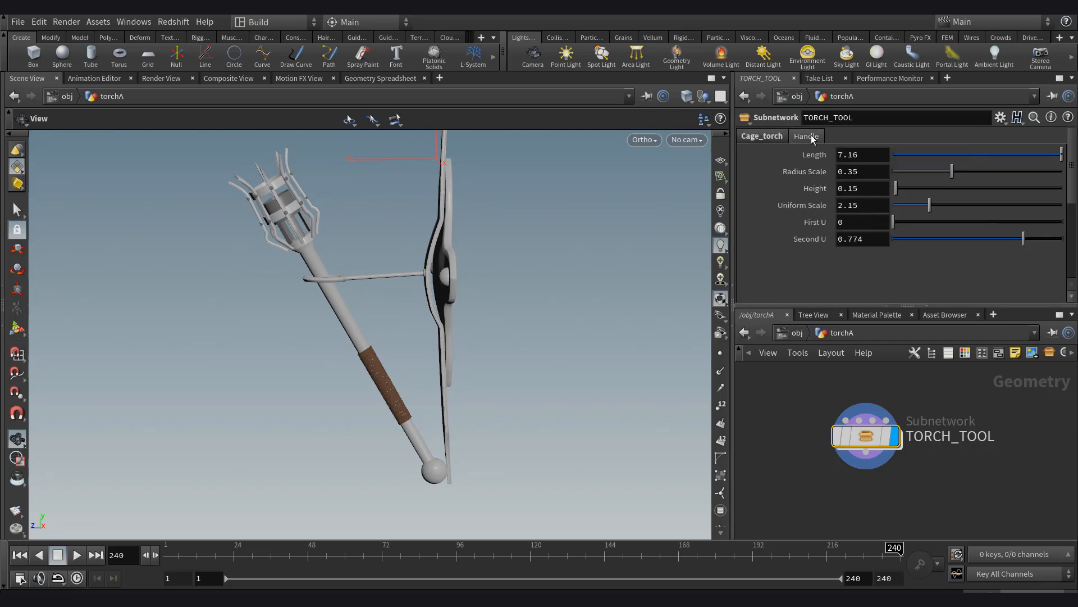
type("4")
key("Return")
left_click_drag(404, 325, 449, 327)
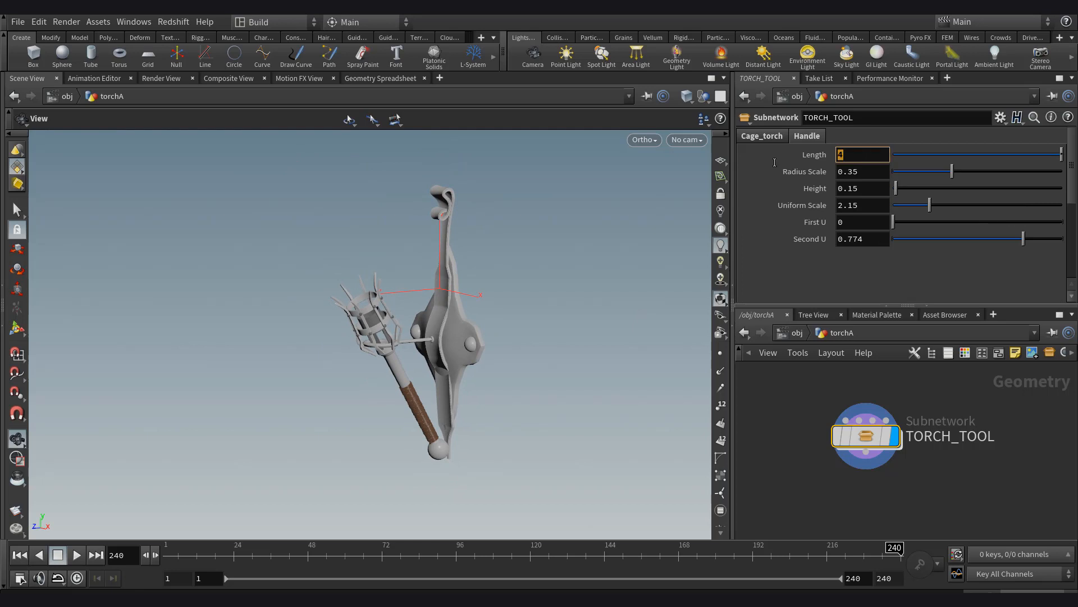
left_click_drag(630, 280, 570, 309)
left_click_drag(398, 393, 373, 396)
Duplicate curve1 and resample2 inside TORCH_TOOL and place the copies beside the originals.
mouse_move(865, 447)
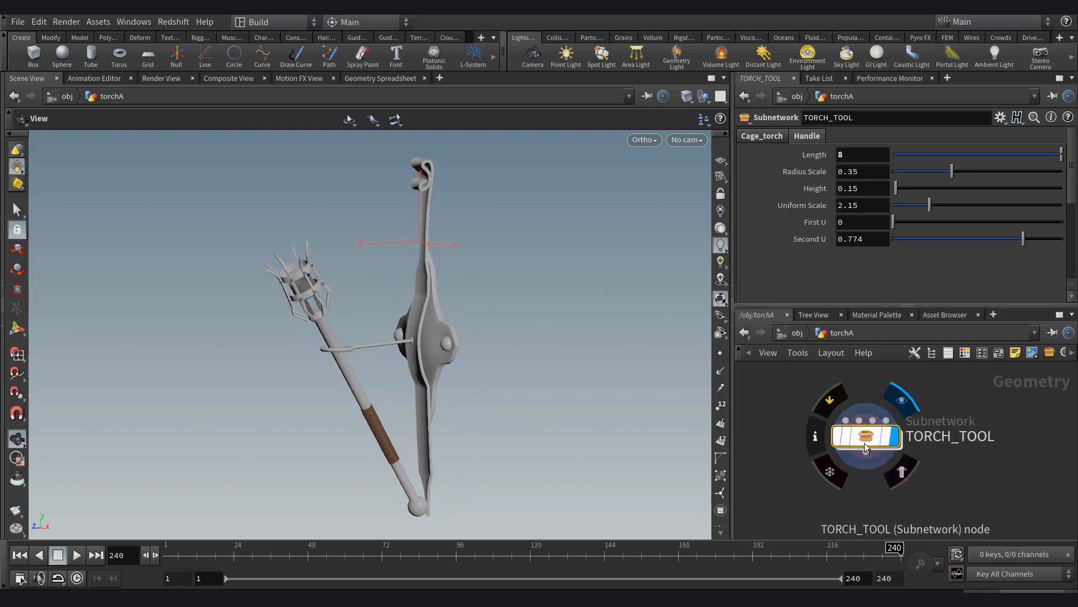
left_click_drag(910, 377, 777, 498)
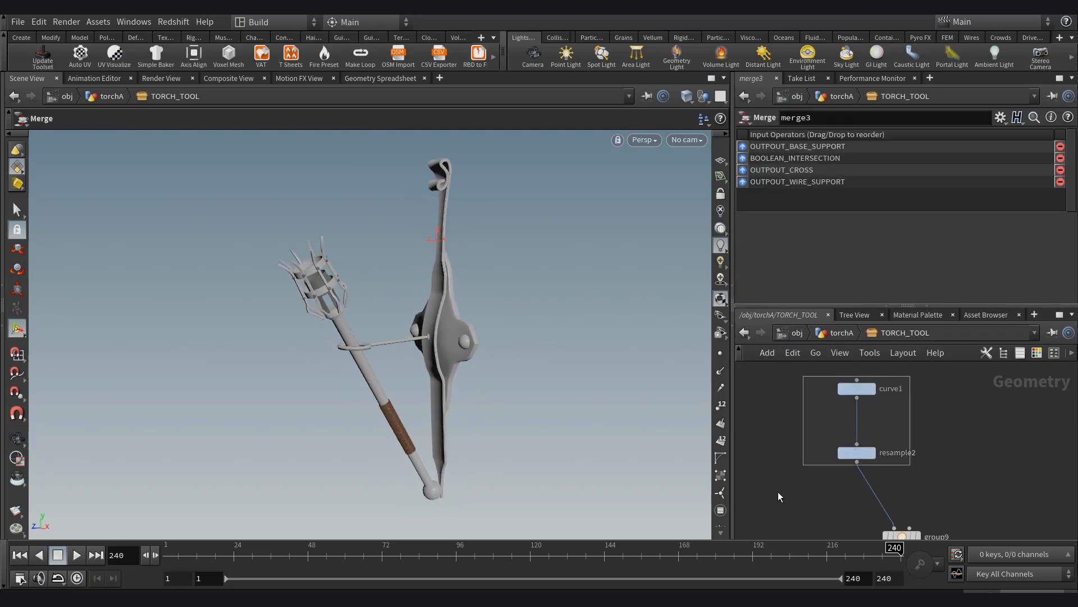
key("ctrl+c")
key("ctrl+v")
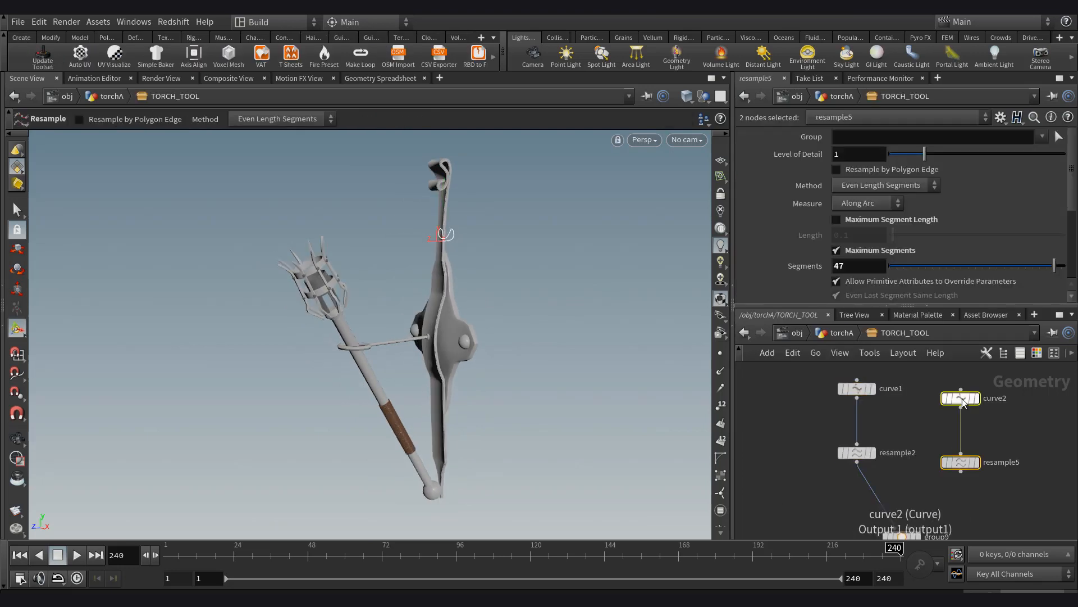
left_click_drag(963, 399, 966, 383)
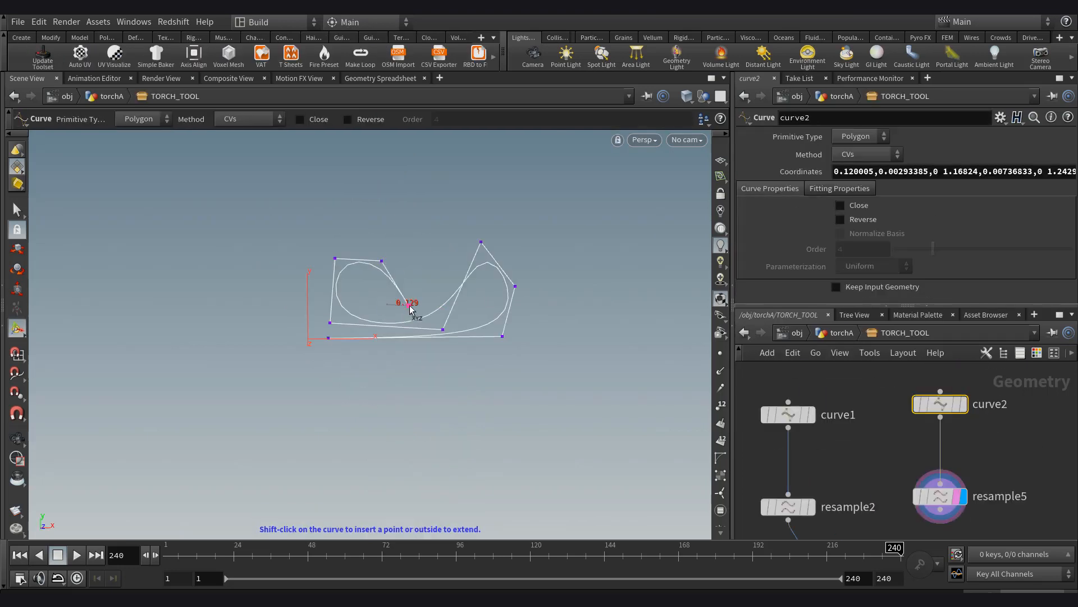
Reshape curve2 in the front view by moving its control points into an angular upper hook and a flatter end loop.
left_click(645, 139)
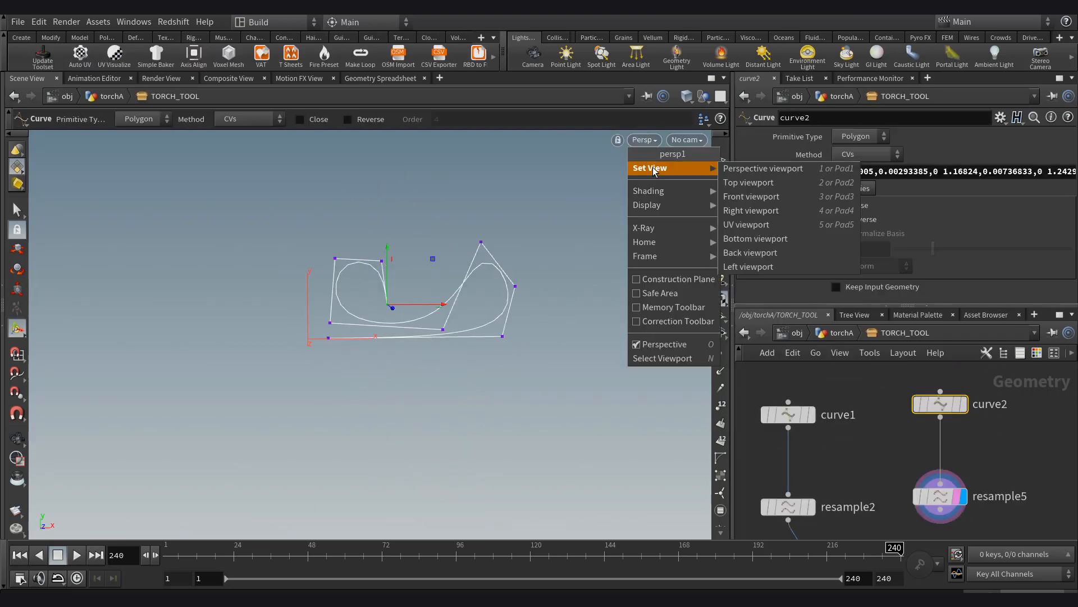
key("Escape")
scroll(466, 305, "up", 3)
middle_click_drag(466, 305, 362, 359, "alt")
left_click_drag(390, 327, 467, 219)
left_click_drag(377, 232, 467, 299)
left_click_drag(277, 227, 411, 326)
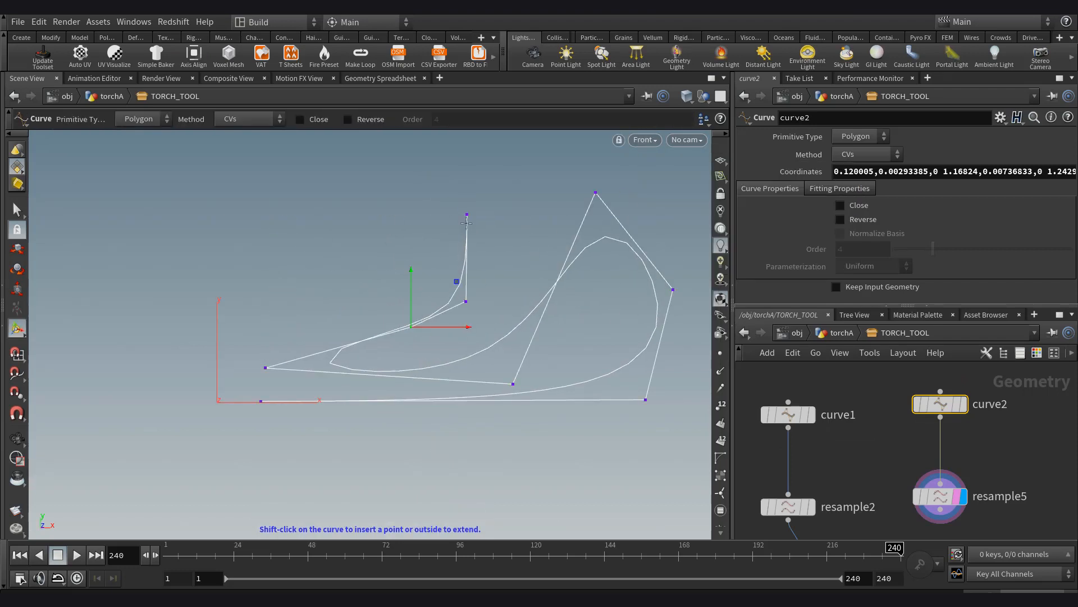
left_click_drag(467, 219, 377, 224)
left_click_drag(466, 300, 475, 234)
left_click_drag(411, 327, 389, 295)
left_click_drag(595, 193, 529, 269)
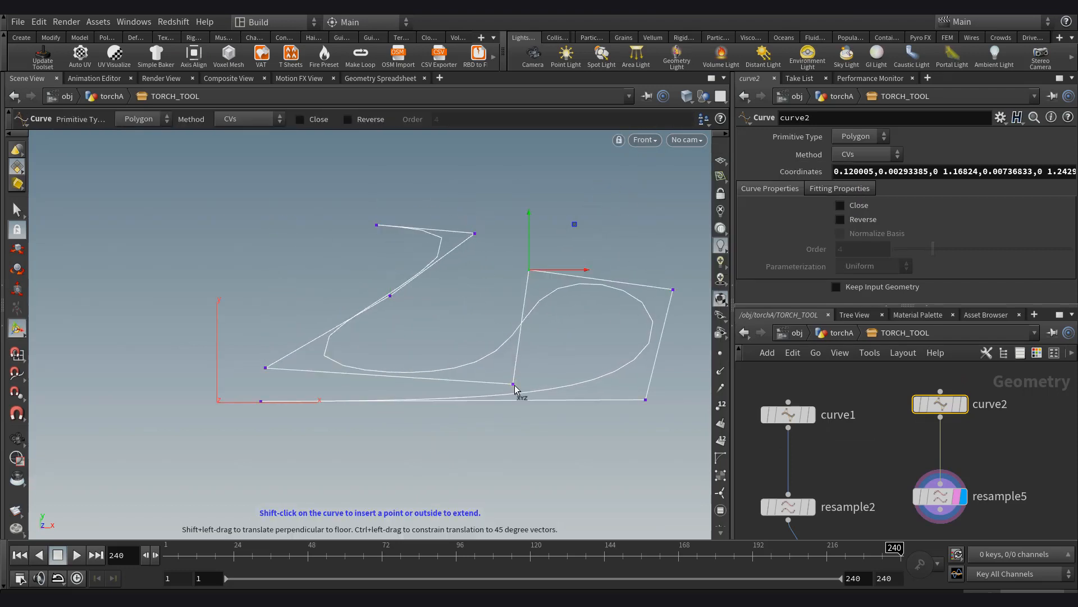
left_click_drag(513, 384, 519, 383)
left_click_drag(673, 290, 653, 269)
Duplicate curve2 and resample5 beside the originals, display resample6 and select curve3 for editing.
scroll(872, 411, "down", 3)
left_click_drag(960, 474, 898, 396)
left_click_drag(913, 462, 979, 461, "alt")
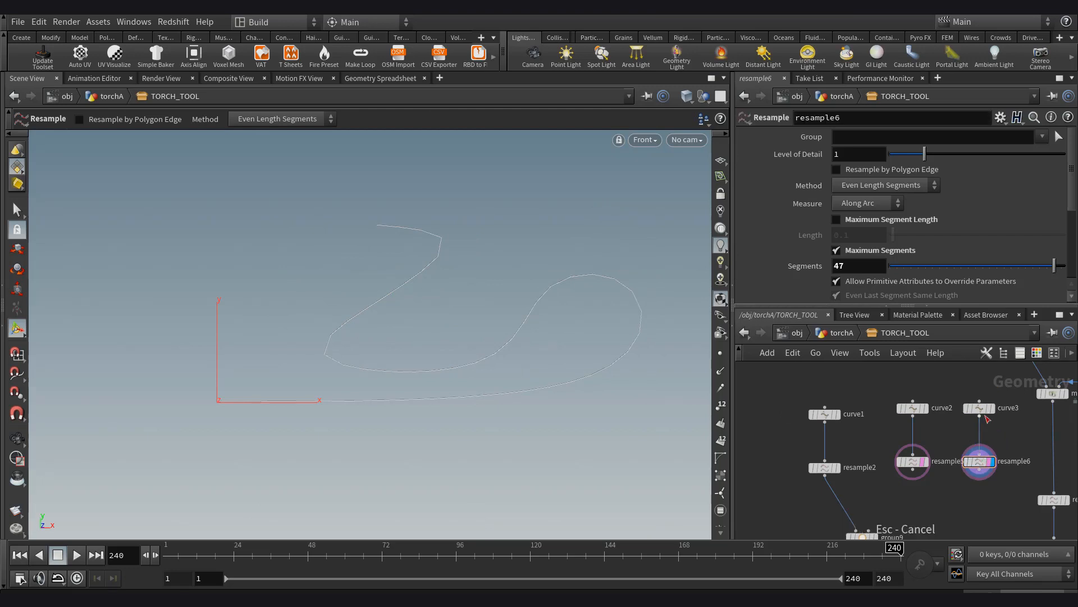
left_click(983, 411)
scroll(1007, 400, "up", 2)
left_click(970, 487)
left_click(887, 486)
left_click(967, 410)
Reshape curve3 into an open upward sweep with a taller end loop, deleting the control point at its inner corner.
left_click_drag(355, 225, 202, 214)
left_click_drag(453, 233, 244, 331)
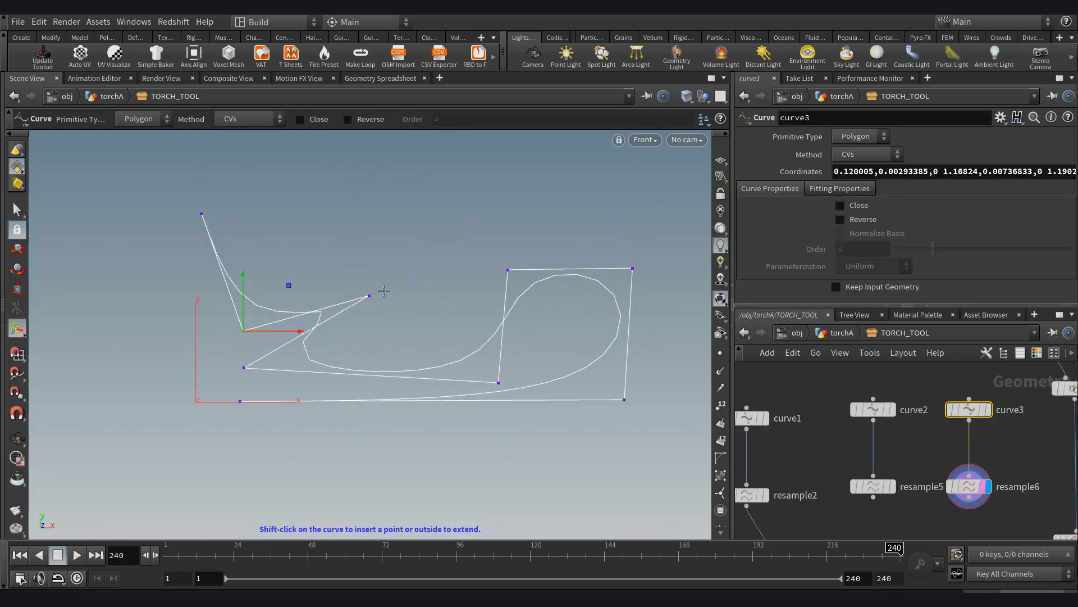
key("Delete")
left_click_drag(369, 296, 397, 368)
left_click_drag(508, 270, 553, 181)
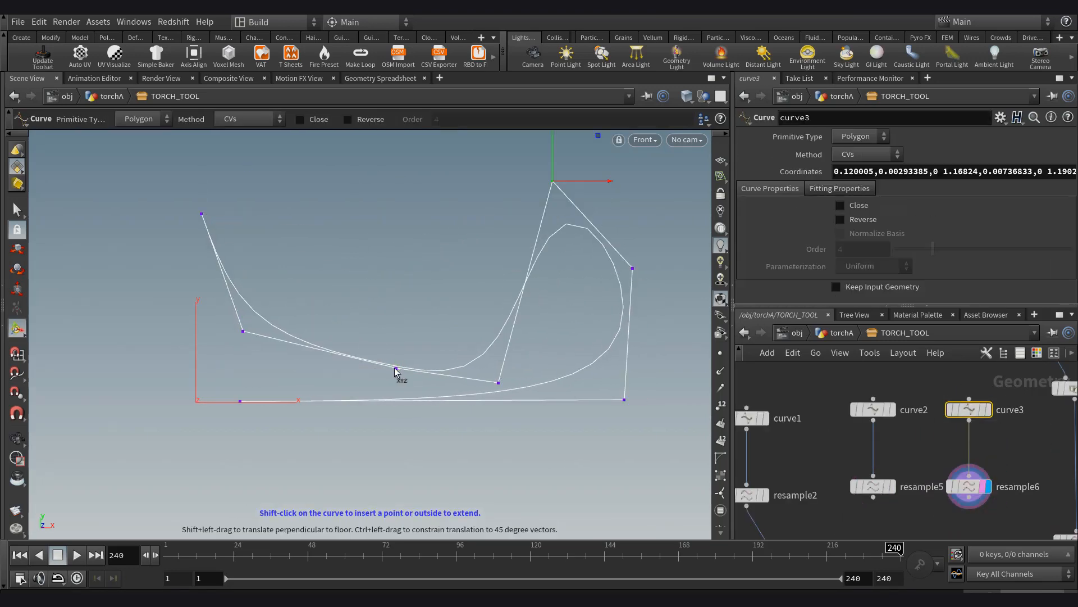
left_click_drag(397, 369, 368, 383)
Insert a Switch node between resample2 and group9, and wire resample5 and resample6 in as further inputs.
scroll(920, 478, "down", 3)
key("Tab")
type("swi")
key("Return")
scroll(901, 462, "up", 3)
left_click(828, 466)
left_click_drag(829, 453, 934, 414)
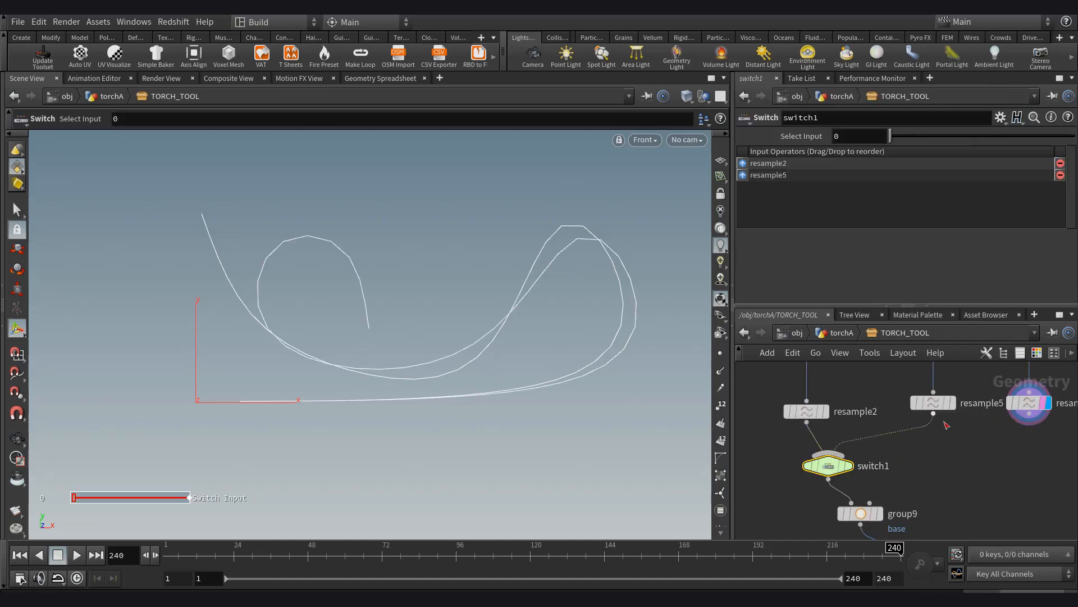
left_click_drag(1029, 414, 828, 453)
scroll(921, 455, "down", 3)
left_click(1030, 460)
left_click(1030, 413)
Add a folder labelled Support to TORCH_TOOL's parameter interface after the Handle folder.
key("u")
left_click(1000, 117)
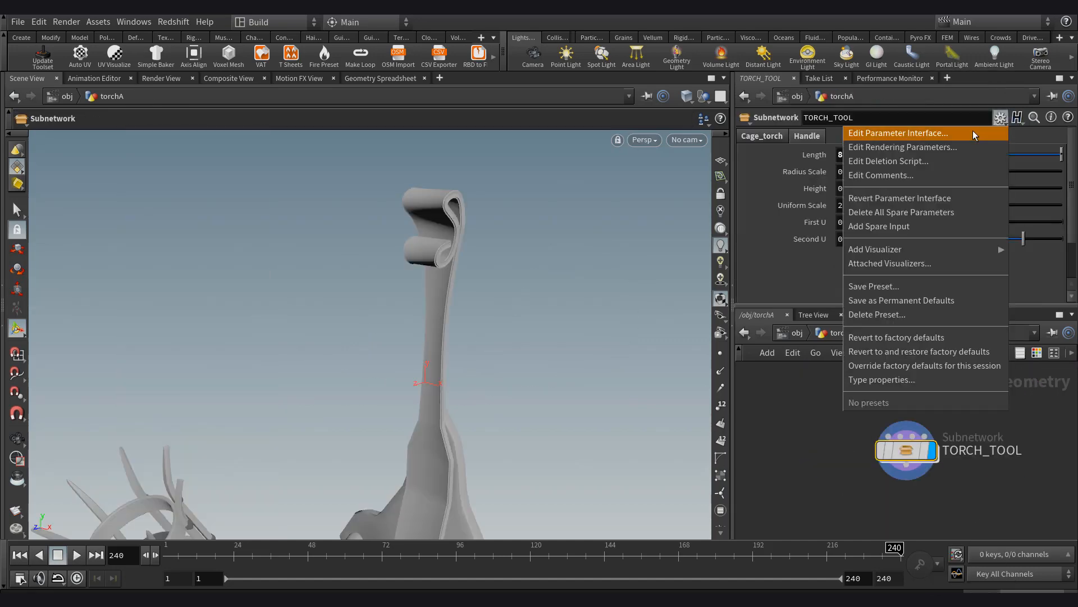
left_click(976, 133)
left_click_drag(331, 252, 620, 292)
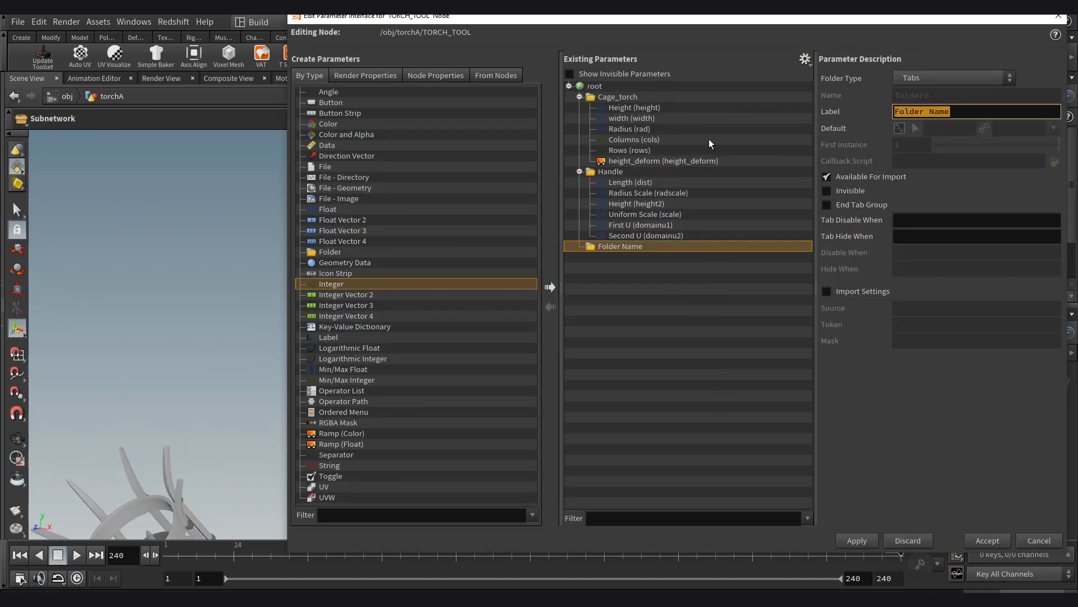
type("Support")
key("Return")
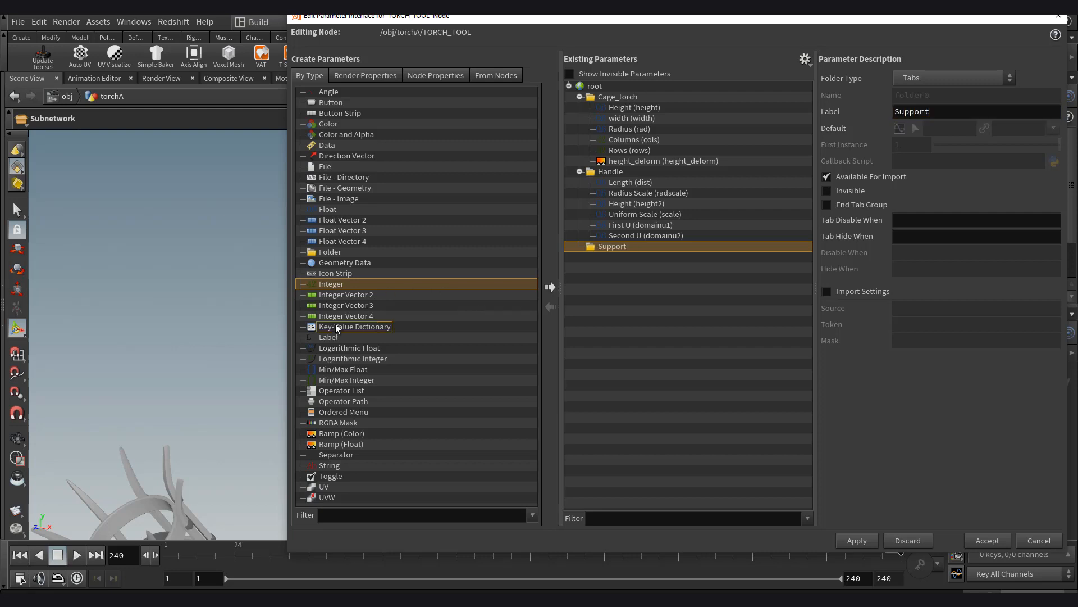
Add an integer parameter with name and label Shape_top to the Support folder and accept the interface changes.
left_click_drag(338, 328, 619, 251)
double_click(957, 95)
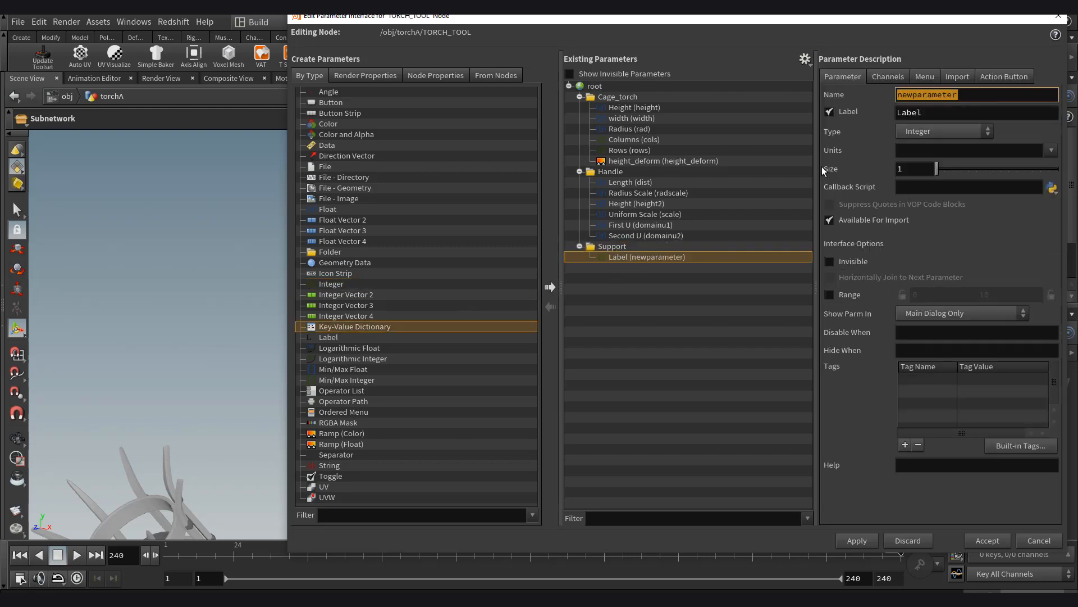
type("Shape_top")
key("ctrl+c")
key("Tab")
key("ctrl+v")
key("Return")
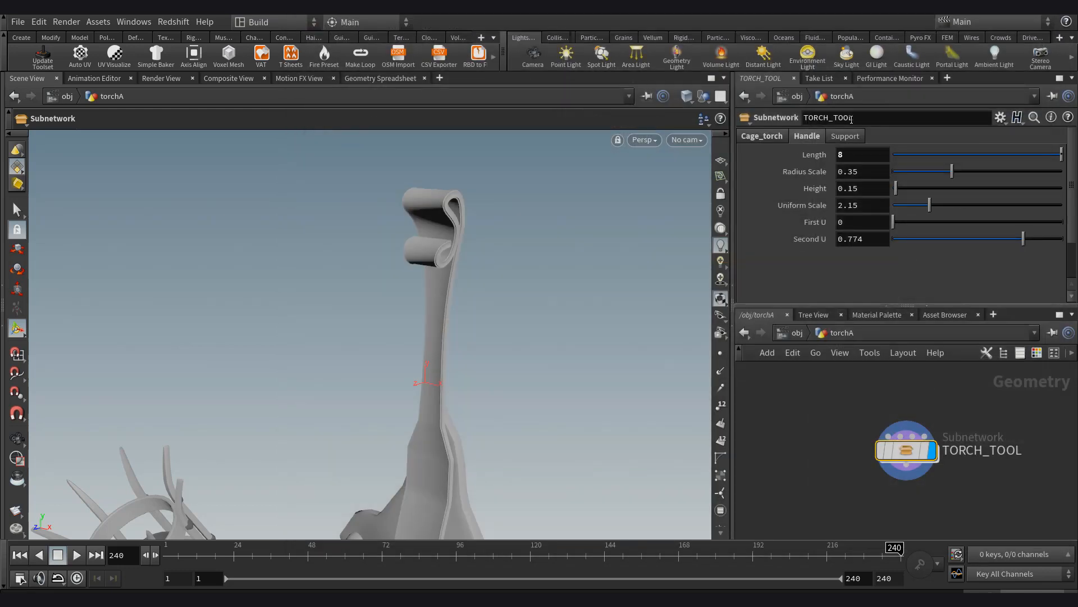
Link switch1's Select Input to TORCH_TOOL's Shape_top parameter by relative reference.
left_click(845, 135)
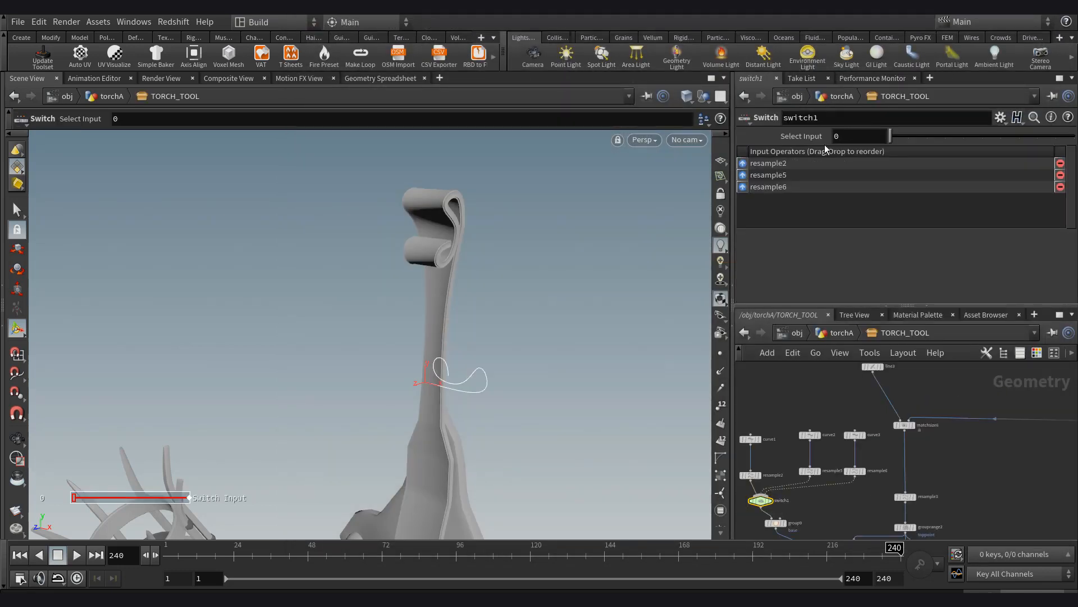
right_click(852, 137)
left_click(899, 258)
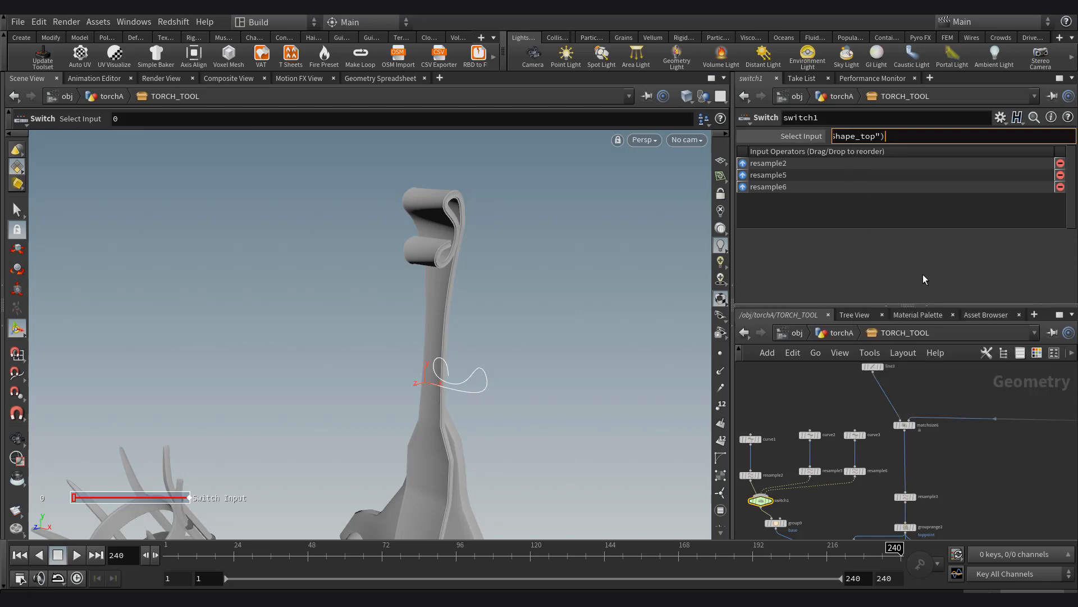
Return to the torchA level and raise TORCH_TOOL's Shape_top parameter to 3.
left_click(846, 333)
left_click_drag(903, 153, 910, 150)
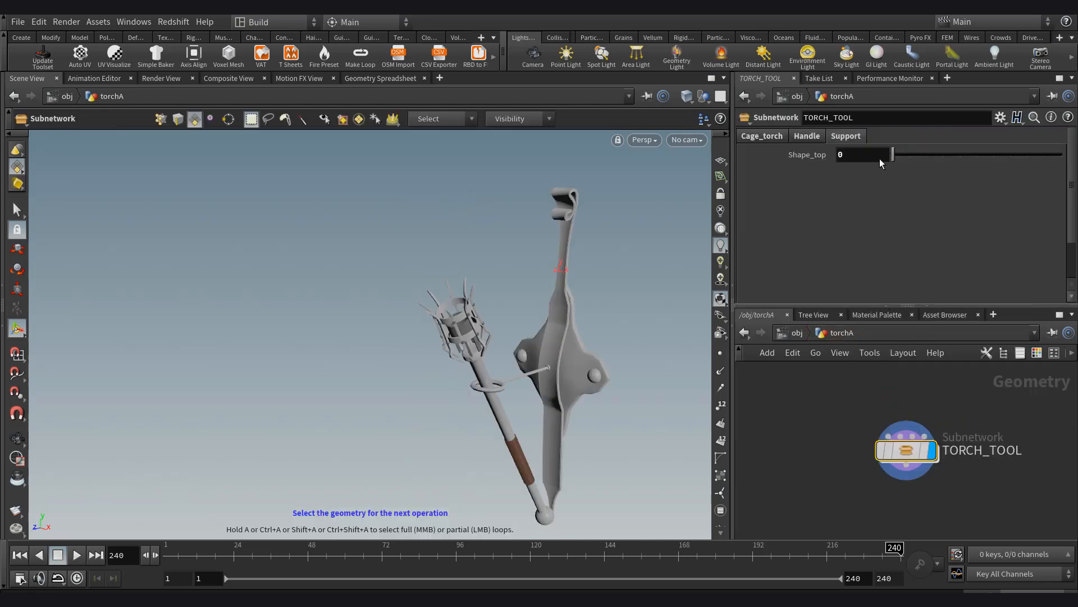
Add a GameDev Auto UV node inside the TORCH_TOOL network.
key("Tab")
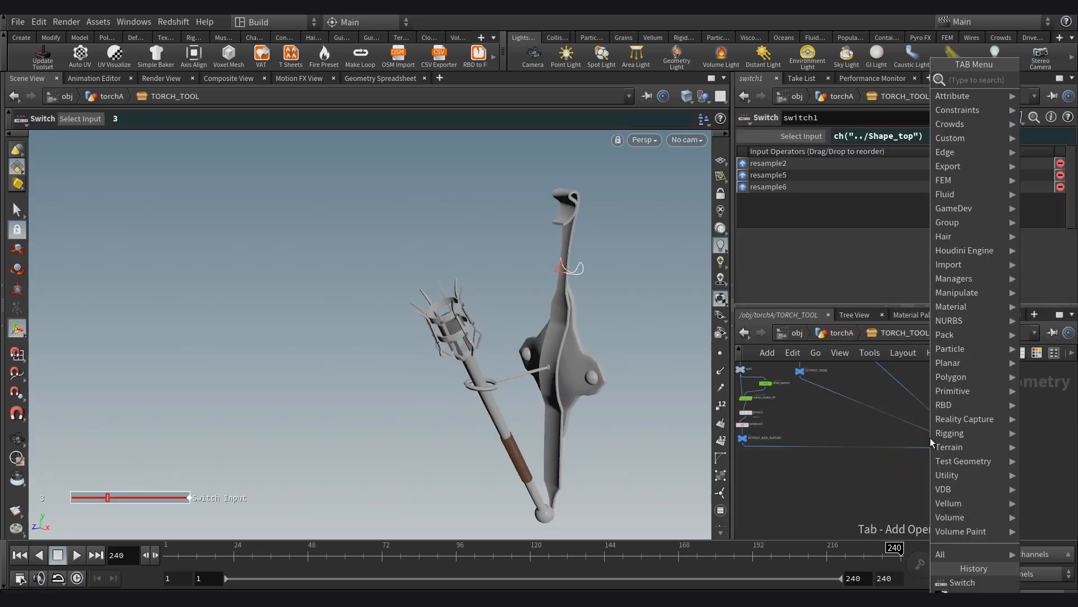
type("auto")
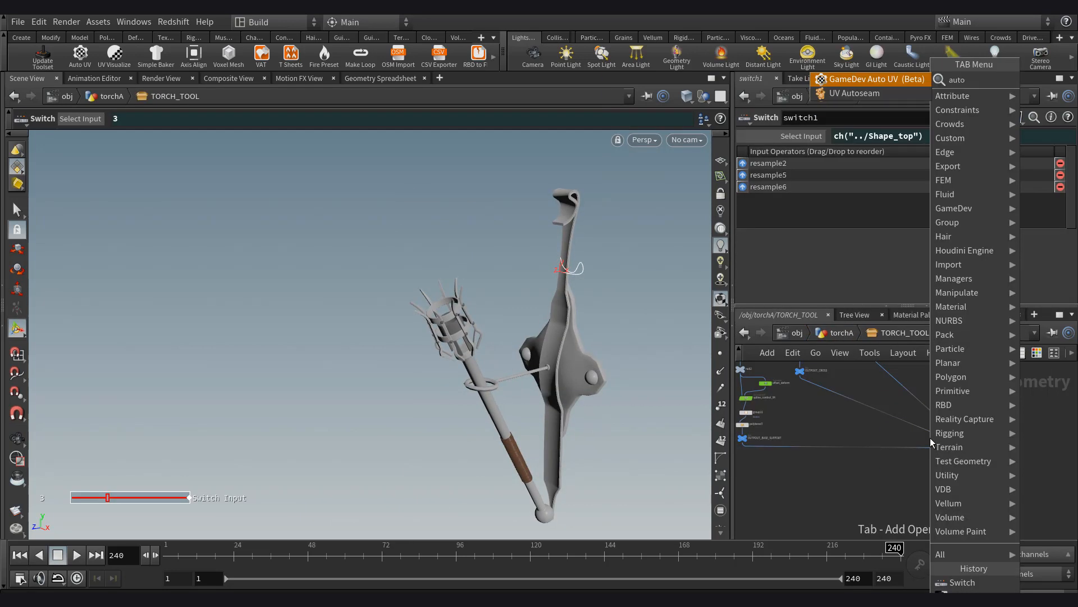
key("Return")
left_click(886, 395)
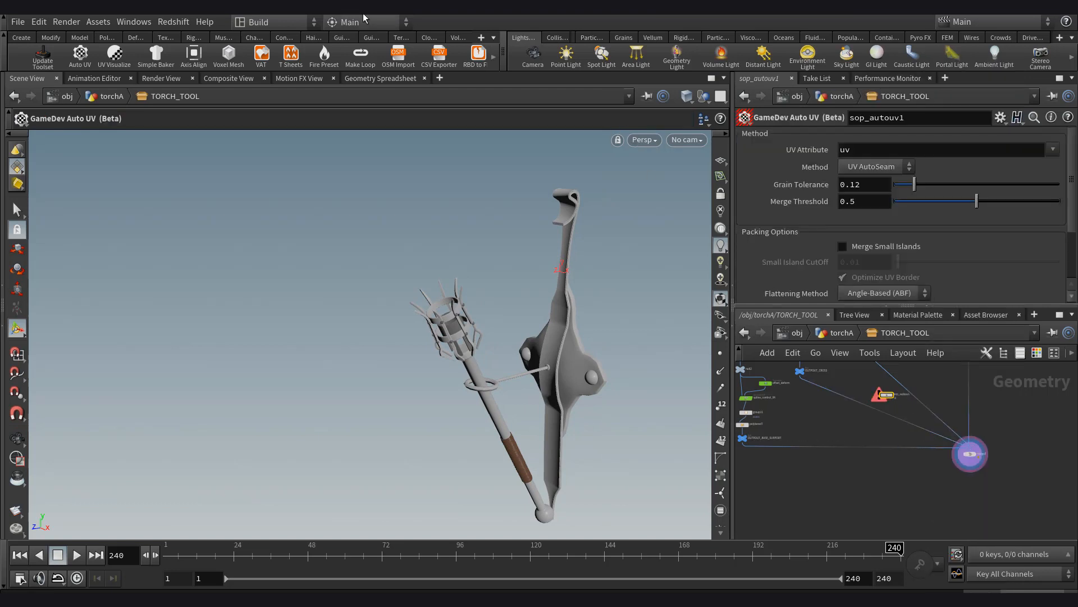
left_click(481, 37)
left_click(544, 336)
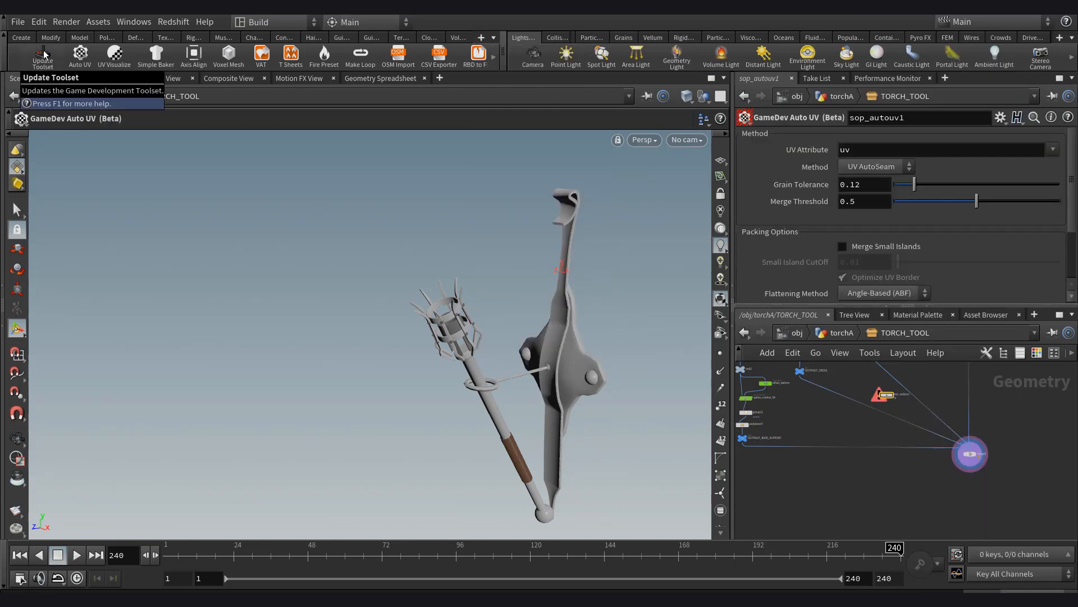
Insert the Auto UV node into the ring attachment's branch ahead of merge3 and display its output.
scroll(893, 413, "up", 3)
scroll(910, 388, "down", 2)
middle_click_drag(909, 388, 899, 447)
left_click_drag(883, 440, 833, 423)
scroll(901, 421, "up", 5)
left_click(849, 422)
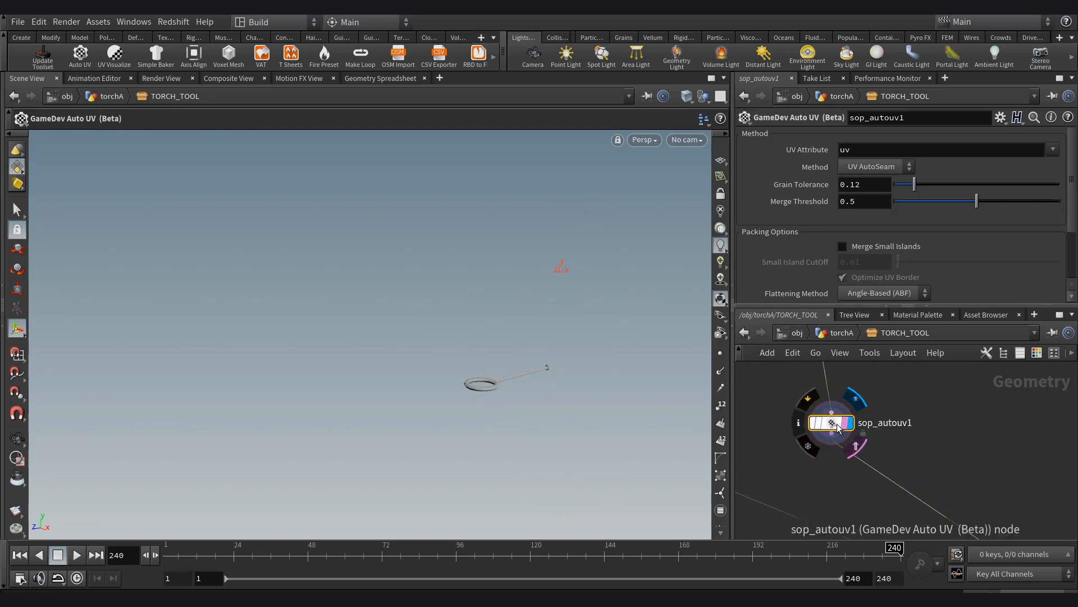
Switch the viewport to the UV view and set the ring's Auto UV Grain Tolerance to about 0.428.
left_click(647, 138)
mouse_move(646, 168)
left_click(750, 224)
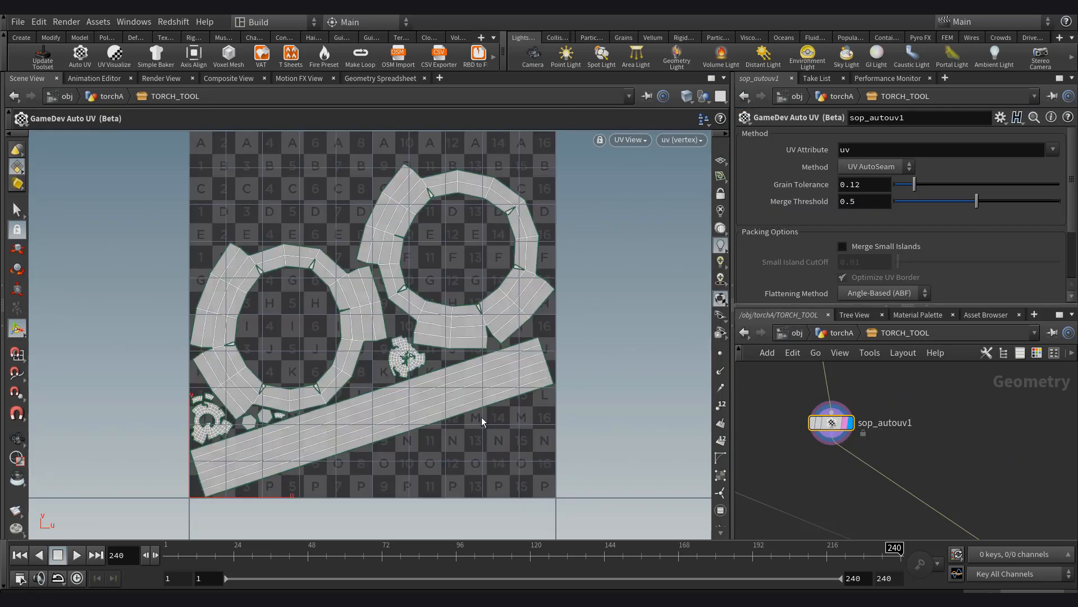
left_click_drag(921, 191, 966, 188)
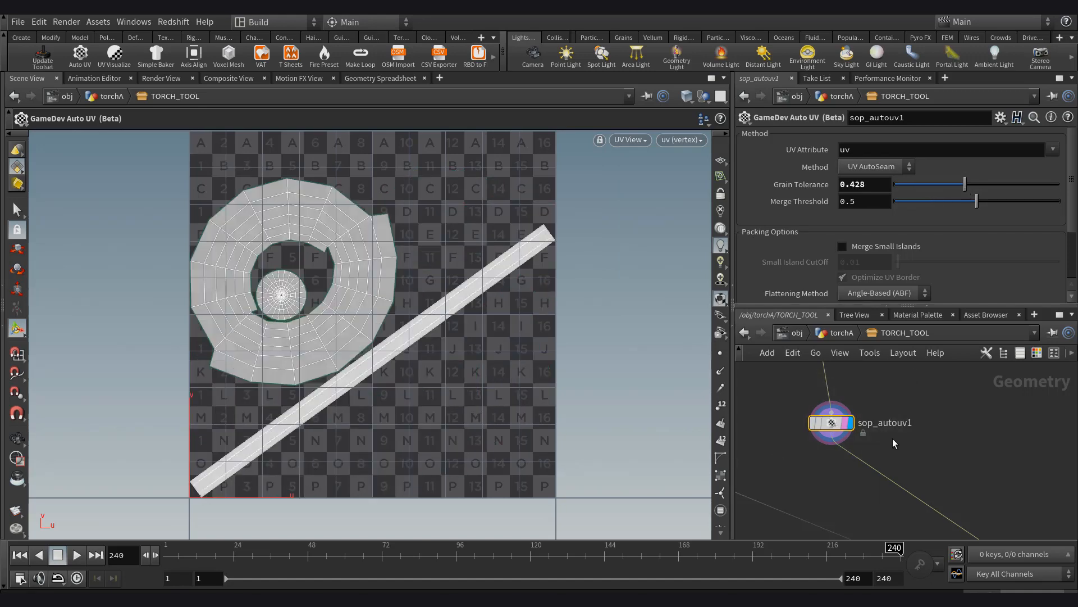
Duplicate the Auto UV node and insert the copy on the wire below OUTPOUT_CROSS, displaying its output.
scroll(1045, 446, "down", 4)
key("ctrl+c")
scroll(854, 442, "up", 2)
key("ctrl+v")
left_click_drag(985, 443, 891, 468)
scroll(847, 452, "up", 3)
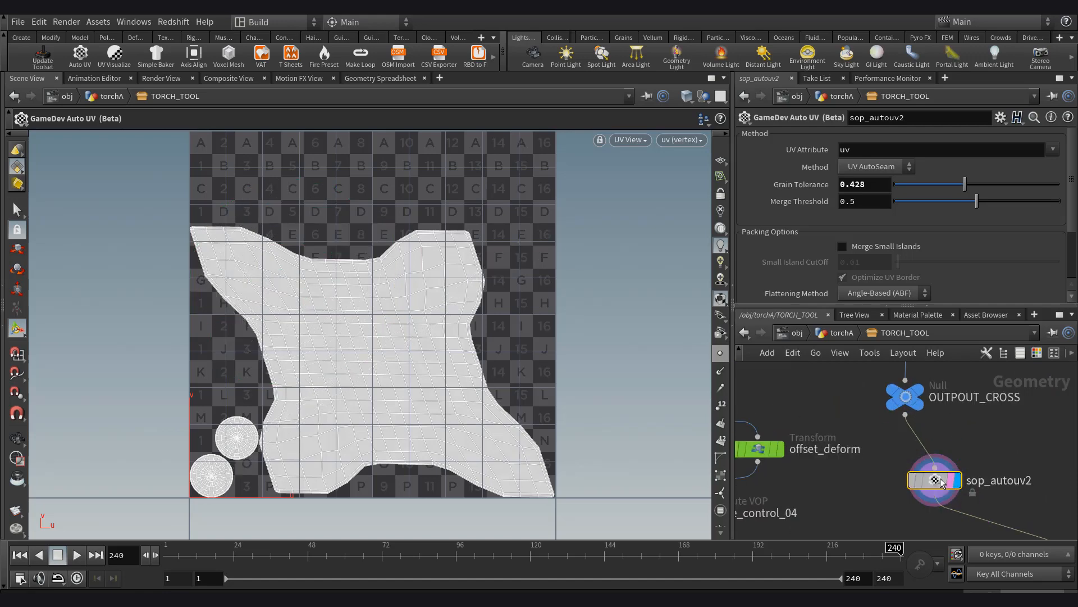
On the Auto UV node below OUTPOUT_BASE_SUPPORT, set Grain Tolerance to 0.2 and Merge Threshold to 0.3.
type(".1")
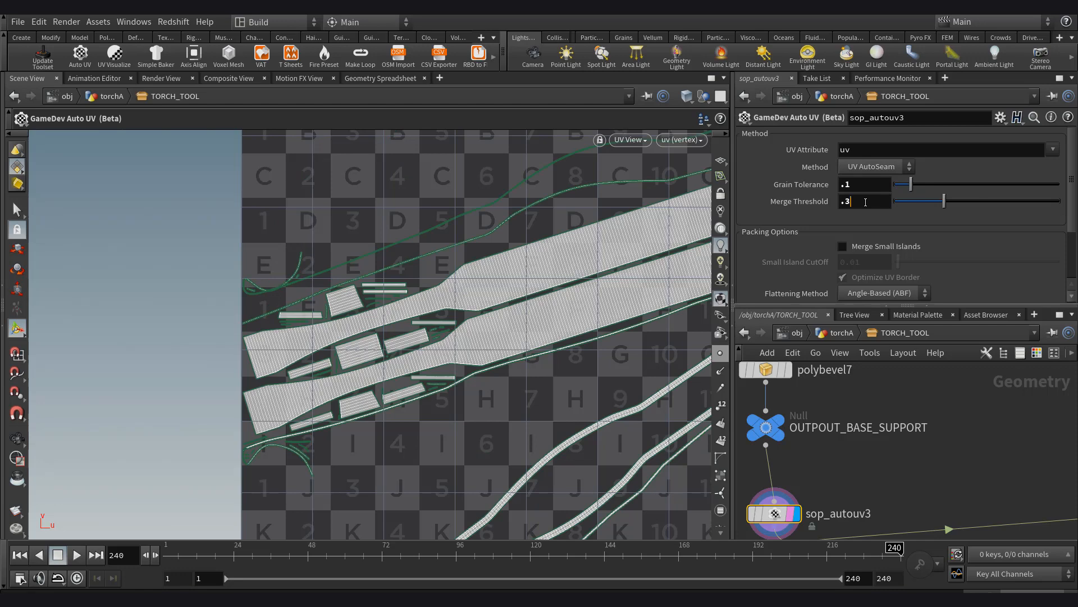
left_click_drag(866, 203, 792, 206)
type(".4")
key("Return")
left_click_drag(860, 185, 767, 185)
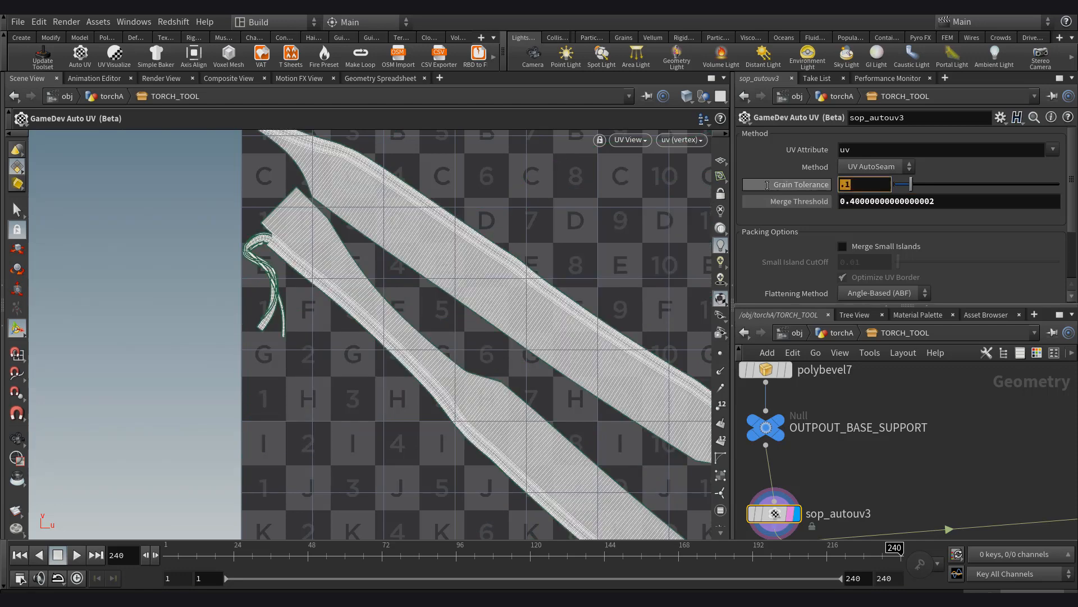
double_click(865, 200)
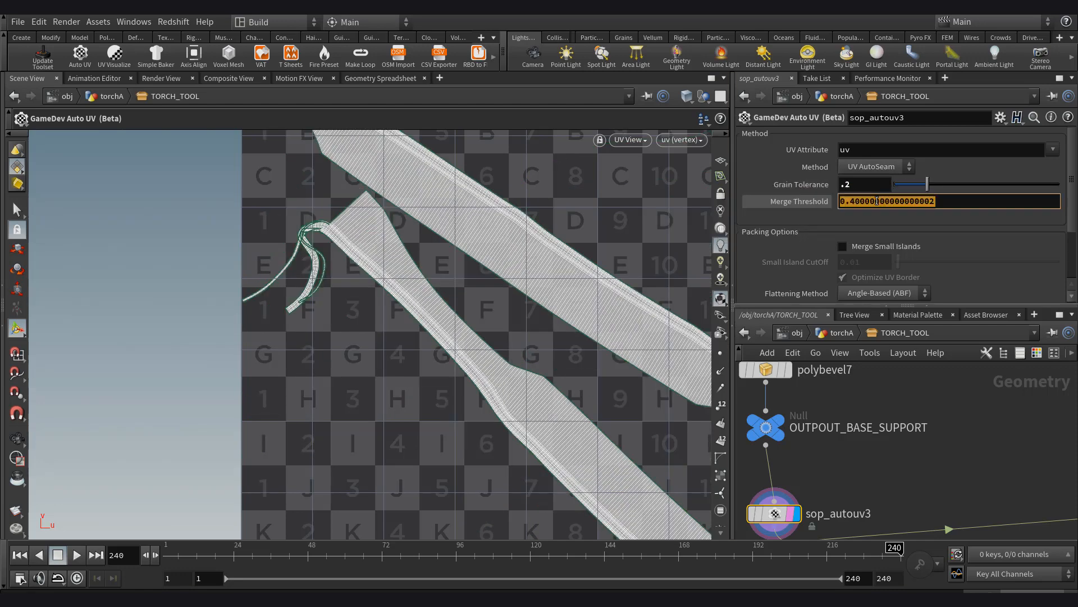
type(".3")
key("Return")
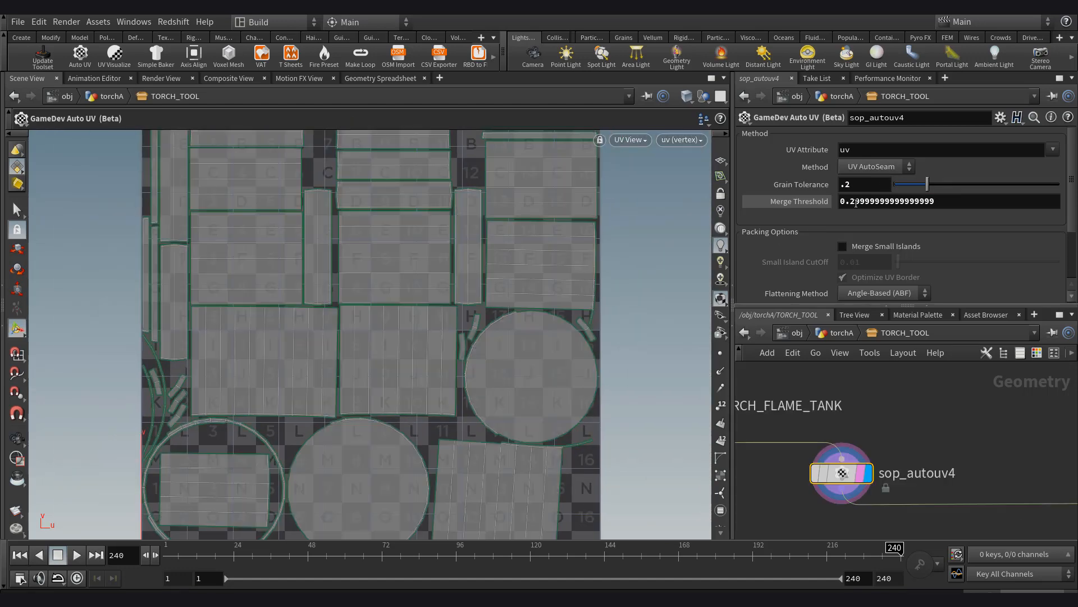
Set Merge Threshold to 0.5 on the flame tank's Auto UV node and Grain Tolerance to about 0.476 on the torch bolt's.
double_click(856, 204)
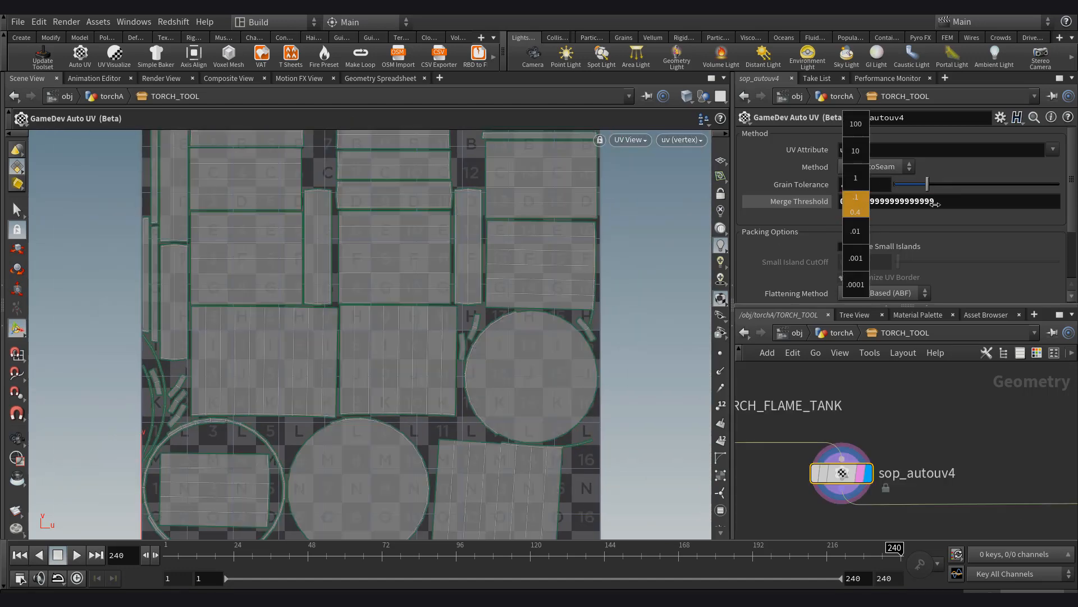
type("1")
key("Return")
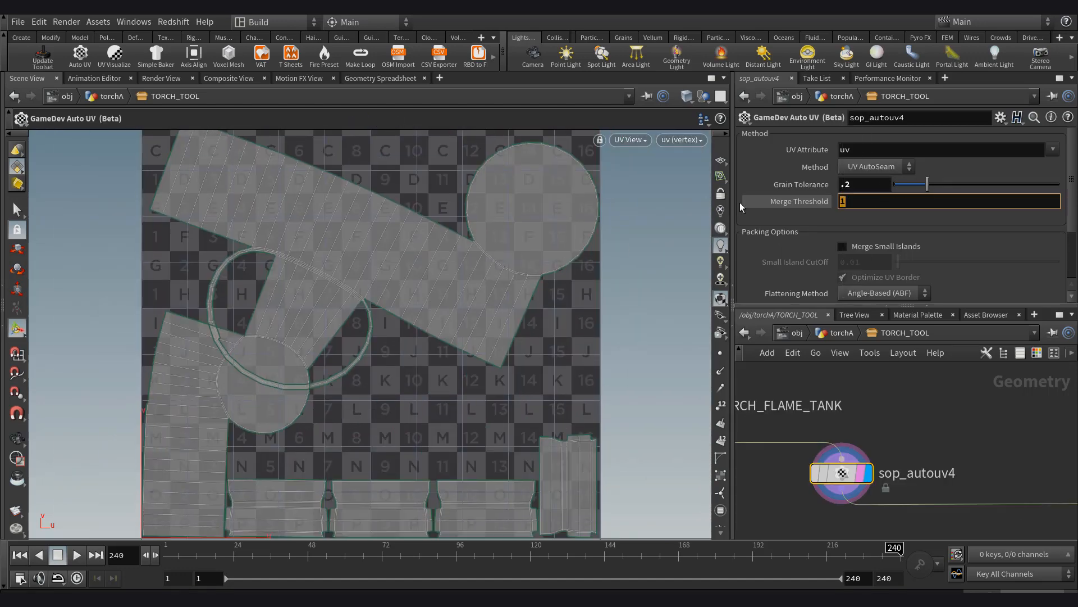
type("0.5")
key("Return")
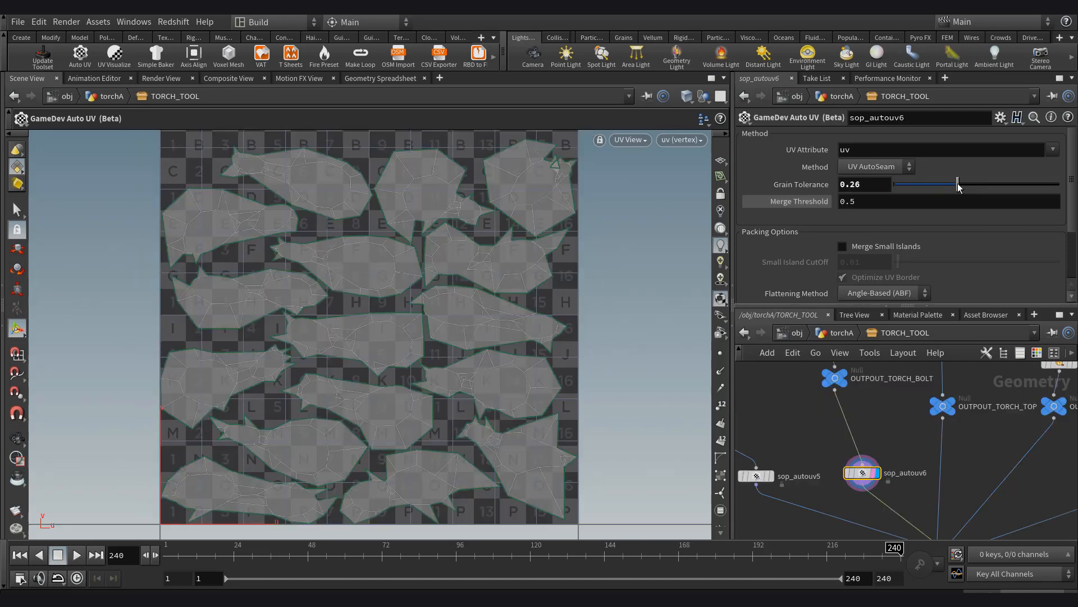
left_click_drag(974, 187, 974, 188)
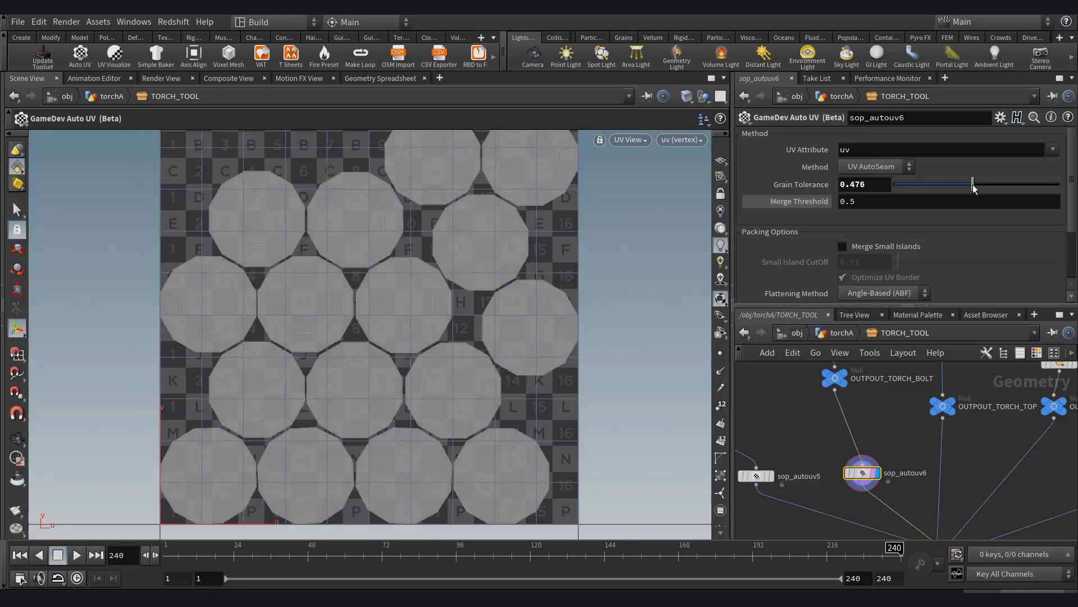
Add a UV Layout node after merge3 and display its packed UV islands.
key("Tab")
type("uvl")
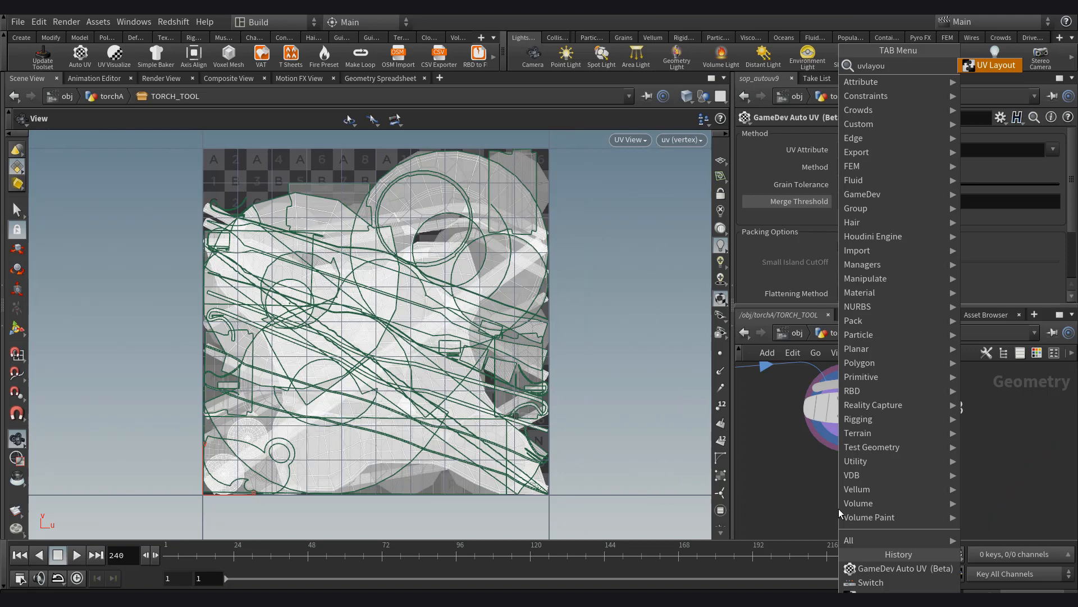
key("Return")
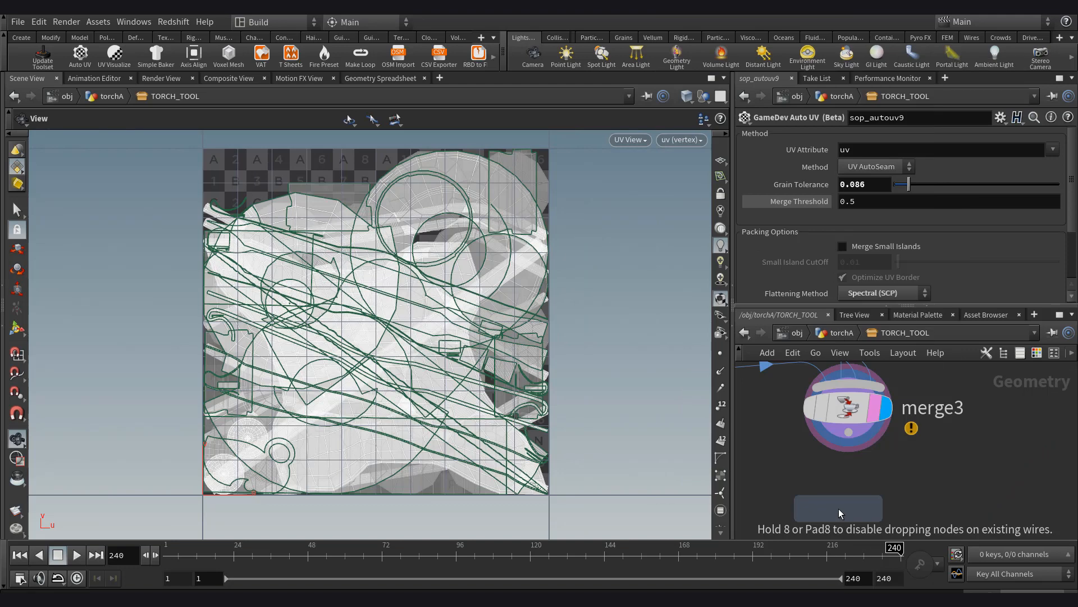
left_click(837, 509)
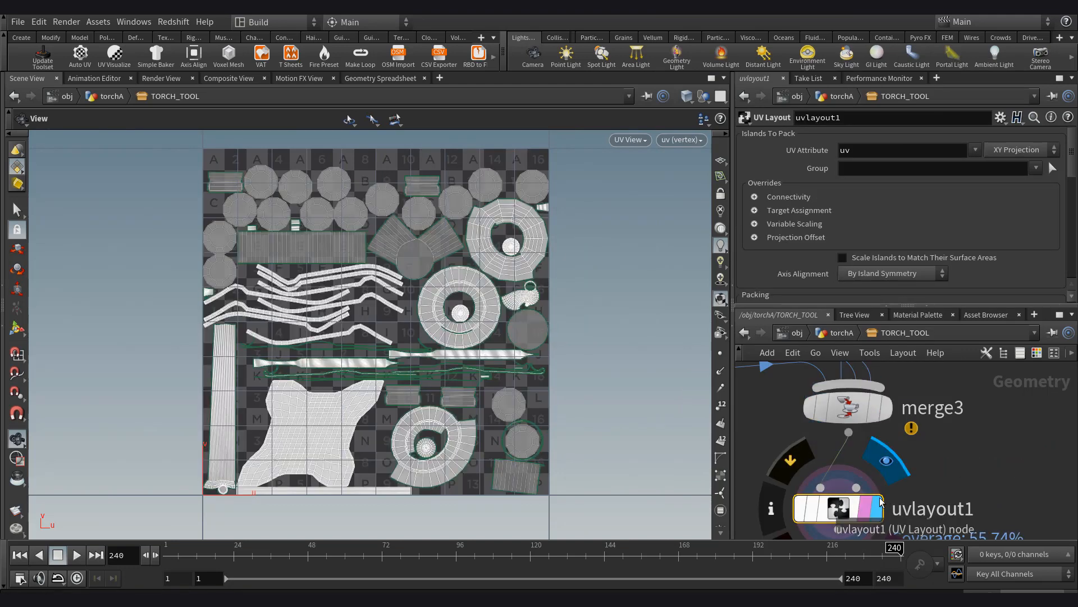
right_click_drag(329, 311, 331, 311)
middle_click_drag(332, 311, 320, 311)
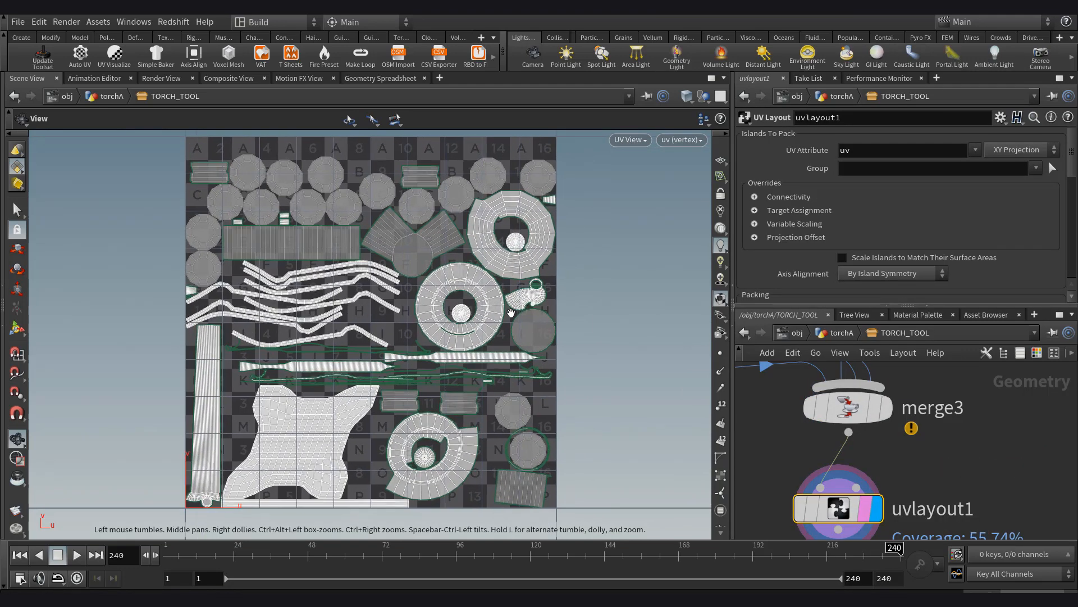
scroll(752, 238, "down", 1)
Switch the viewport back to the perspective view of the torch.
left_click(631, 140)
mouse_move(674, 168)
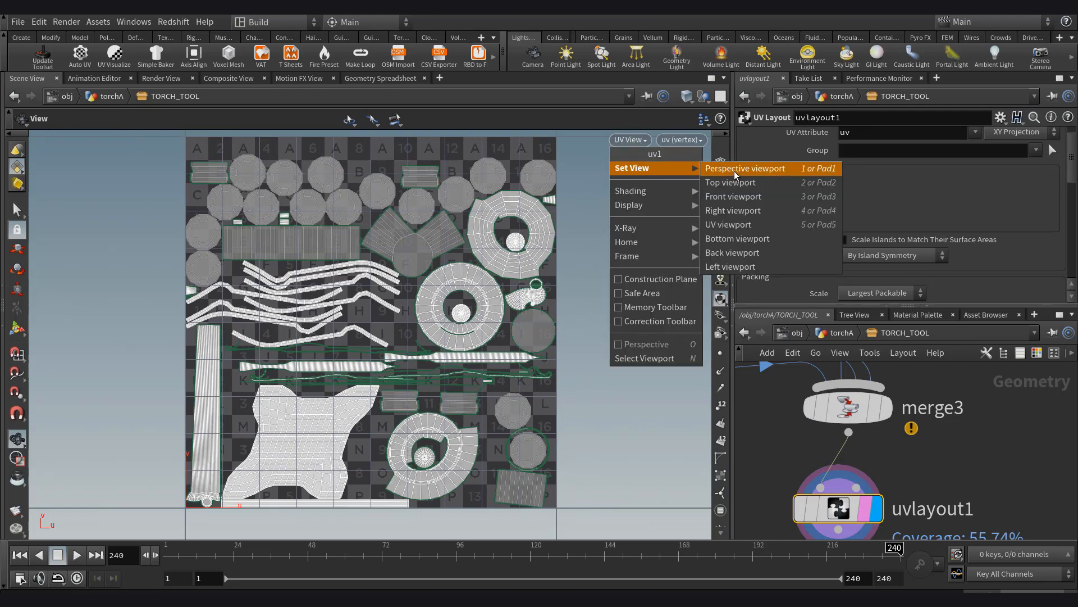
left_click(735, 168)
scroll(848, 473, "down", 3)
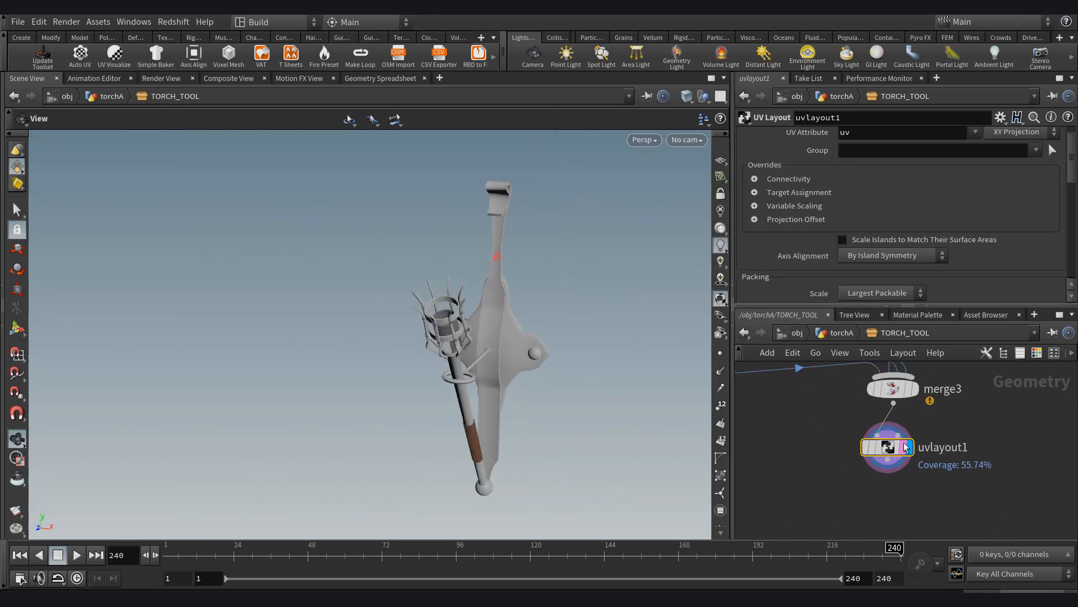
Add a GameDev UV Visualize node after uvlayout1 and display the checker texture on the torch and support.
key("Tab")
type("uvv")
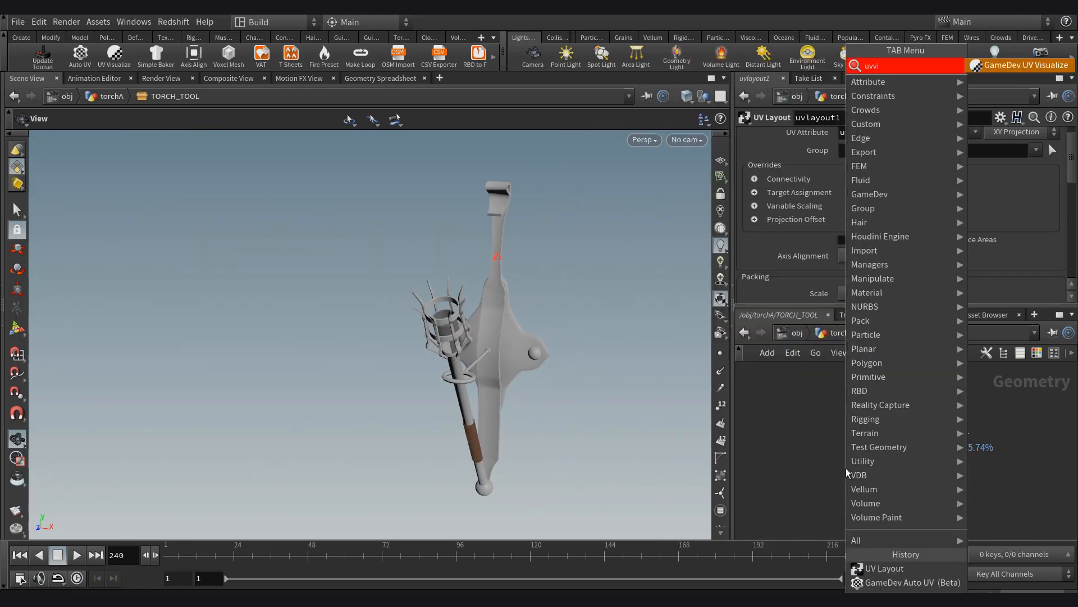
key("Return")
left_click(850, 488)
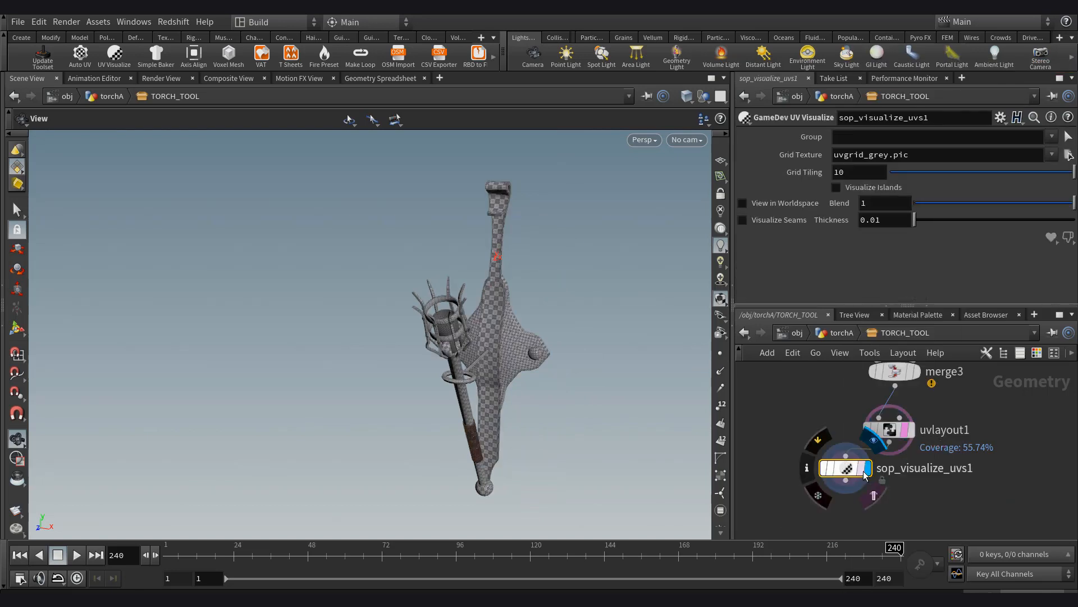
scroll(511, 341, "up", 8)
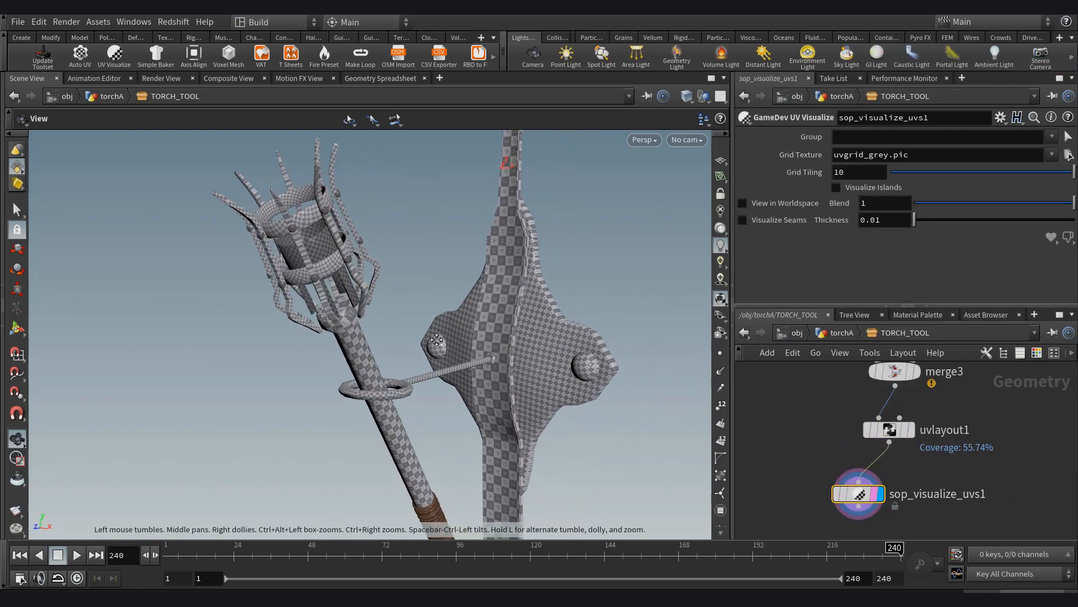
left_click_drag(510, 341, 510, 347)
Change the packing Scale mode of uvlayout1 to Fixed.
left_click(902, 433)
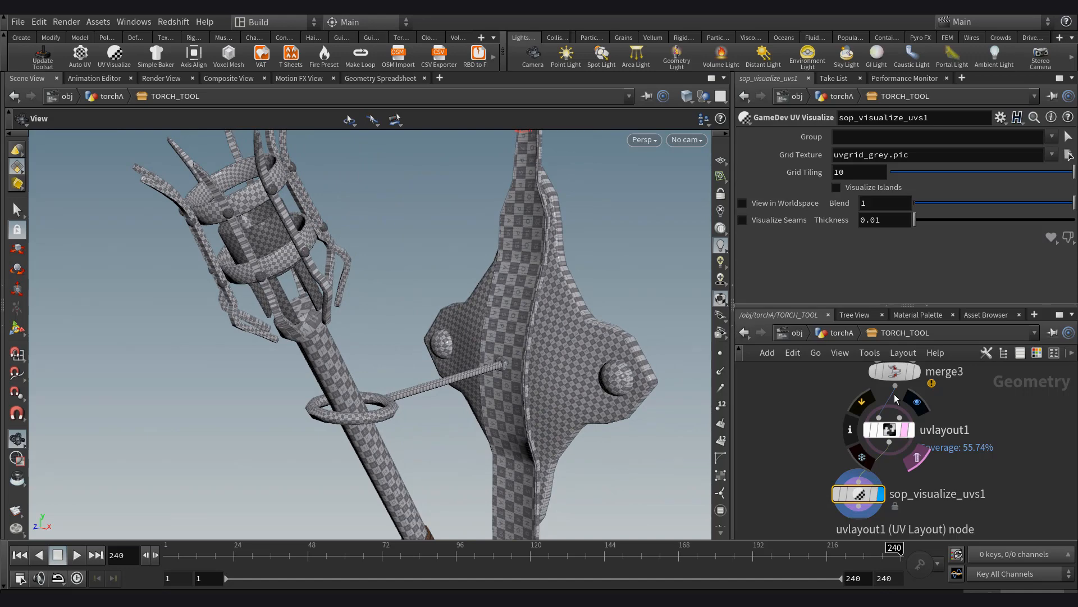
left_click(889, 430)
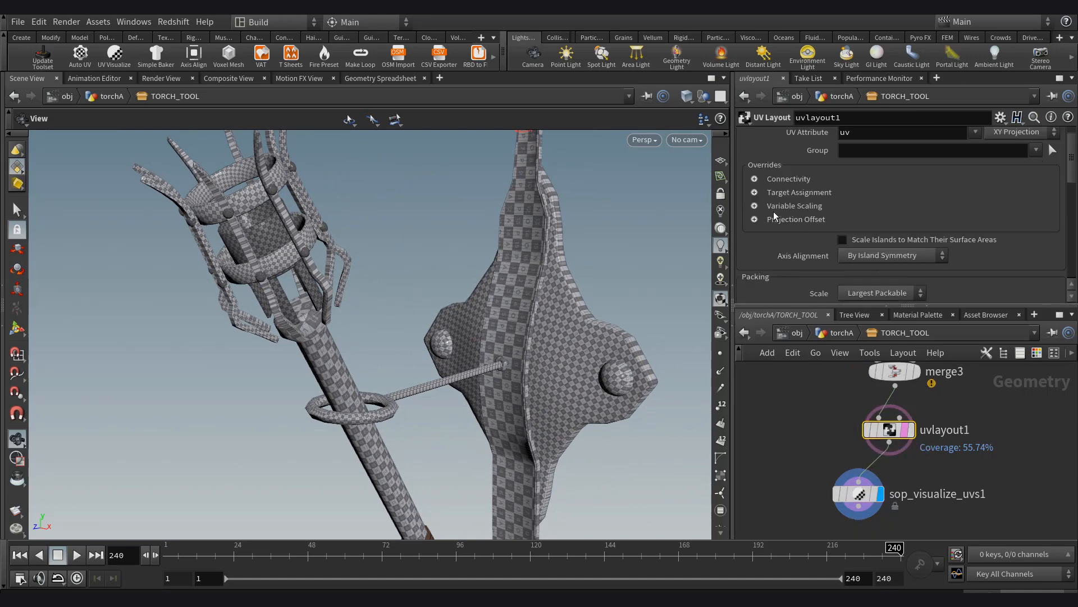
scroll(776, 219, "down", 2)
left_click(881, 240)
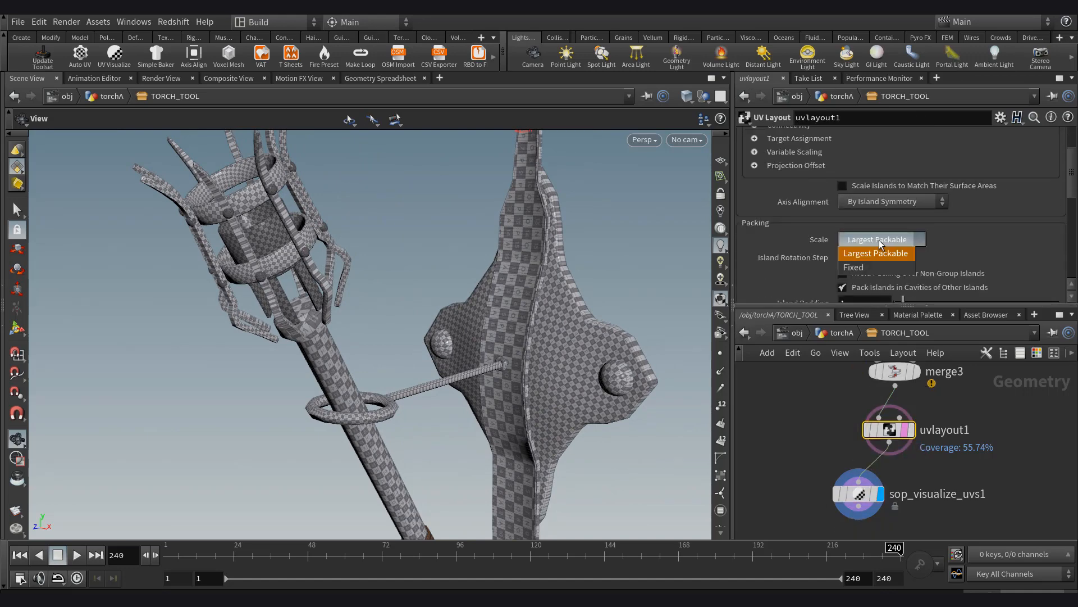
left_click(874, 269)
scroll(860, 245, "down", 1)
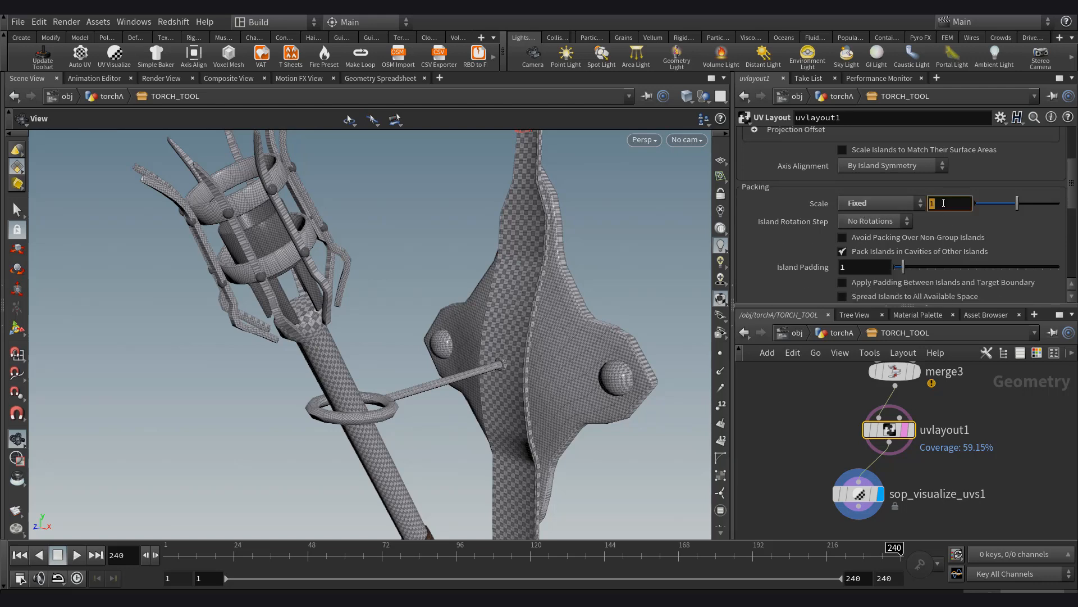
Set uvlayout1 to pack its islands into UDIM Tiles and expand the Tile Grid settings.
scroll(815, 236, "down", 3)
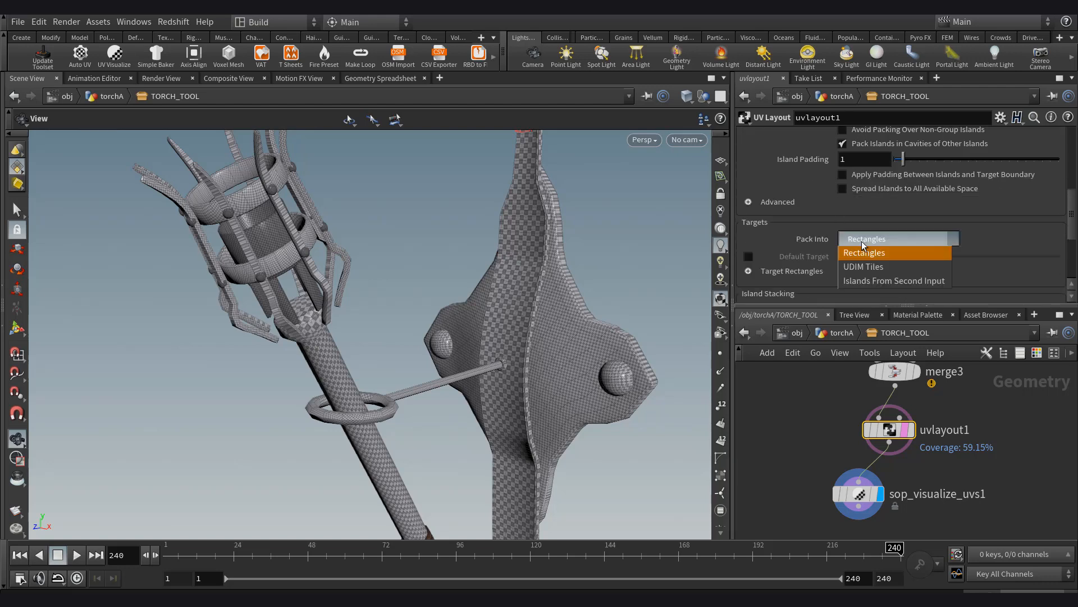
left_click(868, 239)
left_click(861, 267)
left_click(749, 270)
scroll(854, 236, "down", 2)
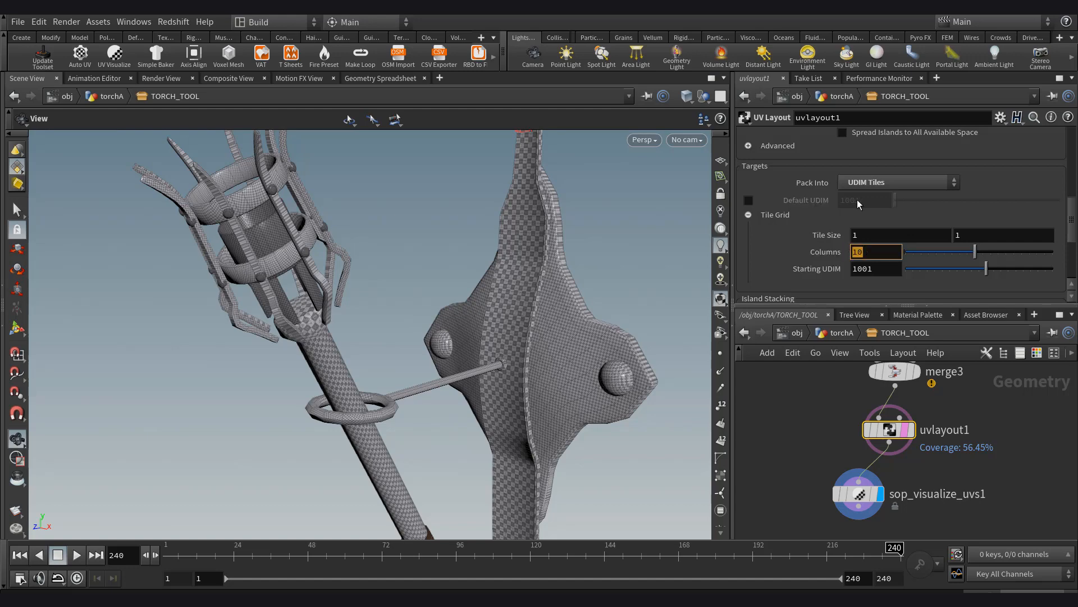
Set the fixed packing scale of uvlayout1 to 2.
scroll(858, 204, "up", 4)
double_click(943, 167)
type("2")
key("Return")
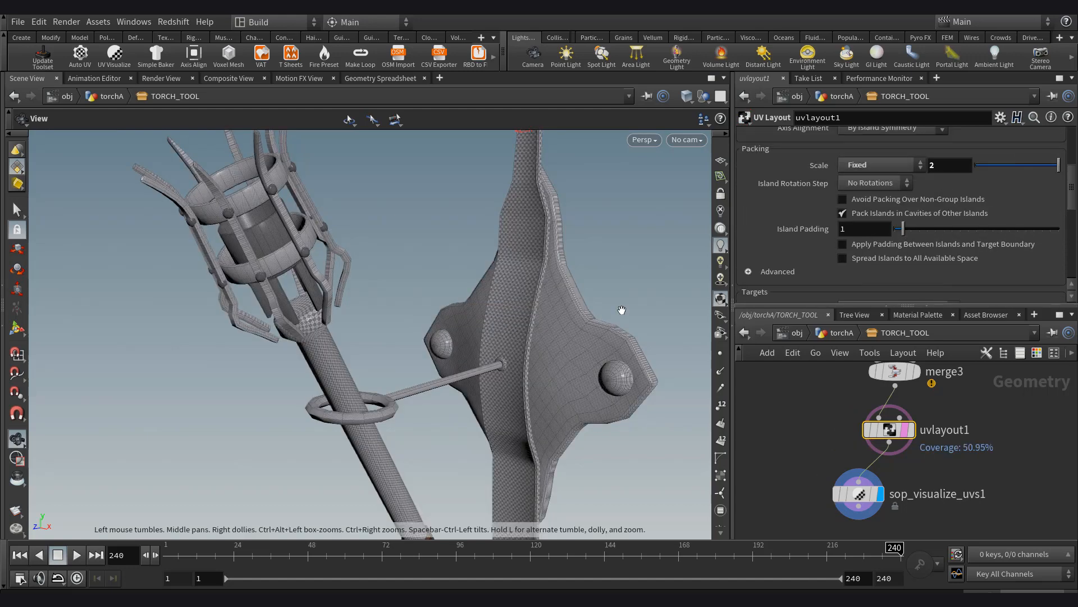
left_click(644, 140)
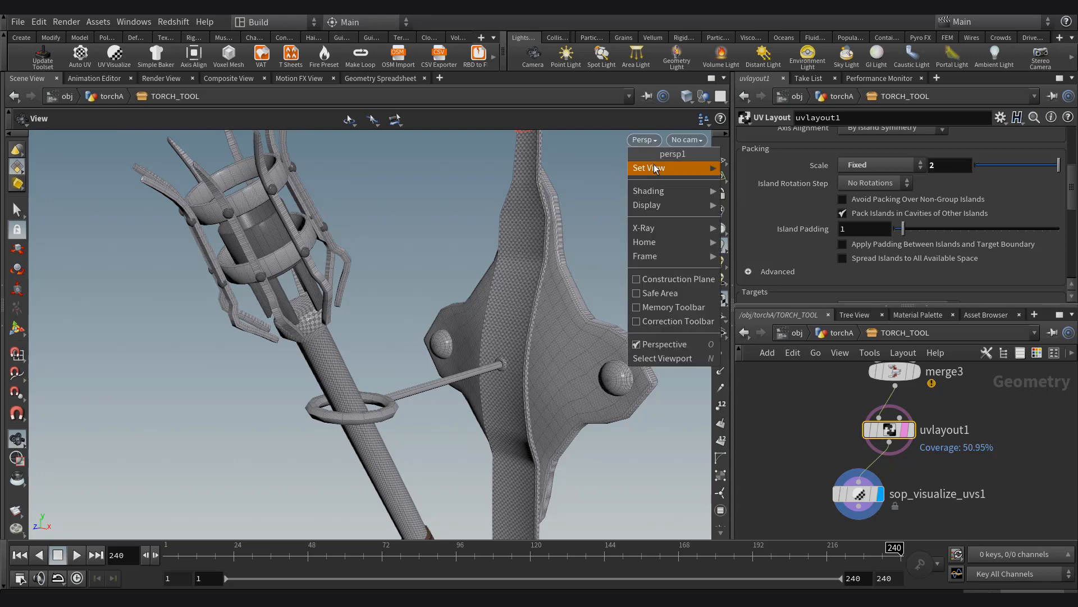
mouse_move(655, 168)
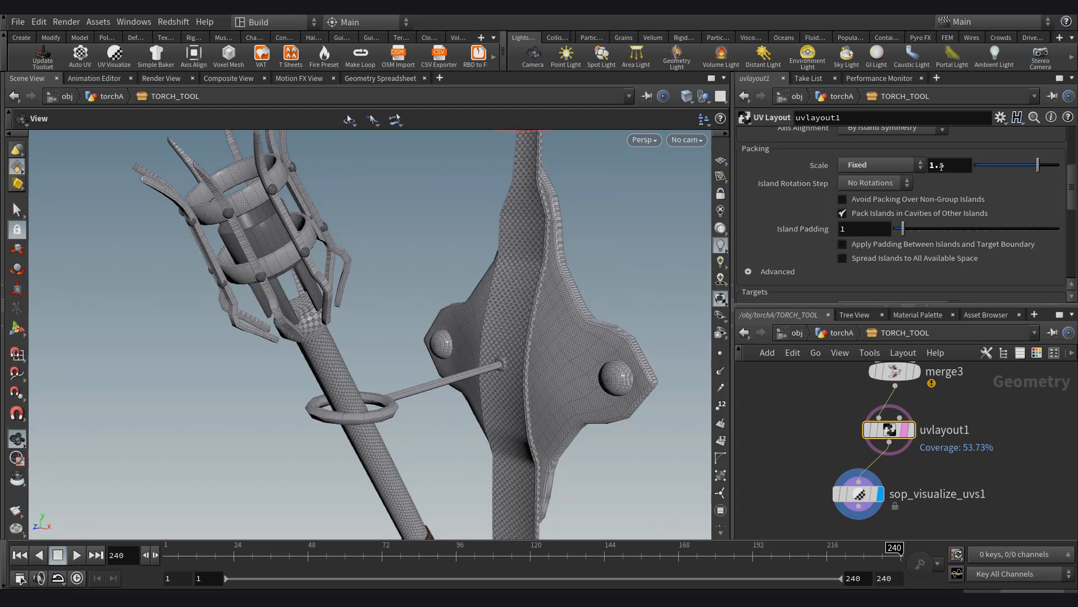
Set the fixed packing scale of uvlayout1 to 1.2 and the checker grid tiling of sop_visualize_uvs1 to 2.
type("1.2")
key("Return")
left_click(859, 495)
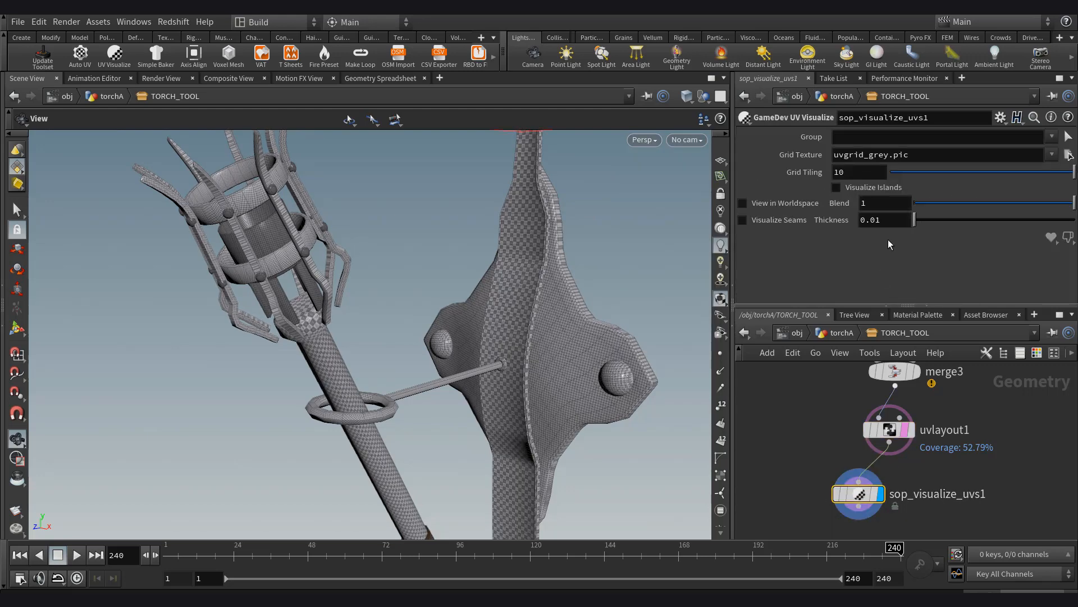
key("Return")
left_click_drag(876, 170, 809, 174)
type("2")
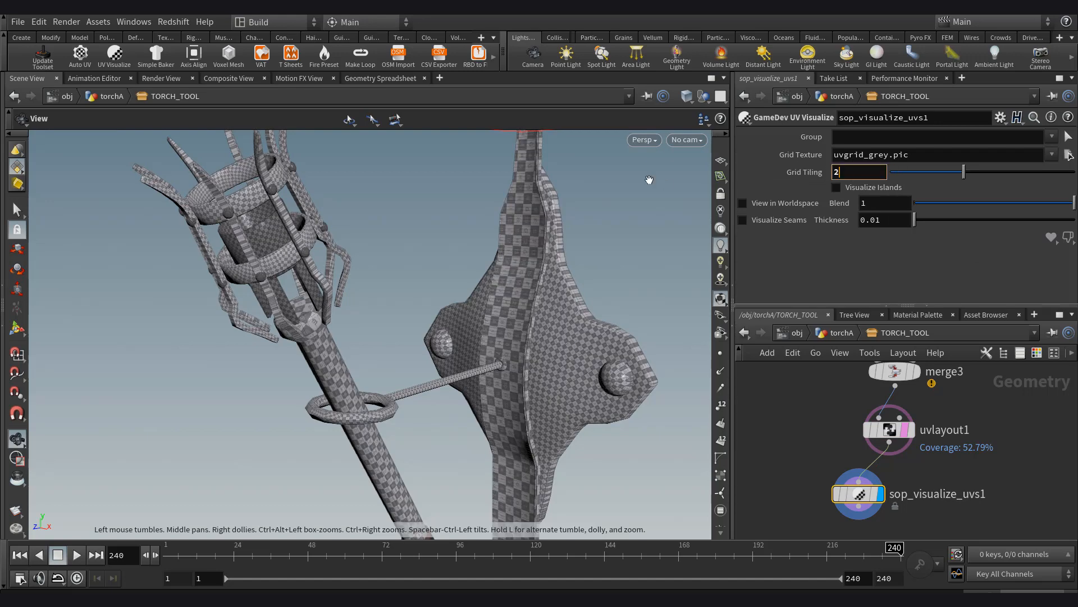
key("Return")
right_click_drag(463, 305, 504, 336)
scroll(504, 336, "up", 3)
left_click_drag(487, 320, 423, 331)
right_click_drag(534, 334, 371, 315)
left_click_drag(371, 315, 511, 344)
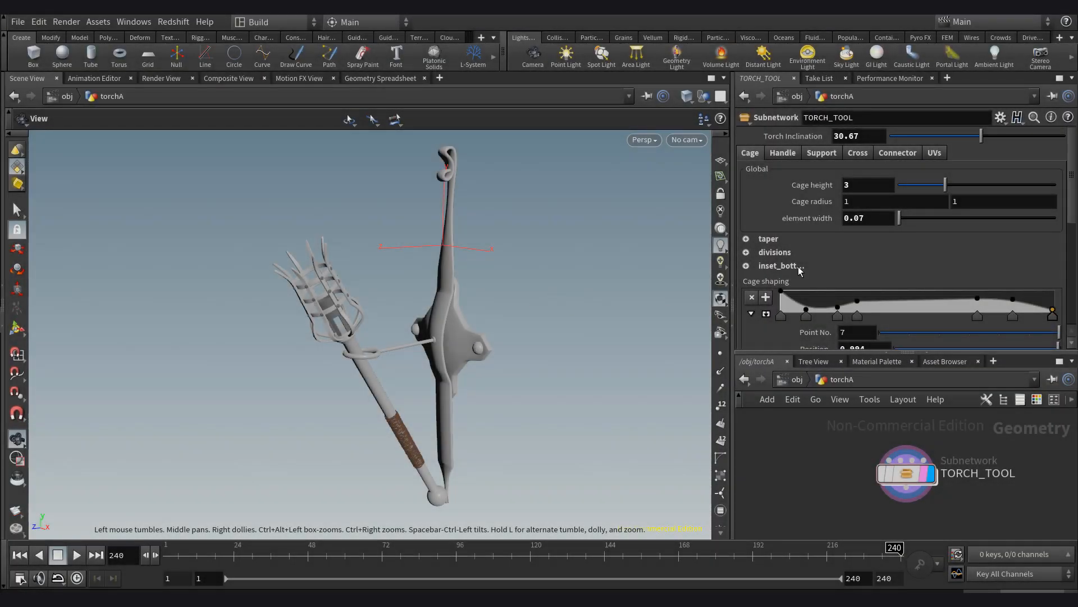
Look through TORCH_TOOL's promoted Handle, Support, Cross, Connector and UVs parameters.
left_click(785, 154)
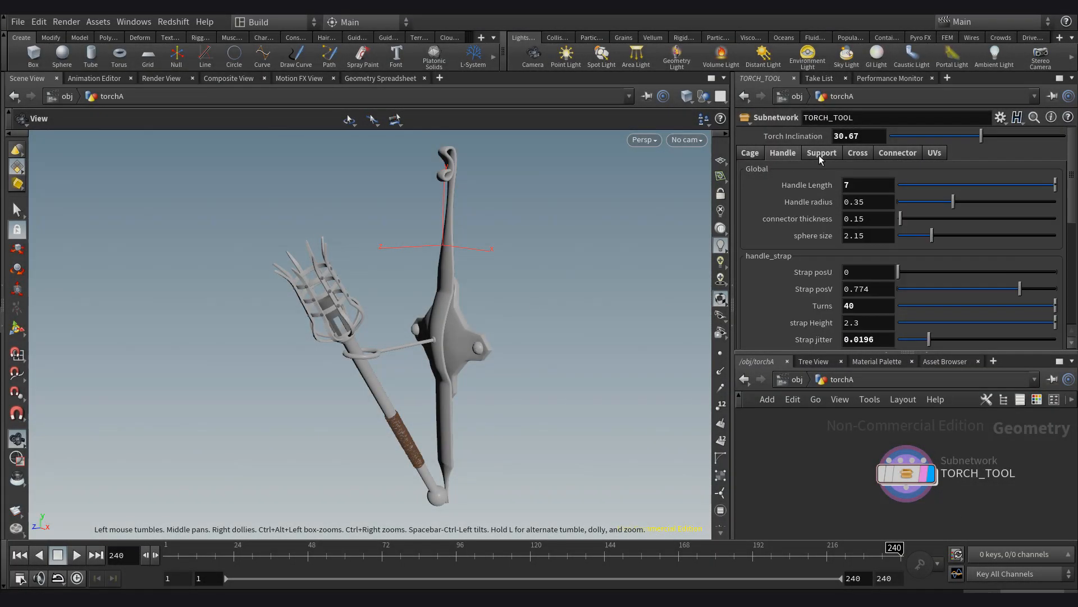
left_click(821, 154)
left_click(865, 154)
left_click(897, 154)
left_click(932, 154)
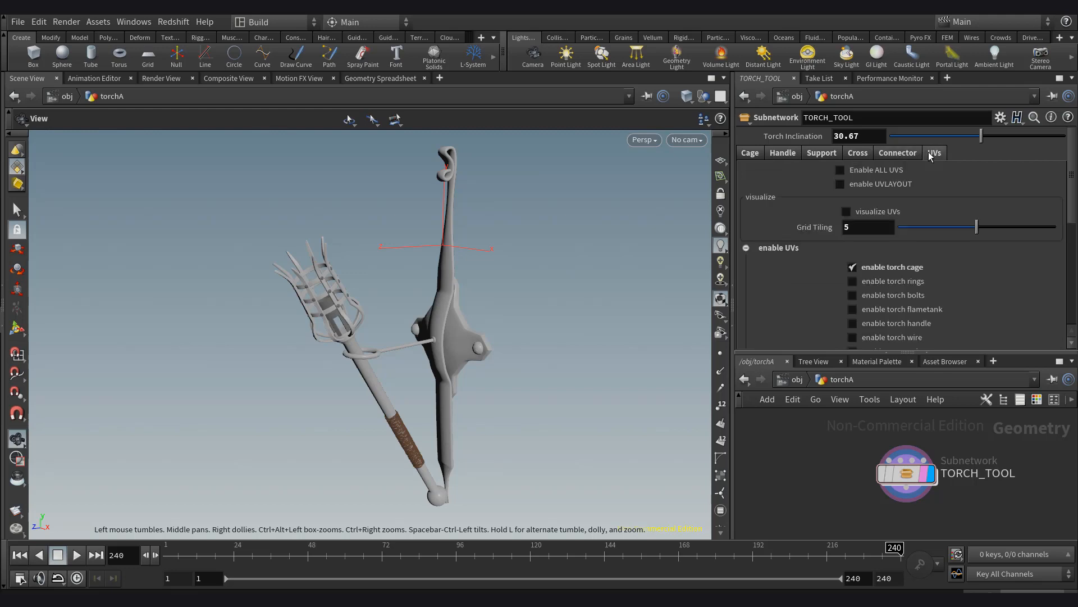
Enable UV visualization and turn on UVs for all parts of TORCH_TOOL.
left_click(877, 212)
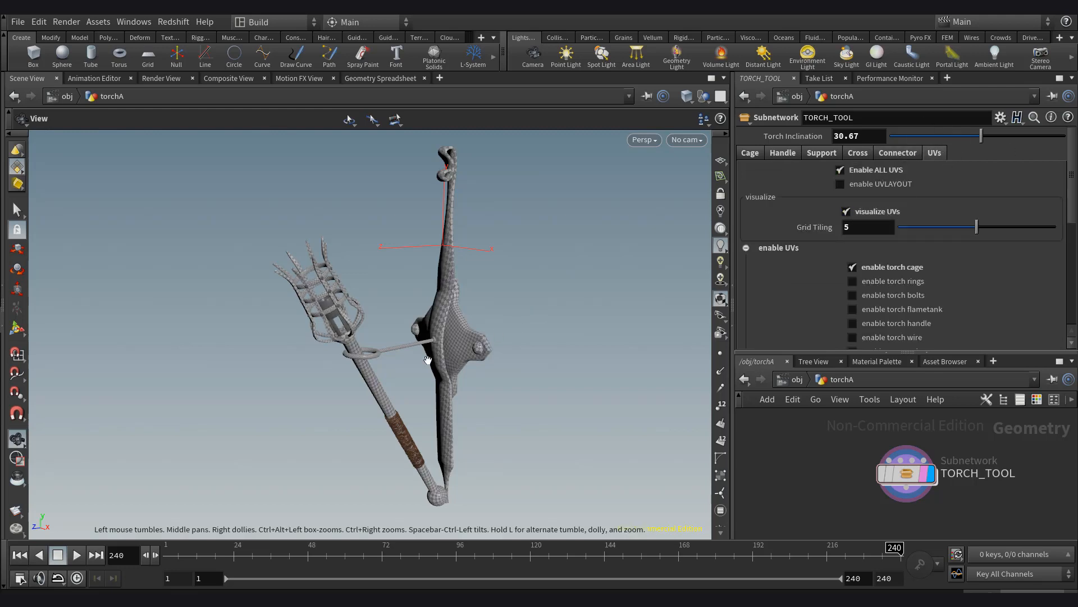
left_click_drag(425, 359, 429, 345)
scroll(429, 346, "up", 2)
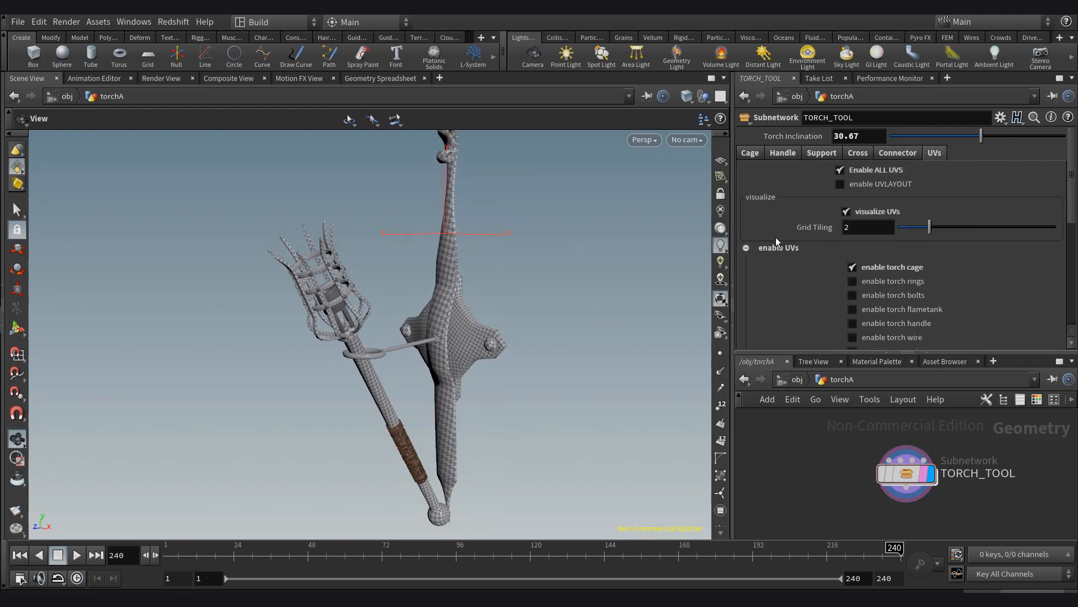
Try a grid tiling of 10 for the UV visualization and inspect the checker on the torch and support.
double_click(846, 228)
type("10")
key("Return")
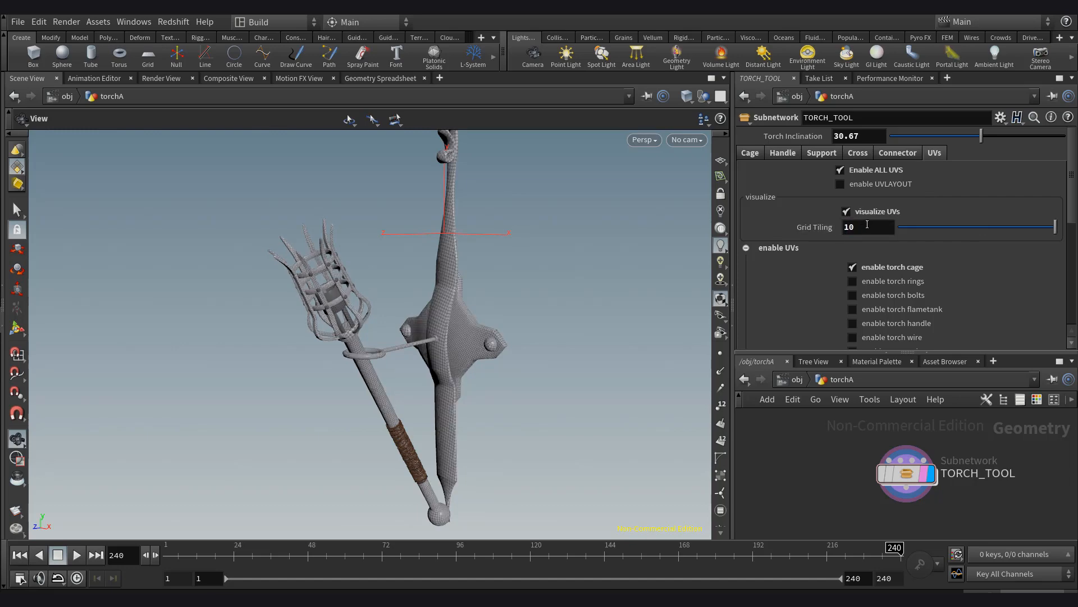
scroll(293, 354, "up", 5)
middle_click_drag(457, 358, 424, 289)
scroll(387, 297, "down", 4)
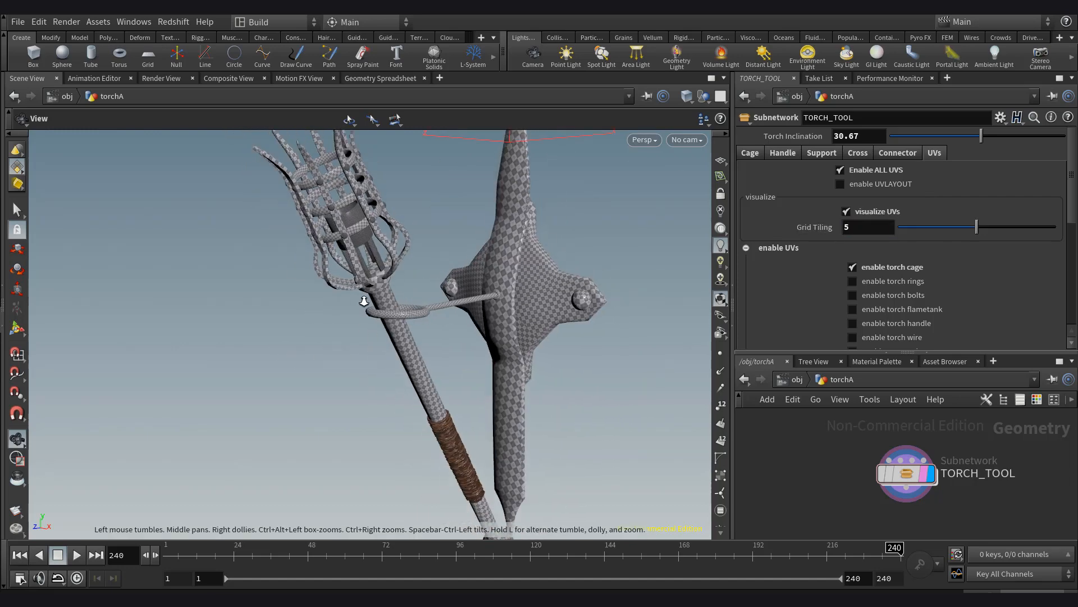
Disable Enable ALL UVS and enable UVs individually for the torch flametank, torch handle, support base and support cross.
left_click(868, 171)
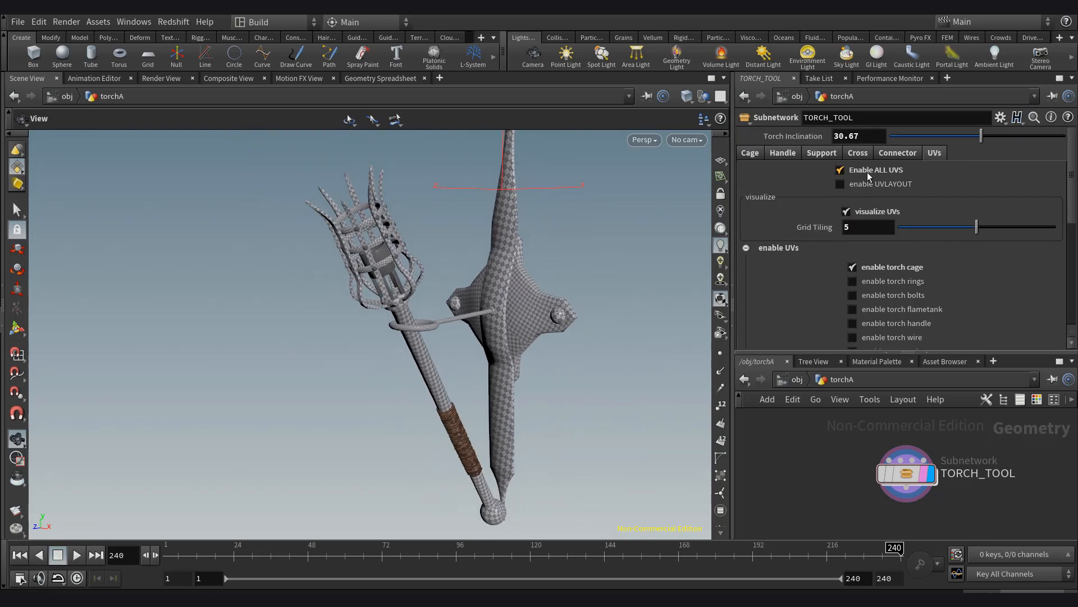
scroll(842, 259, "down", 3)
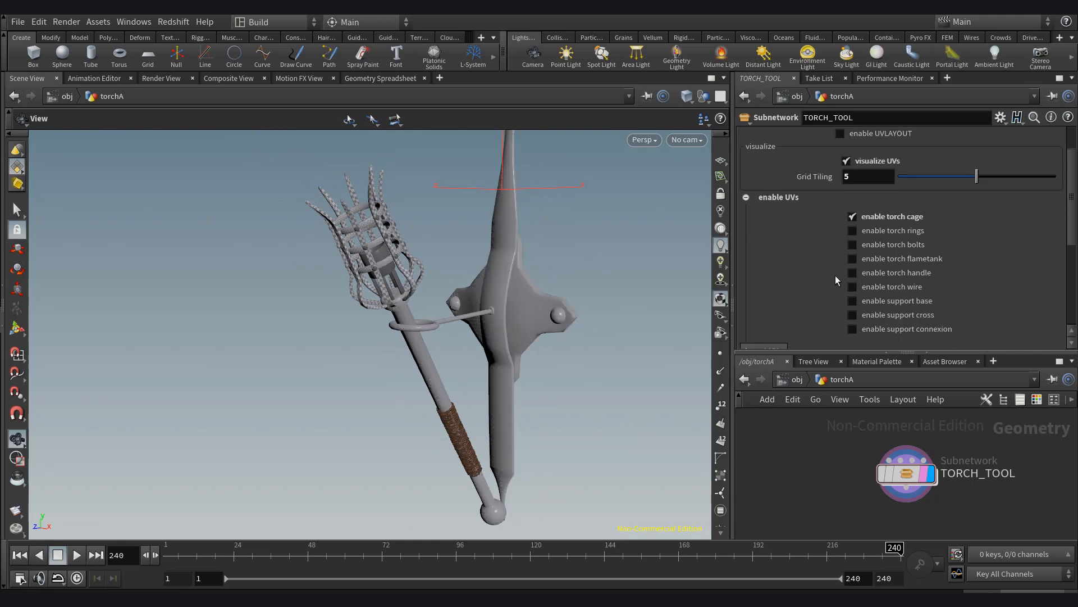
left_click(878, 306)
left_click(879, 318)
left_click_drag(509, 308, 449, 318)
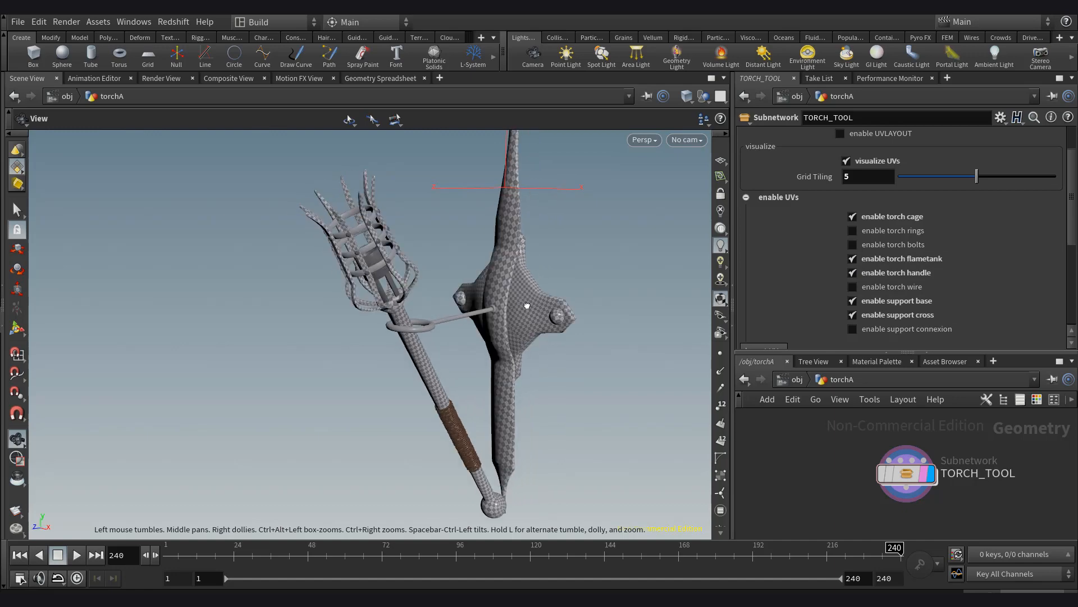
scroll(881, 204, "up", 3)
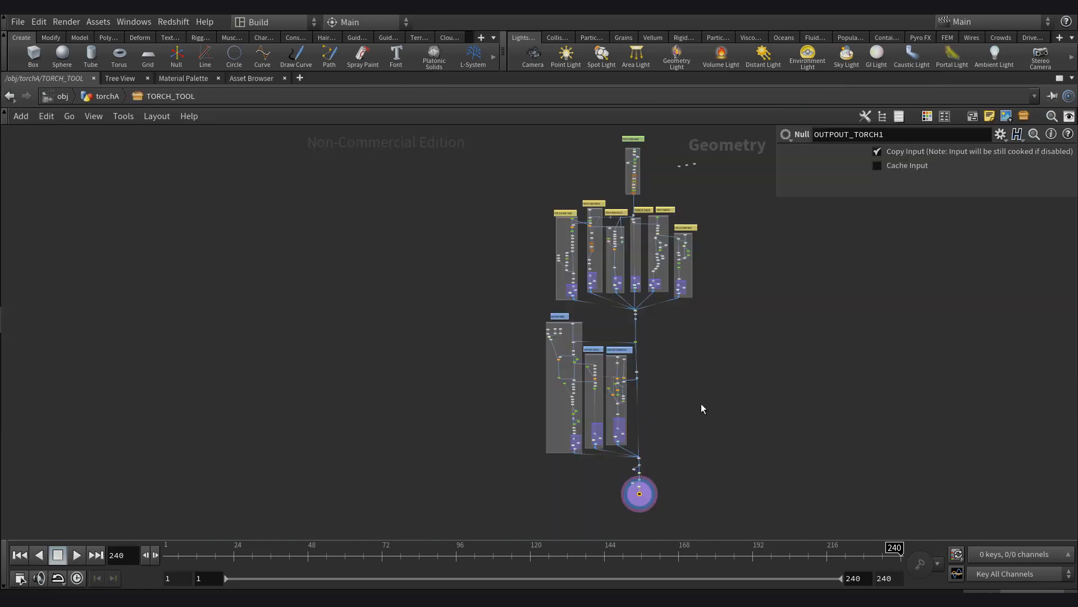
Examine the support base's UV block inside TORCH_TOOL, including the Select Input expressions of switch2 and enable_all_uv6.
scroll(644, 445, "up", 10)
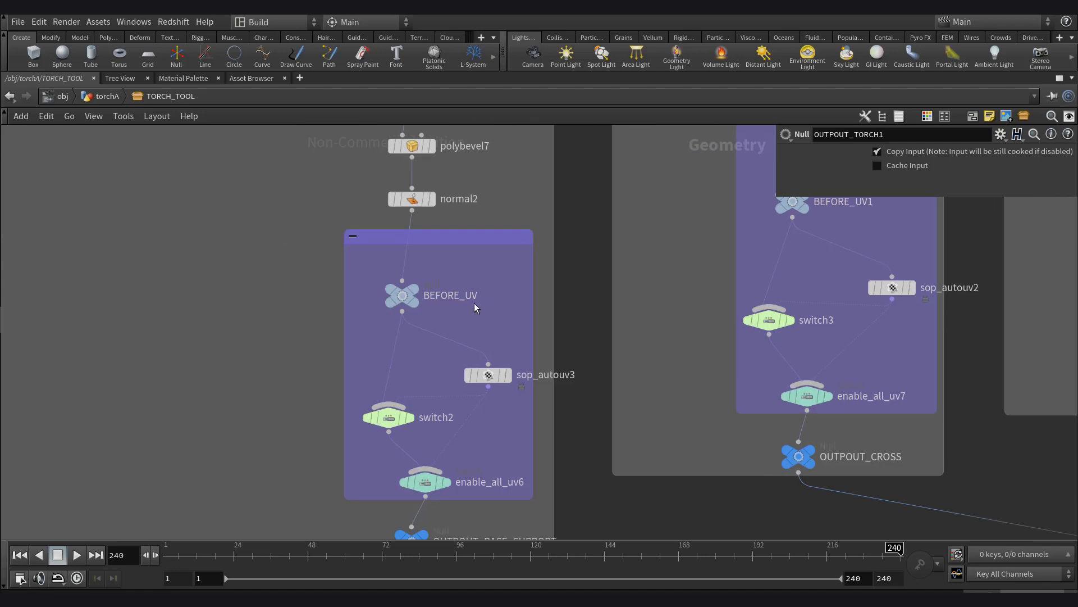
left_click_drag(404, 307, 409, 323)
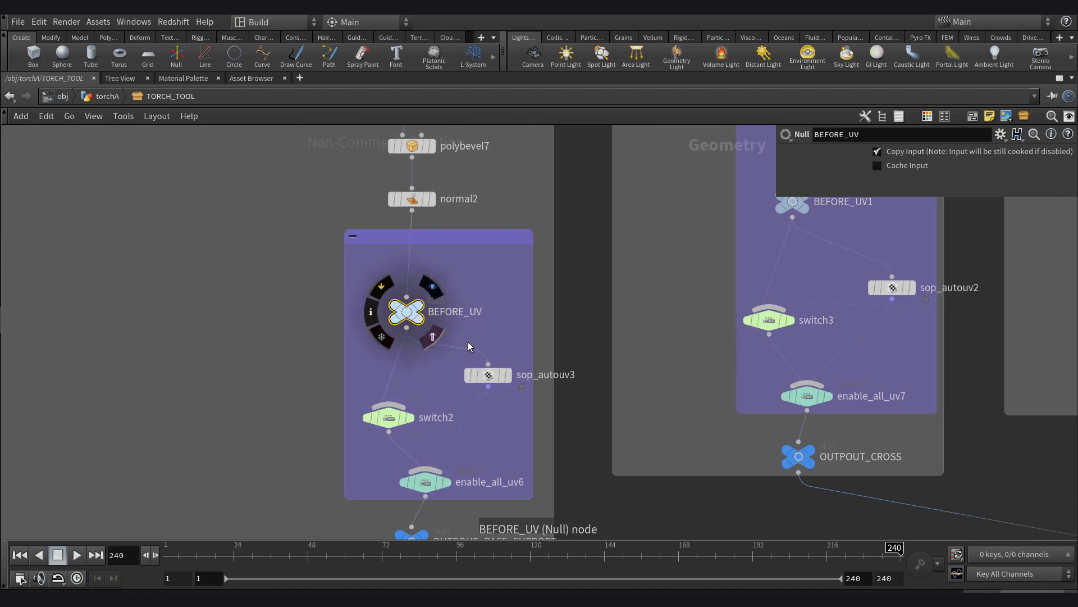
middle_click_drag(367, 275, 390, 218)
left_click(408, 362)
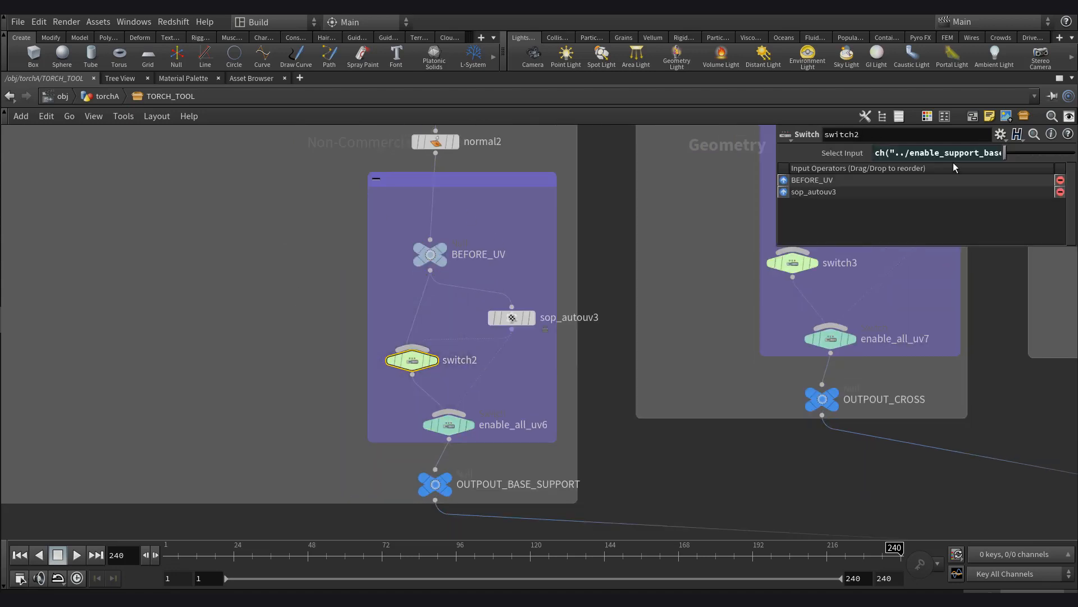
left_click(449, 424)
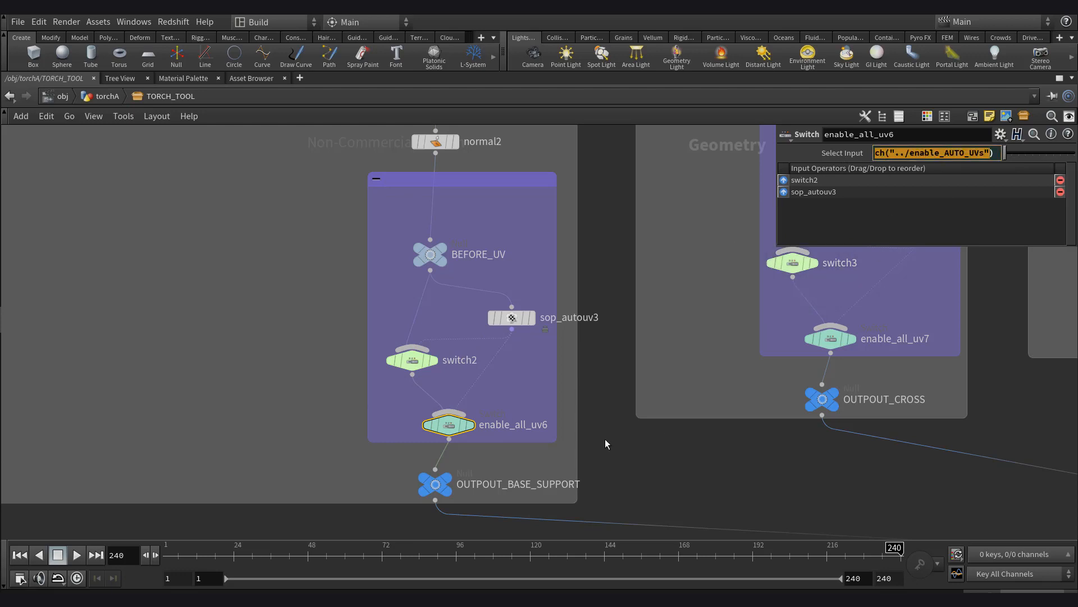
Examine how the labelled support and torch sections of the TORCH_TOOL network are organised and connected.
scroll(602, 439, "down", 5)
scroll(495, 417, "down", 6)
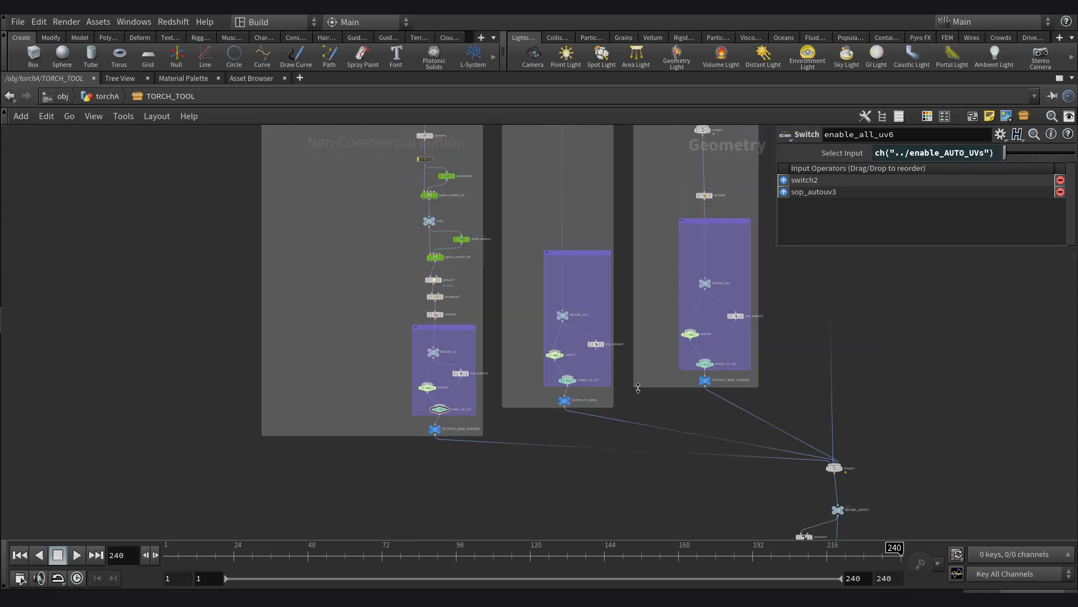
scroll(641, 376, "down", 4)
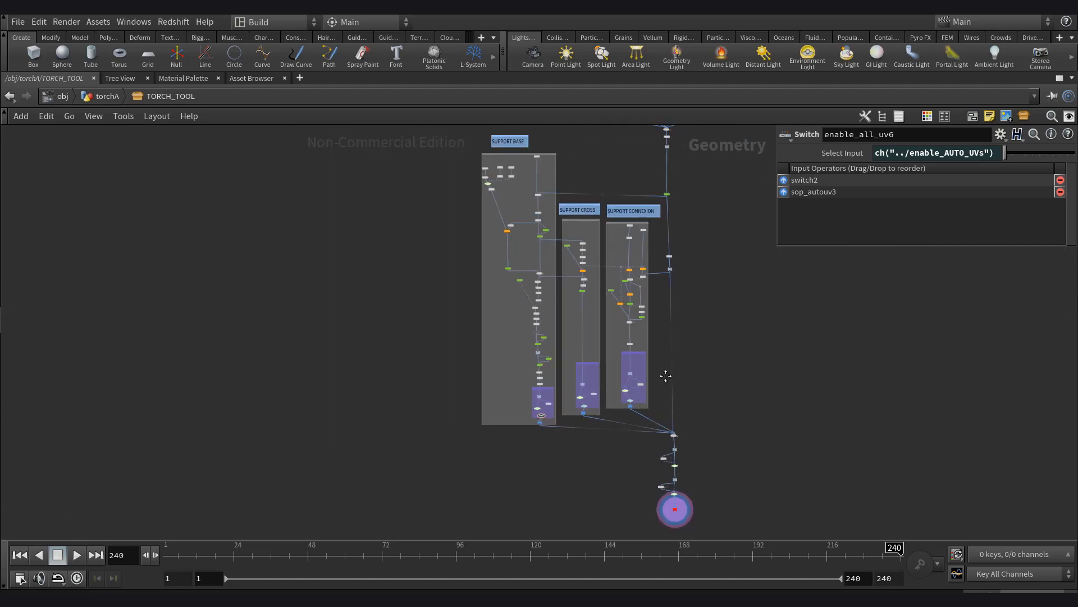
scroll(638, 287, "up", 8)
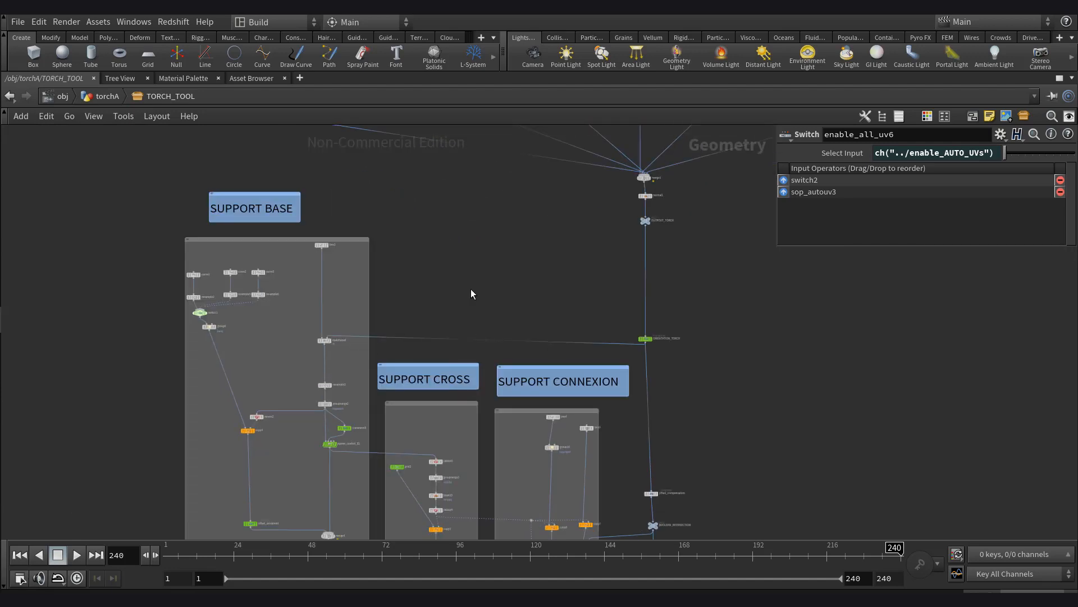
middle_click_drag(460, 218, 434, 382)
scroll(434, 332, "down", 3)
middle_click_drag(434, 332, 388, 491)
middle_click_drag(459, 158, 453, 264)
scroll(452, 264, "up", 3)
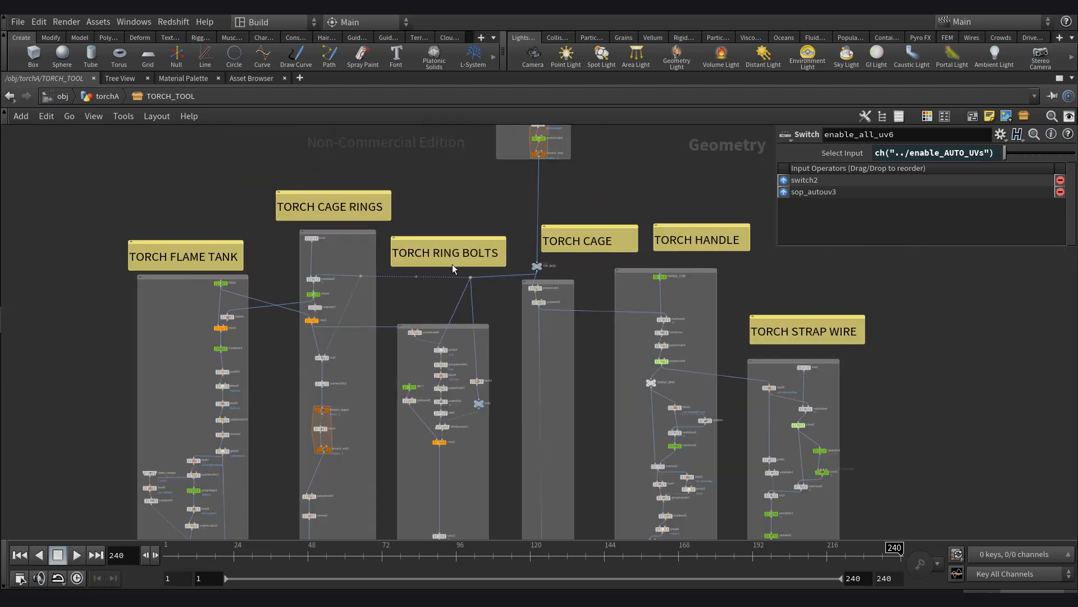
scroll(577, 315, "down", 3)
middle_click_drag(593, 389, 593, 471)
scroll(584, 347, "up", 1)
middle_click_drag(583, 346, 584, 332)
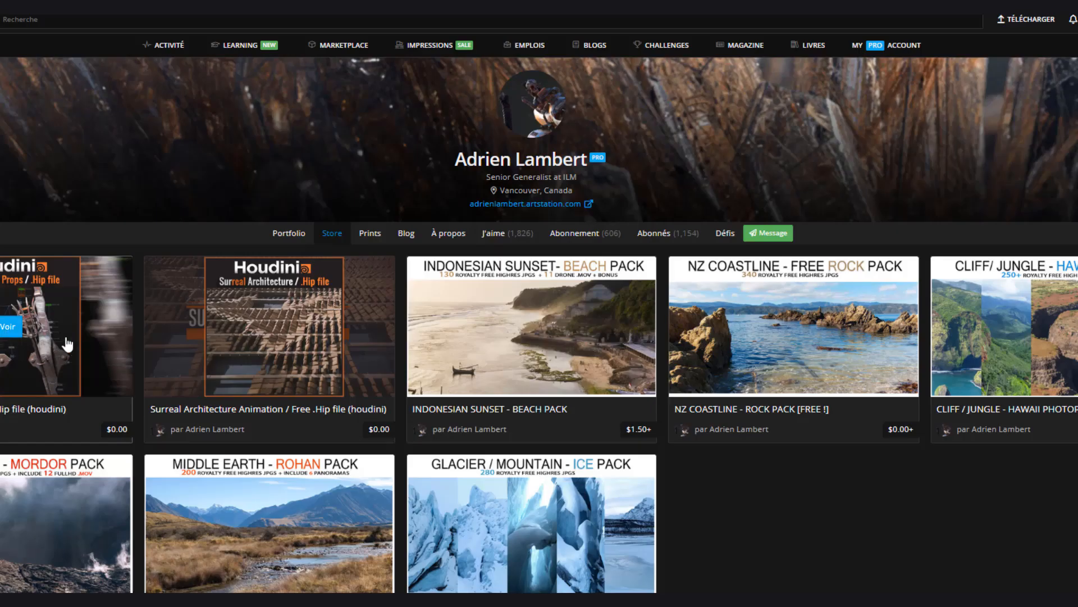
Switch to the ArtStation store page and view the Procedural Props / Free .Hip file (houdini) product.
left_click(282, 274)
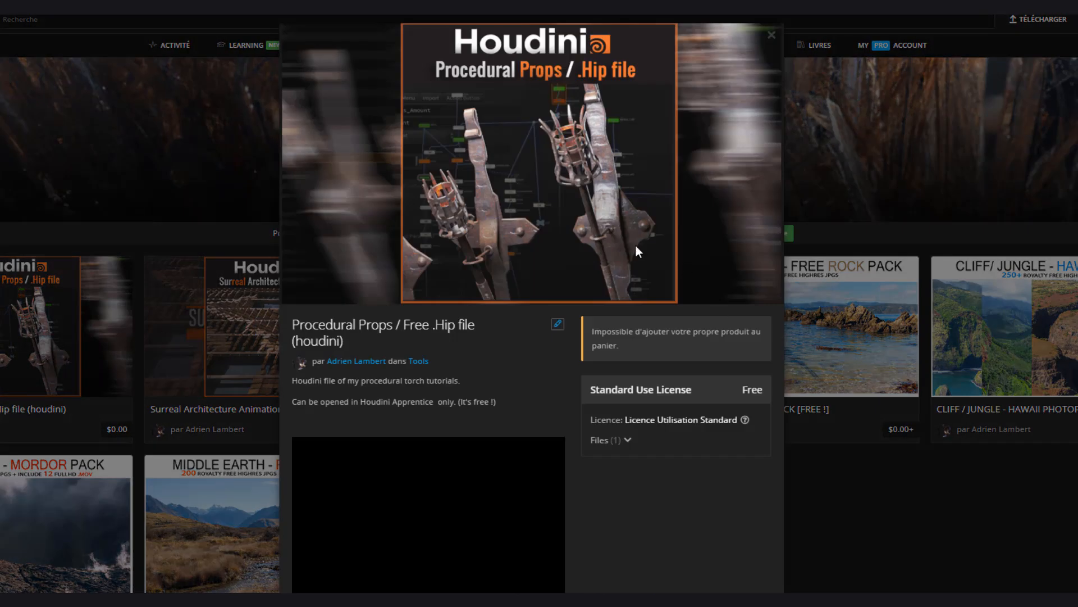
scroll(568, 233, "down", 1)
scroll(309, 291, "up", 2)
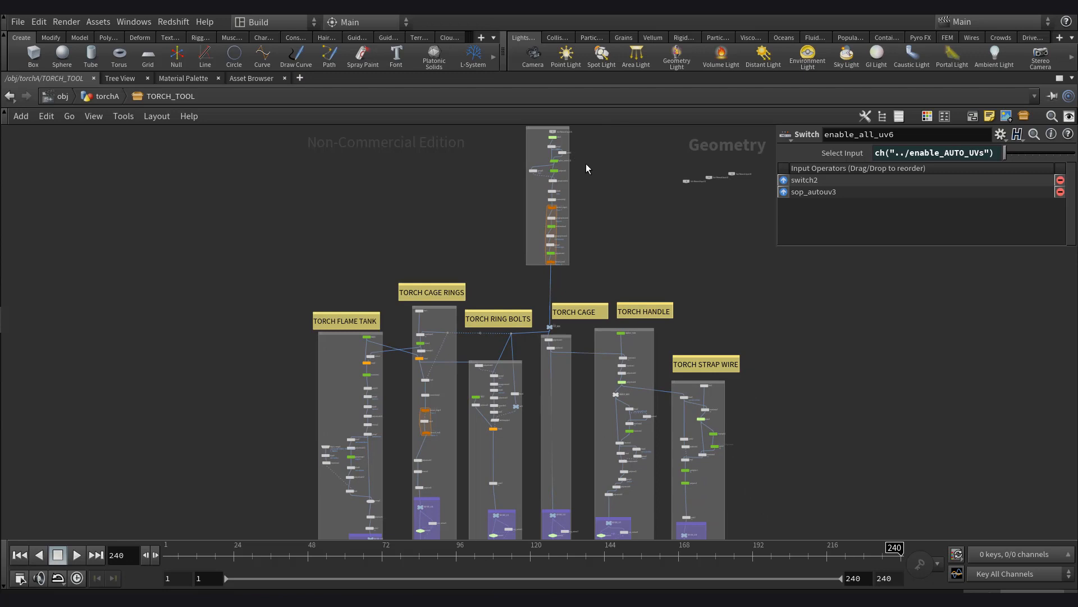
Review the TORCH_TOOL network from the torch part sections down to the support base, cross and connexion sections.
scroll(578, 458, "down", 2)
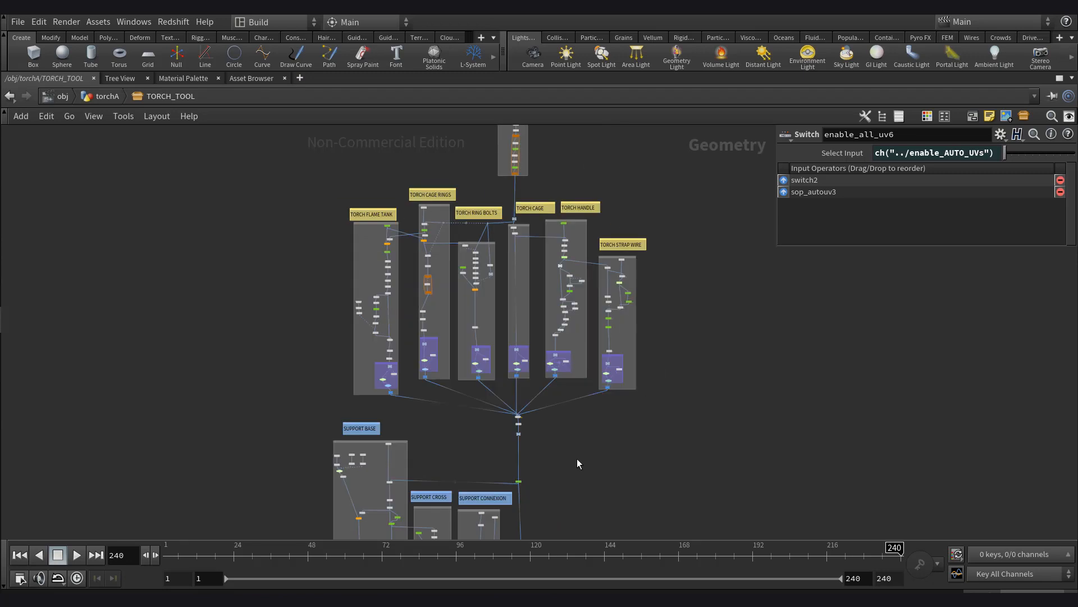
scroll(609, 381, "up", 1)
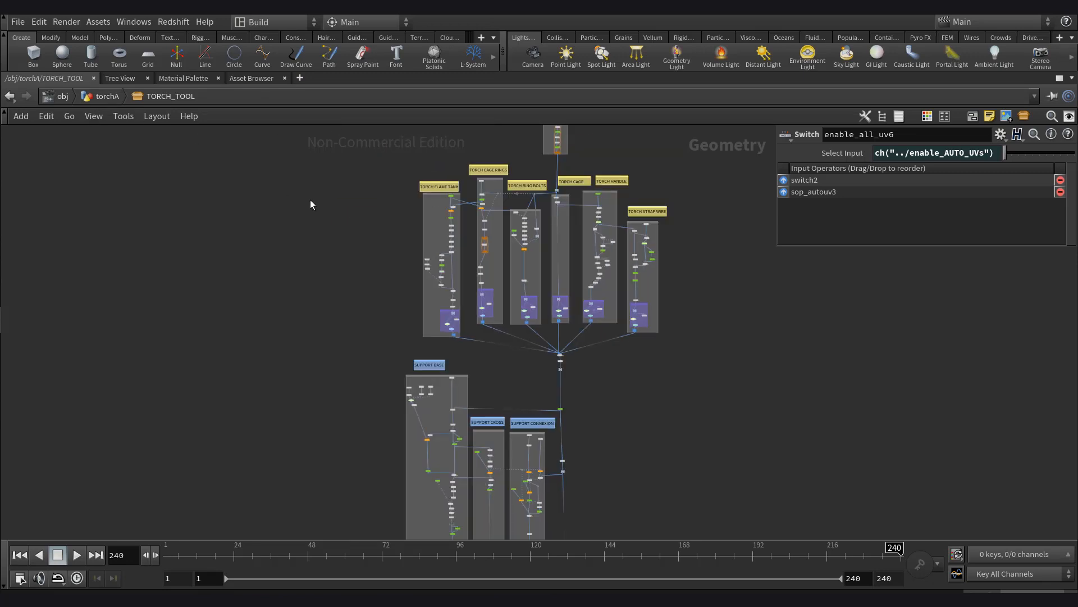
middle_click_drag(598, 426, 631, 303)
scroll(626, 331, "up", 3)
middle_click_drag(624, 348, 600, 528)
scroll(600, 528, "down", 1)
scroll(539, 444, "down", 1)
middle_click_drag(539, 444, 561, 296)
scroll(544, 419, "up", 2)
middle_click_drag(500, 411, 586, 299)
scroll(573, 301, "up", 7)
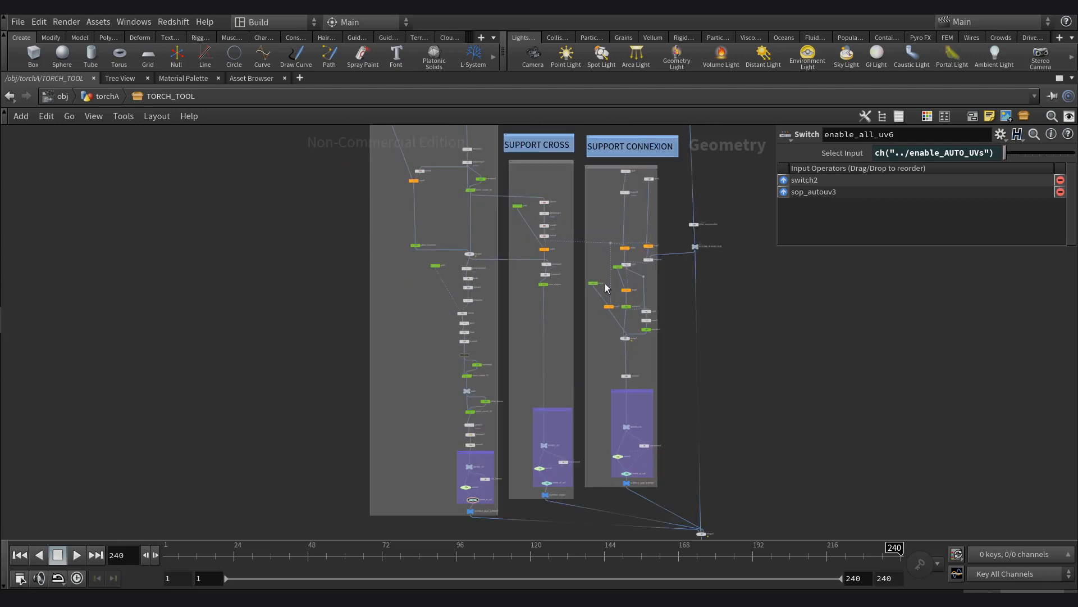
middle_click_drag(534, 267, 544, 321)
scroll(517, 338, "up", 2)
Display the cross_support node's geometry in the viewport and go back up to the torchA level.
left_click(523, 349)
middle_click_drag(471, 408, 465, 419)
key("ctrl+b")
left_click_drag(496, 401, 537, 302)
left_click(864, 481)
scroll(883, 246, "down", 2)
left_click(833, 381)
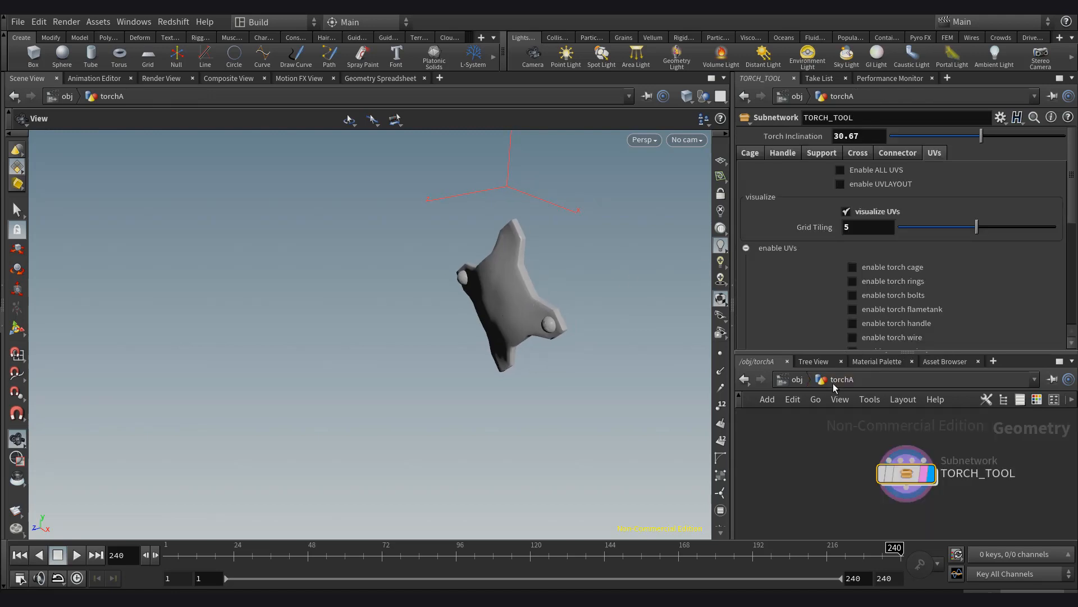
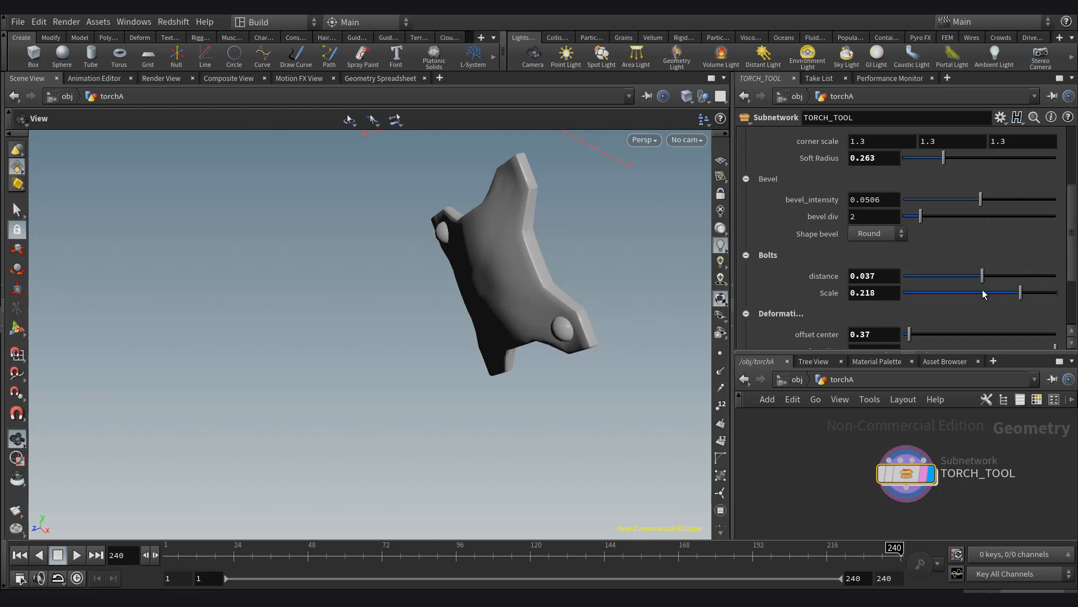
Enter the cross_support subnetwork inside TORCH_TOOL and display grouptransfer1 and softtransform1 to compare the cross before and after deformation.
double_click(917, 479)
double_click(904, 490)
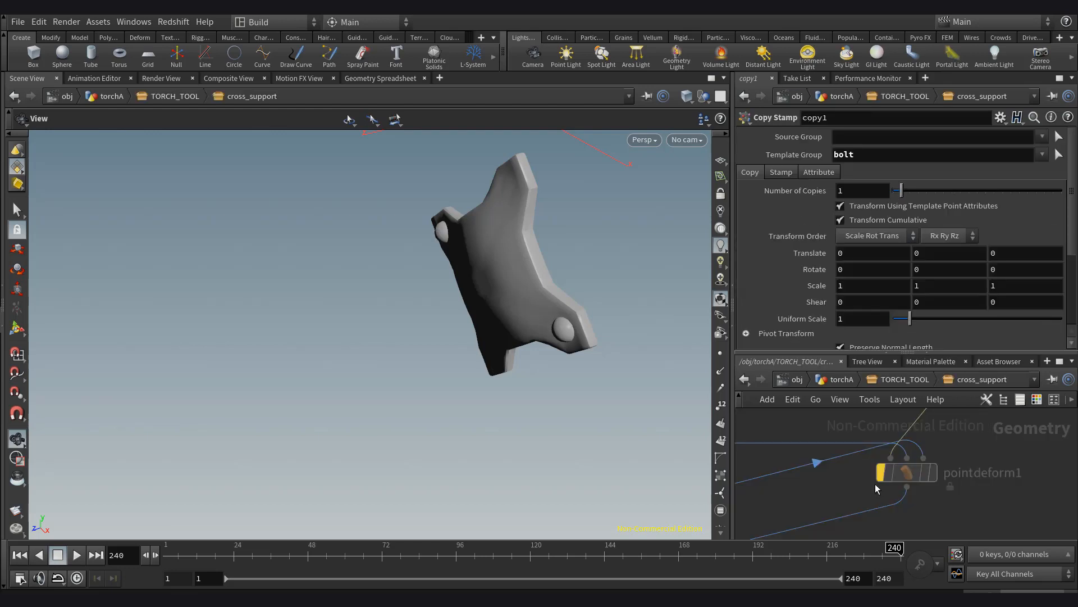
middle_click_drag(926, 499, 941, 501)
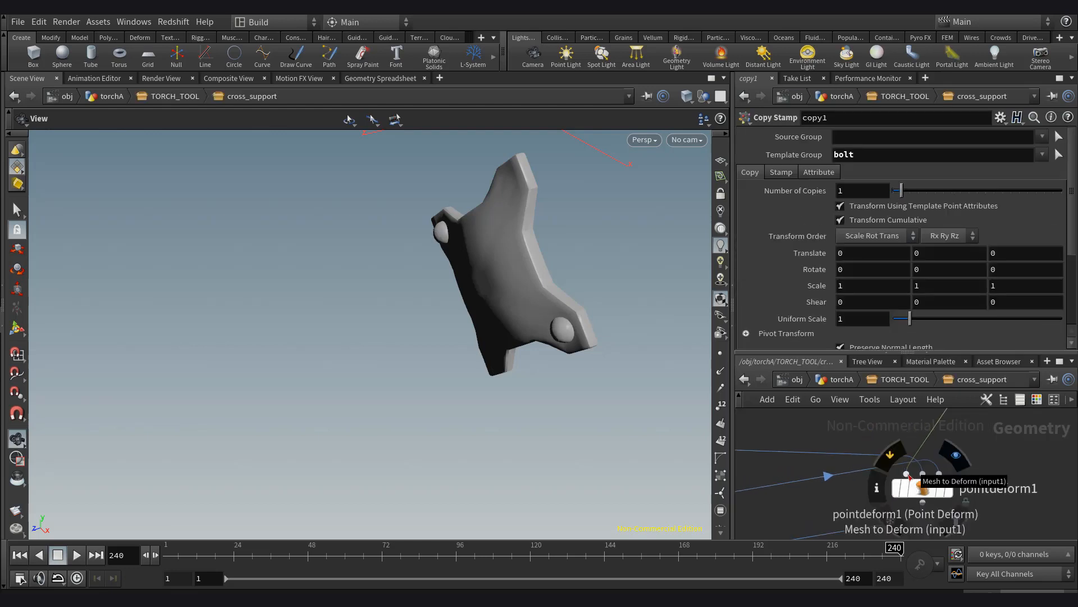
left_click(906, 474)
scroll(909, 466, "down", 4)
middle_click_drag(943, 449, 922, 497)
scroll(924, 494, "down", 4)
middle_click_drag(954, 459, 912, 456)
scroll(823, 475, "up", 6)
left_click(796, 422)
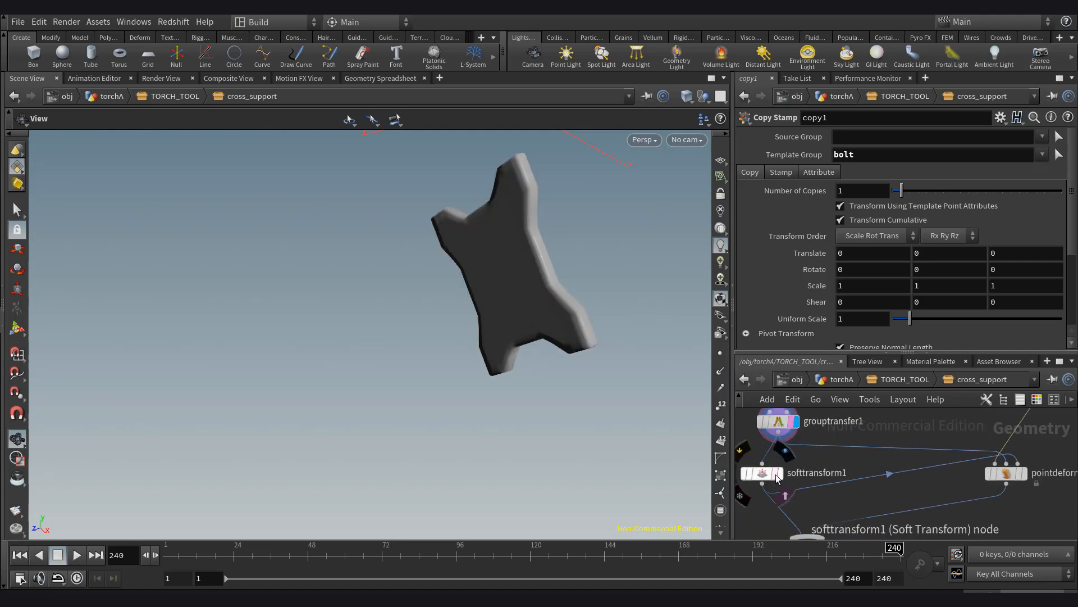
left_click(780, 472)
left_click(762, 473)
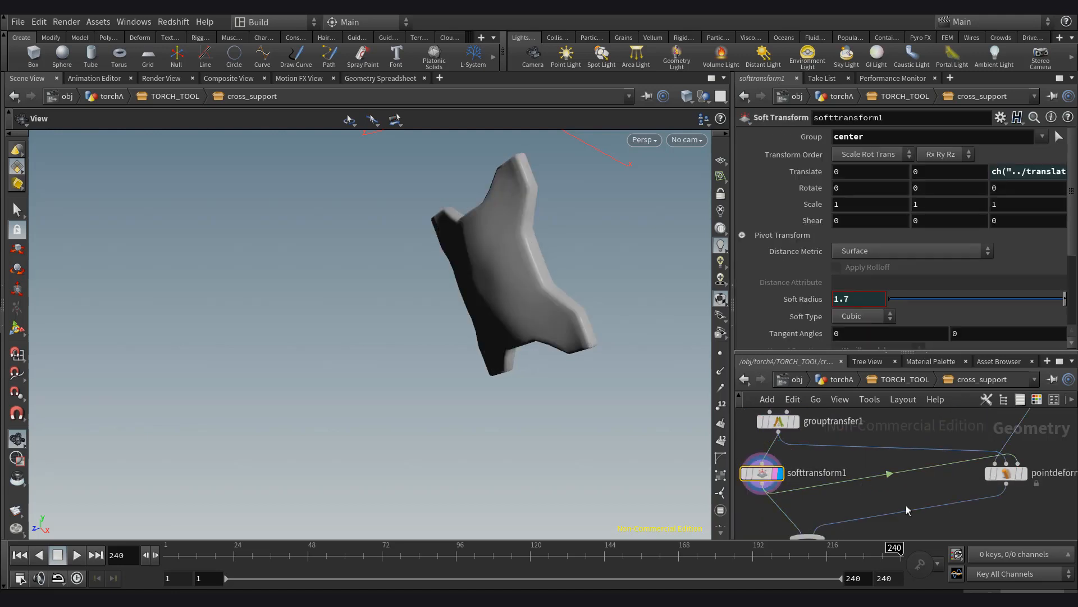
Display the normal1 result at the end of the cross_support network and return to the TORCH_TOOL level.
scroll(906, 509, "down", 3)
middle_click_drag(882, 517, 879, 452)
scroll(879, 452, "down", 4)
scroll(876, 490, "up", 5)
left_click(855, 488)
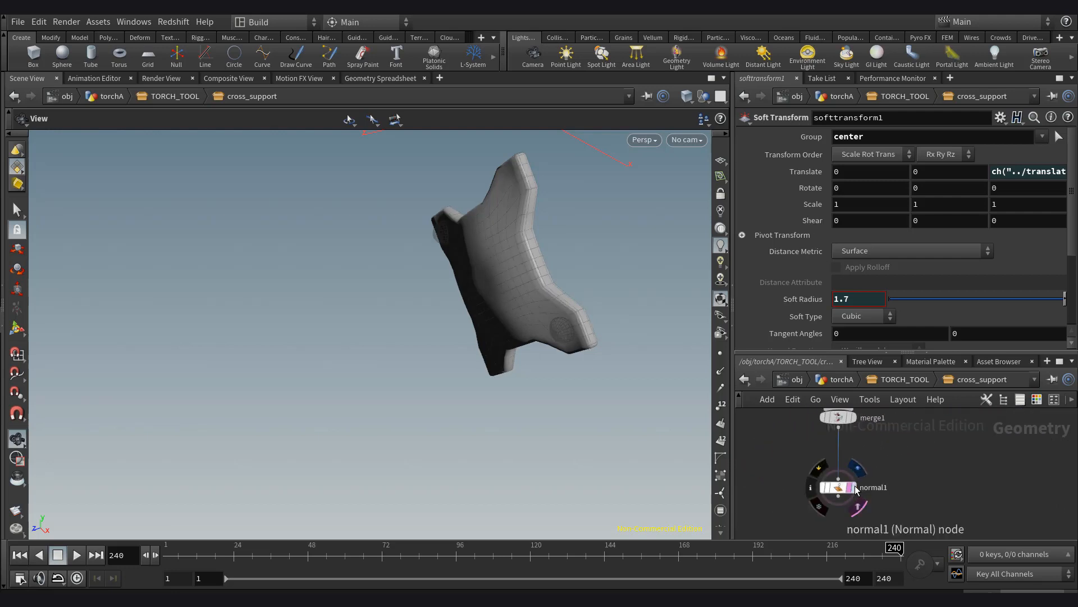
left_click(896, 382)
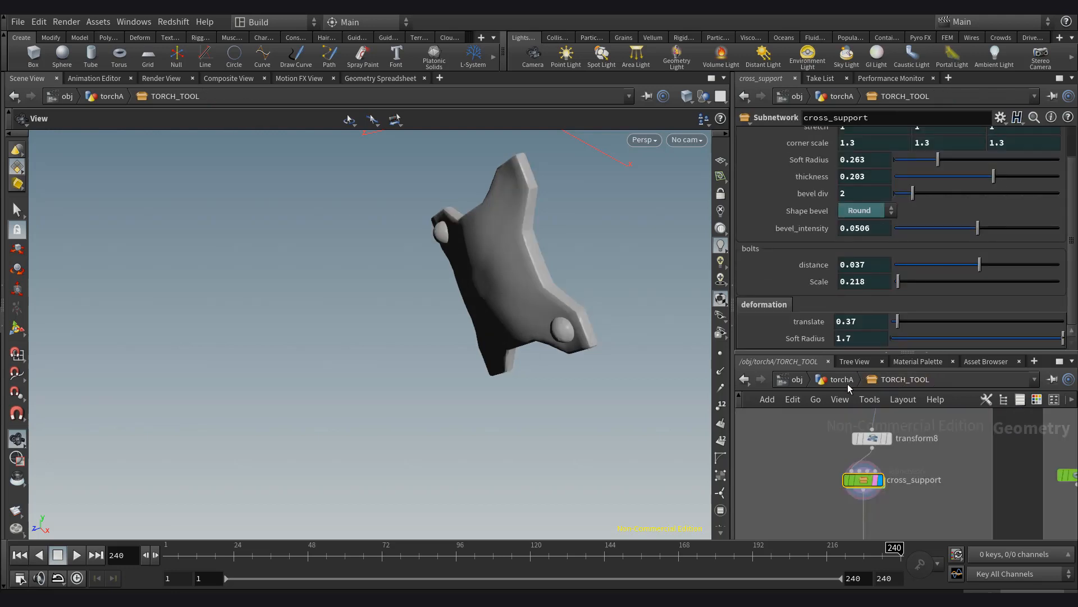
Return to the torchA level and try a cross bolts distance of 1 with a deformation offset center of 1.27.
left_click(846, 381)
left_click_drag(980, 276, 1063, 286)
scroll(839, 279, "down", 1)
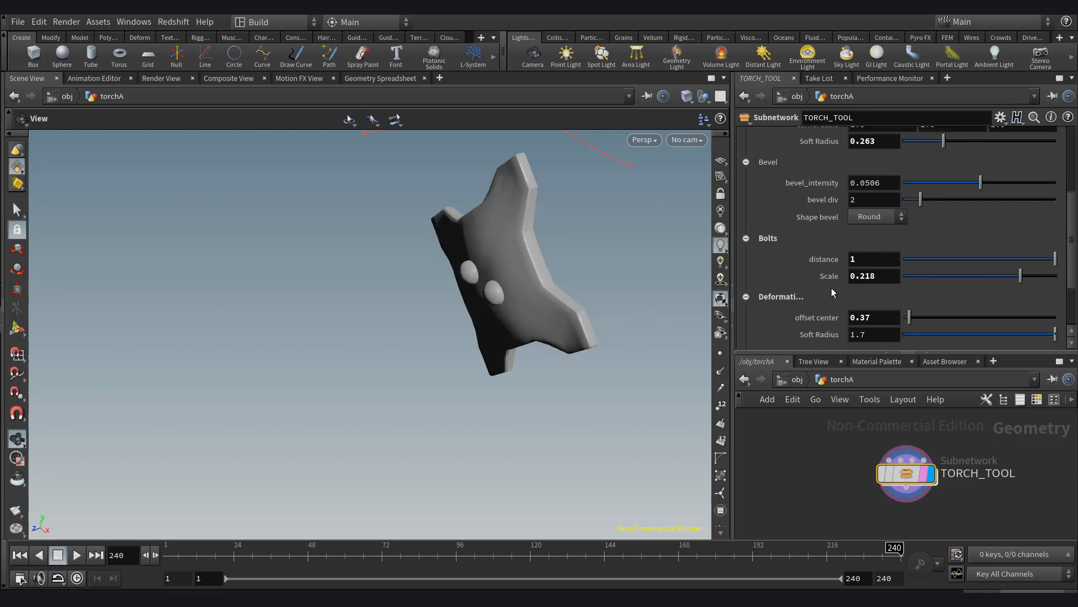
middle_click_drag(866, 317, 932, 323)
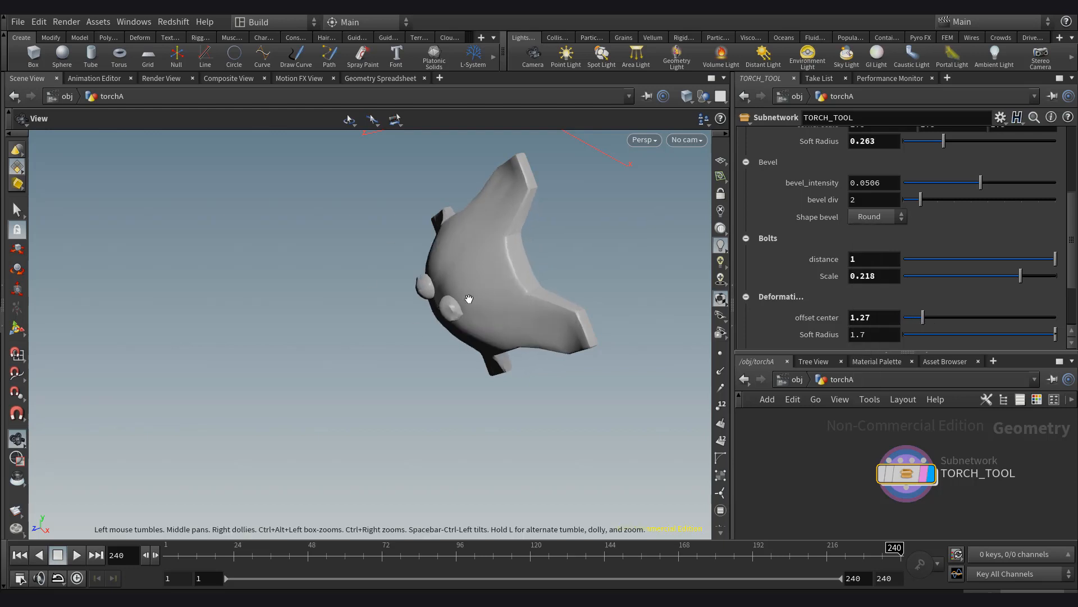
Inside TORCH_TOOL's cross_support subnetwork, set the Minimum Points of pointdeform1 to 5 and check how the bolts follow the cross.
double_click(895, 478)
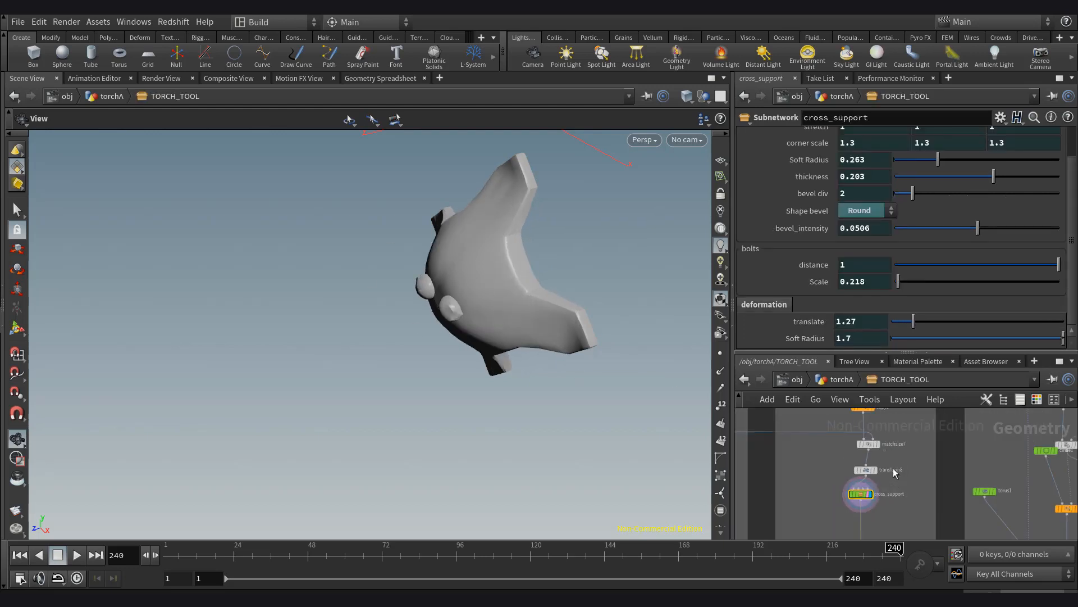
double_click(853, 504)
middle_click_drag(917, 453, 872, 541)
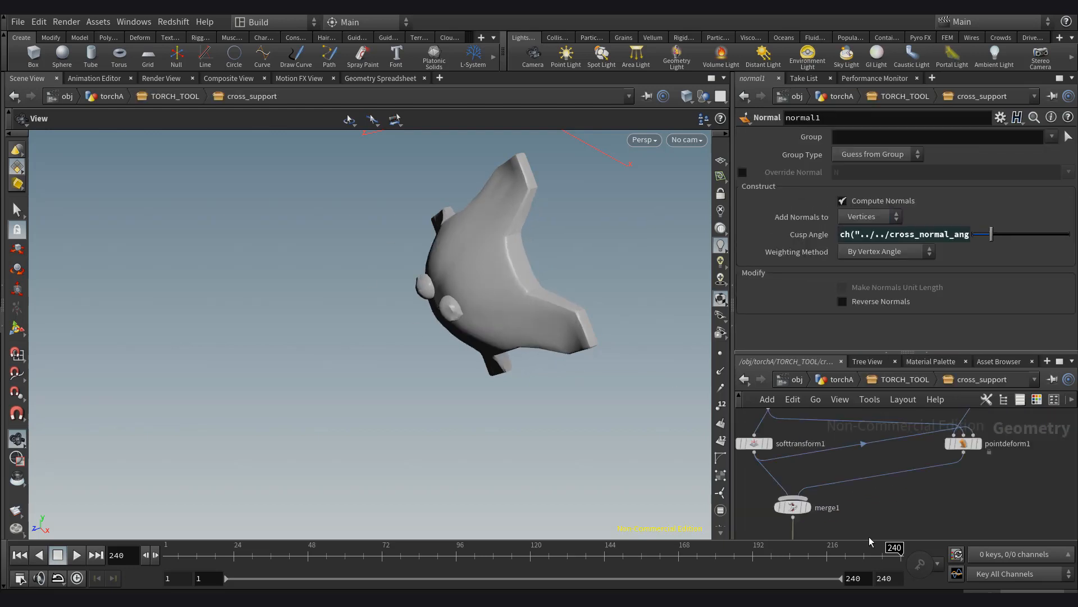
scroll(1013, 434, "up", 3)
left_click_drag(993, 488, 862, 410)
type("5")
key("Return")
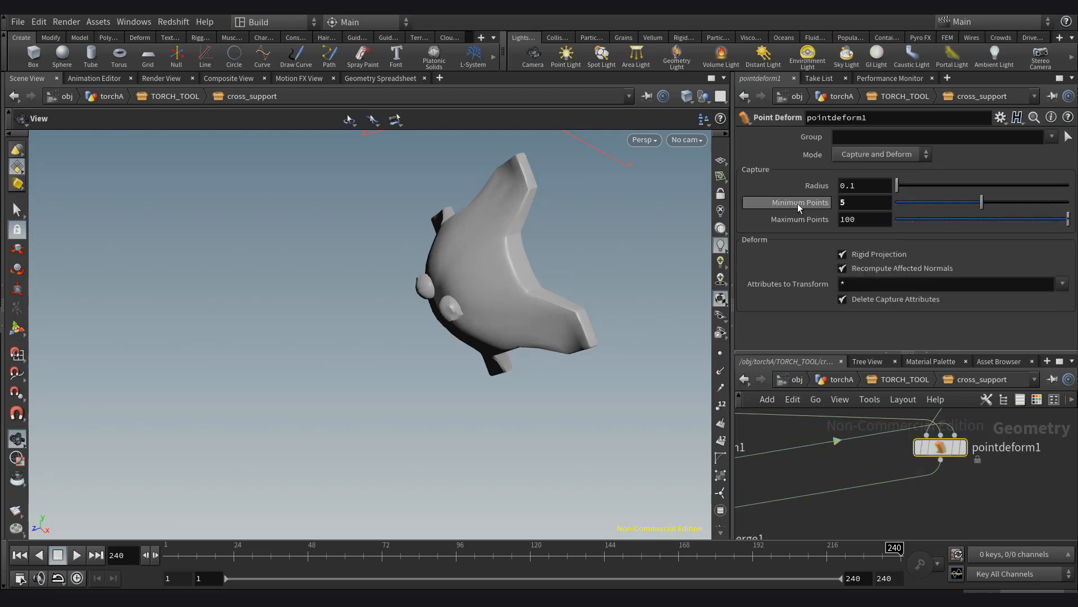
left_click_drag(423, 338, 446, 313)
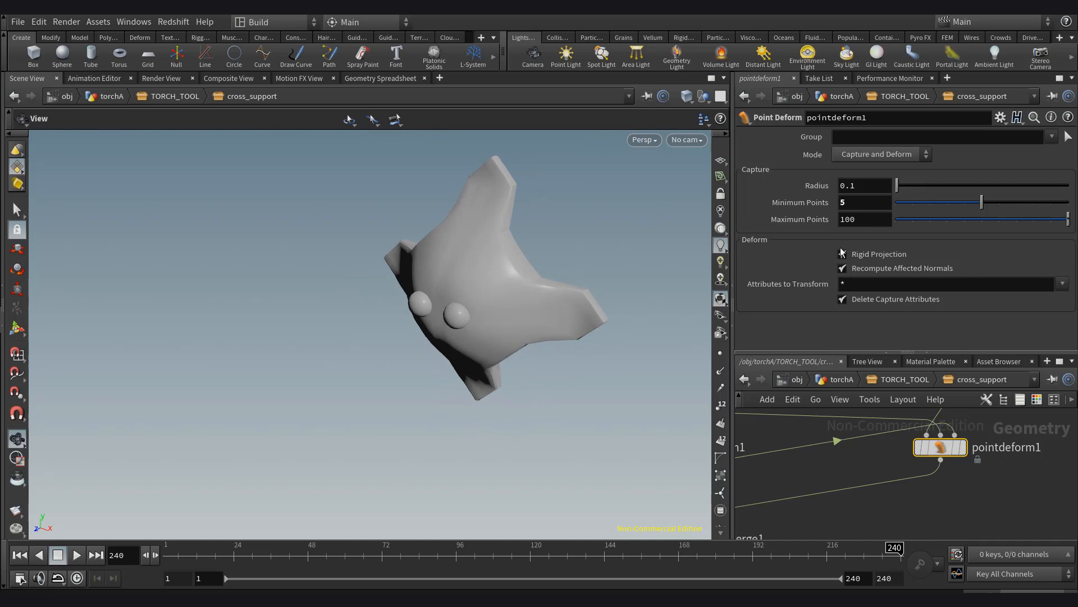
Back at the torchA level, set the cross deformation's offset center to 0.93 and the bolts distance to -0.044.
left_click(834, 379)
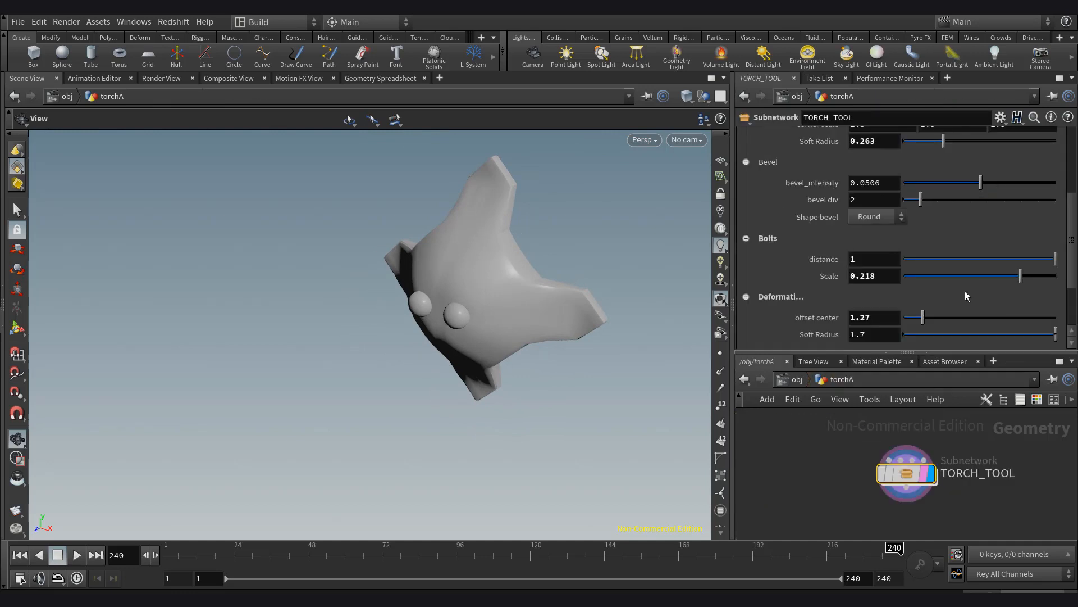
scroll(883, 323, "down", 1)
mouse_move(922, 300)
left_mouse_down()
mouse_move(909, 300)
mouse_move(918, 300)
left_mouse_up()
left_click_drag(1028, 247, 983, 243)
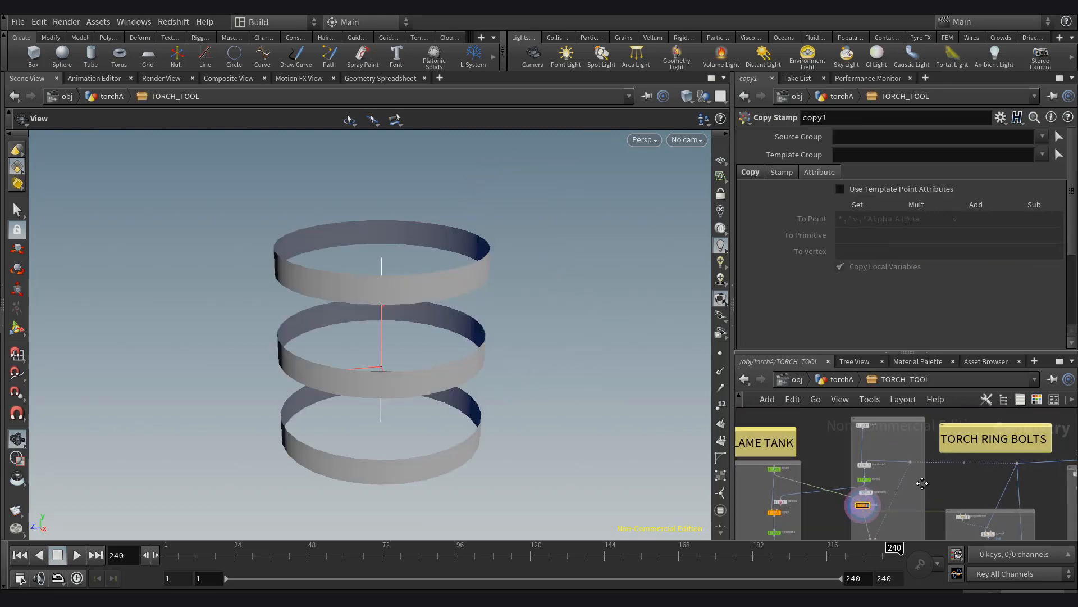
Display the TOP_BASE node of the TORCH CAGE section inside TORCH_TOOL to examine the cage strips.
middle_click_drag(969, 482, 919, 479)
scroll(1029, 448, "up", 3)
left_click(1034, 453)
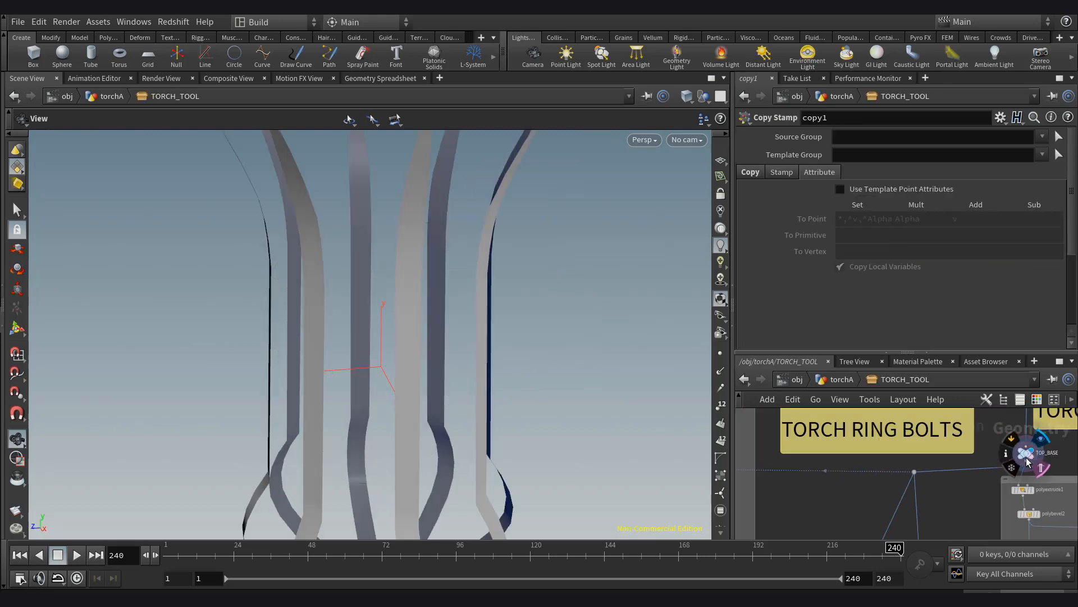
mouse_move(326, 369)
left_mouse_down()
mouse_move(287, 359)
mouse_move(338, 368)
left_mouse_up()
scroll(942, 501, "down", 4)
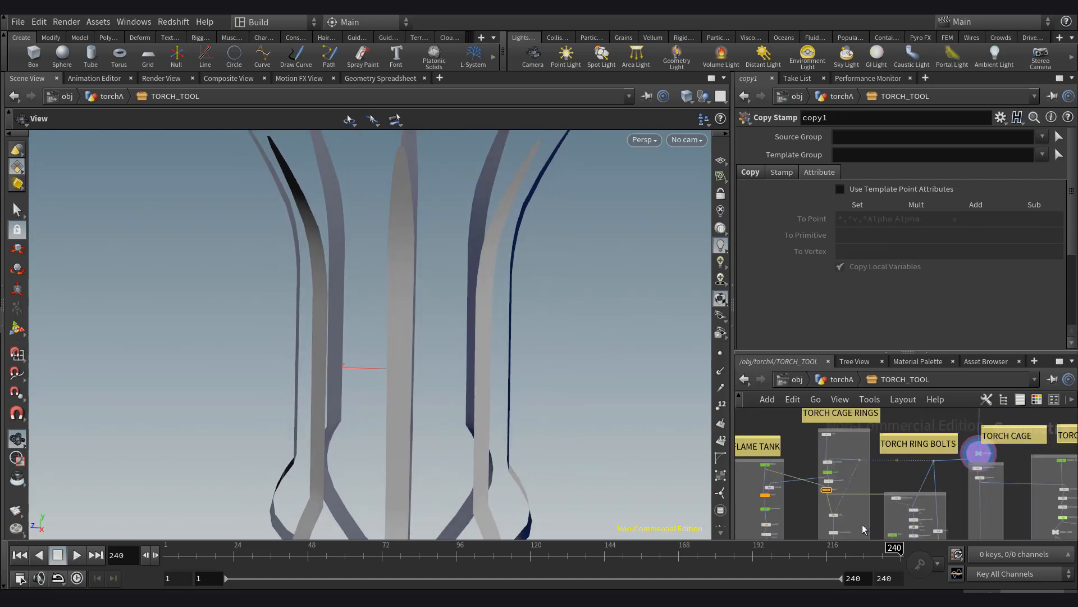
Display ray6 in the TORCH CAGE RINGS section and show its parameters to examine how the rings project onto the cage.
scroll(862, 529, "up", 3)
middle_click_drag(859, 529, 888, 476)
scroll(926, 494, "up", 3)
scroll(852, 489, "up", 1)
left_click(854, 432)
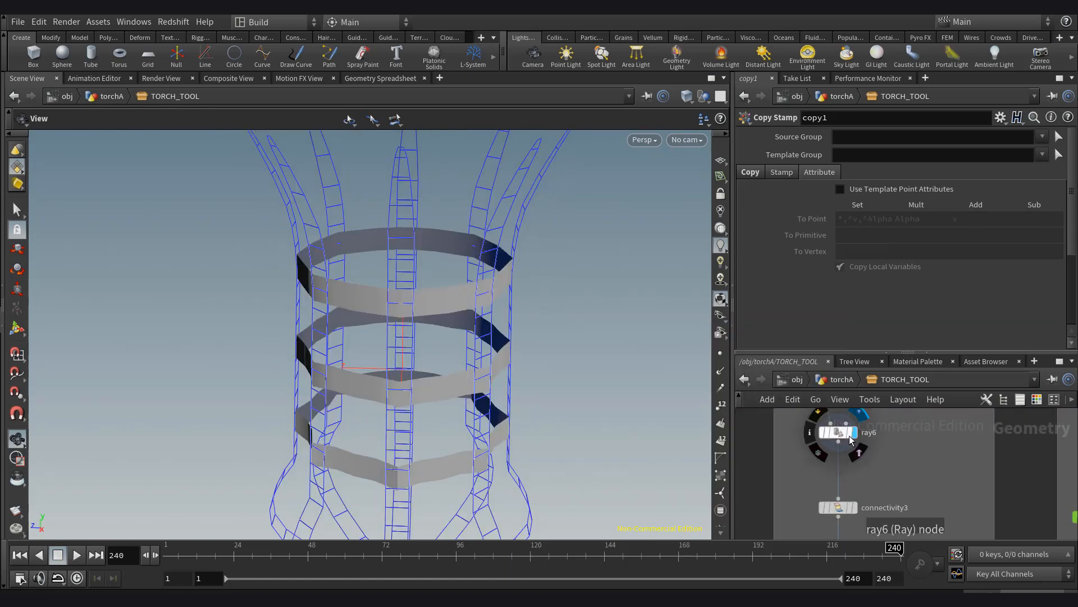
left_click(835, 434)
left_click_drag(466, 357, 470, 385)
left_click(821, 431)
left_click(821, 432)
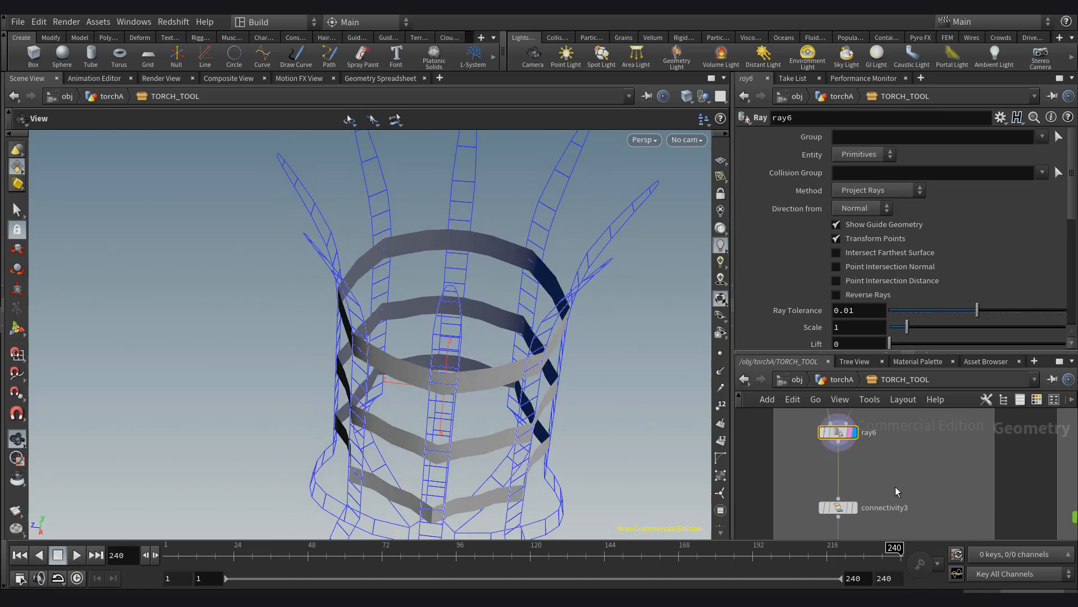
Display connectivity3, foreach_begin3 and tube3 in turn to examine how each cage ring is separated and rebuilt.
scroll(862, 516, "up", 1)
middle_click_drag(861, 516, 874, 474)
left_click(865, 463)
mouse_move(427, 393)
left_mouse_down()
mouse_move(376, 490)
mouse_move(396, 378)
left_mouse_up()
scroll(871, 473, "down", 3)
scroll(870, 478, "up", 2)
middle_click_drag(869, 523, 867, 440)
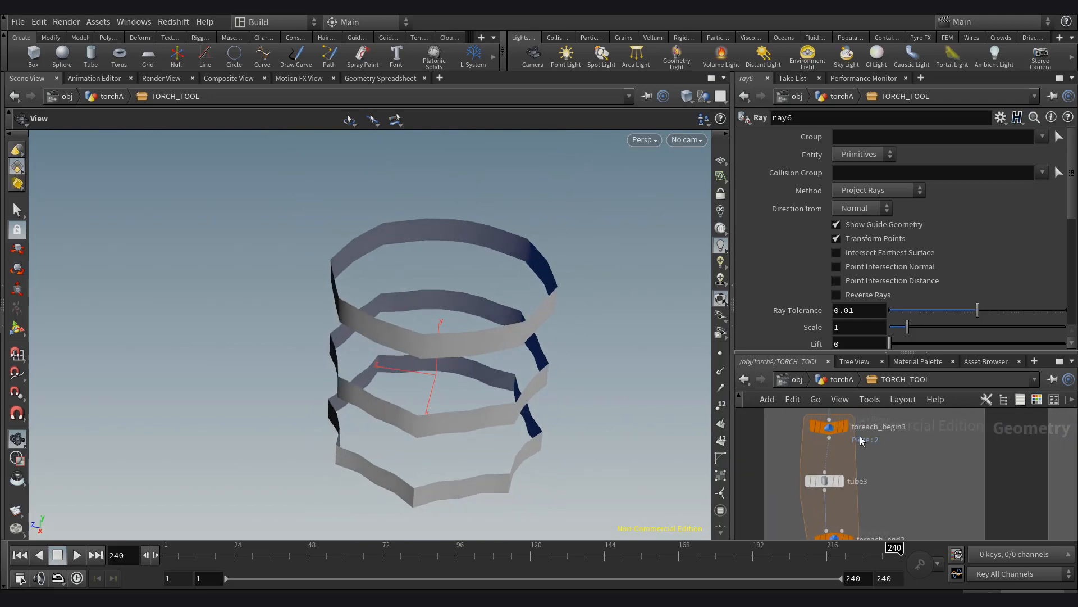
left_click(846, 428)
left_click(829, 430)
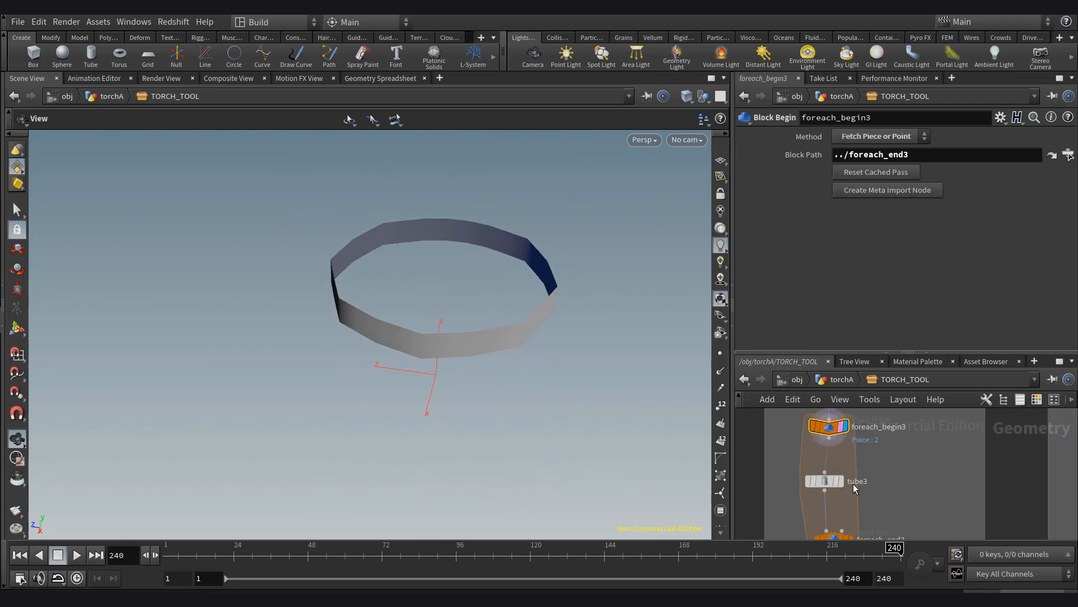
left_click(840, 481)
left_click(824, 481)
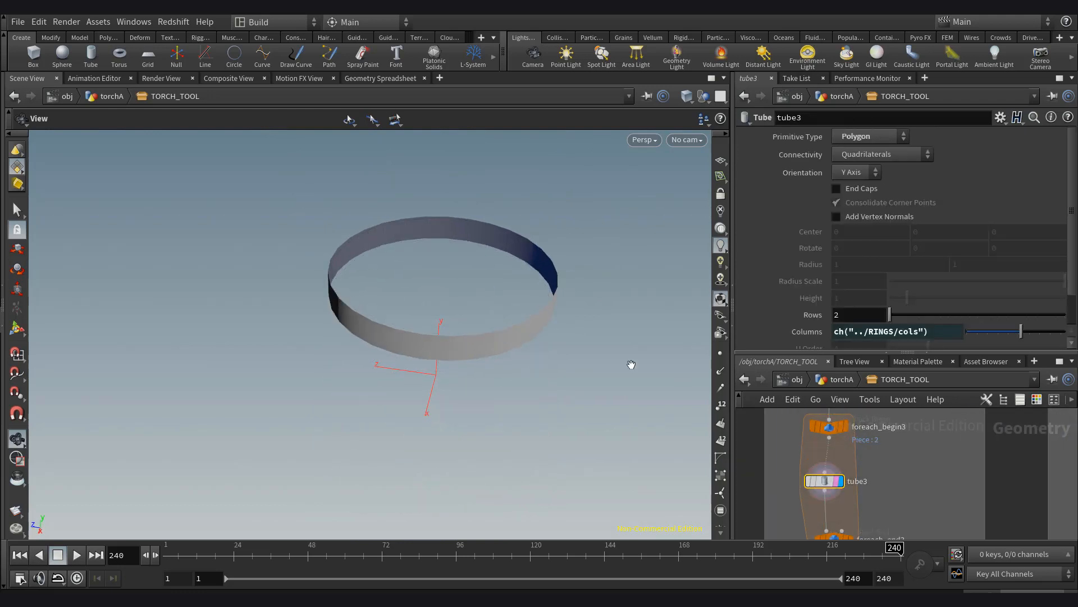
Show the parameters of the RINGS tube in the TORCH FLAME TANK section to check its Columns reference.
left_click_drag(631, 366, 522, 338)
scroll(911, 459, "down", 5)
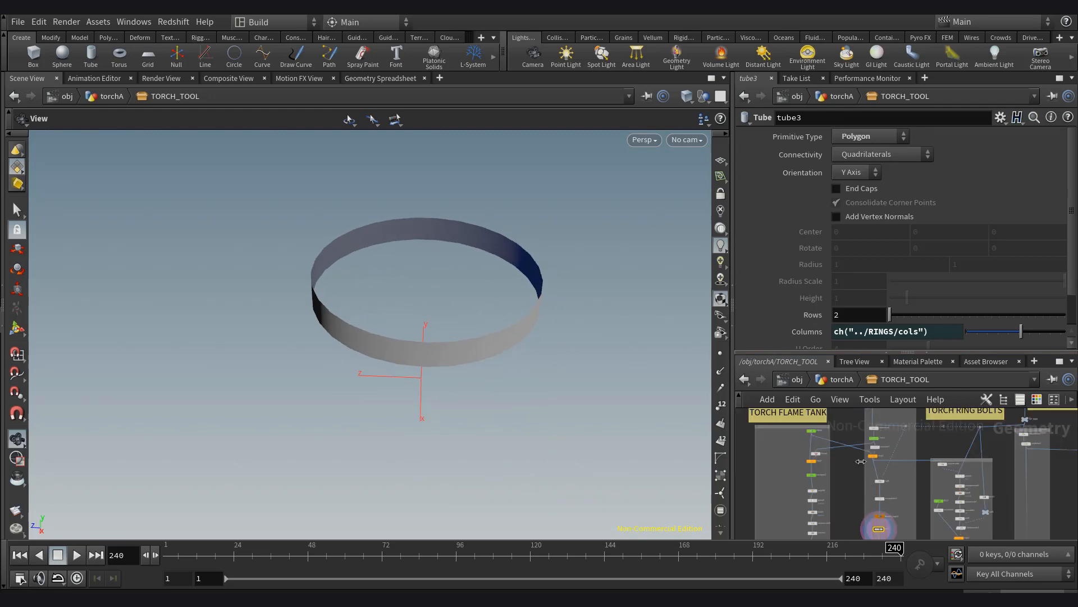
scroll(822, 464, "up", 5)
left_click(808, 482)
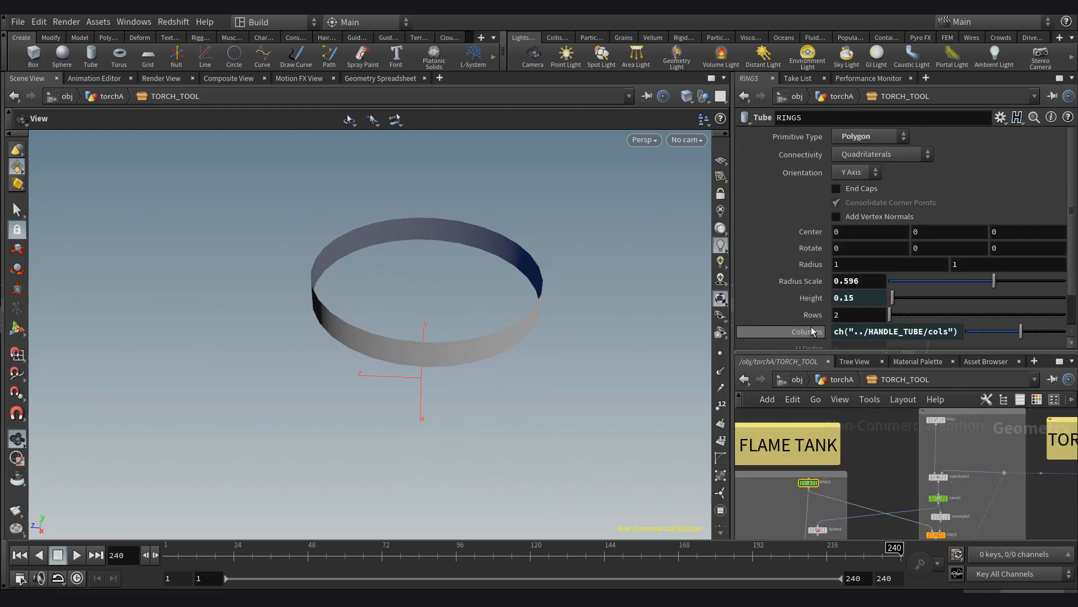
scroll(906, 474, "down", 5)
Display the foreach_end3 result to examine all the rebuilt cage rings together.
scroll(893, 478, "up", 6)
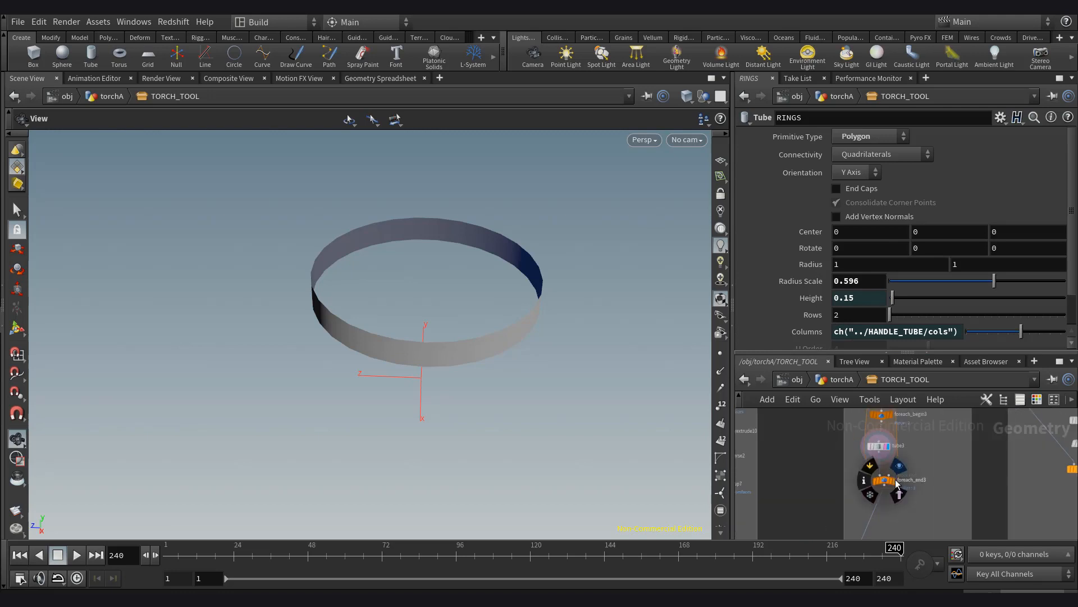
left_click(891, 482)
left_click_drag(507, 409, 511, 388)
scroll(975, 477, "down", 5)
middle_click_drag(948, 523, 950, 446)
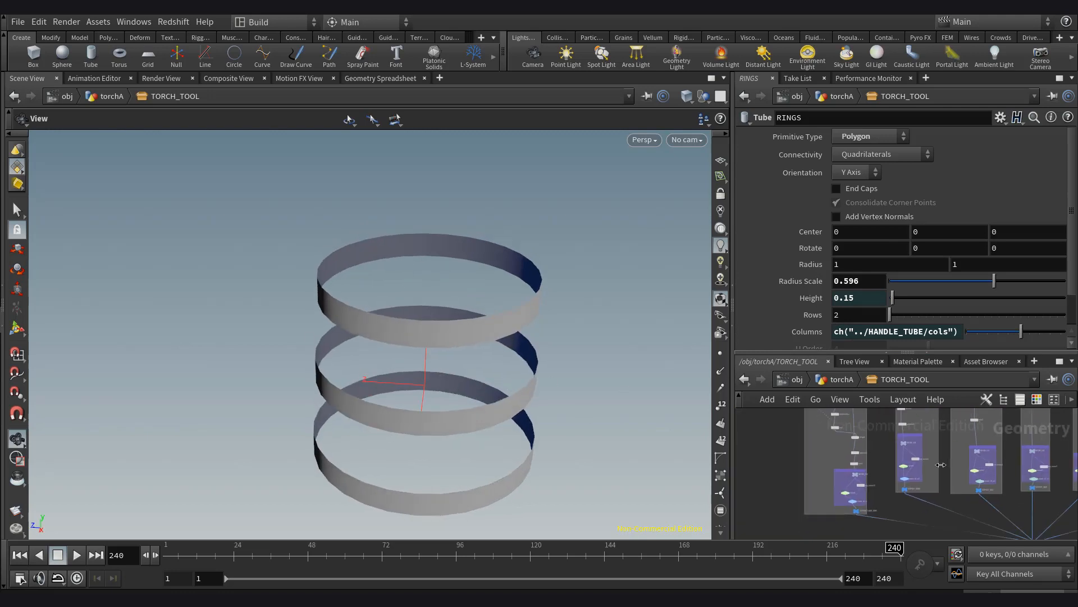
Display the merge1 result of the torch parts and return to the torchA level.
scroll(941, 500, "up", 6)
scroll(944, 497, "down", 5)
left_click(1044, 470)
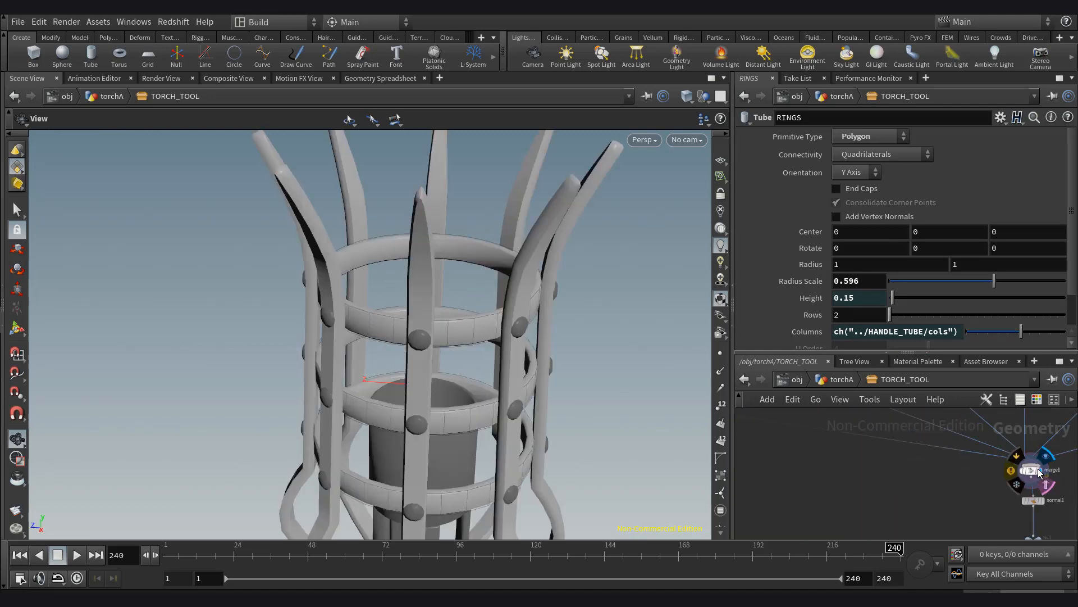
scroll(499, 354, "down", 1)
left_click(843, 381)
Reshape the cage by moving two middle points of the Cage shaping ramp, with point 5 at position 0.537988.
scroll(809, 286, "up", 5)
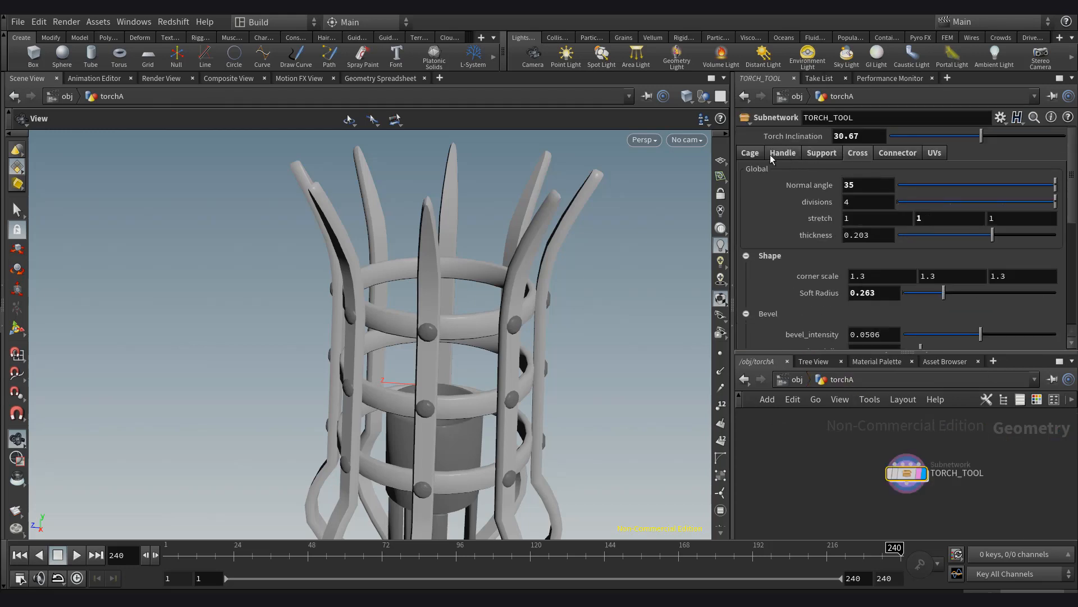
left_click(751, 154)
scroll(772, 217, "down", 3)
left_click(751, 230)
scroll(435, 326, "down", 3)
left_click_drag(460, 372, 454, 334)
left_click_drag(858, 229, 878, 200)
left_click_drag(926, 229, 928, 218)
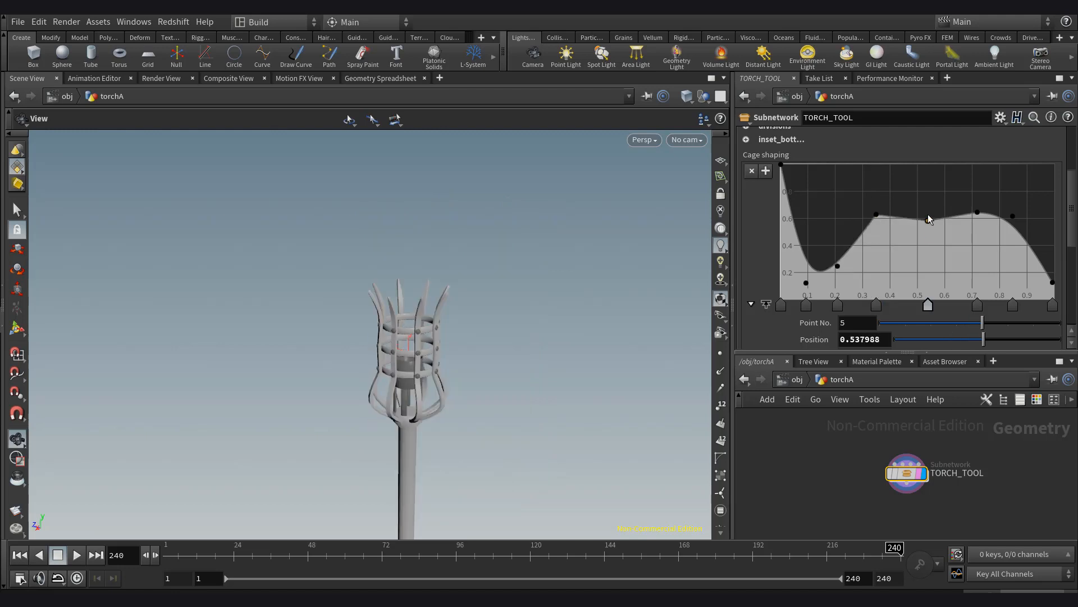
Enter TORCH_TOOL and display the OUTPOUT_TORCH1 null to show the complete torch with its support.
double_click(907, 473)
middle_click_drag(1048, 525, 972, 433)
middle_click_drag(973, 529, 950, 435)
scroll(949, 507, "up", 3)
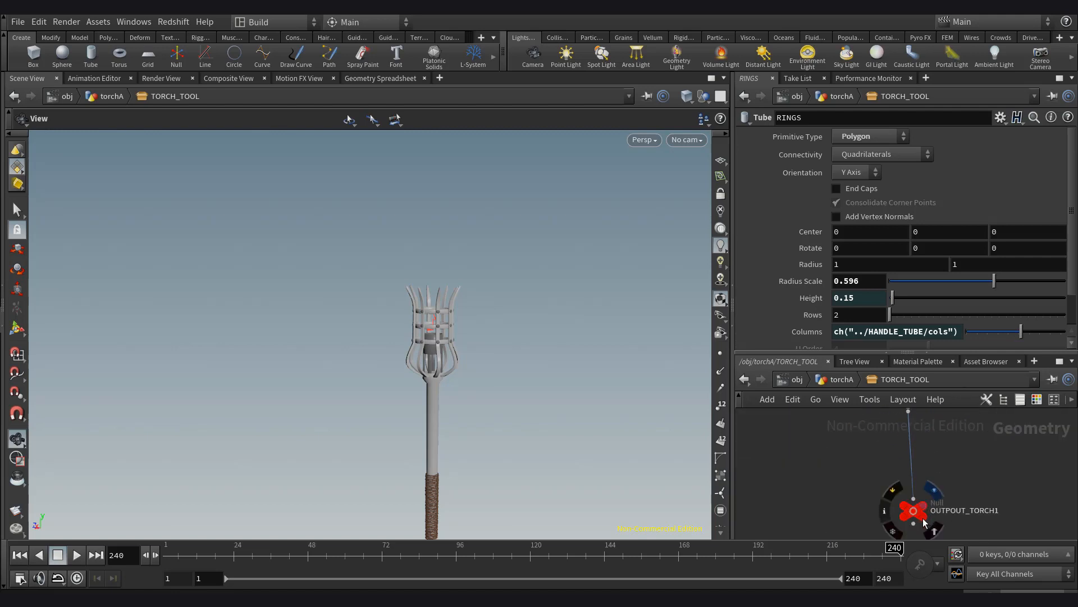
left_click(937, 493)
left_click(915, 510)
scroll(926, 520, "down", 3)
left_click_drag(260, 366, 618, 392)
scroll(970, 461, "down", 1)
middle_click_drag(970, 461, 951, 479)
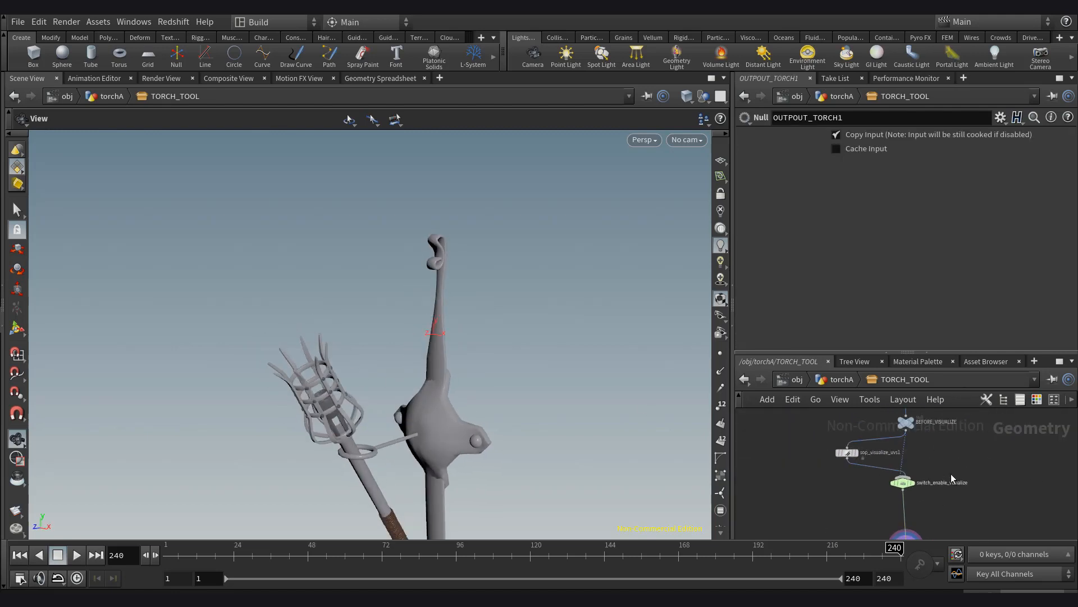
Return to the torchA level and reduce the cross deformation's offset center, trying 0.2 and 0.3.
scroll(952, 478, "down", 1)
left_click(829, 376)
scroll(906, 301, "up", 8)
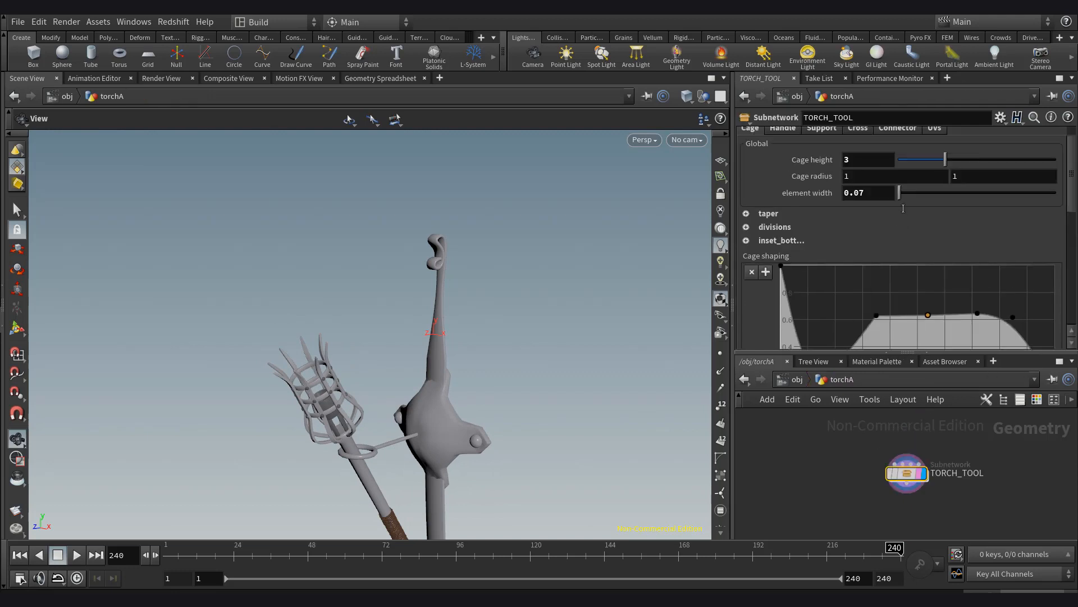
scroll(907, 303, "down", 5)
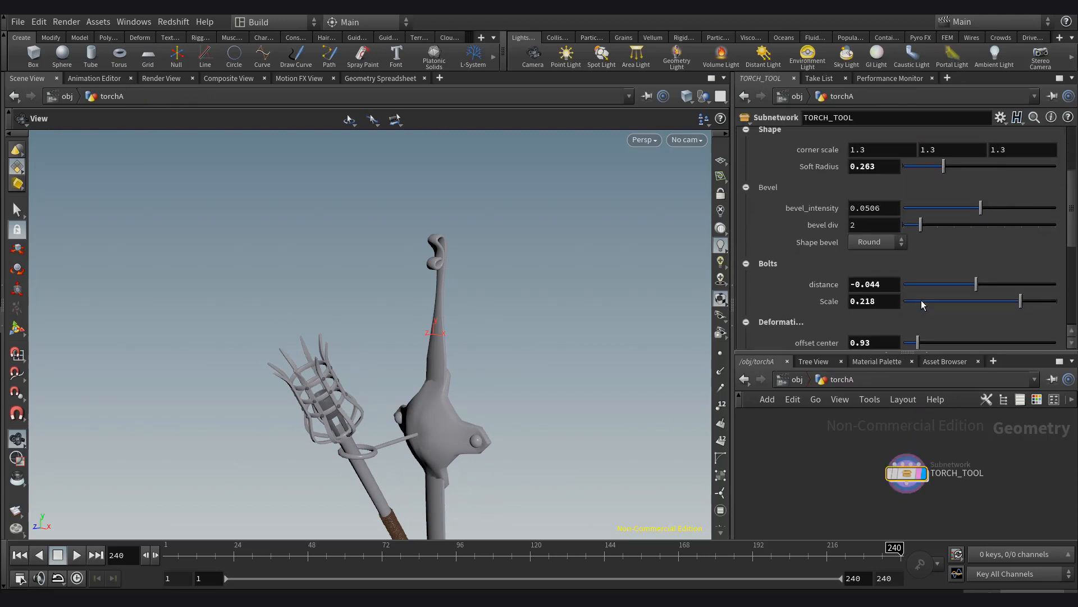
key("BackSpace")
key("BackSpace")
type("2")
key("Return")
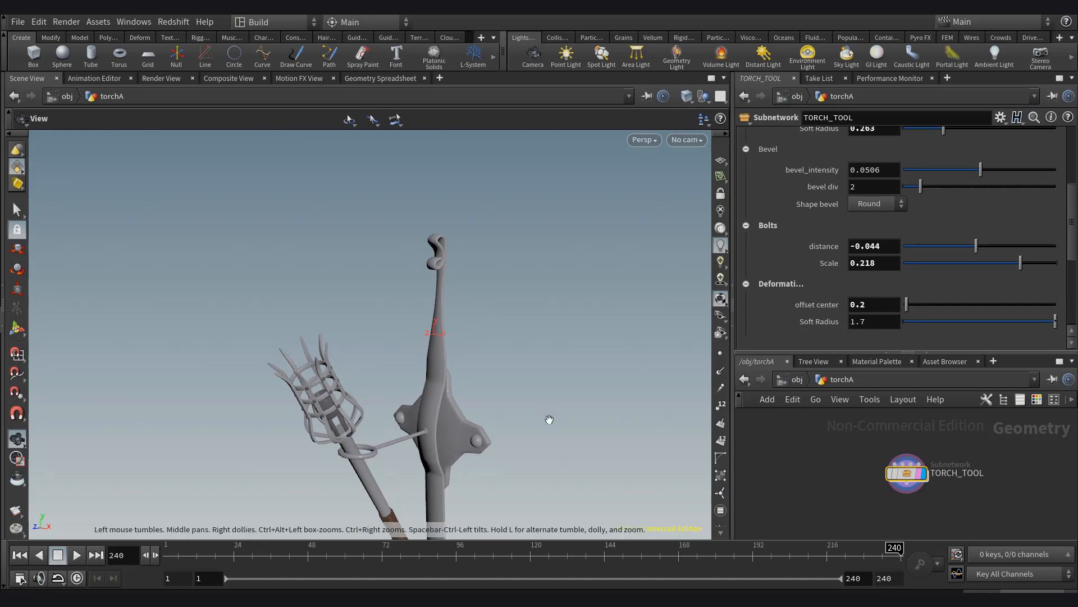
left_click_drag(546, 419, 420, 438)
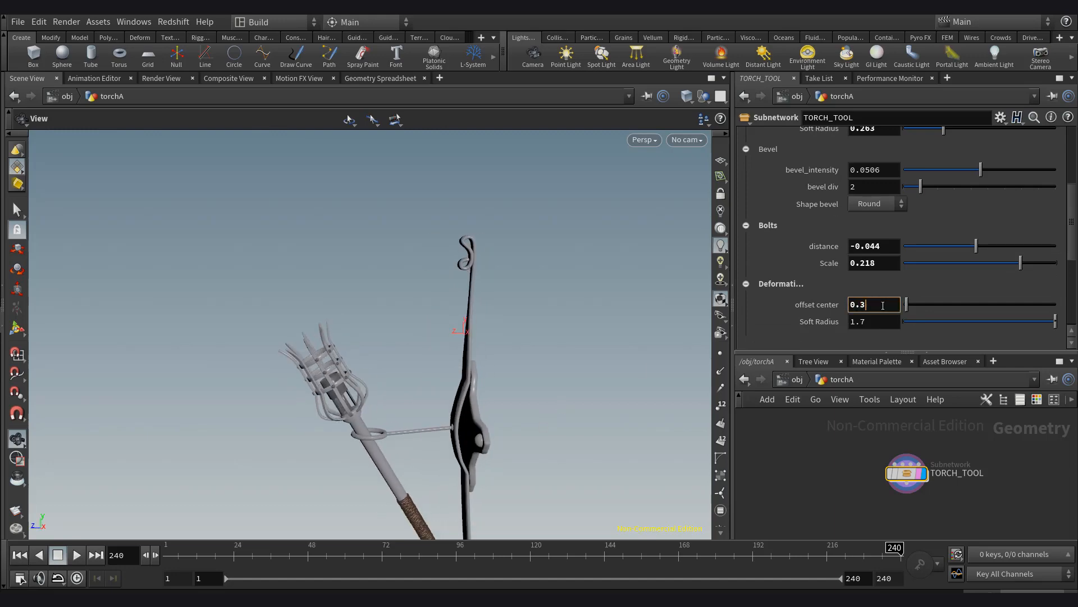
In TORCH_TOOL's parameter interface, limit the offset center range to 0–1 and apply it.
left_click(1000, 117)
left_click(974, 136)
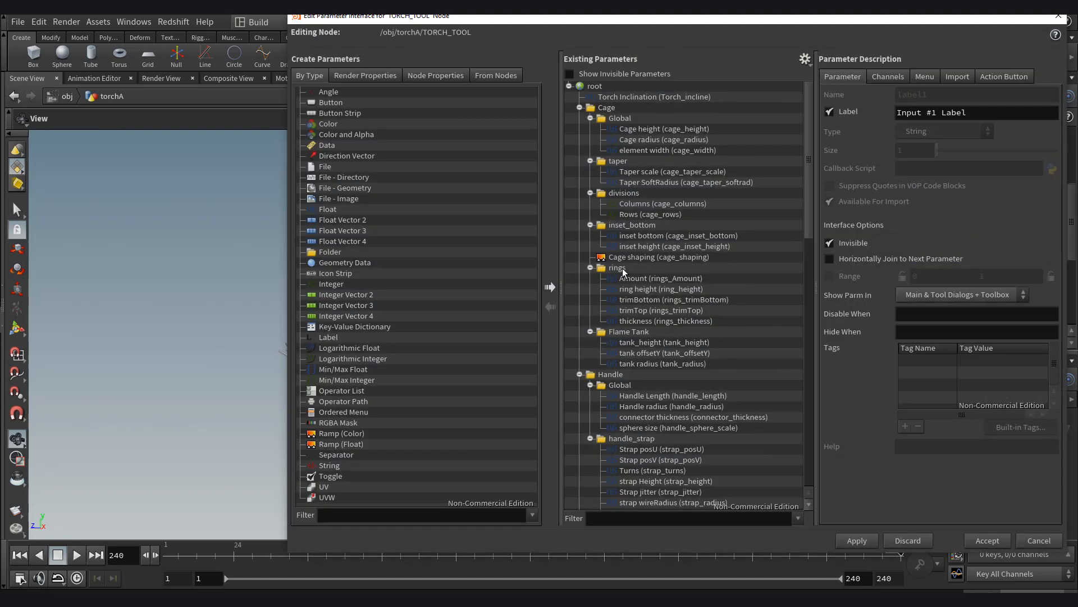
scroll(625, 271, "down", 12)
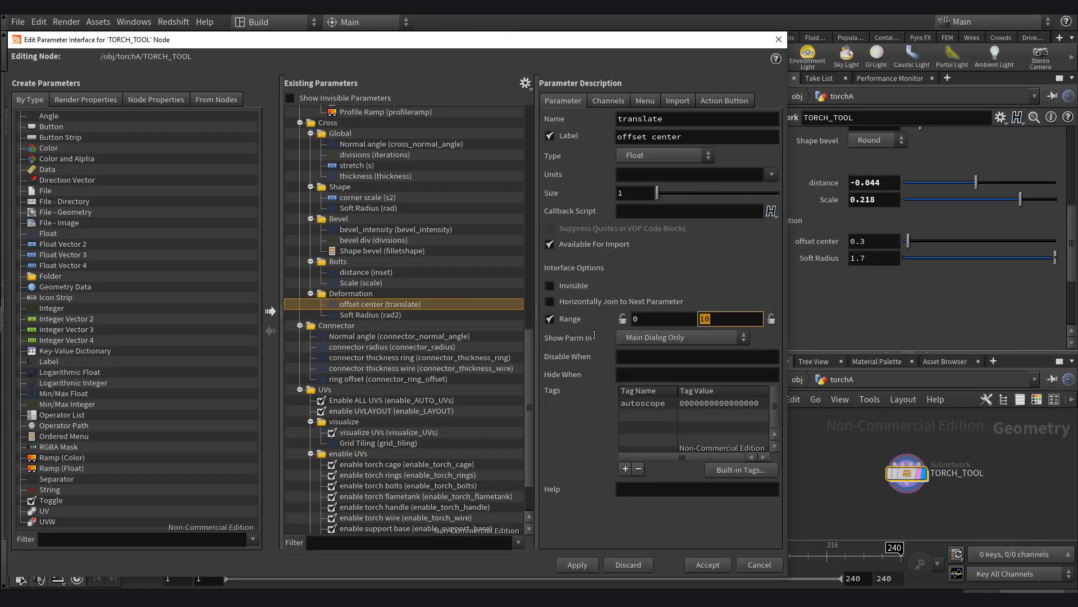
left_click(578, 564)
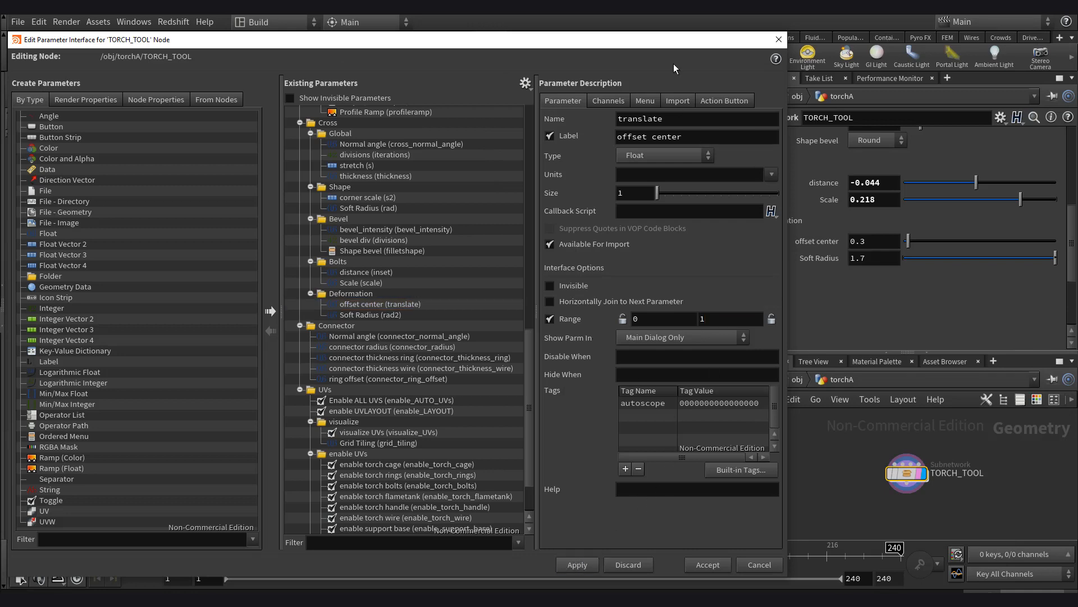
Test the new offset center range on the cross by setting the value to 0.248.
left_click_drag(683, 39, 618, 501)
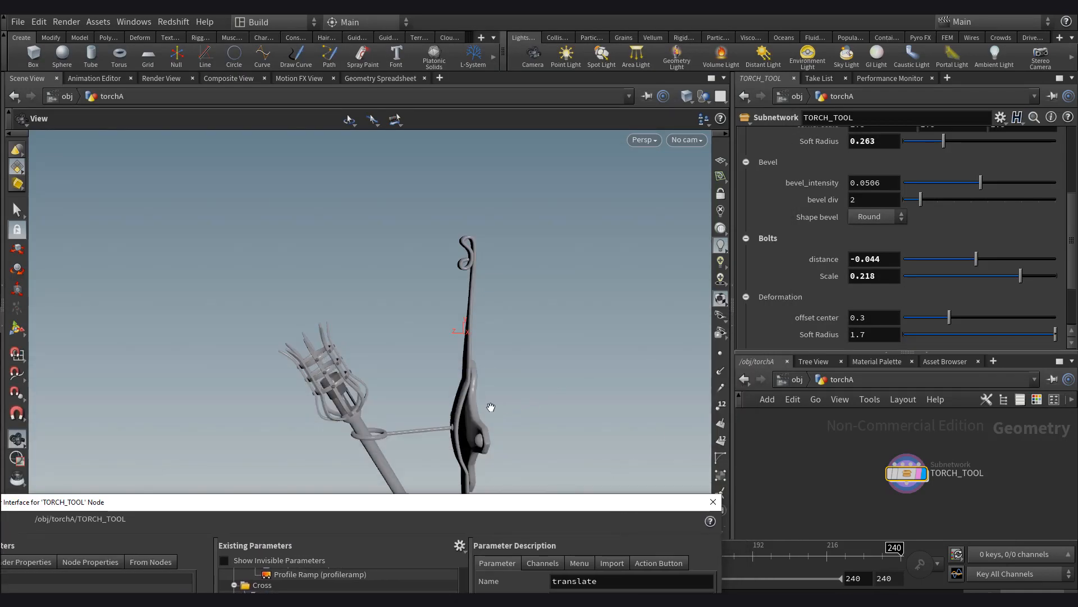
left_click_drag(491, 408, 519, 415)
left_click_drag(1001, 318, 886, 351)
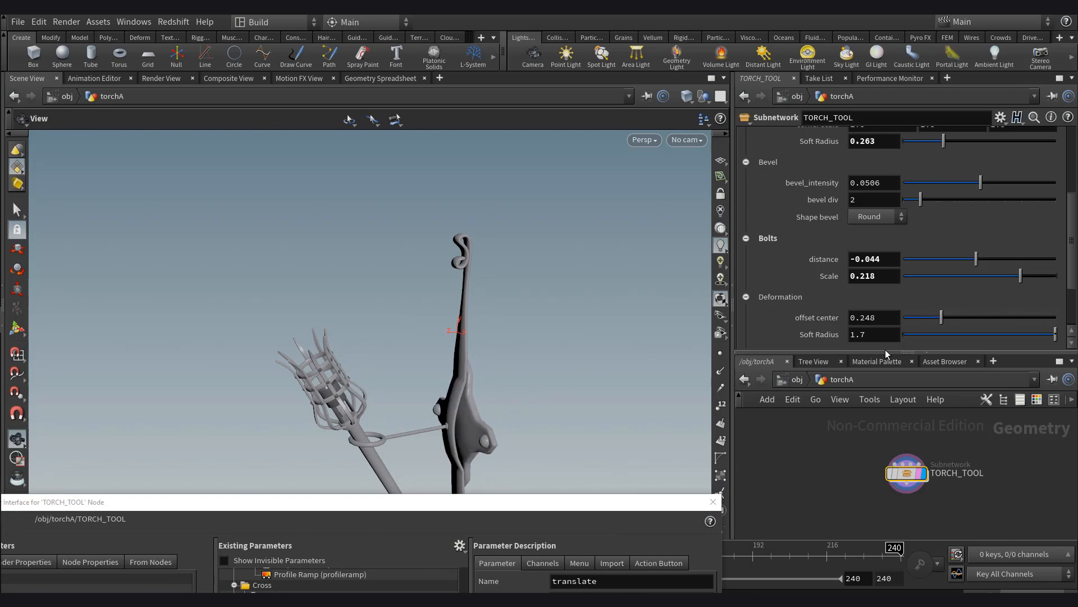
Limit the cross deformation's offset center range to 0–0.45 in TORCH_TOOL's parameter interface and accept the changes.
left_click_drag(505, 501, 513, 112)
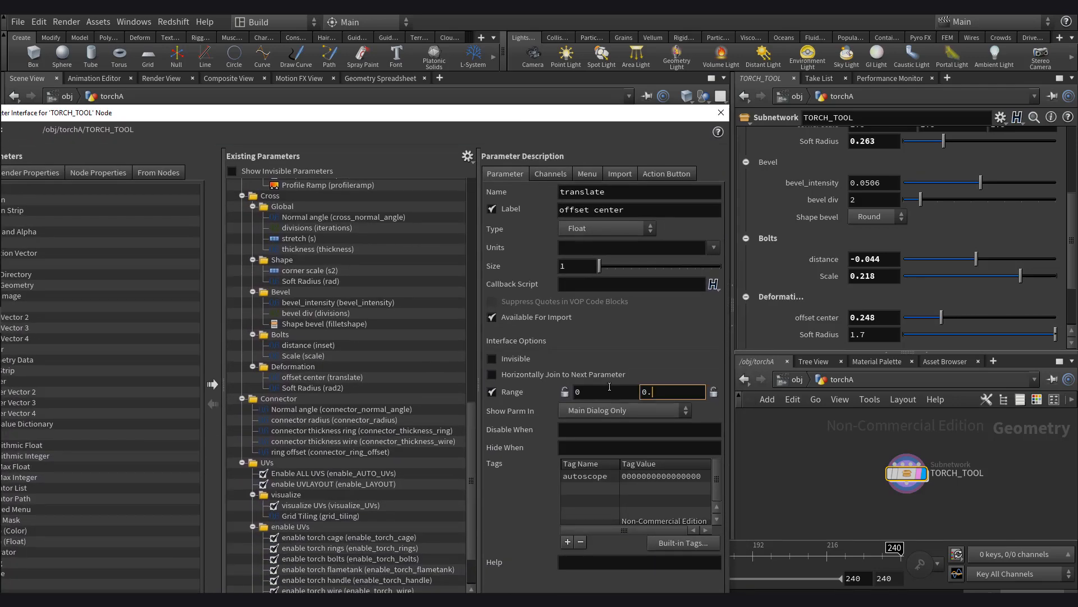
type("5")
key("Return")
left_click_drag(610, 118, 569, 30)
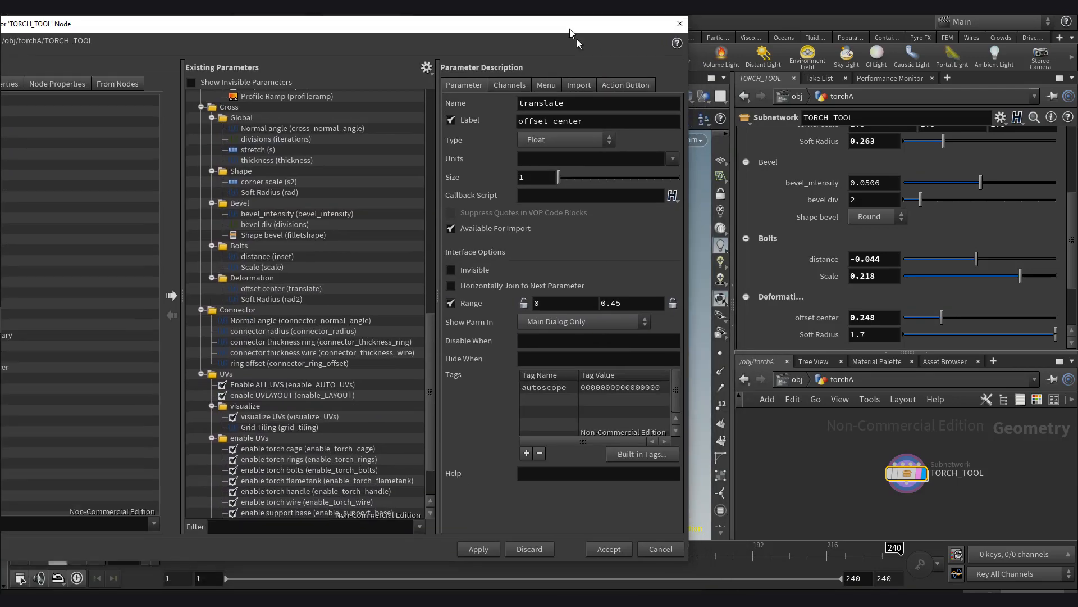
left_click(609, 548)
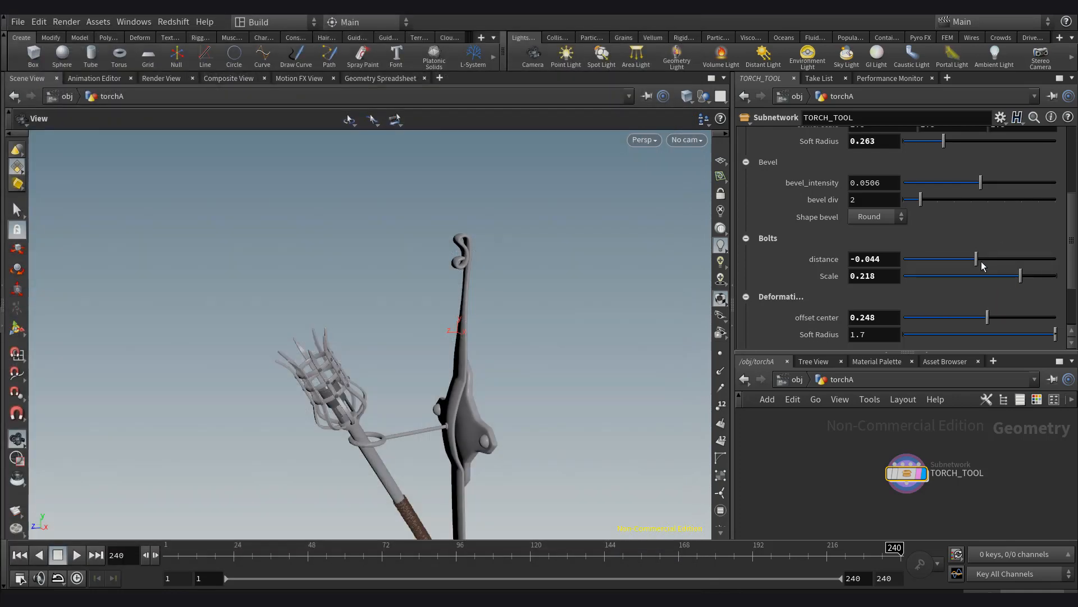
Test the cross's offset center at its 0.45 maximum, settle on 0.328, and inspect the deformed cross from the side.
scroll(987, 318, "down", 1)
left_click_drag(1018, 301, 1074, 304)
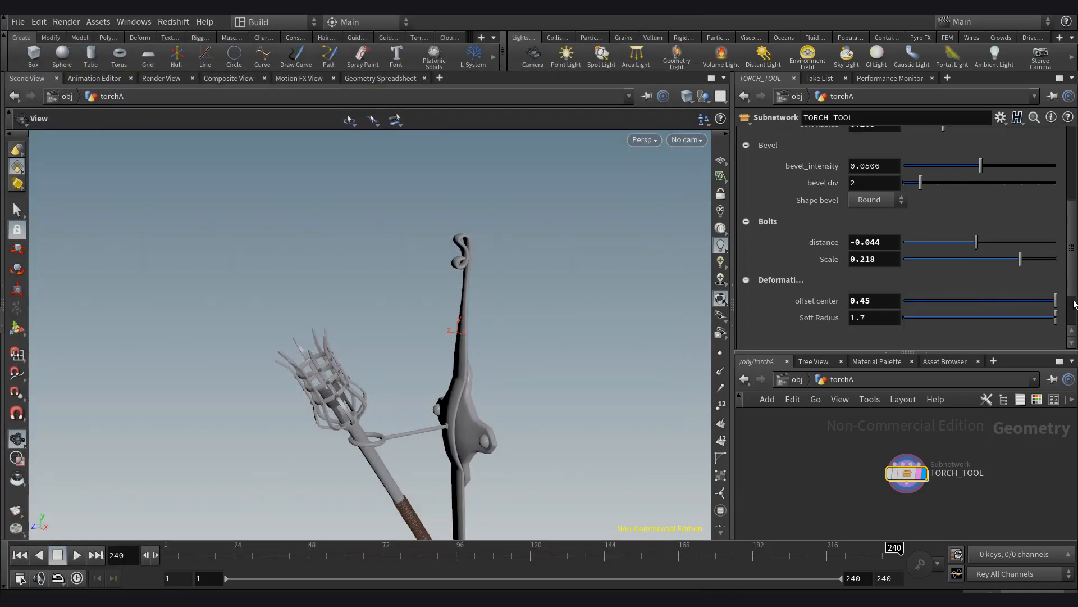
mouse_move(1007, 320)
left_mouse_down()
mouse_move(908, 321)
mouse_move(1058, 320)
mouse_move(923, 320)
mouse_move(1018, 303)
left_mouse_up()
left_click_drag(505, 441, 477, 443)
middle_click_drag(478, 443, 477, 368)
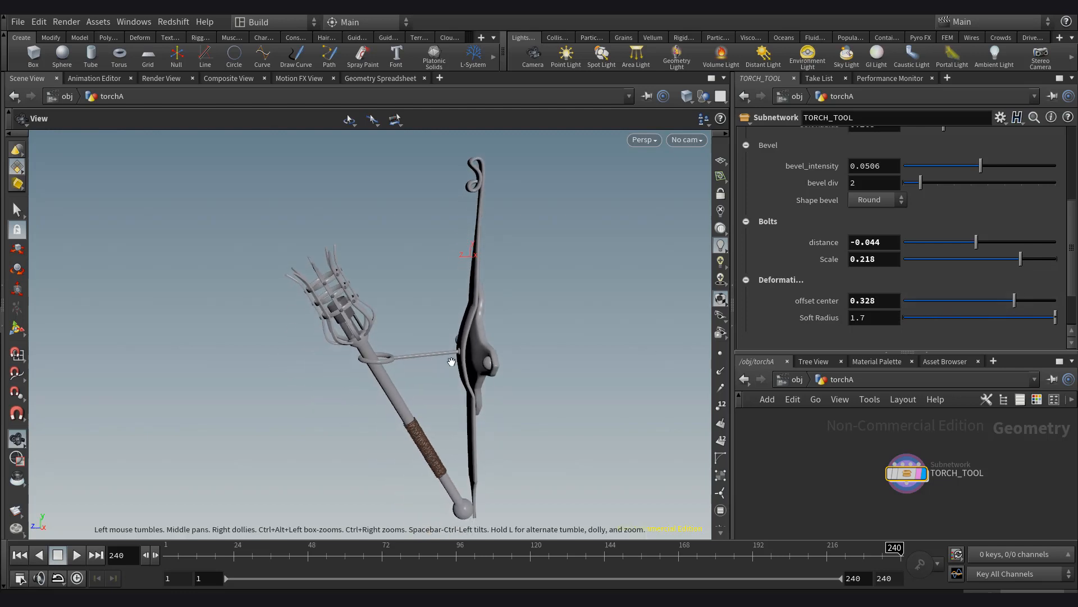
left_click_drag(477, 368, 508, 365)
Reduce the Torch Inclination to 21.44 and try a higher Ornament_shape value in the support's global settings.
scroll(897, 178, "up", 5)
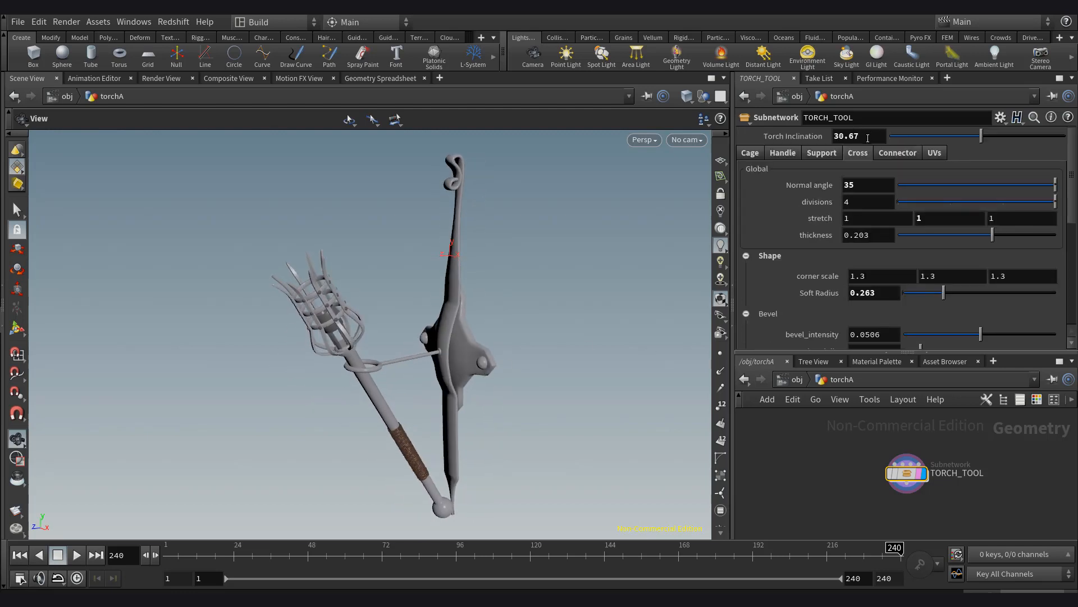
middle_click_drag(868, 138, 855, 136)
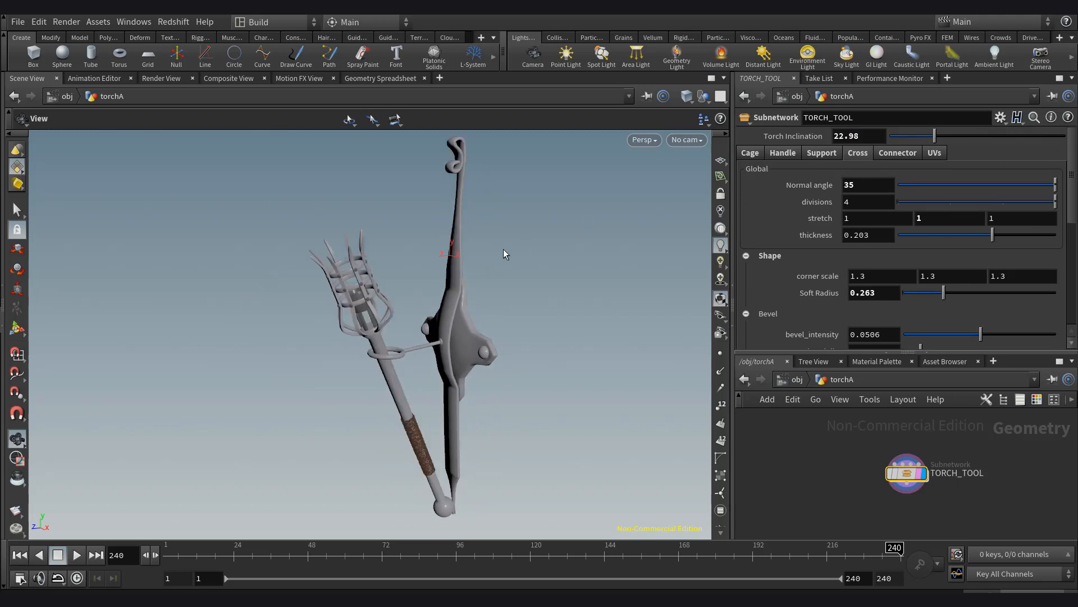
left_click(783, 153)
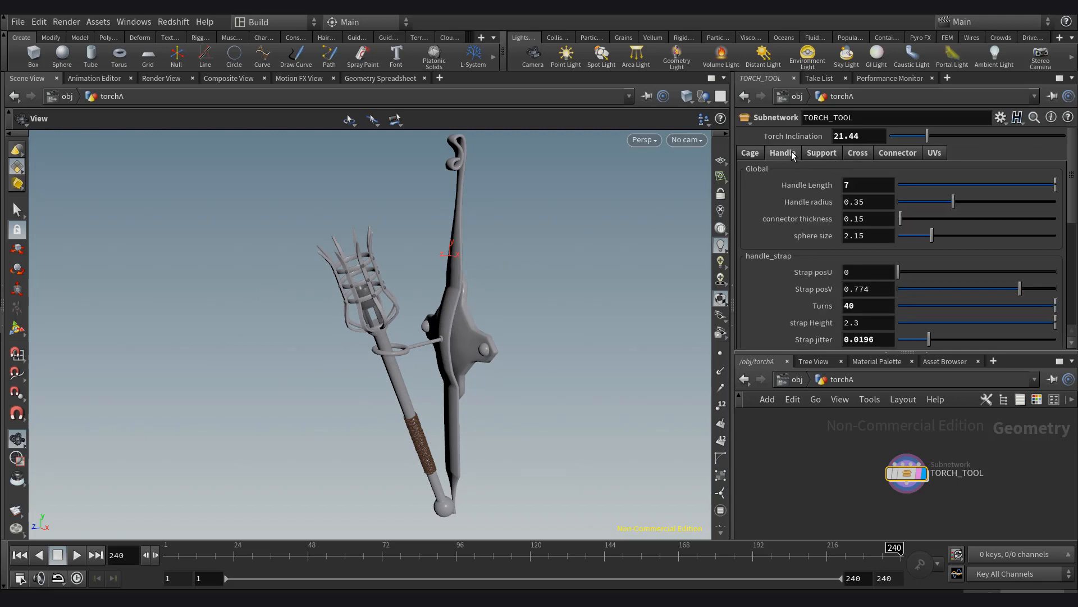
left_click(826, 155)
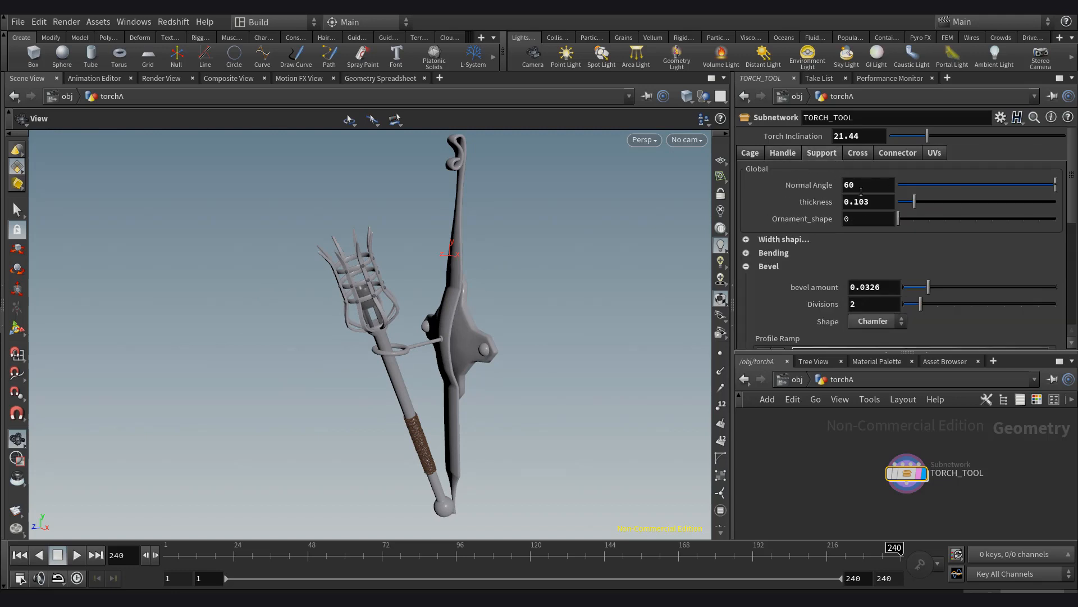
left_click_drag(899, 220, 943, 220)
Set the amount of rings on the torch cage to 5.
left_click(750, 152)
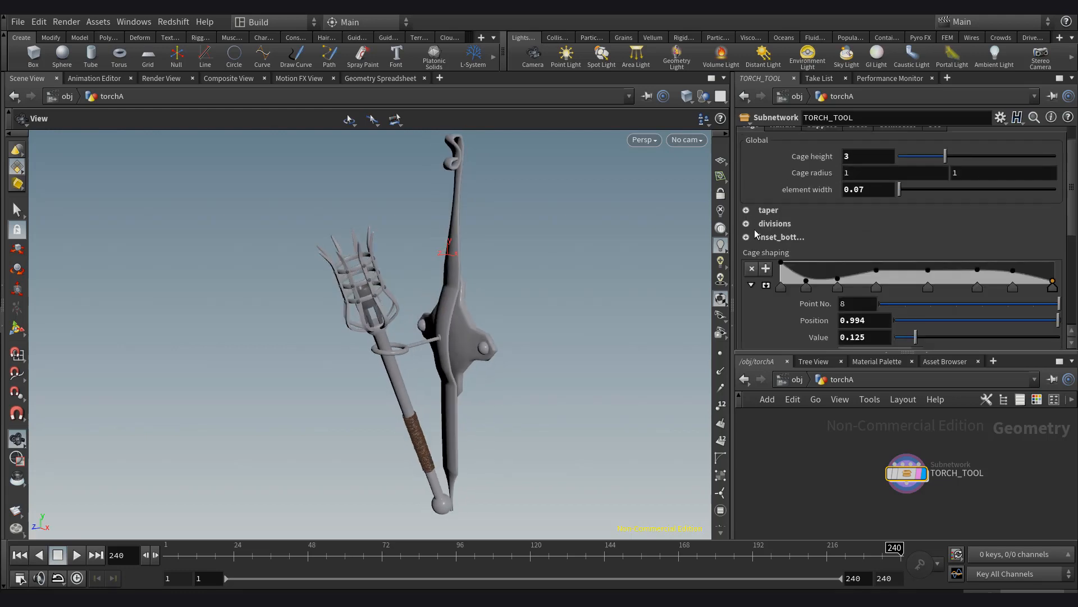
scroll(756, 234, "down", 5)
type("5")
key("Return")
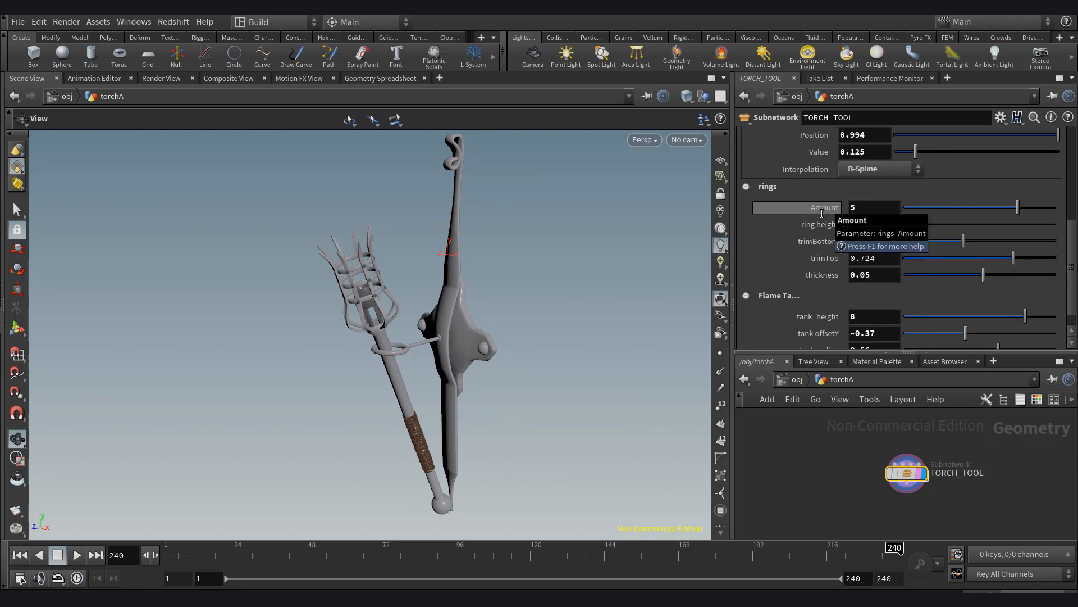
Lower the cage rings' trimBottom to about 0.193 and check the ring spacing on the whole torch.
right_click_drag(454, 271, 642, 211)
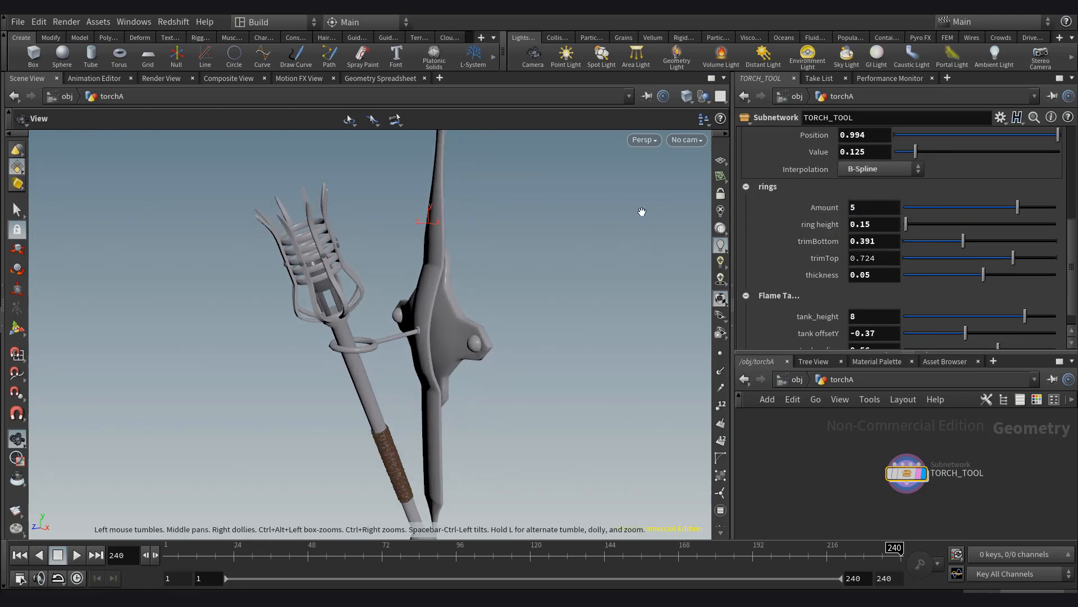
left_click(932, 246)
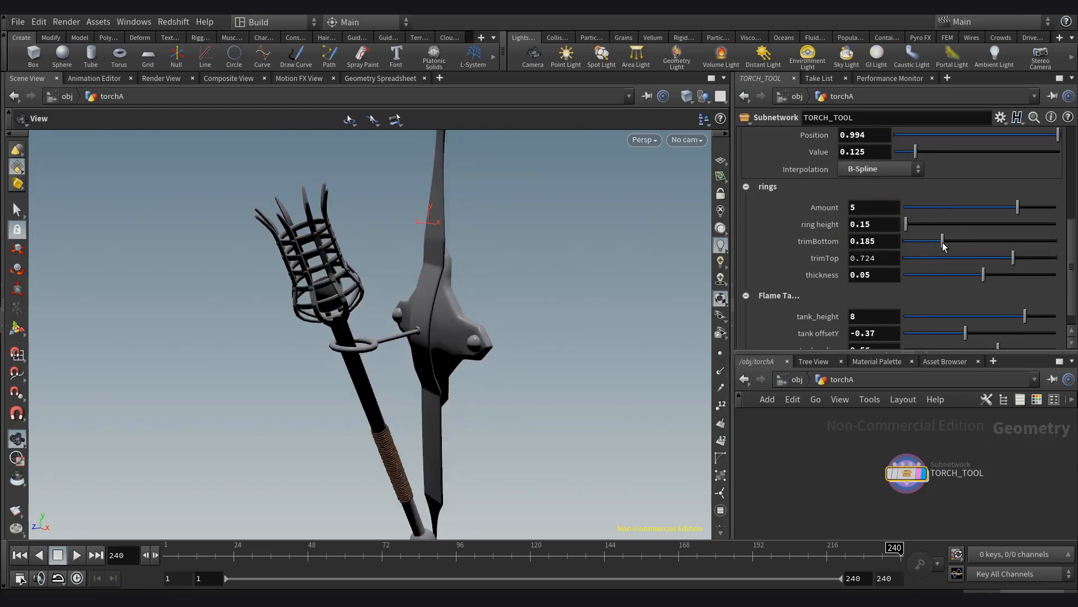
left_click_drag(336, 339, 404, 322)
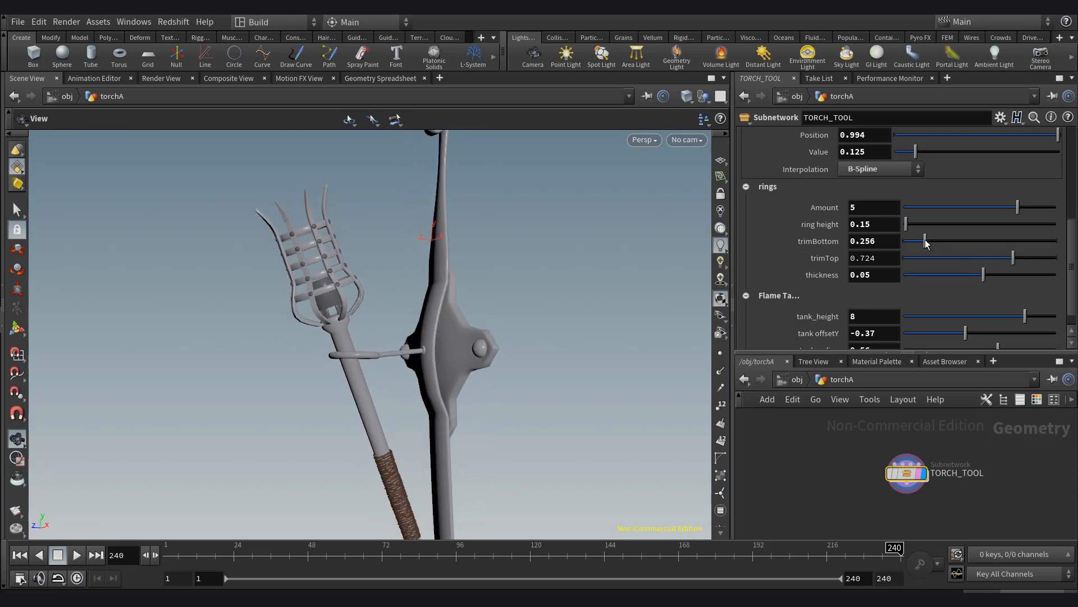
left_click_drag(932, 240, 934, 241)
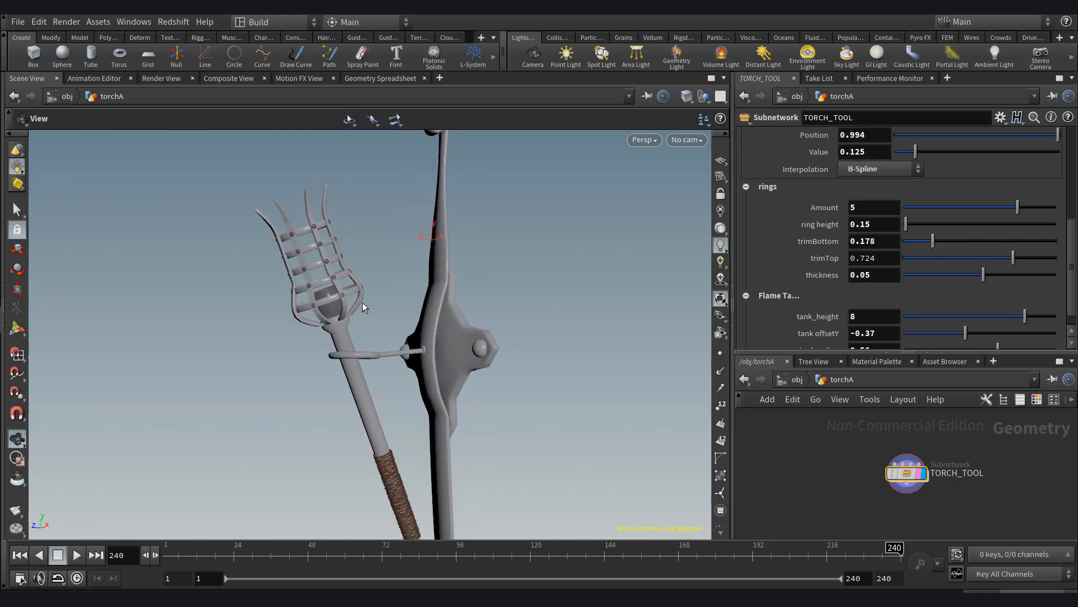
left_click_drag(402, 316, 378, 325)
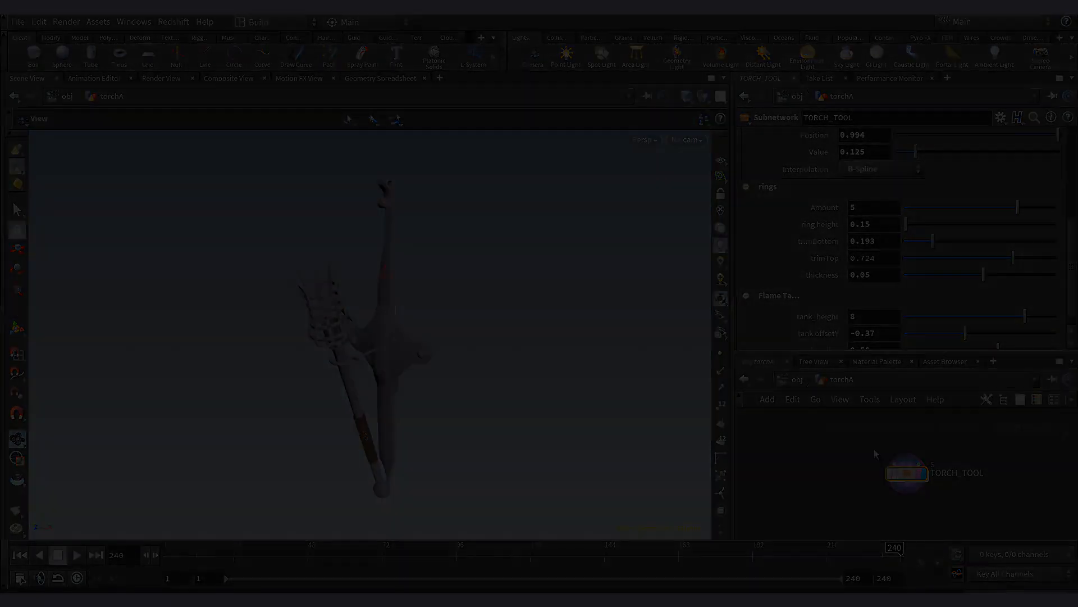